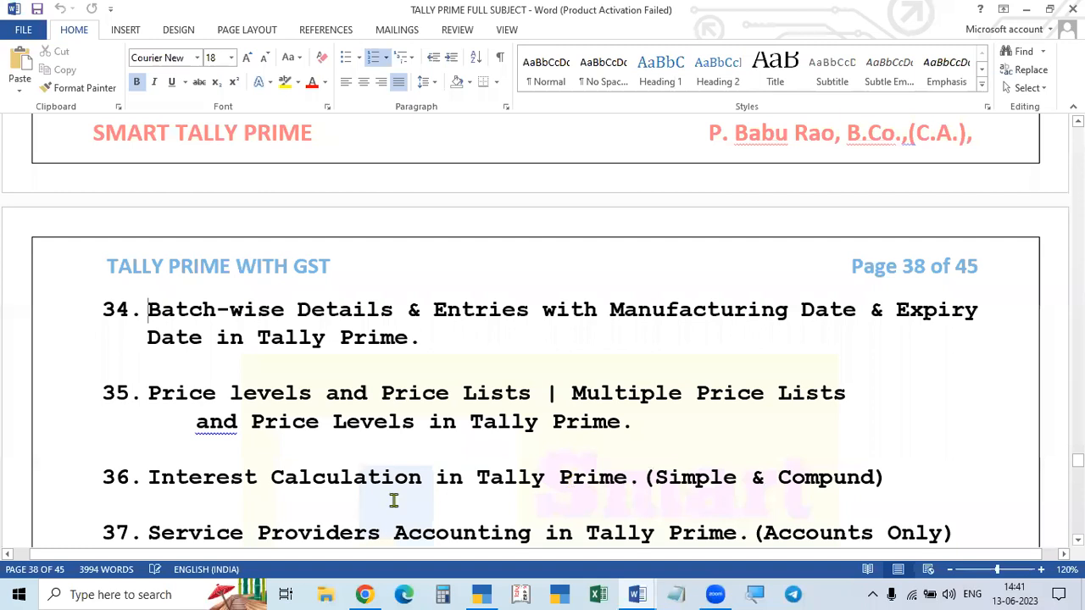
# Step: Review course topics 34 to 38 on page 38 of the Tally Prime full subject document
pyautogui.scroll(1, 746, 432)
pyautogui.scroll(-1, 304, 543)
pyautogui.scroll(1, 393, 499)
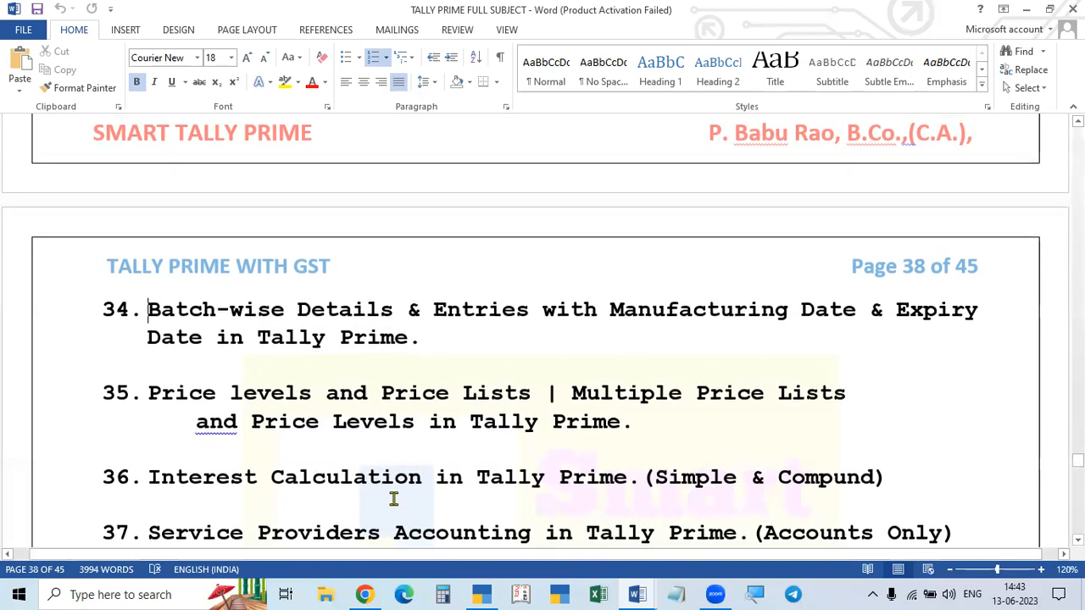
pyautogui.scroll(-1, 393, 499)
pyautogui.scroll(1, 393, 499)
pyautogui.scroll(-3, 394, 499)
pyautogui.scroll(1, 394, 499)
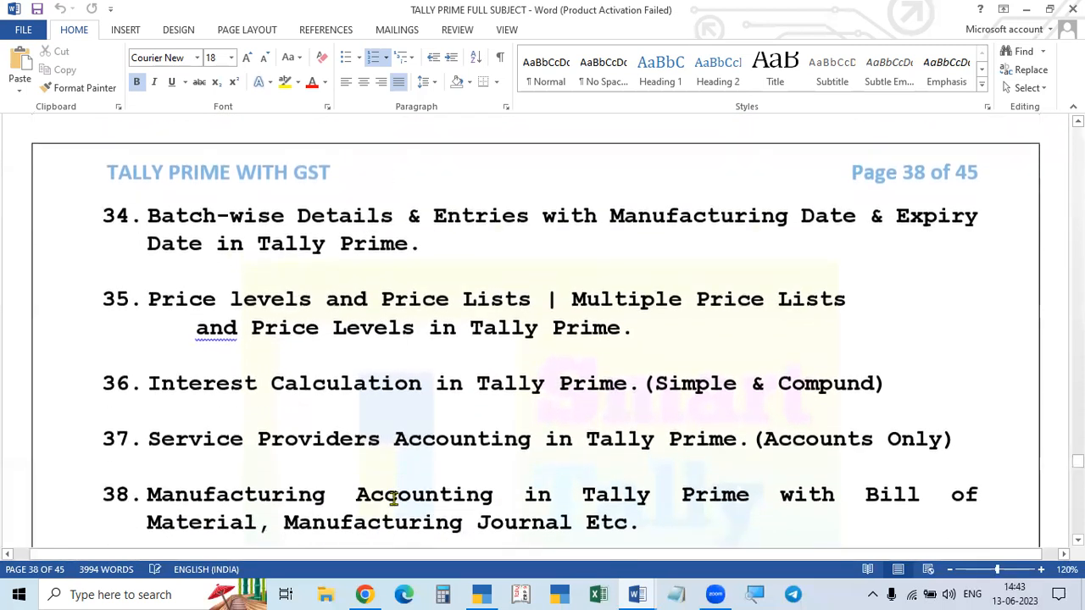
pyautogui.scroll(1, 393, 499)
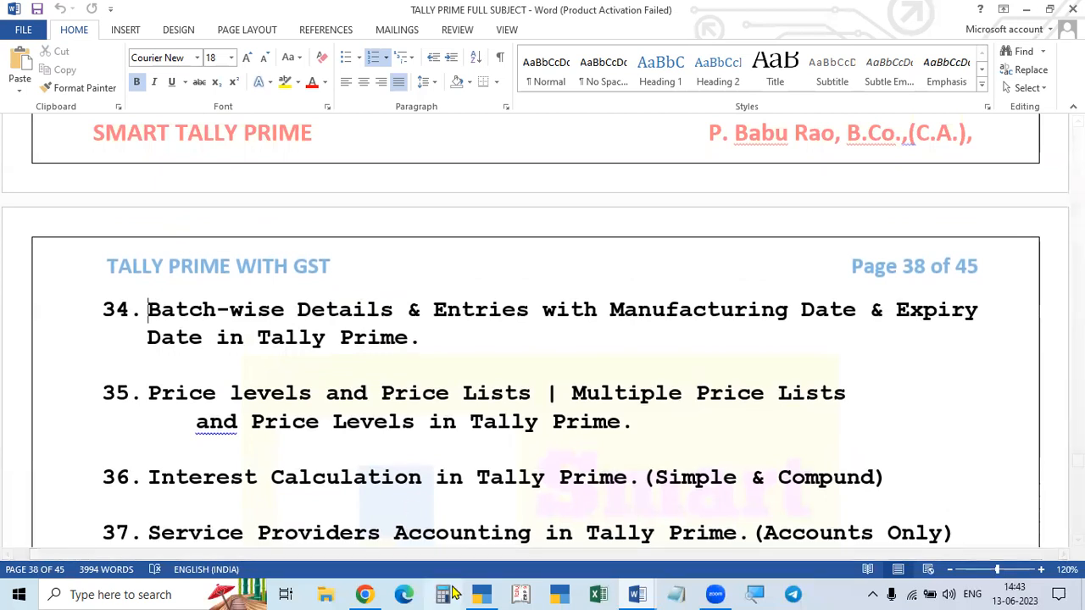
# Step: Bring up the Word document PRACTICAL PROBLEMS FOR TALLY PRIME WITH GST after a glance at TallyPrime's company list
pyautogui.click(480, 594)
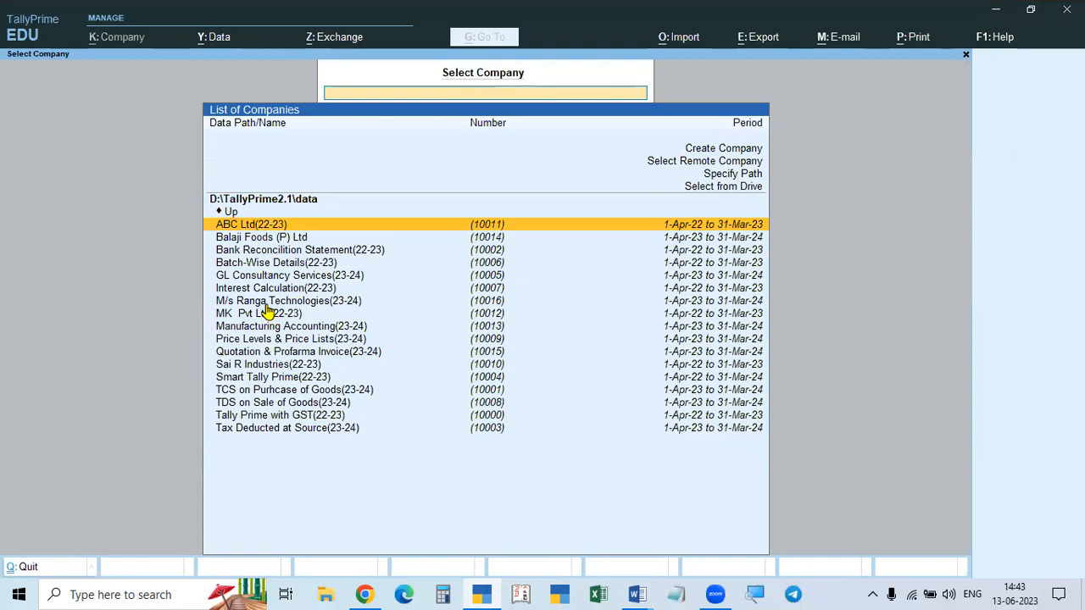
pyautogui.hotkey('alt', 'Tab')
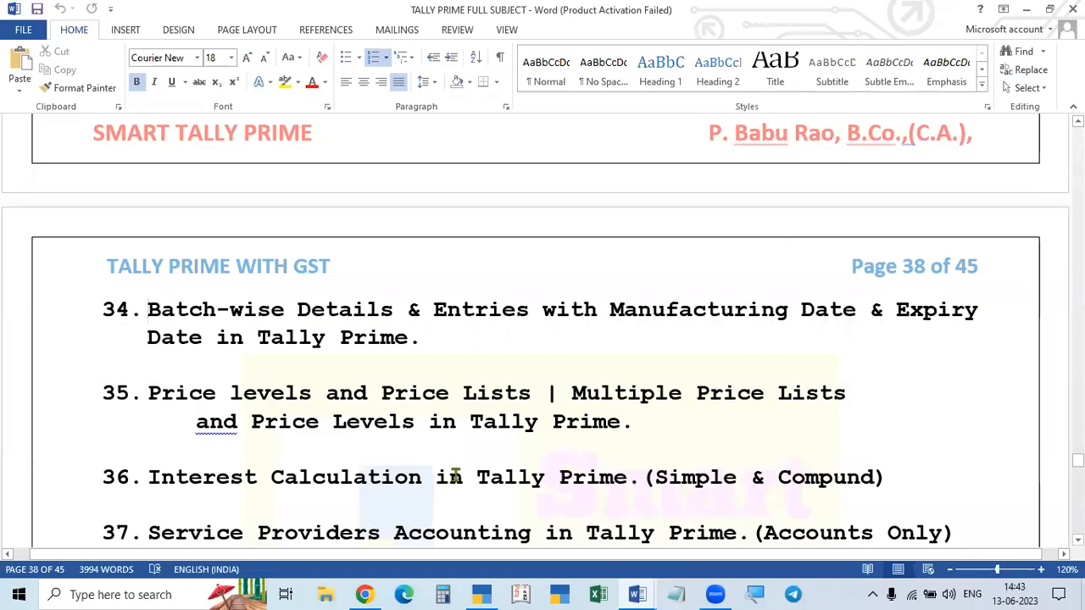
pyautogui.click(634, 593)
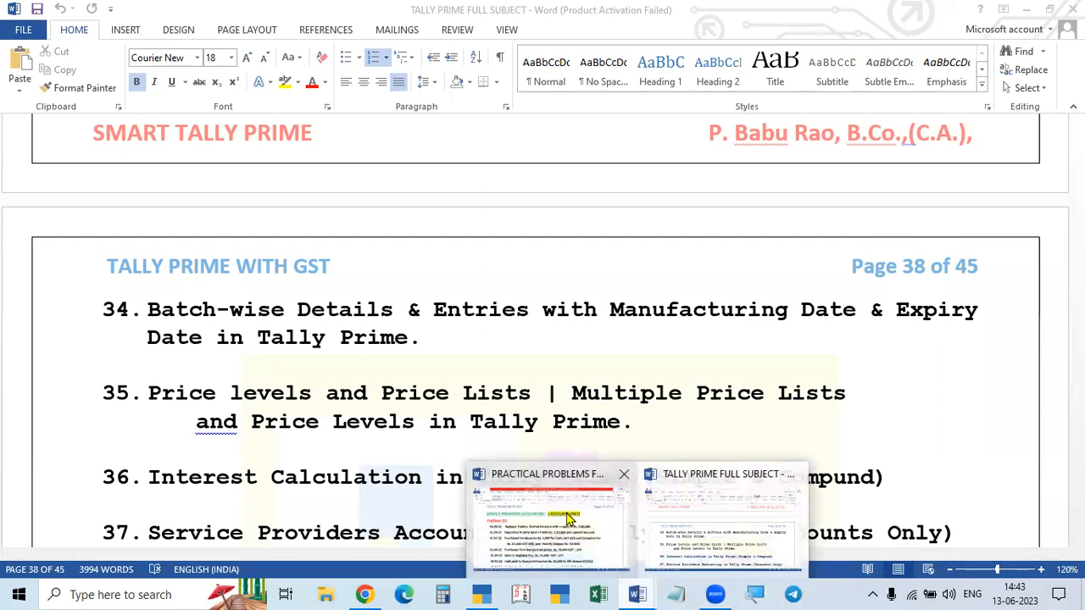
pyautogui.click(593, 542)
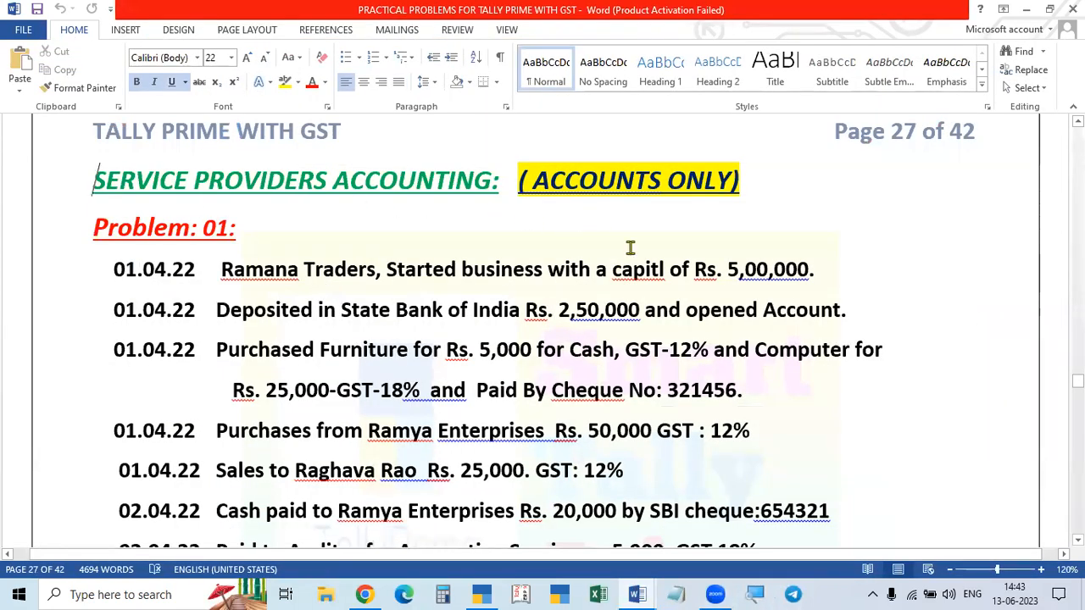
# Step: Skim through the Service Providers Accounting problems from Problem 01 to Problem 03 and return to Problem 01
pyautogui.scroll(-2, 632, 254)
pyautogui.scroll(-2, 642, 264)
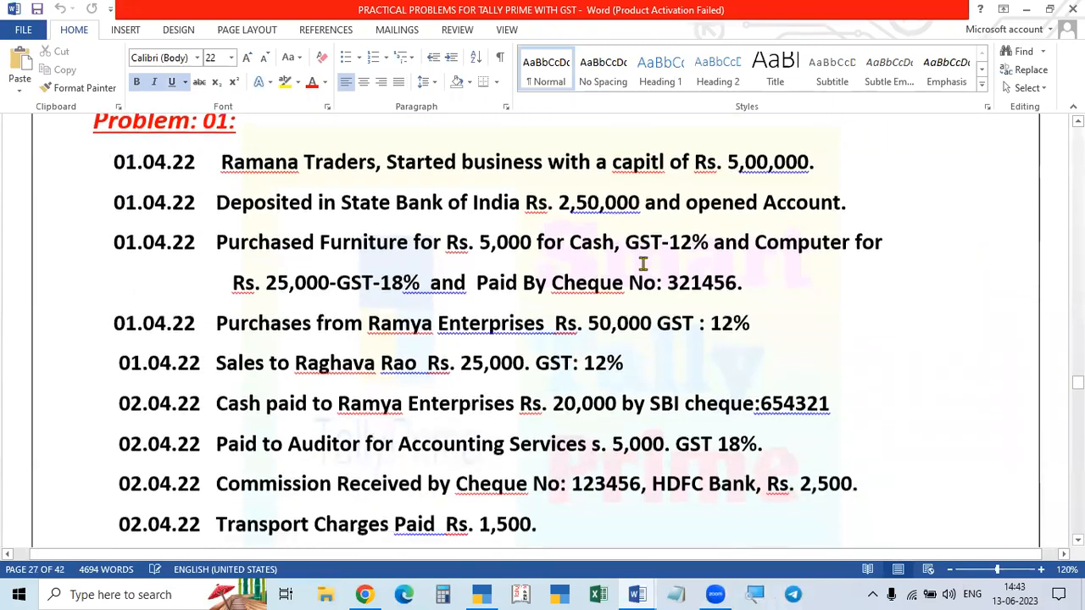
pyautogui.scroll(2, 642, 264)
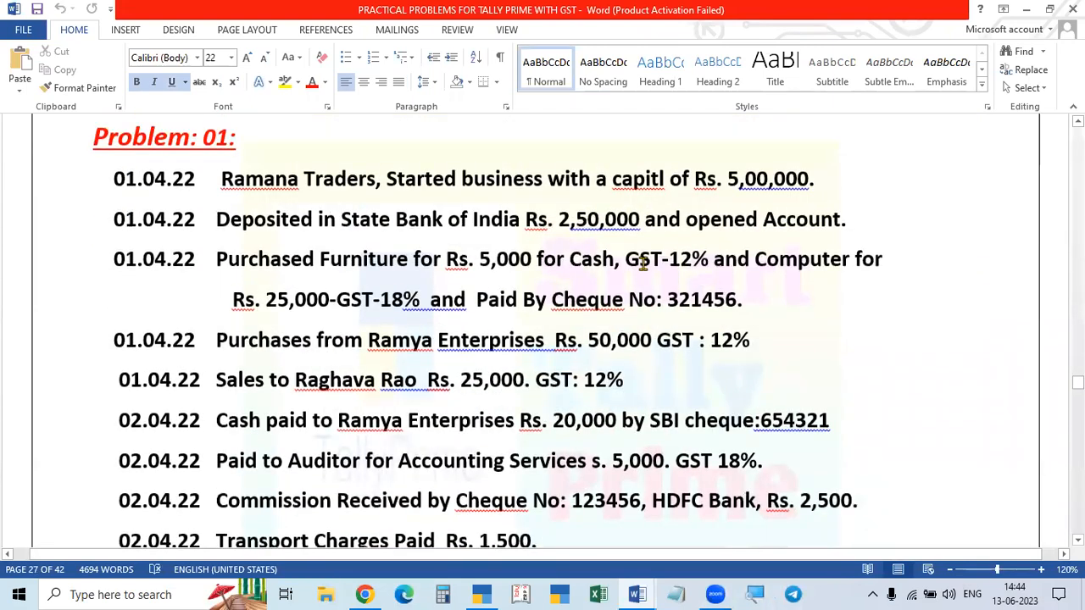
pyautogui.scroll(2, 642, 264)
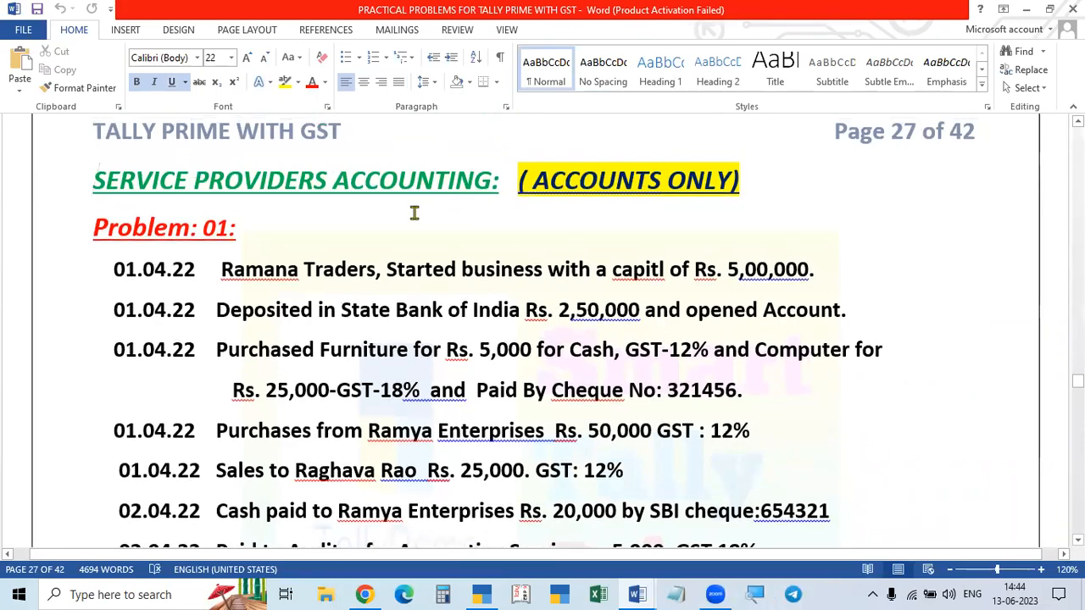
pyautogui.scroll(-19, 323, 247)
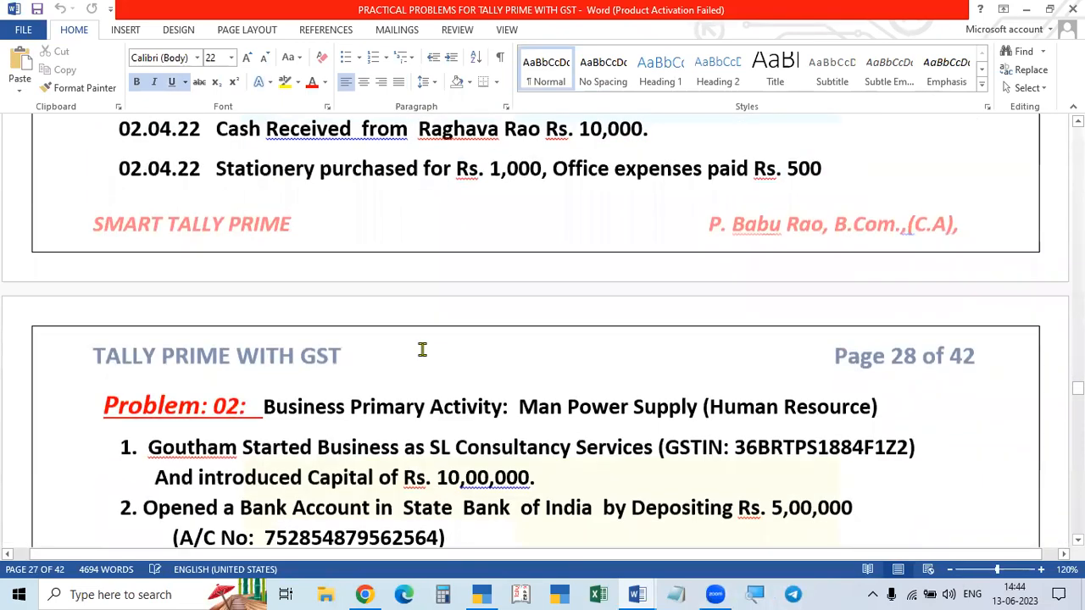
pyautogui.scroll(-20, 433, 379)
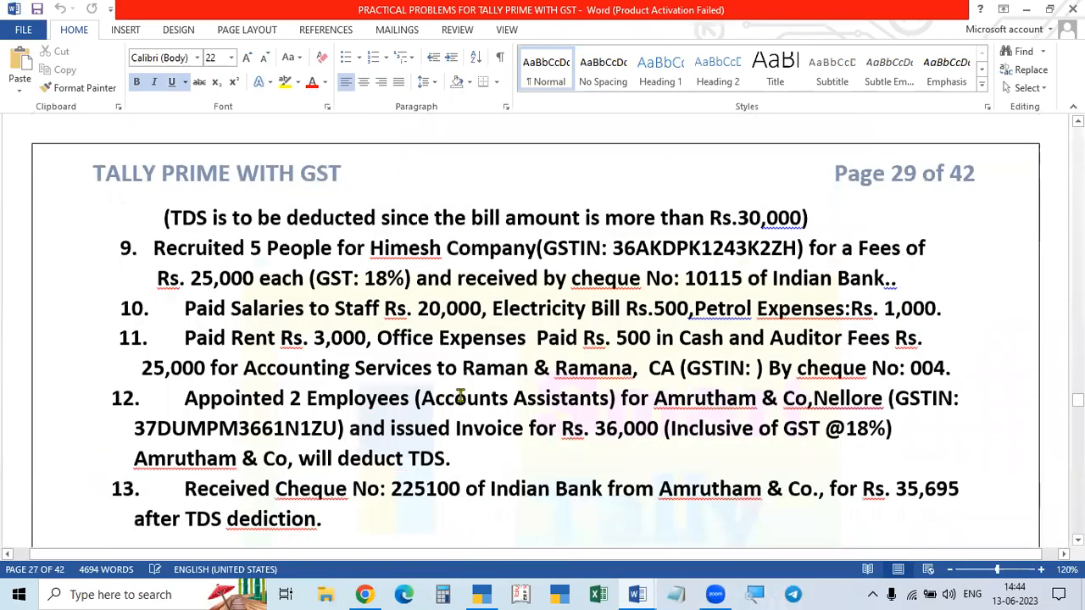
pyautogui.scroll(-8, 466, 395)
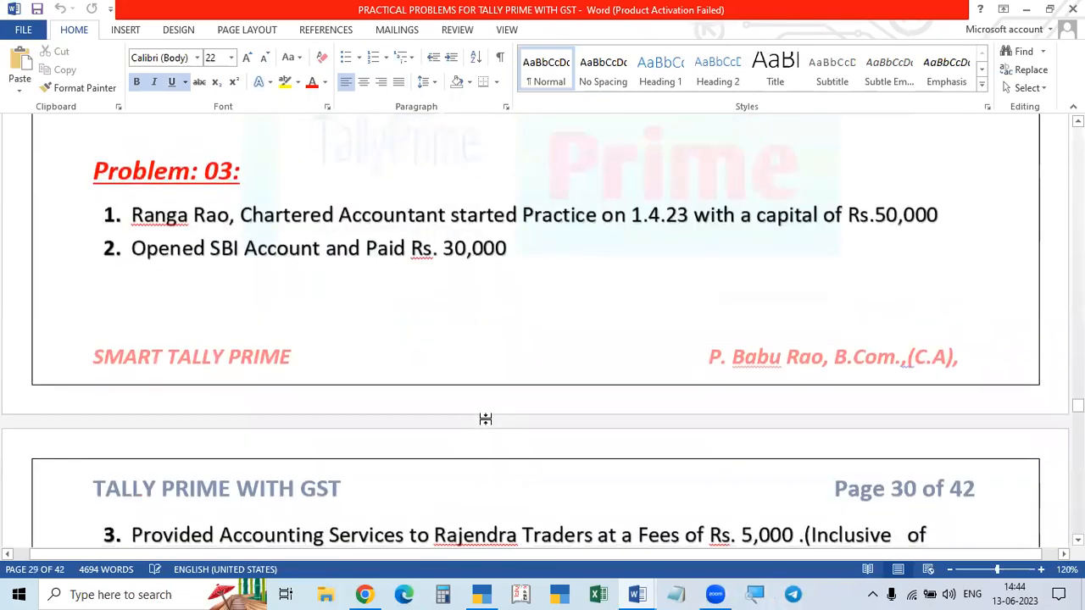
pyautogui.scroll(4, 485, 421)
pyautogui.scroll(20, 485, 420)
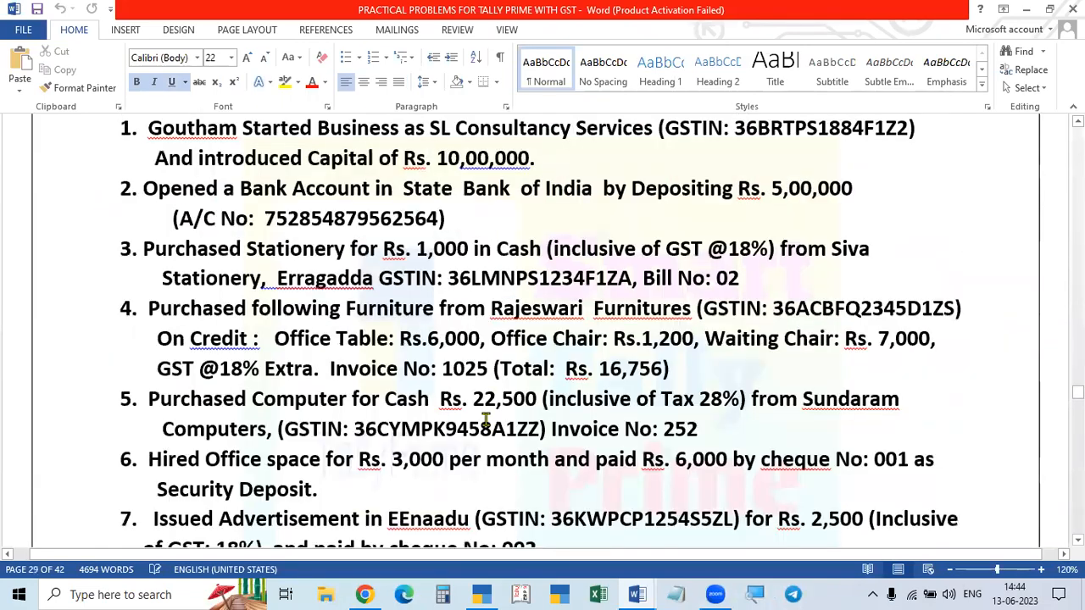
pyautogui.scroll(8, 486, 420)
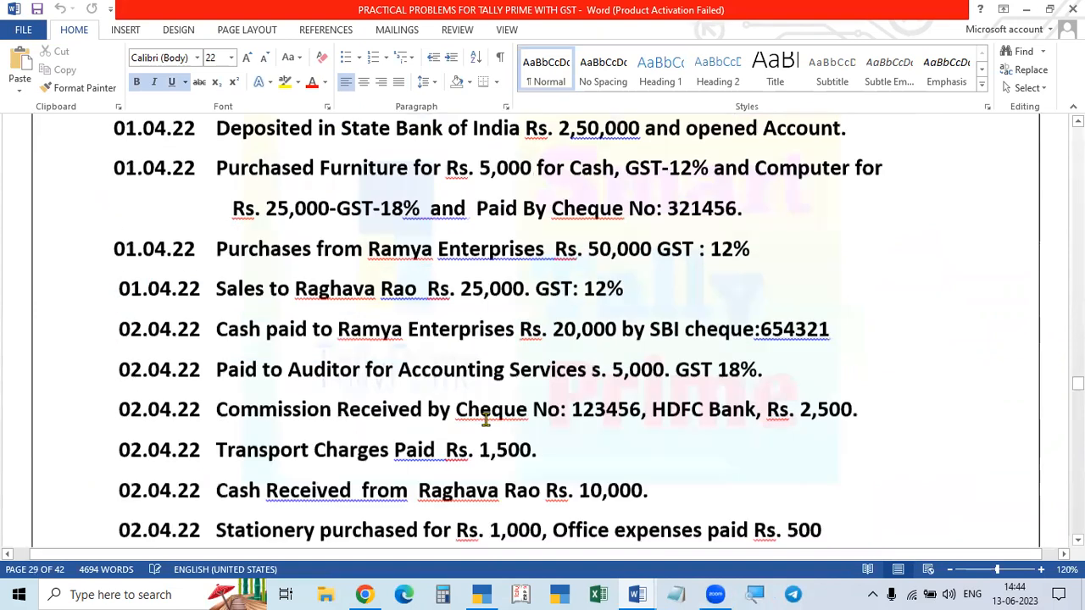
# Step: Read through the Problem 01 transactions dated 01.04.22 and 02.04.22 in the Service Providers Accounting section
pyautogui.scroll(-1, 484, 424)
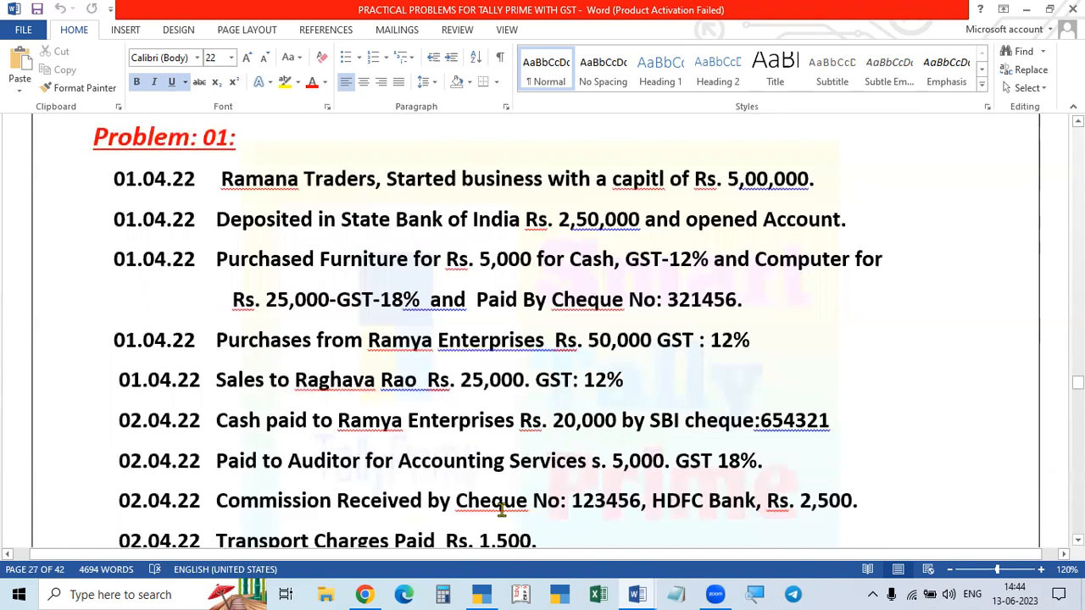
pyautogui.scroll(-4, 501, 508)
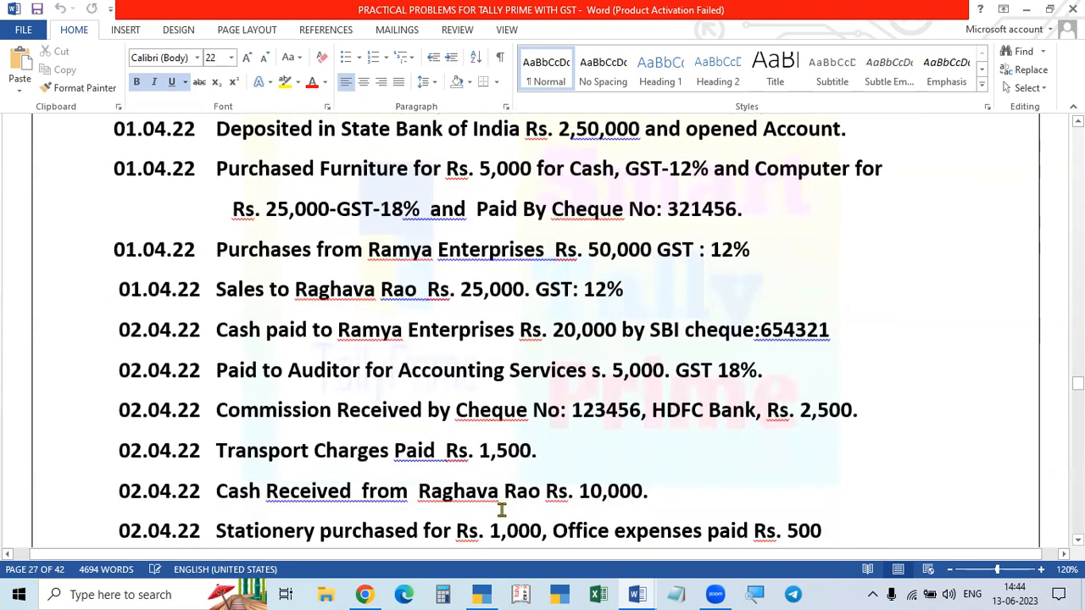
pyautogui.scroll(-5, 523, 516)
pyautogui.scroll(4, 524, 516)
pyautogui.scroll(-5, 523, 516)
pyautogui.scroll(7, 524, 516)
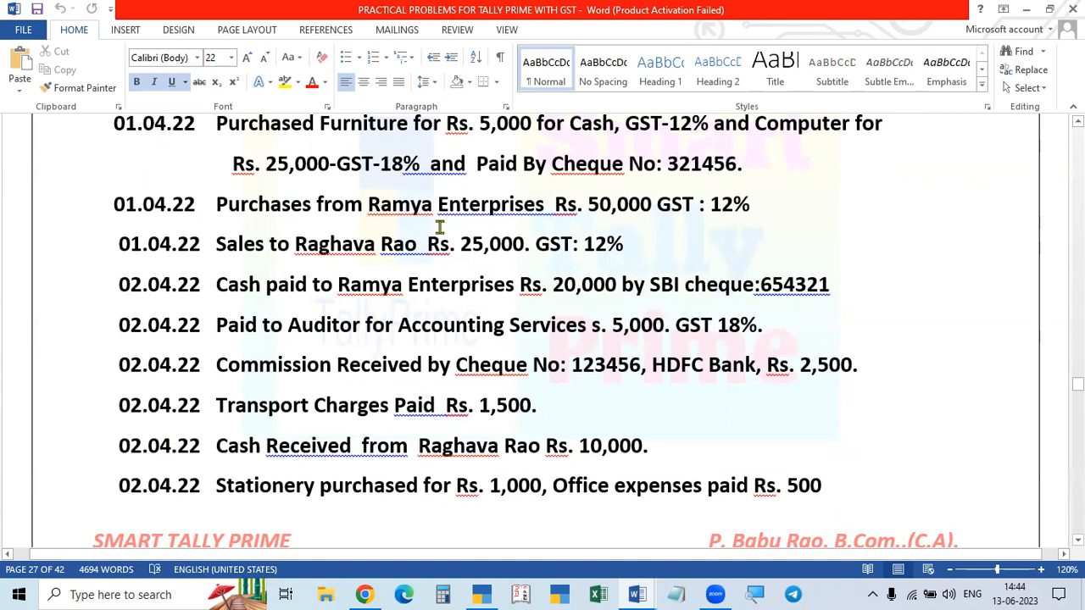
pyautogui.scroll(3, 440, 227)
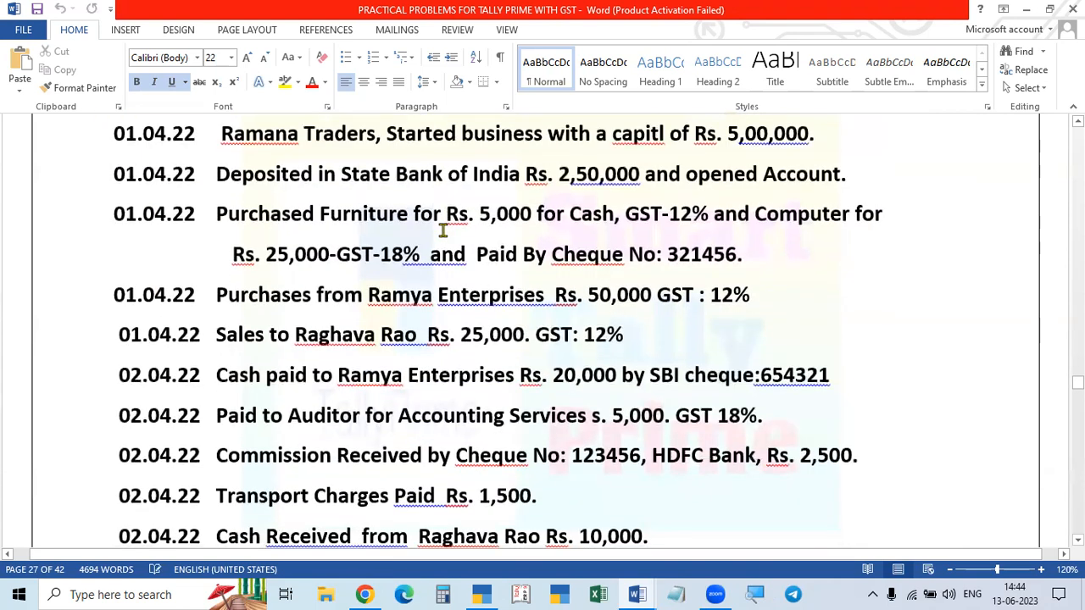
pyautogui.scroll(1, 442, 230)
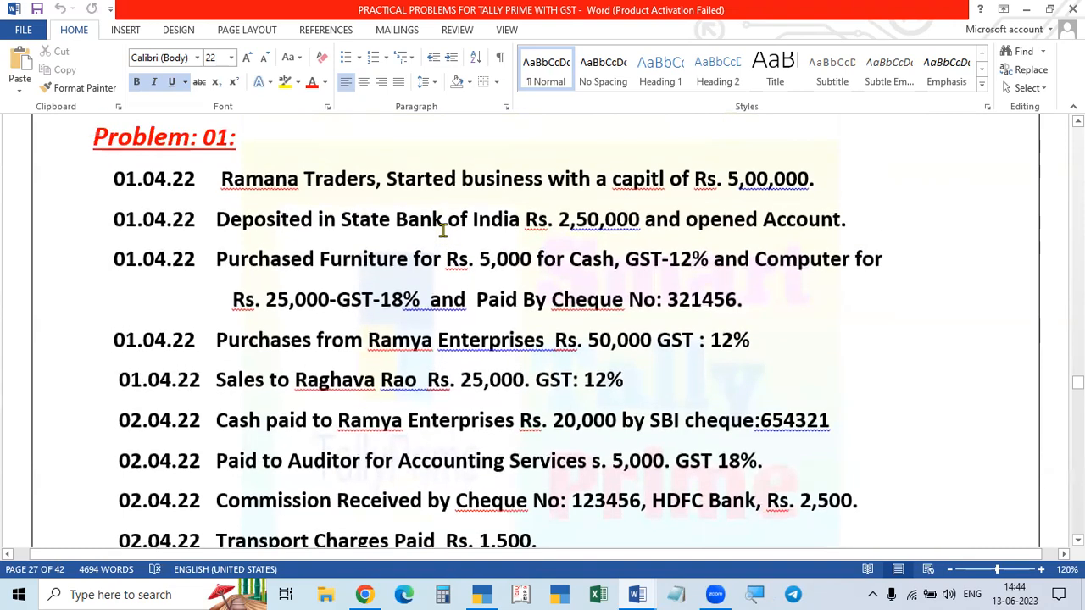
pyautogui.scroll(-3, 441, 231)
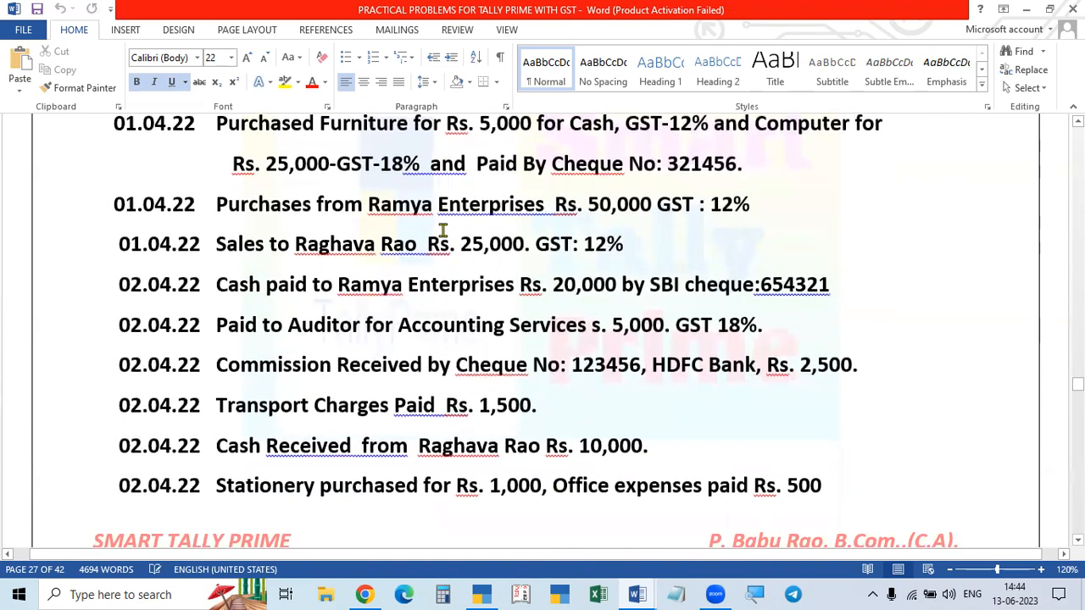
# Step: Look over the Problem 03 entries up to the Problem 04 heading, and examine Problem 02 on man power supply
pyautogui.scroll(-15, 392, 441)
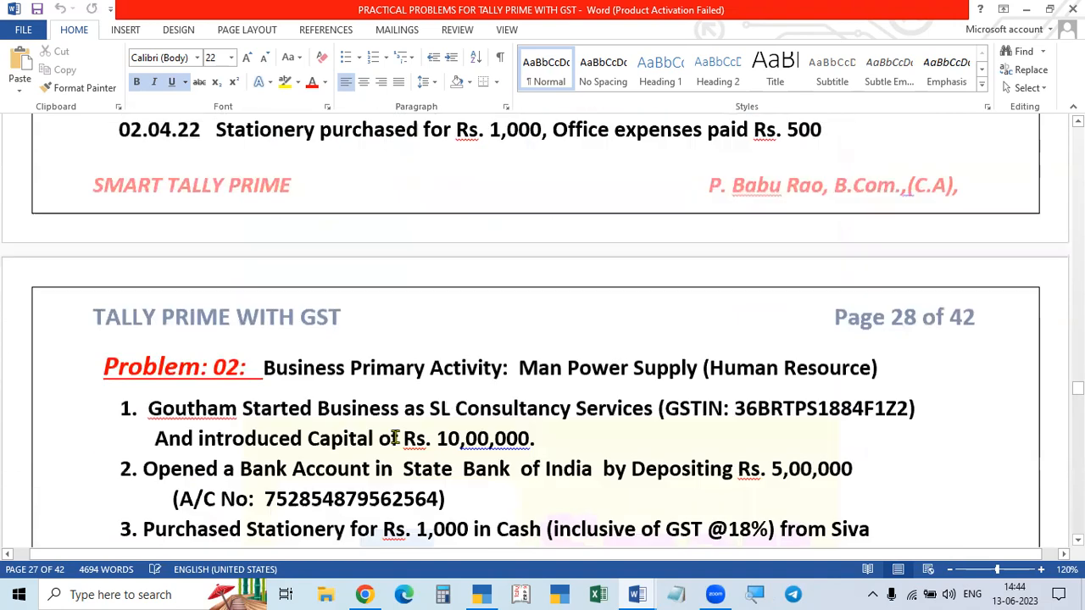
pyautogui.scroll(-5, 407, 426)
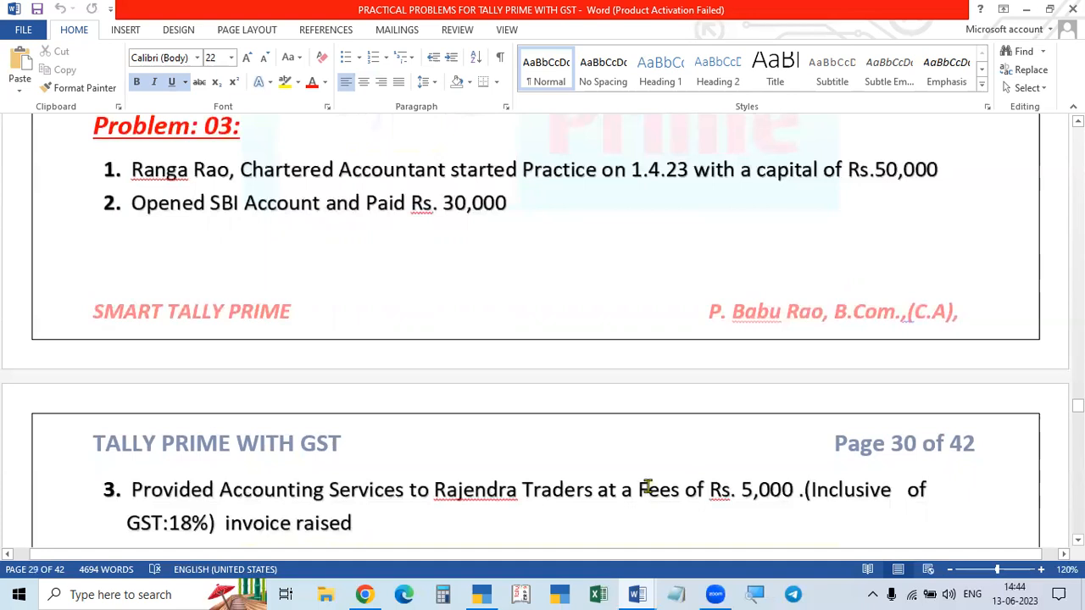
pyautogui.scroll(-5, 647, 486)
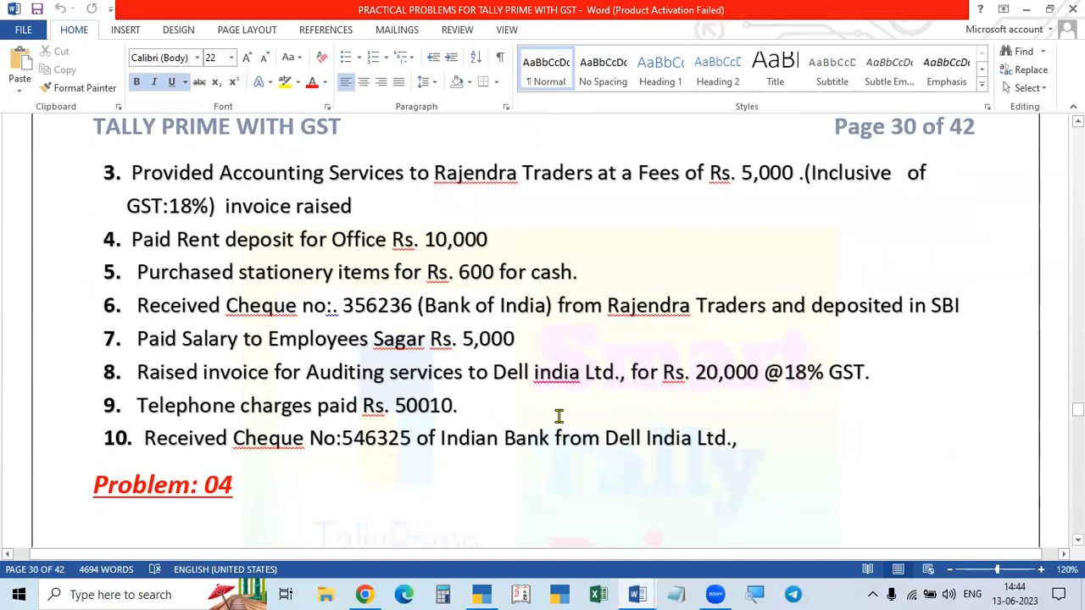
pyautogui.scroll(10, 560, 415)
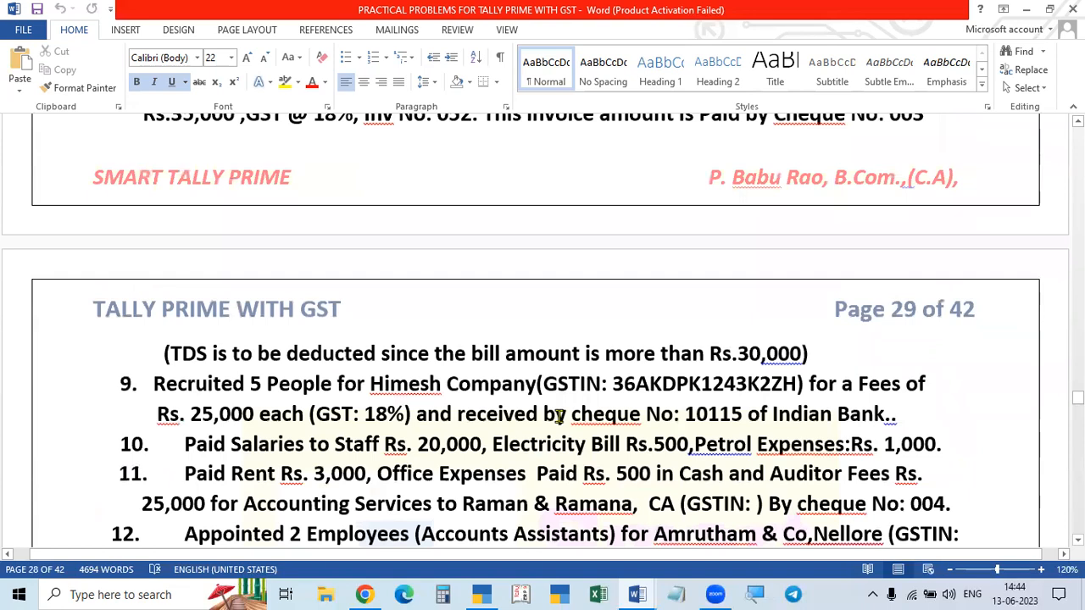
pyautogui.scroll(6, 559, 415)
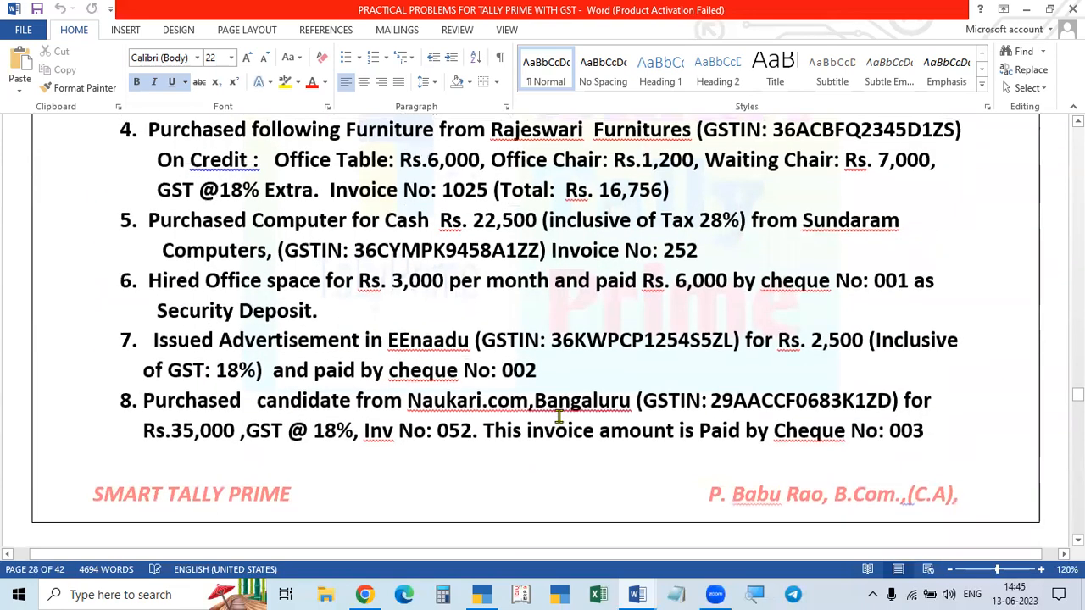
pyautogui.scroll(1, 559, 415)
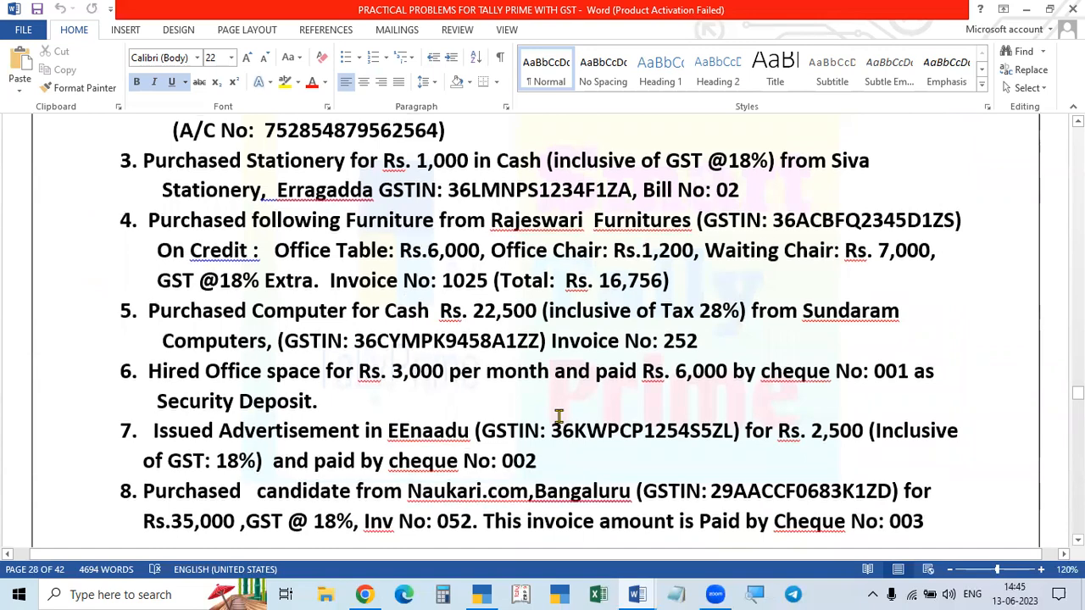
pyautogui.scroll(3, 559, 415)
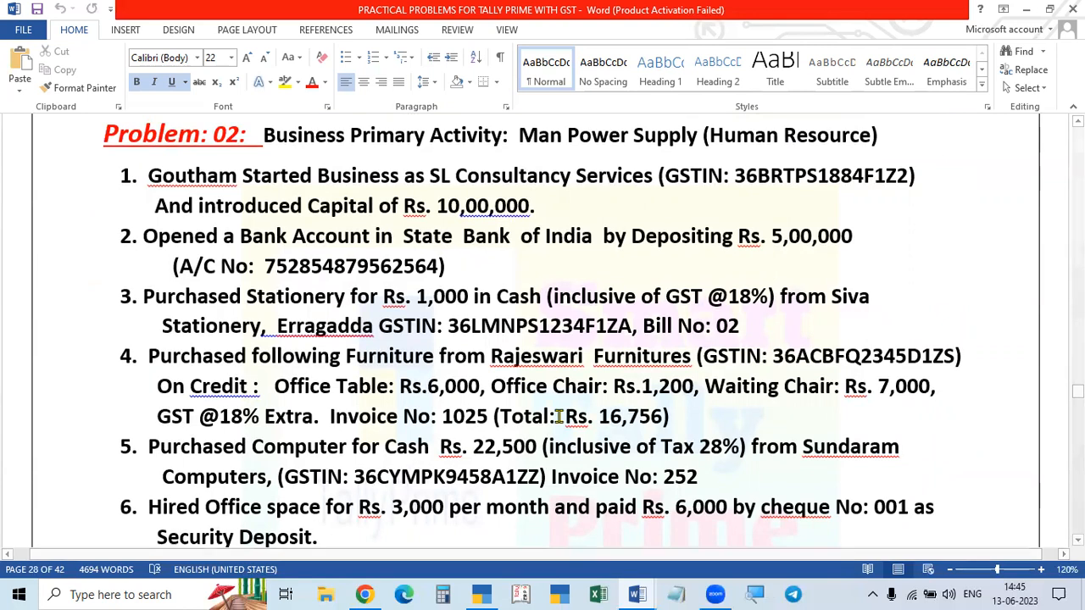
pyautogui.scroll(1, 560, 416)
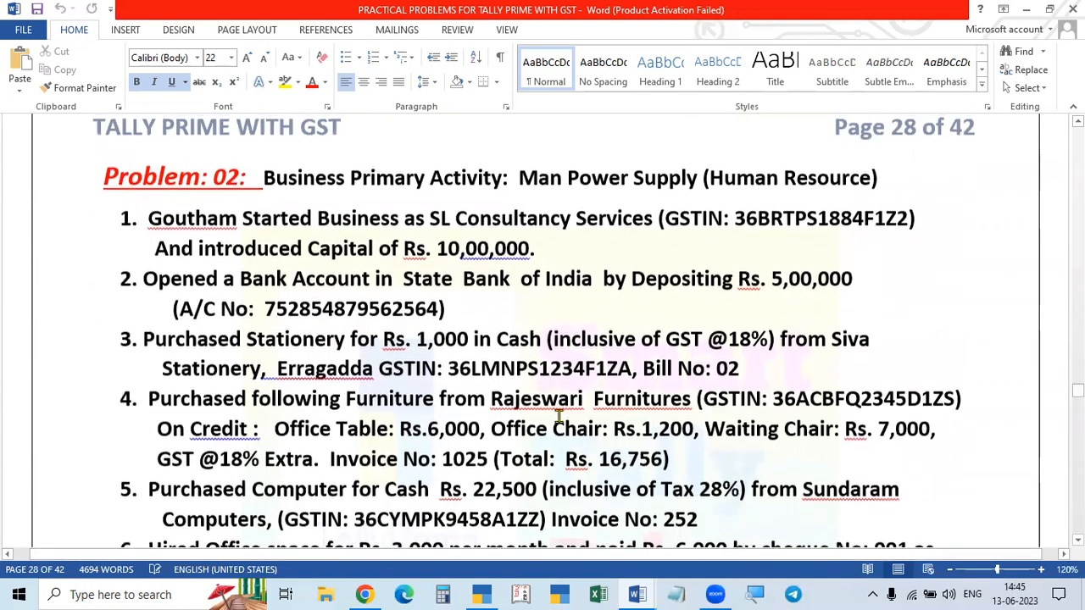
pyautogui.scroll(-1, 560, 416)
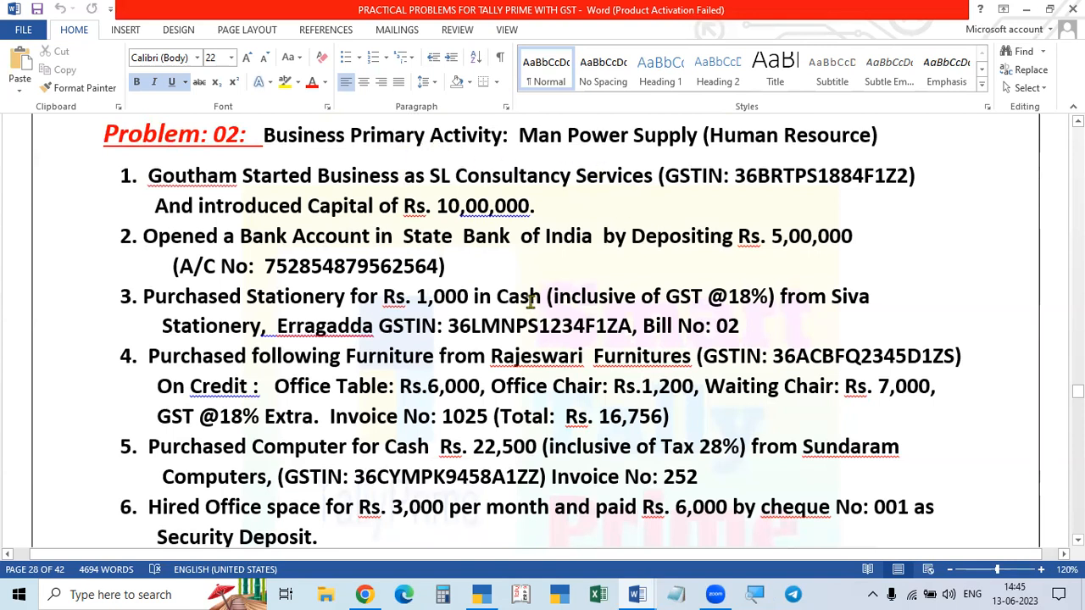
# Step: Check the list of companies in TallyPrime and return to Problem 02 in the practical problems document
pyautogui.hotkey('alt', 'Tab')
pyautogui.hotkey('alt', 'Tab')
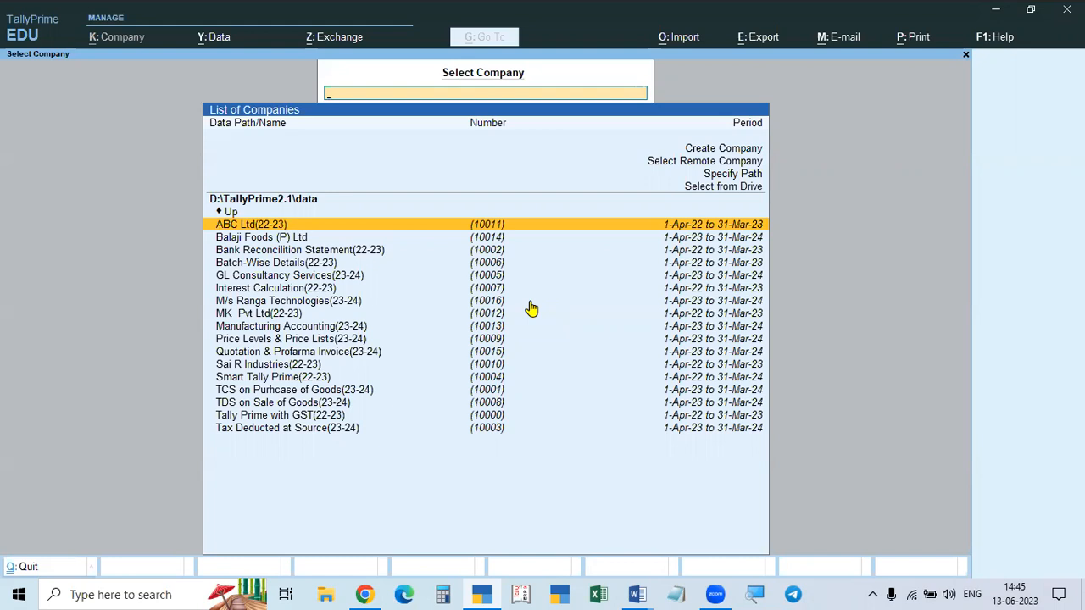
pyautogui.hotkey('alt', 'Tab')
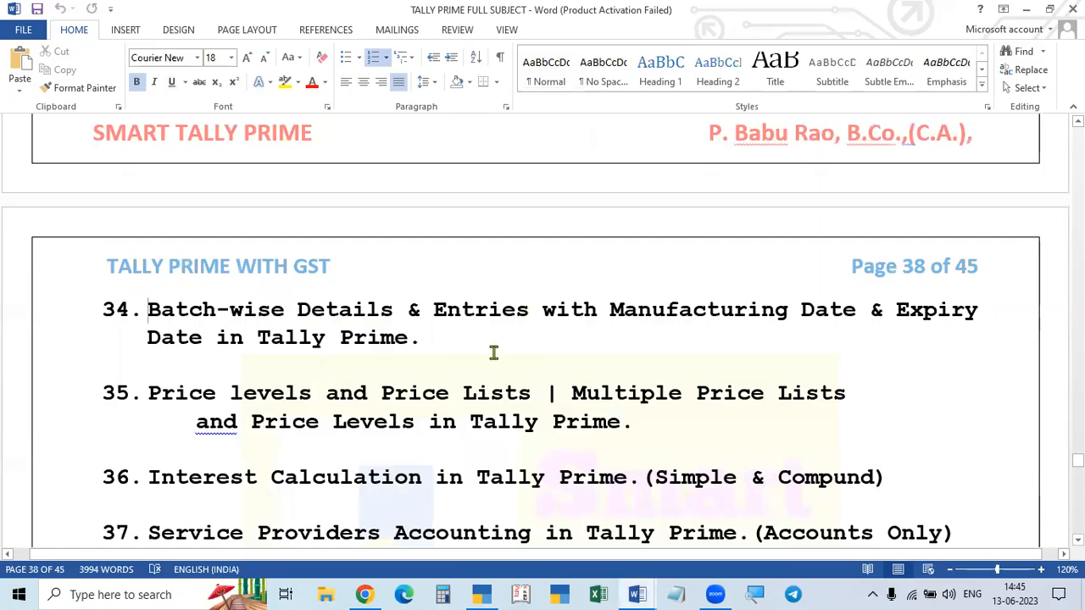
pyautogui.hotkey('alt', 'Tab')
pyautogui.hotkey('alt', 'Tab')
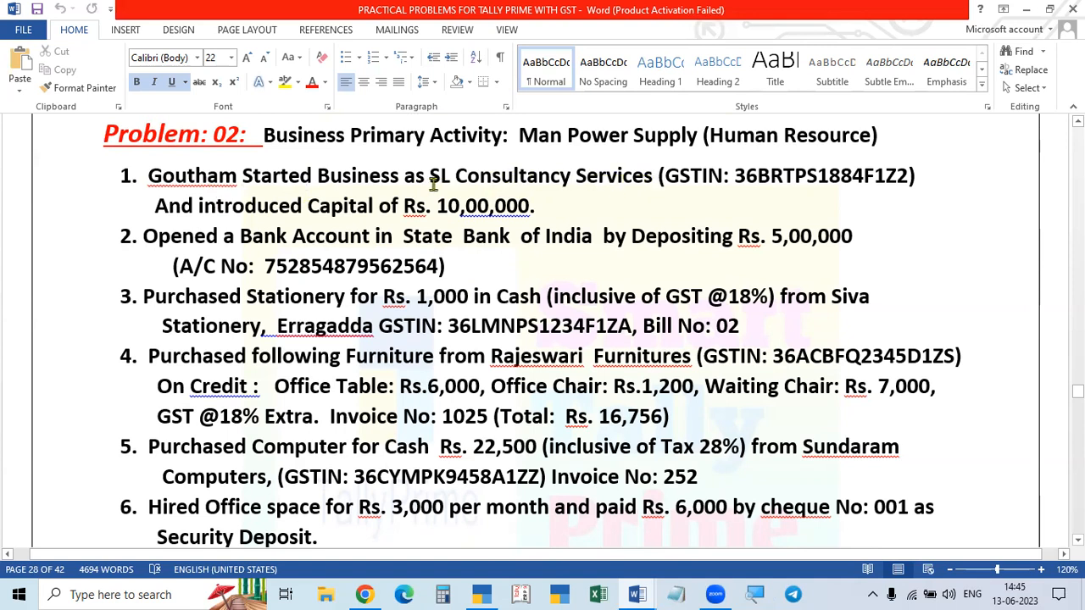
# Step: Highlight the business name SL Consultancy Services and its GSTIN in the first entry of Problem 02
pyautogui.moveTo(430, 176); pyautogui.dragTo(644, 175)
pyautogui.moveTo(739, 174); pyautogui.dragTo(894, 173)
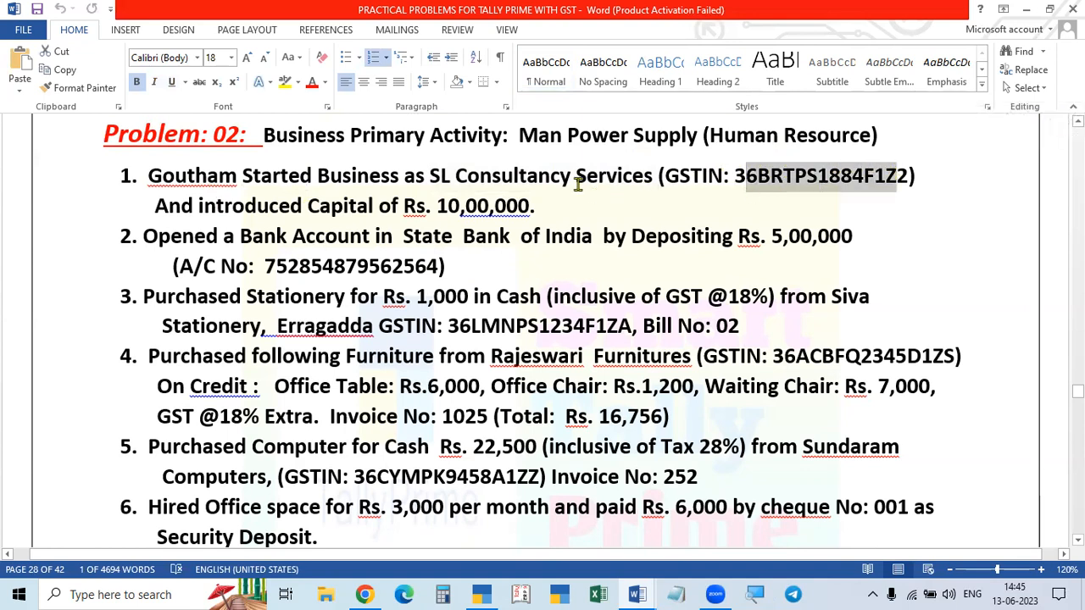
pyautogui.hotkey('alt', 'Tab')
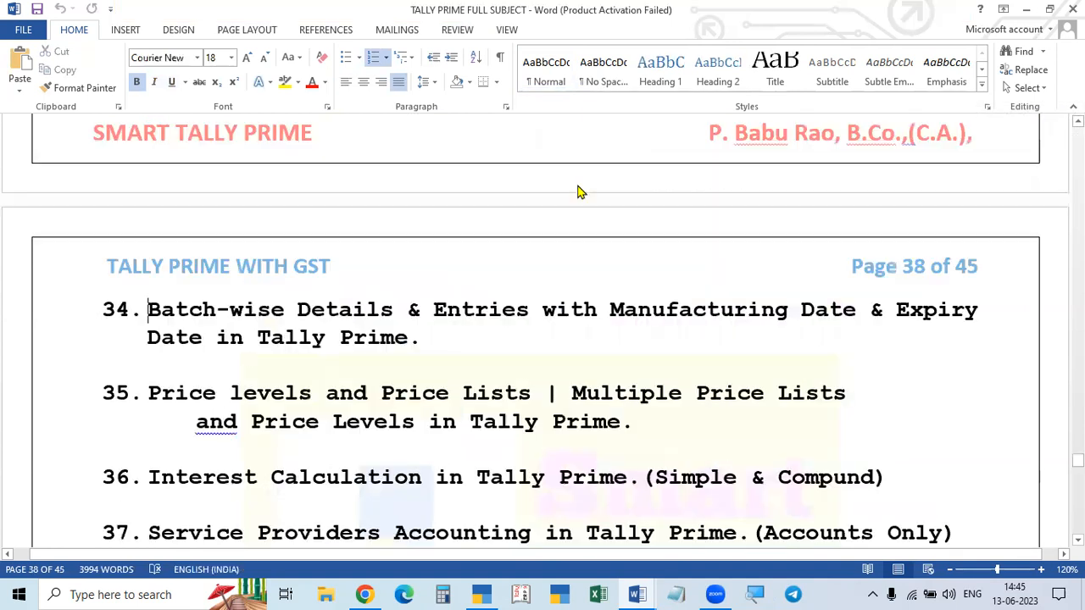
# Step: Switch to TallyPrime and open the company GL Consultancy Services(23-24) from the list of companies
pyautogui.hotkey('alt', 'Tab')
pyautogui.hotkey('alt', 'Tab')
pyautogui.hotkey('alt', 'Tab')
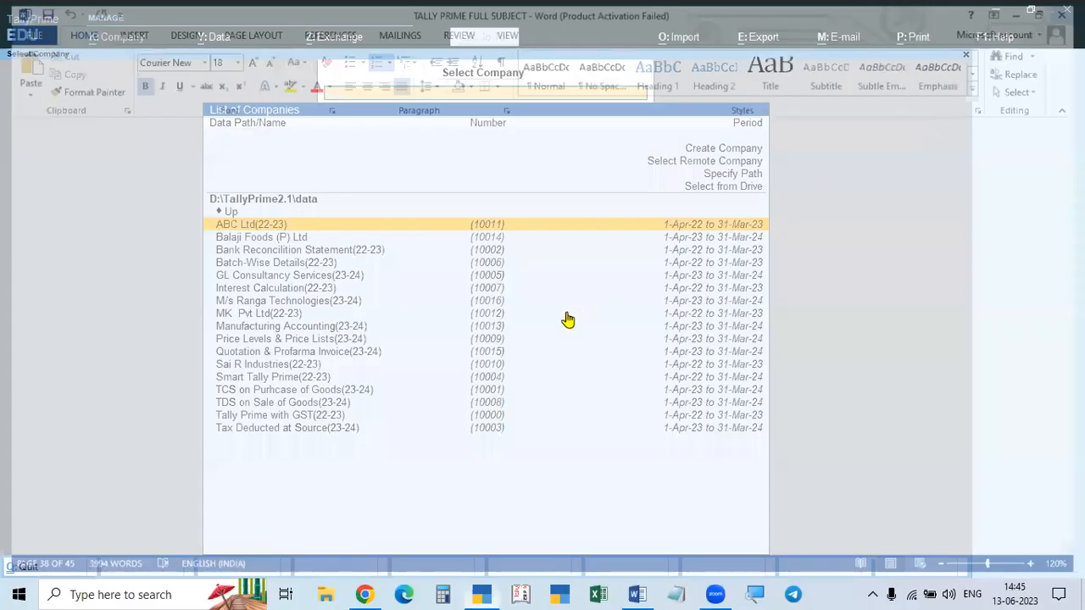
pyautogui.hotkey('alt', 'Tab')
pyautogui.hotkey('alt', 'Tab')
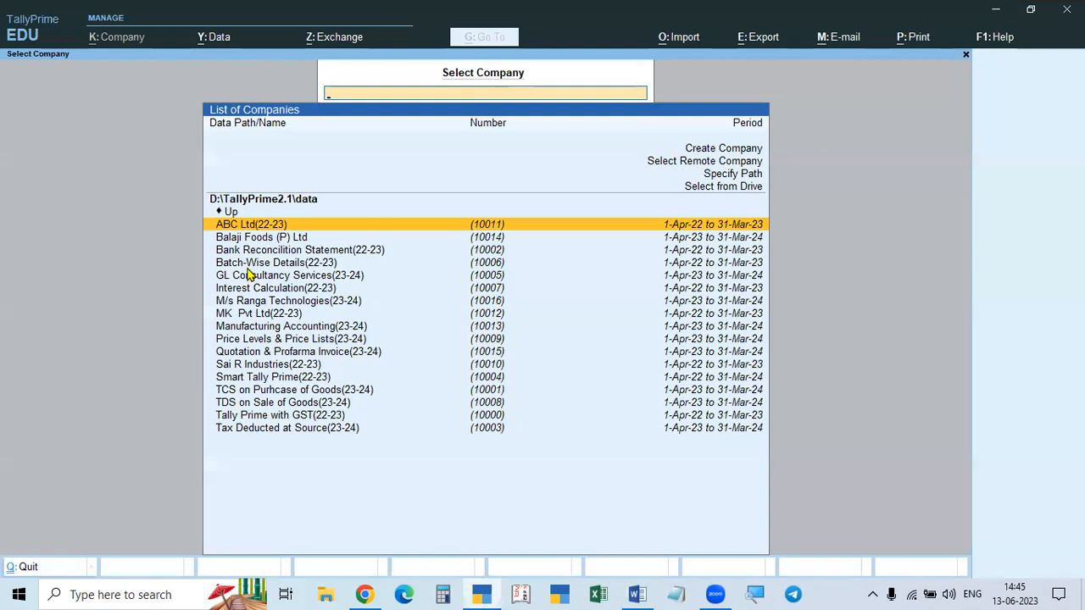
pyautogui.click(262, 280)
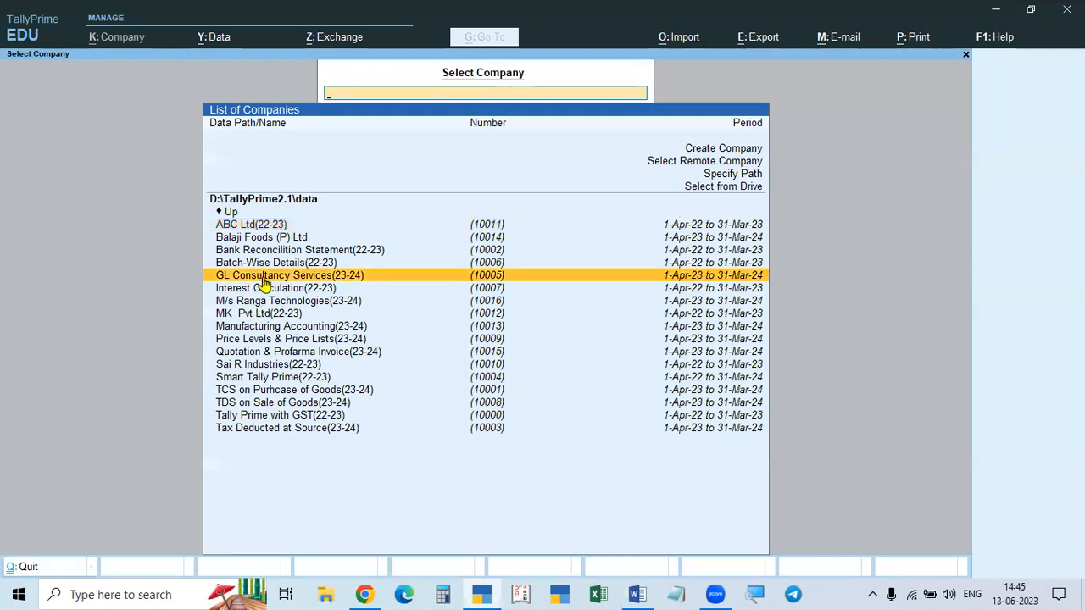
pyautogui.click(263, 283)
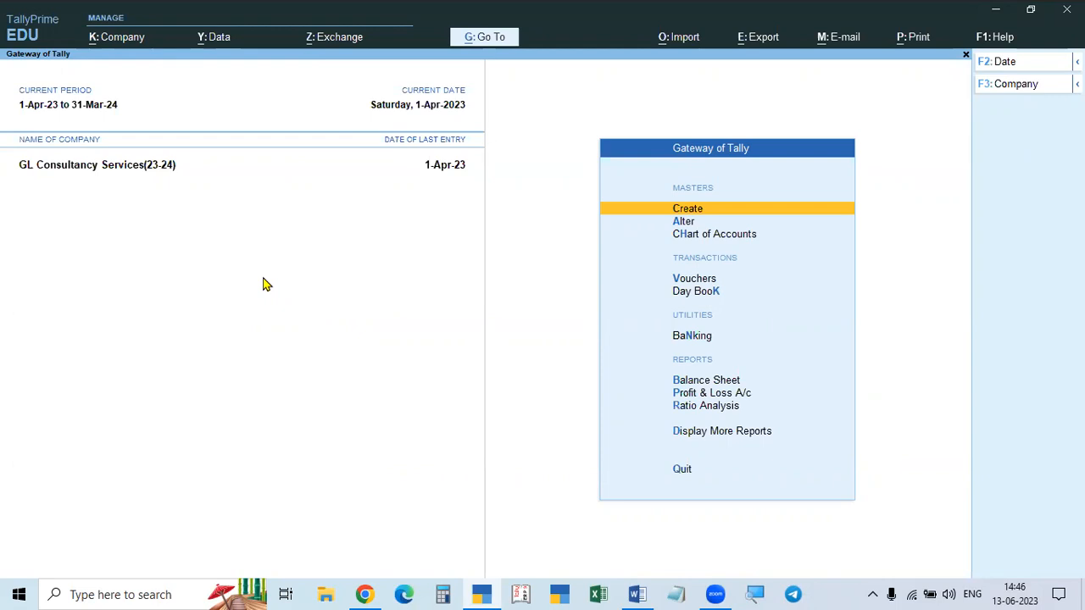
# Step: Open the company features of GL Consultancy Services(23-24), refer to Problem 02, and keep Maintain Inventory set to No
pyautogui.press('F11')
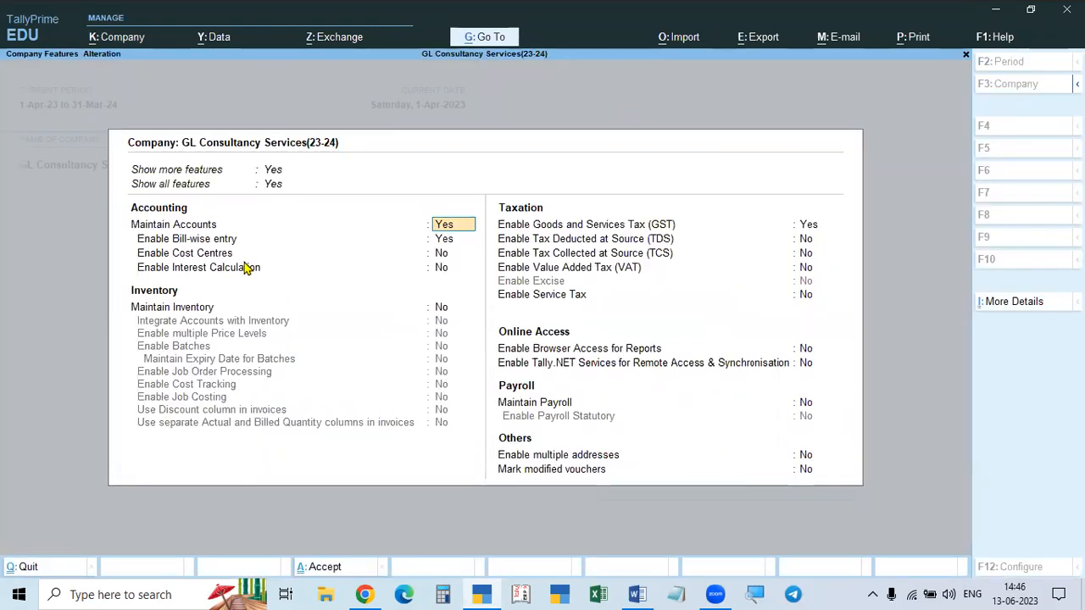
pyautogui.hotkey('alt', 'Tab')
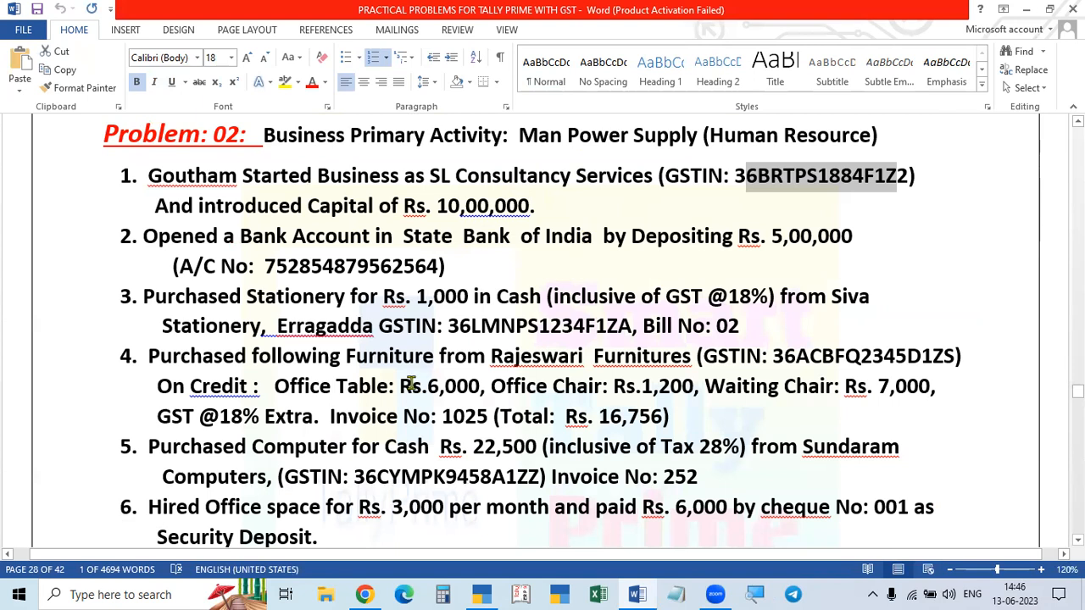
pyautogui.hotkey('alt', 'Tab')
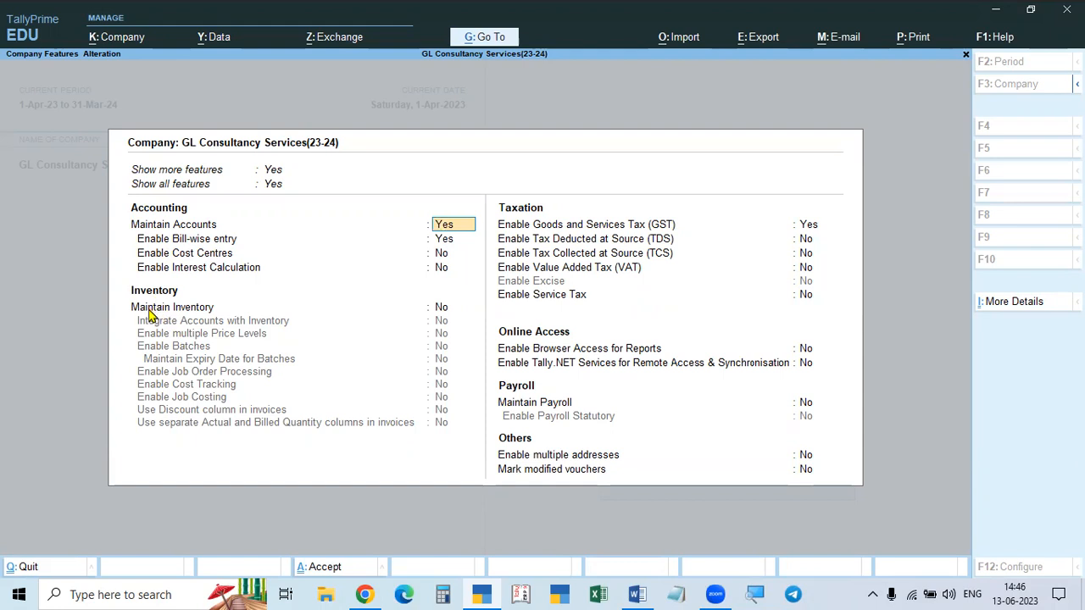
pyautogui.click(440, 310)
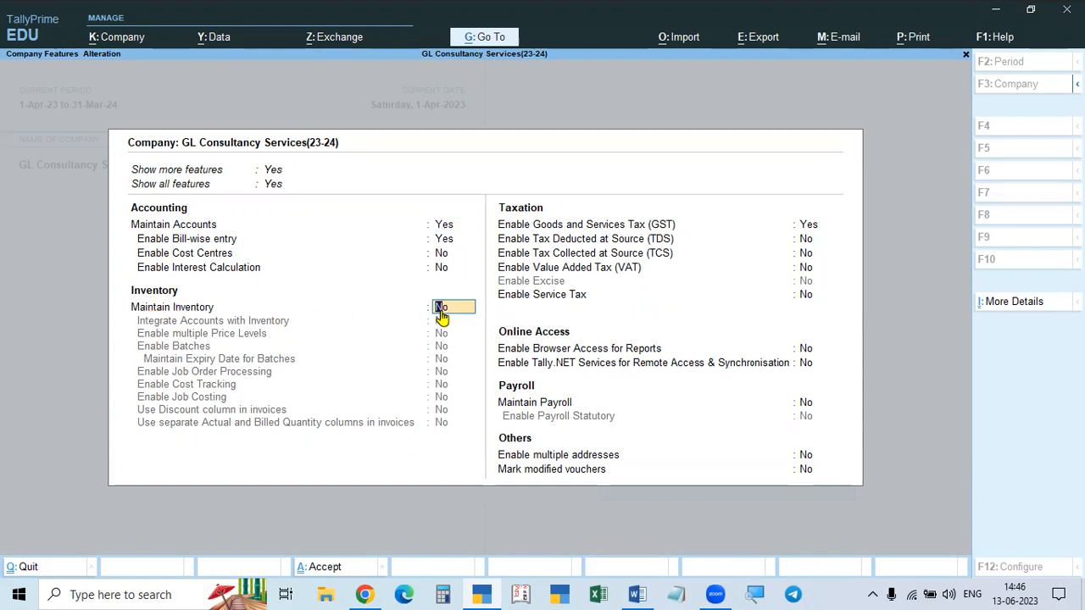
pyautogui.press('Return')
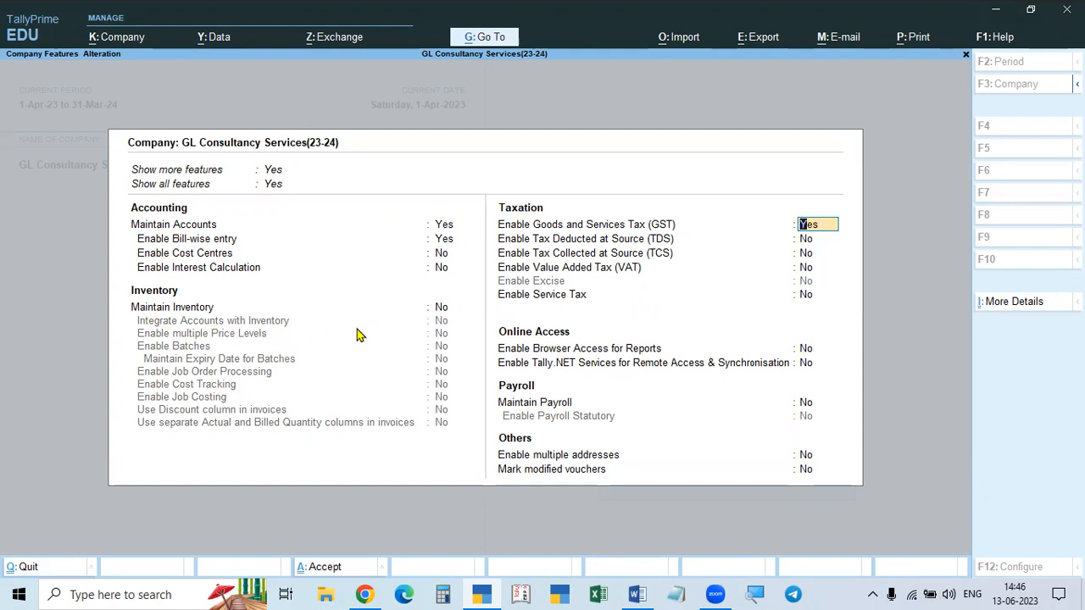
# Step: Try enabling Maintain Inventory and Integrate Accounts with Inventory, and set Maintain Inventory back to No
pyautogui.click(441, 310)
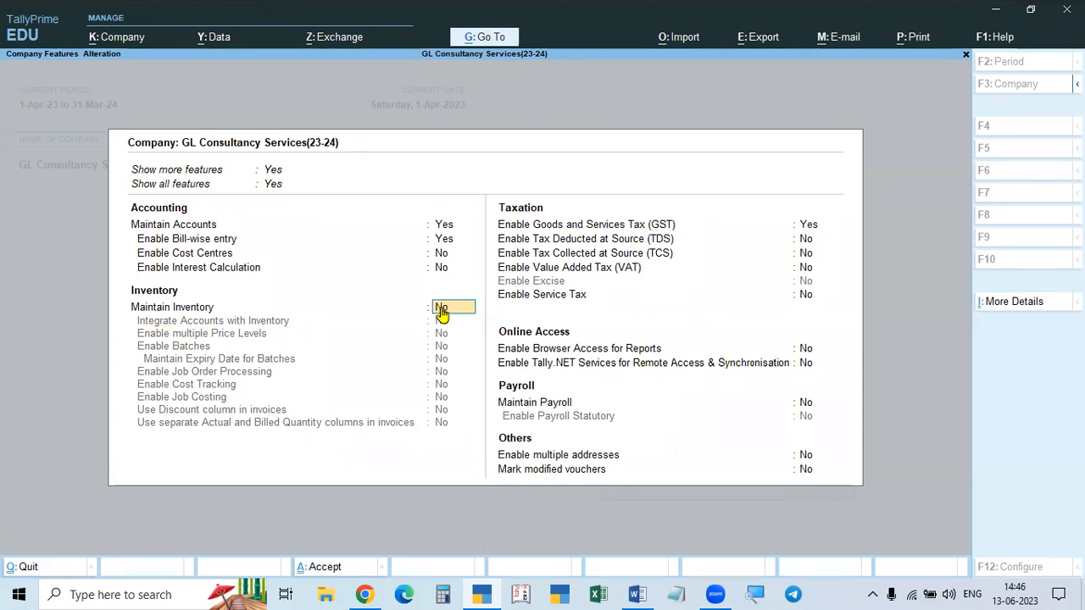
pyautogui.press('y')
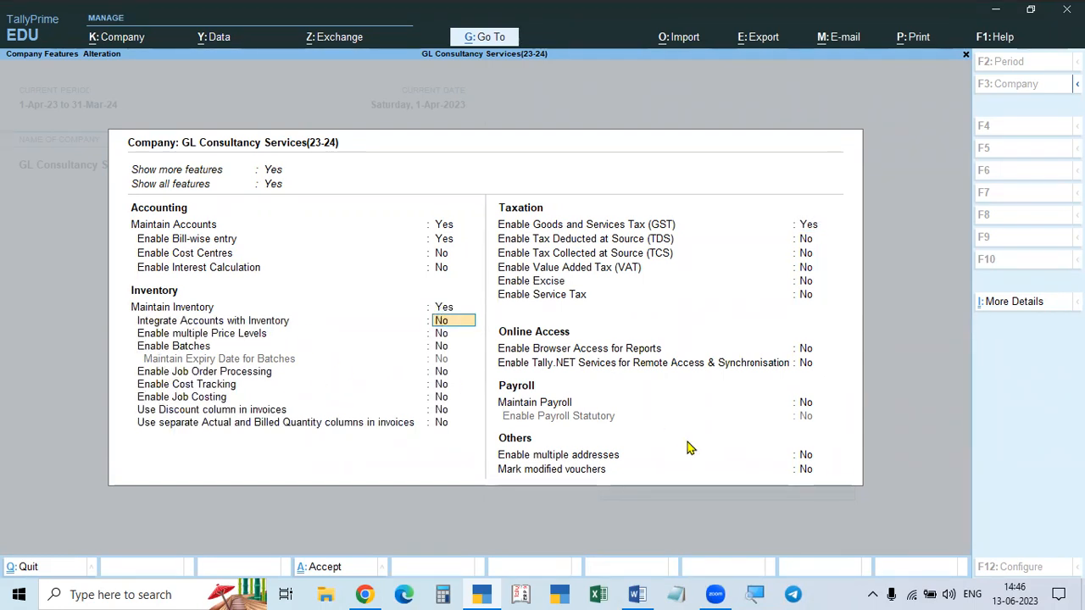
pyautogui.press('y')
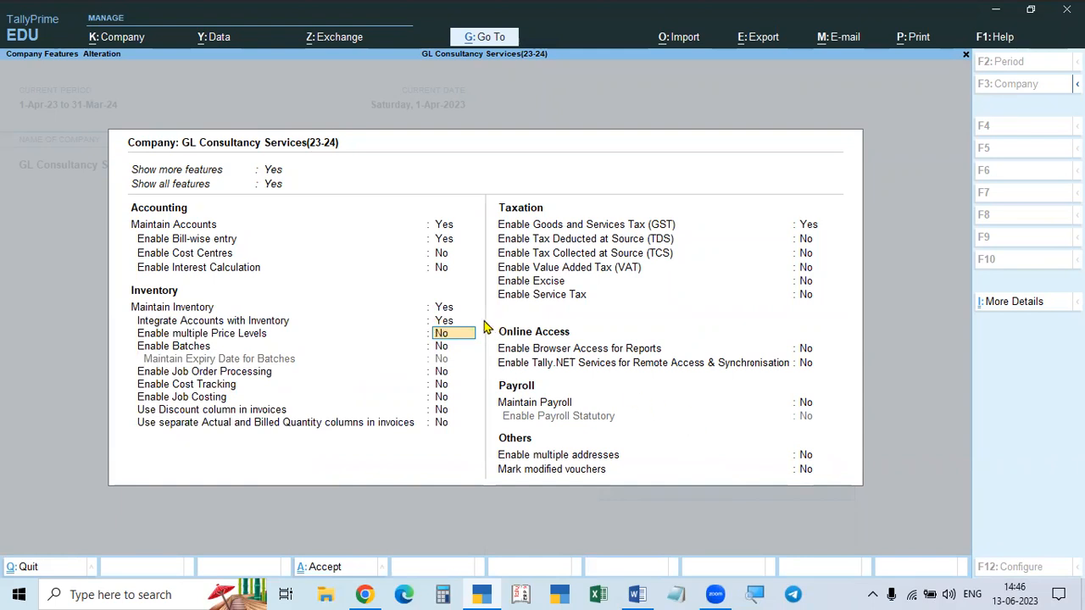
pyautogui.click(444, 311)
pyautogui.write('n')
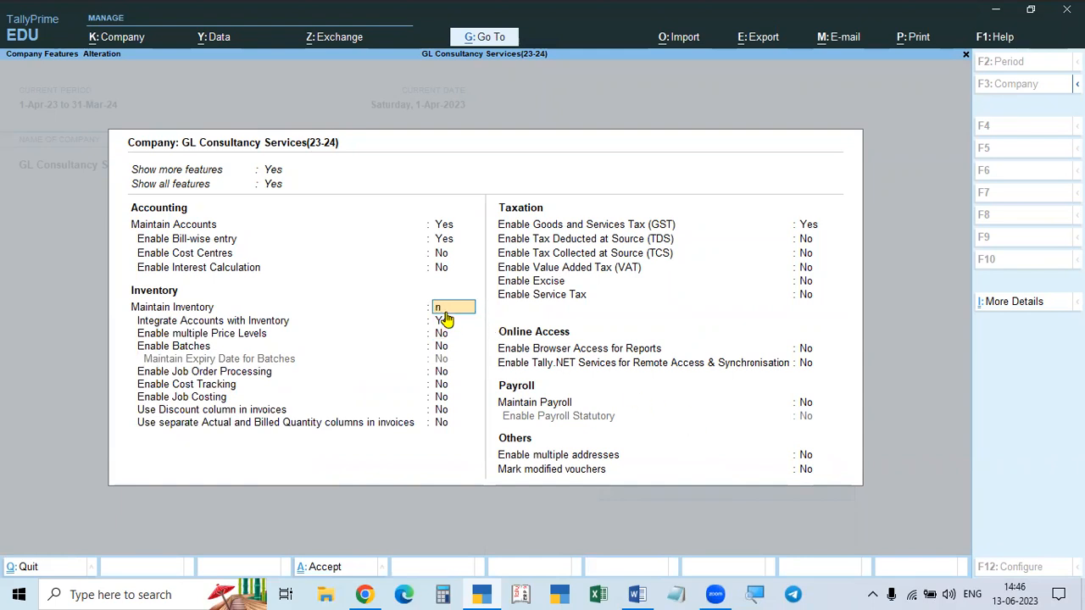
pyautogui.press('Return')
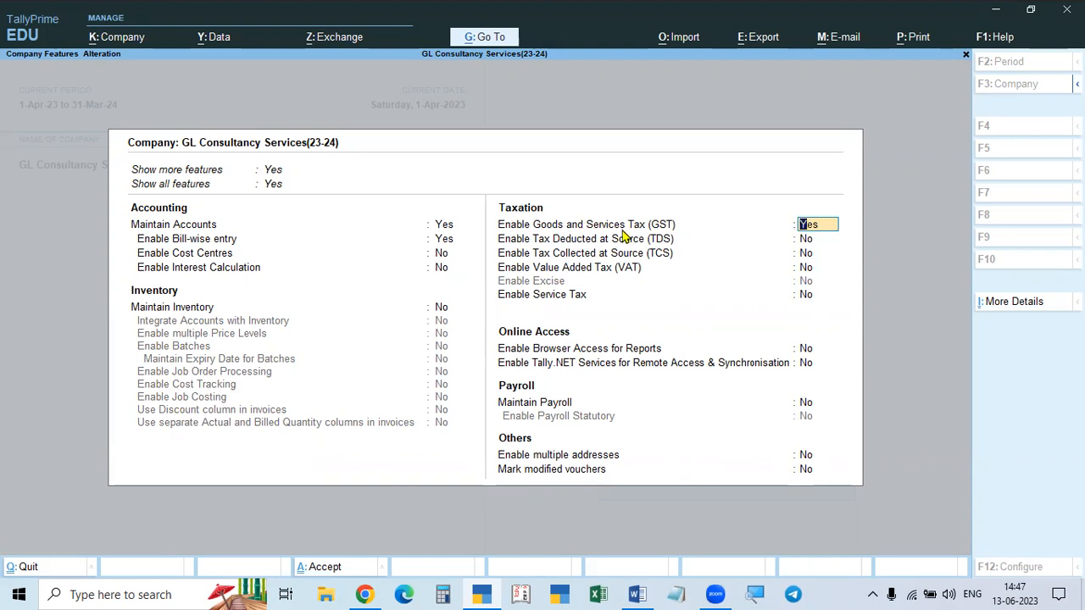
# Step: Open the company's GST details, check the GSTIN/UIN, and set e-Invoicing applicable to Yes
pyautogui.press('Return')
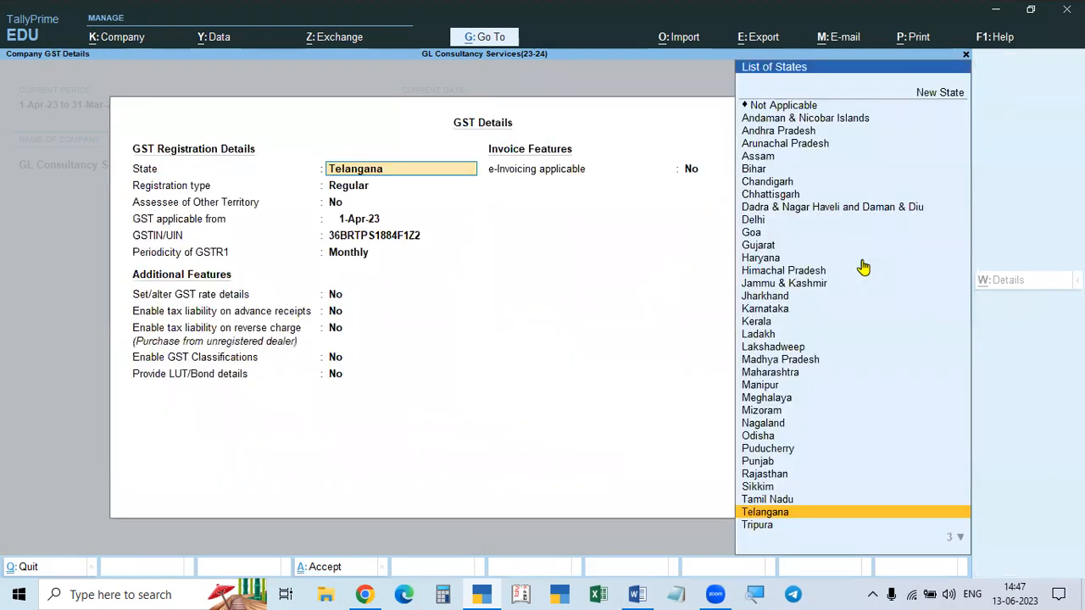
pyautogui.click(346, 239)
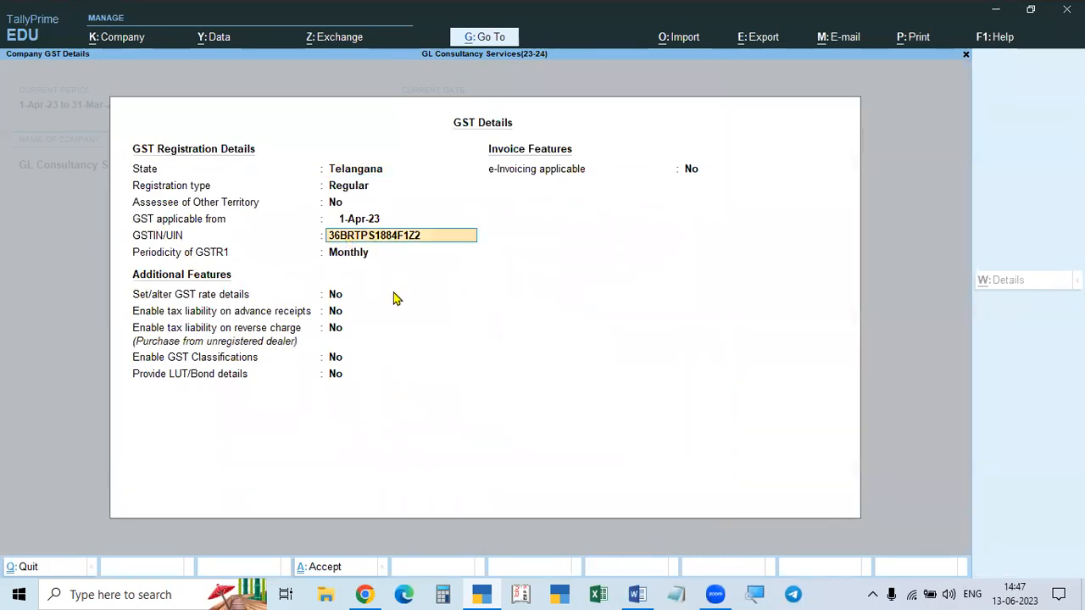
pyautogui.click(692, 172)
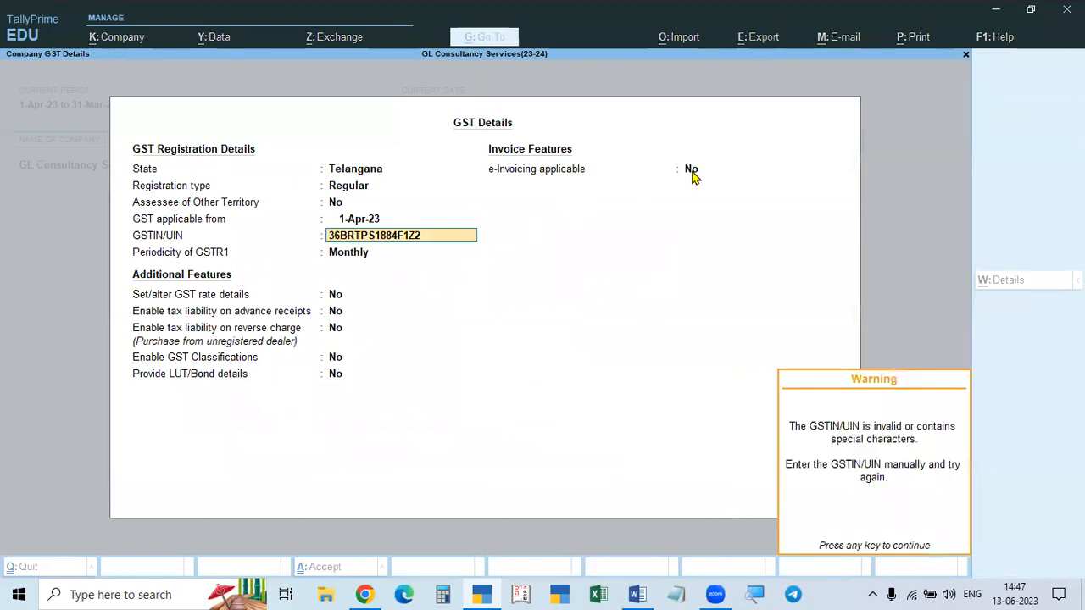
pyautogui.press('y')
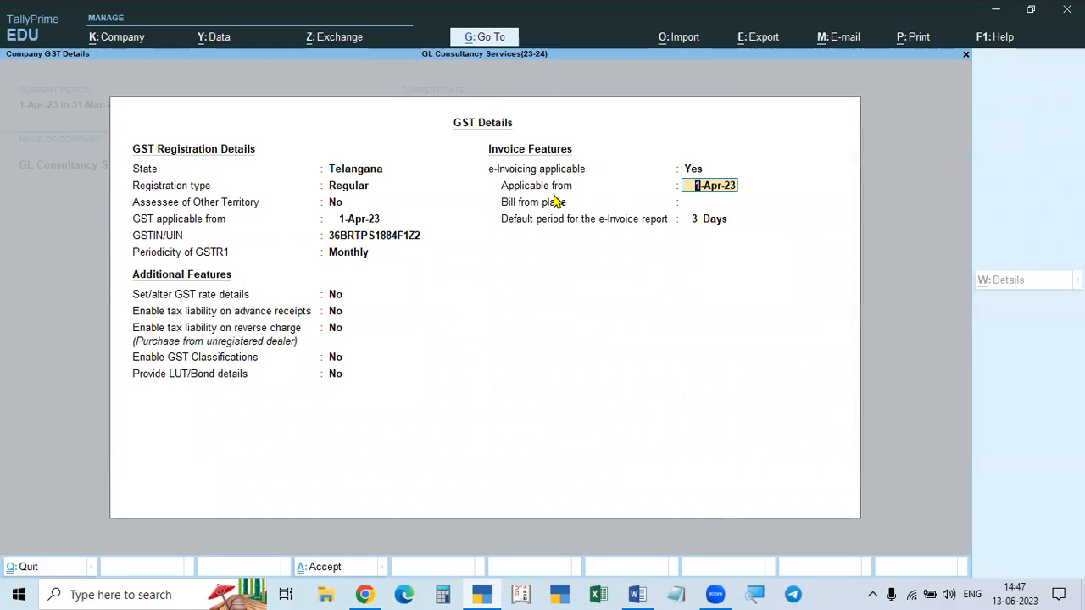
# Step: Set e-Invoicing applicable to No and accept the company's GST details
pyautogui.click(695, 170)
pyautogui.press('b')
pyautogui.press('n')
pyautogui.press('BackSpace')
pyautogui.press('BackSpace')
pyautogui.press('BackSpace')
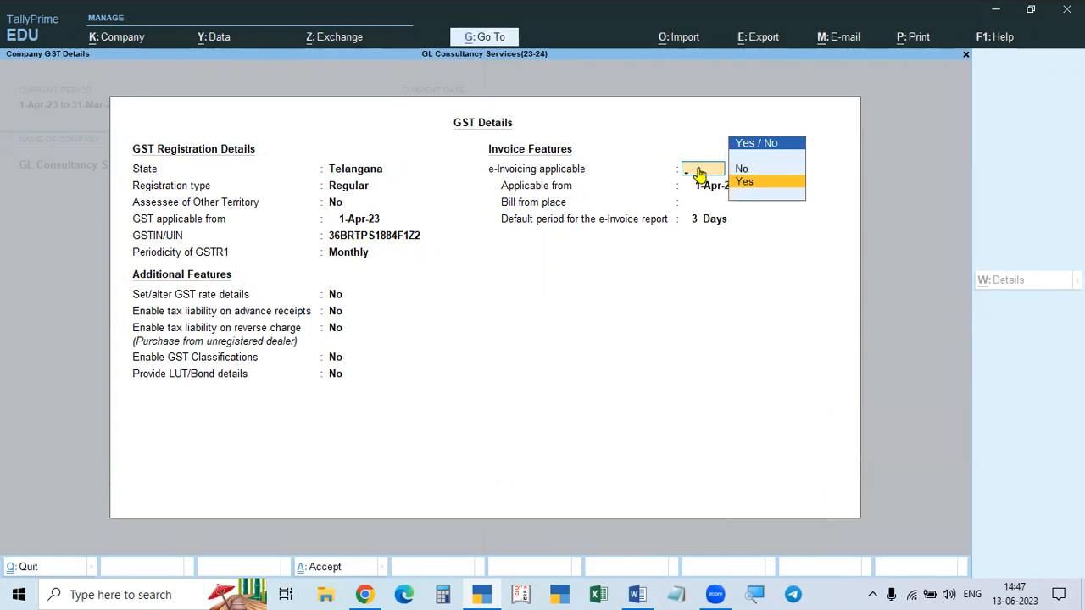
pyautogui.write('n')
pyautogui.press('Return')
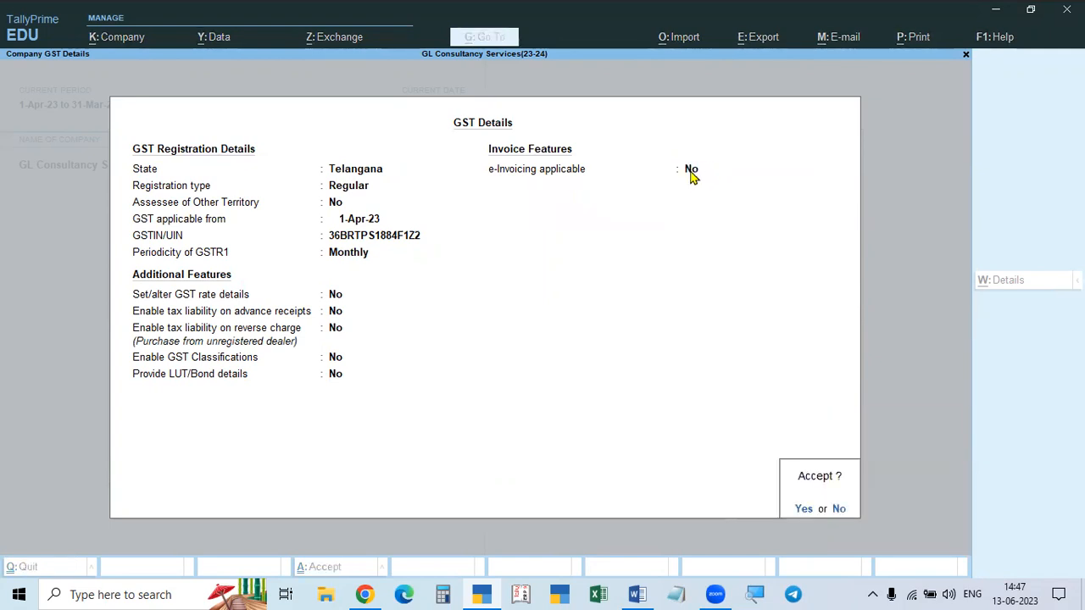
pyautogui.press('Return')
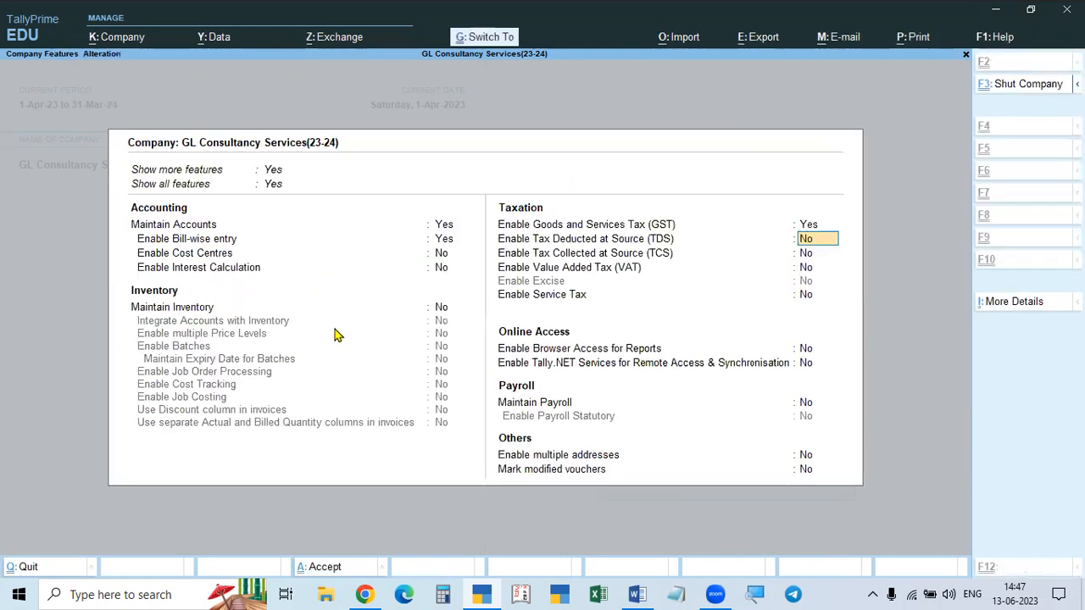
# Step: Save the company features and return to the Gateway of Tally
pyautogui.hotkey('ctrl', 'a')
pyautogui.press('Escape')
pyautogui.press('Escape')
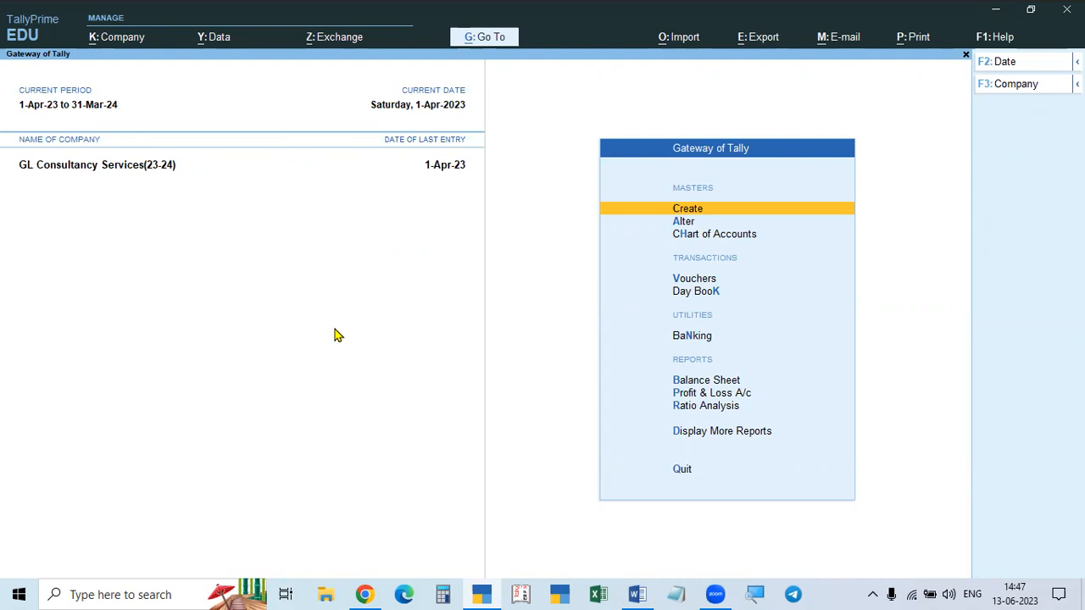
# Step: Switch to the practical problems document and review the Service Providers Accounting (Accounts Only) heading and the Problem 02 entries
pyautogui.hotkey('alt', 'Tab')
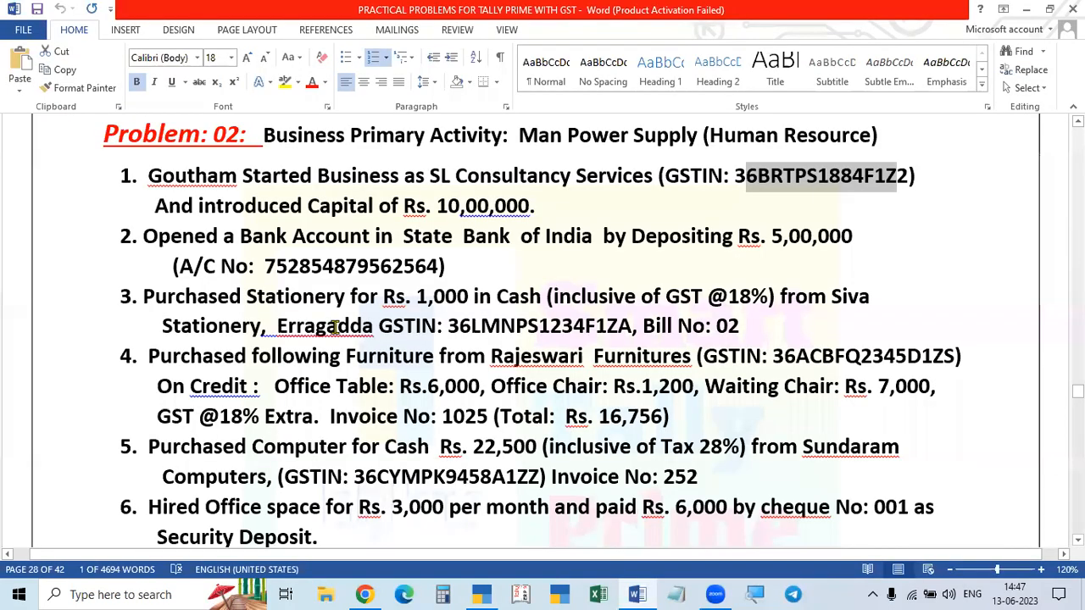
pyautogui.scroll(15, 379, 269)
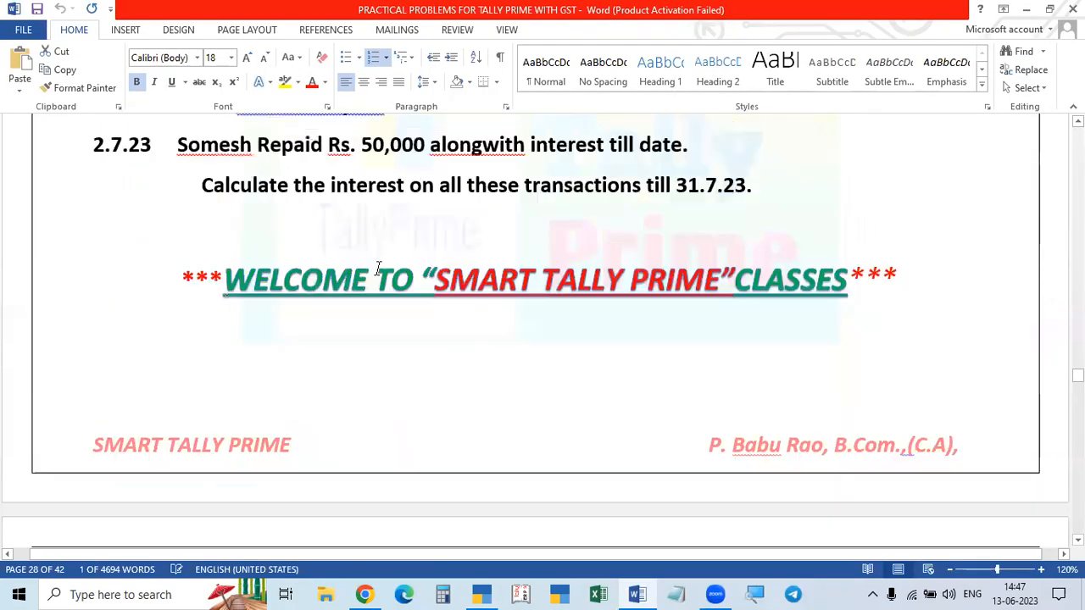
pyautogui.scroll(-5, 380, 273)
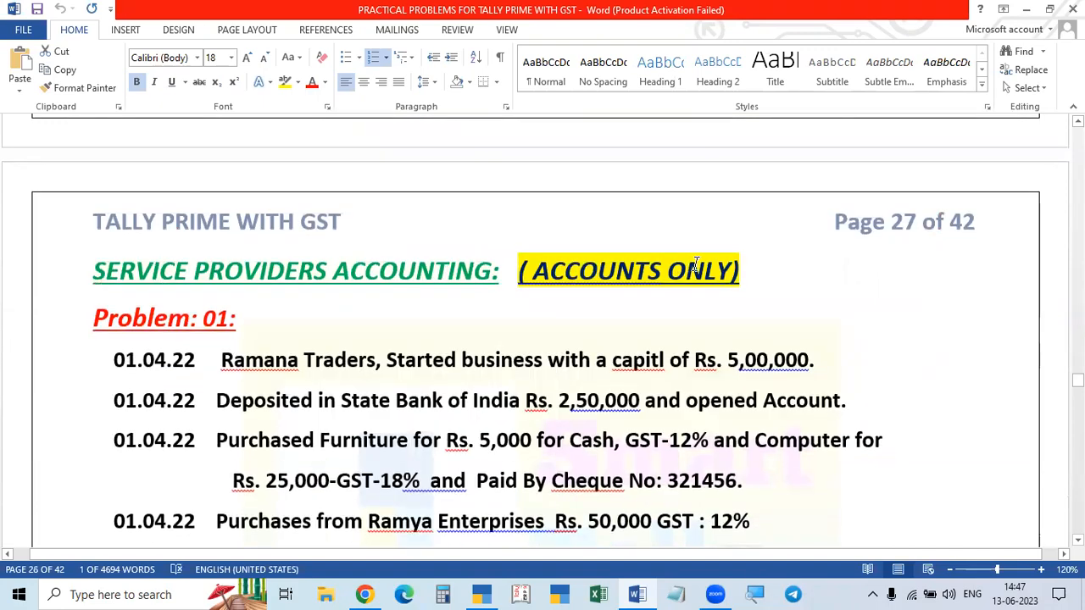
pyautogui.scroll(-10, 712, 279)
pyautogui.scroll(-4, 717, 286)
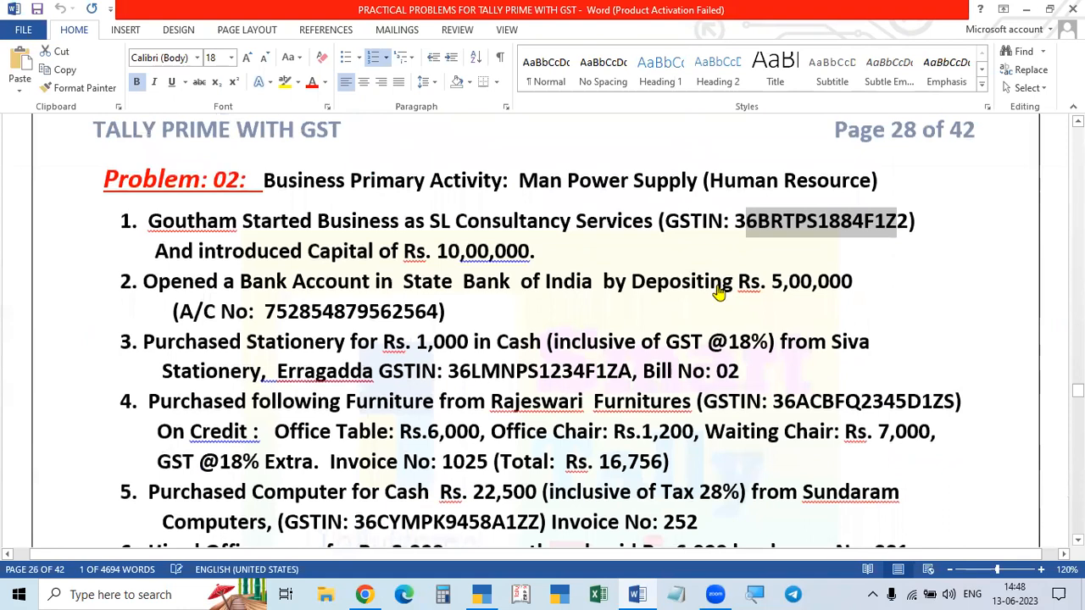
# Step: Switch to TallyPrime, open voucher entry, and check the modes available for a Payment voucher without changing the mode
pyautogui.hotkey('alt', 'Tab')
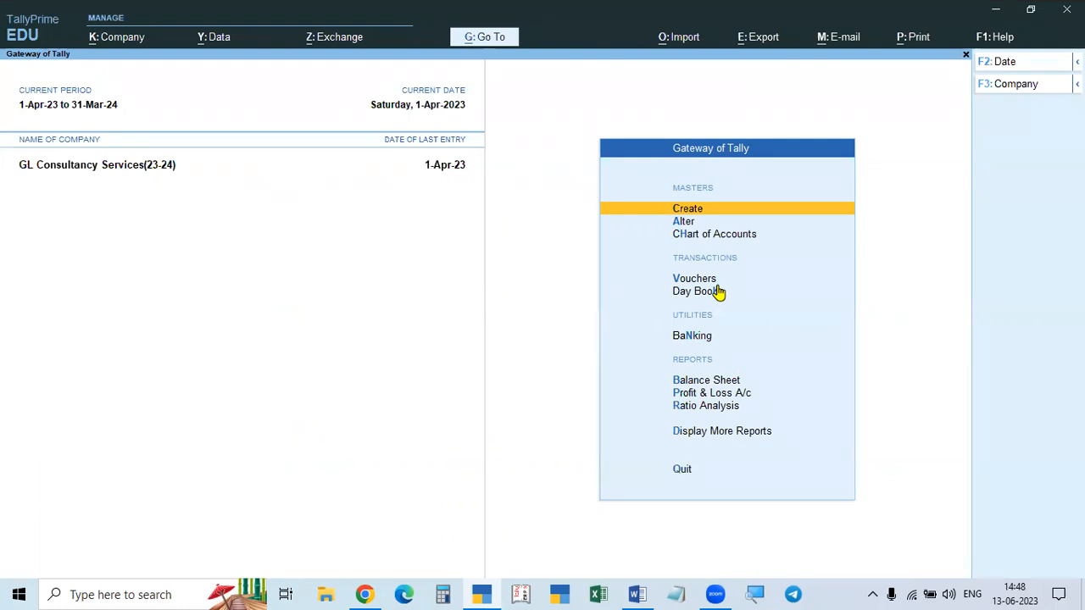
pyautogui.click(692, 280)
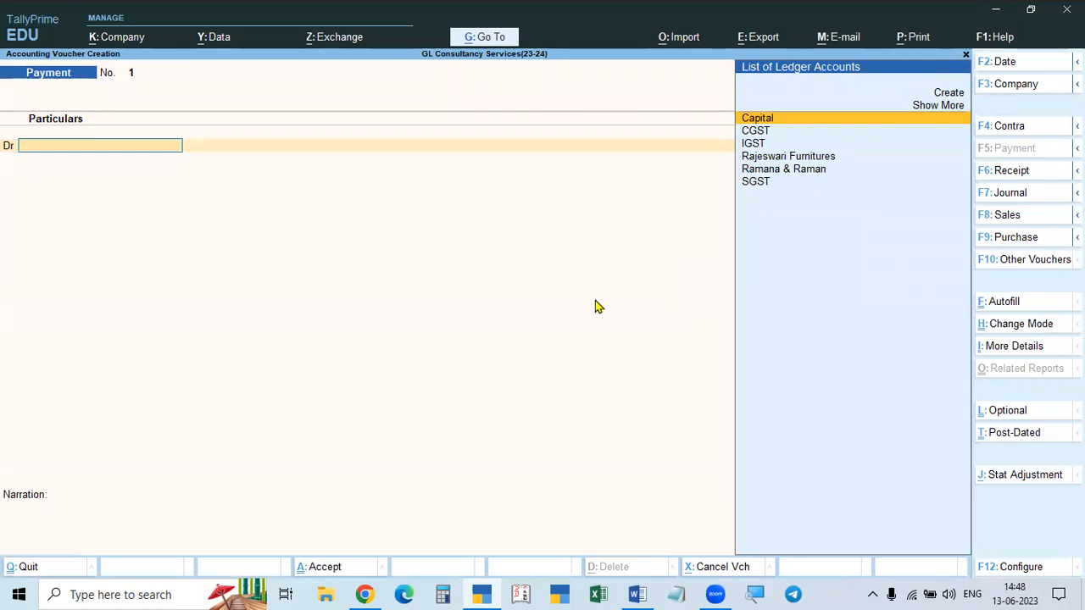
pyautogui.click(1008, 329)
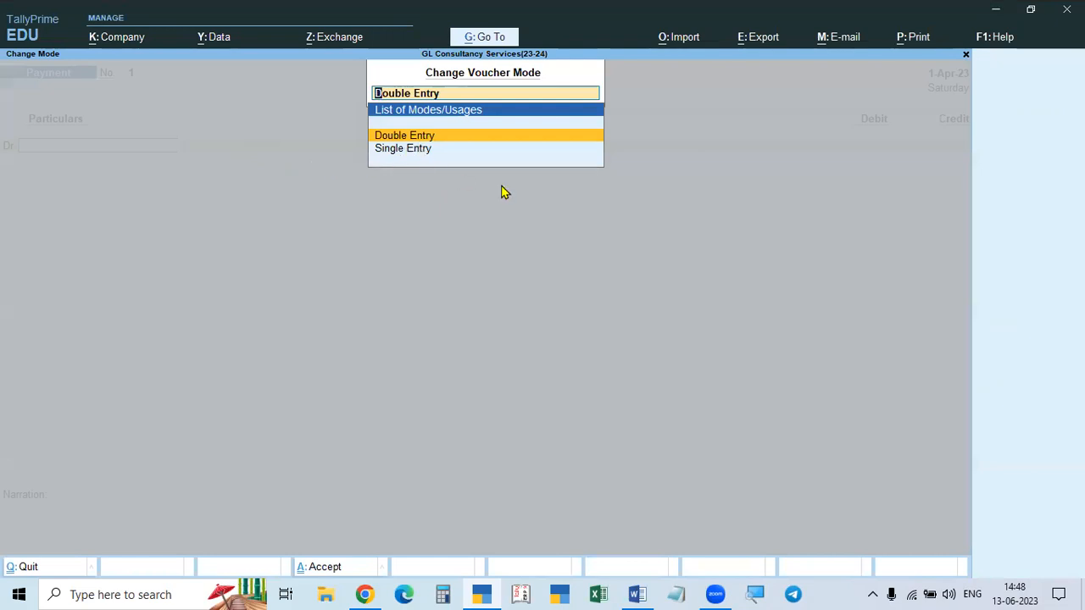
pyautogui.press('Escape')
pyautogui.press('Escape')
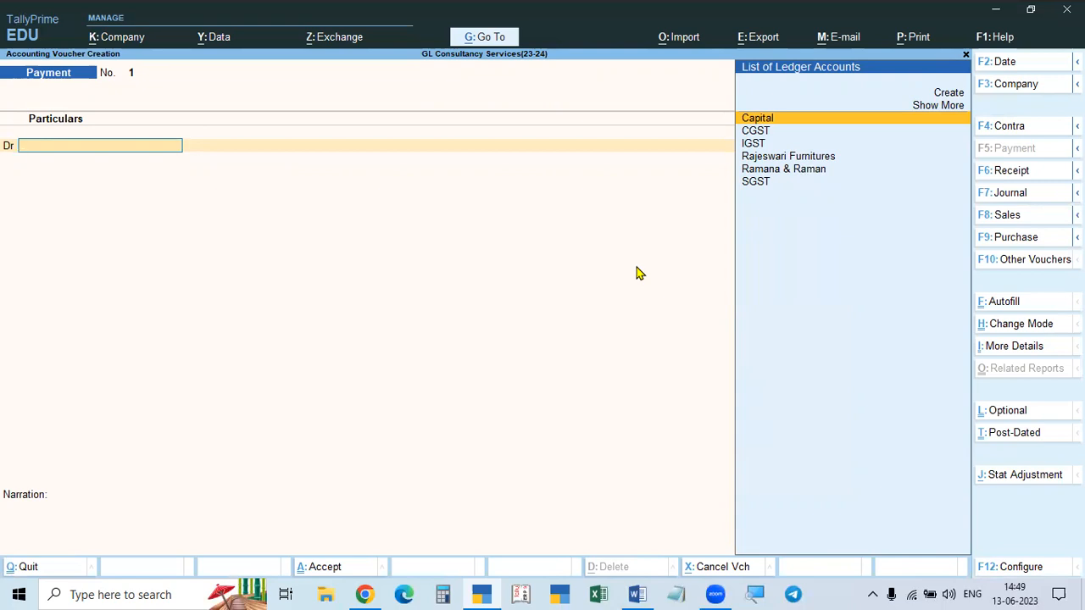
# Step: Open a Sales voucher and set its voucher mode to Accounting Invoice
pyautogui.press('F8')
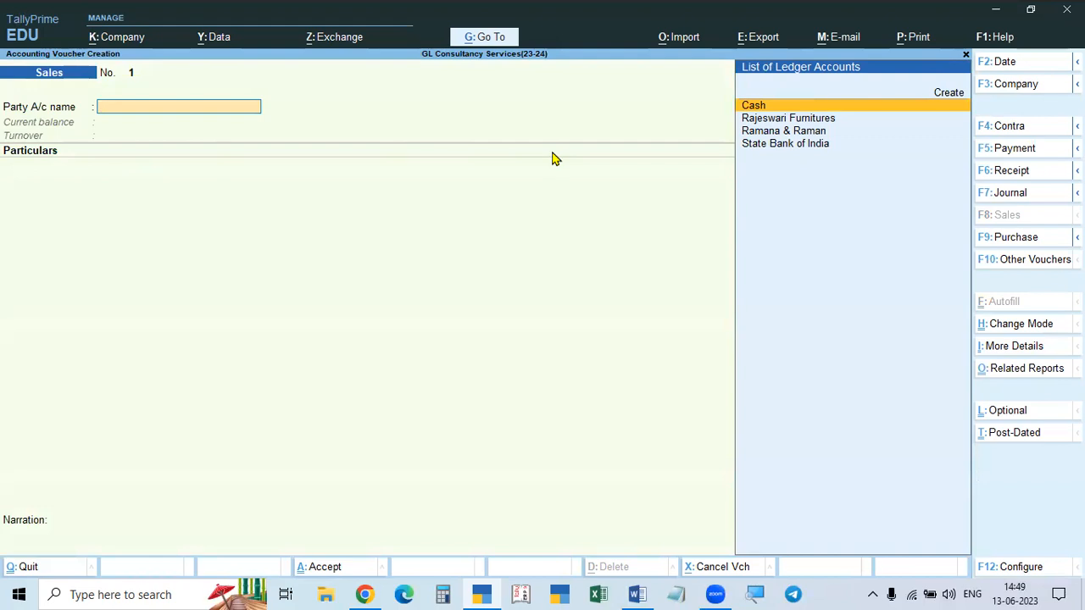
pyautogui.press('Escape')
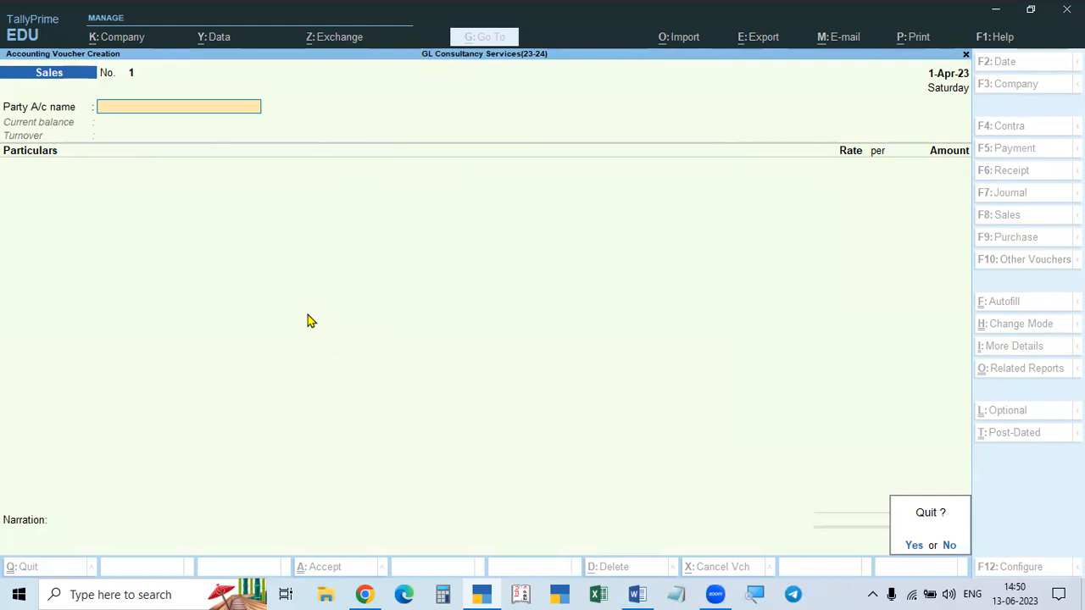
pyautogui.press('n')
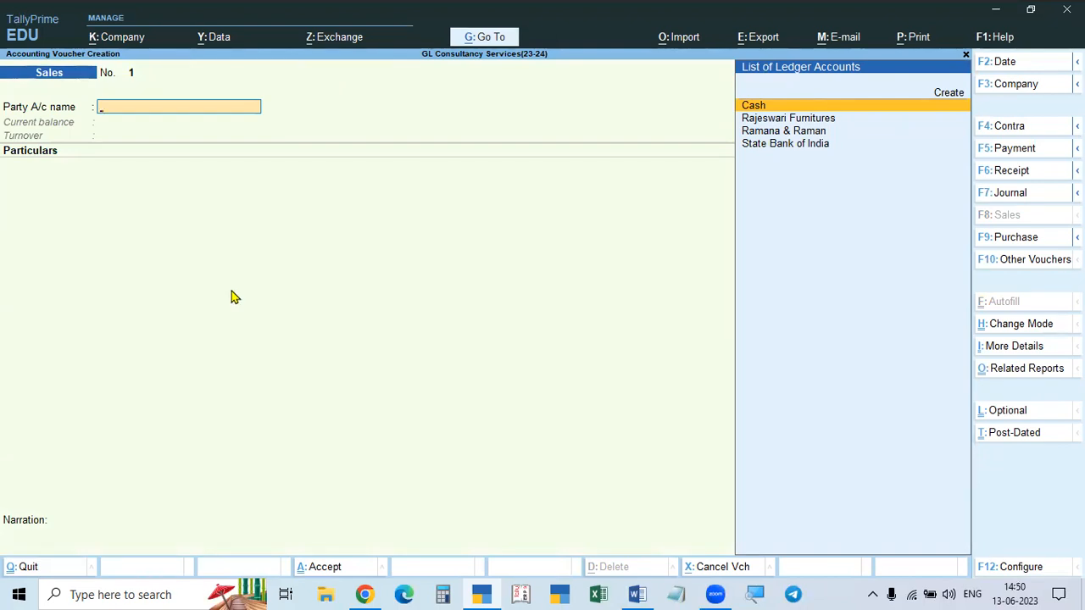
pyautogui.click(1013, 327)
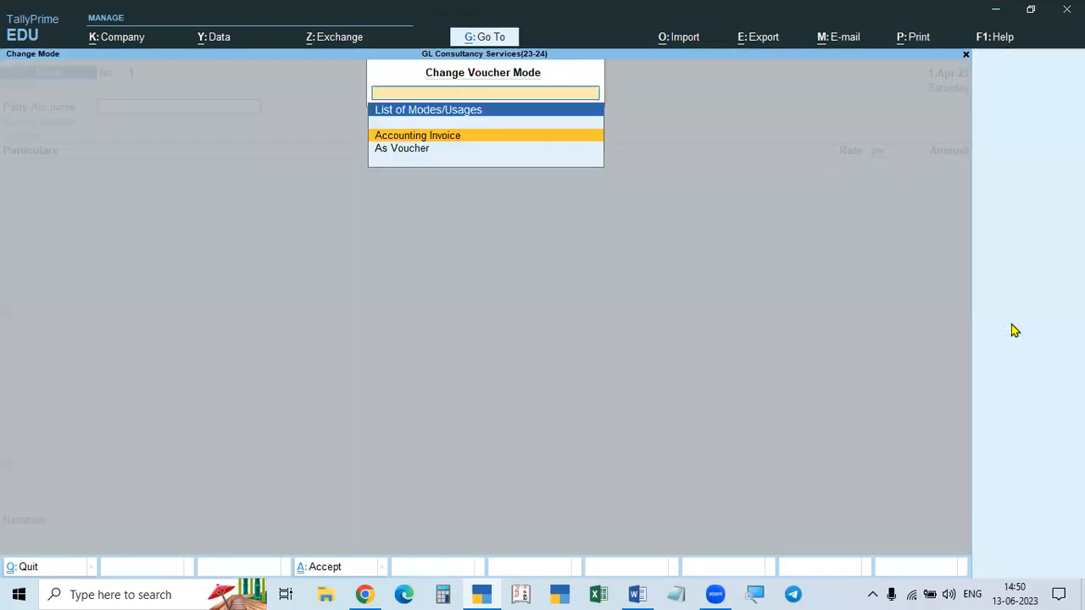
pyautogui.click(452, 142)
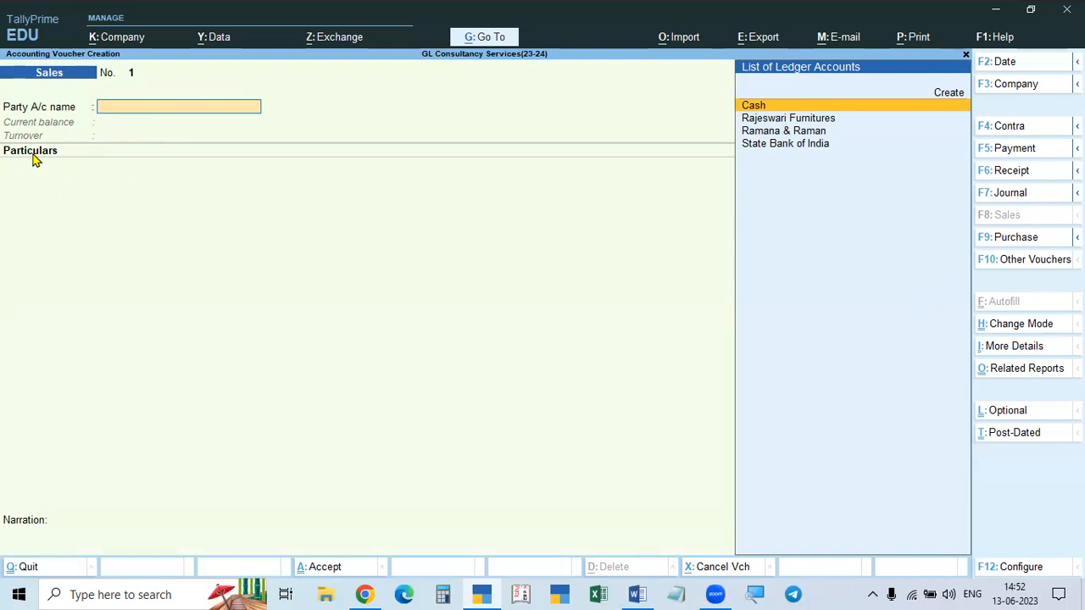
# Step: Keep the Sales voucher open, switch to the practical problems document to review the Problem 02 entries, and return to TallyPrime
pyautogui.press('Escape')
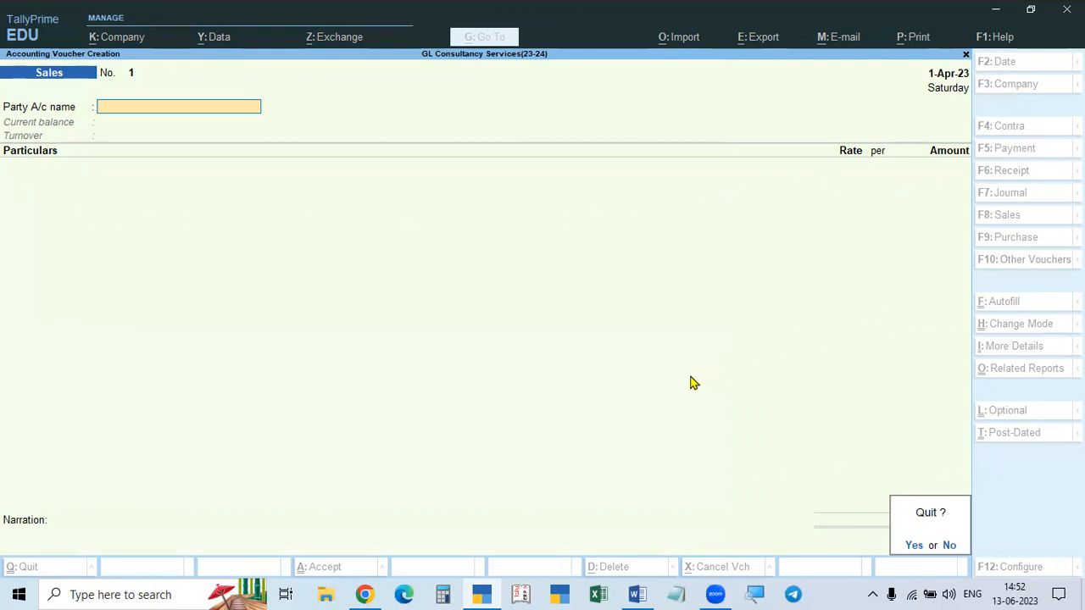
pyautogui.press('n')
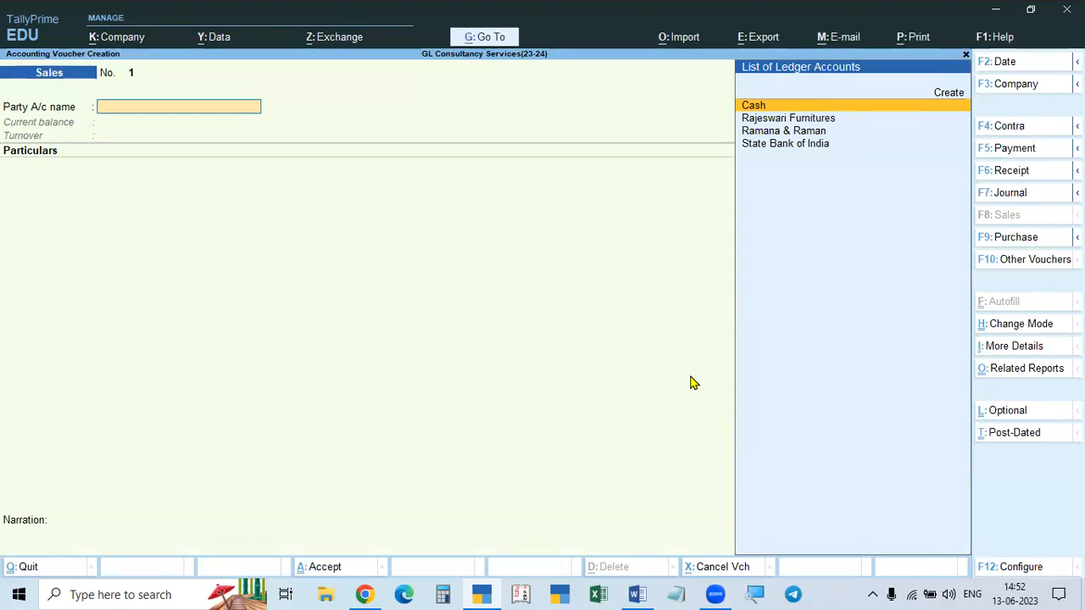
pyautogui.hotkey('alt', 'Tab')
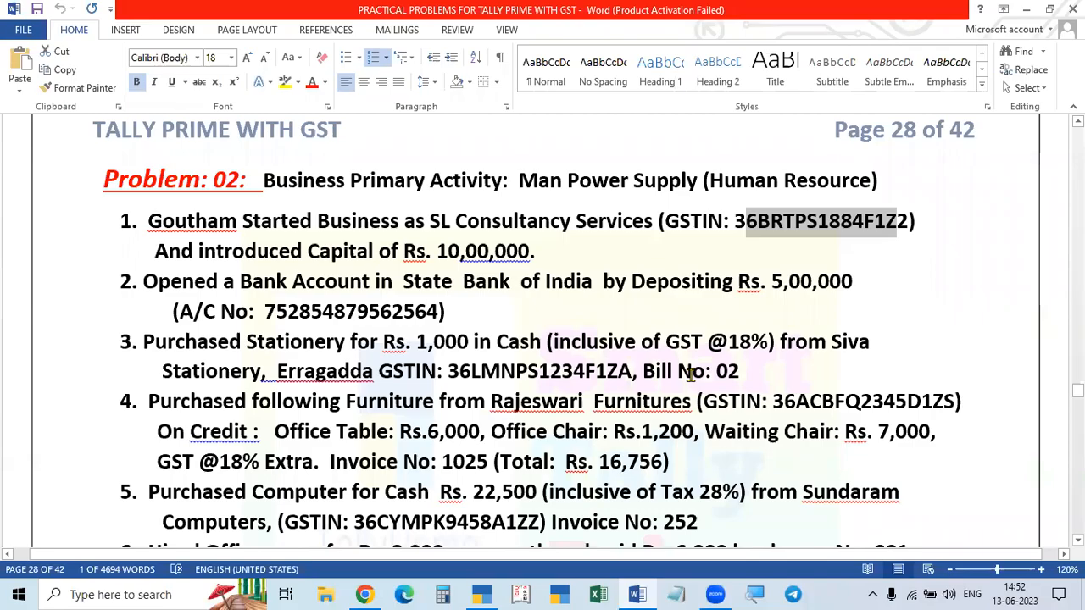
pyautogui.hotkey('alt', 'Tab')
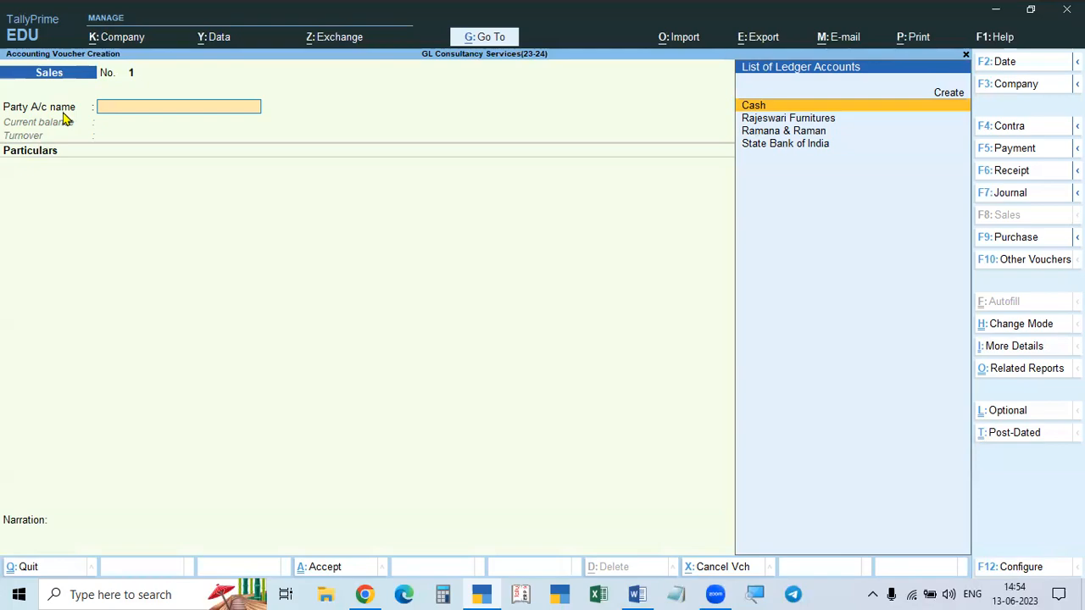
pyautogui.hotkey('alt', 'Tab')
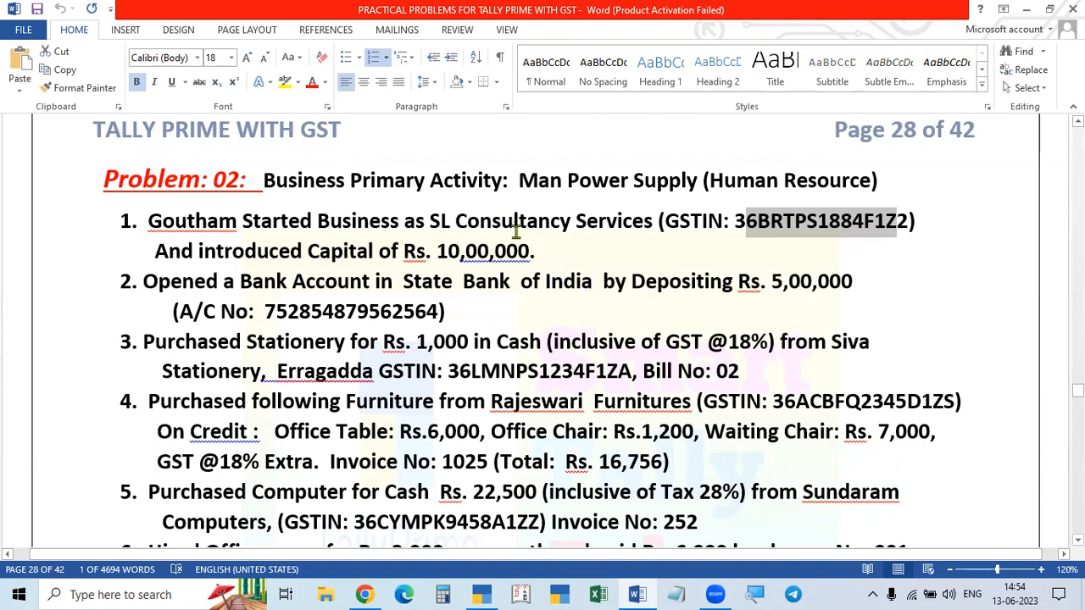
pyautogui.hotkey('alt', 'Tab')
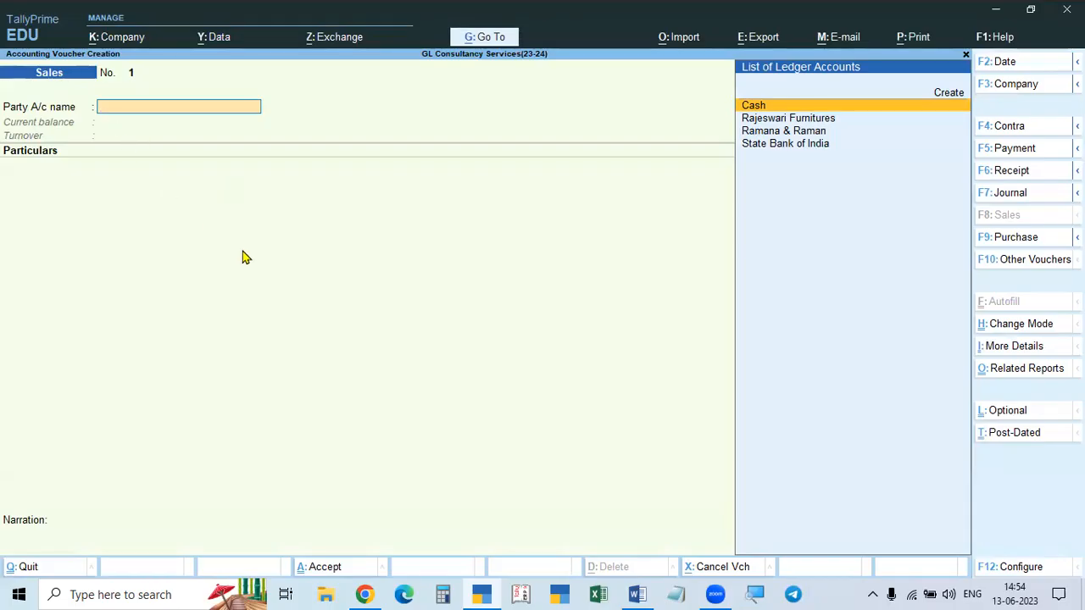
# Step: Leave the Sales voucher, examine the company's alteration details, and return to the Gateway of Tally without changes
pyautogui.press('Escape')
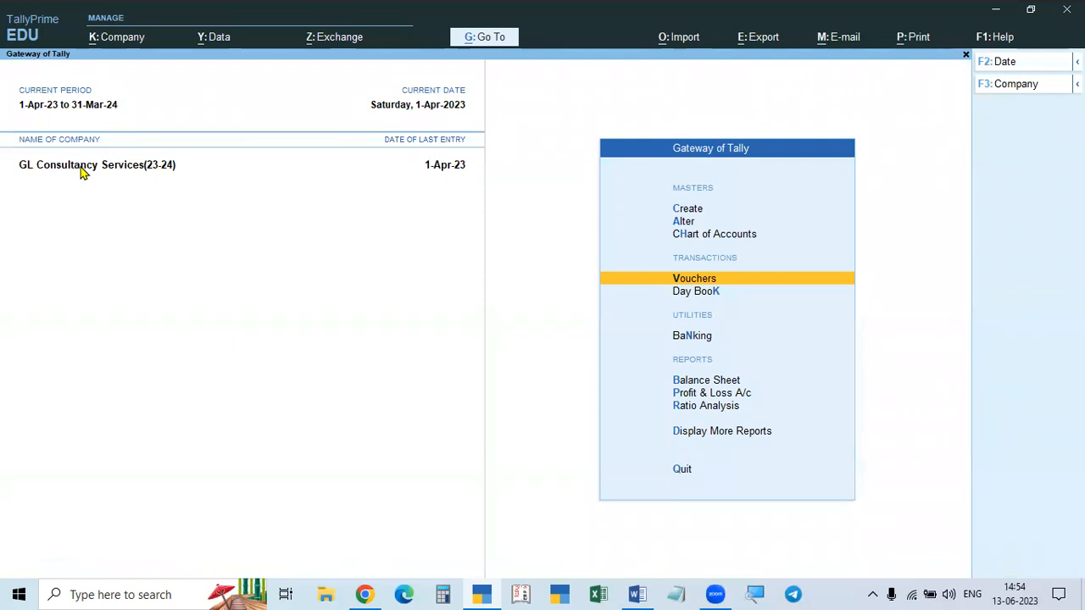
pyautogui.click(107, 38)
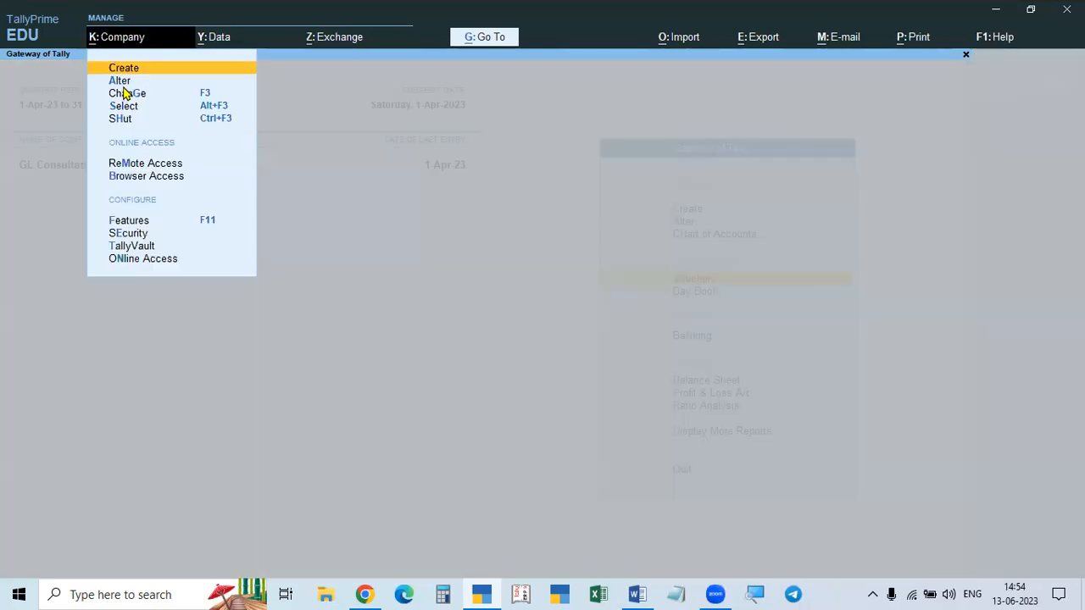
pyautogui.click(123, 84)
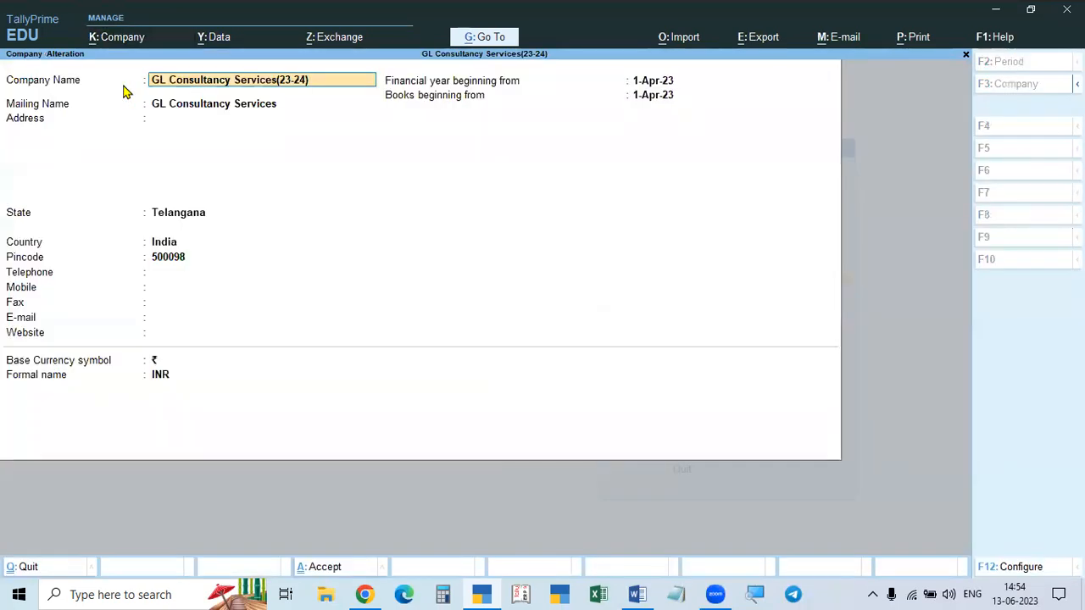
pyautogui.press('Escape')
pyautogui.press('Escape')
pyautogui.press('Escape')
pyautogui.press('Escape')
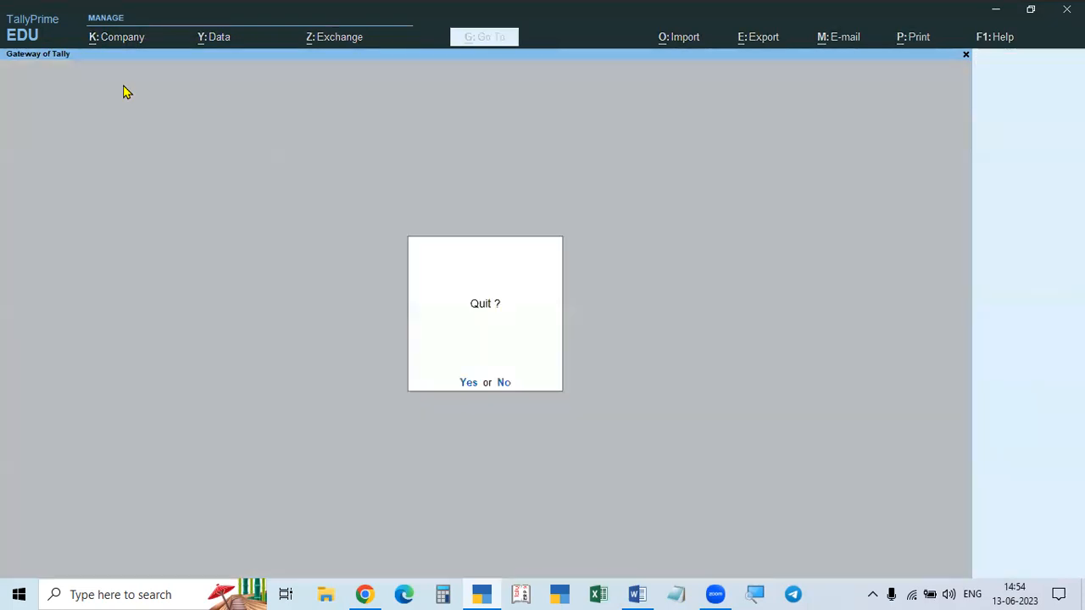
# Step: Examine the company features and the GST registration details, and leave them unchanged
pyautogui.press('F11')
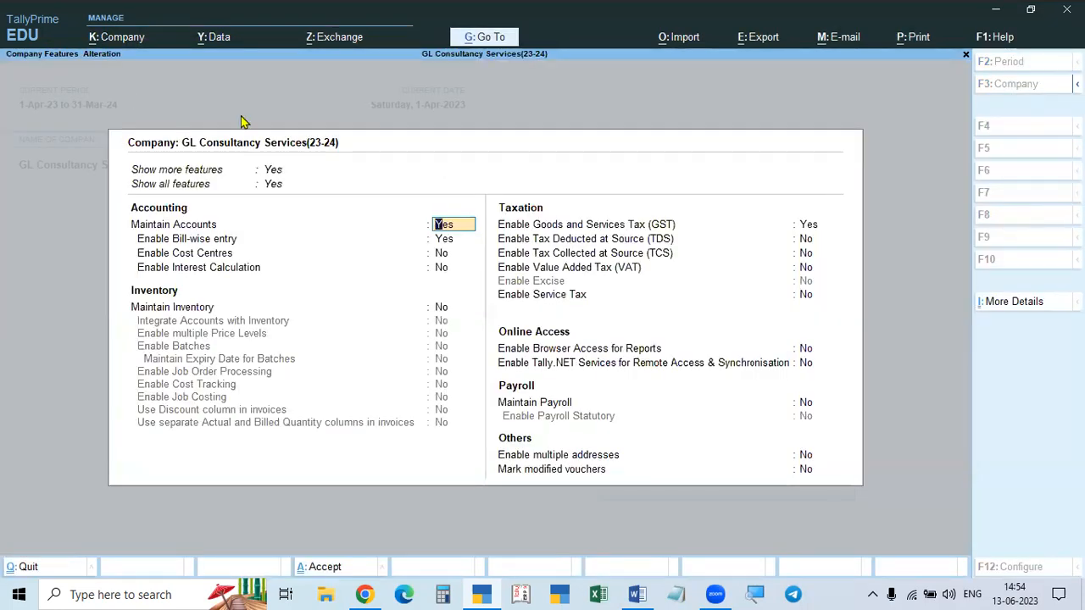
pyautogui.click(809, 226)
pyautogui.press('Return')
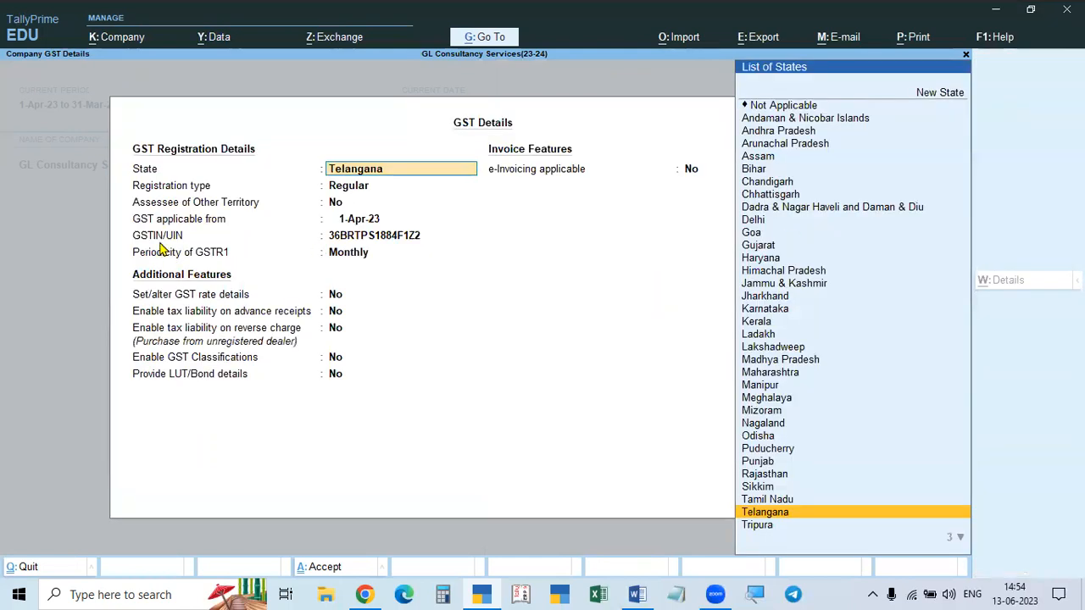
pyautogui.press('BackSpace')
pyautogui.press('Escape')
pyautogui.press('Escape')
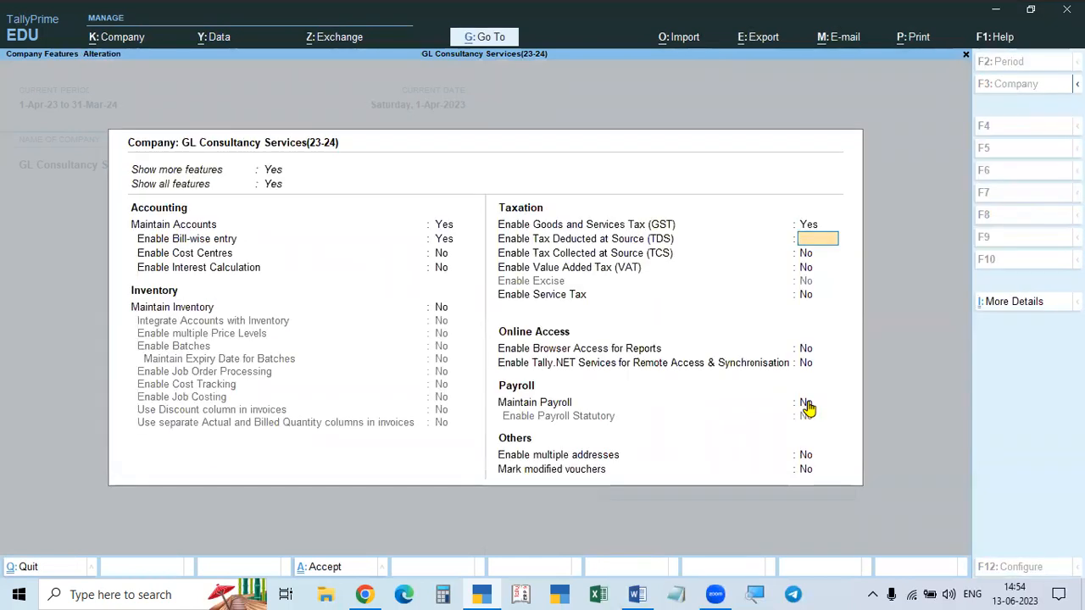
pyautogui.press('Escape')
pyautogui.press('Return')
# Step: Check the first Problem 02 entry in the practical problems document and open a Receipt voucher in TallyPrime
pyautogui.hotkey('alt', 'Tab')
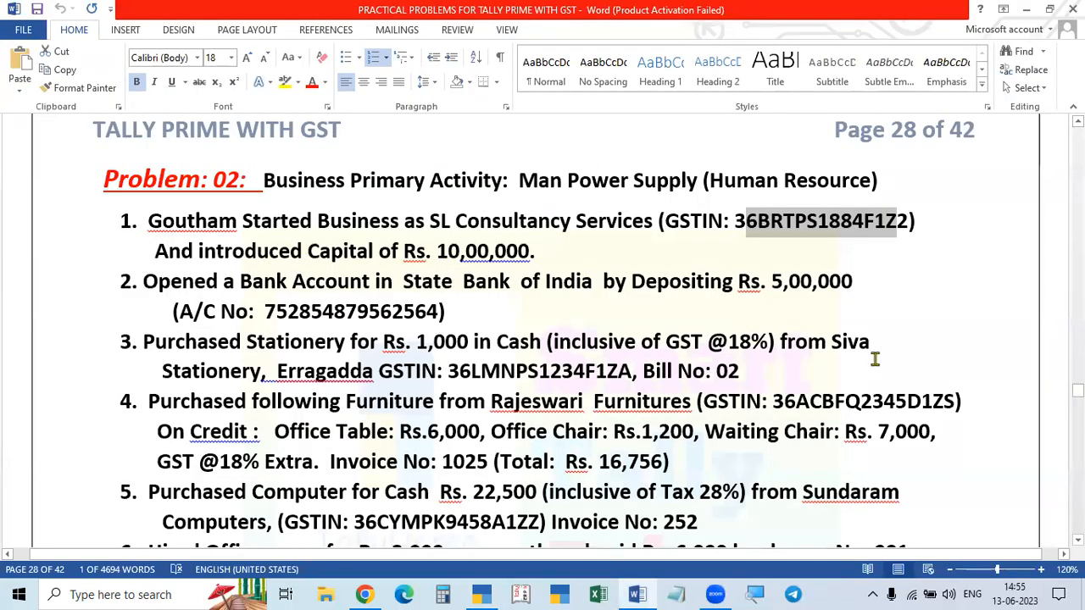
pyautogui.hotkey('alt', 'Tab')
pyautogui.press('Down')
pyautogui.press('Down')
pyautogui.press('Down')
pyautogui.press('Return')
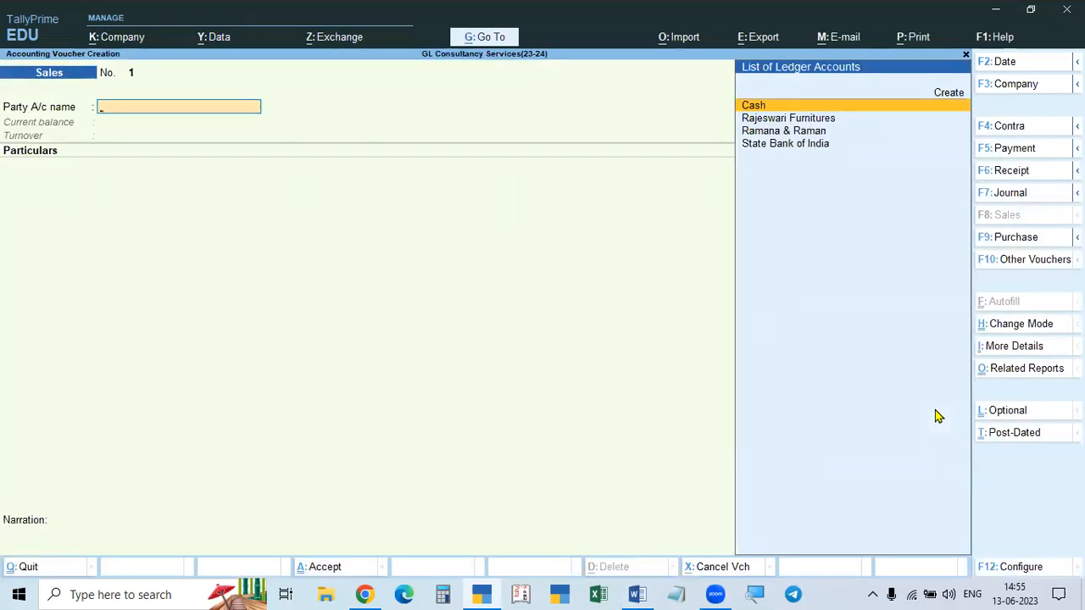
pyautogui.press('F6')
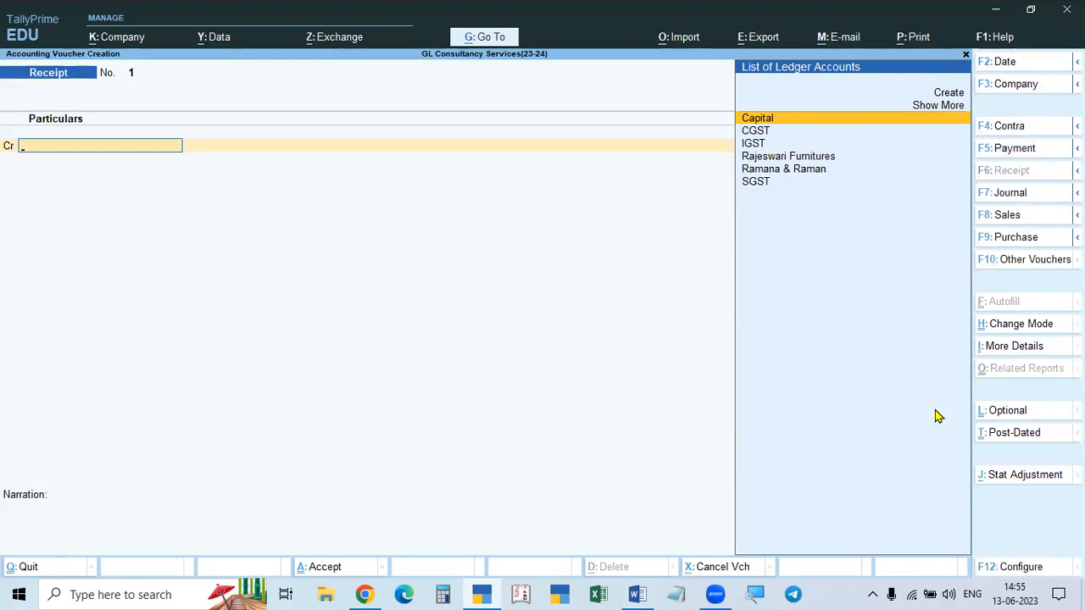
pyautogui.press('alt')
pyautogui.hotkey('alt', 'Tab')
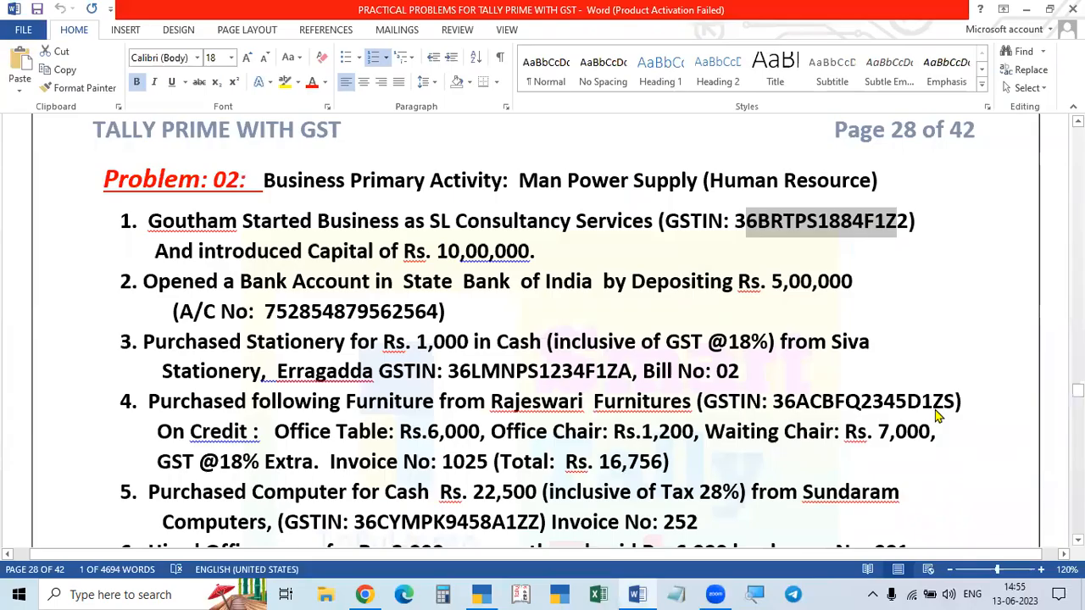
pyautogui.hotkey('alt', 'Tab')
pyautogui.hotkey('alt', 'Tab')
pyautogui.hotkey('alt', 'Tab')
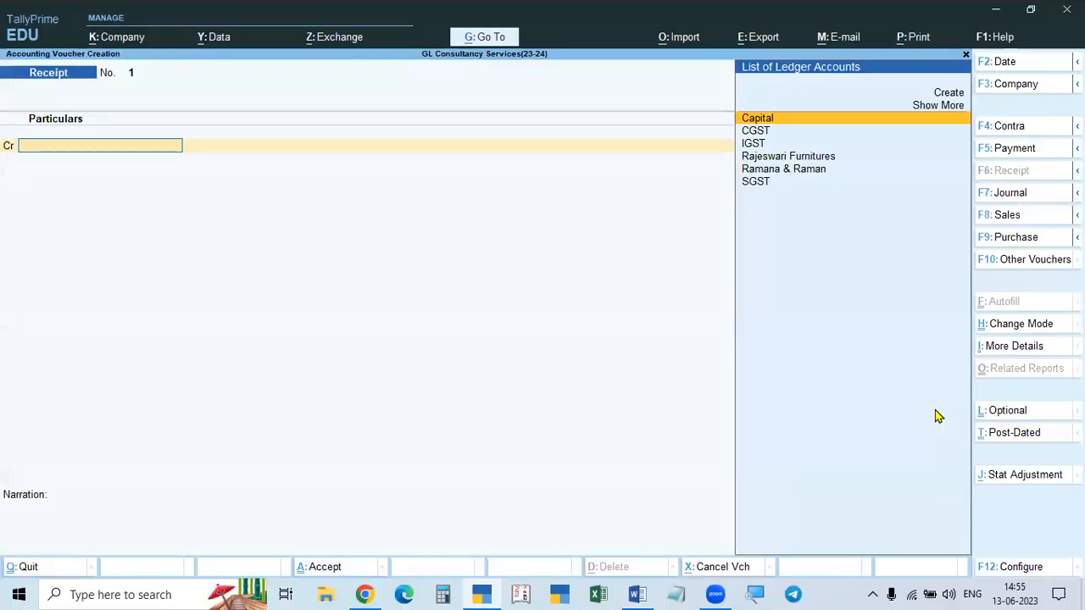
# Step: Set the Receipt voucher date to 1-4 and recheck the capital entry in the practical problems document
pyautogui.press('F2')
pyautogui.write('1-4')
pyautogui.press('Return')
pyautogui.hotkey('alt', 'Tab')
pyautogui.hotkey('alt', 'Tab')
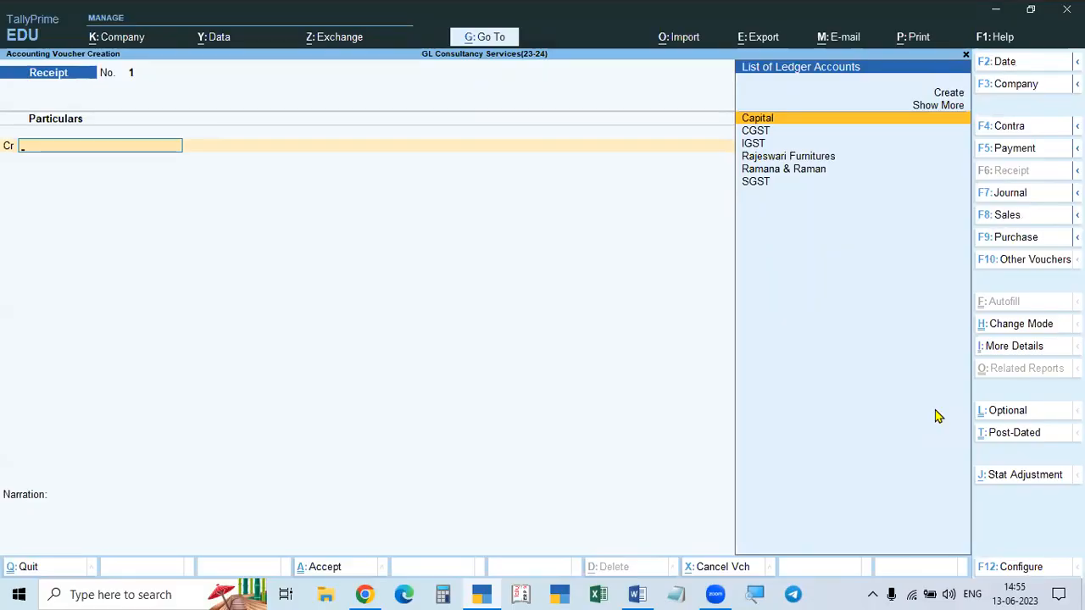
# Step: Choose Capital as the credited ledger in the Receipt voucher and view its ledger details without altering them
pyautogui.press('Return')
pyautogui.hotkey('alt', 'Tab')
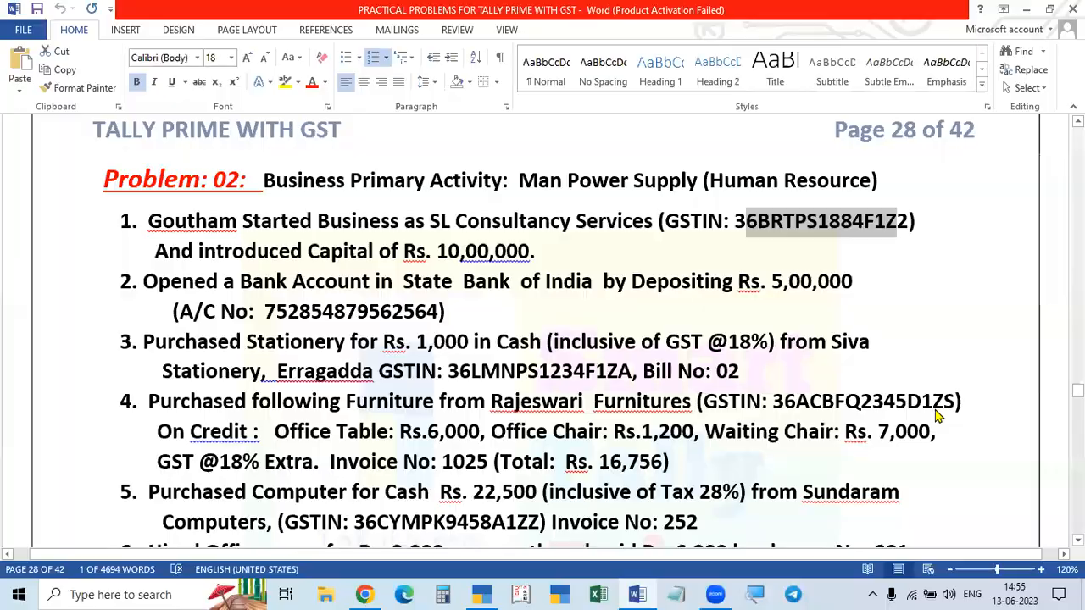
pyautogui.hotkey('alt', 'Tab')
pyautogui.hotkey('ctrl', 'Return')
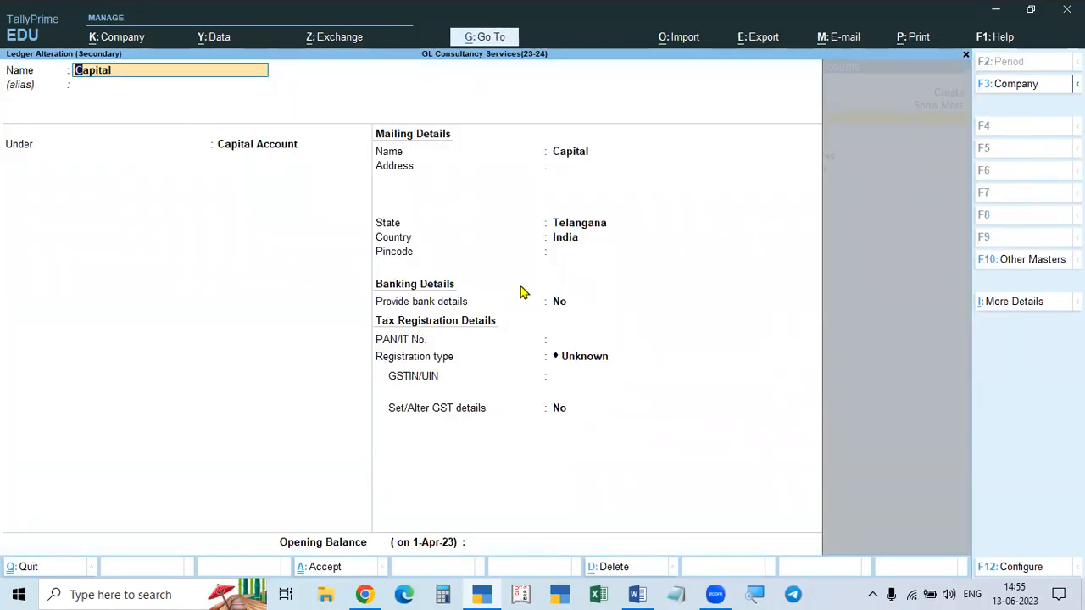
pyautogui.press('Escape')
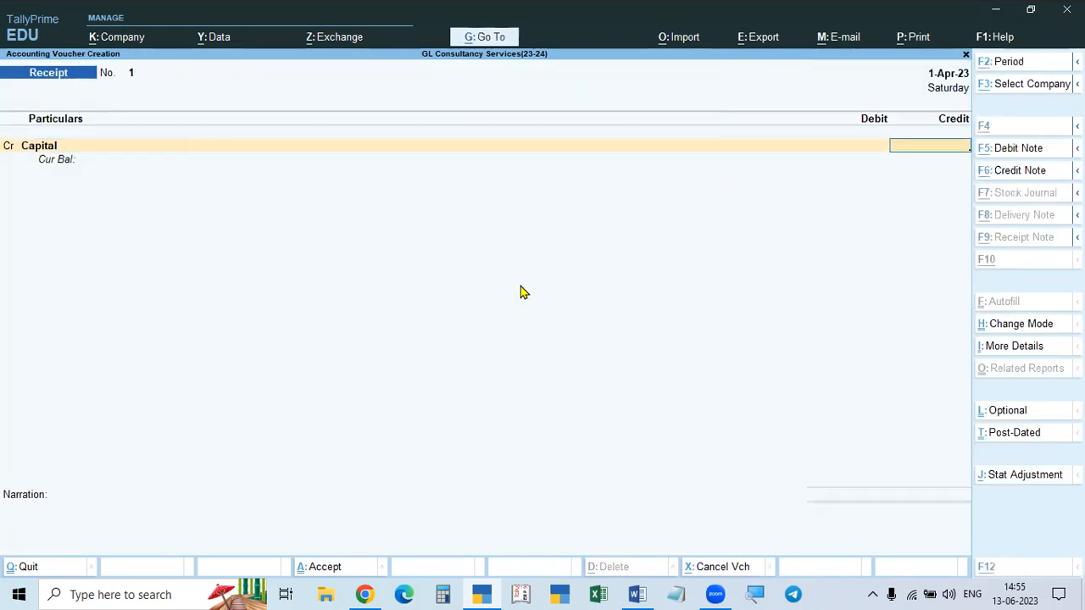
# Step: Check the capital amount in the practical problems document and enter 1000000 as the Capital credit
pyautogui.hotkey('alt', 'Tab')
pyautogui.hotkey('alt', 'Tab')
pyautogui.write('1000000')
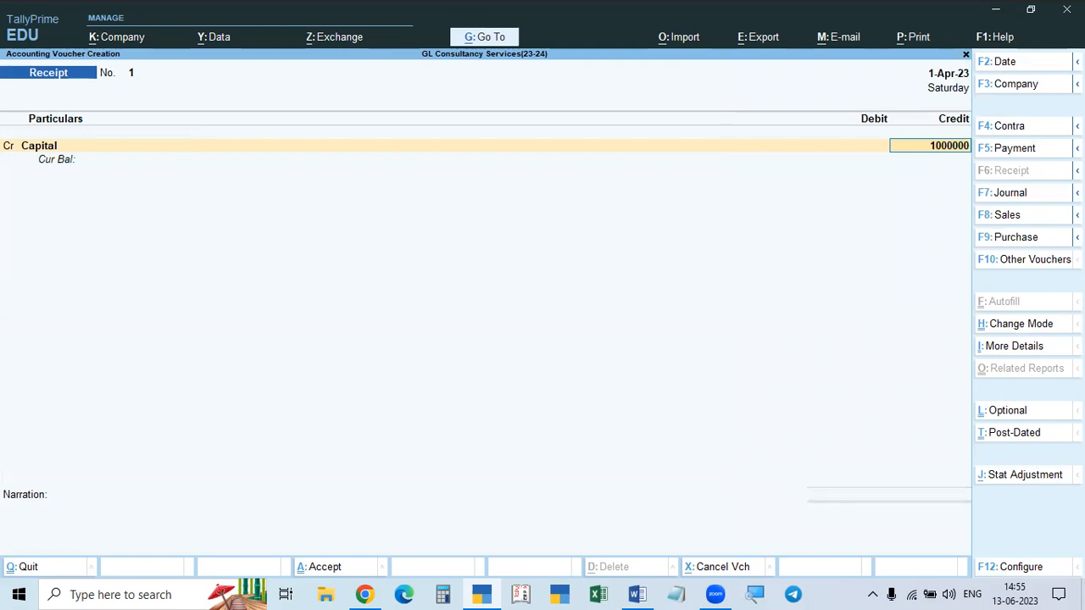
pyautogui.press('Return')
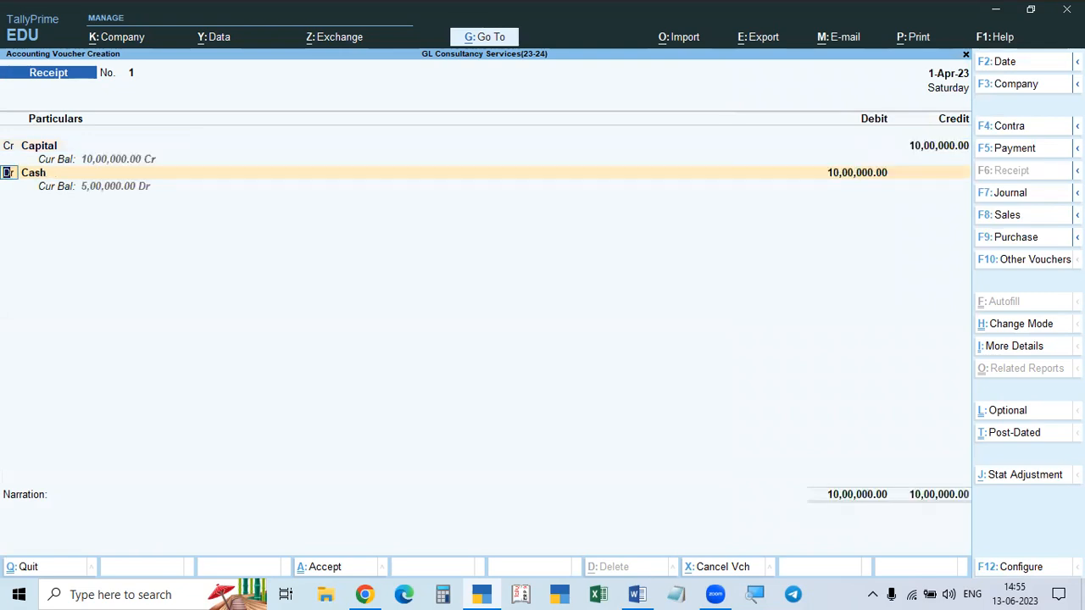
# Step: Debit Cash for 10,00,000.00, leave the narration blank, and save the Receipt voucher
pyautogui.press('Return')
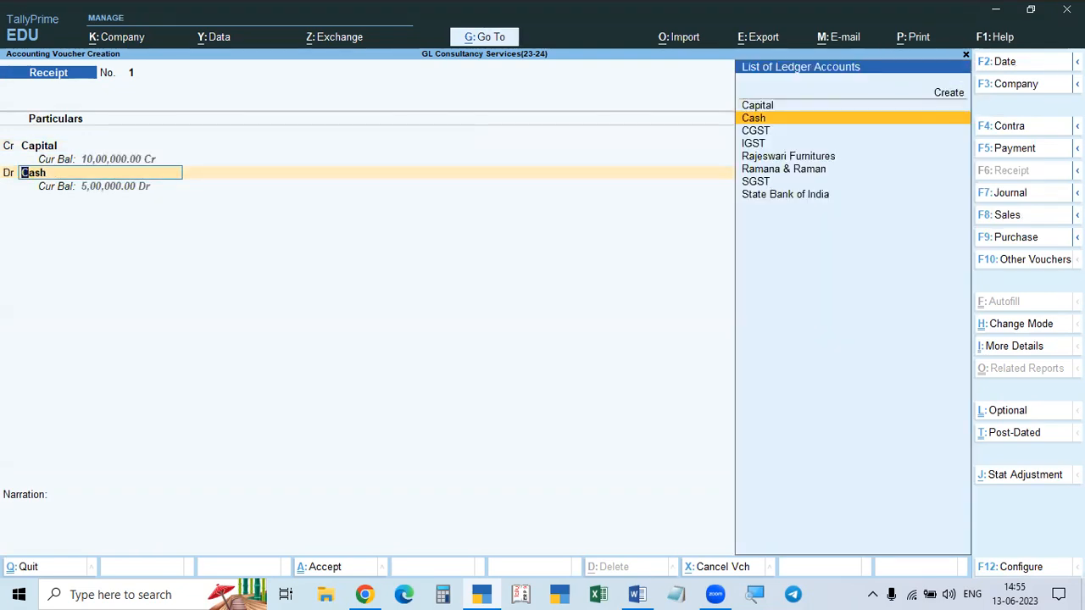
pyautogui.press('Return')
pyautogui.press('Return')
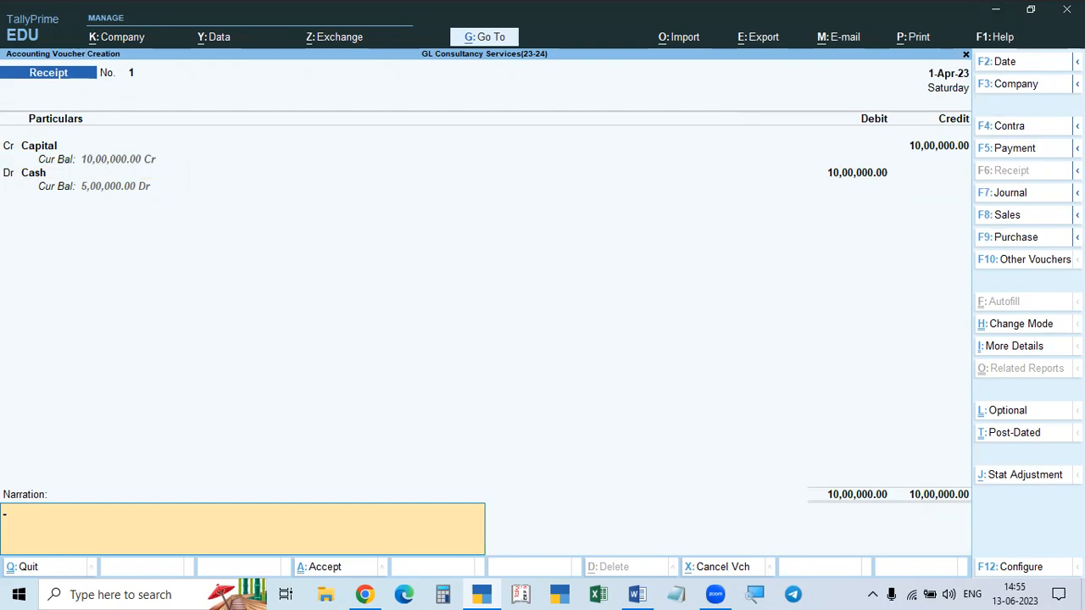
pyautogui.press('Return')
pyautogui.press('Return')
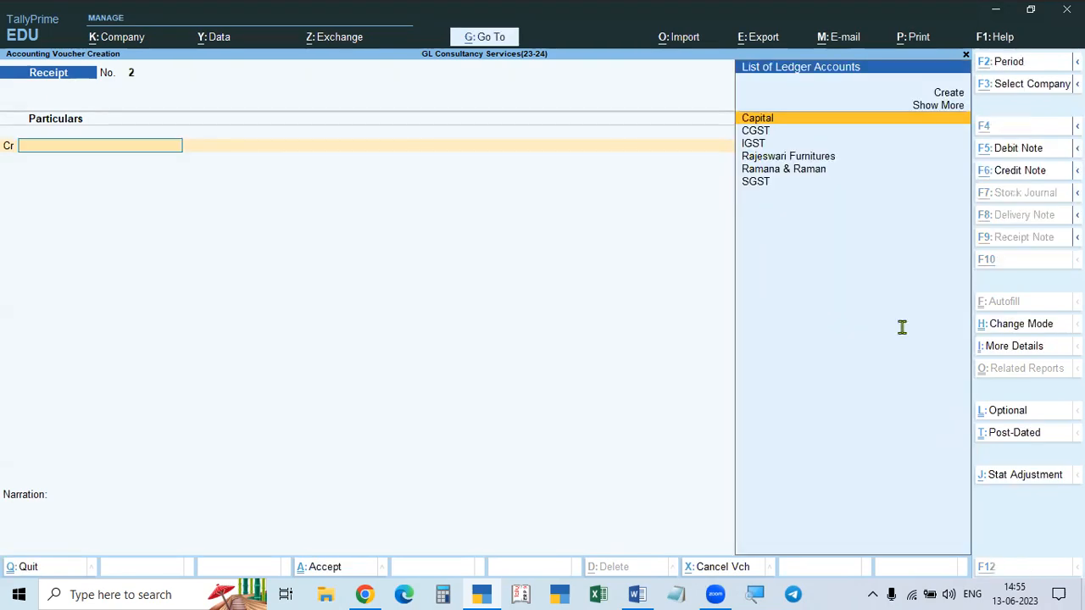
# Step: Read the bank deposit entry in the practical problems document and open a Contra voucher in TallyPrime
pyautogui.hotkey('alt', 'Tab')
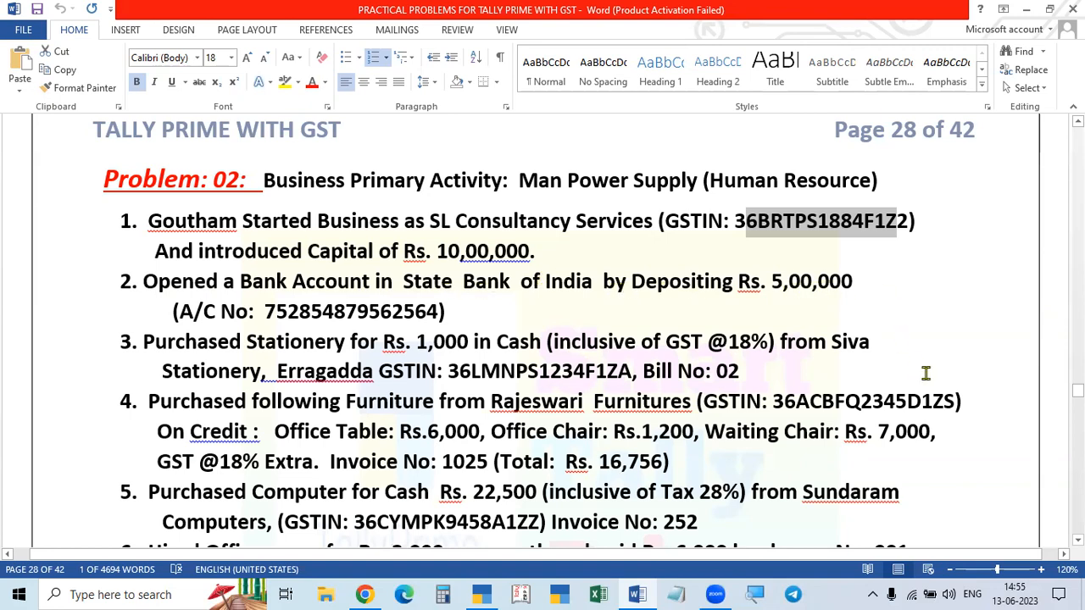
pyautogui.hotkey('alt', 'Tab')
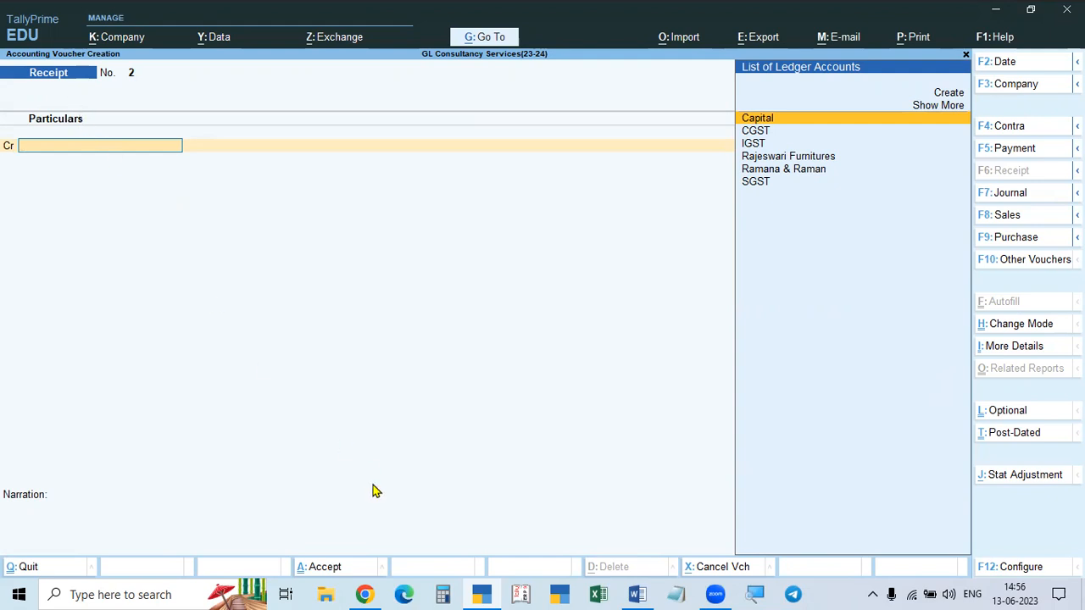
pyautogui.press('F4')
pyautogui.hotkey('alt', 'Tab')
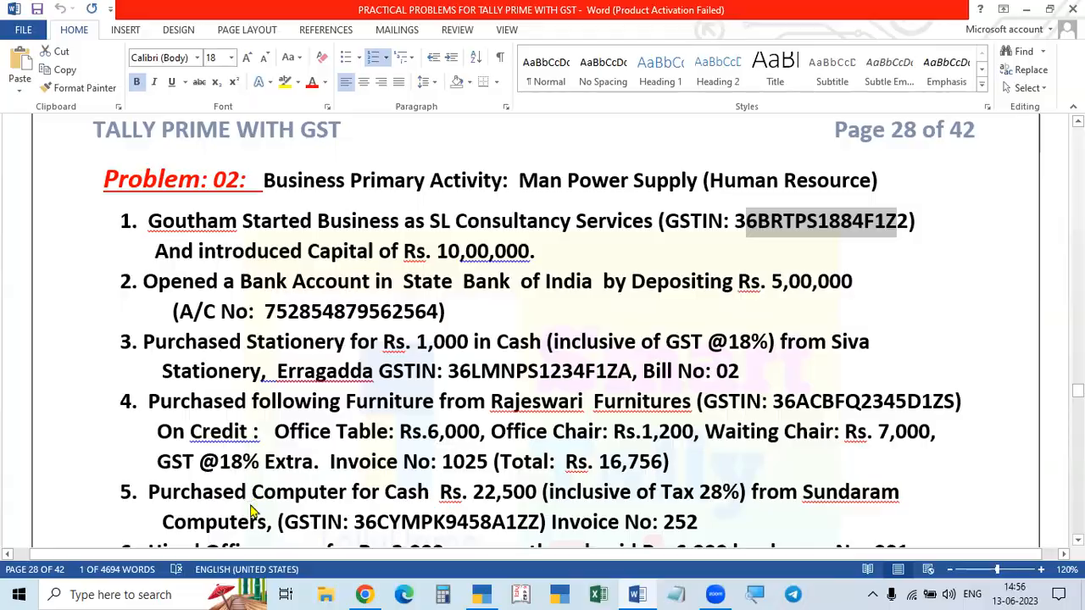
pyautogui.hotkey('alt', 'Tab')
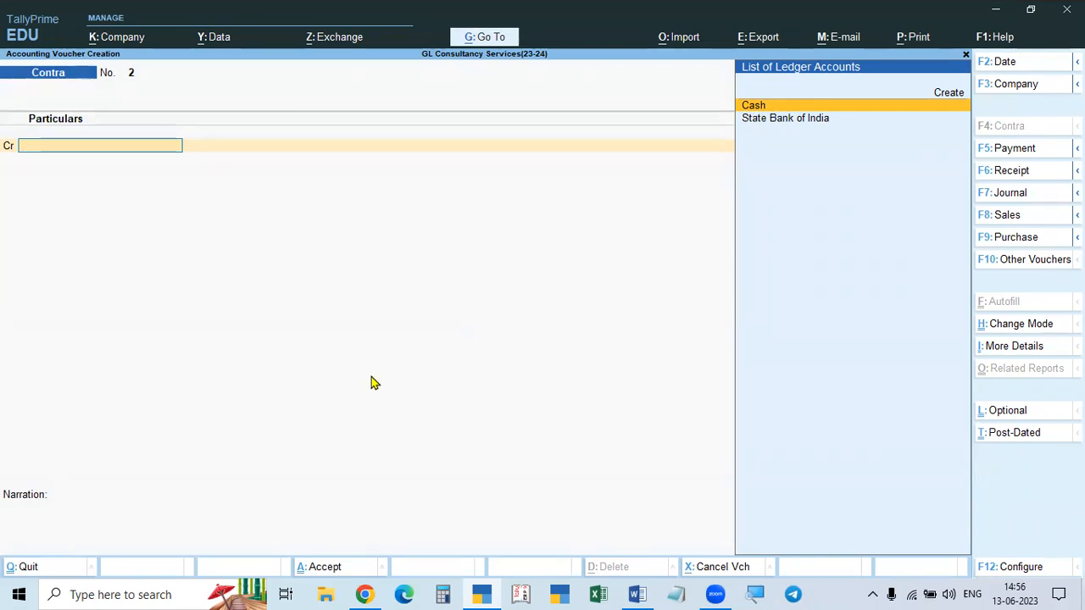
# Step: Credit Cash with 500000 in the Contra voucher and recheck the bank deposit entry in the practical problems document
pyautogui.press('Return')
pyautogui.hotkey('alt', 'Tab')
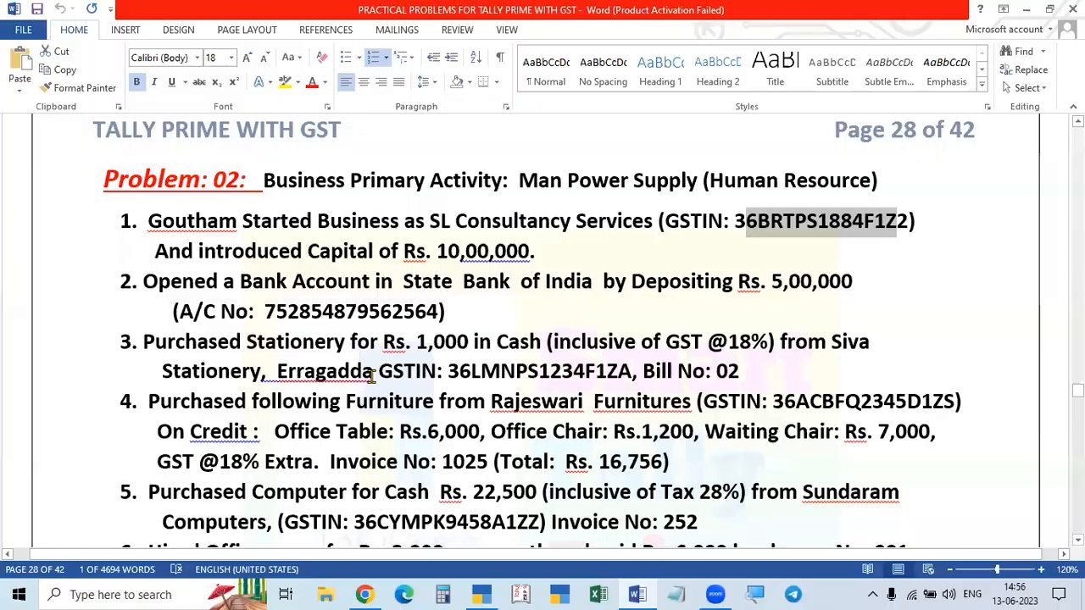
pyautogui.hotkey('alt', 'Tab')
pyautogui.write('500000')
pyautogui.press('Return')
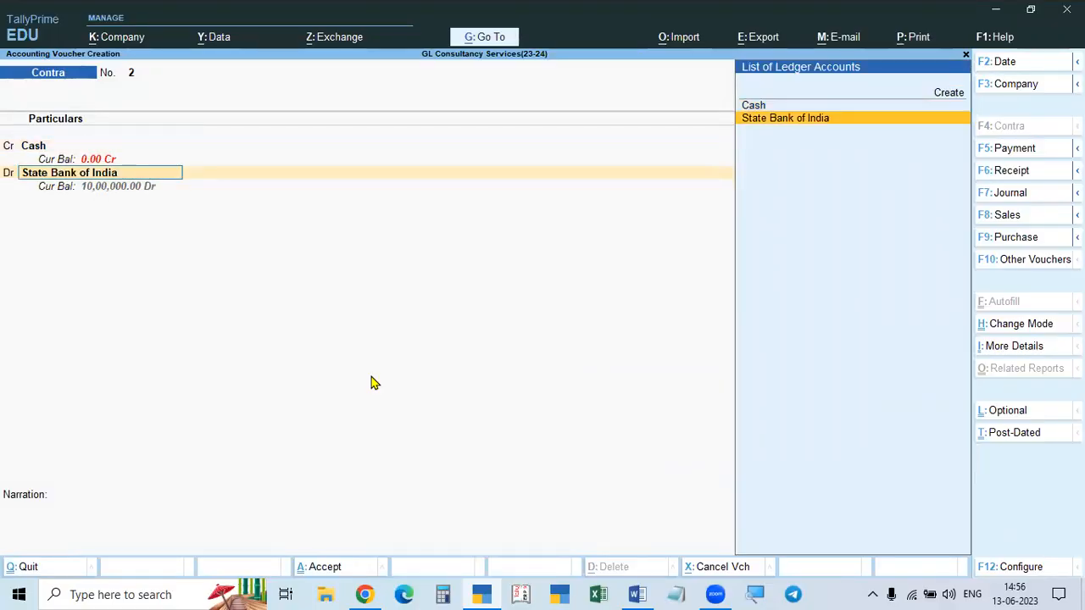
pyautogui.hotkey('alt', 'Tab')
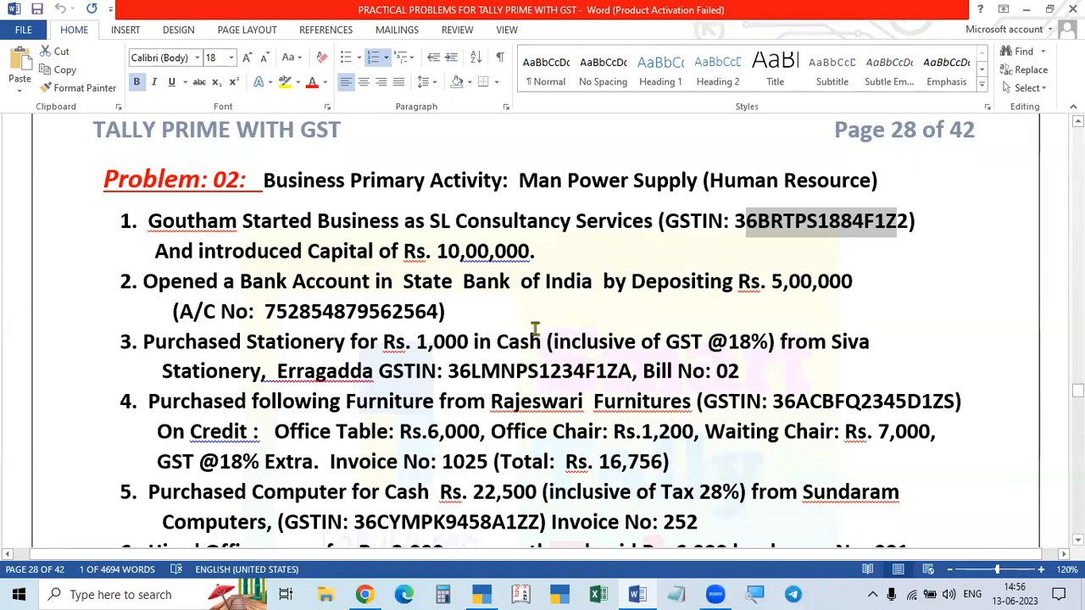
pyautogui.hotkey('alt', 'Tab')
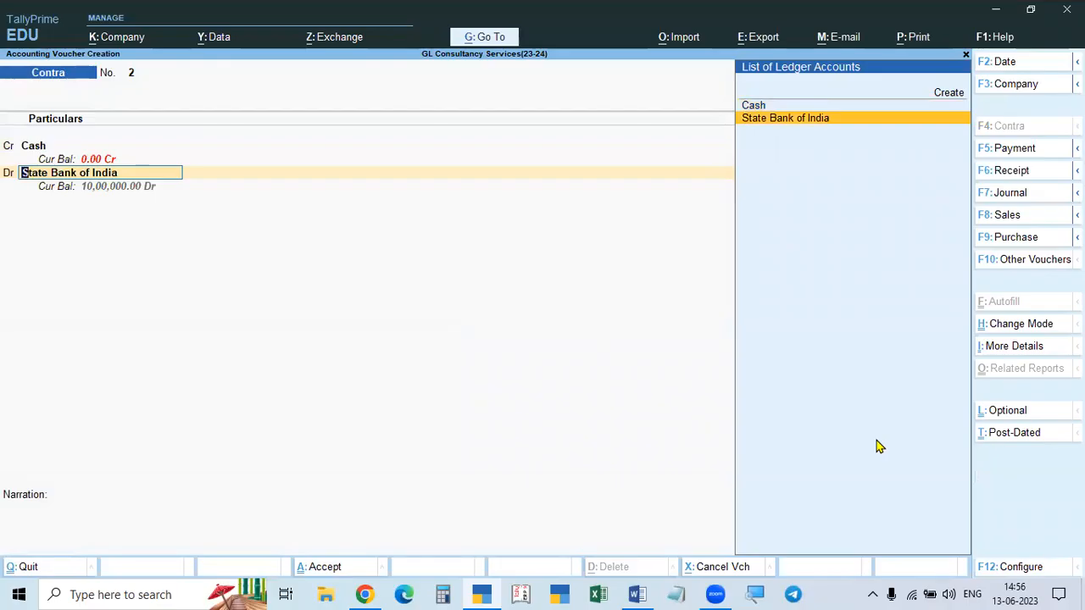
# Step: Open the State Bank of India ledger from the Contra voucher and compare its account number with the practical problems document
pyautogui.press('alt')
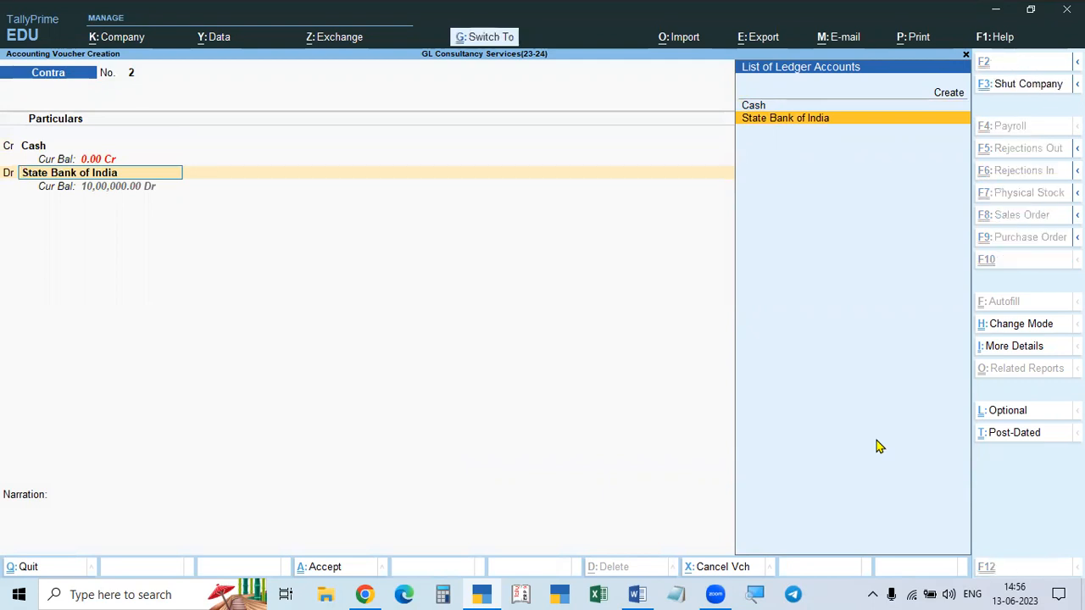
pyautogui.hotkey('ctrl', 'Return')
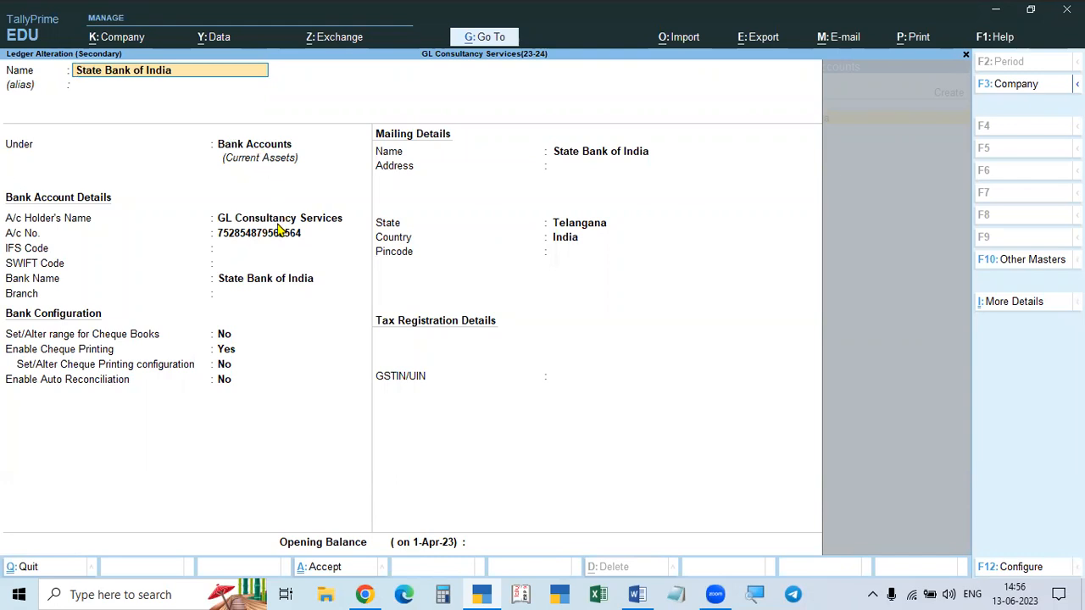
pyautogui.hotkey('alt', 'Tab')
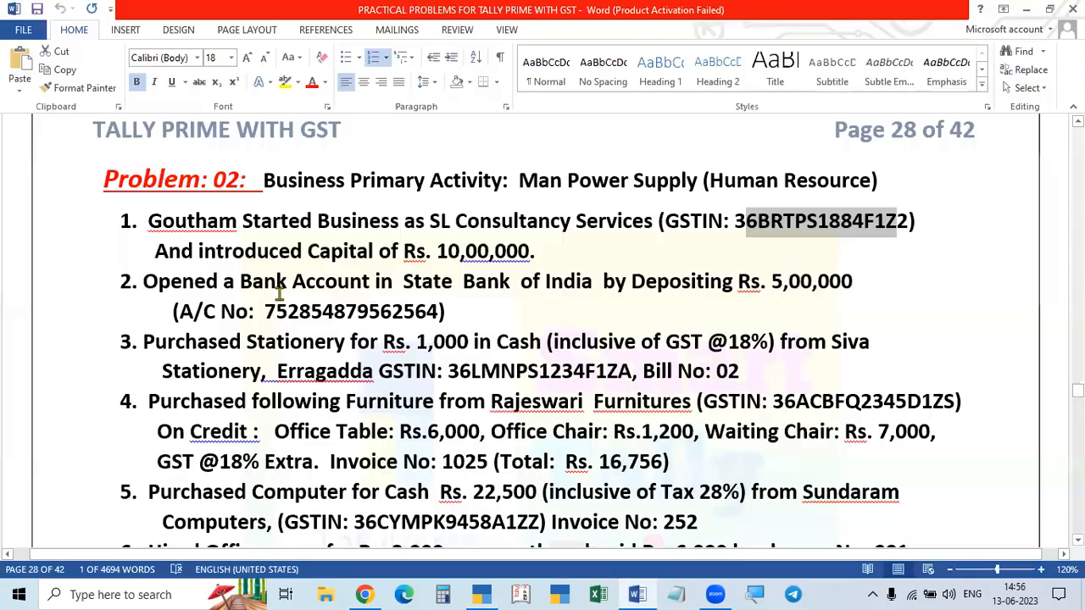
pyautogui.doubleClick(336, 313)
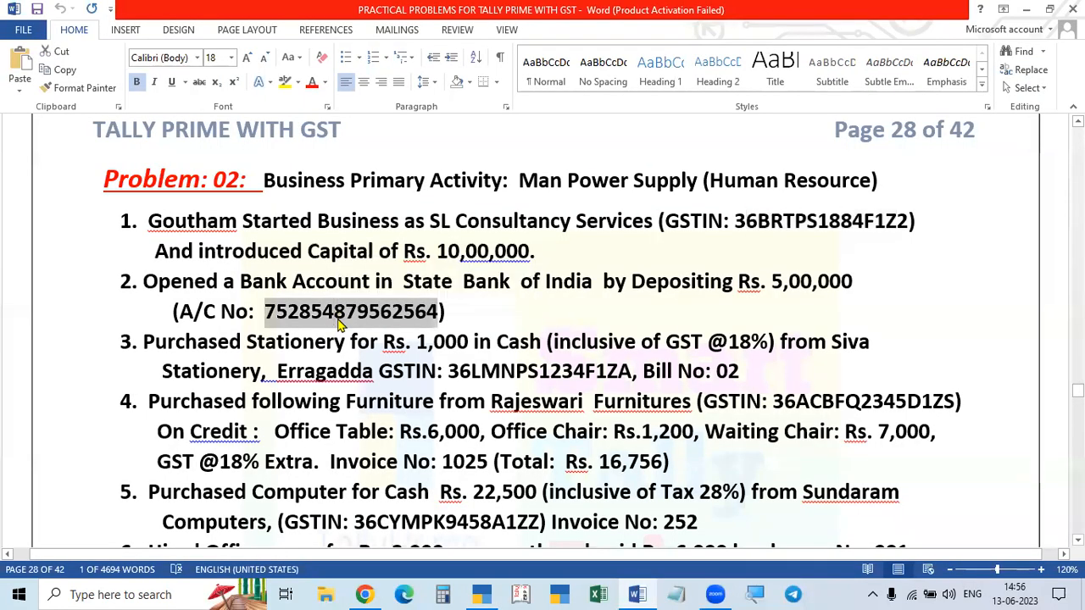
pyautogui.hotkey('alt', 'Tab')
pyautogui.click(259, 226)
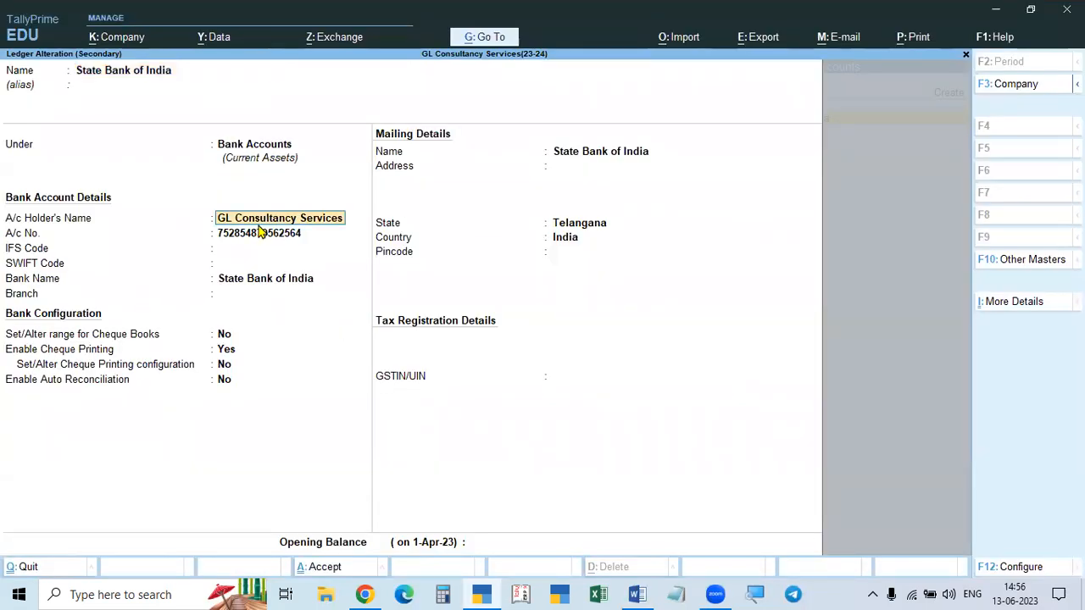
pyautogui.click(257, 236)
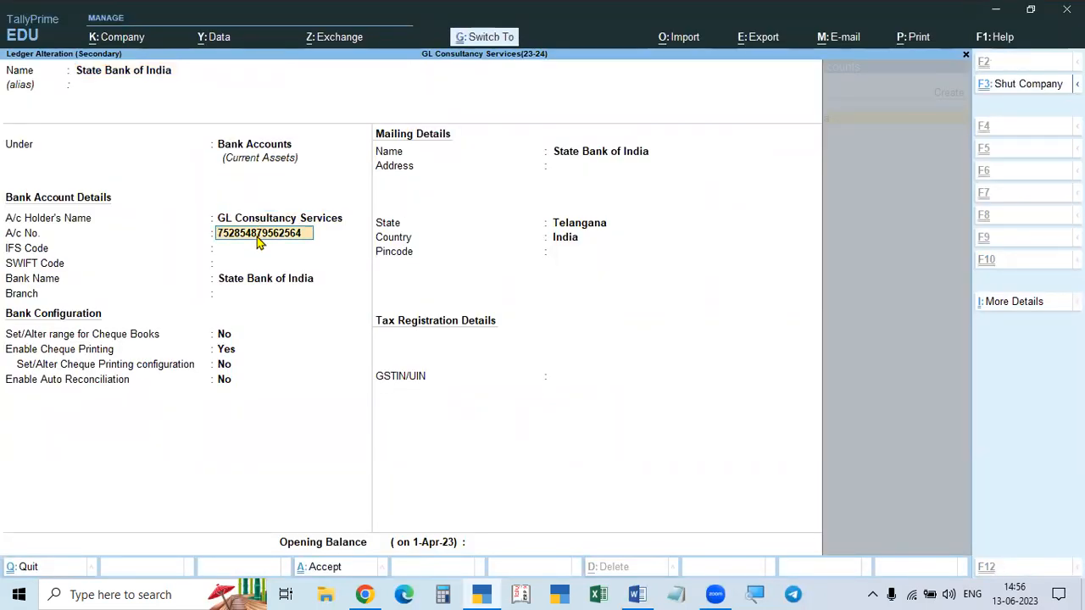
# Step: Accept the State Bank of India ledger and debit it with 5,00,000.00 in the Contra voucher
pyautogui.press('Return')
pyautogui.press('Return')
pyautogui.press('Return')
pyautogui.press('Return')
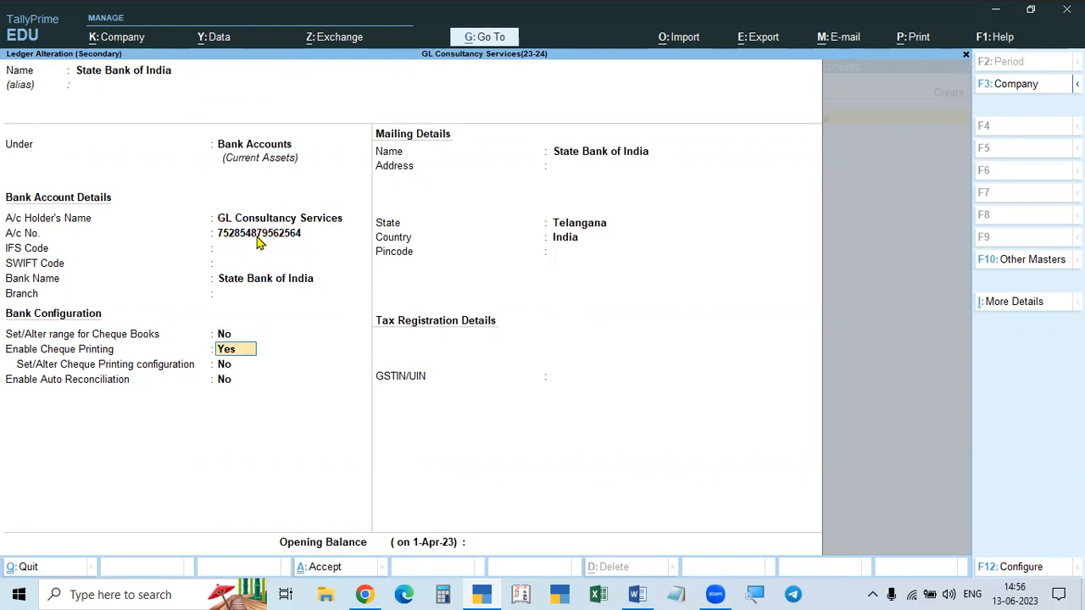
pyautogui.hotkey('ctrl', 'a')
pyautogui.press('Return')
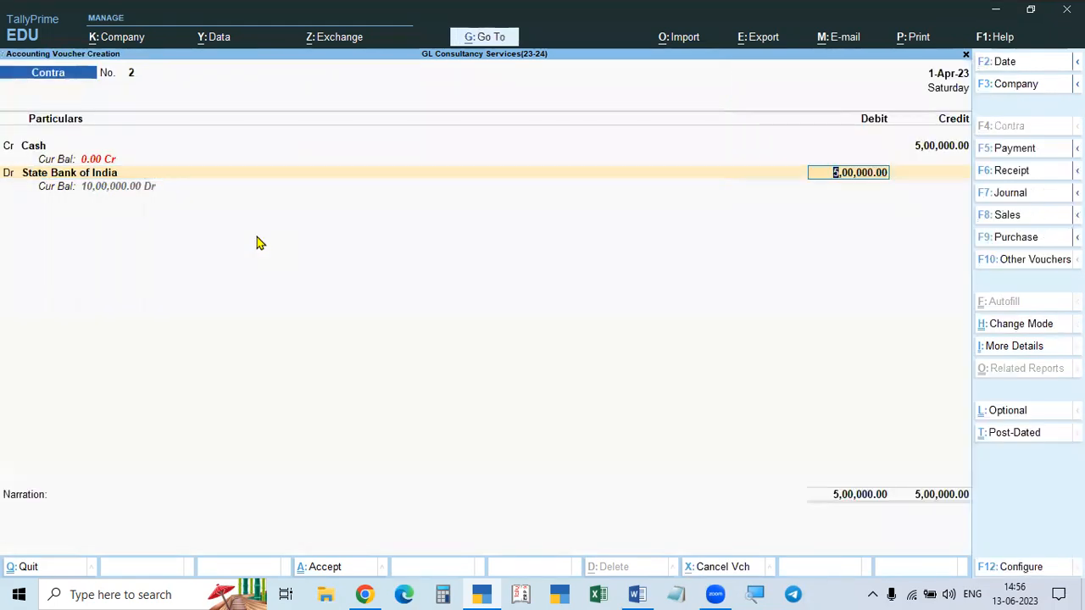
pyautogui.press('Return')
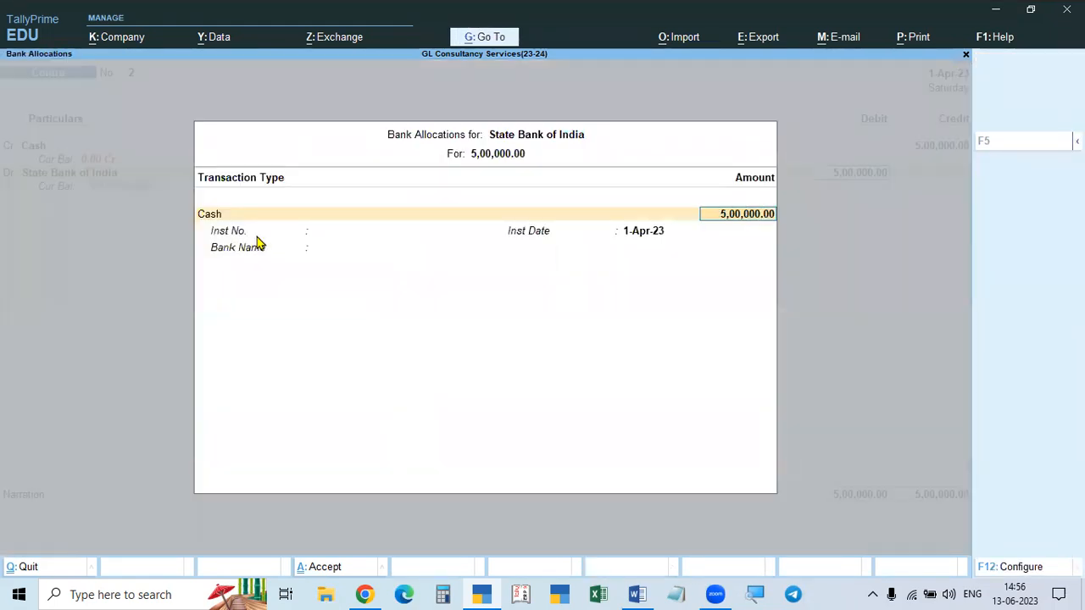
# Step: Allocate the bank deposit as Cash with 250 notes of 2000, leave the narration blank, and save the Contra voucher
pyautogui.hotkey('alt', 'Tab')
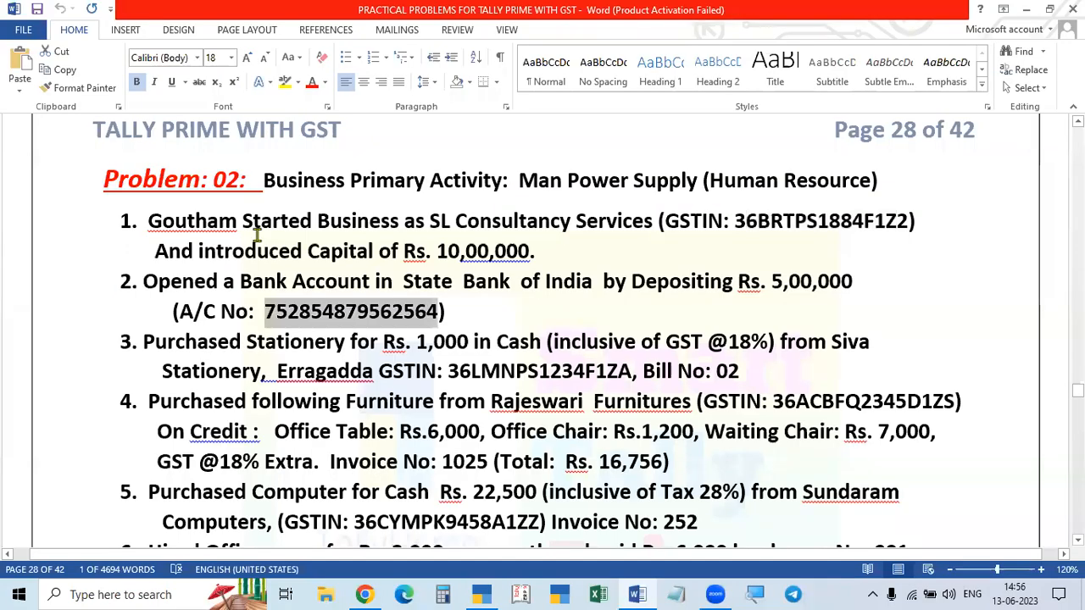
pyautogui.hotkey('alt', 'Tab')
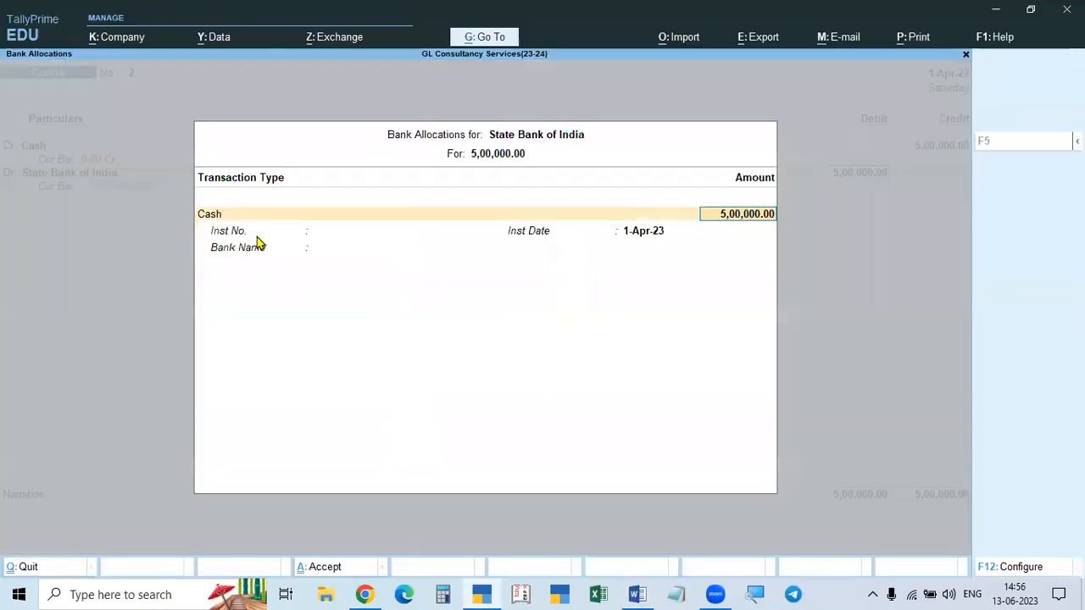
pyautogui.press('Return')
pyautogui.press('Escape')
pyautogui.press('Return')
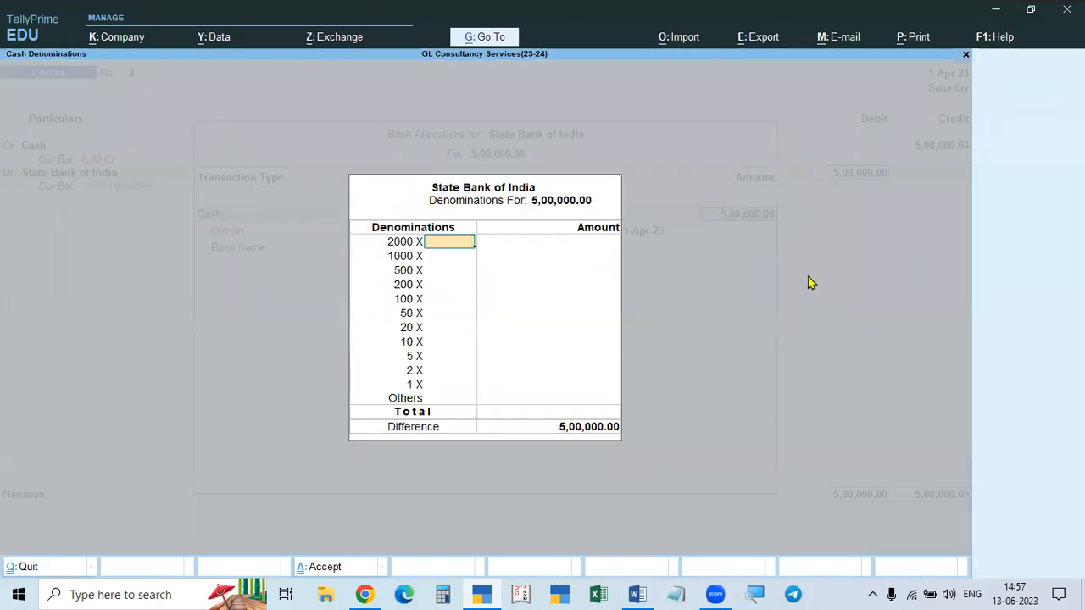
pyautogui.write('250')
pyautogui.press('Return')
pyautogui.press('Return')
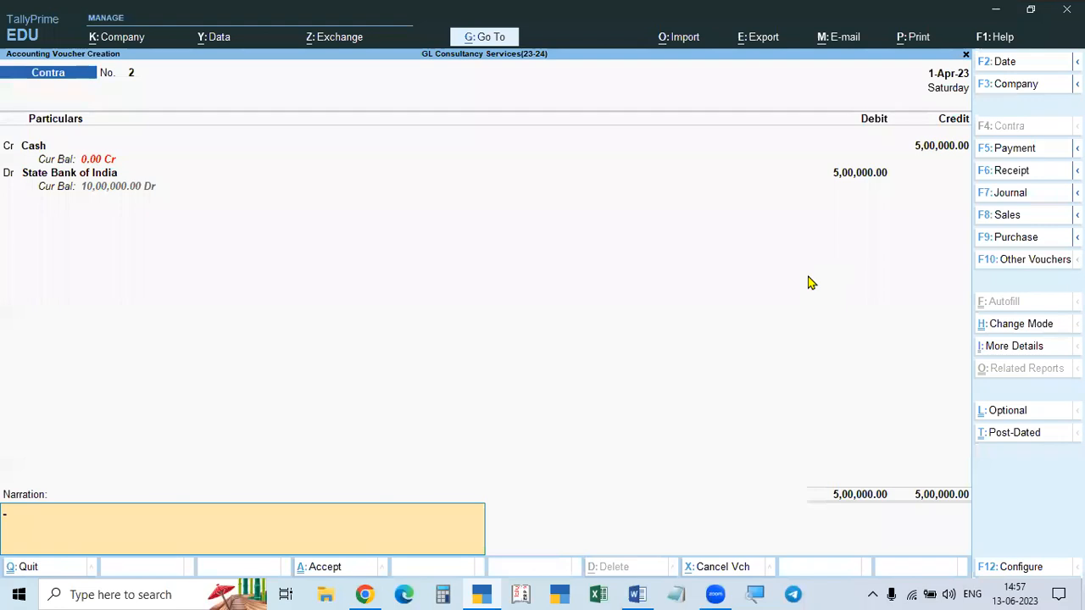
pyautogui.press('Return')
pyautogui.press('Return')
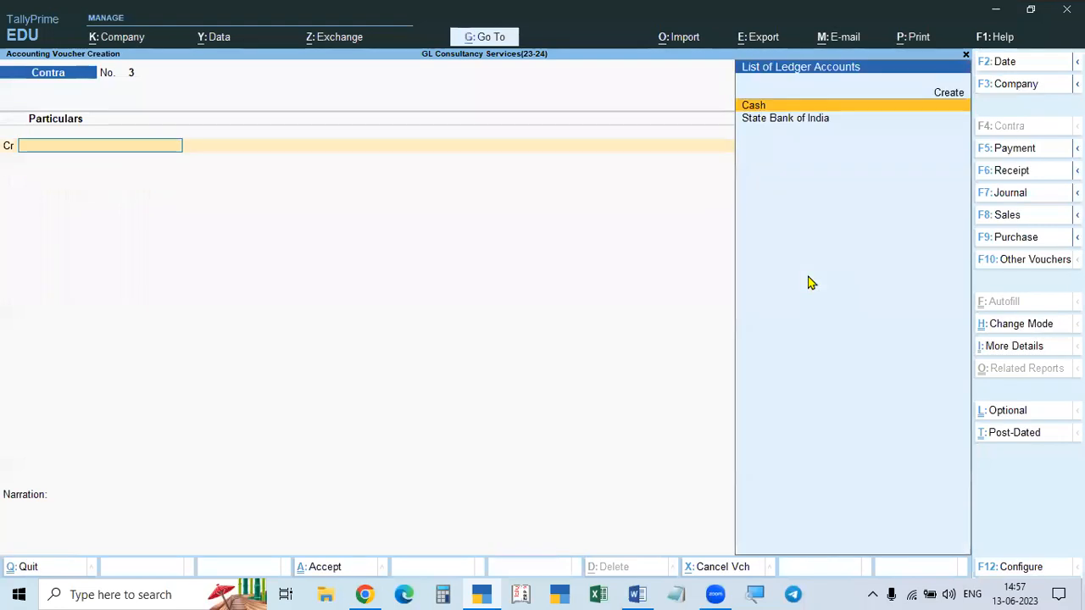
# Step: Read the stationery purchase entry in the practical problems document and open a Purchase voucher in TallyPrime
pyautogui.hotkey('alt', 'Tab')
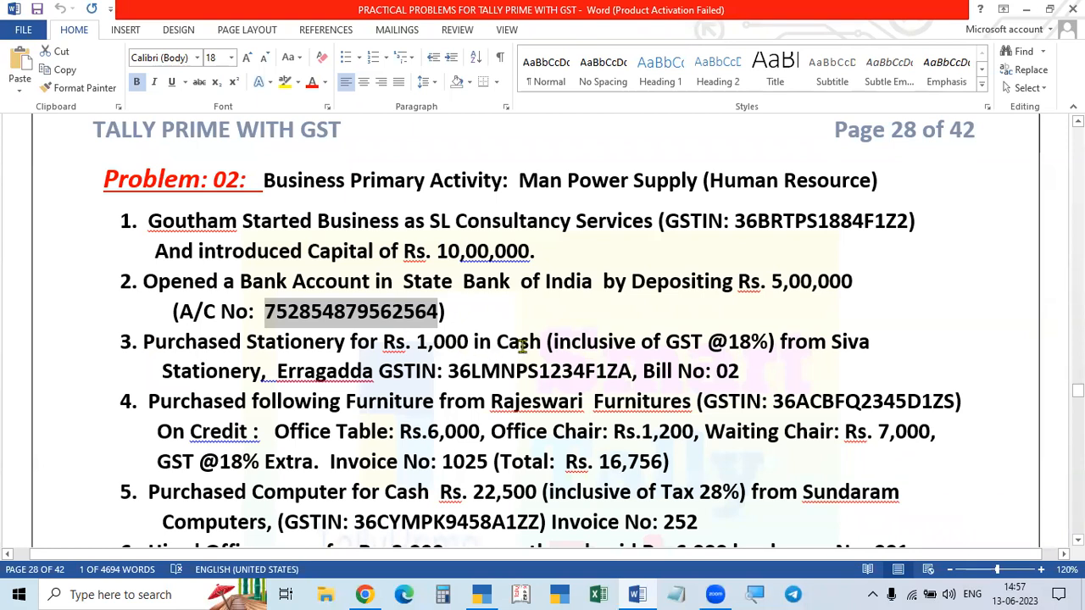
pyautogui.hotkey('alt', 'Tab')
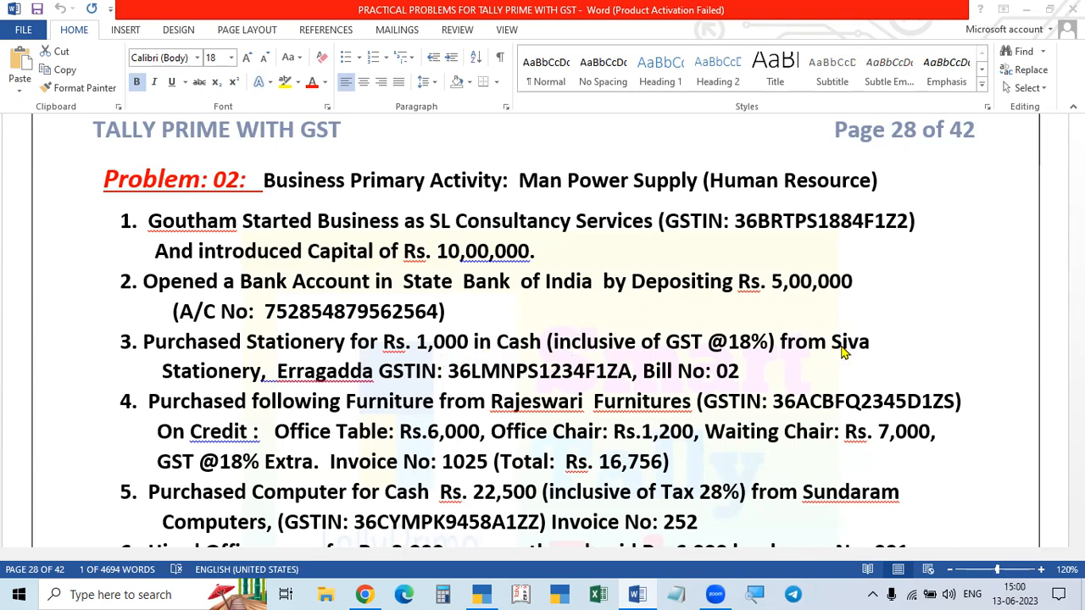
pyautogui.click(300, 366)
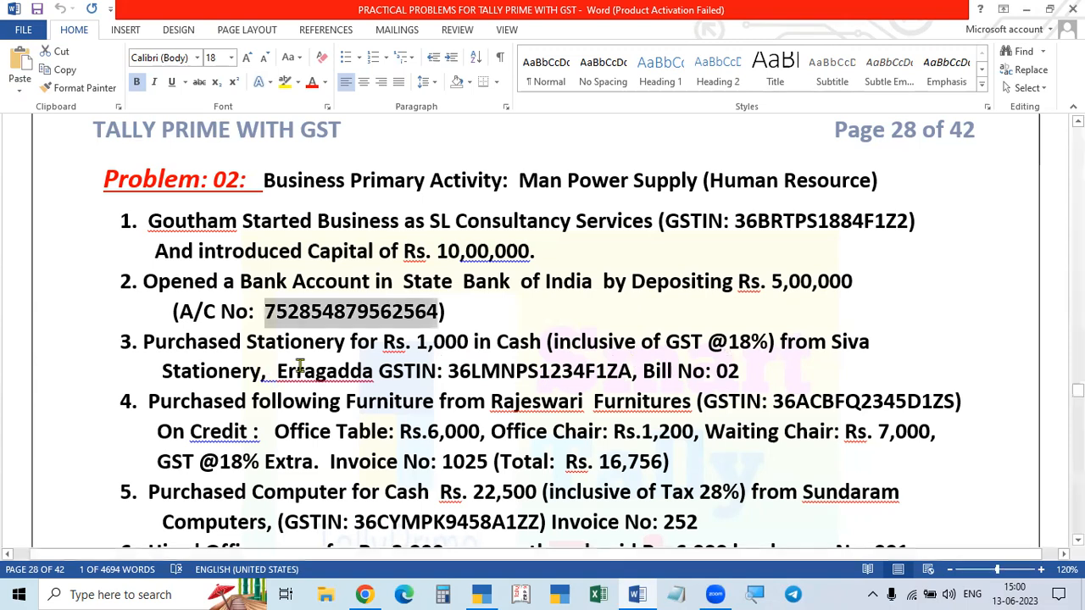
pyautogui.hotkey('alt', 'Tab')
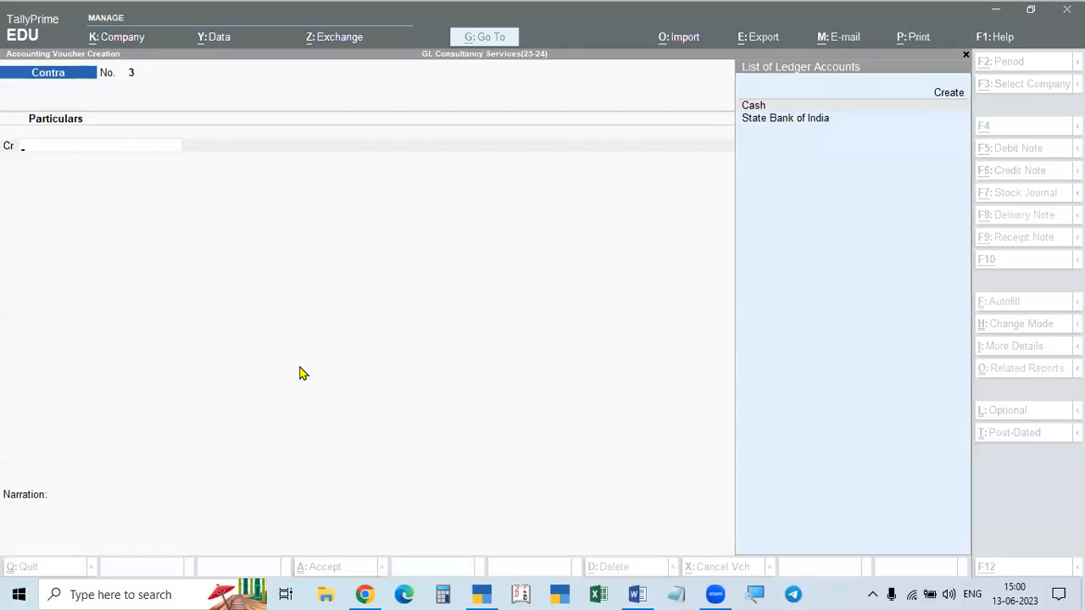
pyautogui.press('alt')
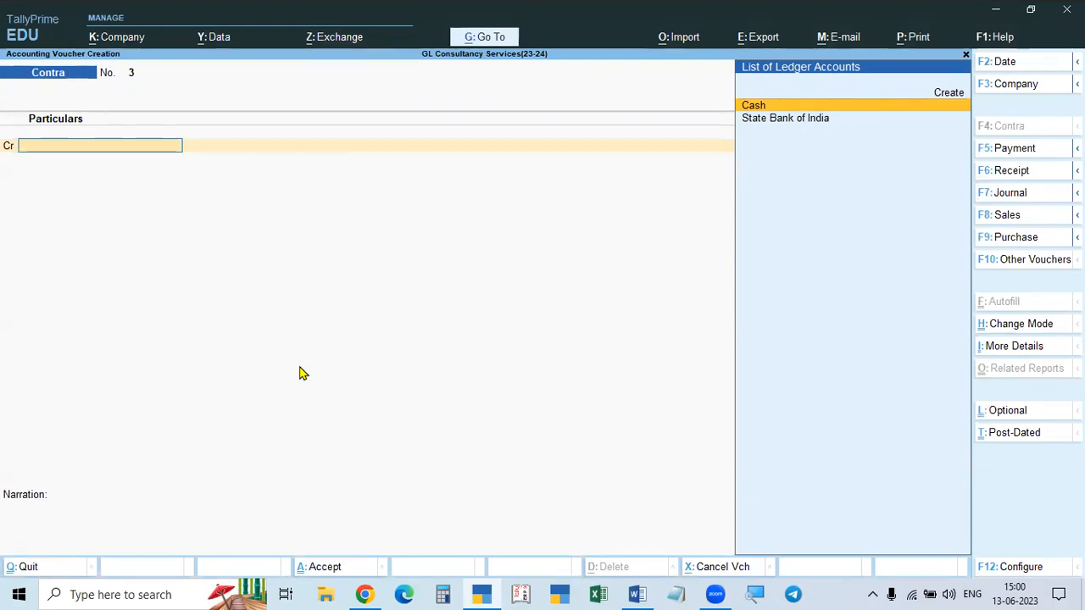
pyautogui.press('F9')
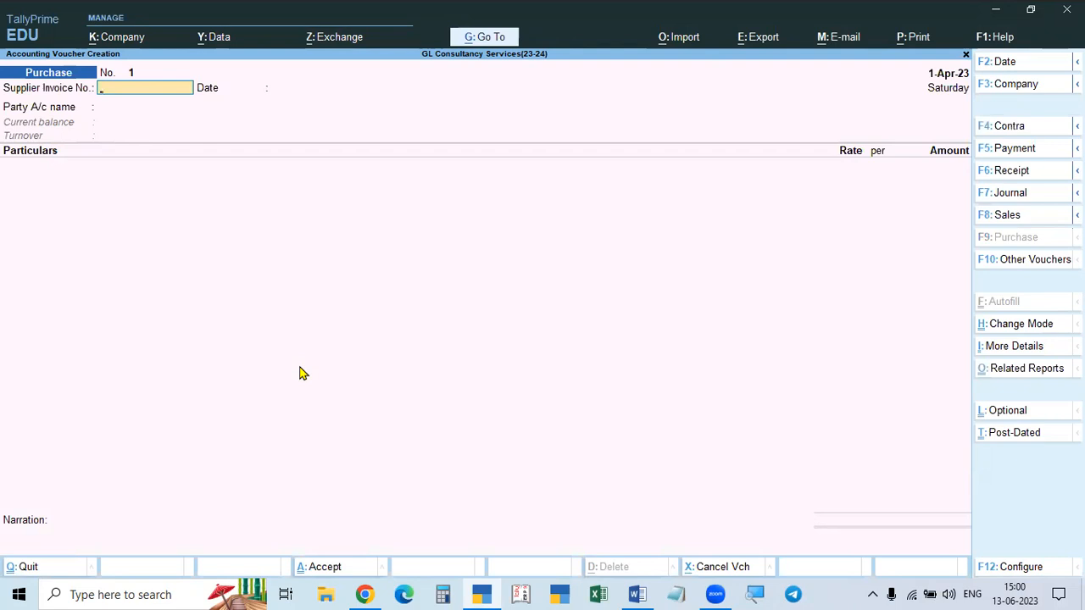
# Step: Check the stationery bill number in the document and enter supplier invoice number 02 dated 1-Apr-23
pyautogui.hotkey('alt', 'Tab')
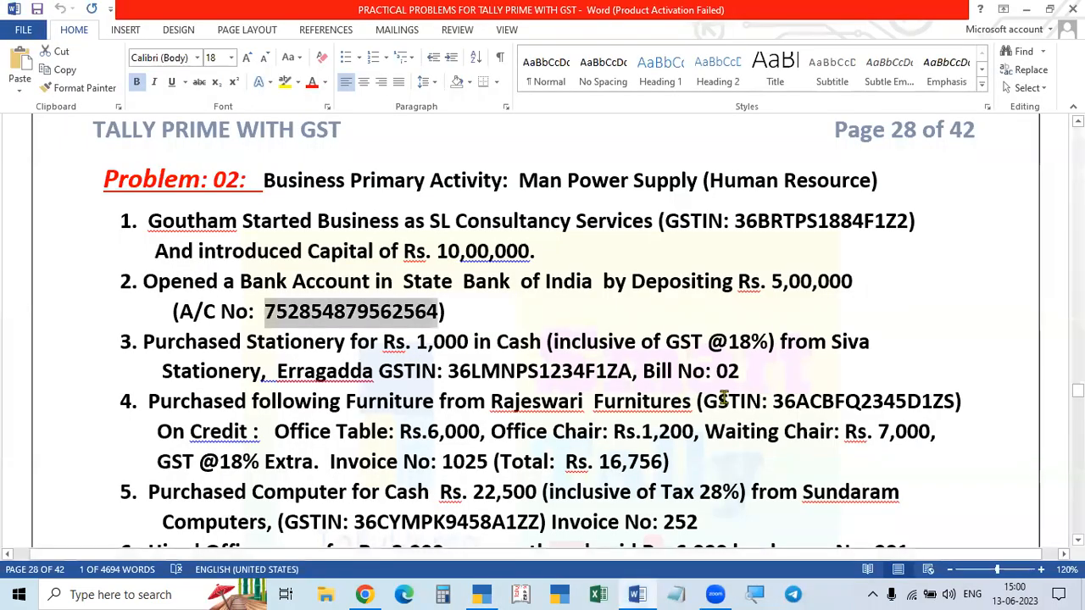
pyautogui.hotkey('alt', 'Tab')
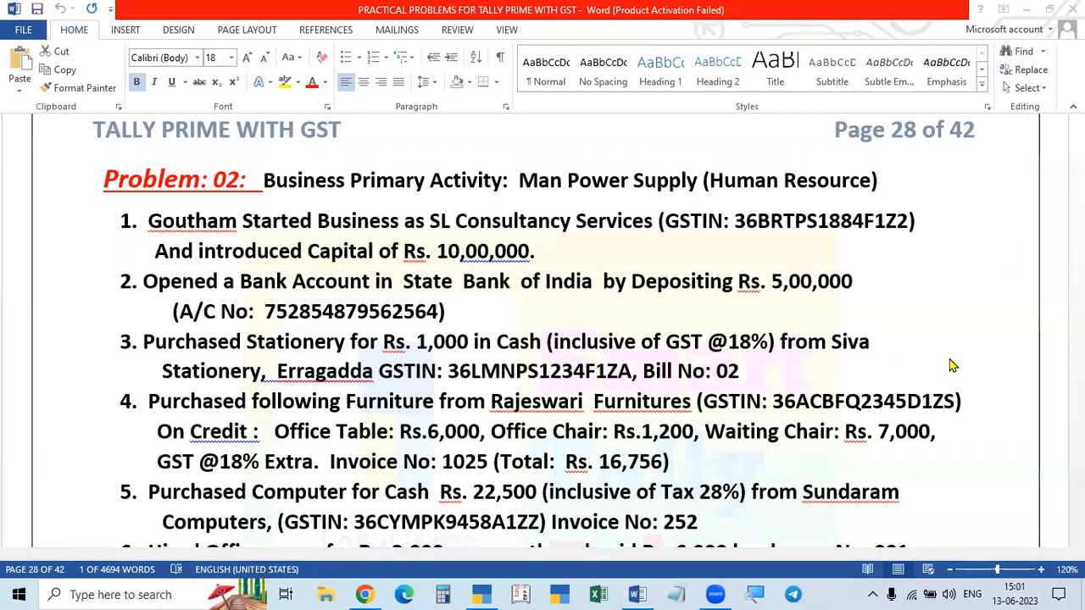
pyautogui.write('02')
pyautogui.press('Return')
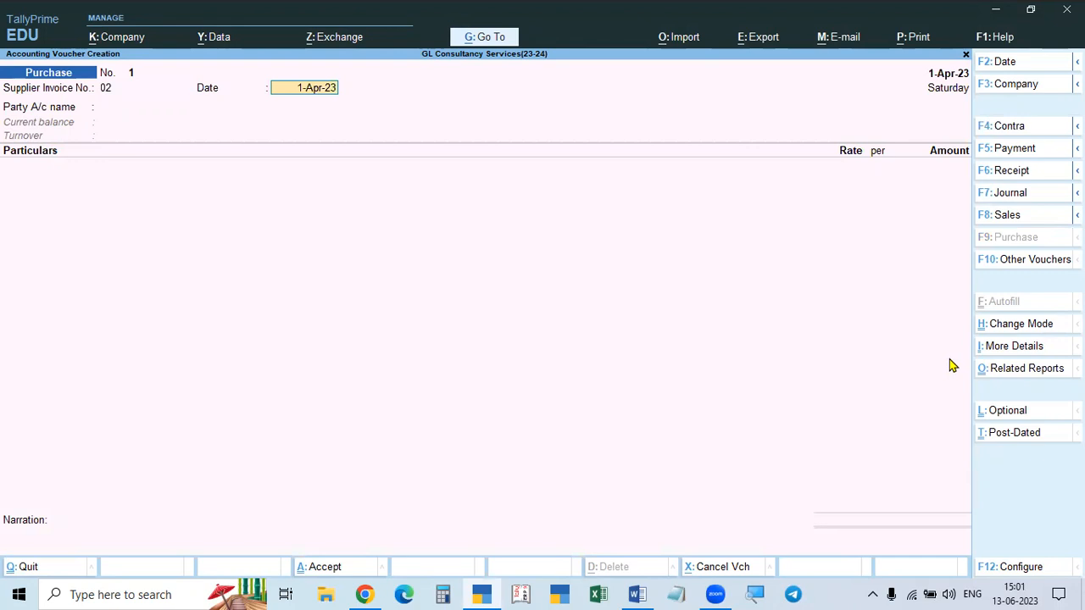
pyautogui.press('Return')
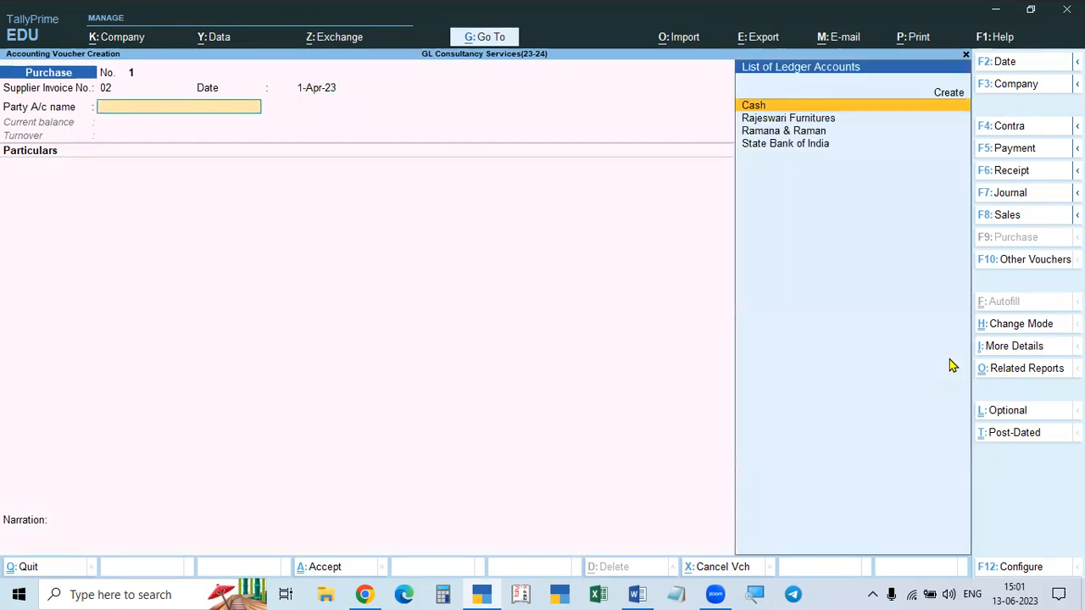
# Step: Recheck the stationery purchase entry, choose Cash as the party account, and accept the receipt details blank
pyautogui.hotkey('alt', 'Tab')
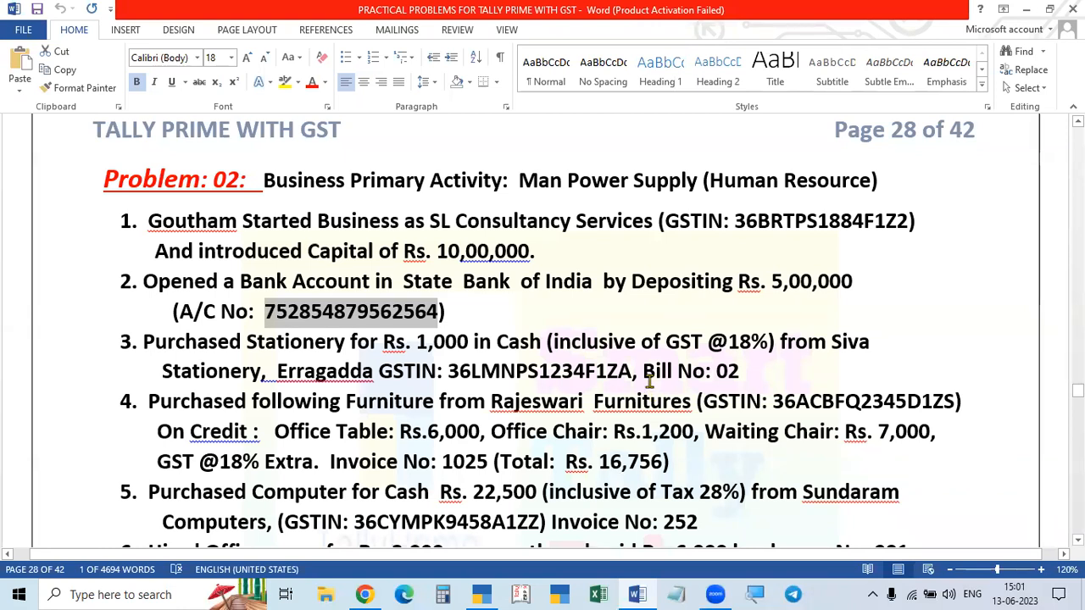
pyautogui.hotkey('alt', 'Tab')
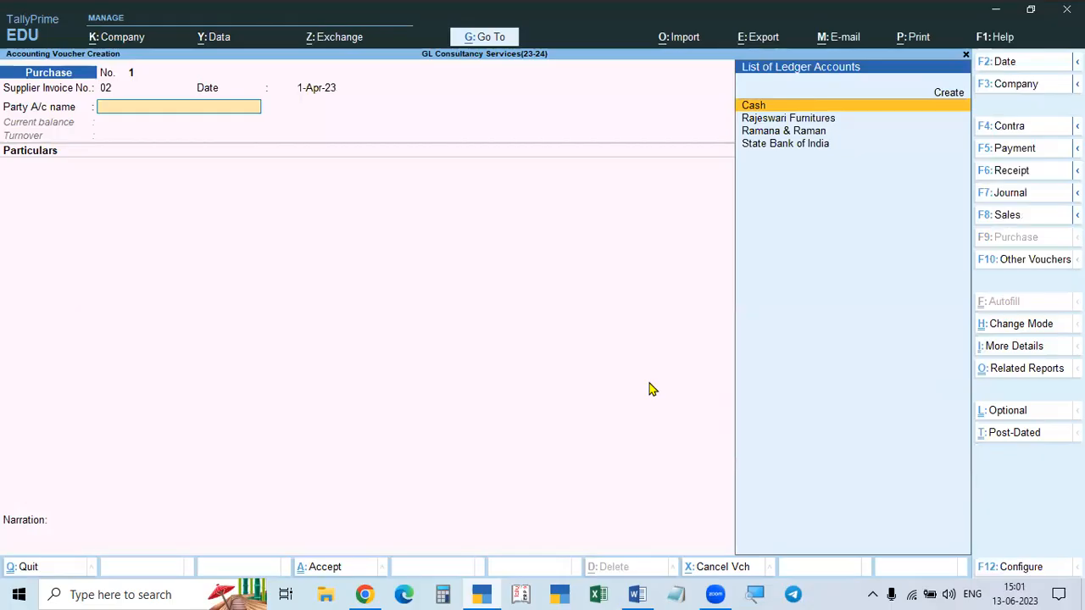
pyautogui.hotkey('alt', 'Tab')
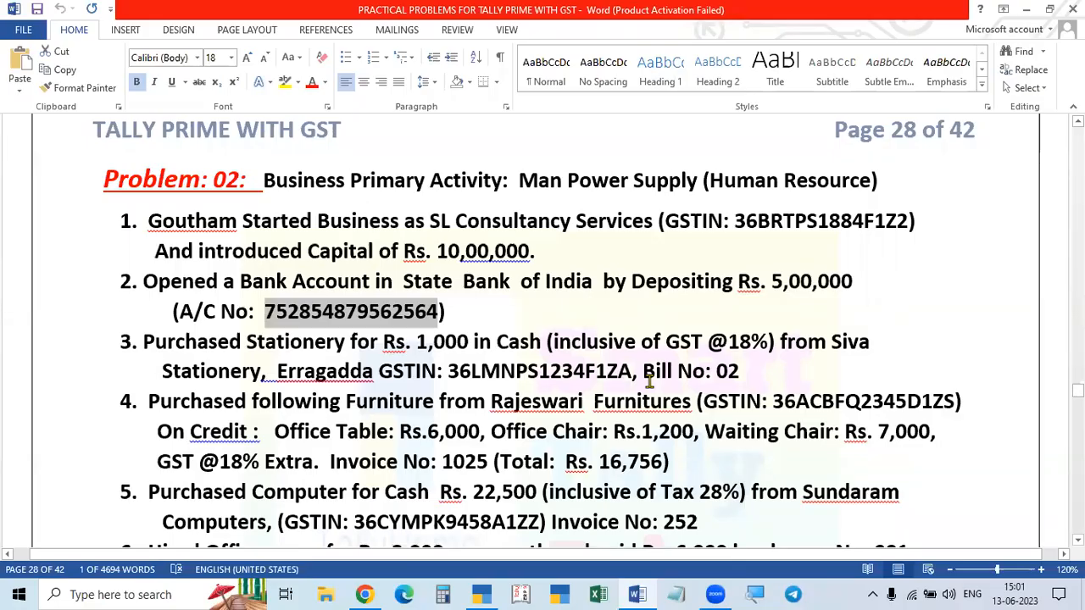
pyautogui.hotkey('alt', 'Tab')
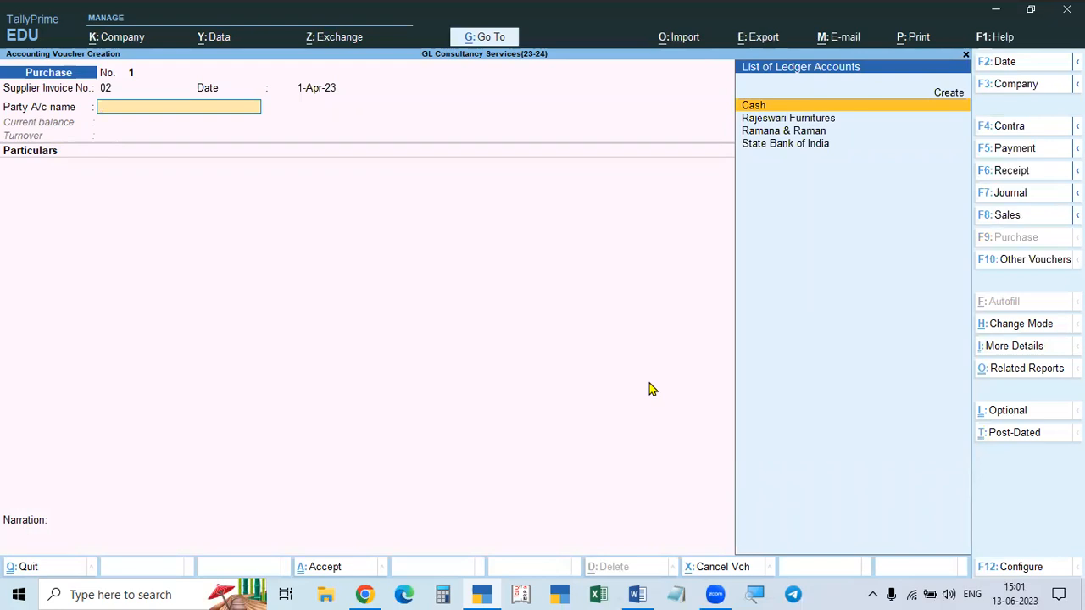
pyautogui.press('Return')
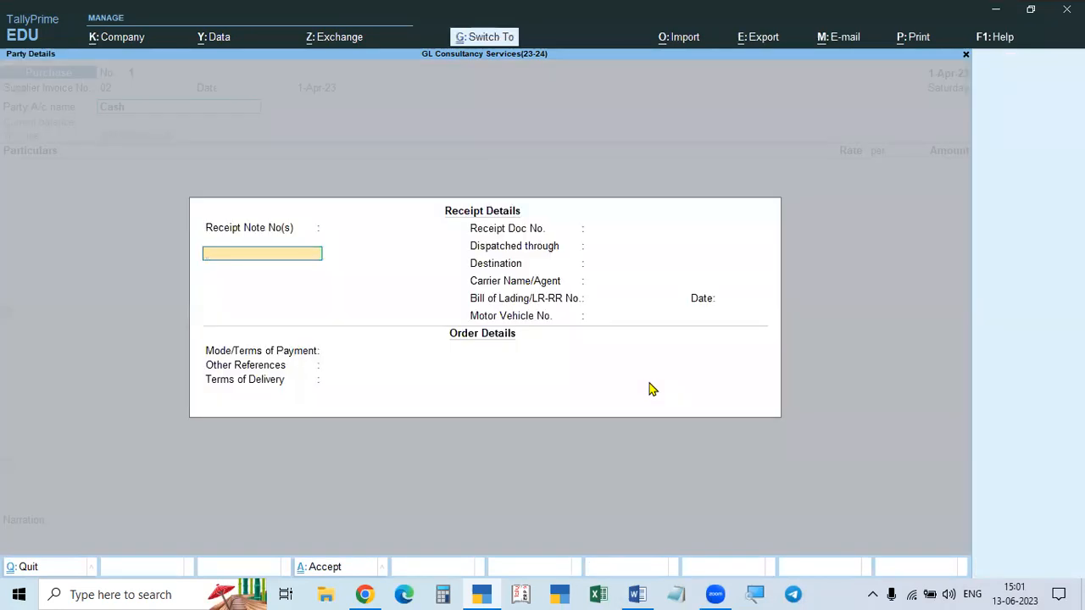
pyautogui.hotkey('ctrl', 'a')
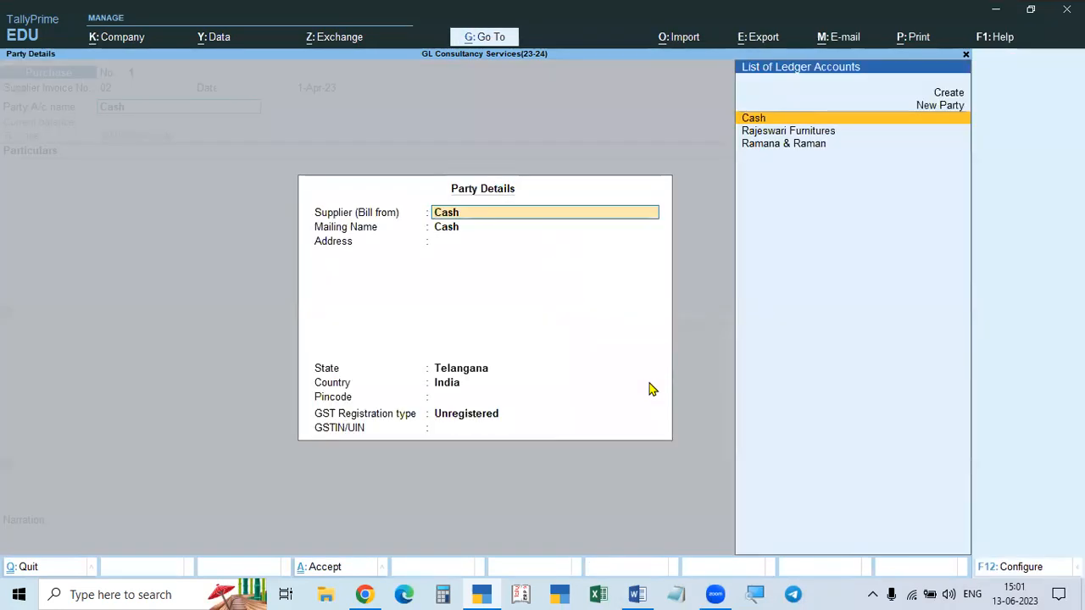
# Step: Check the supplier in the stationery purchase entry and enter Shiva Stationery as the supplier, keeping Telangana, India and leaving address and pincode blank
pyautogui.hotkey('alt', 'Tab')
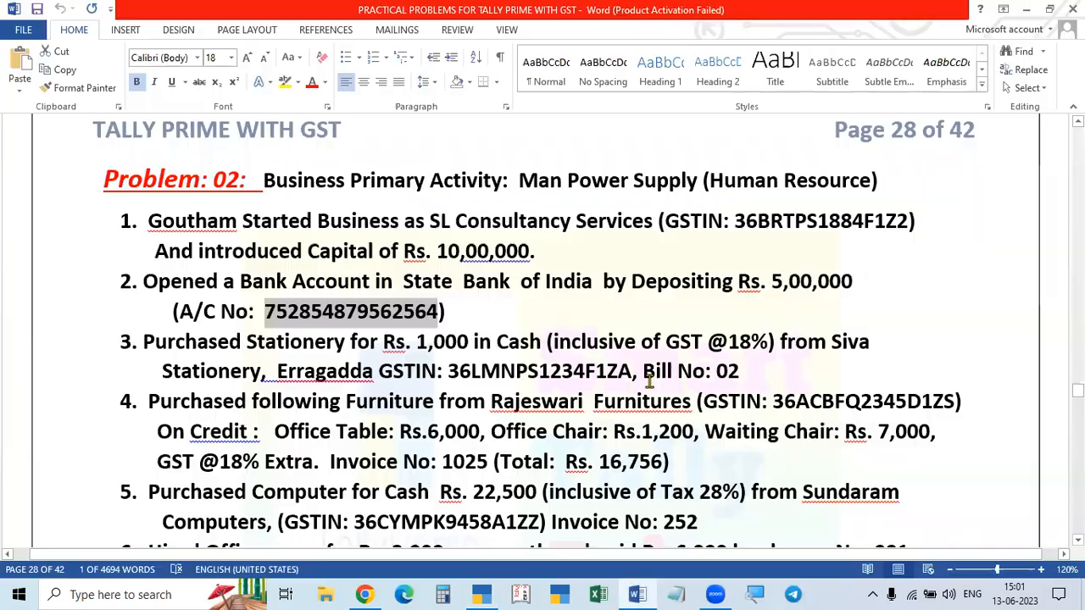
pyautogui.hotkey('alt', 'Tab')
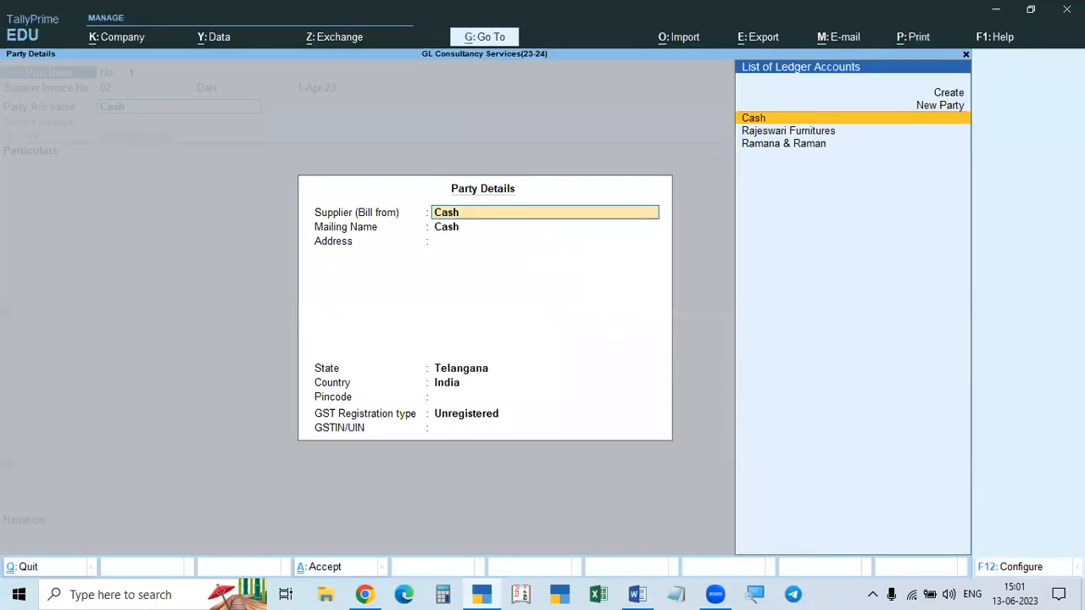
pyautogui.write('Shiva')
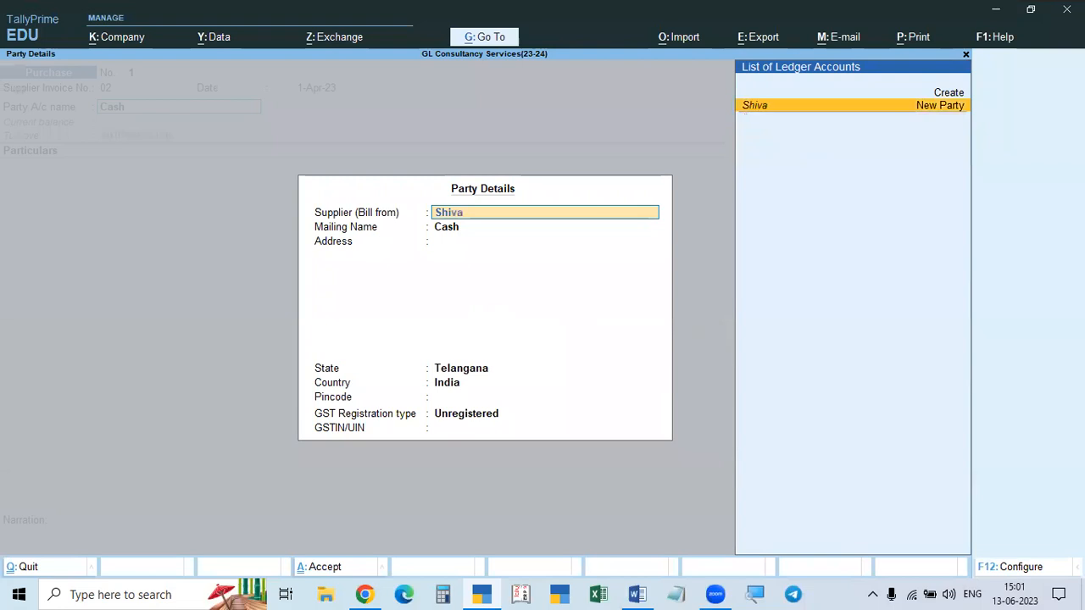
pyautogui.write(' Stationery')
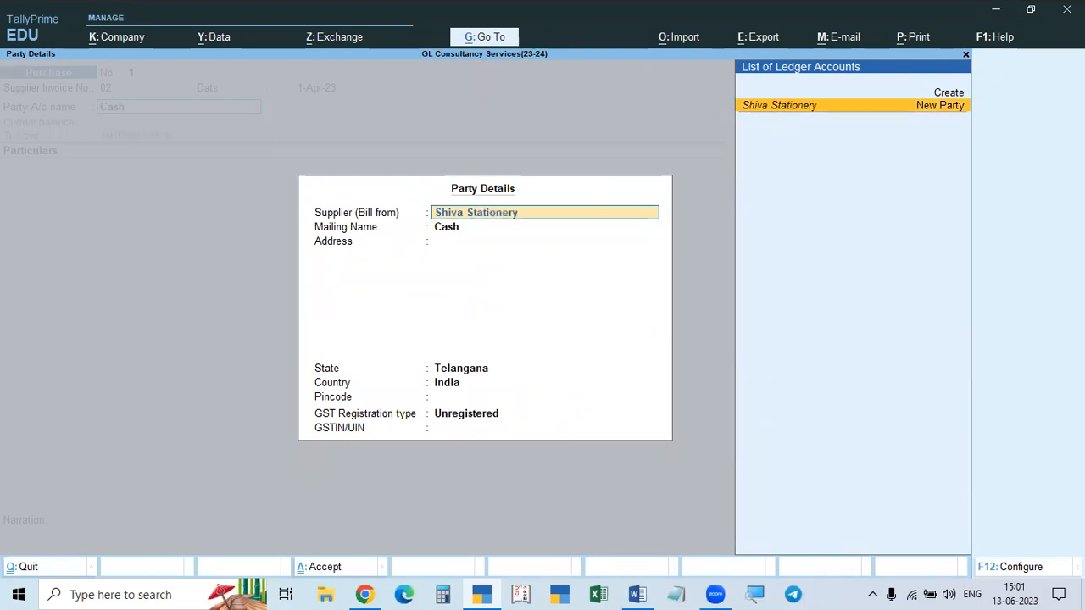
pyautogui.press('Return')
pyautogui.press('Return')
pyautogui.press('Return')
pyautogui.press('Return')
pyautogui.press('Return')
pyautogui.press('Return')
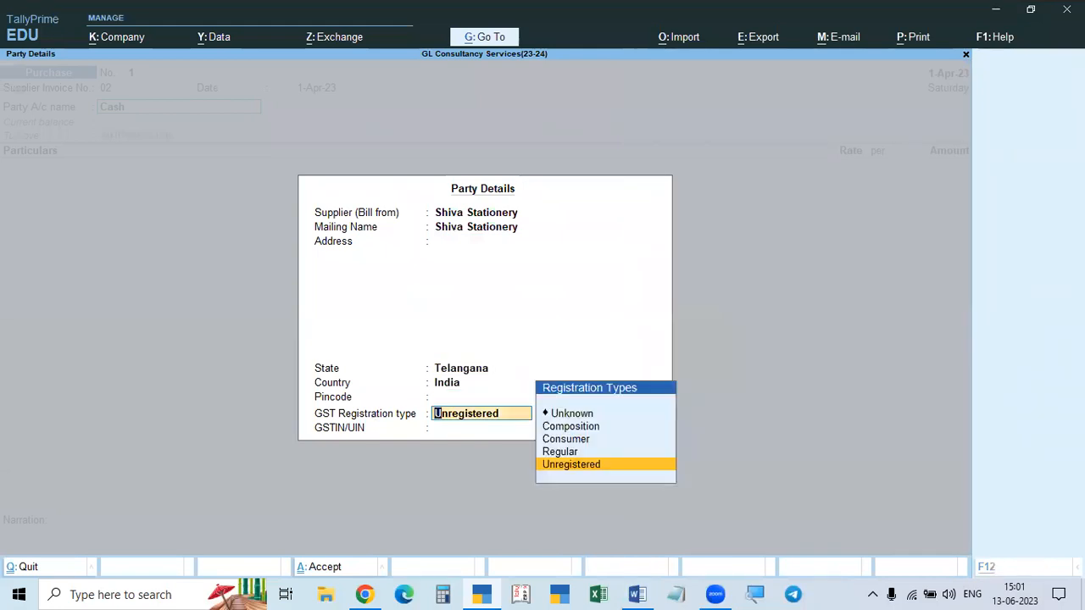
# Step: Set the supplier's GST registration type to Regular, copy its GSTIN from the practical problems document, and accept the party details
pyautogui.hotkey('alt', 'Tab')
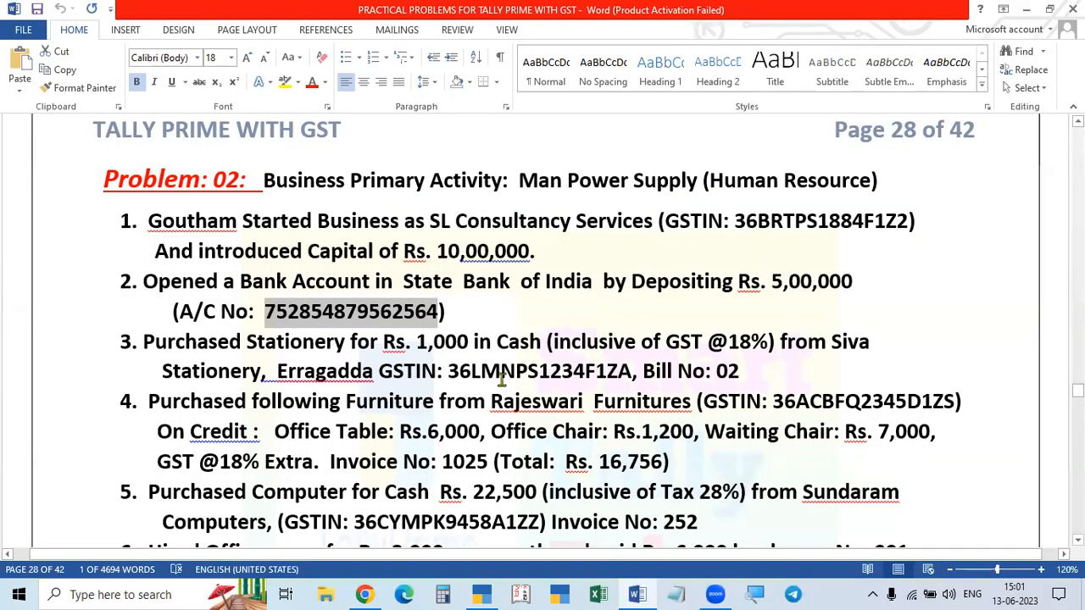
pyautogui.hotkey('alt', 'Tab')
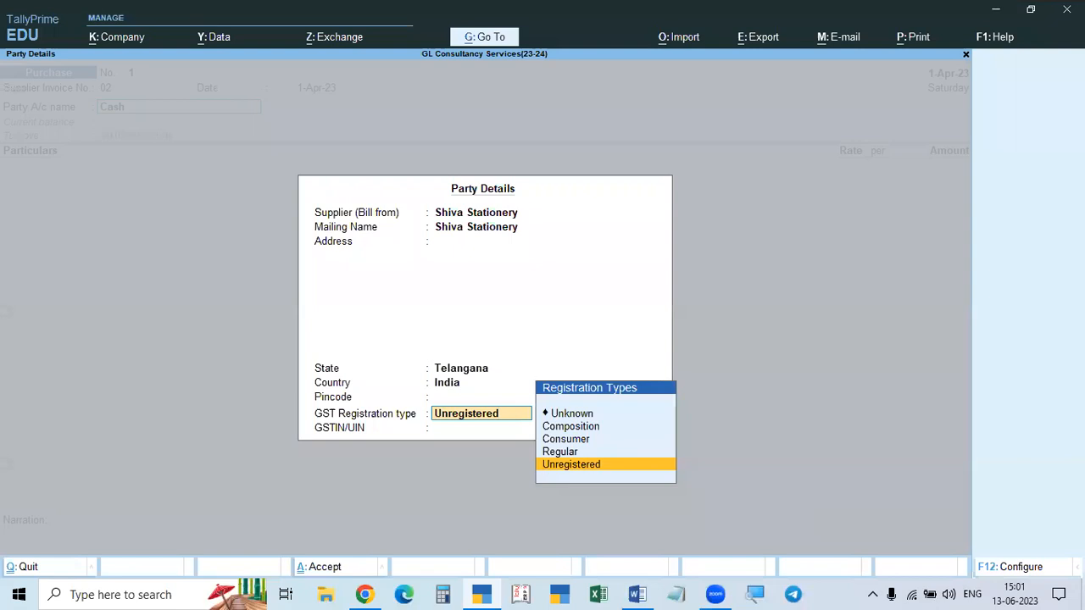
pyautogui.press('Up')
pyautogui.press('Return')
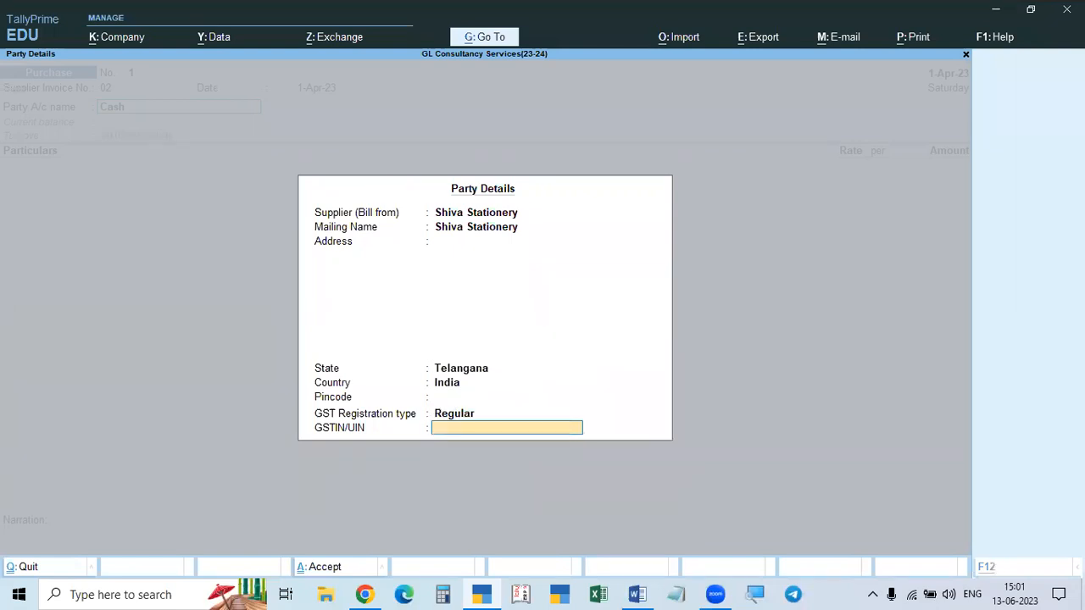
pyautogui.hotkey('alt', 'Tab')
pyautogui.doubleClick(488, 375)
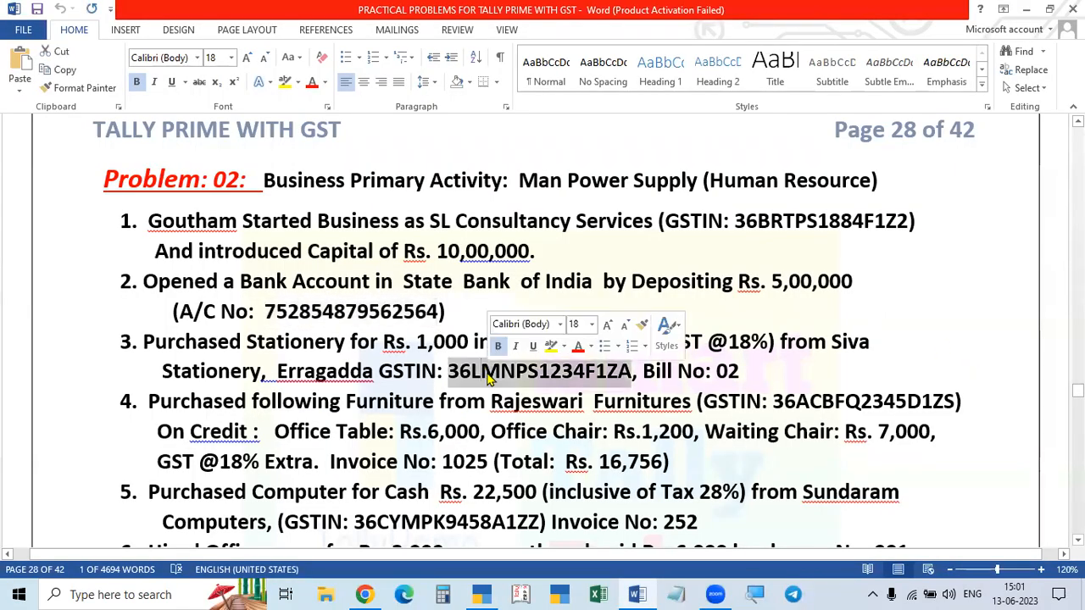
pyautogui.hotkey('ctrl', 'c')
pyautogui.hotkey('alt', 'Tab')
pyautogui.hotkey('ctrl', 'v')
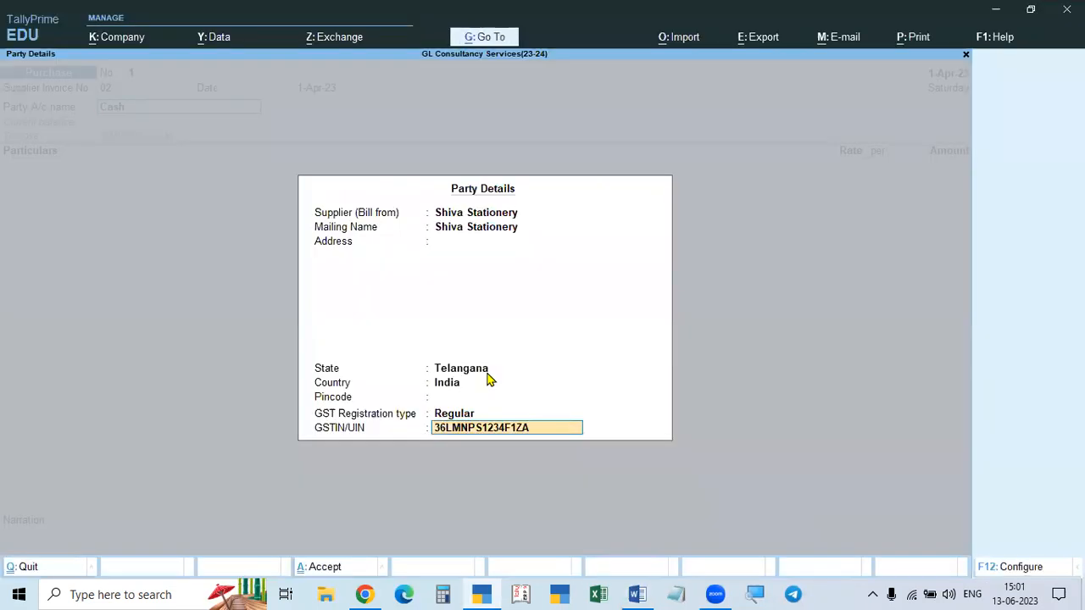
pyautogui.press('Return')
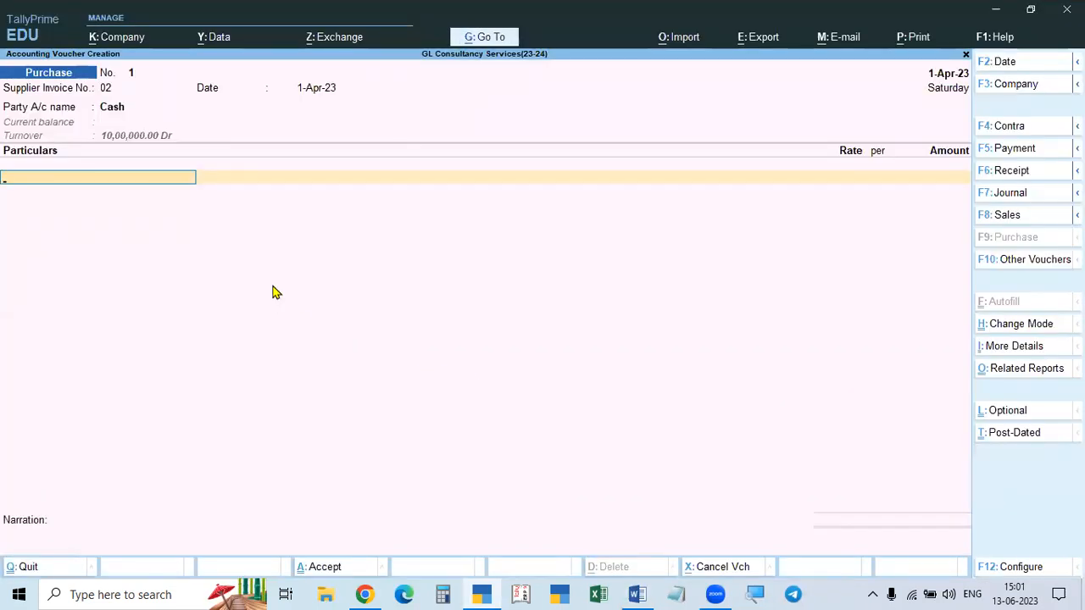
# Step: Recheck the Purchase voucher's party account against the stationery purchase entry and accept Cash with its existing details
pyautogui.click(121, 115)
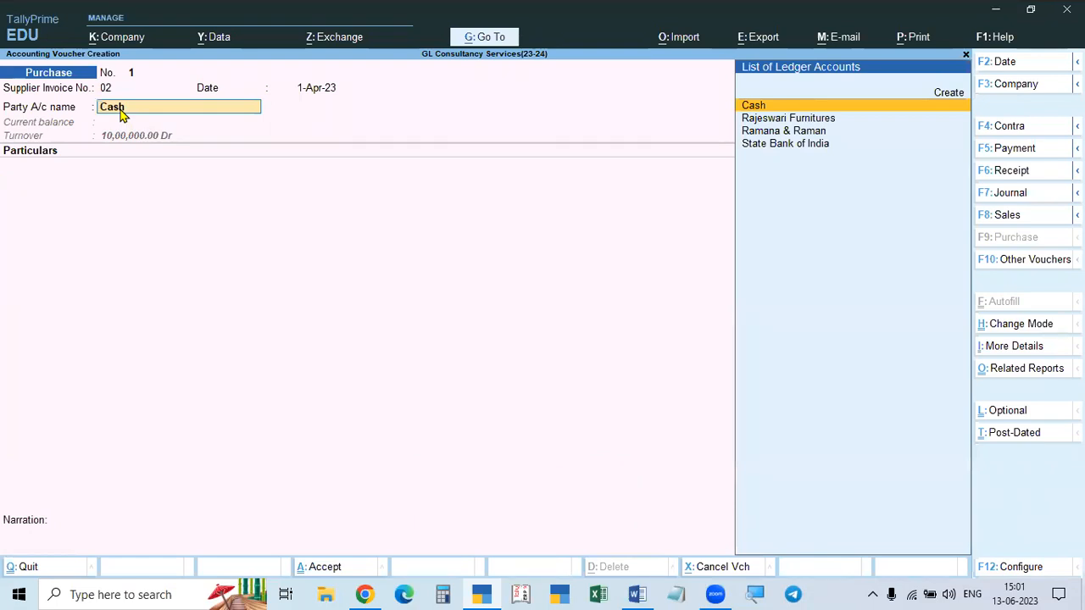
pyautogui.hotkey('alt', 'Tab')
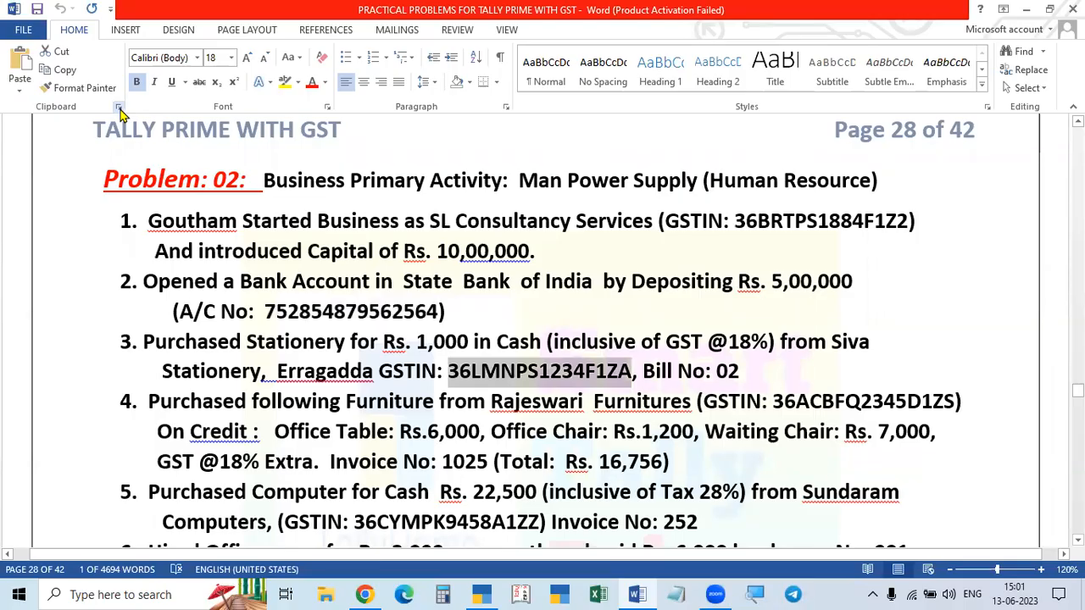
pyautogui.hotkey('alt', 'Tab')
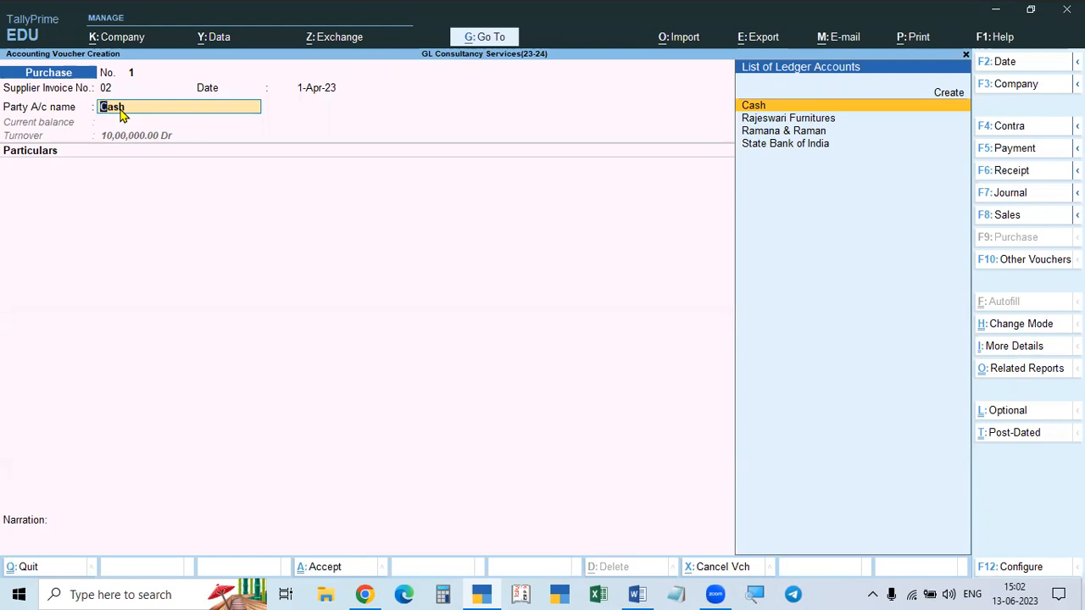
pyautogui.press('Return')
pyautogui.hotkey('ctrl', 'a')
pyautogui.hotkey('ctrl', 'a')
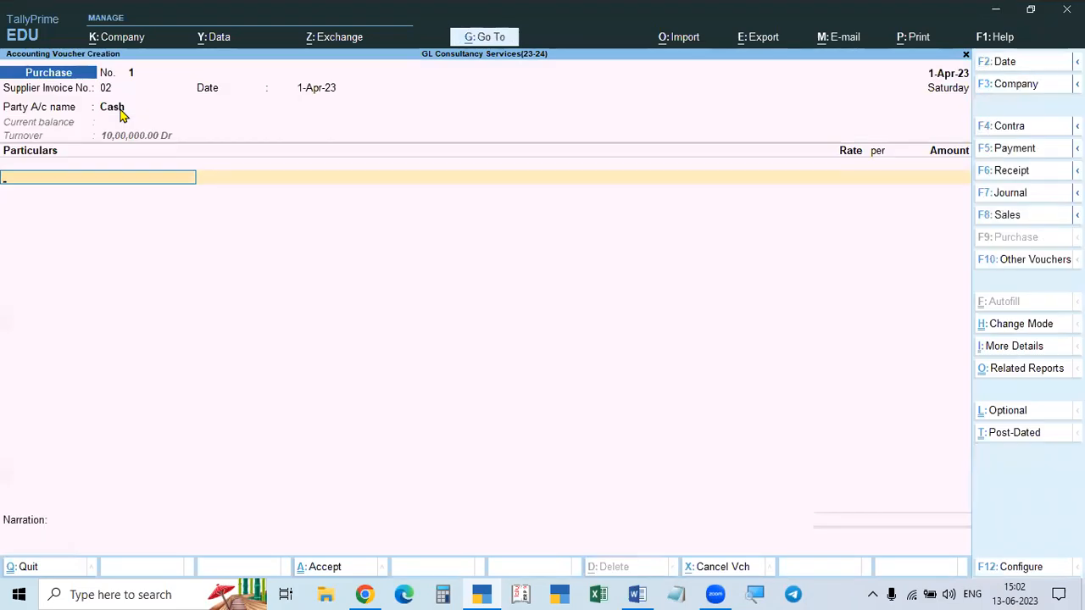
# Step: Start a new ledger named Stationery Expneses under Indirect Expenses from the voucher's particulars, with ledger type Not Applicable
pyautogui.hotkey('alt', 'Tab')
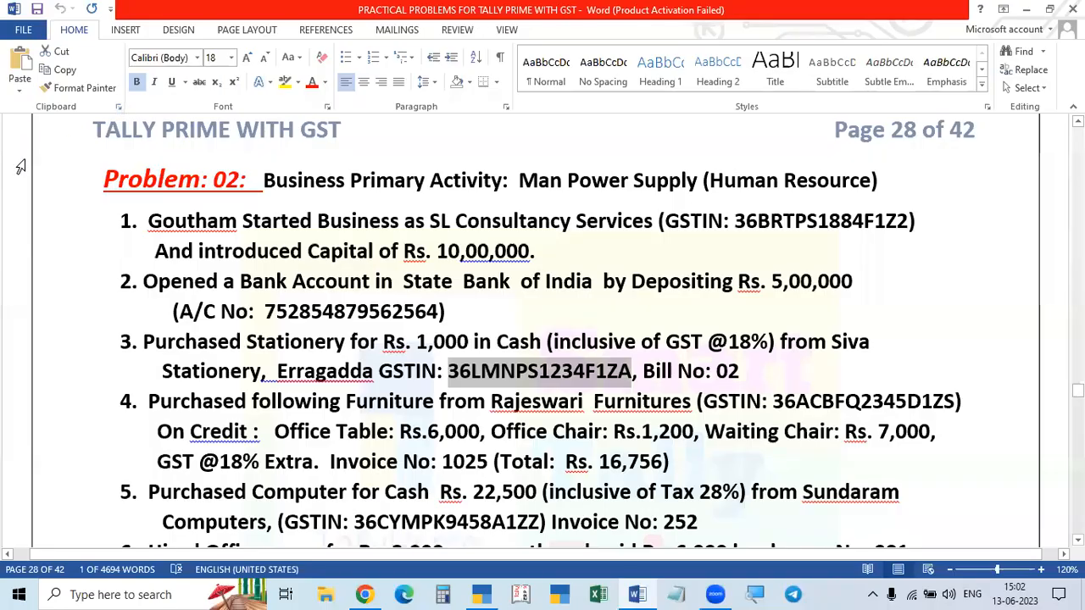
pyautogui.hotkey('alt', 'Tab')
pyautogui.hotkey('alt', 'c')
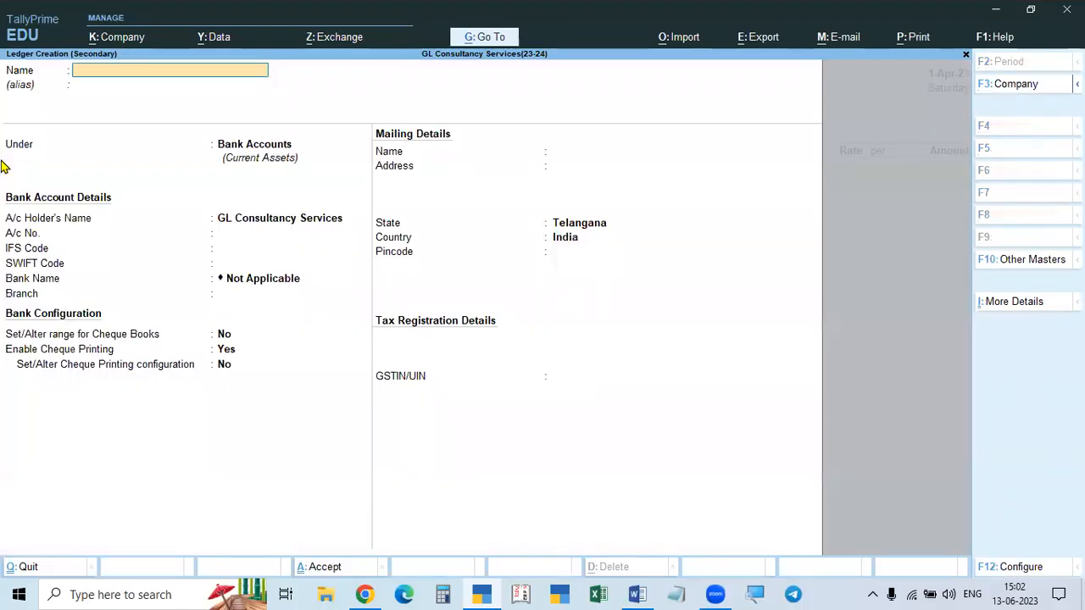
pyautogui.write('Stationery expneses')
pyautogui.press('Return')
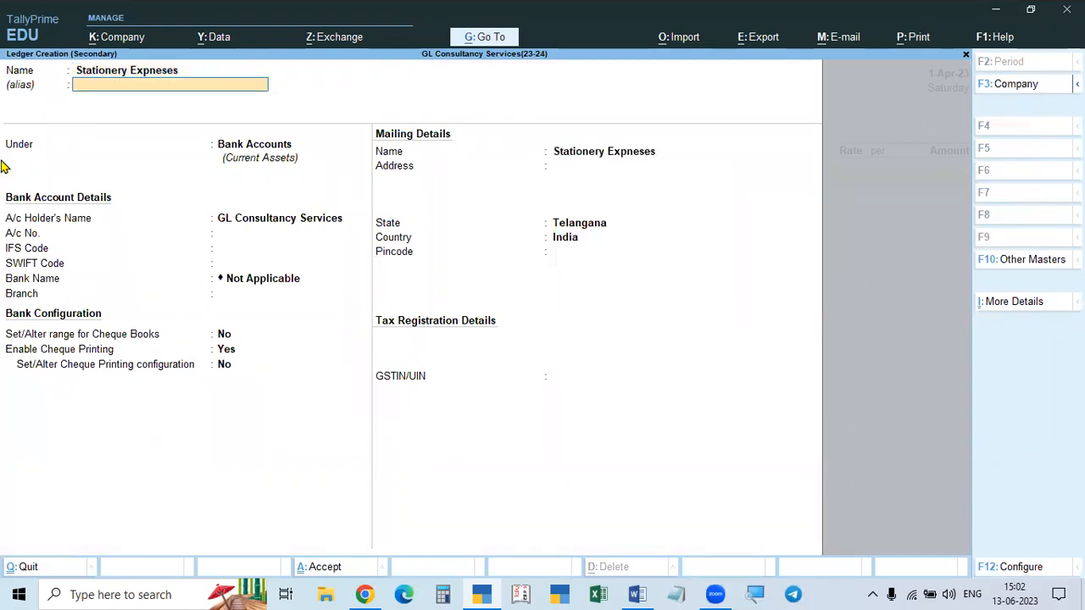
pyautogui.write('Ind')
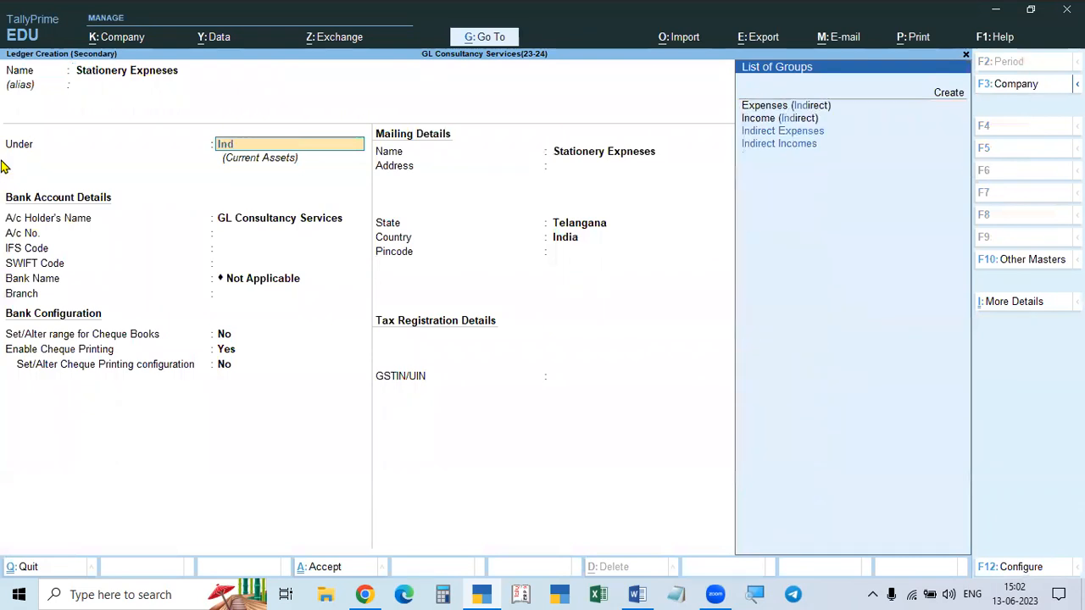
pyautogui.press('Return')
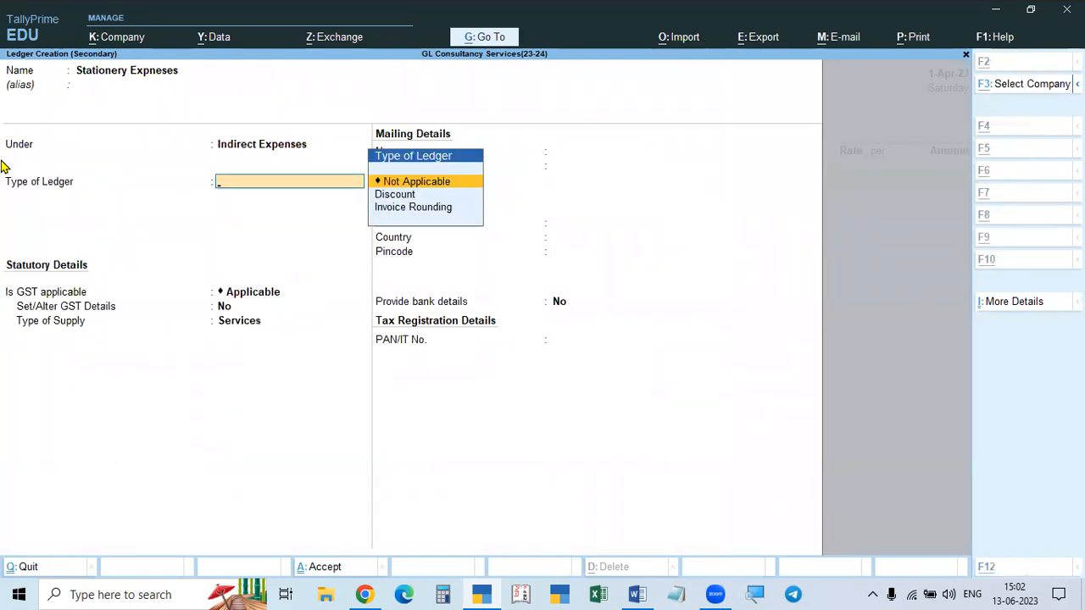
pyautogui.hotkey('alt', 'Tab')
pyautogui.hotkey('alt', 'Tab')
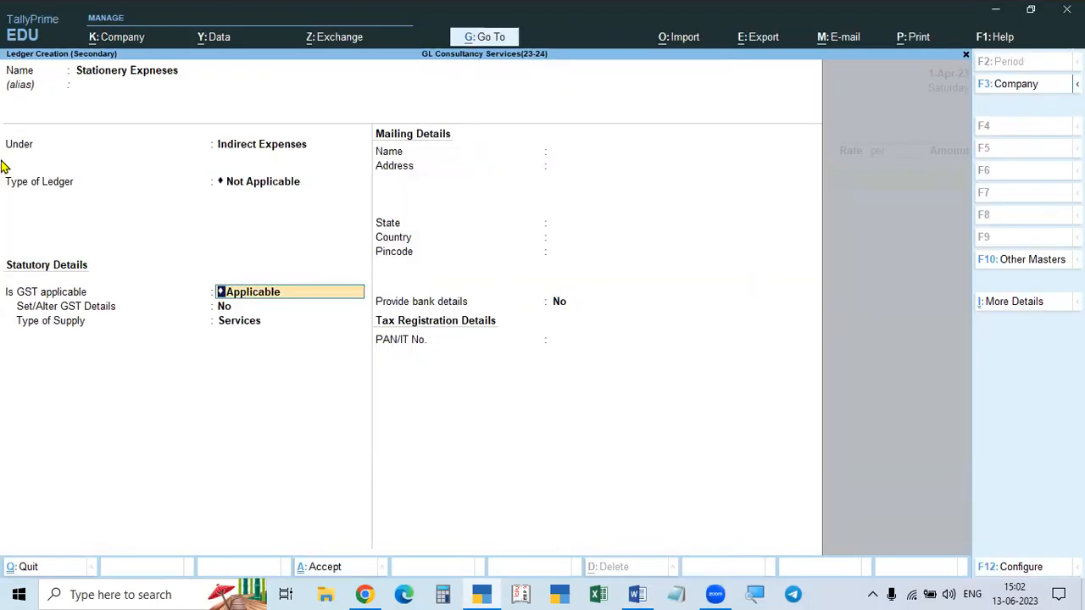
# Step: Keep GST as Applicable for the stationery ledger, open its GST details for setting, and check the GST rate in the document
pyautogui.hotkey('alt', 'Tab')
pyautogui.hotkey('alt', 'Tab')
pyautogui.press('Return')
pyautogui.press('y')
pyautogui.press('Return')
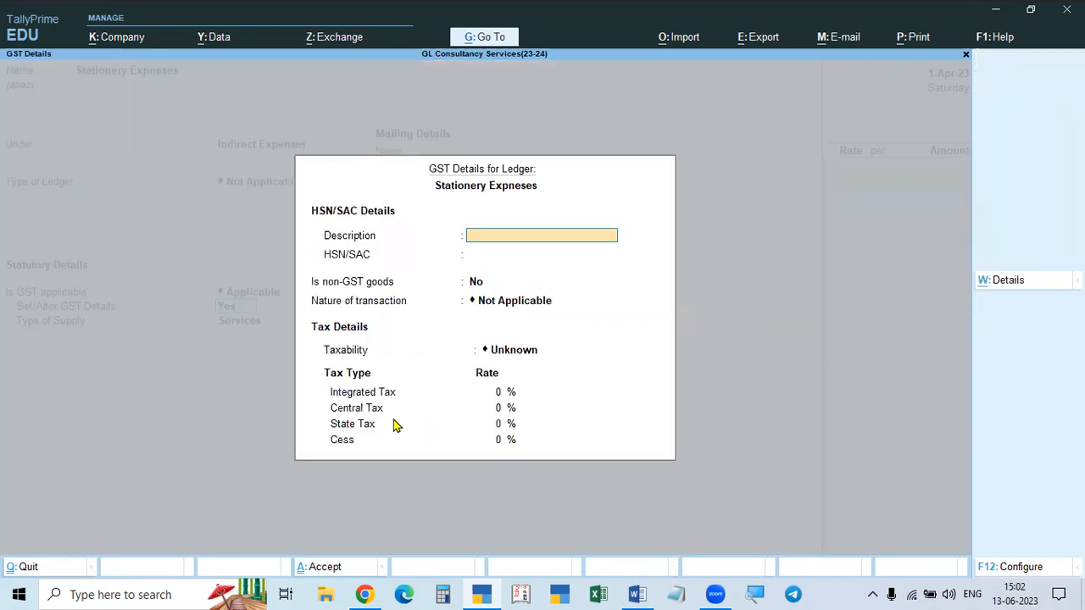
pyautogui.hotkey('alt', 'Tab')
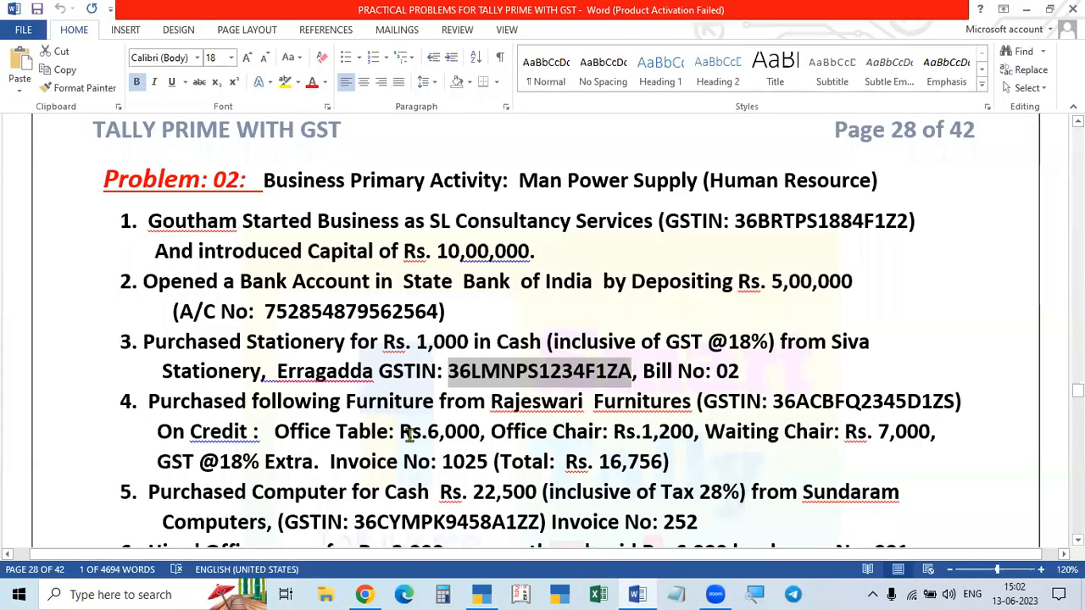
pyautogui.hotkey('alt', 'Tab')
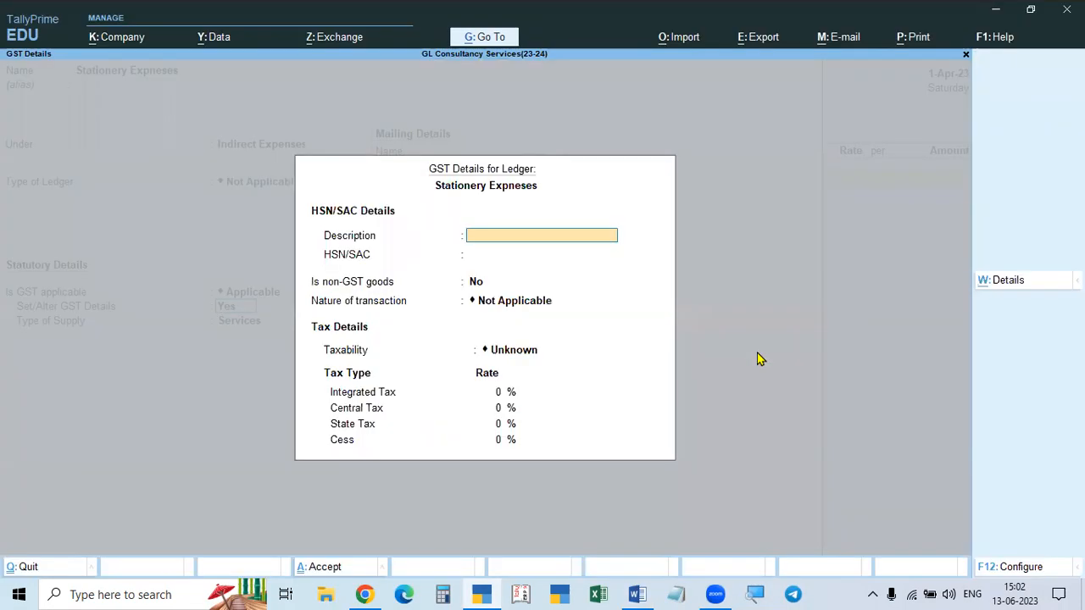
# Step: Leave the HSN/SAC details blank, set the ledger's taxability to Taxable with 18% integrated tax, and accept the GST details
pyautogui.press('Return')
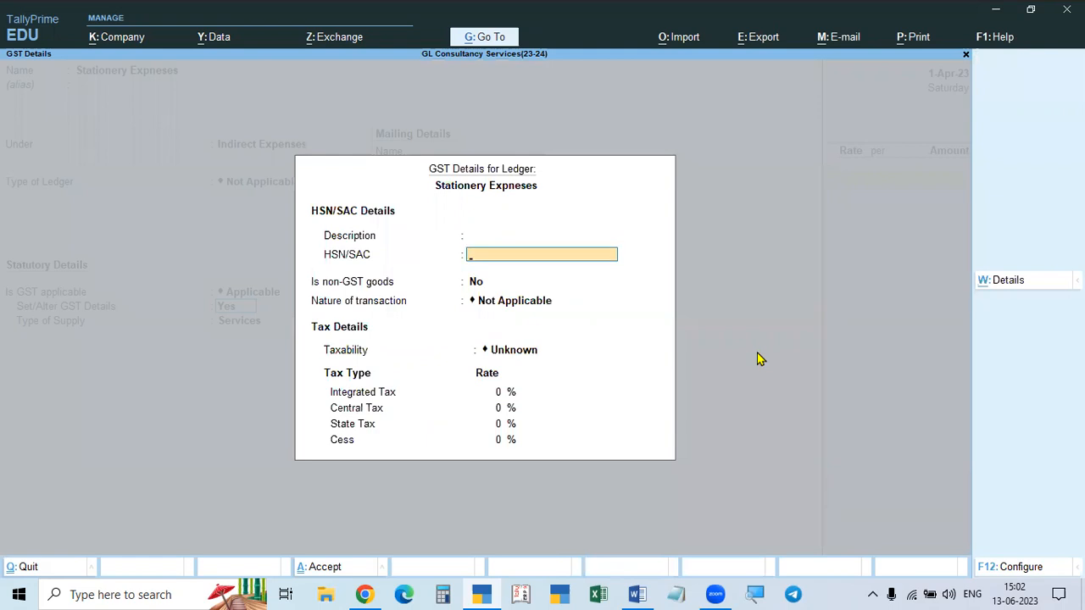
pyautogui.press('Return')
pyautogui.press('Return')
pyautogui.press('Return')
pyautogui.press('Down')
pyautogui.press('Down')
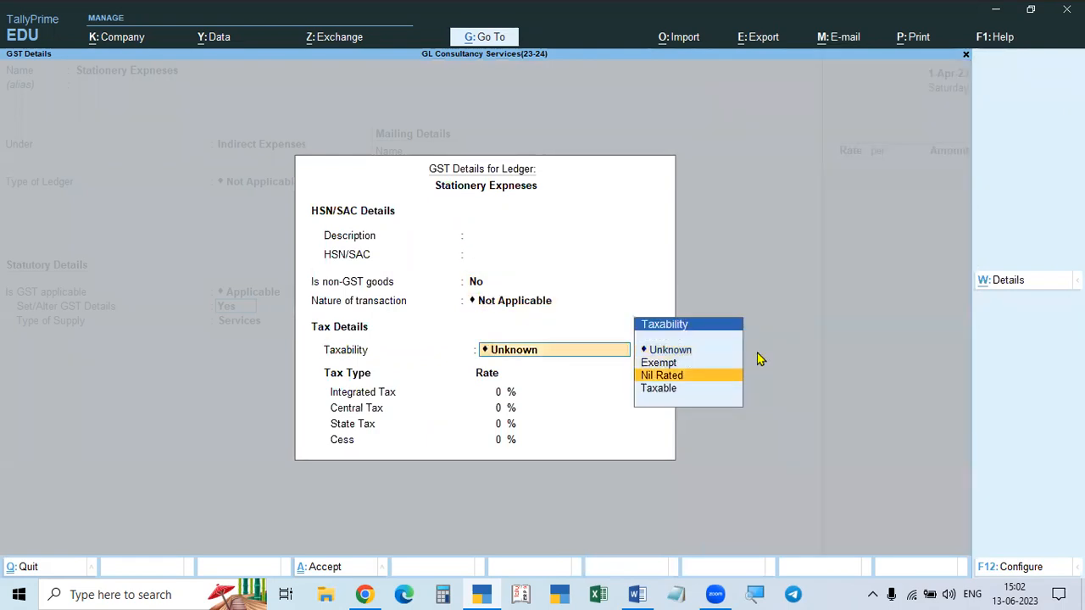
pyautogui.press('Down')
pyautogui.press('Return')
pyautogui.write('18')
pyautogui.press('Return')
pyautogui.press('Return')
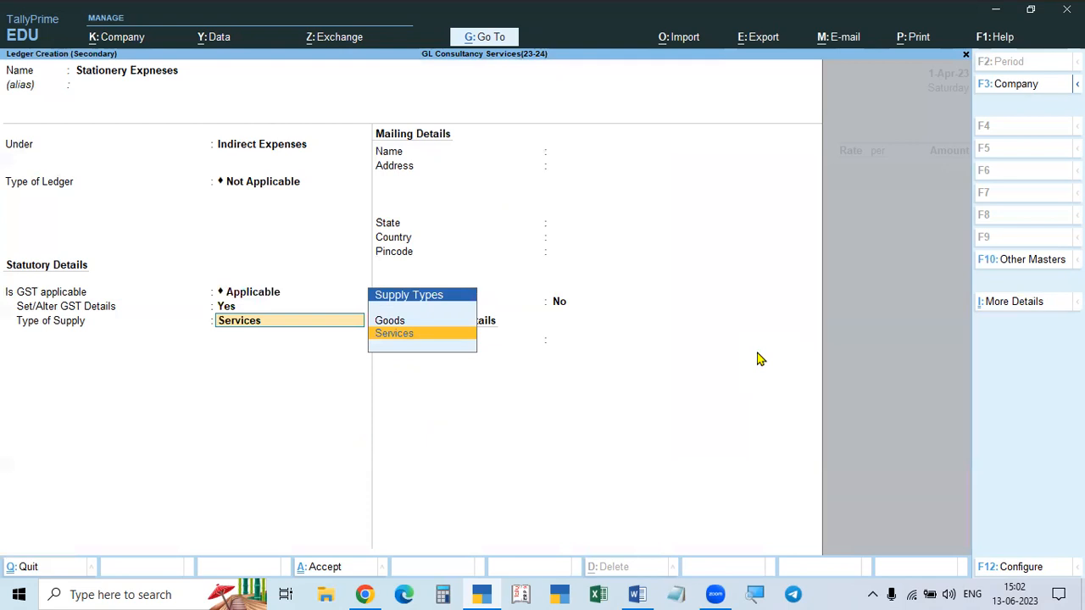
# Step: Set the ledger's type of supply to Goods, save the ledger, and leave its voucher description blank
pyautogui.press('Up')
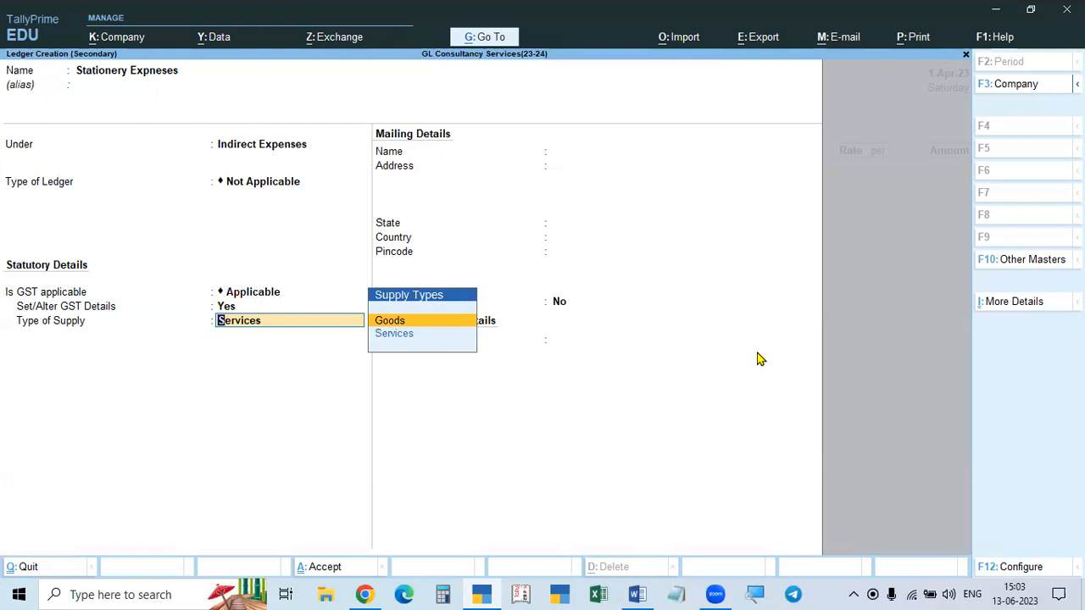
pyautogui.press('Return')
pyautogui.press('Return')
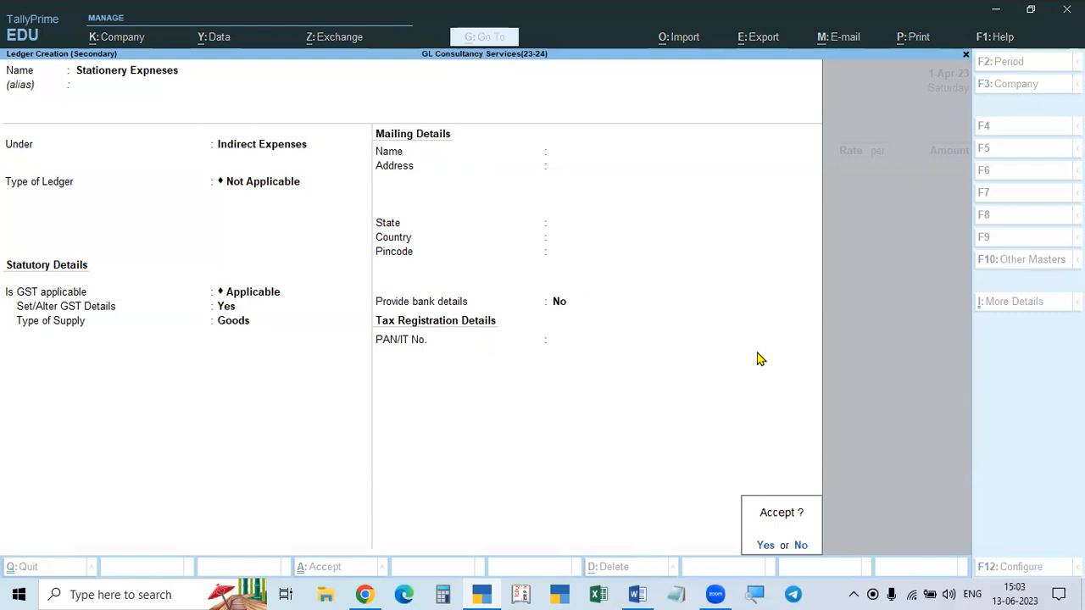
pyautogui.press('Return')
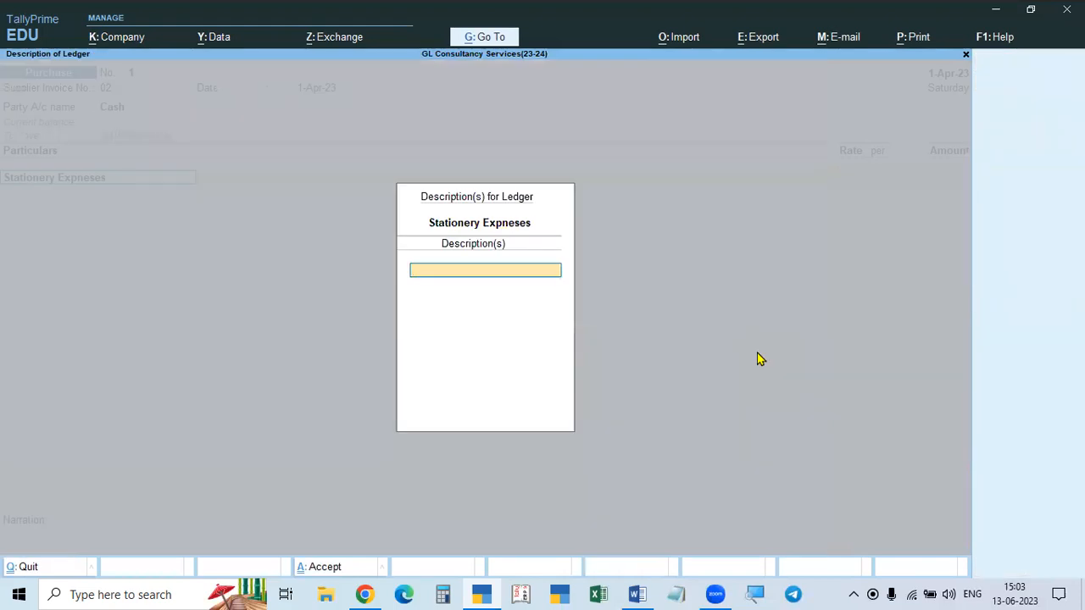
pyautogui.press('Return')
# Step: Check the stationery purchase amount and its GST-inclusive terms in transaction 3 of the Word document against the open purchase voucher
pyautogui.hotkey('alt', 'Tab')
pyautogui.hotkey('alt', 'Tab')
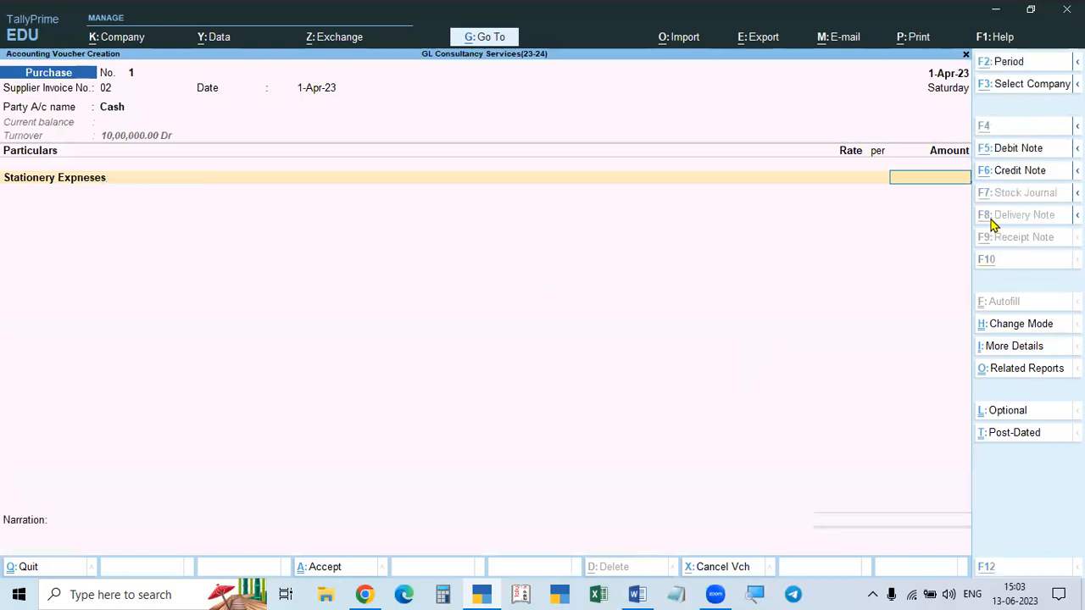
pyautogui.hotkey('alt', 'Tab')
pyautogui.hotkey('alt', 'Tab')
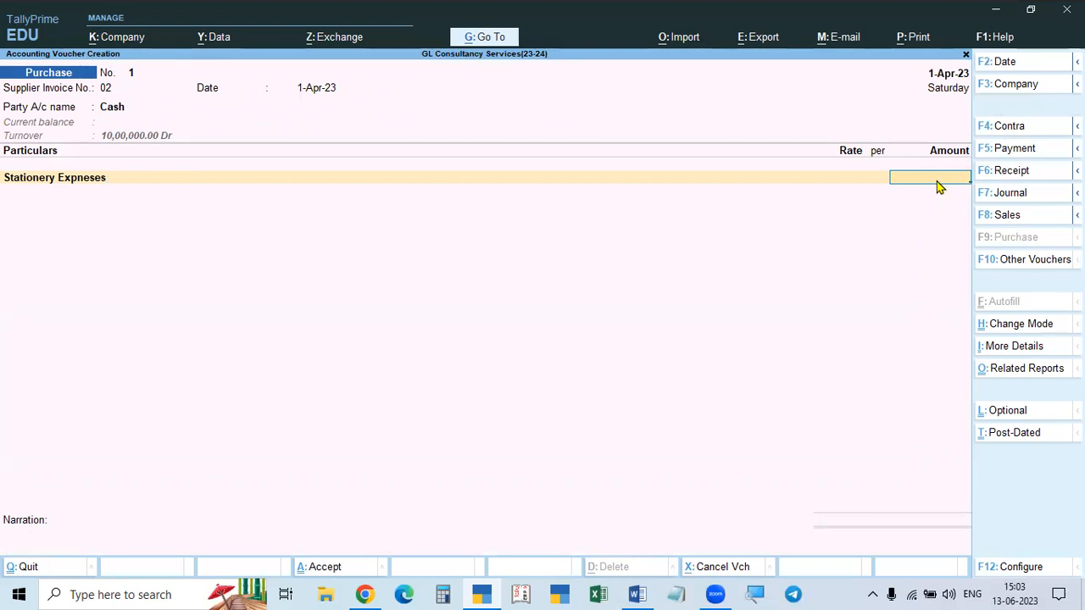
pyautogui.hotkey('alt', 'Tab')
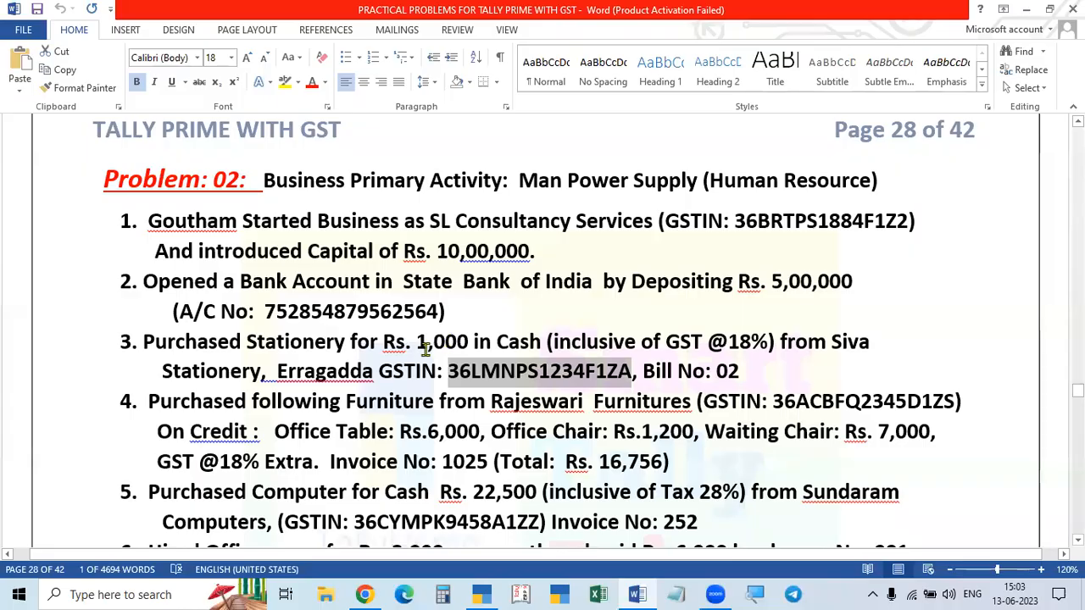
pyautogui.hotkey('alt', 'Tab')
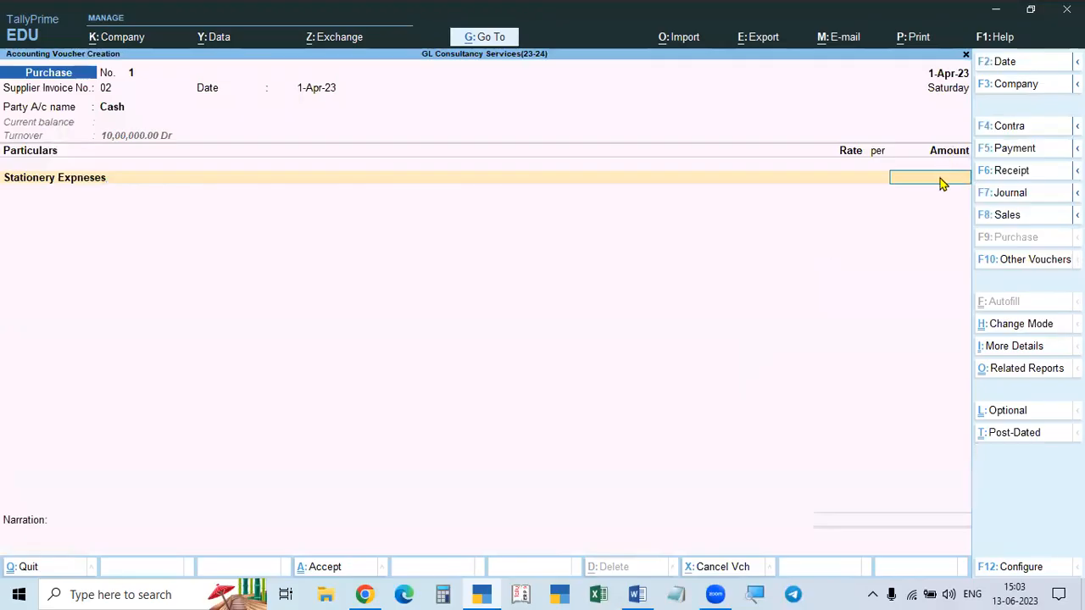
pyautogui.hotkey('alt', 'Tab')
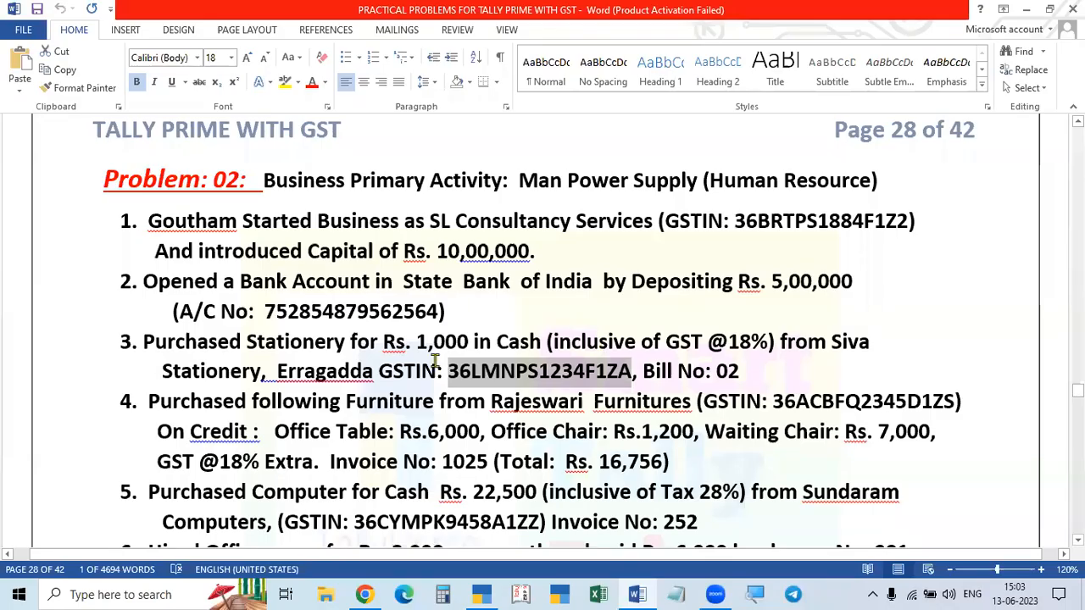
pyautogui.hotkey('alt', 'Tab')
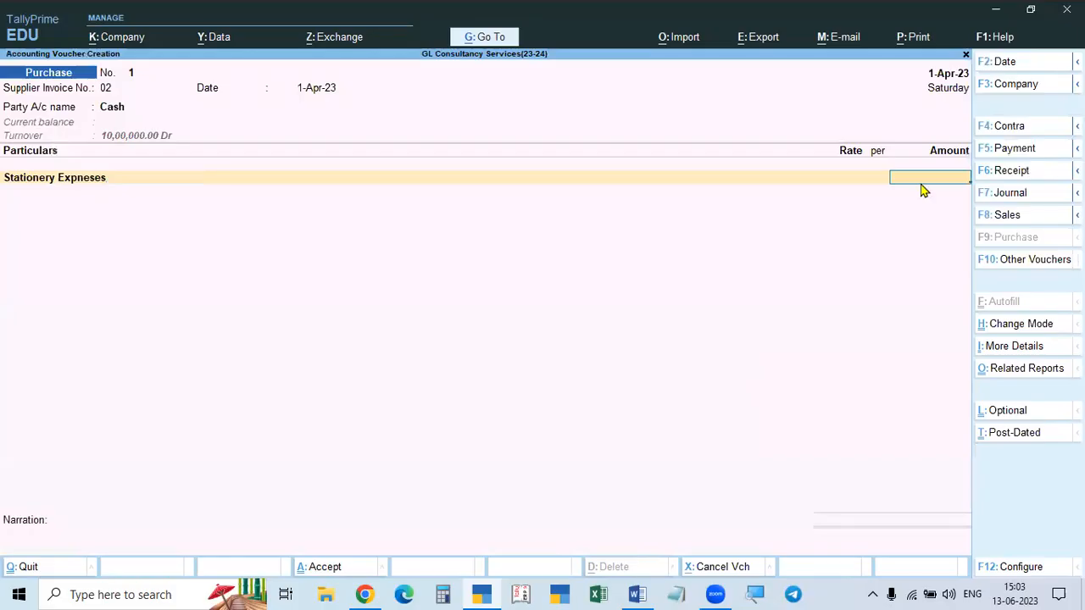
# Step: Switch to Calculator and work out the divisor for an 18% GST-inclusive price from 100 + 18 divided by 100, then enter 1.18
pyautogui.click(442, 594)
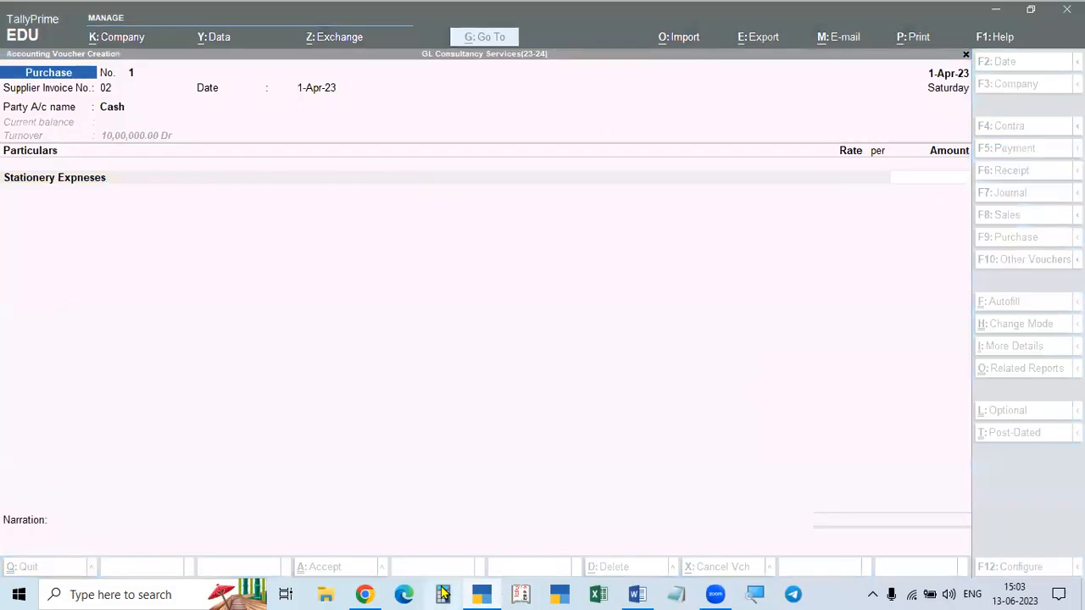
pyautogui.write('10')
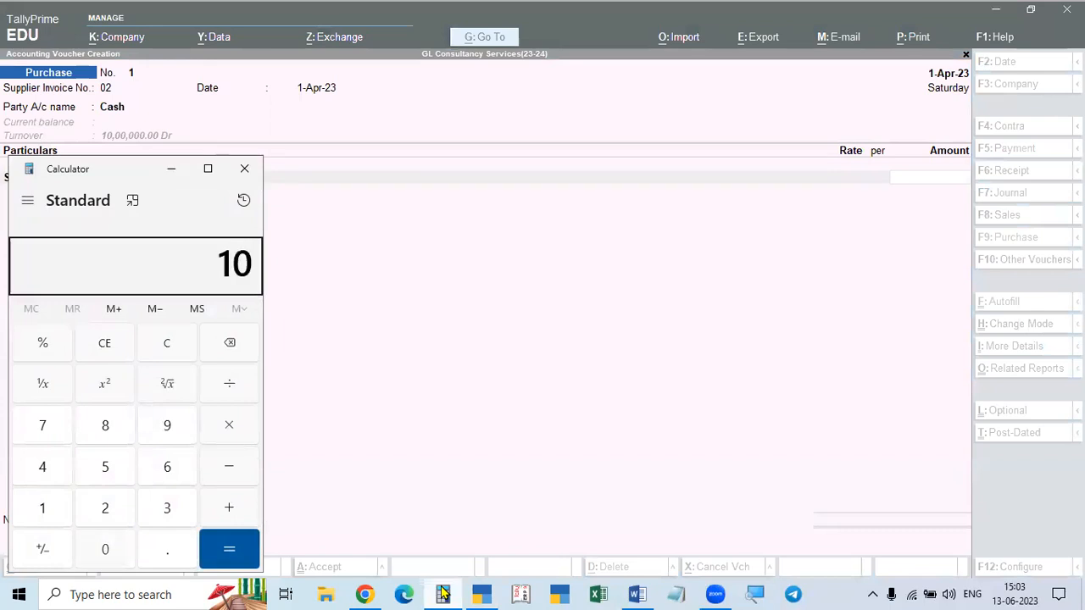
pyautogui.write('0 + 18')
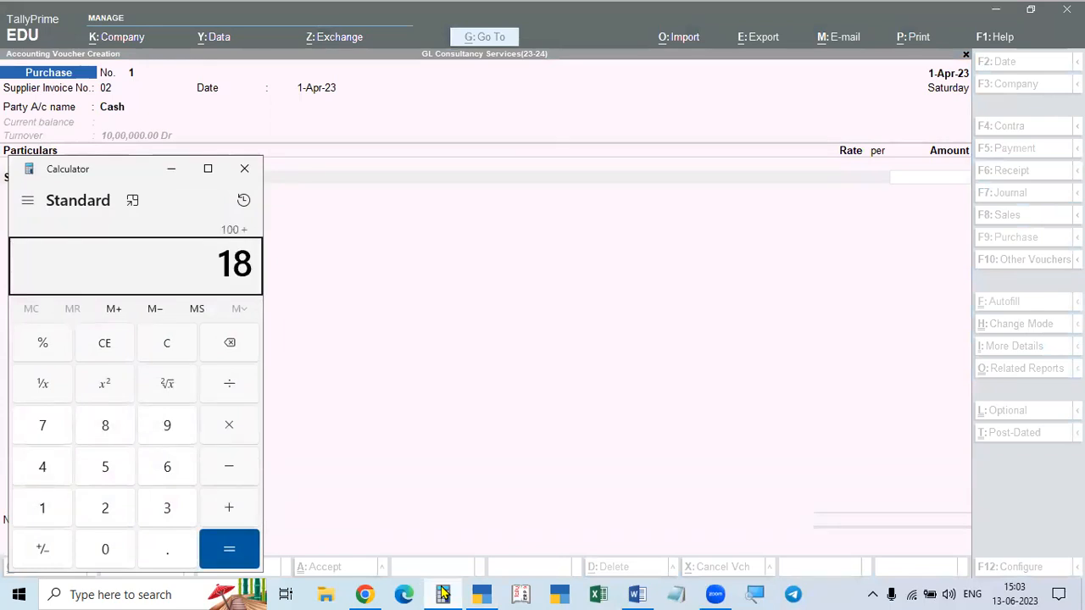
pyautogui.press('Return')
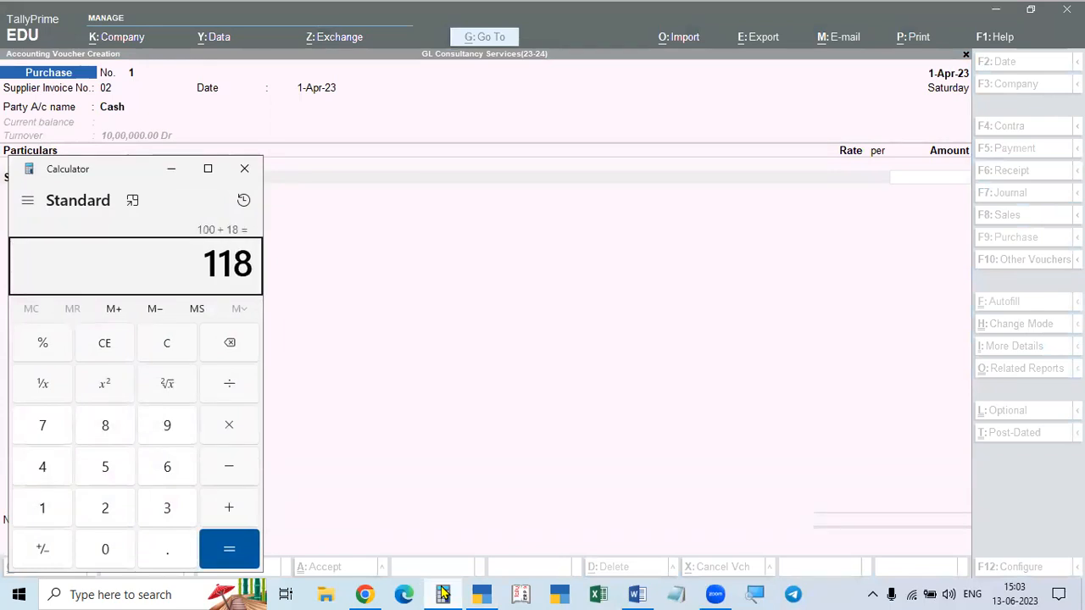
pyautogui.write('/100')
pyautogui.press('Return')
pyautogui.press('Escape')
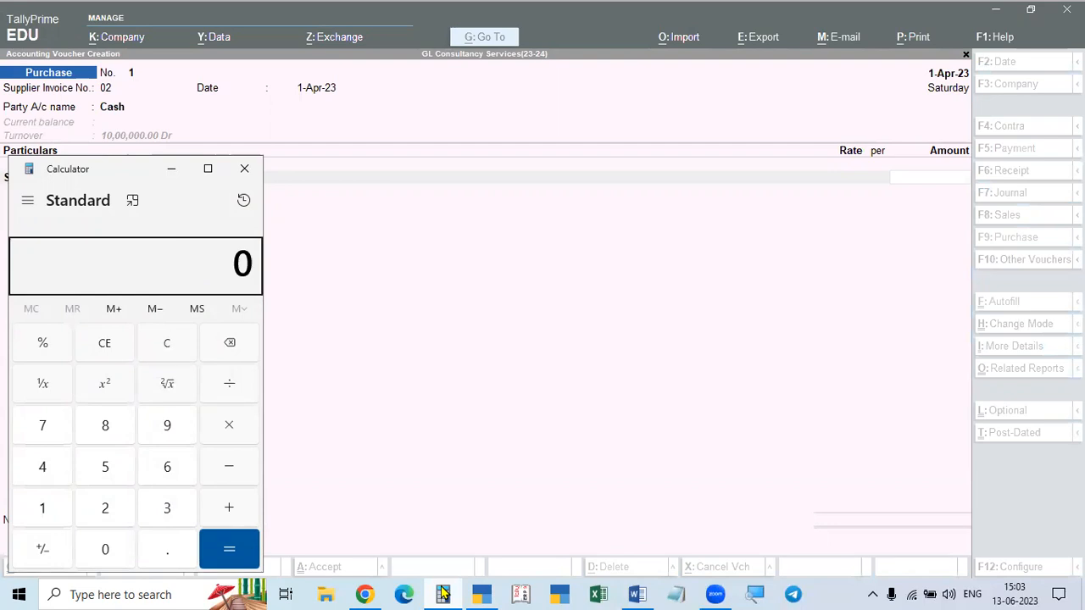
pyautogui.write('1.')
pyautogui.press('Escape')
pyautogui.write('1.18')
pyautogui.press('Return')
pyautogui.press('Escape')
# Step: Divide the stationery amount of 1000 by 1.18 in Calculator to find its value before GST, rechecking the amount in the document
pyautogui.write('1,000')
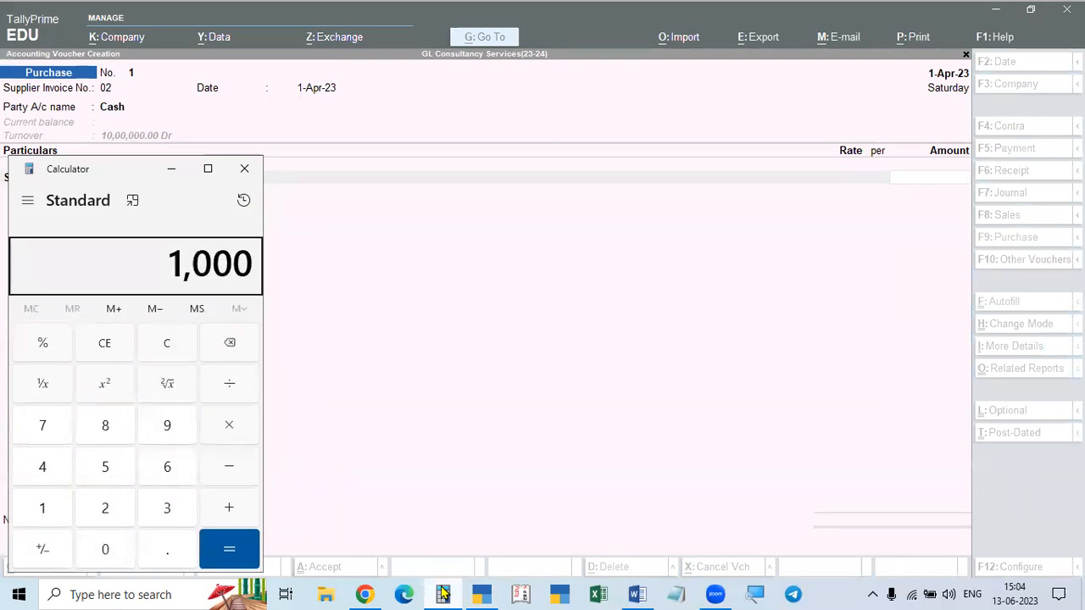
pyautogui.click(442, 594)
pyautogui.hotkey('alt', 'Tab')
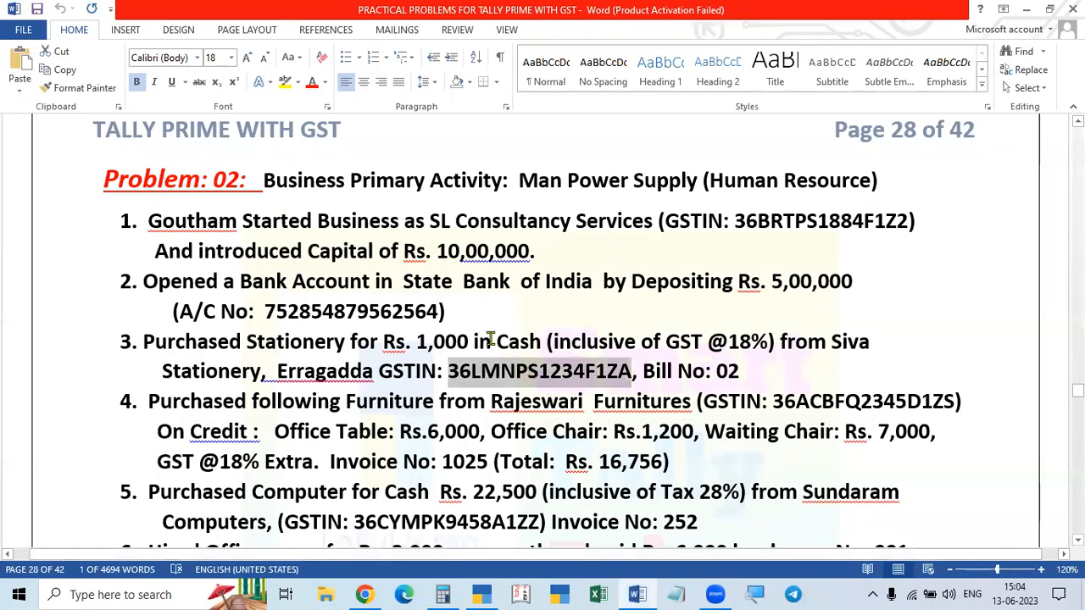
pyautogui.hotkey('alt', 'Tab')
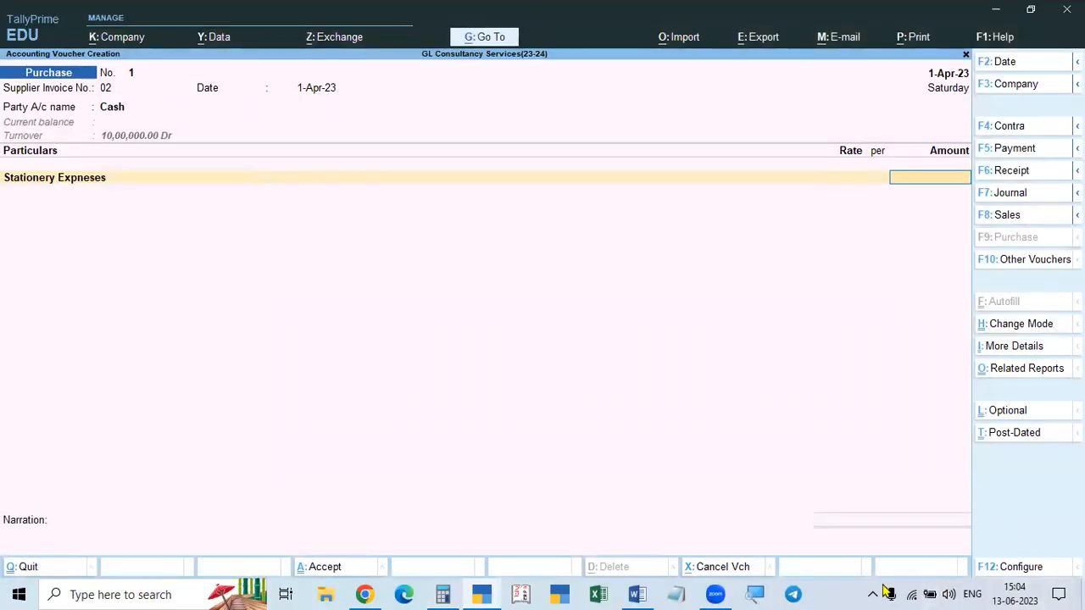
pyautogui.click(439, 594)
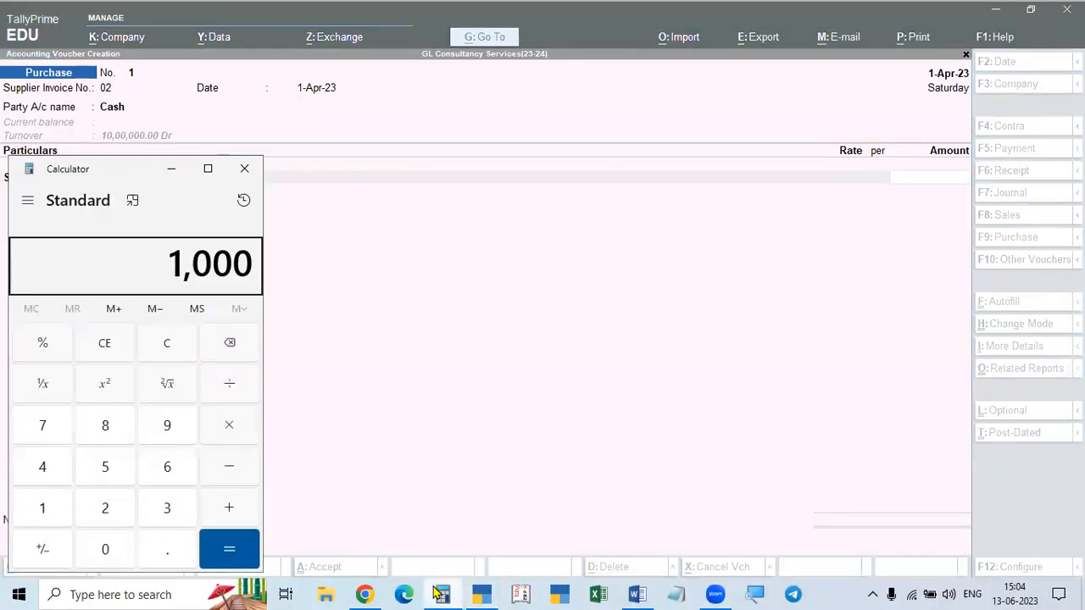
pyautogui.press('/')
pyautogui.write('0.1')
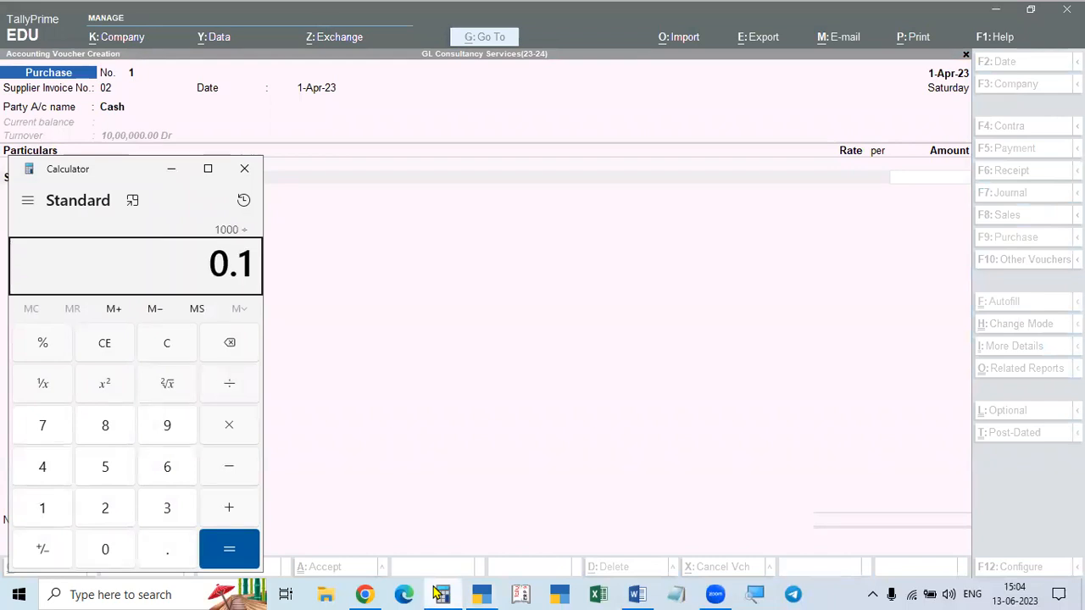
pyautogui.press('BackSpace')
pyautogui.press('BackSpace')
pyautogui.write('1.')
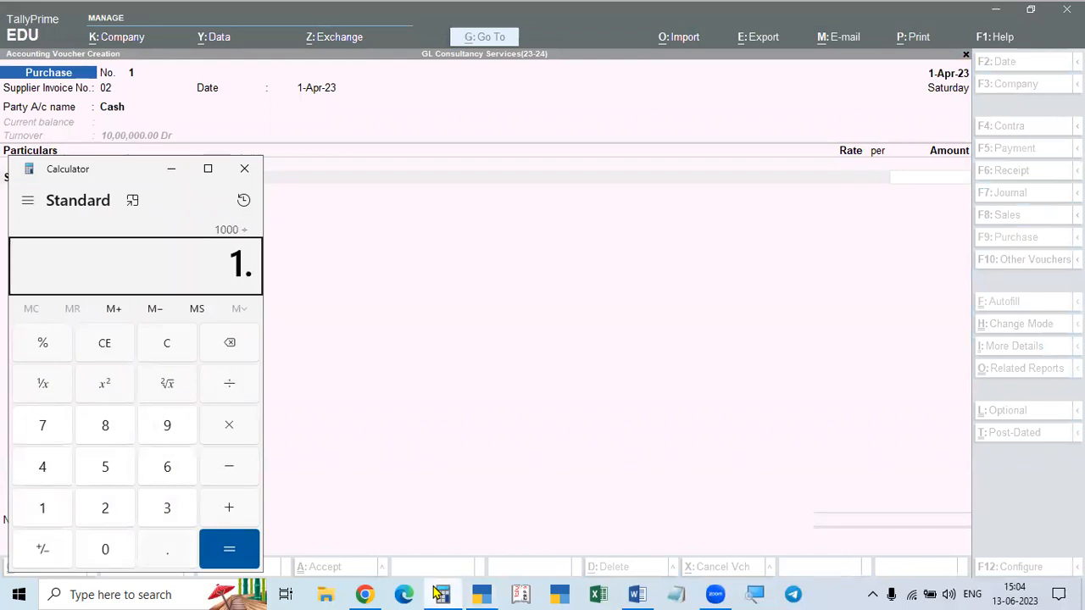
pyautogui.write('18')
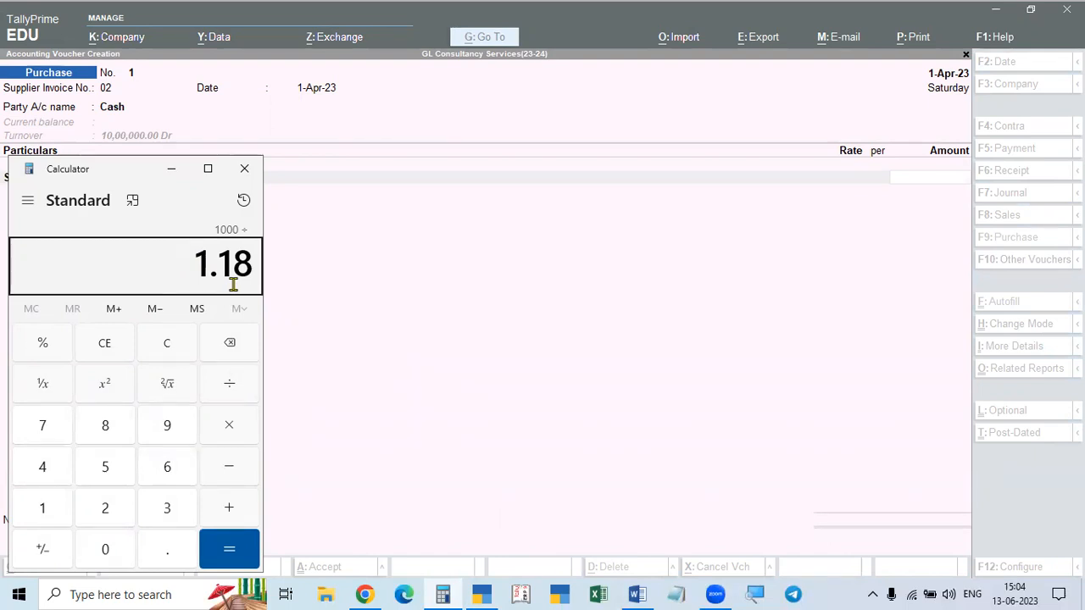
pyautogui.press('Return')
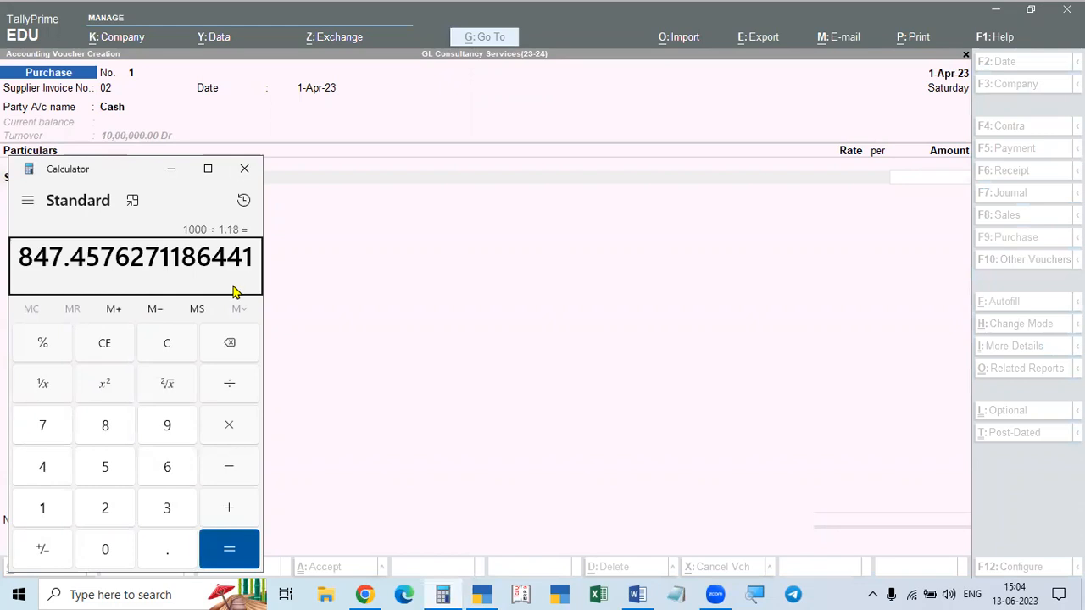
# Step: Highlight the decimal digits of the calculated taxable value, compare with the voucher's empty amount, and clear the calculation
pyautogui.click(100, 260)
pyautogui.moveTo(100, 260); pyautogui.dragTo(254, 260)
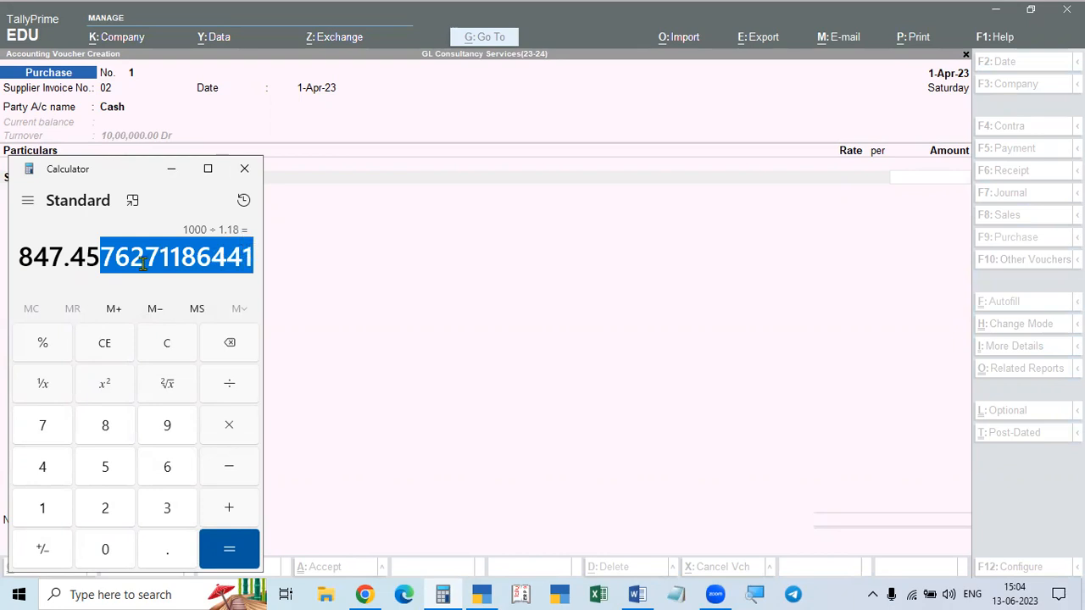
pyautogui.click(95, 262)
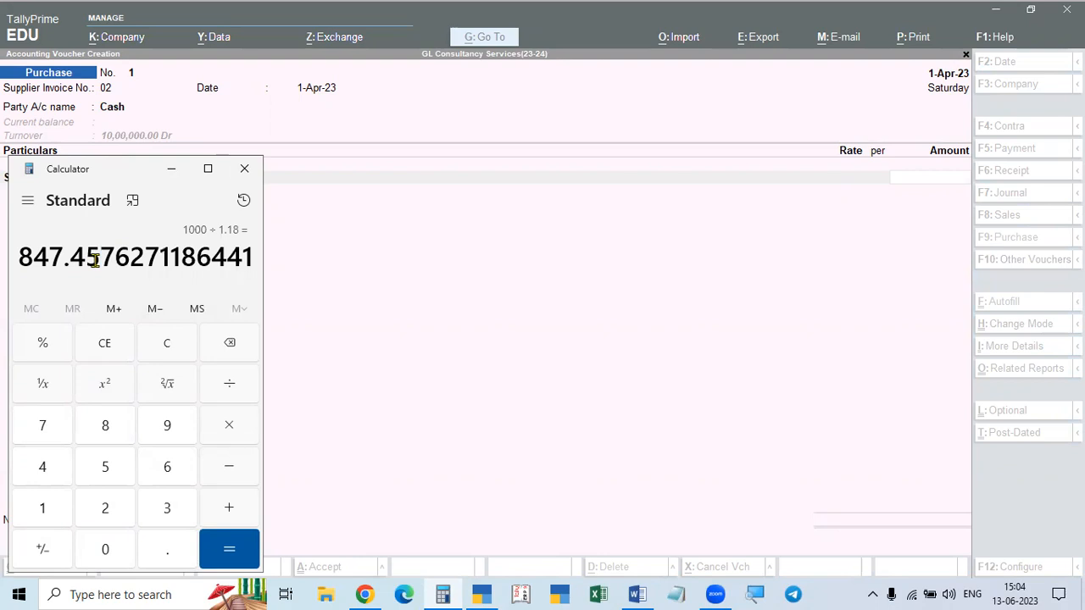
pyautogui.doubleClick(102, 257)
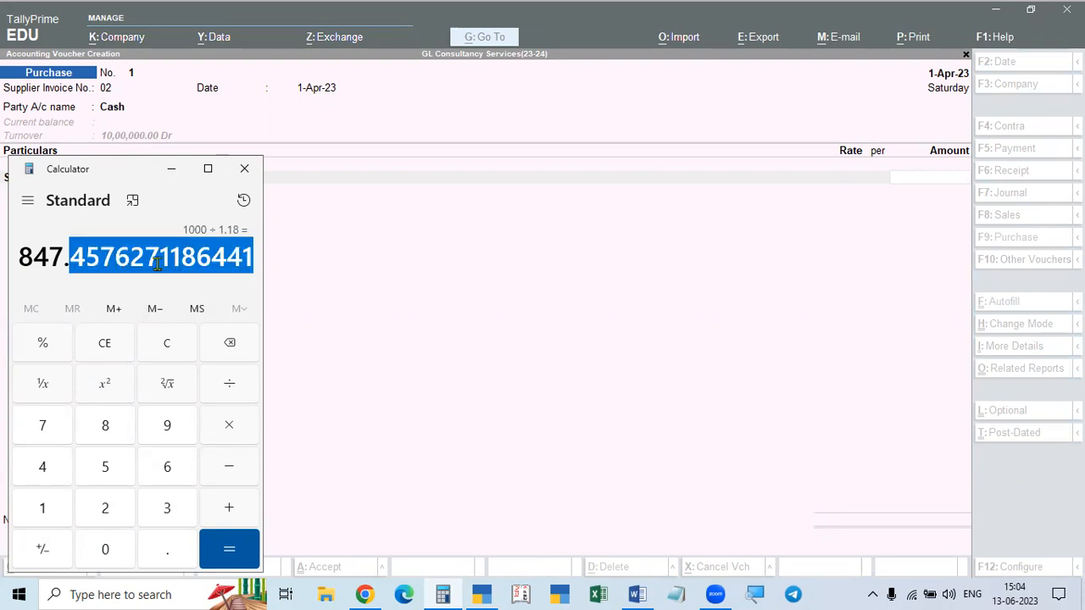
pyautogui.click(313, 282)
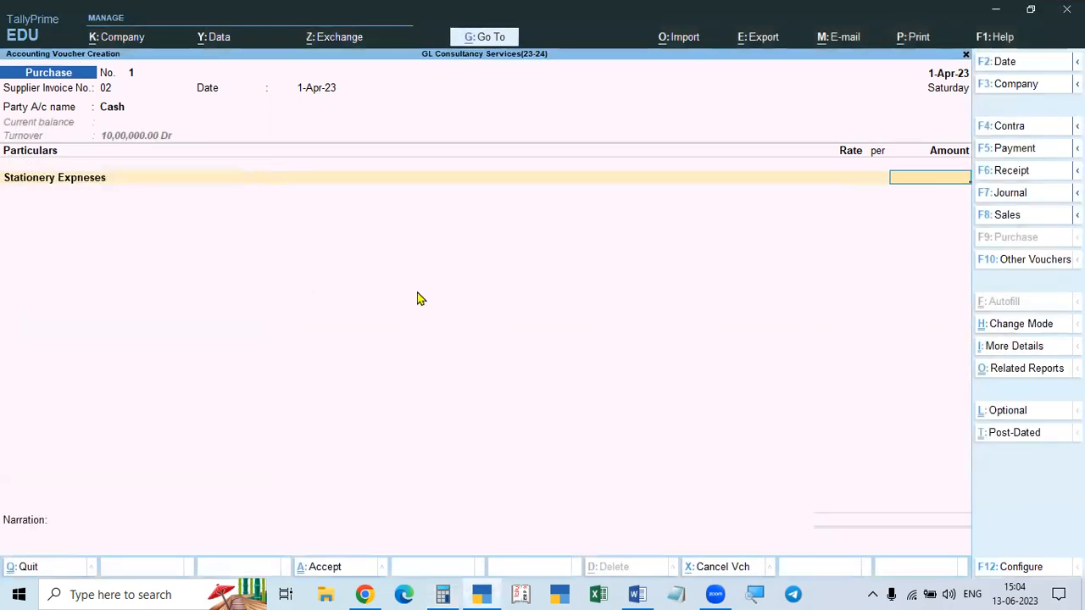
pyautogui.click(442, 594)
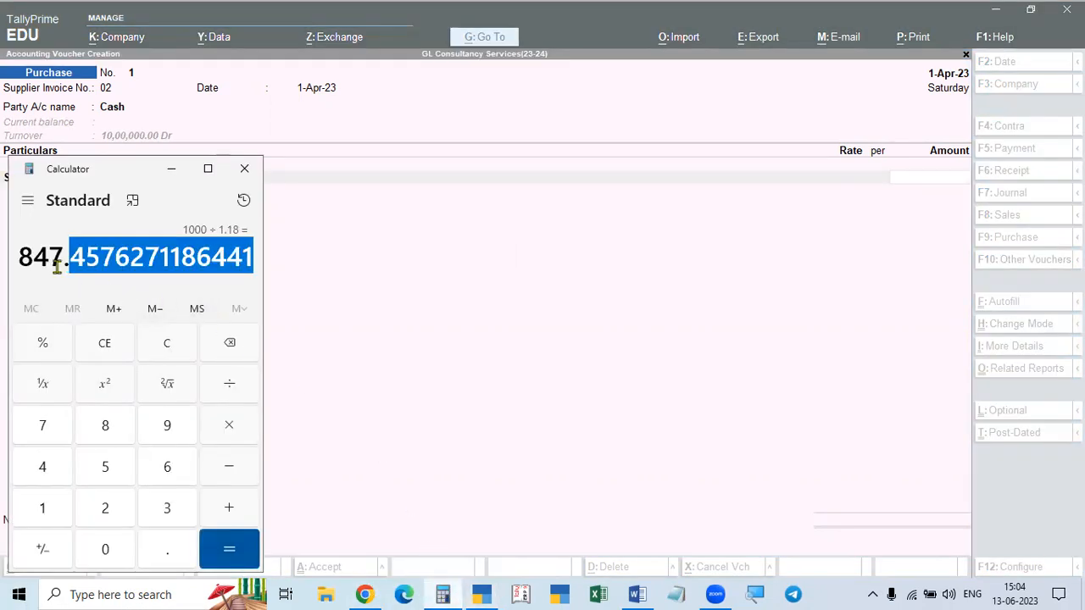
pyautogui.press('Escape')
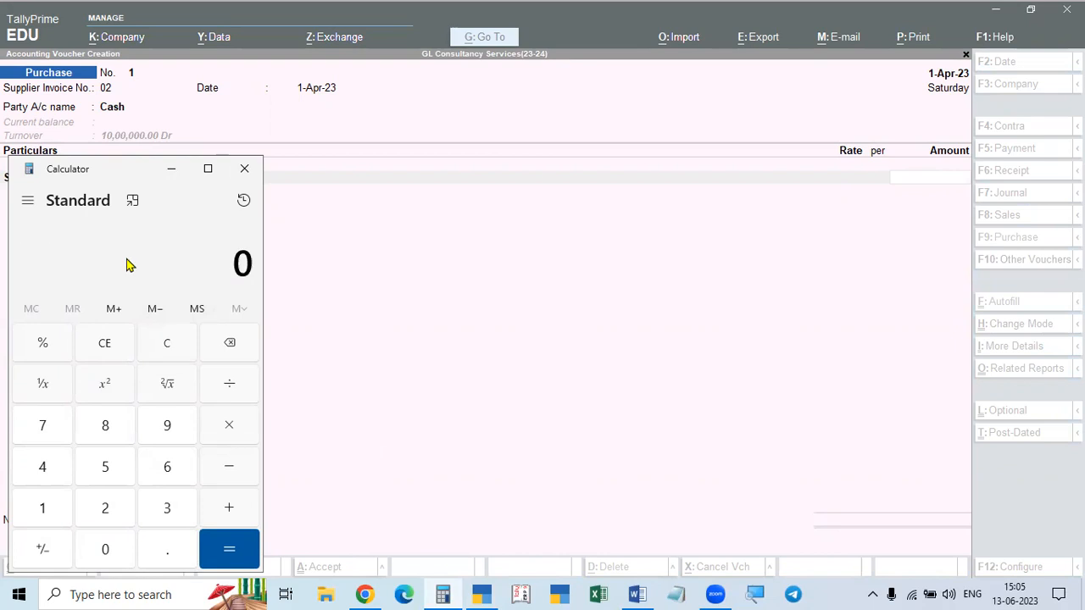
# Step: Demonstrate the GST-inclusive divisors 1.12, 1.28 and 1.05 in Calculator, contrasting 1.05 with 1.5 for the 5% rate
pyautogui.write('1.12')
pyautogui.press('Escape')
pyautogui.write('1.28')
pyautogui.press('Escape')
pyautogui.write('1.05')
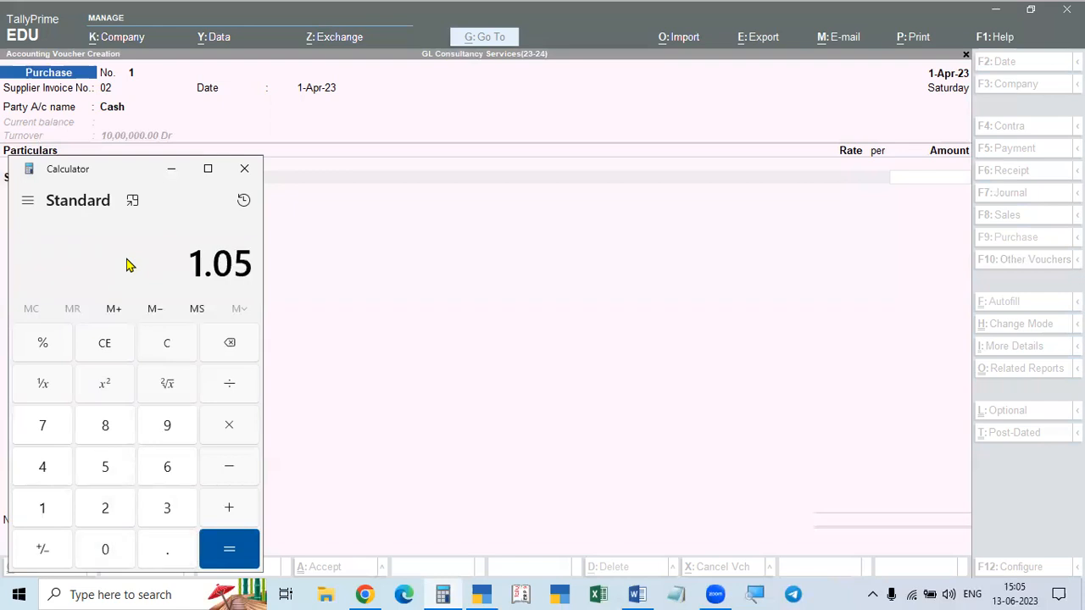
pyautogui.press('Escape')
pyautogui.write('1.5')
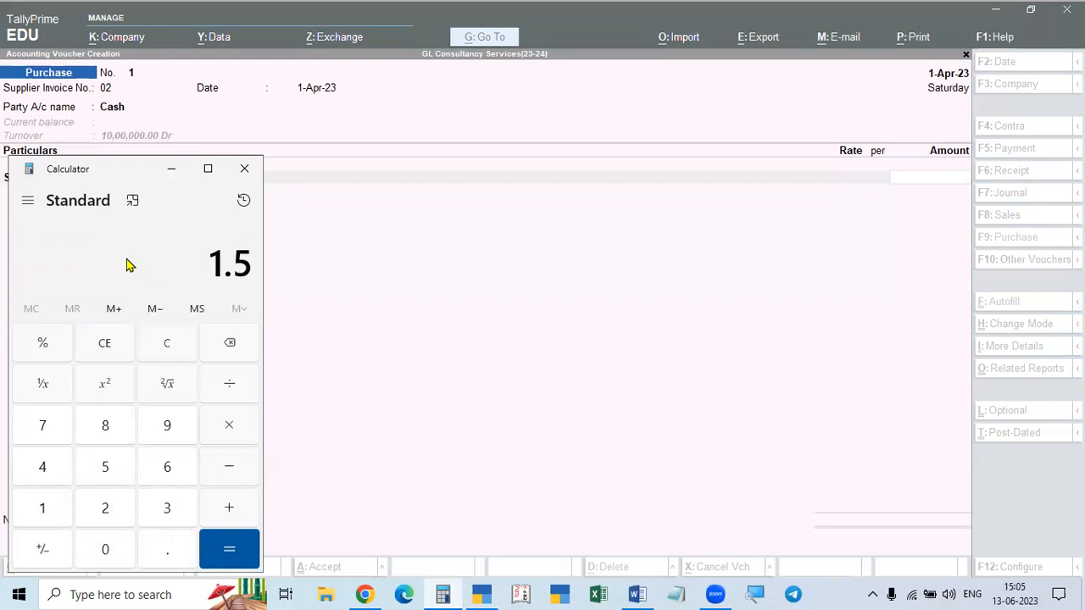
pyautogui.press('Escape')
pyautogui.write('1.05')
pyautogui.press('Escape')
# Step: Run through the divisors 1.12, 1.18 and 1.28 for the 12%, 18% and 28% rates, and close Calculator
pyautogui.write('1.0')
pyautogui.press('BackSpace')
pyautogui.write('12')
pyautogui.press('Return')
pyautogui.press('Escape')
pyautogui.write('1.1')
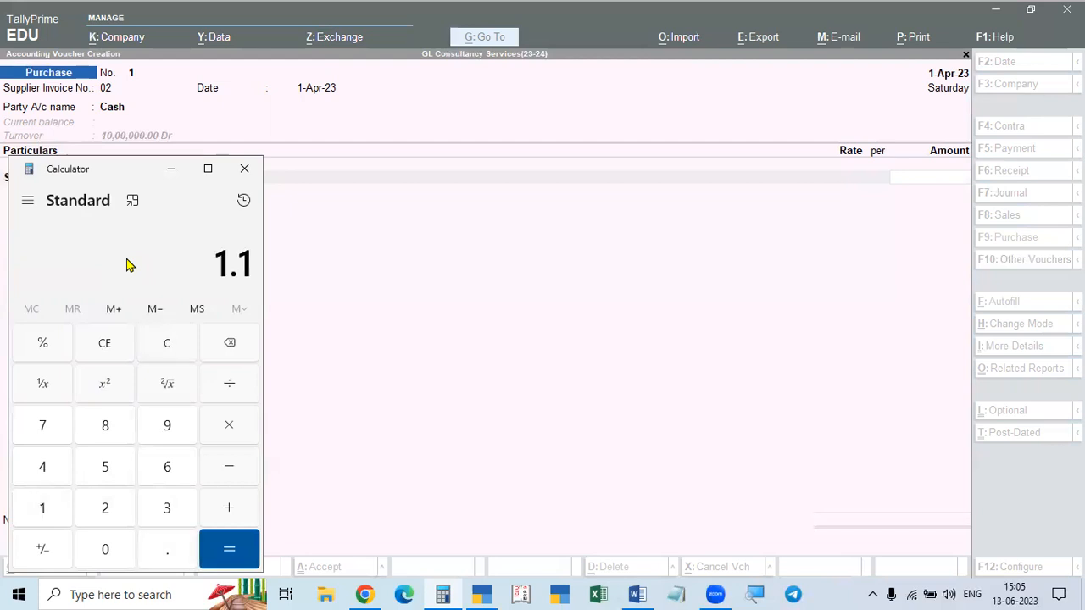
pyautogui.write('8')
pyautogui.press('Return')
pyautogui.press('Escape')
pyautogui.write('1.28')
pyautogui.press('Escape')
pyautogui.click(245, 168)
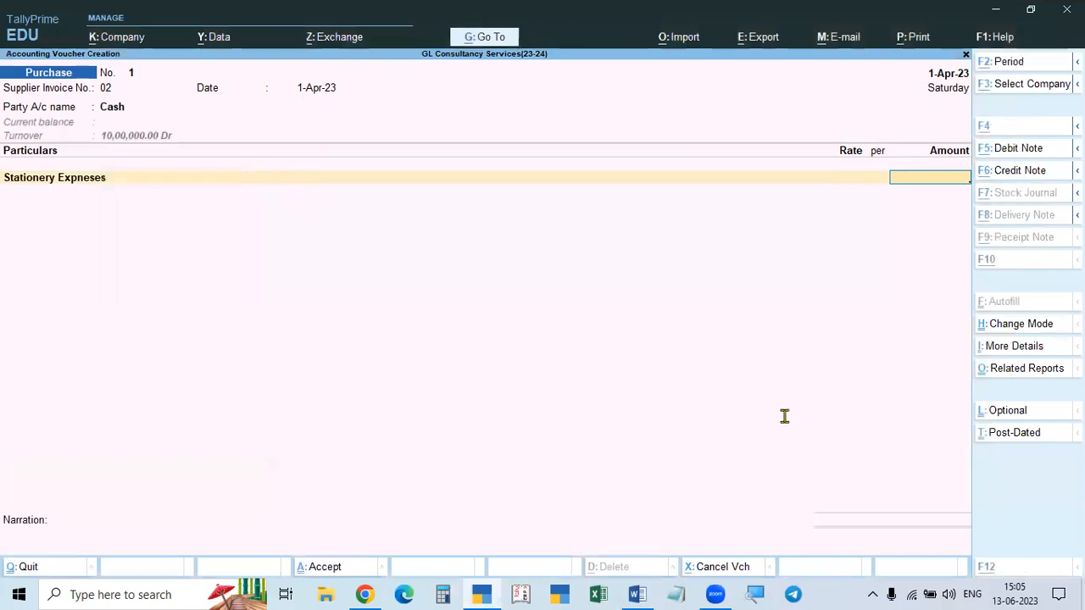
# Step: Recheck the purchase amount in the document, recalculate 1000 divided by 1.18 in Calculator, and return to the purchase voucher
pyautogui.hotkey('alt', 'Tab')
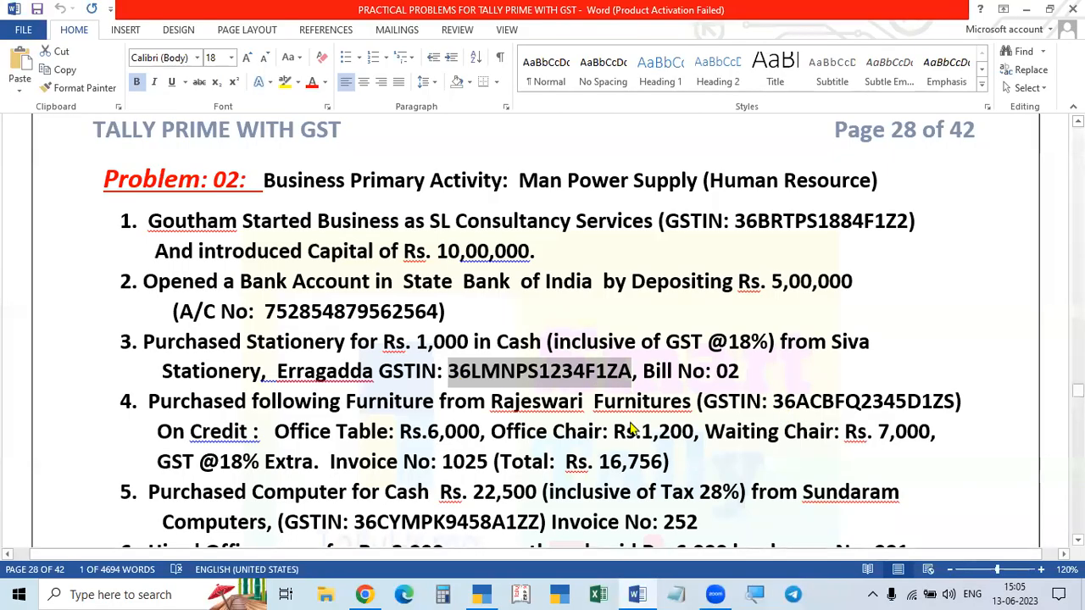
pyautogui.hotkey('alt', 'Tab')
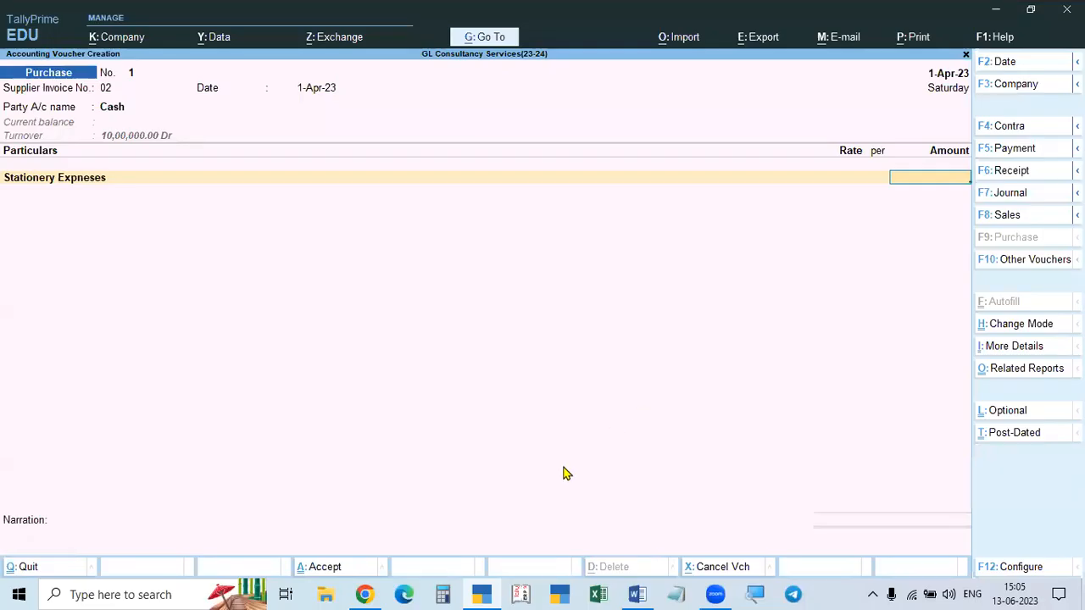
pyautogui.click(445, 593)
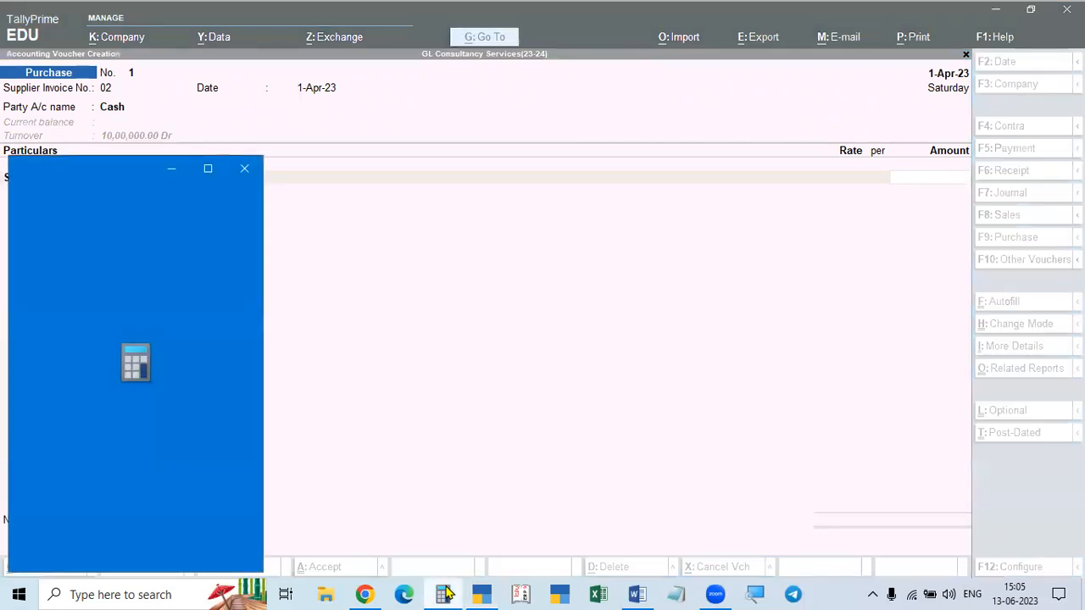
pyautogui.write('1000/1.18')
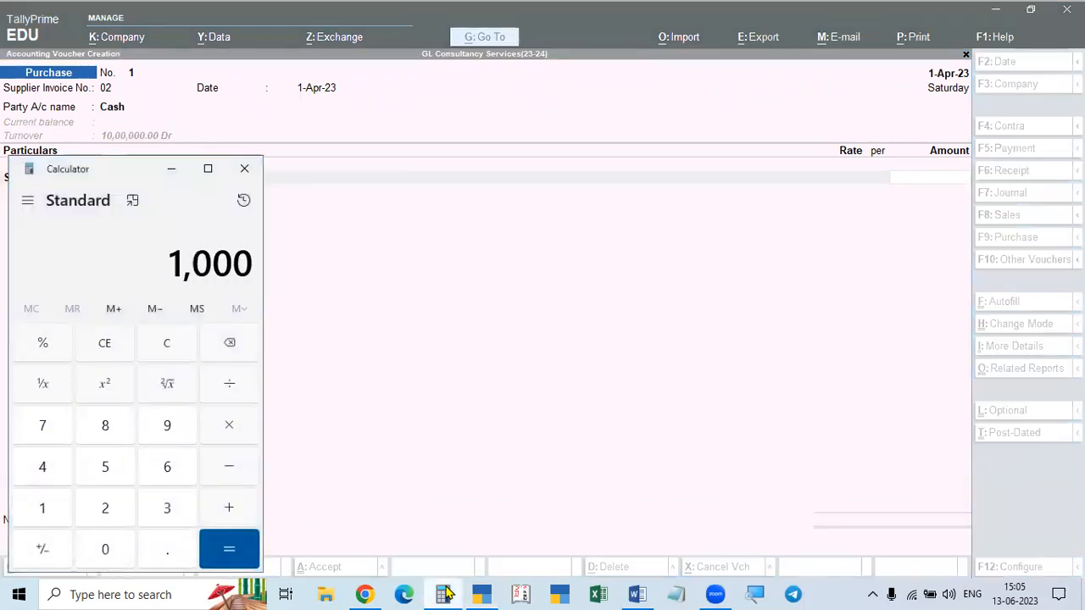
pyautogui.press('Return')
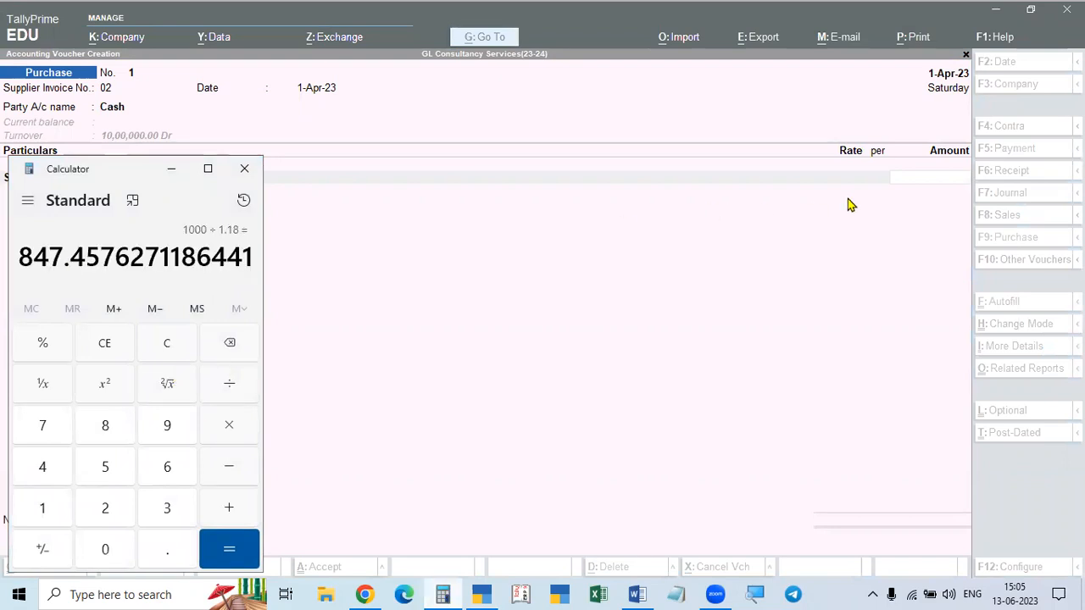
pyautogui.click(244, 170)
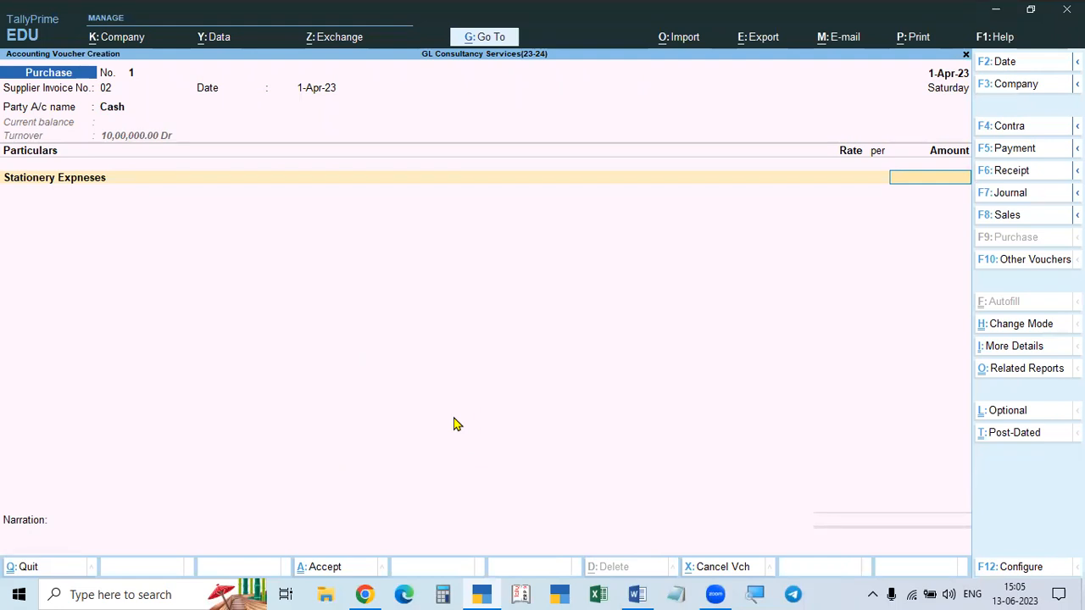
# Step: Try calculating 1000/1.18 in TallyPrime's built-in calculator for the empty stationery amount, and close the calculator
pyautogui.hotkey('ctrl', 'n')
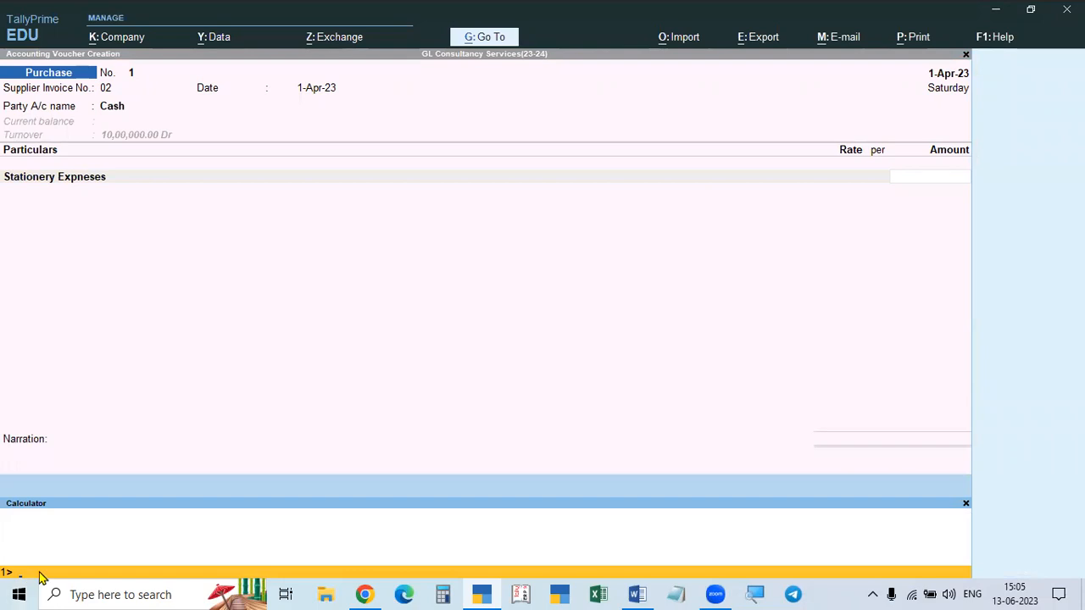
pyautogui.write('1000/1.18')
pyautogui.press('Return')
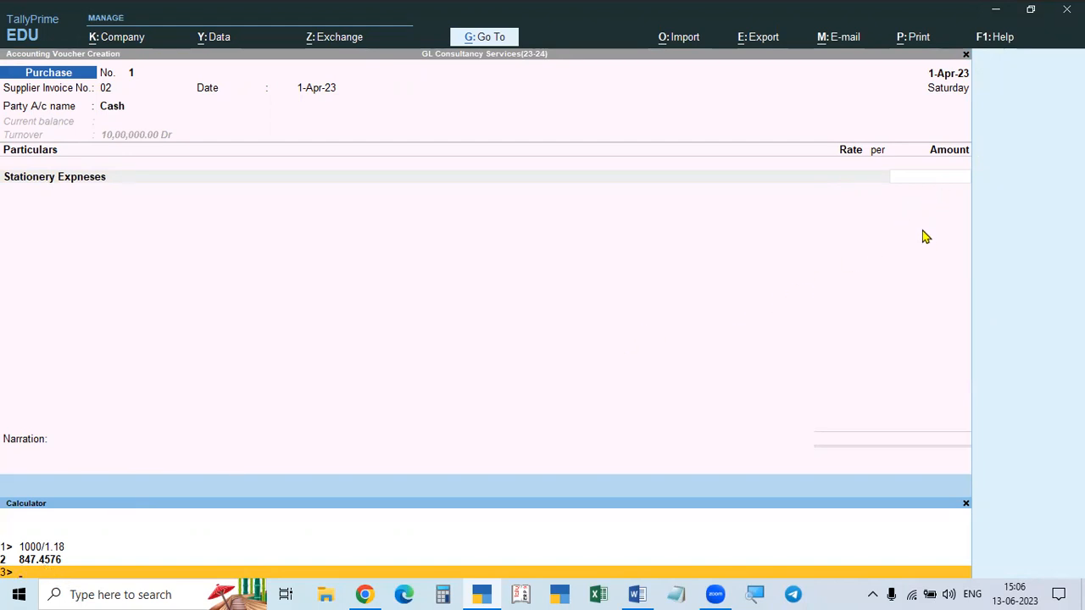
pyautogui.click(933, 173)
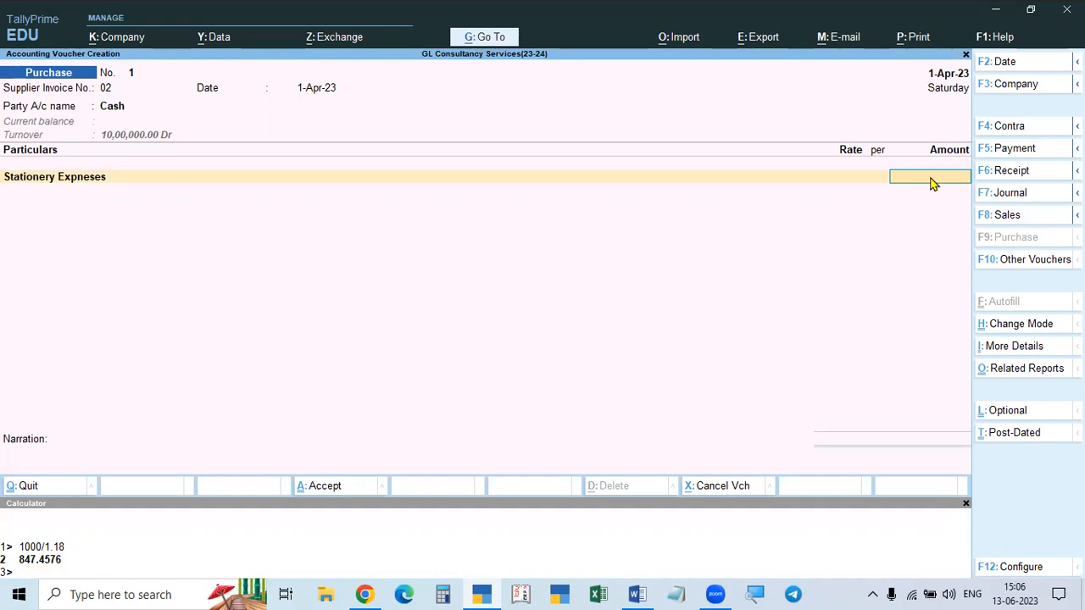
pyautogui.press('alt')
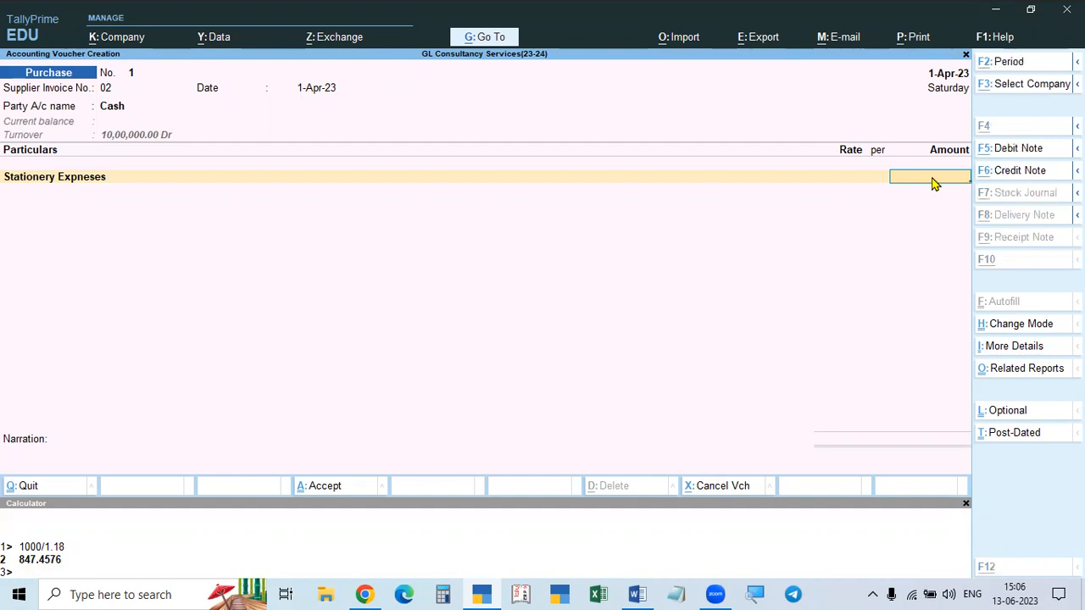
pyautogui.click(965, 504)
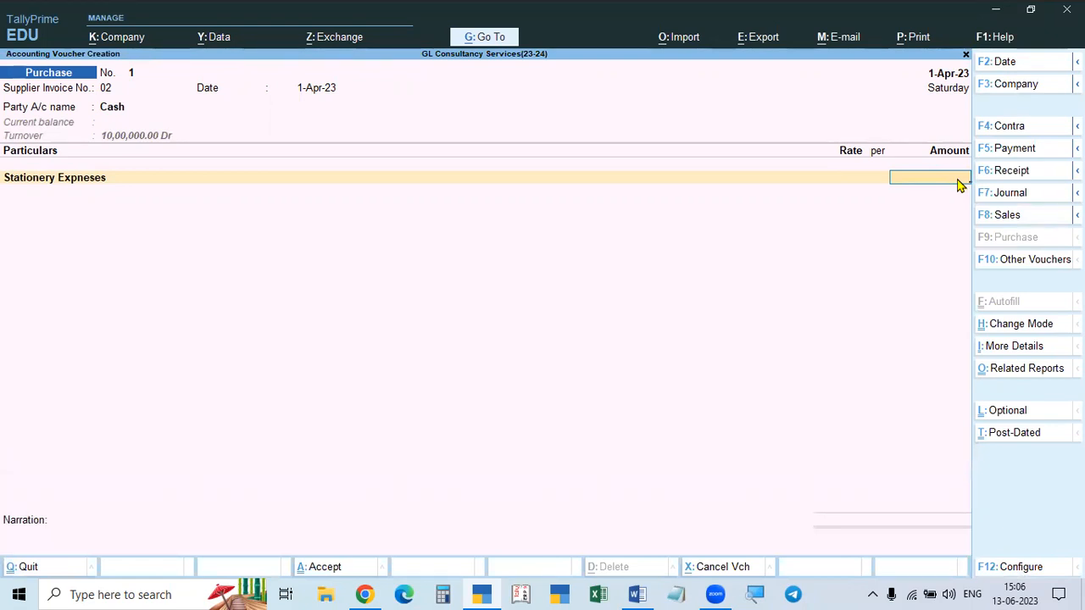
# Step: Fill the Stationery Expneses amount by calculating 1000/1.18 in the built-in calculator, and accept the tax classification details
pyautogui.press('ctrl')
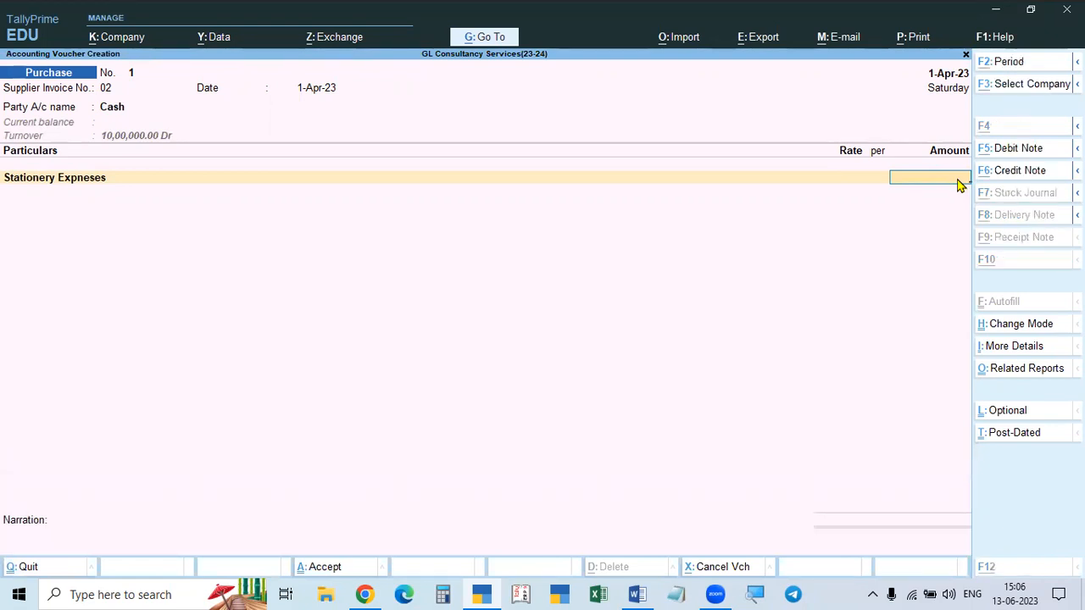
pyautogui.hotkey('ctrl', 'n')
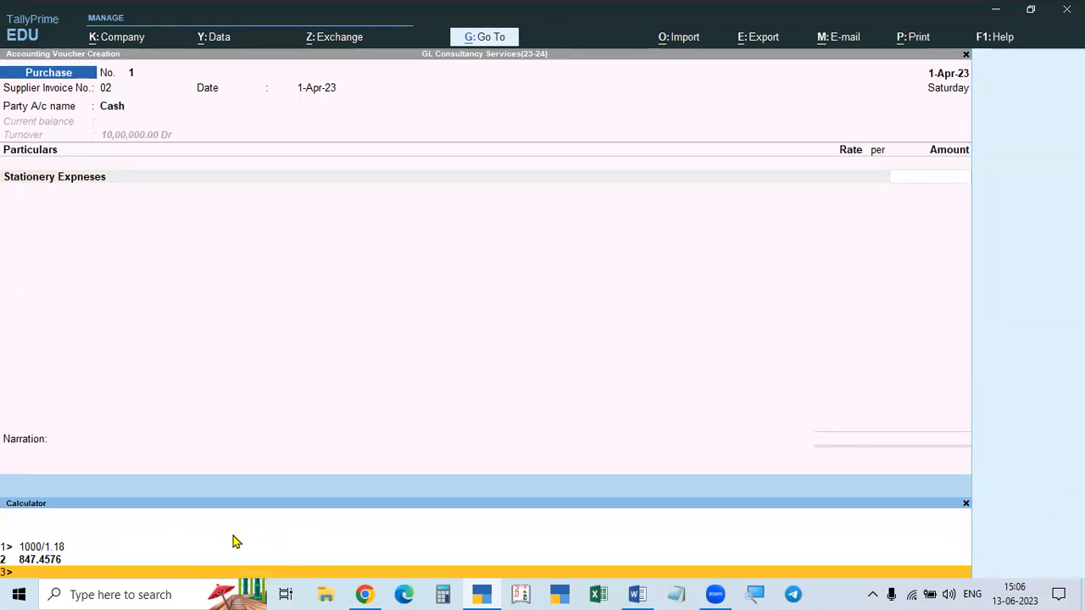
pyautogui.write('1000/1.18')
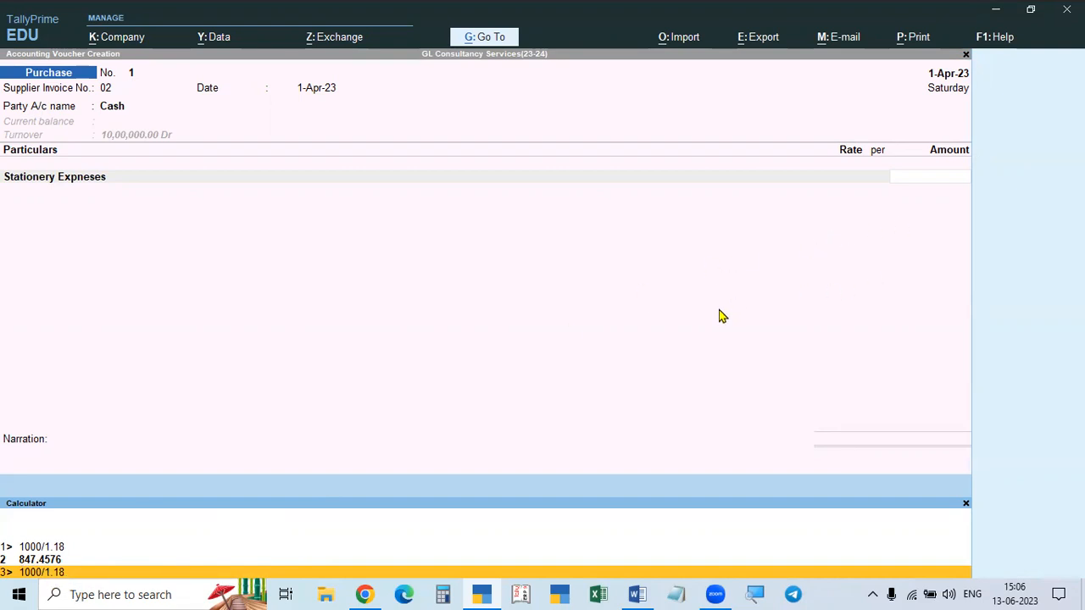
pyautogui.press('Return')
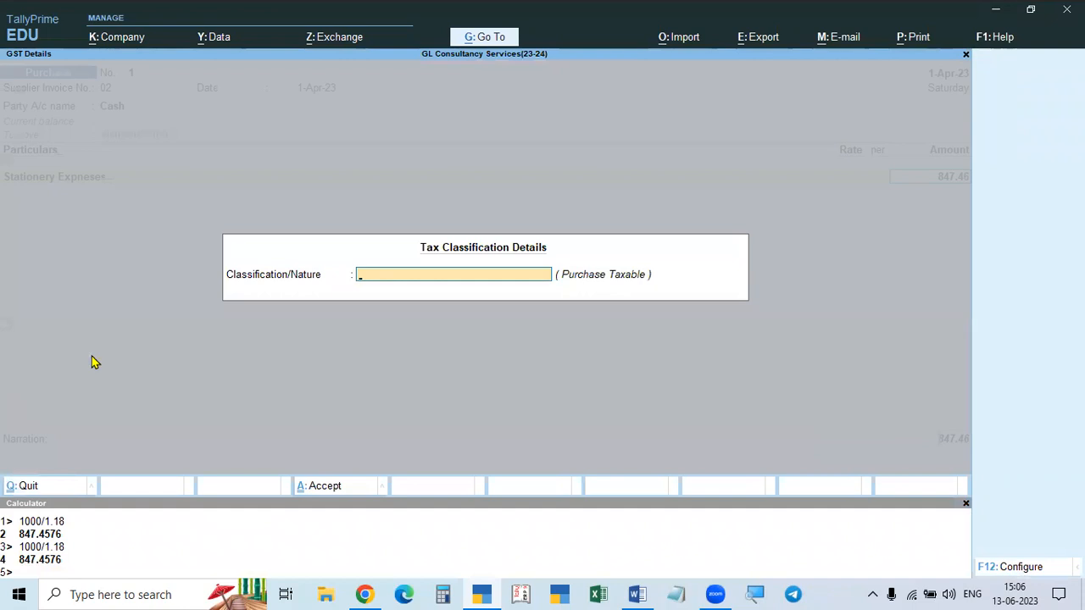
pyautogui.press('Return')
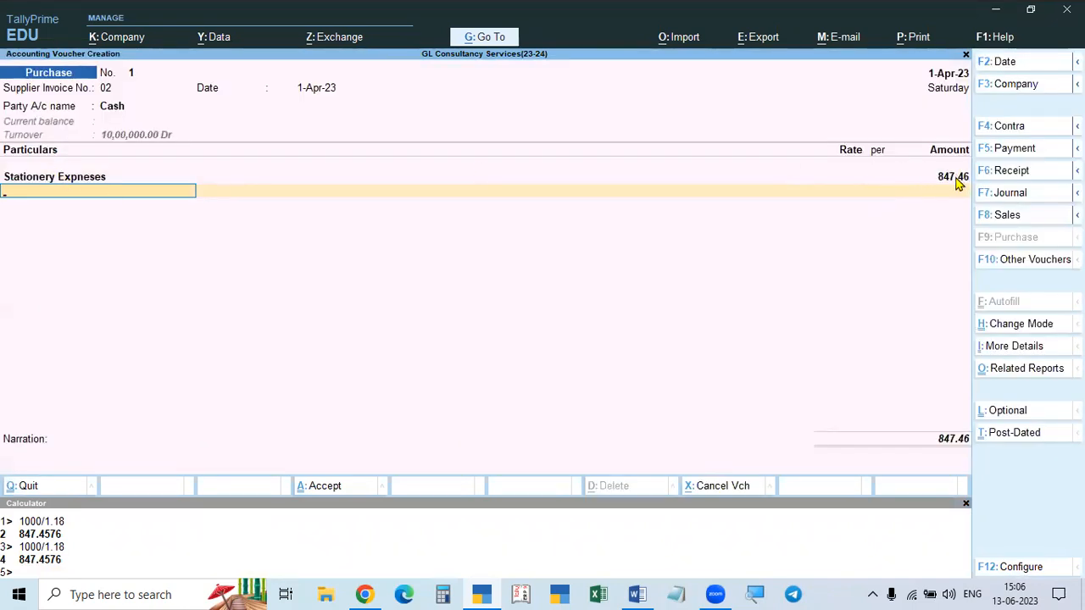
# Step: Cross-check the stationery amount by computing 1000 ÷ 1.18 in Windows Calculator, and return to the purchase voucher
pyautogui.click(449, 594)
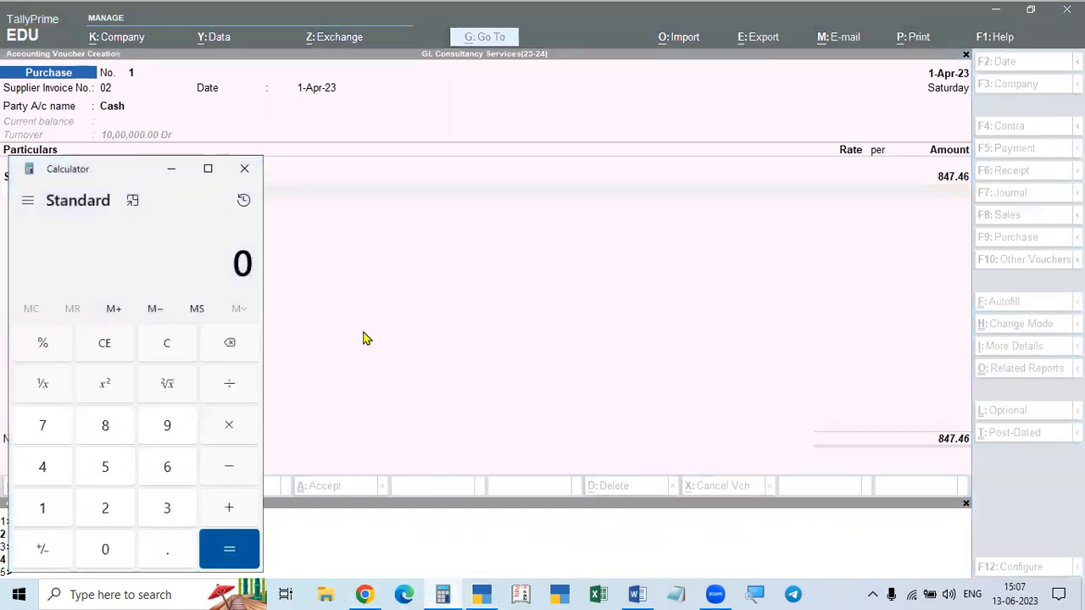
pyautogui.write('1000/1')
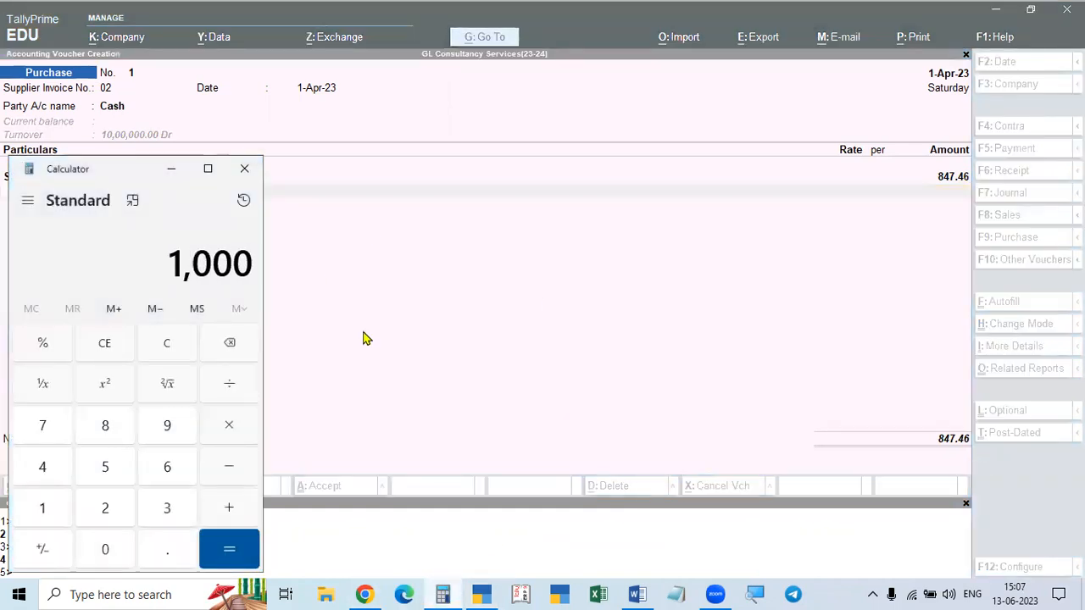
pyautogui.write('.18')
pyautogui.press('Return')
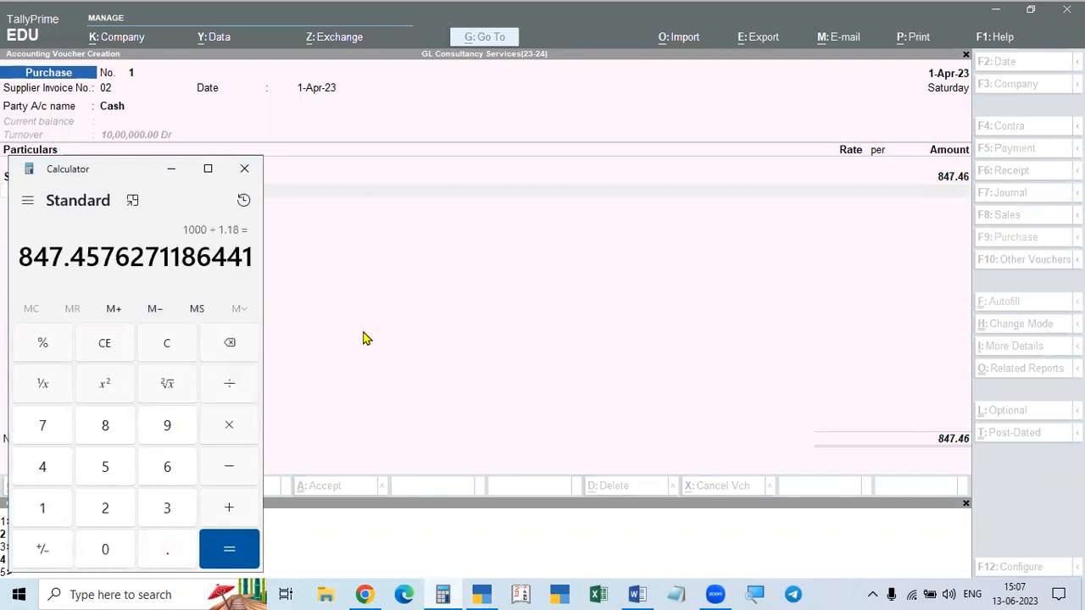
pyautogui.press('Escape')
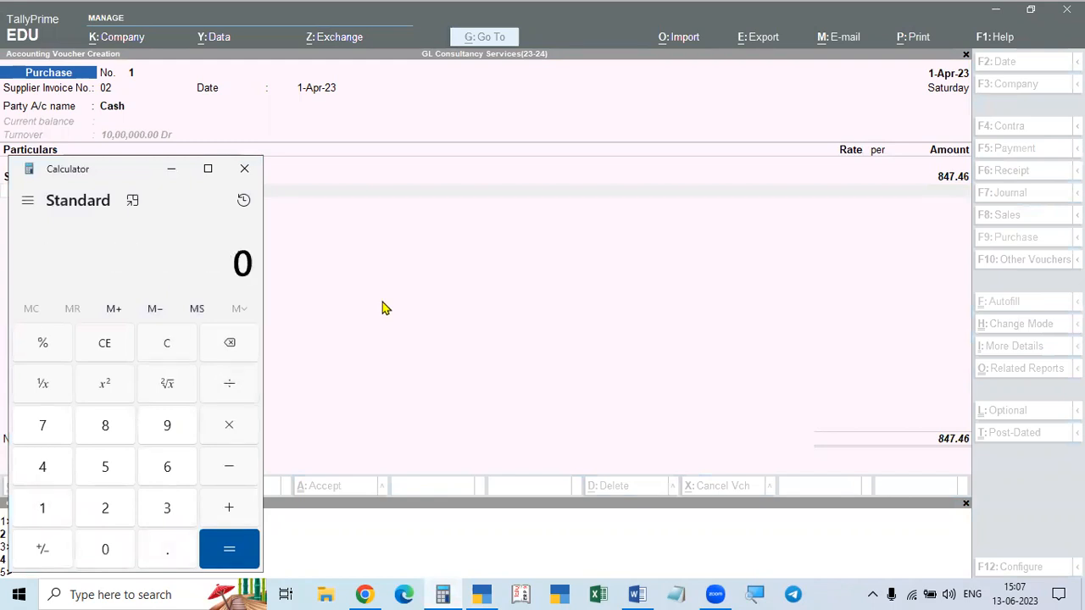
pyautogui.click(248, 170)
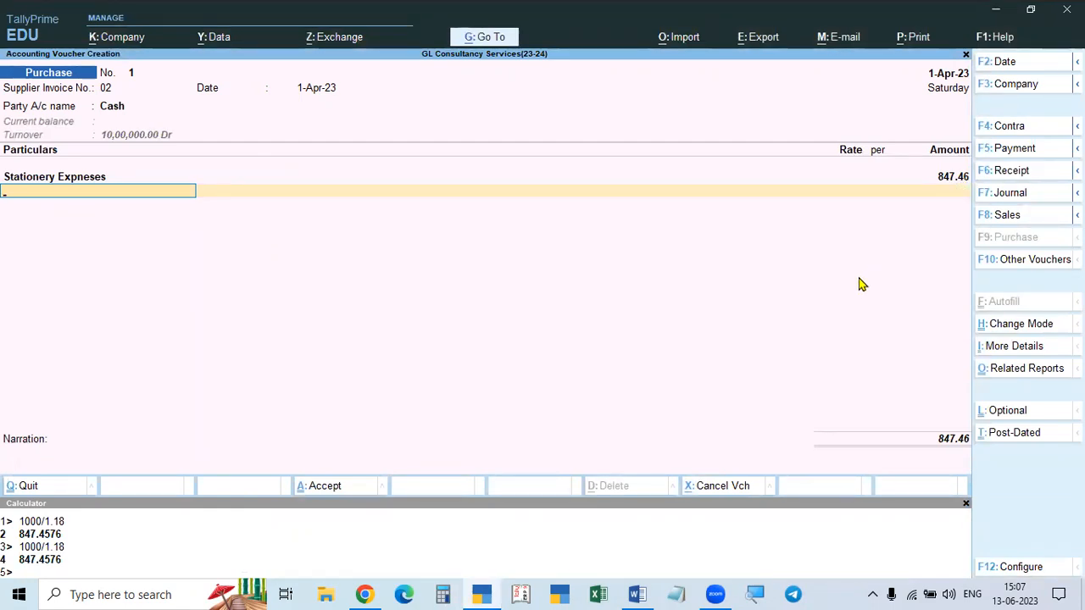
# Step: Revisit the stationery amount, show the built-in calculator again, close it, and reconfirm the Not Applicable tax classification
pyautogui.click(966, 504)
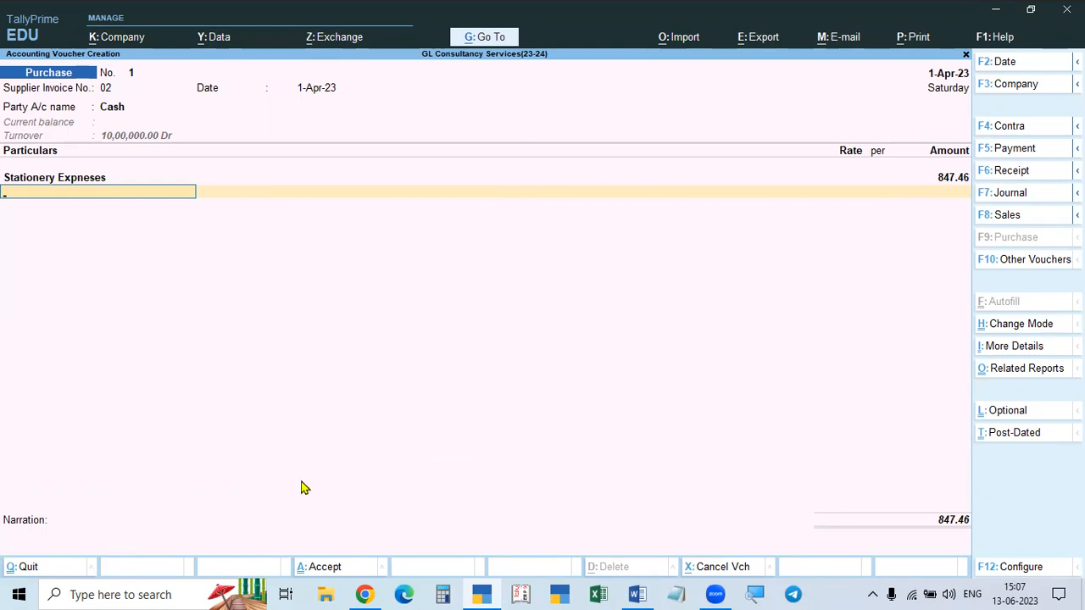
pyautogui.click(951, 178)
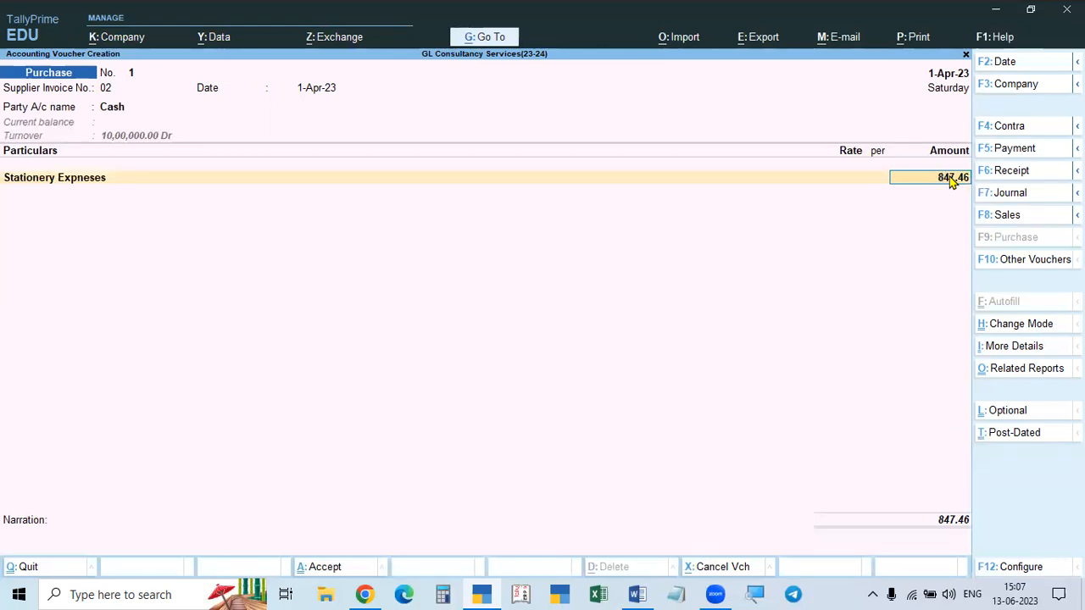
pyautogui.hotkey('ctrl', 'n')
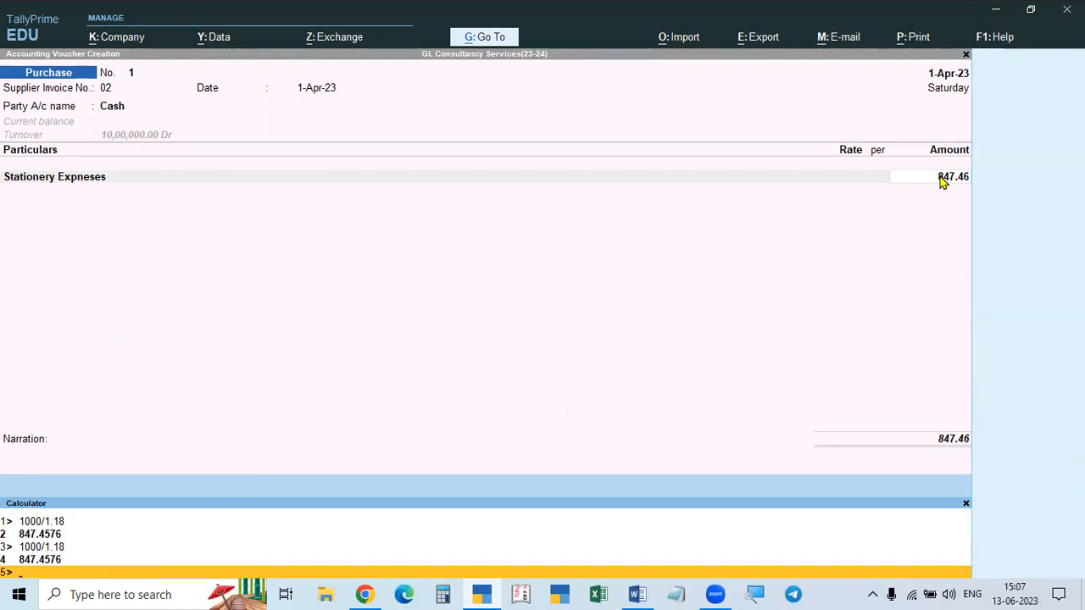
pyautogui.click(967, 503)
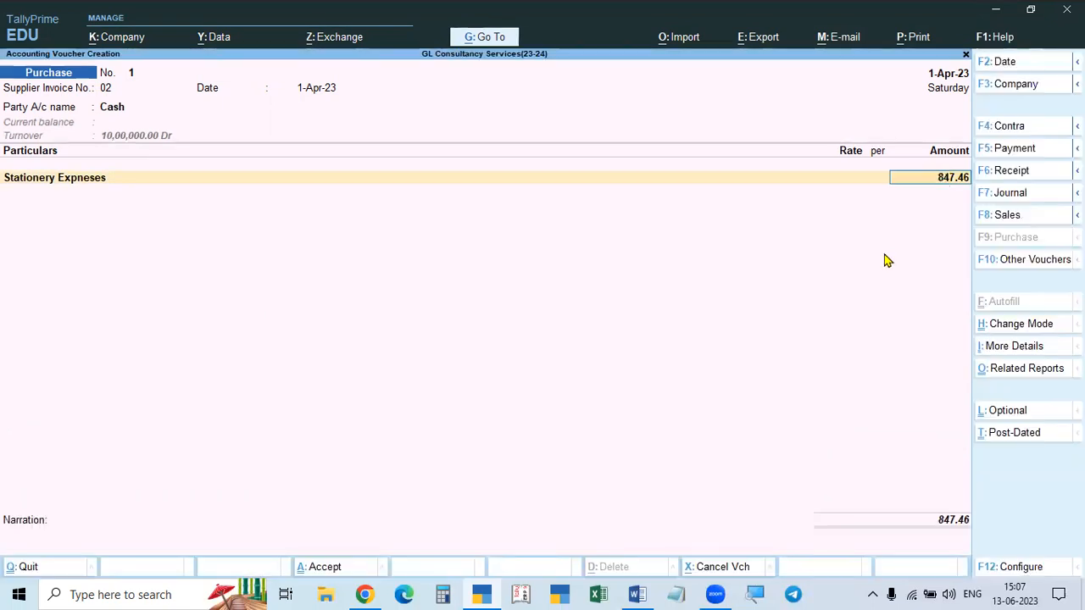
pyautogui.press('Return')
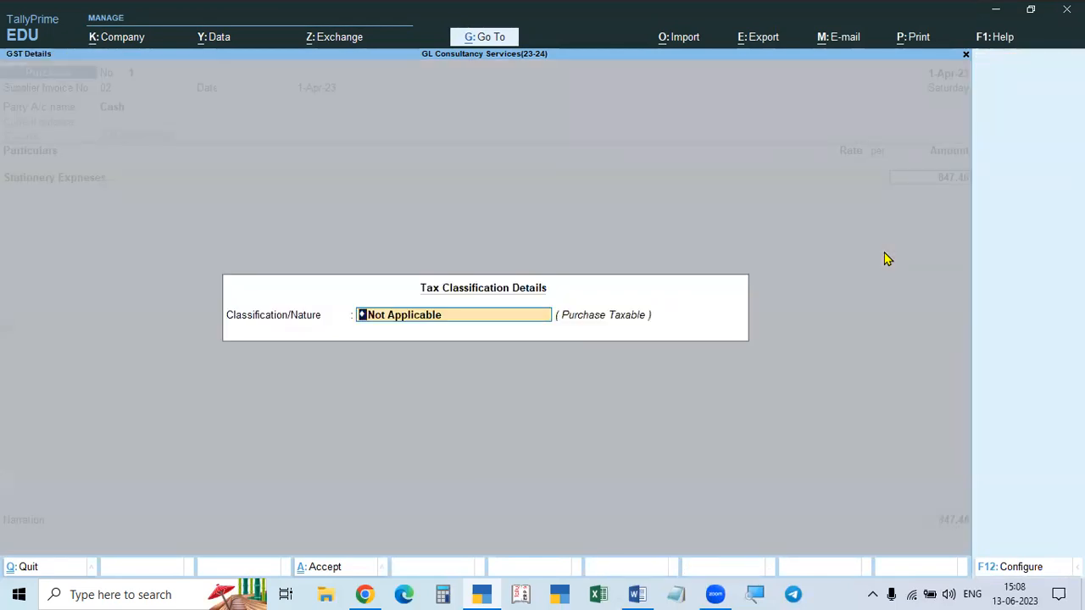
pyautogui.press('Return')
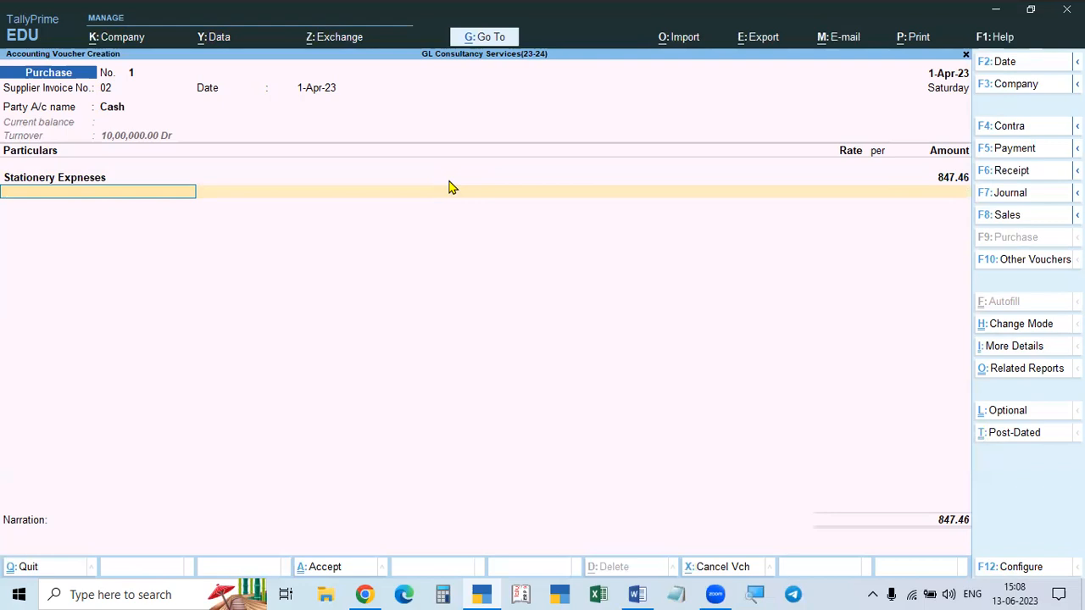
# Step: Add the CGST ledger to the purchase voucher, review its ledger details, and accept its auto-calculated amount
pyautogui.hotkey('alt', 'Tab')
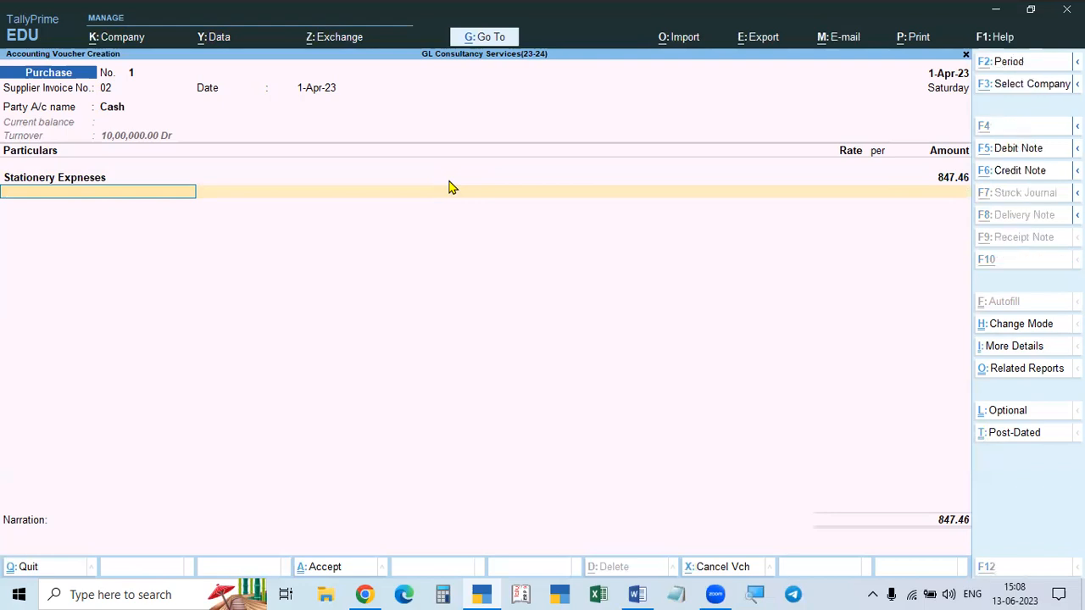
pyautogui.hotkey('alt', 'Tab')
pyautogui.write('Cgst')
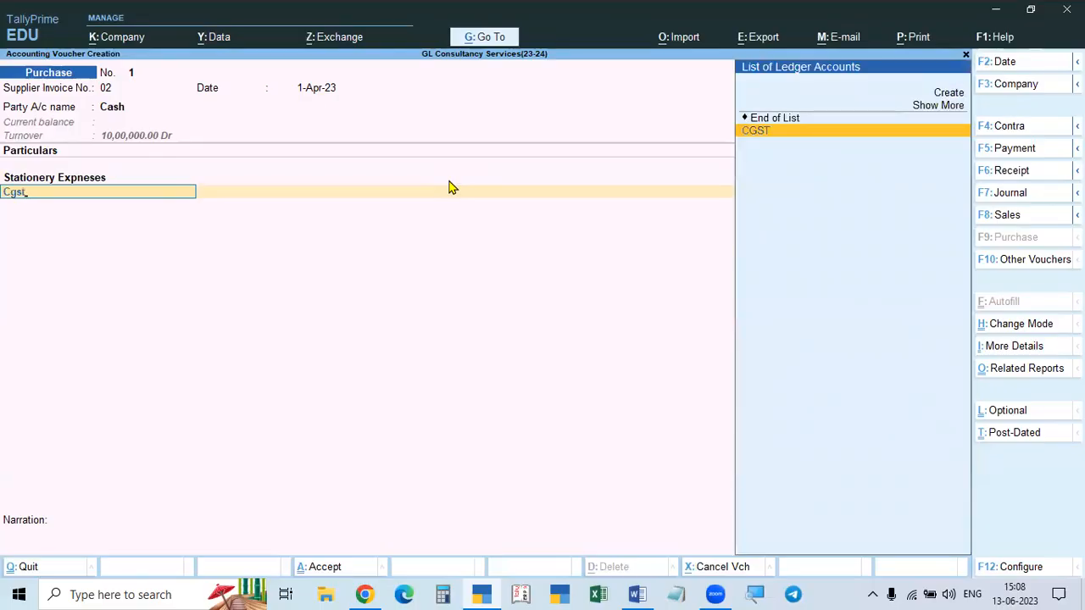
pyautogui.press('Return')
pyautogui.press('Escape')
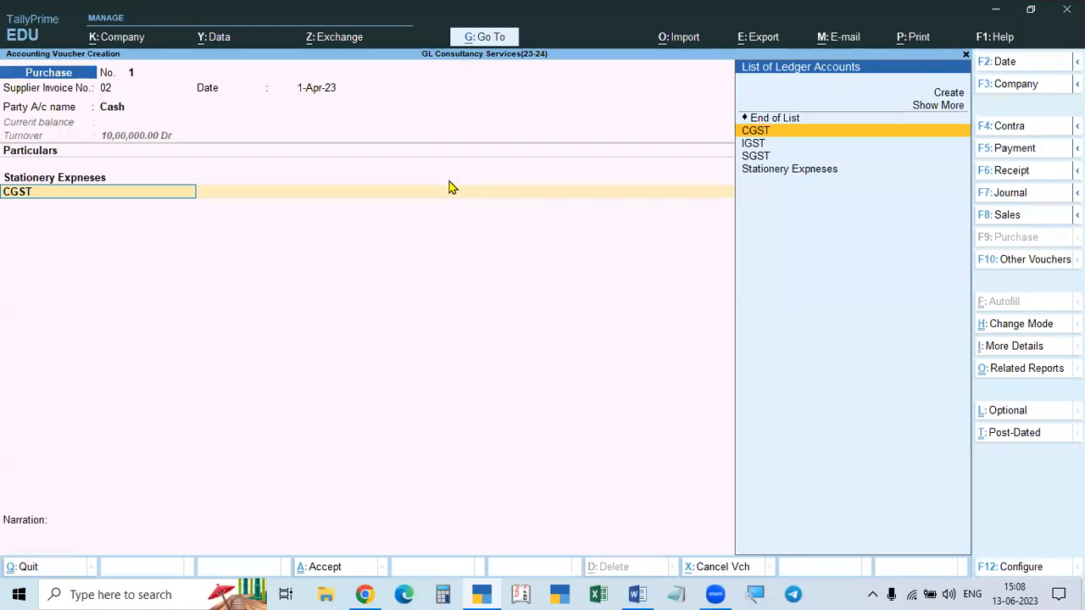
pyautogui.hotkey('ctrl', 'Return')
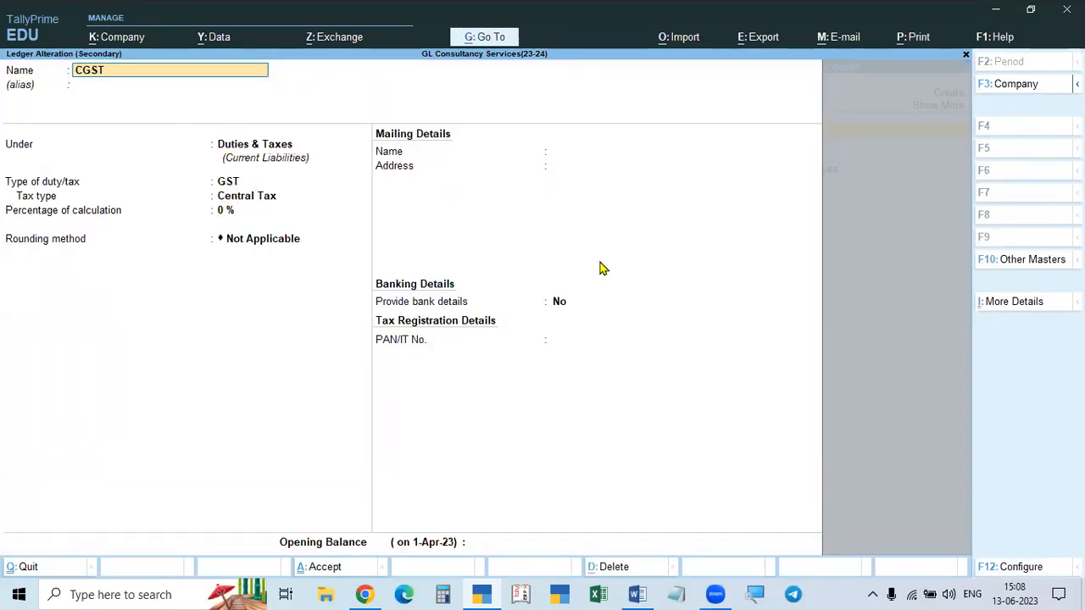
pyautogui.press('ctrl')
pyautogui.hotkey('ctrl', 'a')
pyautogui.press('Return')
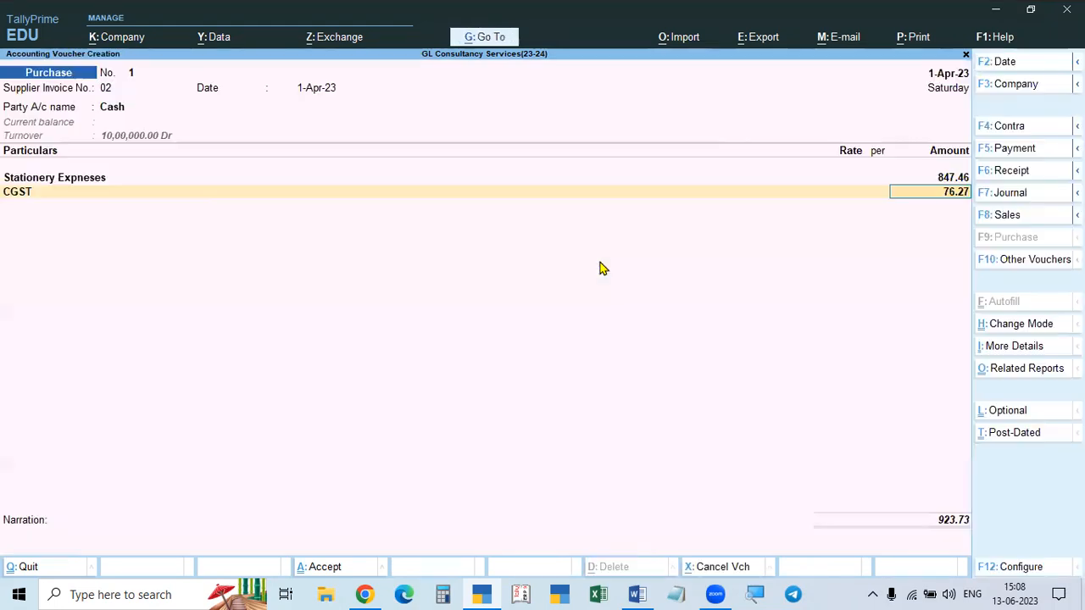
pyautogui.press('Return')
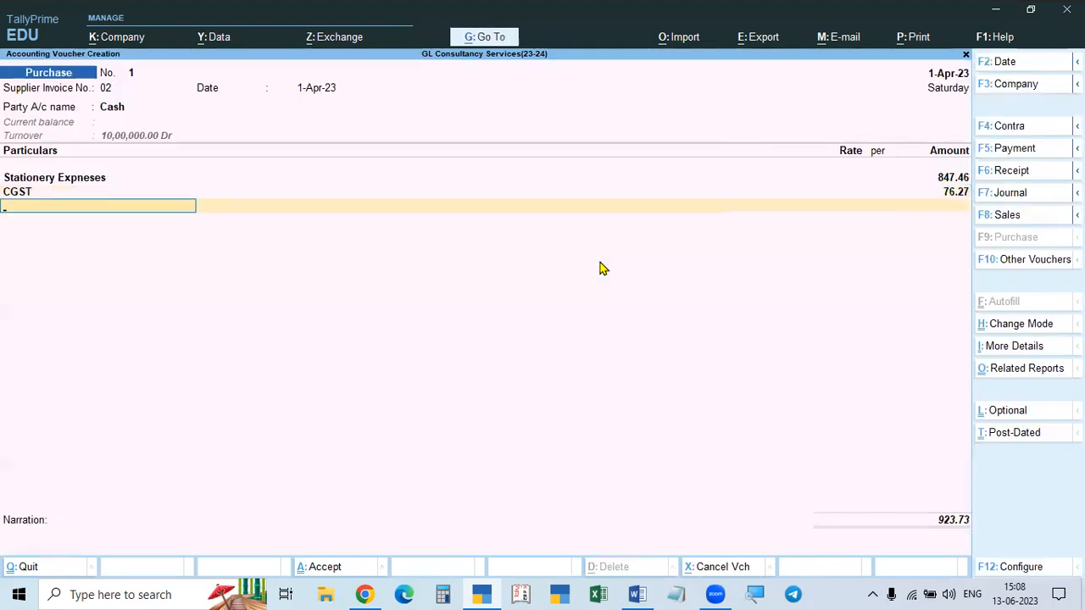
# Step: Add the SGST ledger beneath CGST, check its State Tax ledger details, and leave its description blank
pyautogui.write('sgst')
pyautogui.press('Return')
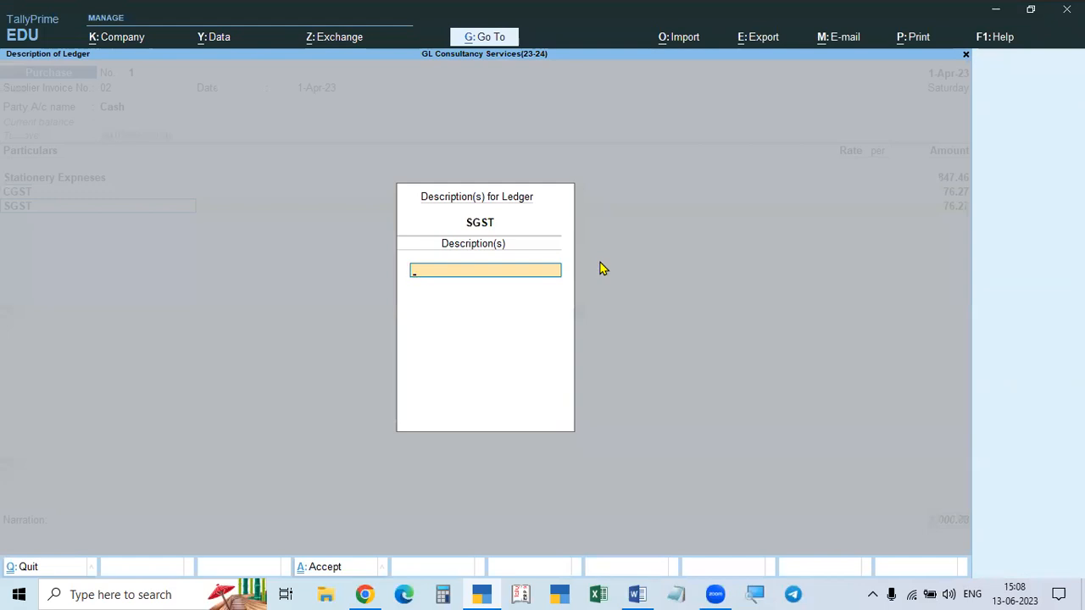
pyautogui.press('Escape')
pyautogui.press('ctrl')
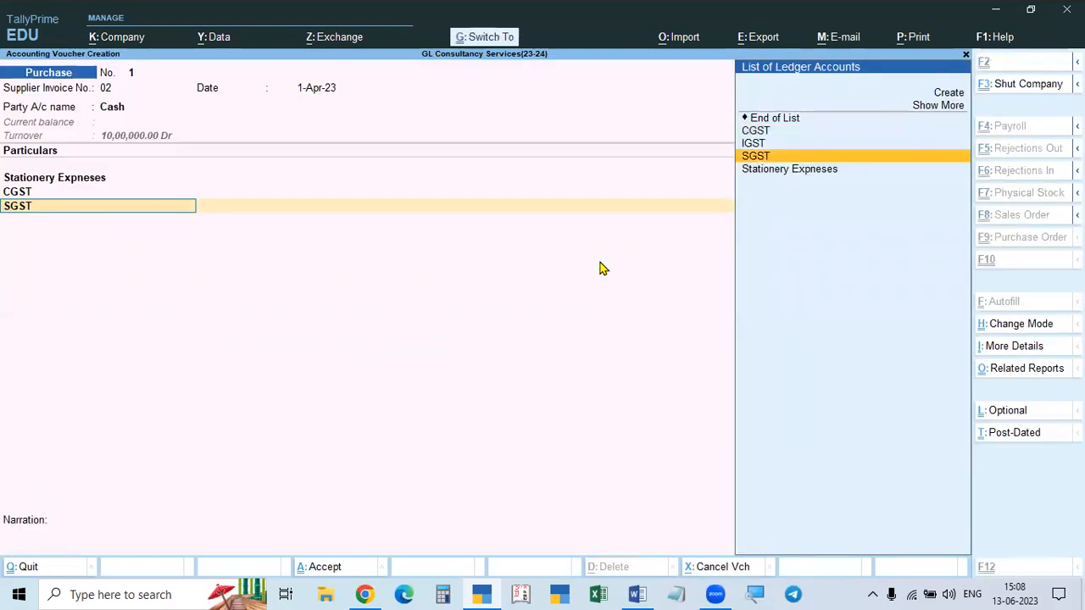
pyautogui.hotkey('ctrl', 'Return')
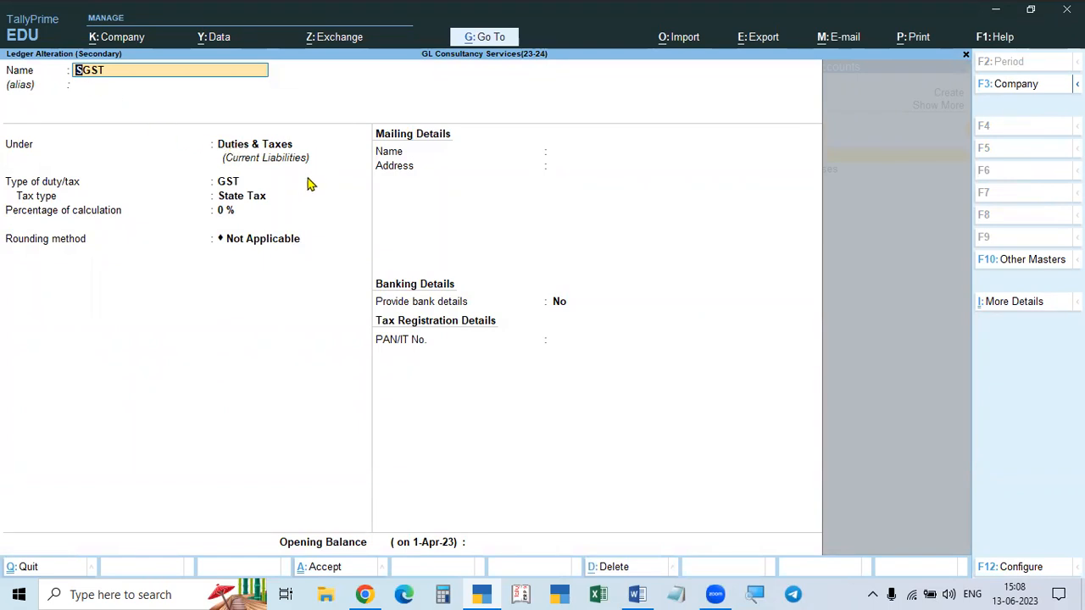
pyautogui.press('ctrl')
pyautogui.hotkey('ctrl', 'a')
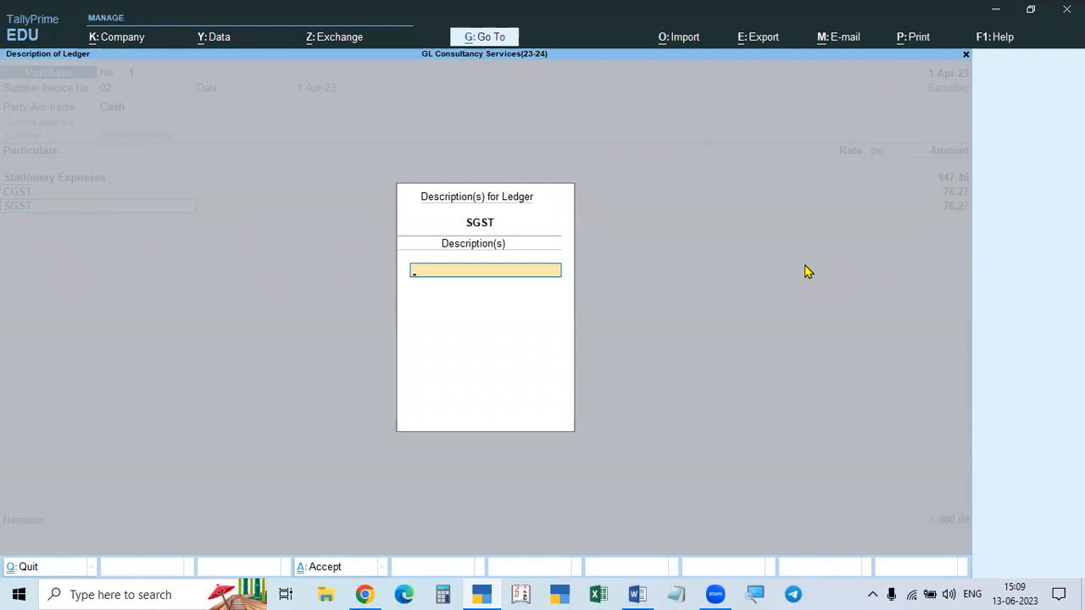
pyautogui.press('Return')
pyautogui.press('Return')
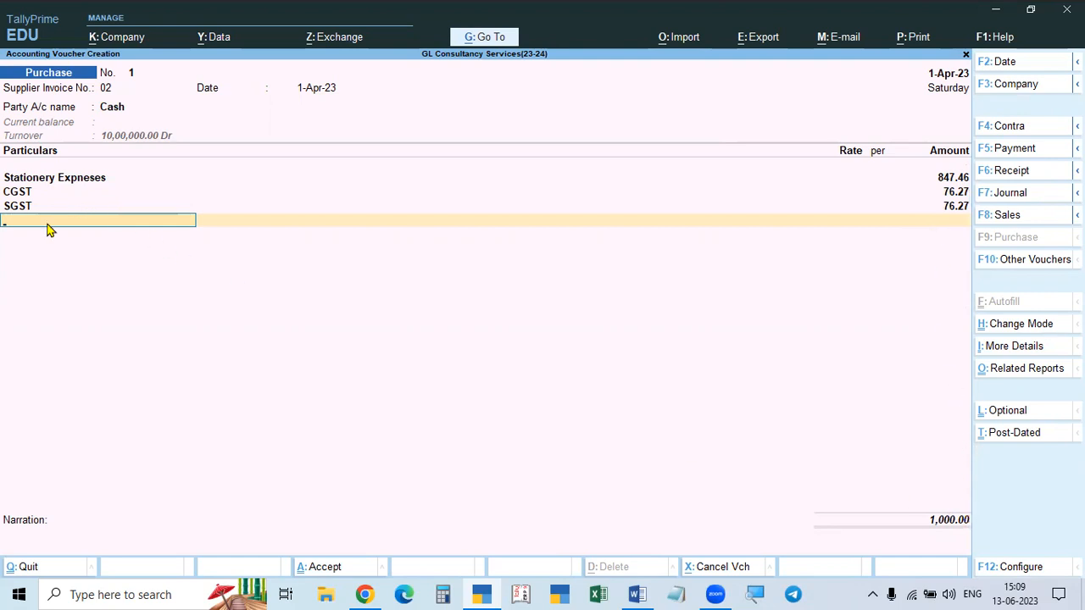
# Step: End the voucher's ledger entries after SGST and move on to the voucher total
pyautogui.write('R')
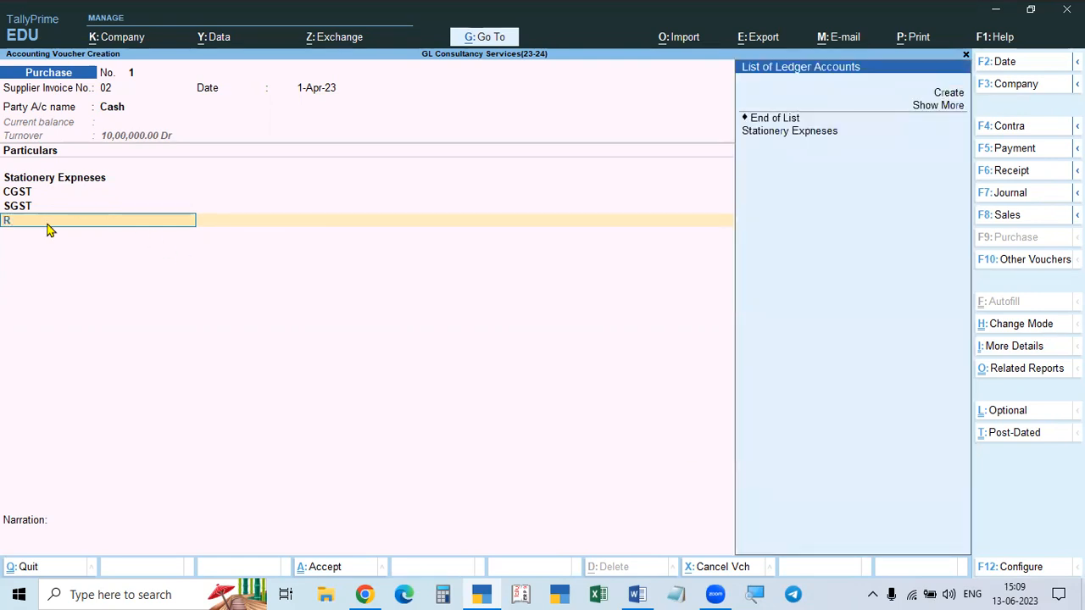
pyautogui.press('BackSpace')
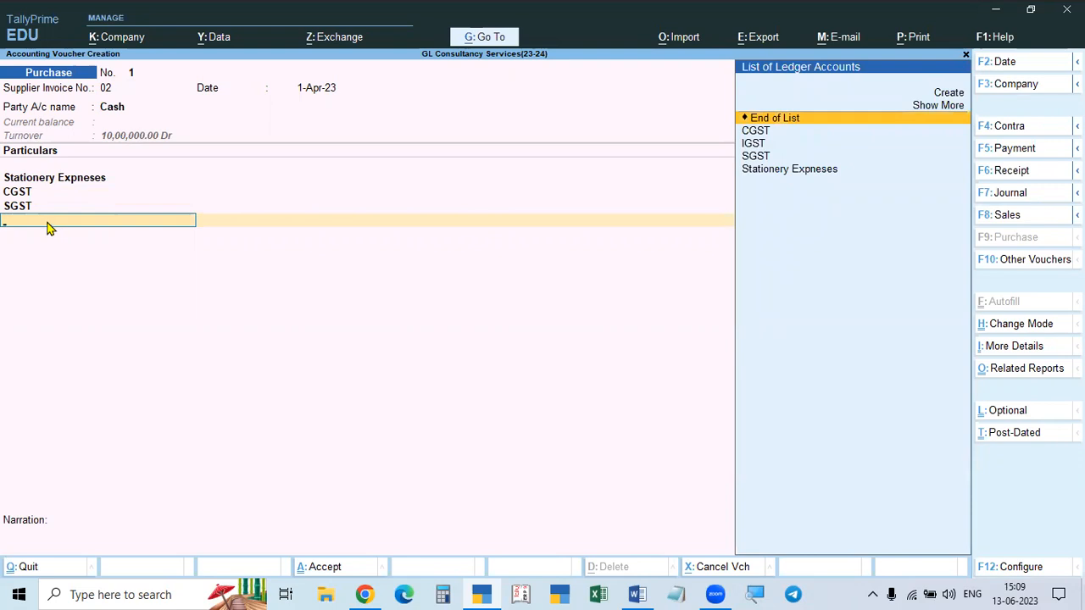
pyautogui.press('Return')
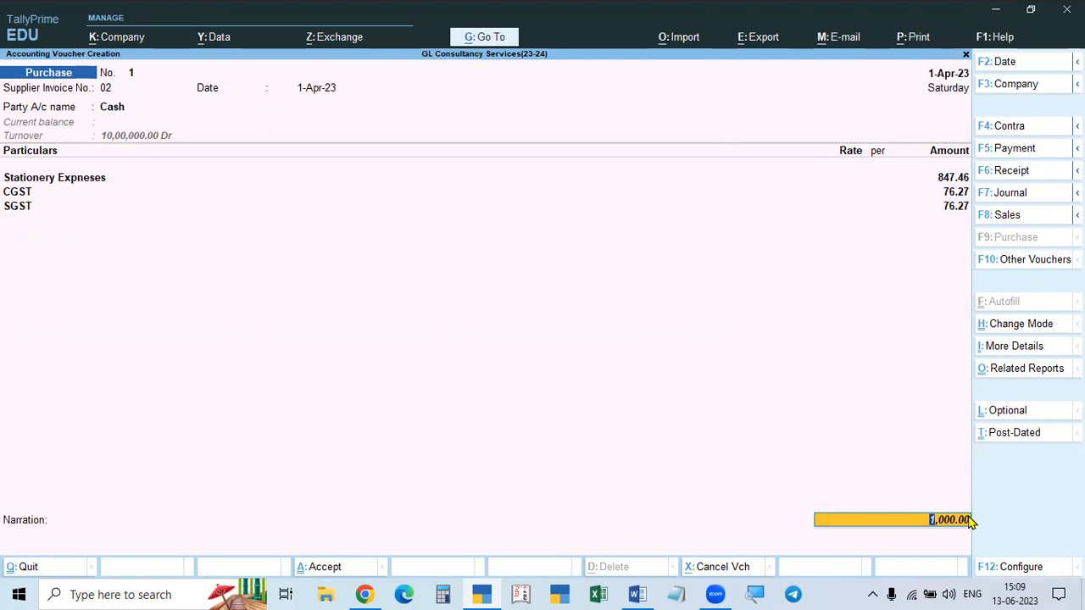
# Step: Accept the voucher total, leave the narration blank, and save the cash stationery purchase voucher
pyautogui.press('Return')
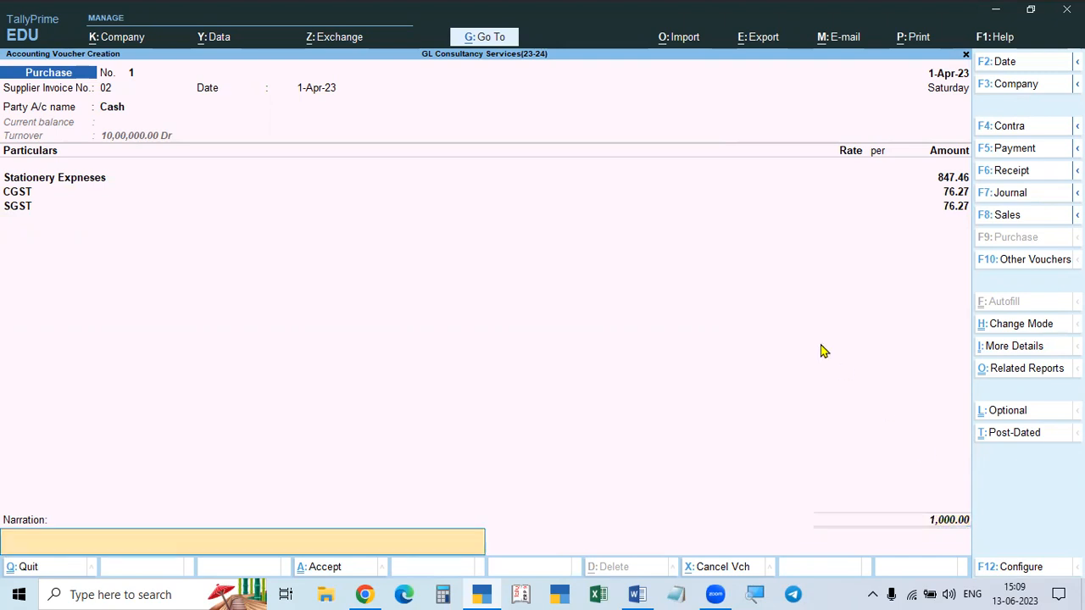
pyautogui.press('Return')
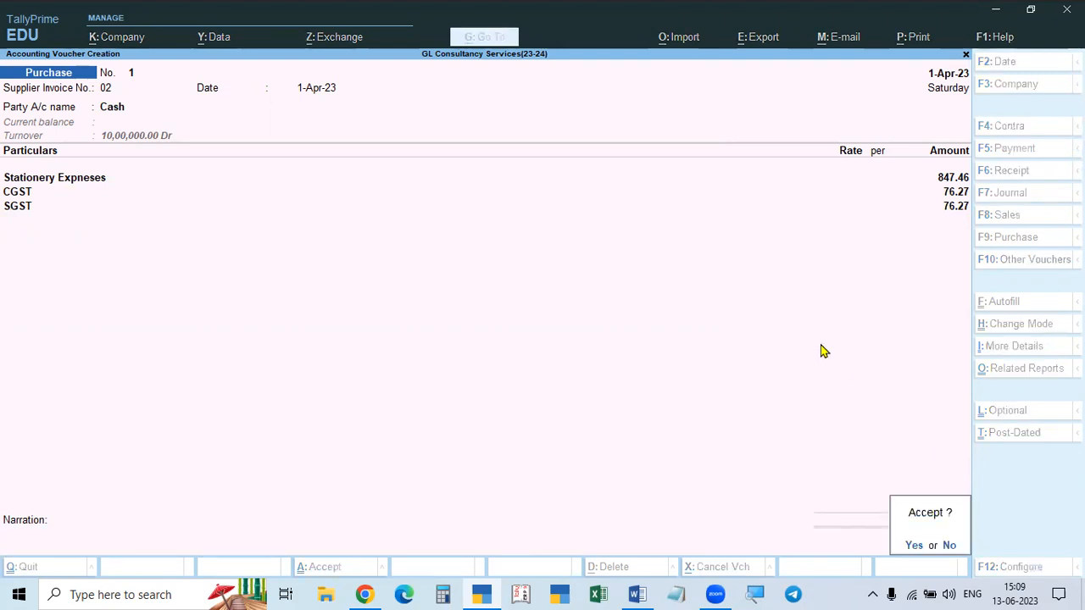
pyautogui.press('Return')
# Step: Reopen the saved stationery purchase, compare its Cash party with transaction 3 in the Word document, and quit without saving changes
pyautogui.hotkey('alt', 'Tab')
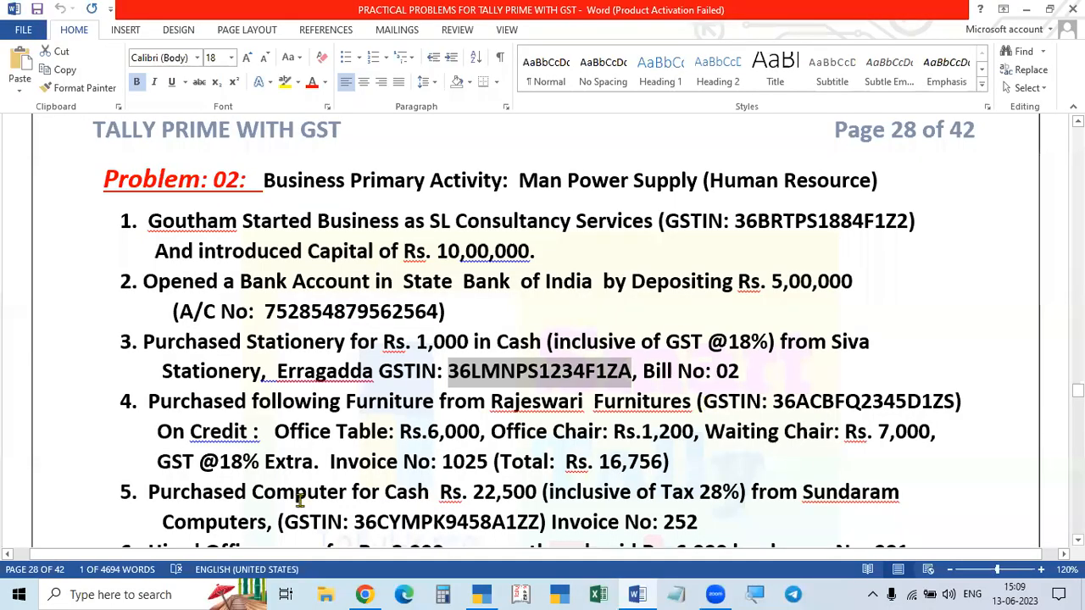
pyautogui.scroll(-1, 301, 503)
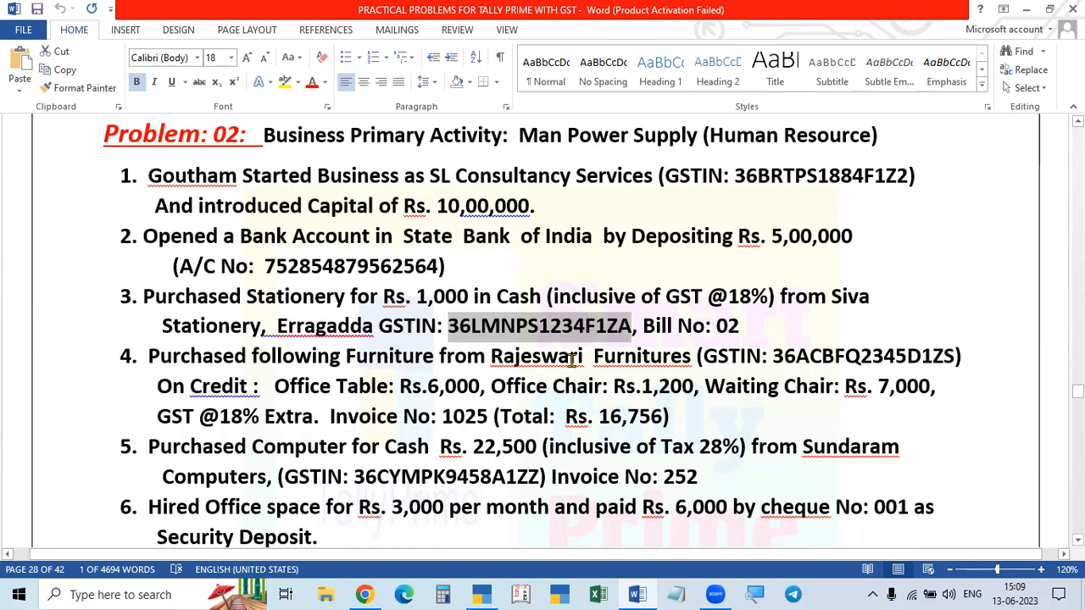
pyautogui.click(540, 301)
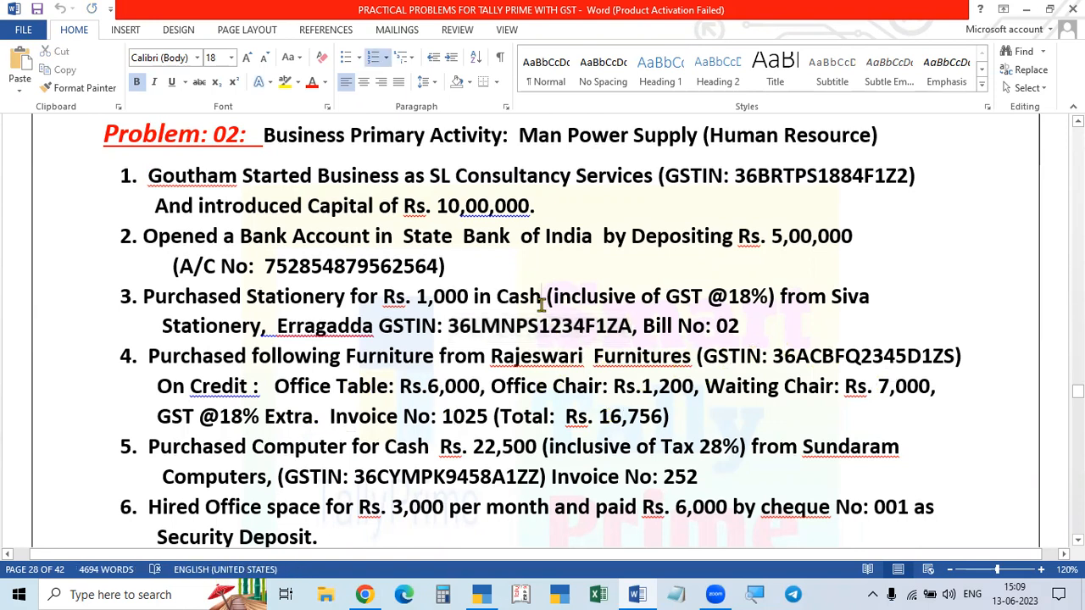
pyautogui.hotkey('alt', 'Tab')
pyautogui.press('pageup')
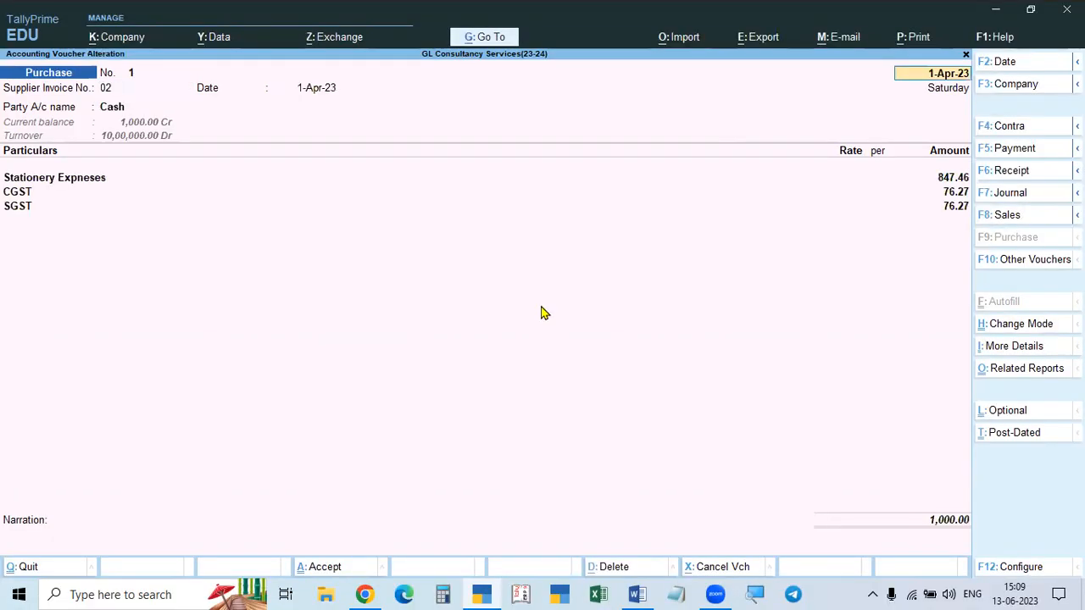
pyautogui.click(111, 113)
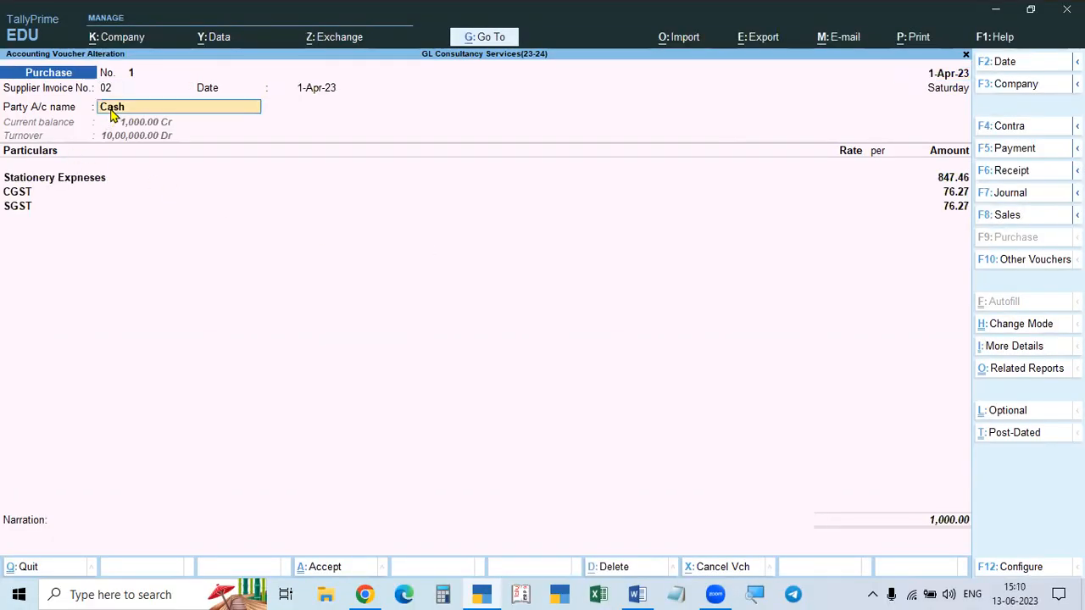
pyautogui.hotkey('alt', 'Tab')
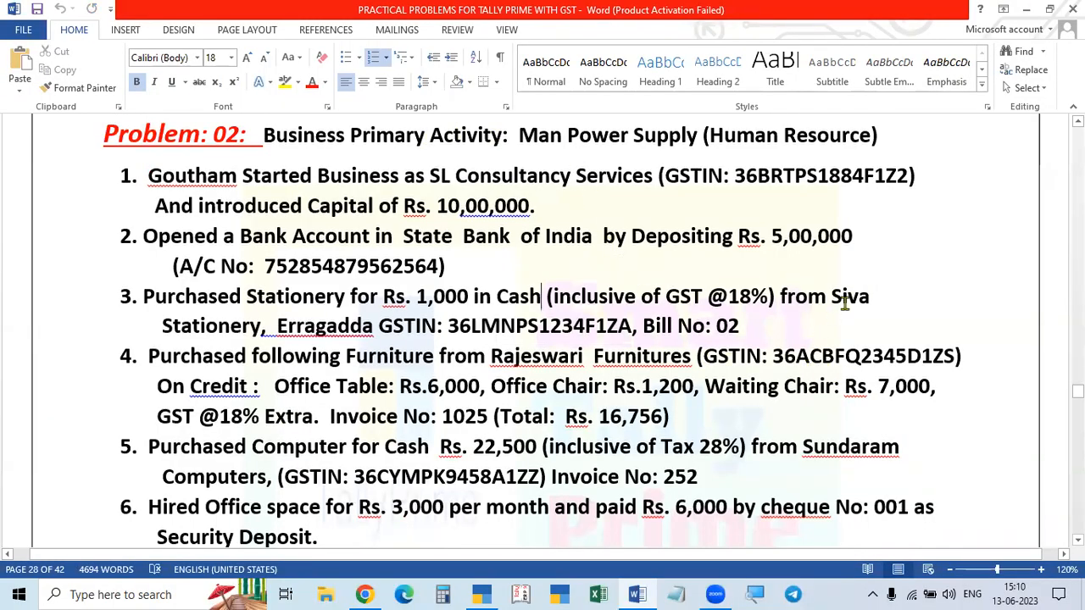
pyautogui.hotkey('alt', 'Tab')
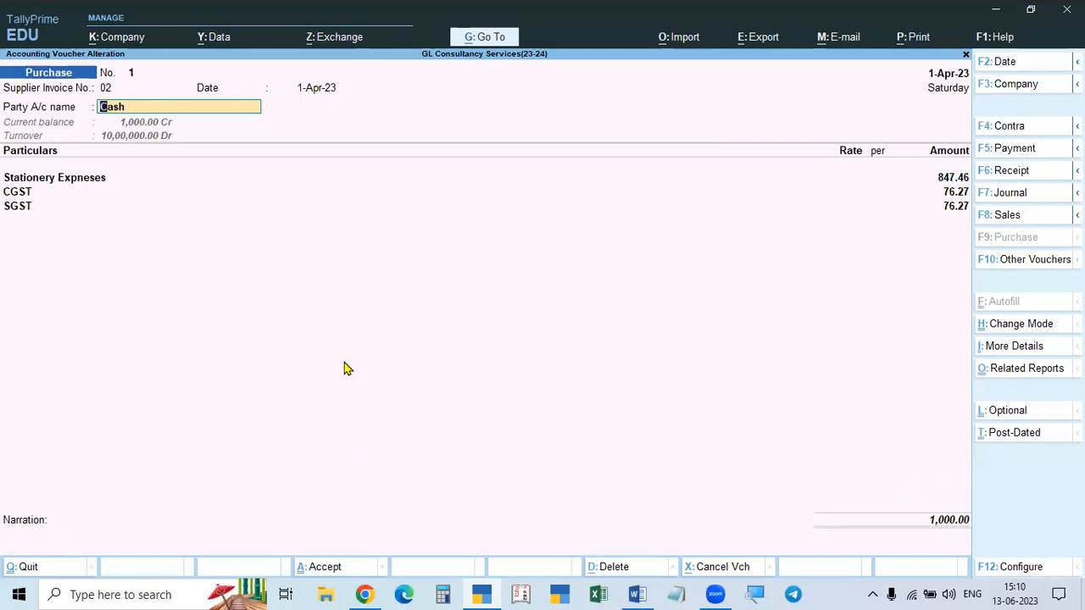
pyautogui.press('BackSpace')
pyautogui.press('Escape')
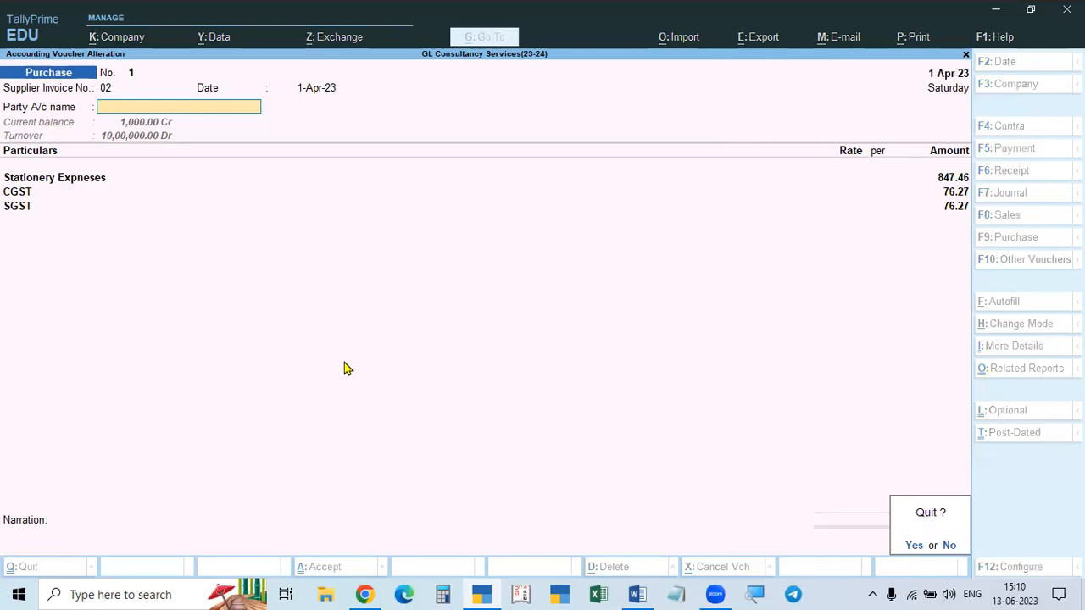
pyautogui.press('y')
# Step: Look up transaction 4's invoice number in Word and enter 1025 as the new purchase voucher's supplier invoice number, dated 1-Apr-23
pyautogui.hotkey('alt', 'Tab')
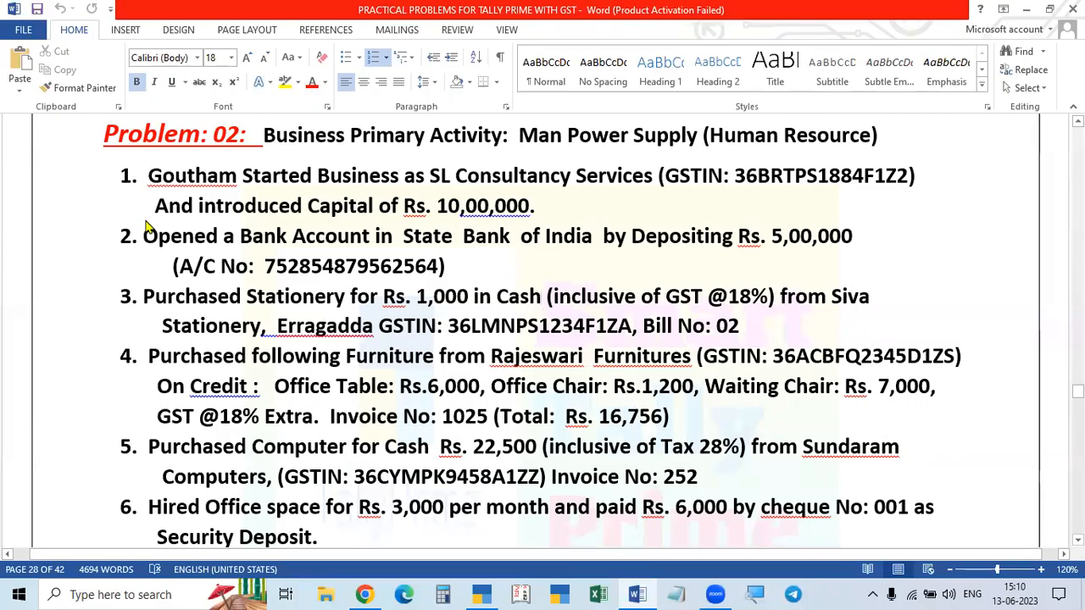
pyautogui.hotkey('alt', 'Tab')
pyautogui.hotkey('alt', 'Tab')
pyautogui.moveTo(489, 416); pyautogui.dragTo(454, 426)
pyautogui.hotkey('alt', 'Tab')
pyautogui.write('10')
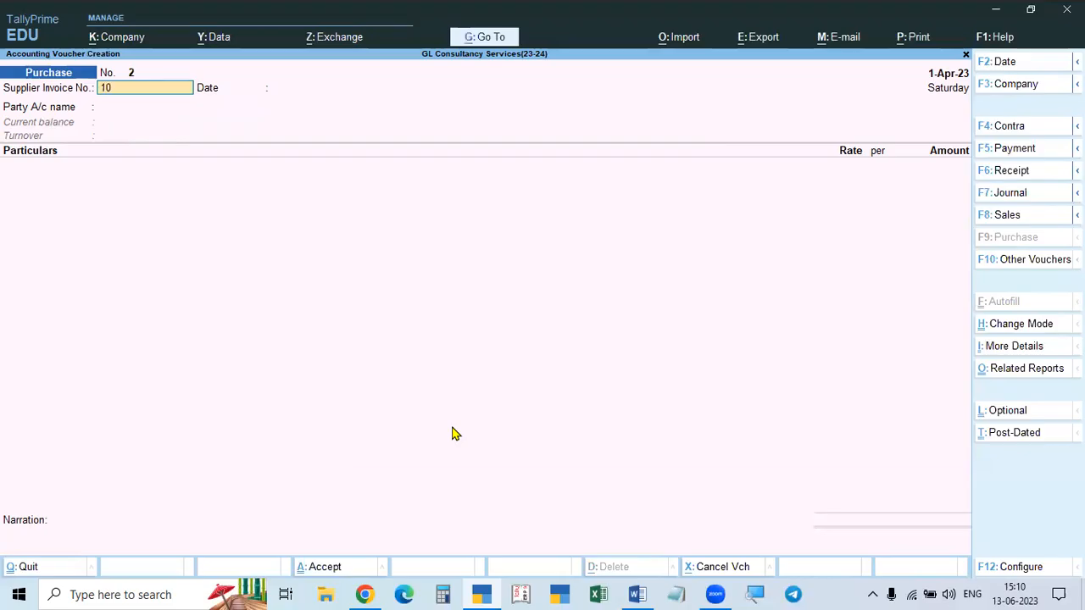
pyautogui.press('Return')
pyautogui.press('Return')
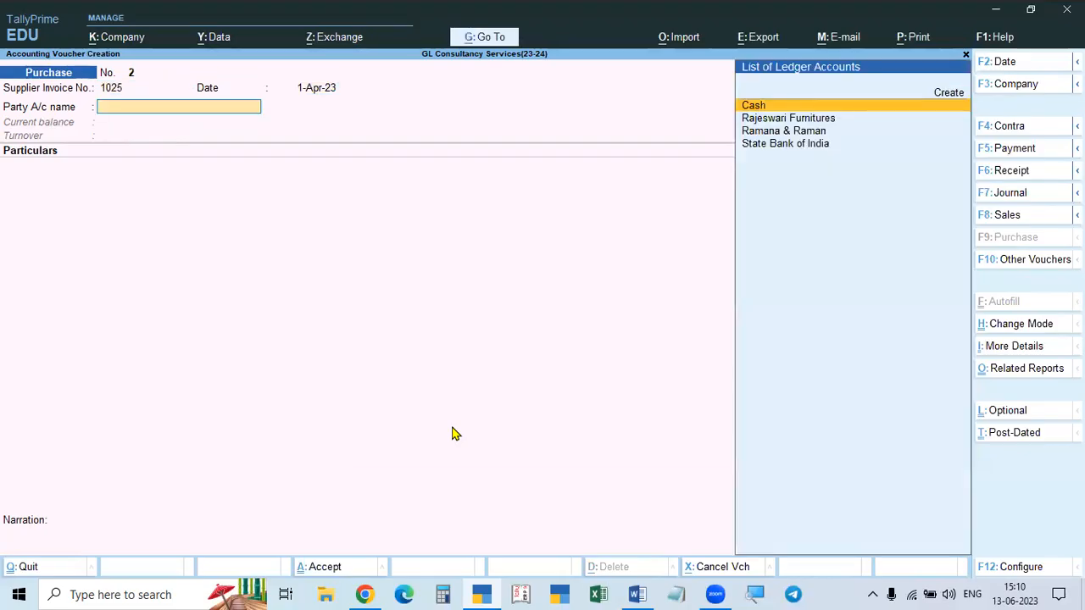
# Step: Choose Rajeswari Furnitures as the party, check its ledger master, and accept the receipt and party details
pyautogui.hotkey('alt', 'Tab')
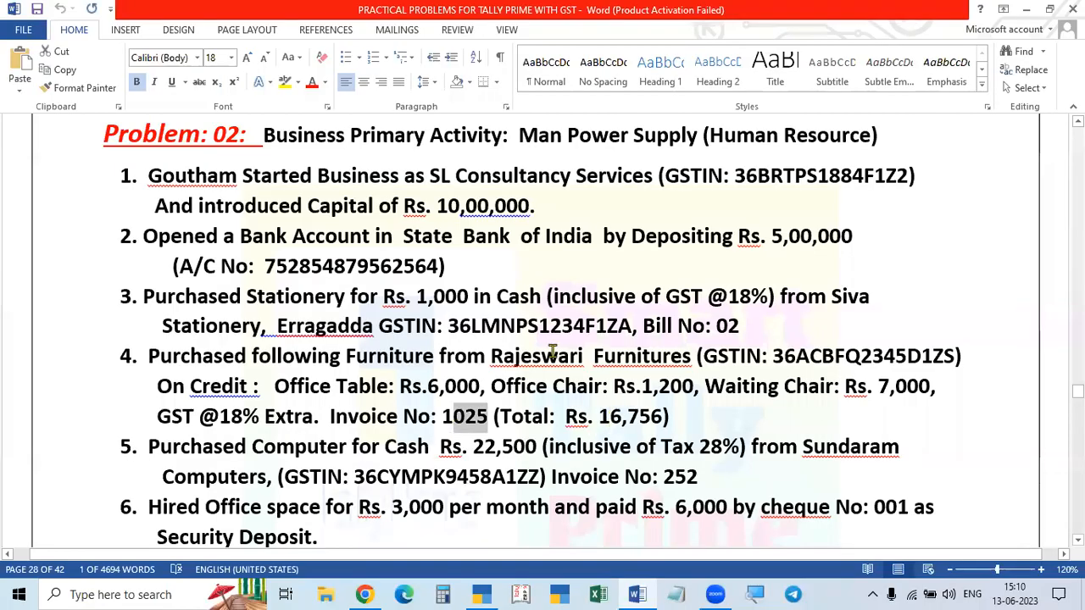
pyautogui.hotkey('alt', 'Tab')
pyautogui.press('Down')
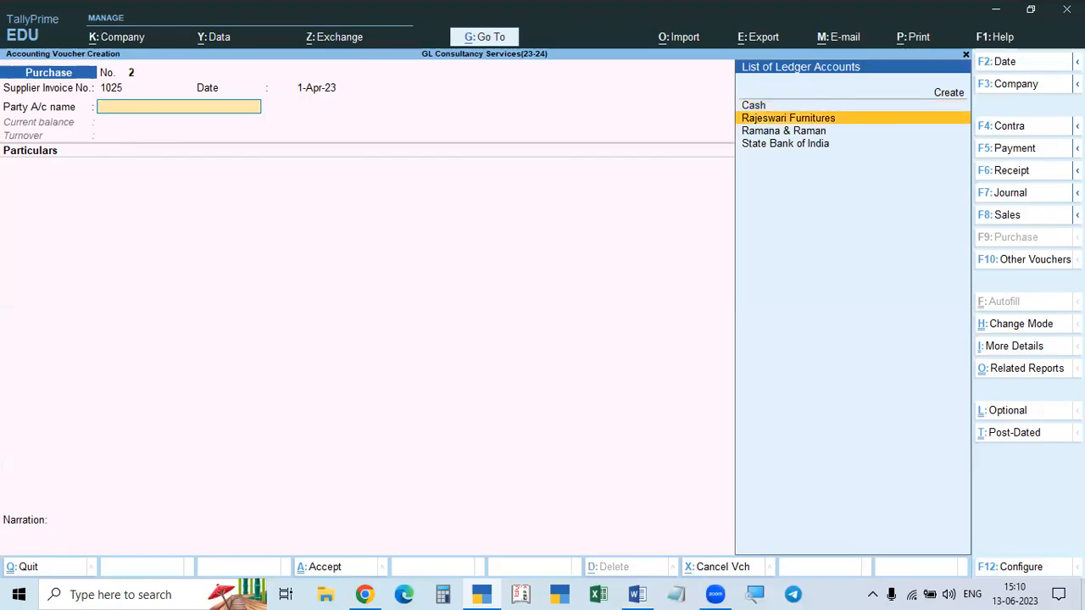
pyautogui.press('Return')
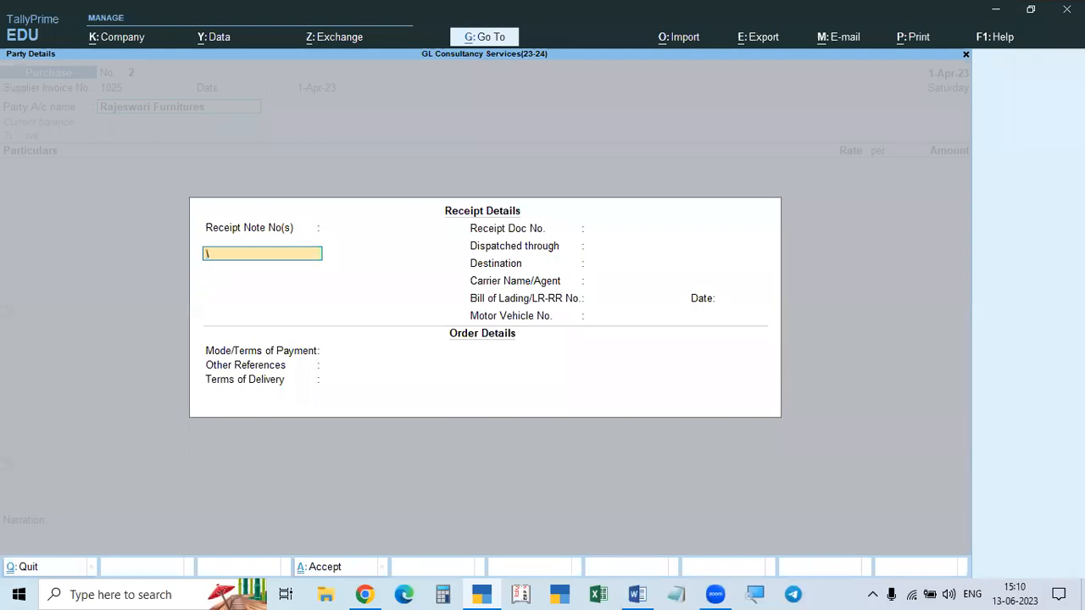
pyautogui.press('Escape')
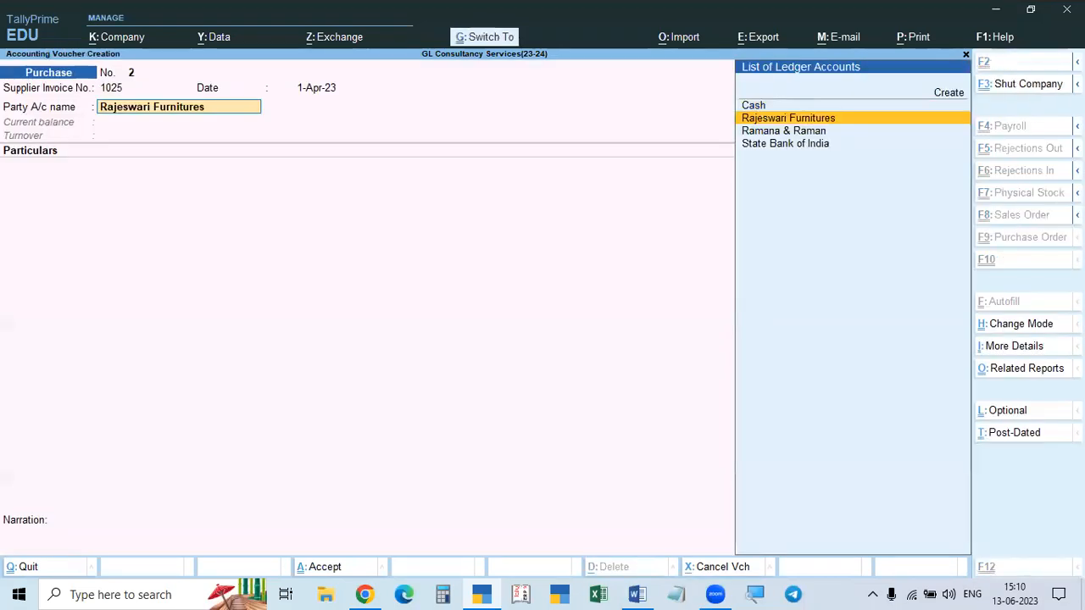
pyautogui.hotkey('ctrl', 'Return')
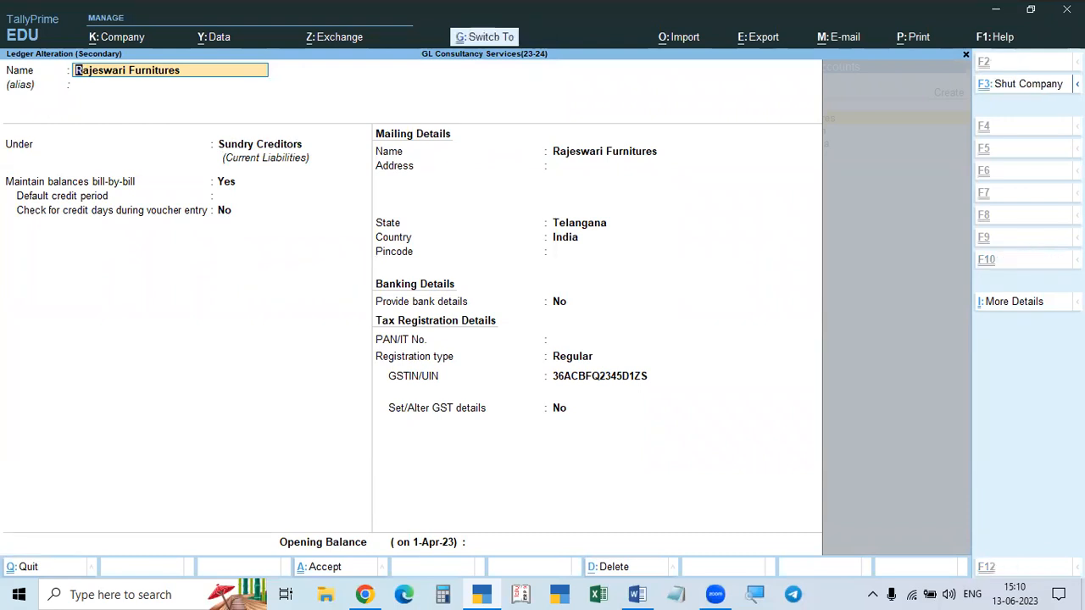
pyautogui.hotkey('ctrl', 'a')
pyautogui.hotkey('ctrl', 'a')
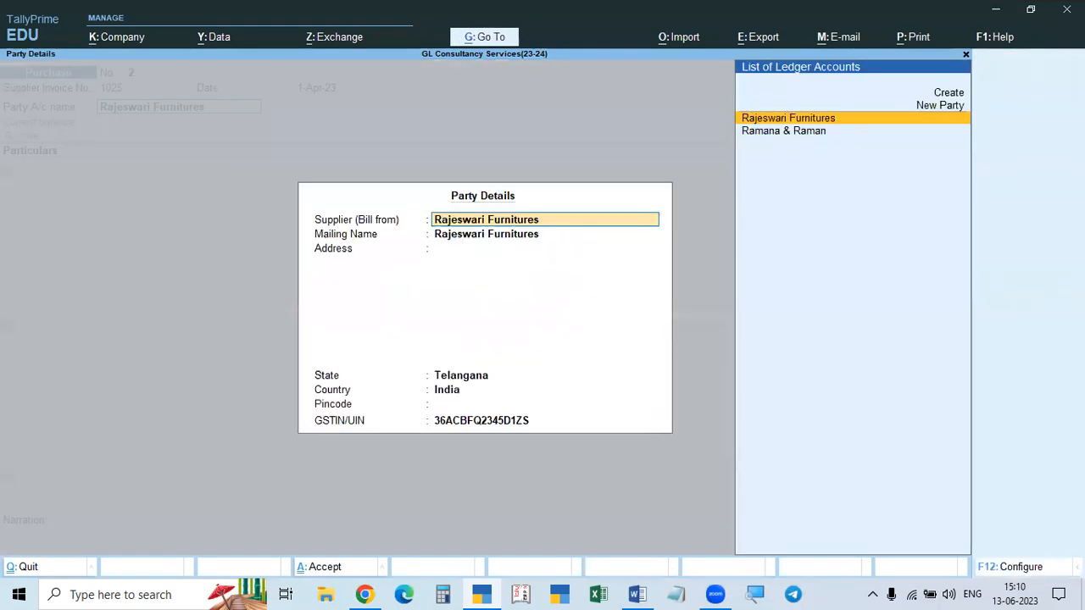
pyautogui.press('Return')
pyautogui.hotkey('ctrl', 'a')
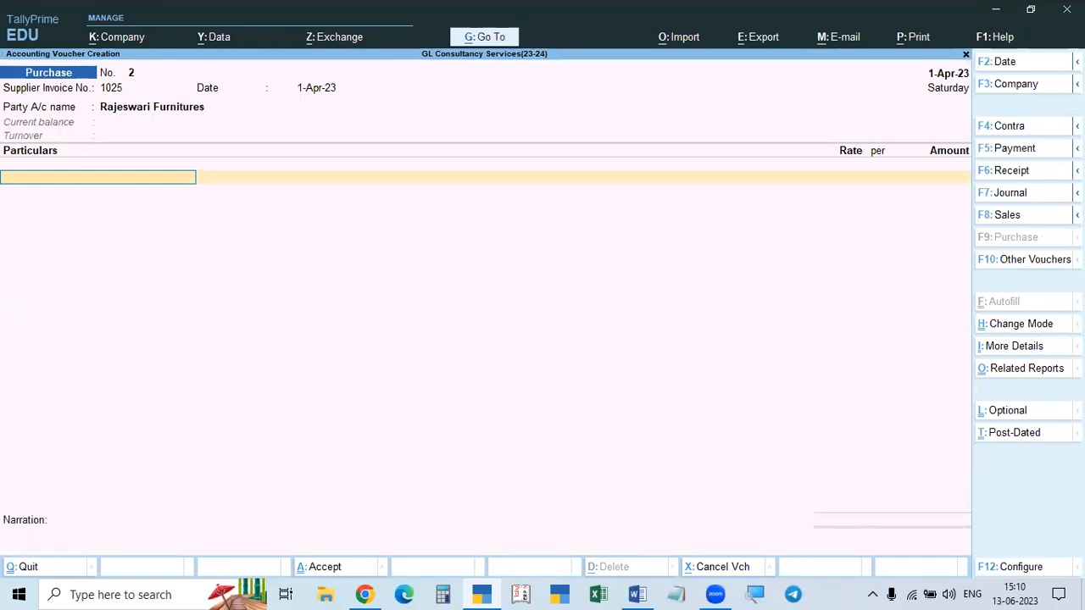
# Step: Create a ledger named Furniture under Fixed Assets from within the purchase voucher's particulars
pyautogui.press('alt')
pyautogui.press('alt')
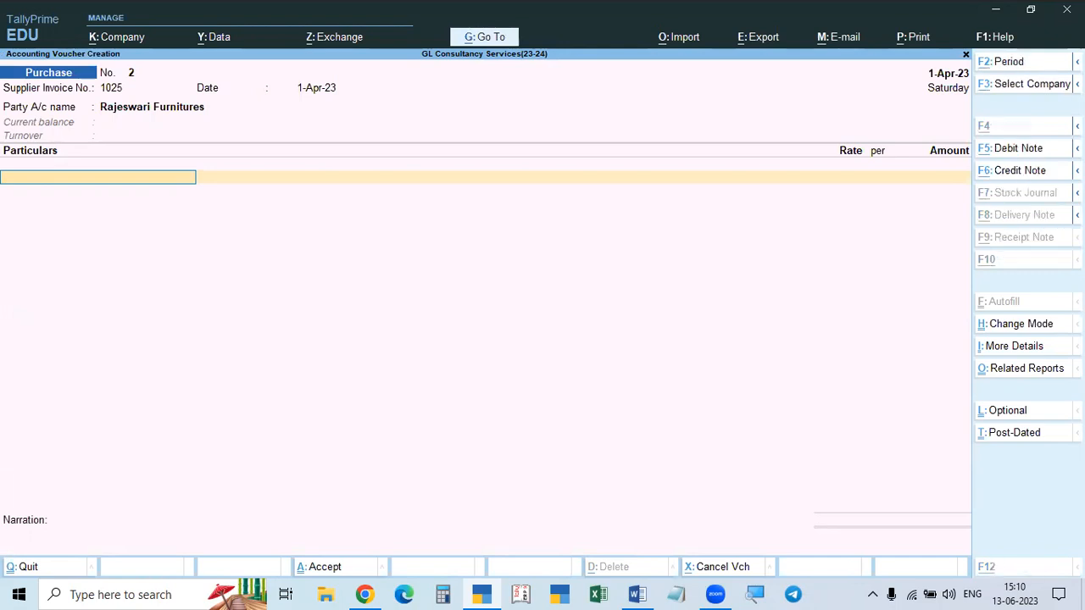
pyautogui.write('F')
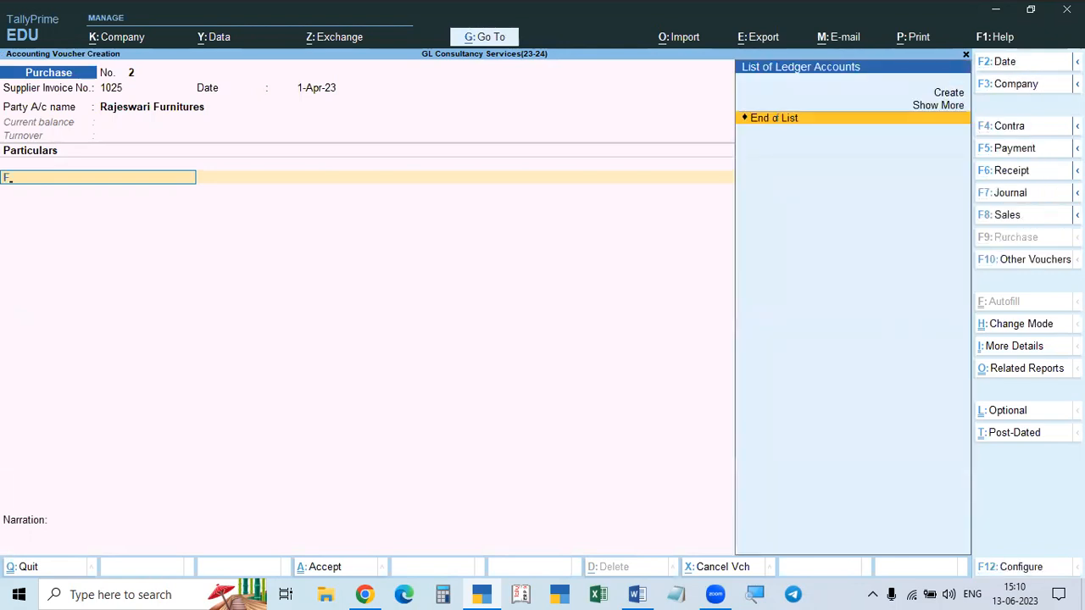
pyautogui.press('BackSpace')
pyautogui.press('alt')
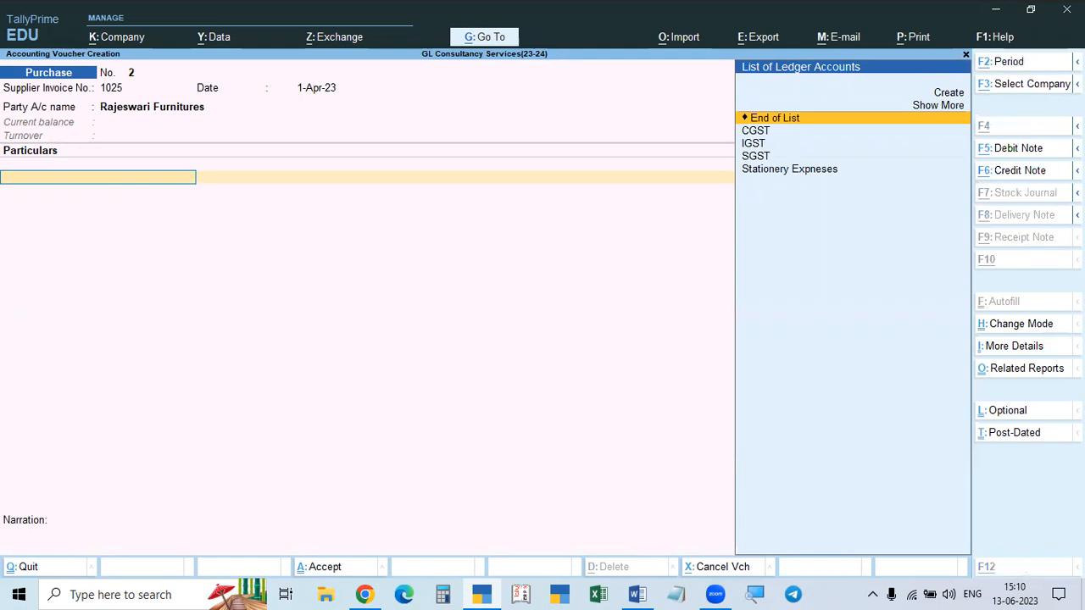
pyautogui.hotkey('alt', 'c')
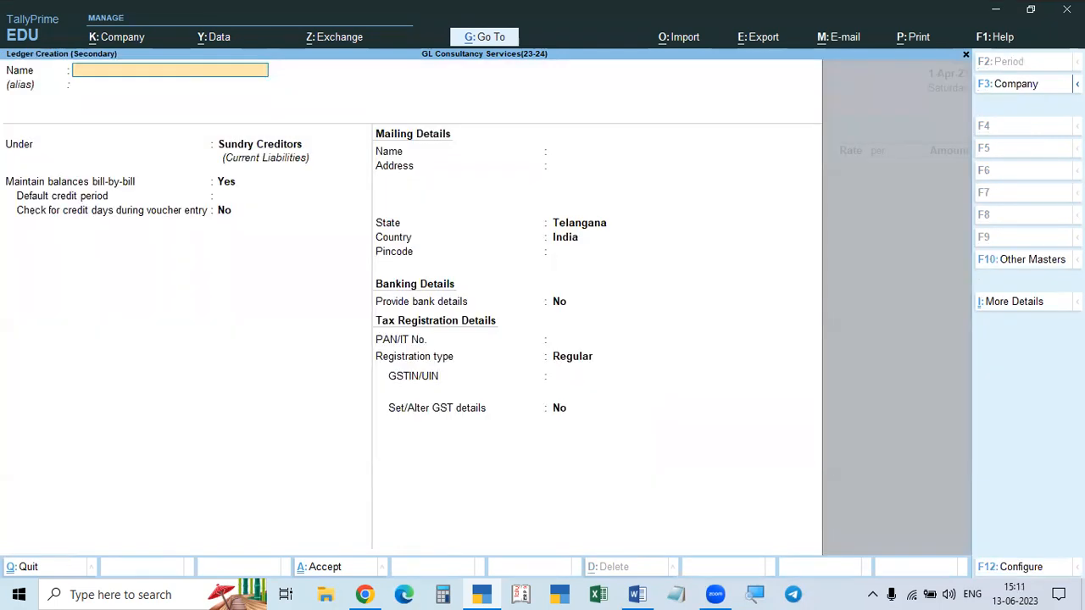
pyautogui.write('Fr')
pyautogui.press('BackSpace')
pyautogui.write('urniture')
pyautogui.press('Return')
pyautogui.write('F')
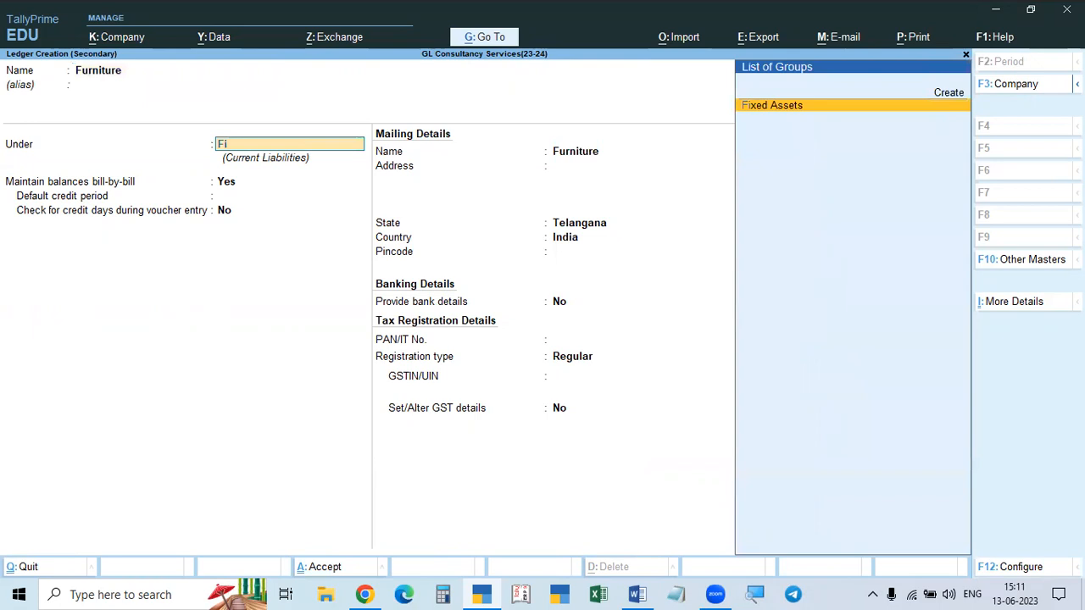
pyautogui.press('Return')
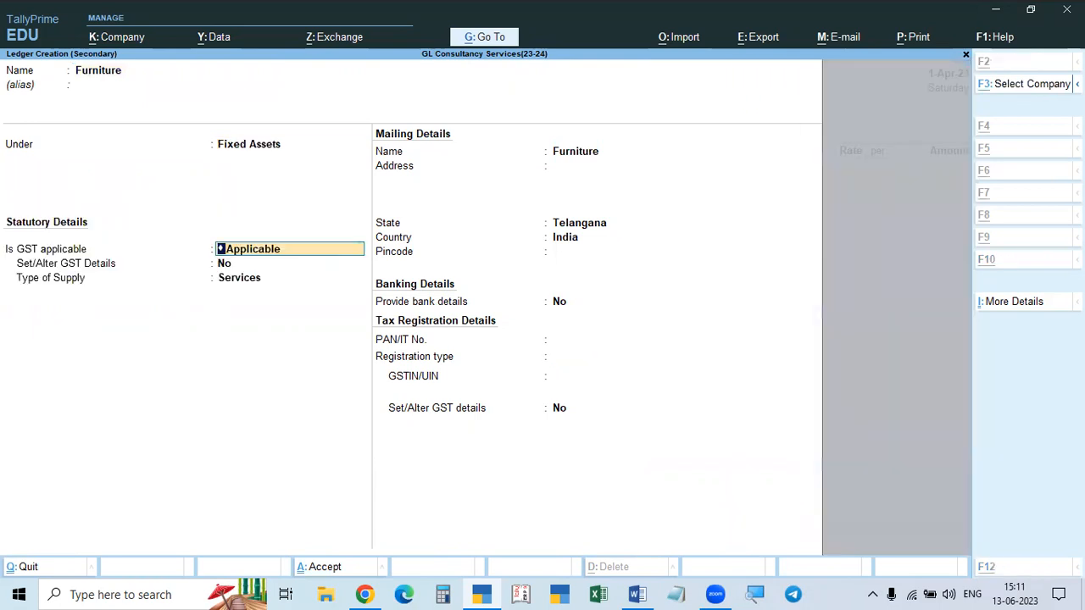
# Step: Examine transaction 4 in the Word document for the furniture items, their prices and the GST terms
pyautogui.hotkey('alt', 'Tab')
pyautogui.scroll(-1, 797, 395)
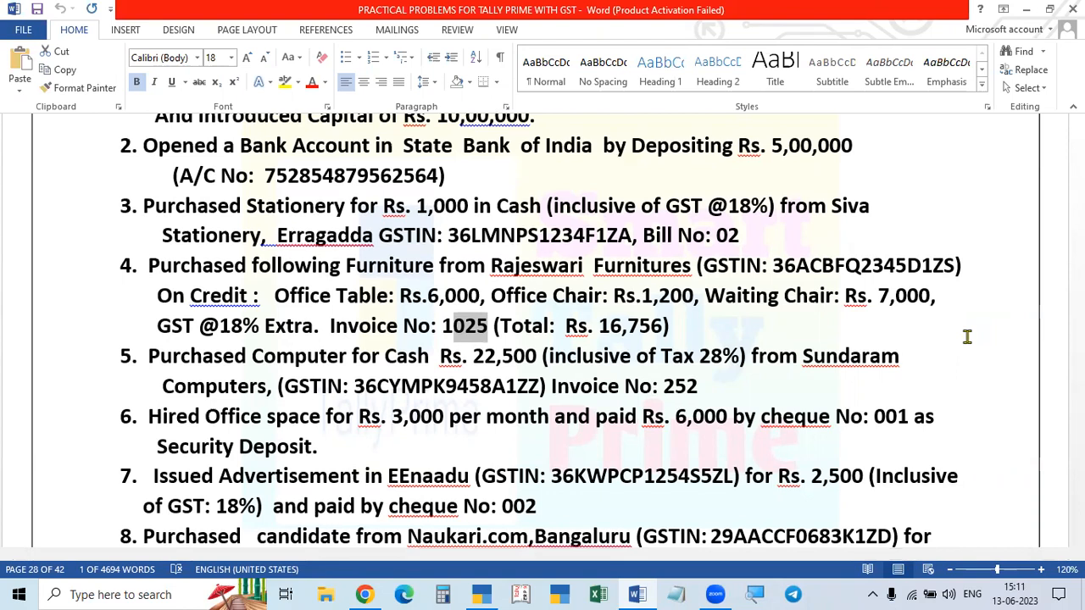
pyautogui.hotkey('alt', 'Tab')
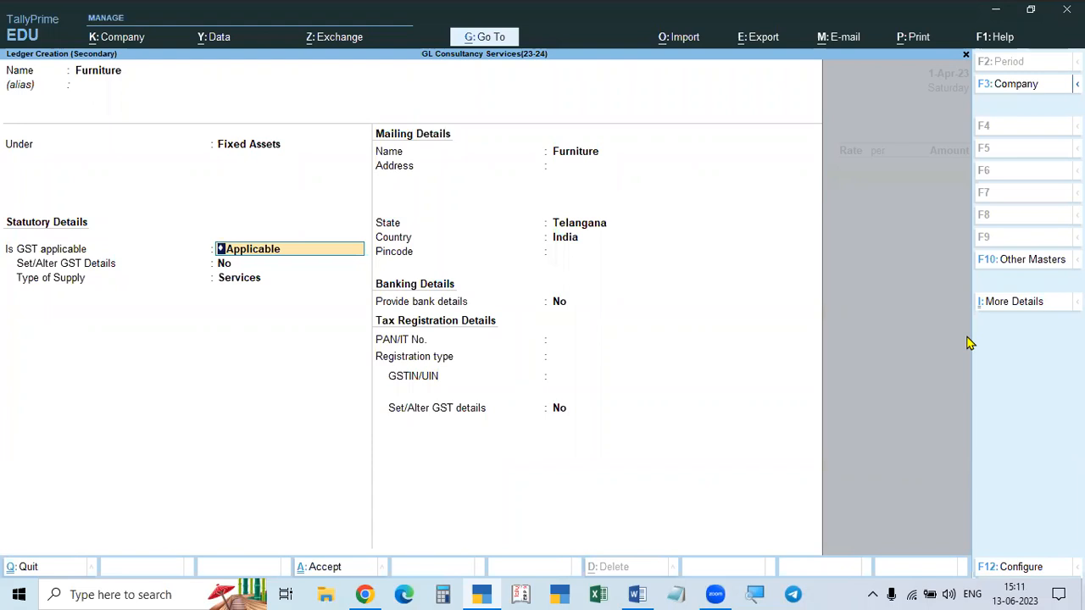
pyautogui.hotkey('alt', 'Tab')
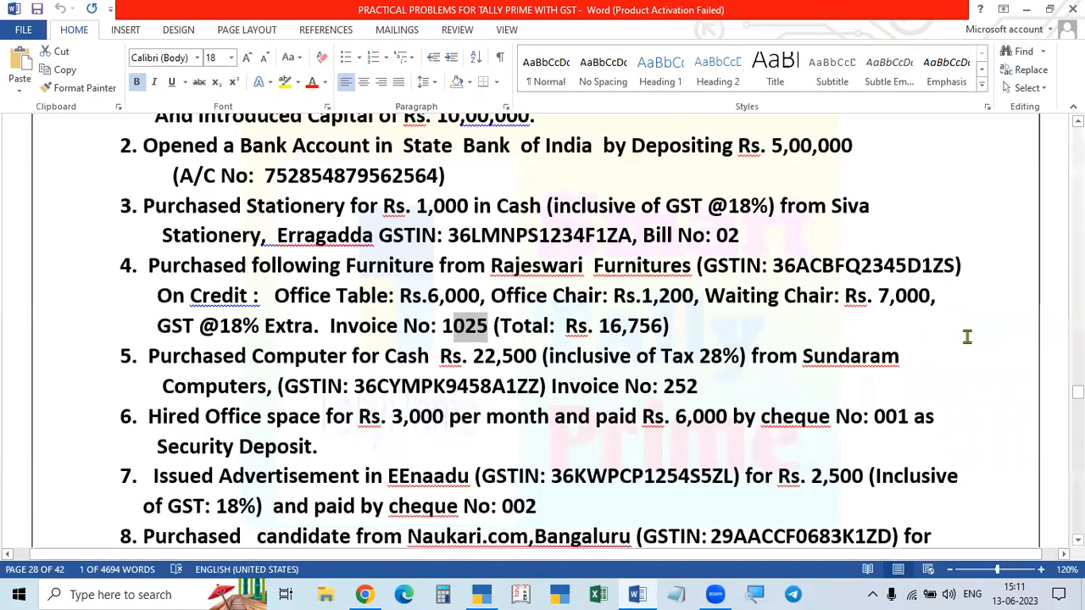
pyautogui.hotkey('alt', 'Tab')
pyautogui.hotkey('alt', 'Tab')
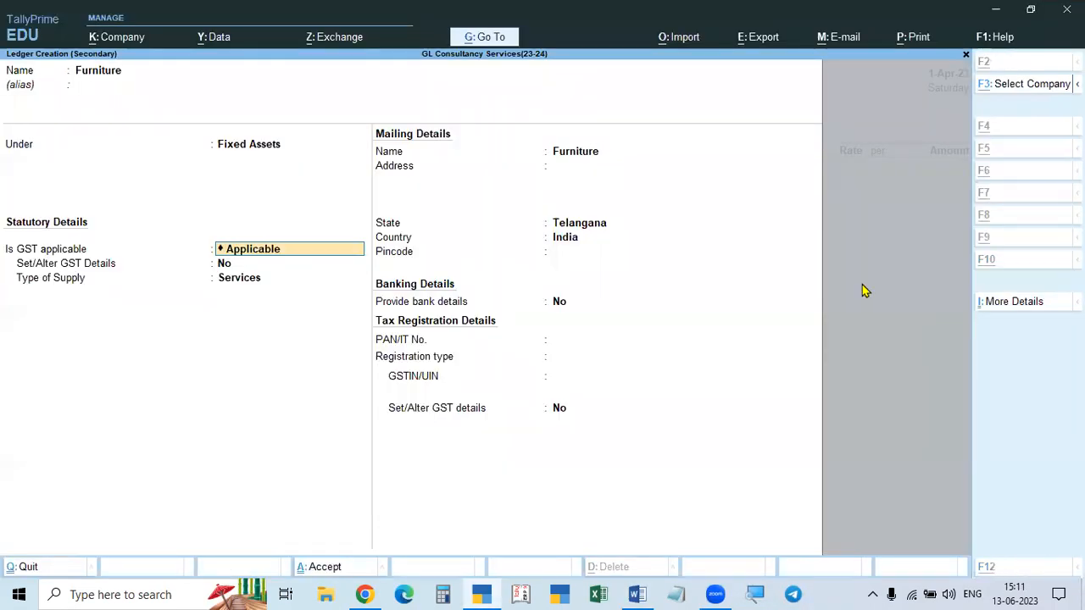
pyautogui.scroll(1, 651, 366)
pyautogui.scroll(-1, 650, 366)
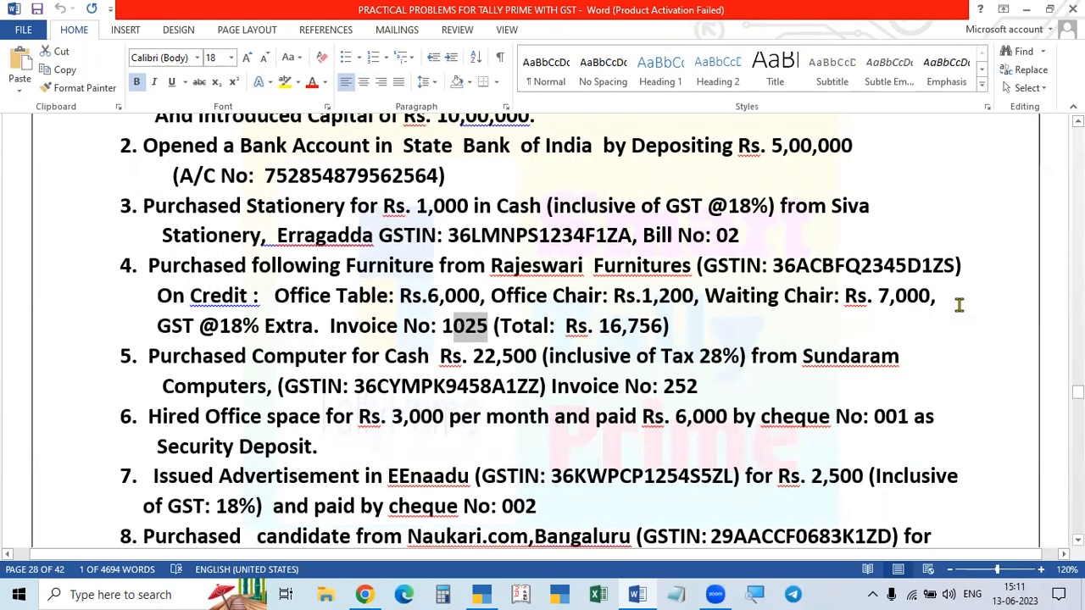
# Step: Keep GST applicable for the Furniture ledger, enable its GST details, and leave the description and HSN/SAC blank
pyautogui.hotkey('alt', 'Tab')
pyautogui.press('Return')
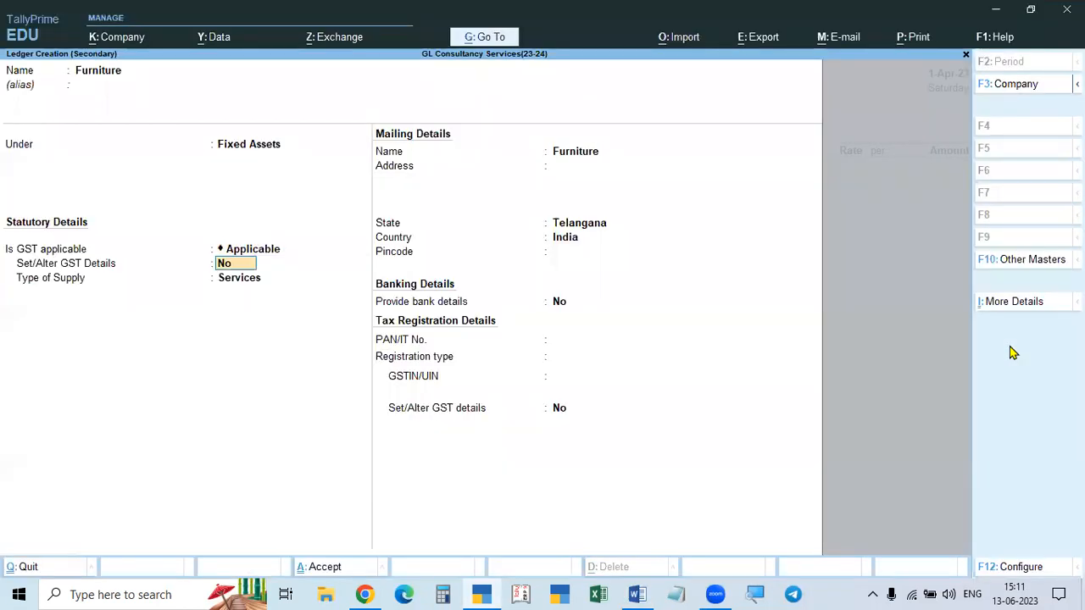
pyautogui.write('y')
pyautogui.press('Return')
pyautogui.press('Return')
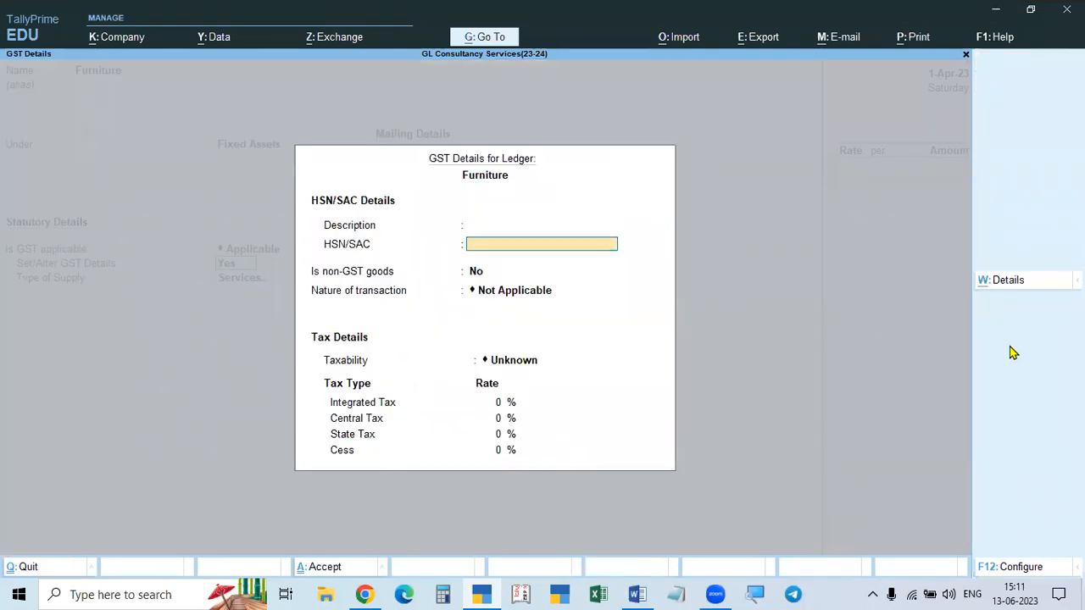
pyautogui.press('Return')
pyautogui.press('Return')
pyautogui.press('Return')
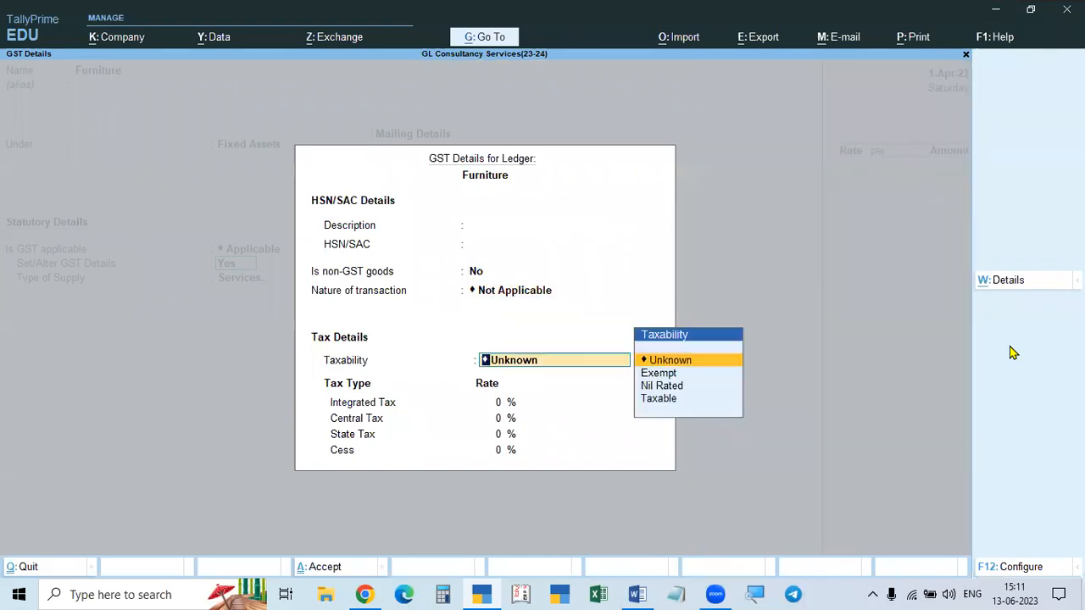
# Step: Set the Furniture ledger's taxability to Taxable with an integrated tax rate of 18% and accept the GST details
pyautogui.press('Down')
pyautogui.press('Down')
pyautogui.press('Down')
pyautogui.press('Return')
pyautogui.write('1')
pyautogui.hotkey('alt', 'Tab')
pyautogui.hotkey('alt', 'Tab')
pyautogui.write('8')
pyautogui.press('Return')
pyautogui.press('Return')
pyautogui.press('Return')
pyautogui.press('Return')
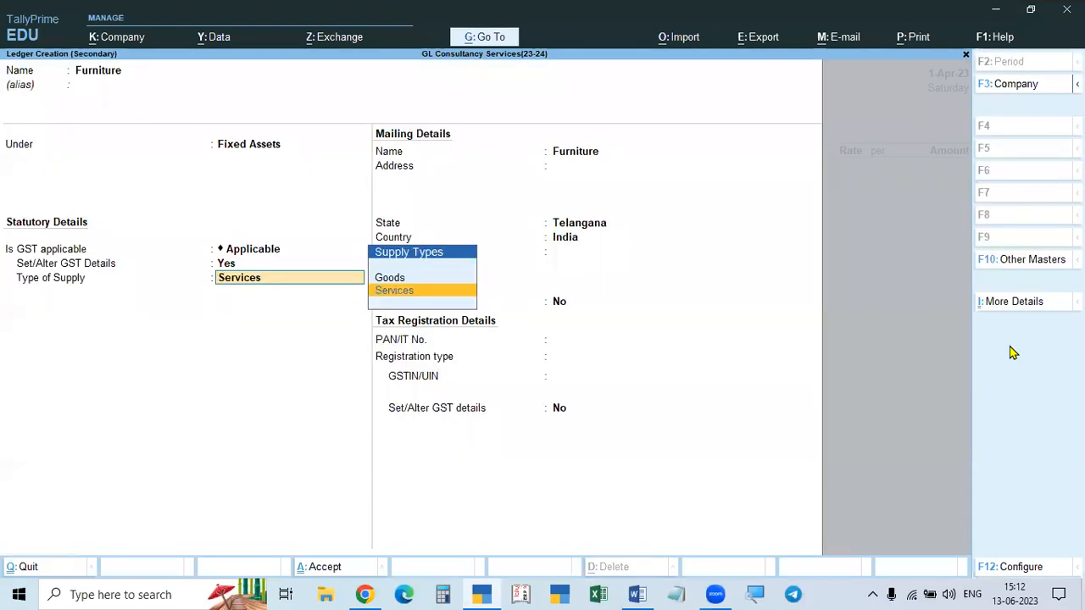
# Step: Set the Furniture ledger's type of supply to Goods, leave the address blank, and save the ledger
pyautogui.press('Up')
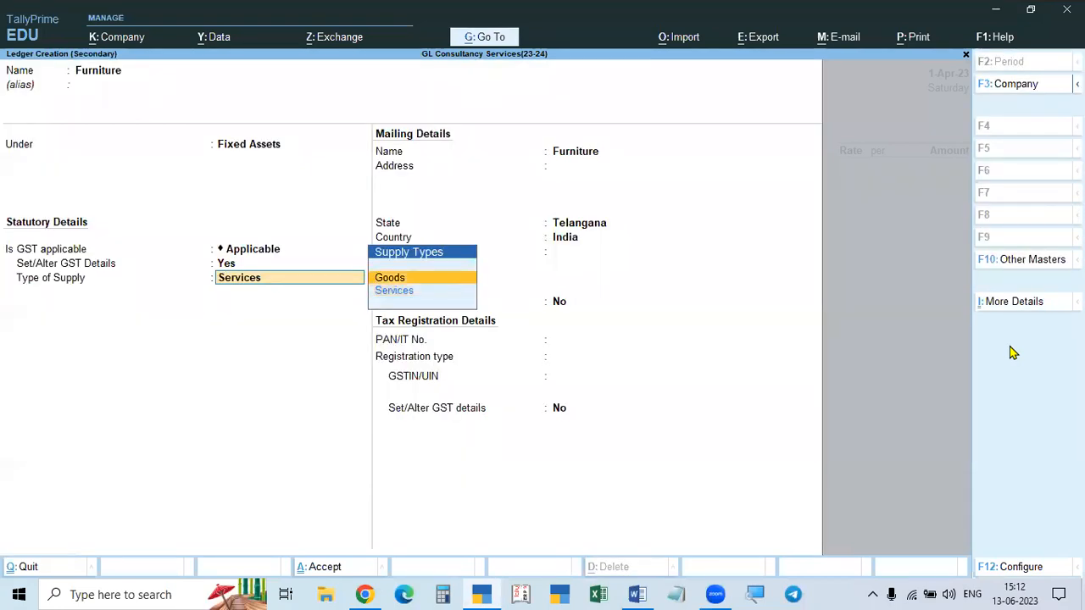
pyautogui.press('Return')
pyautogui.press('Return')
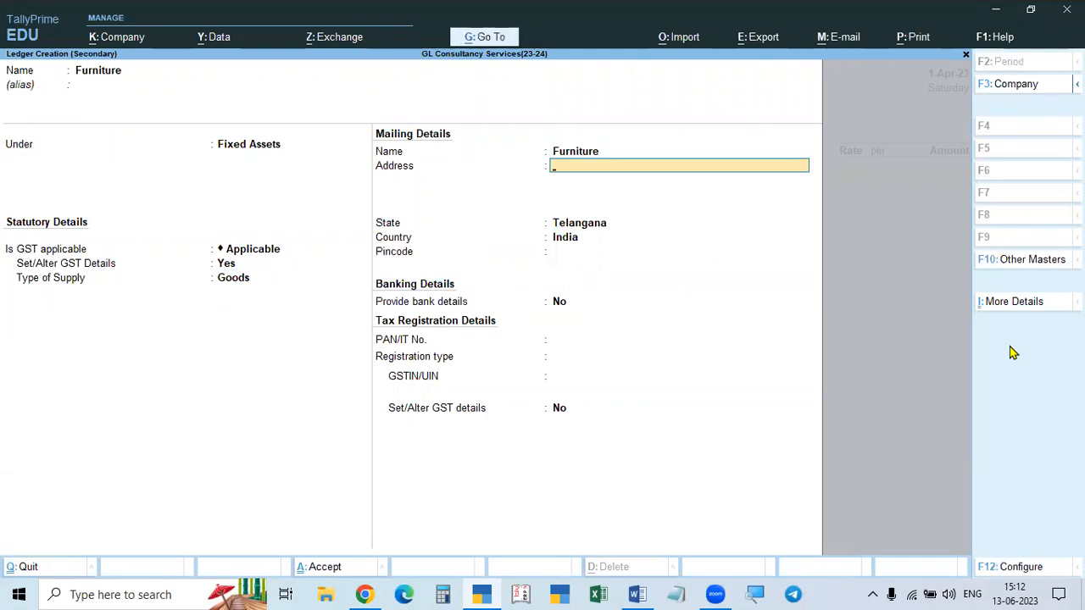
pyautogui.hotkey('ctrl', 'a')
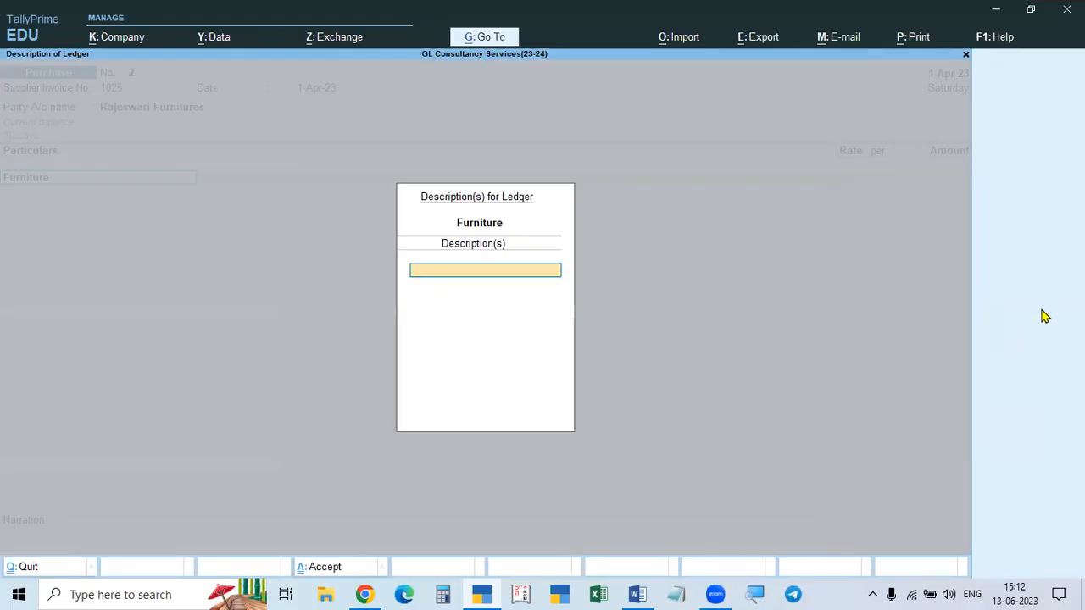
# Step: Dismiss the ledger description entry, turn off additional descriptions for ledgers in the voucher configuration, and select Furniture as the purchase particular
pyautogui.press('Escape')
pyautogui.press('Return')
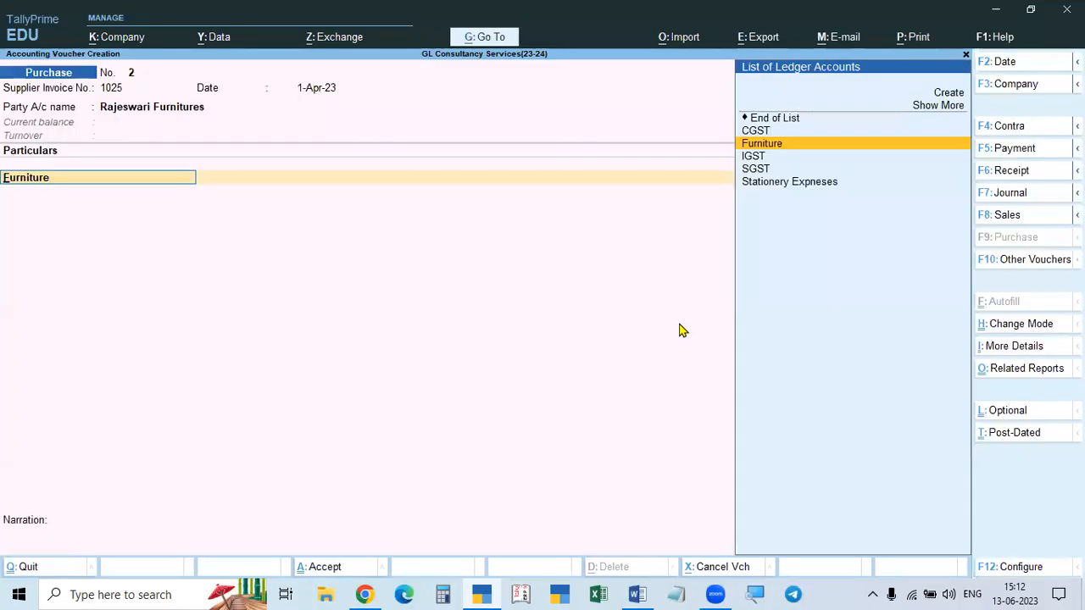
pyautogui.press('F12')
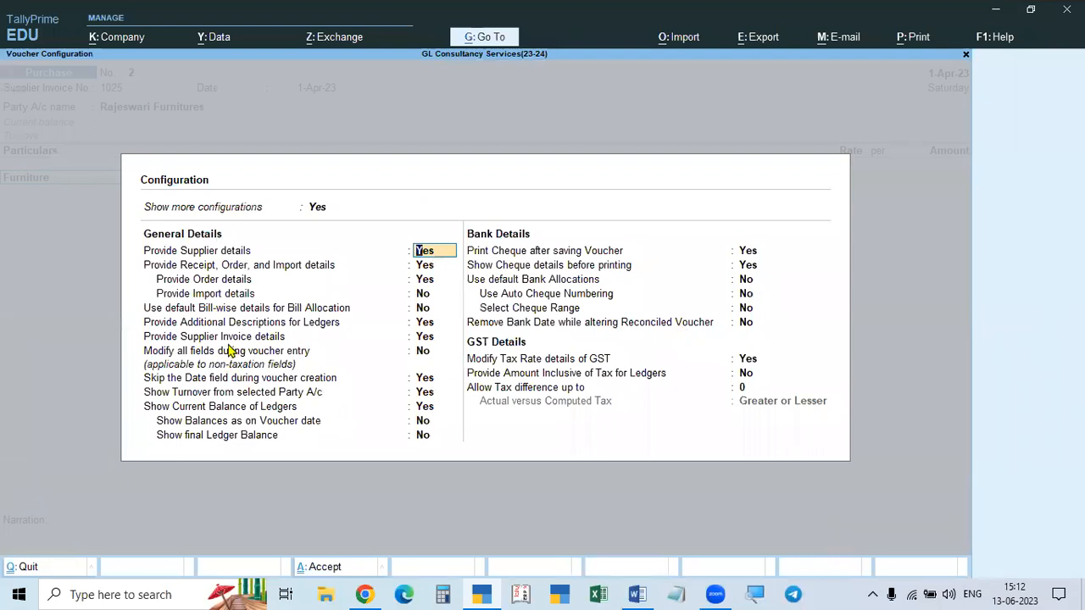
pyautogui.click(433, 326)
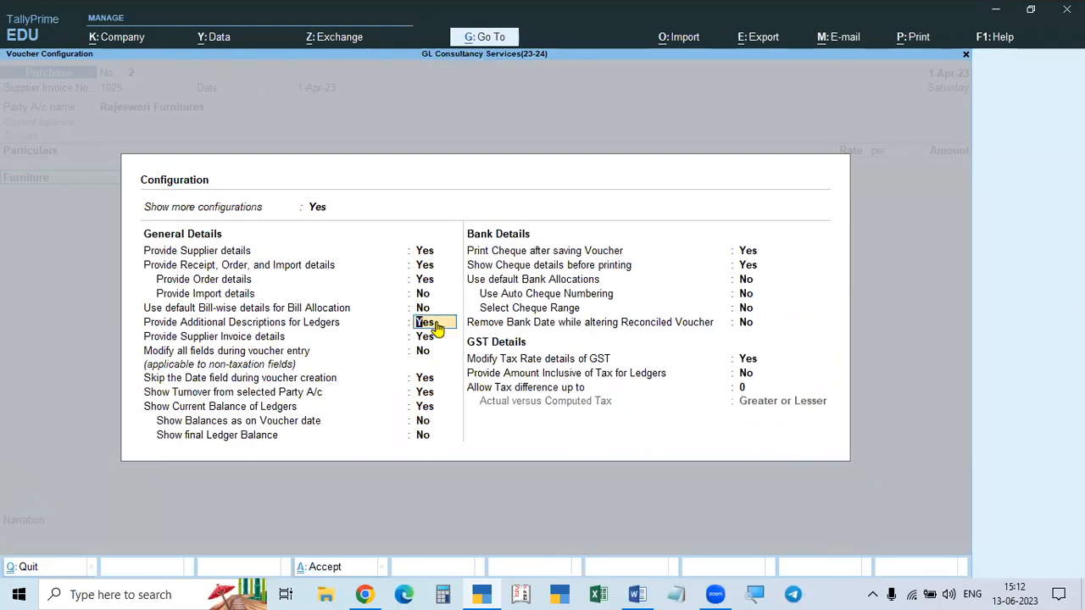
pyautogui.write('n')
pyautogui.hotkey('ctrl', 'a')
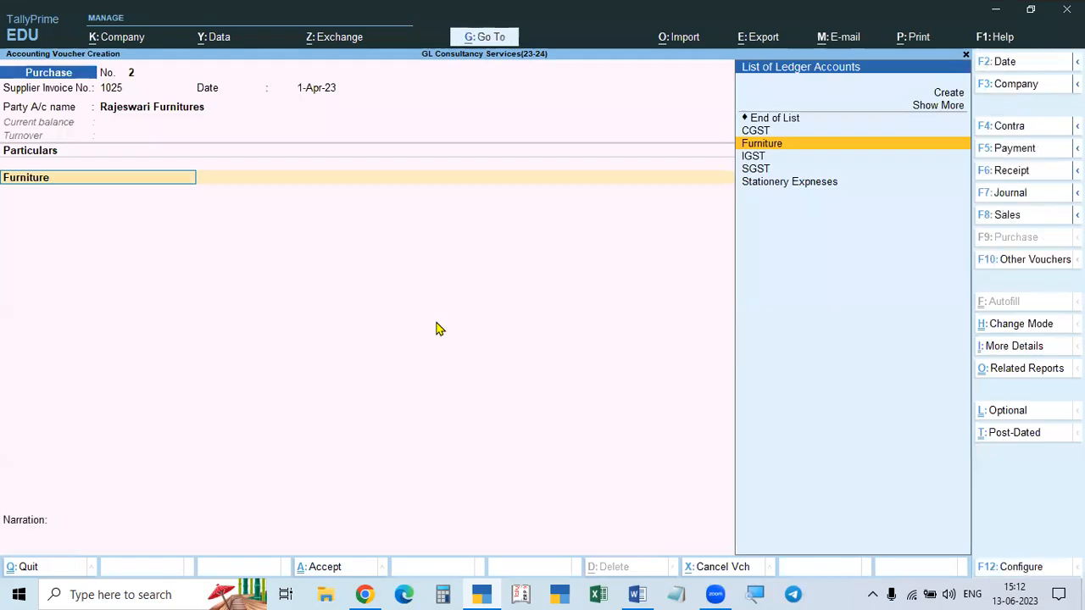
pyautogui.press('Return')
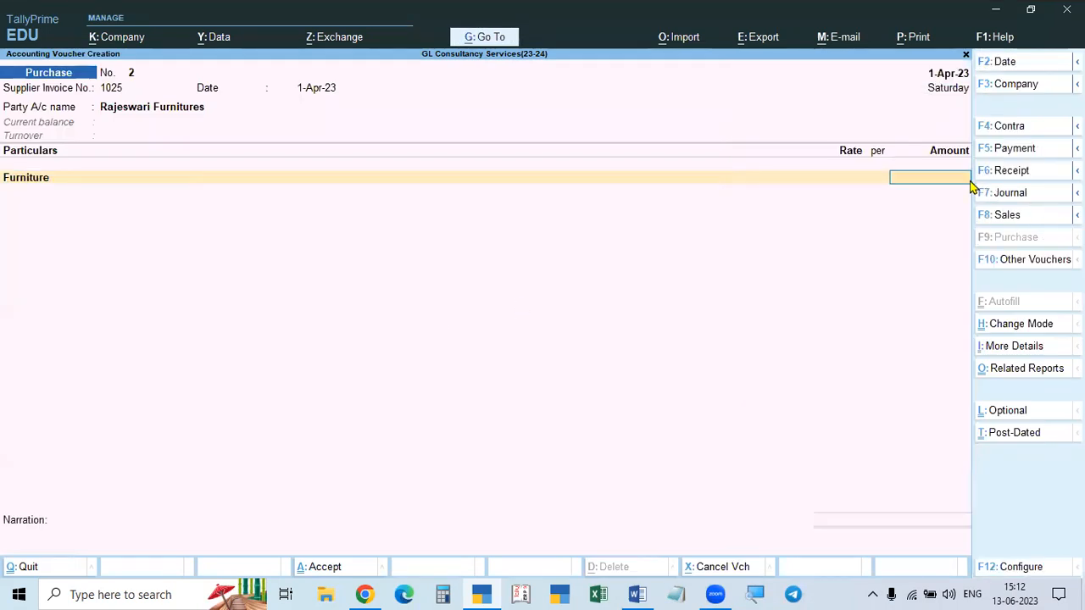
# Step: Check the furniture purchase in the Word problem document and set Provide Additional Descriptions for Ledgers to Yes in the purchase voucher configuration
pyautogui.hotkey('alt', 'Tab')
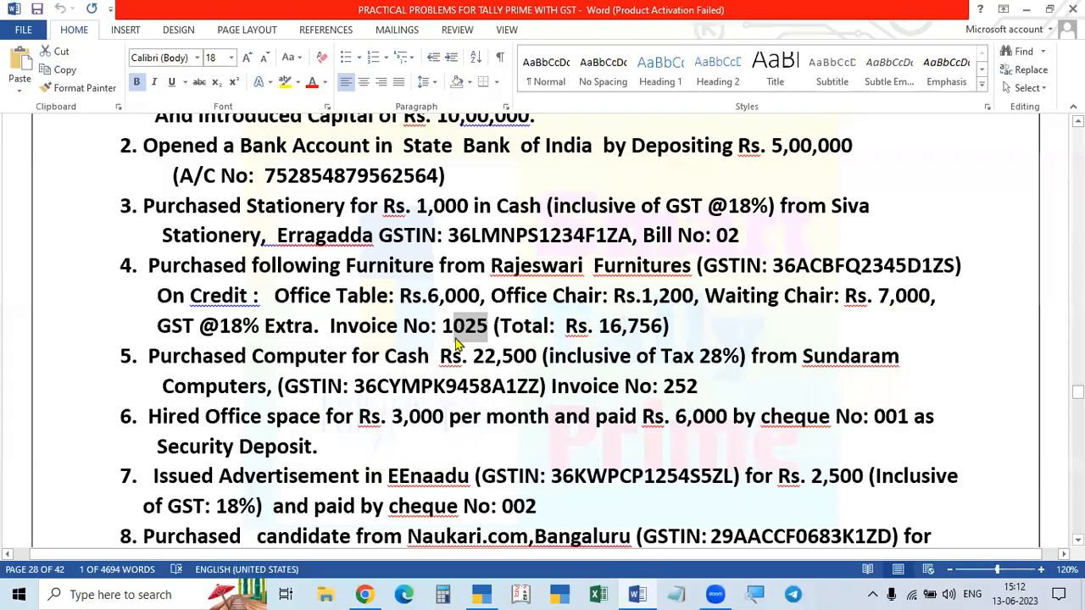
pyautogui.hotkey('alt', 'Tab')
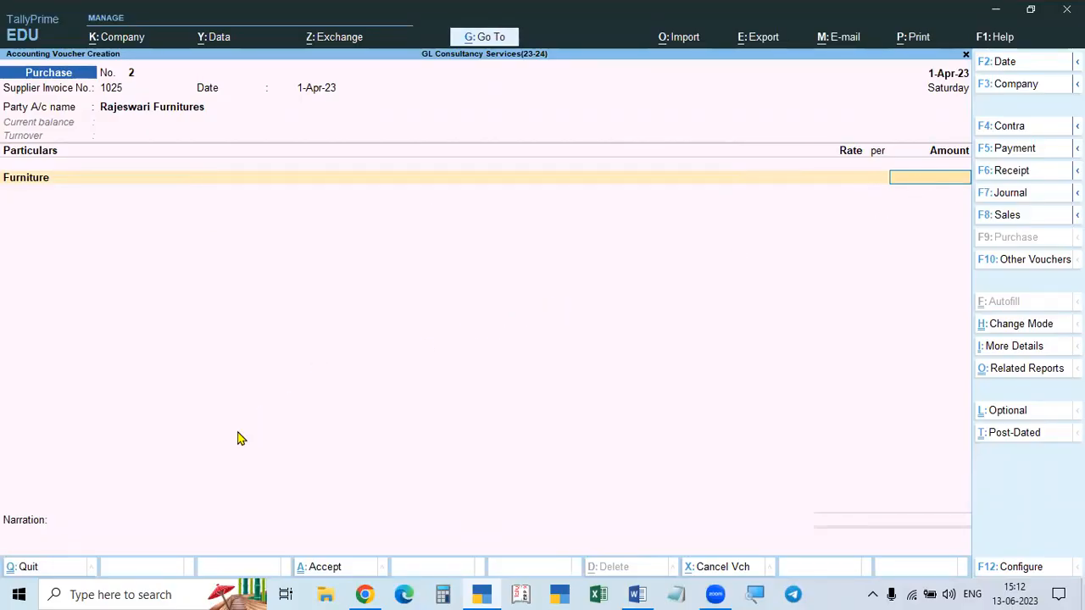
pyautogui.hotkey('alt', 'Tab')
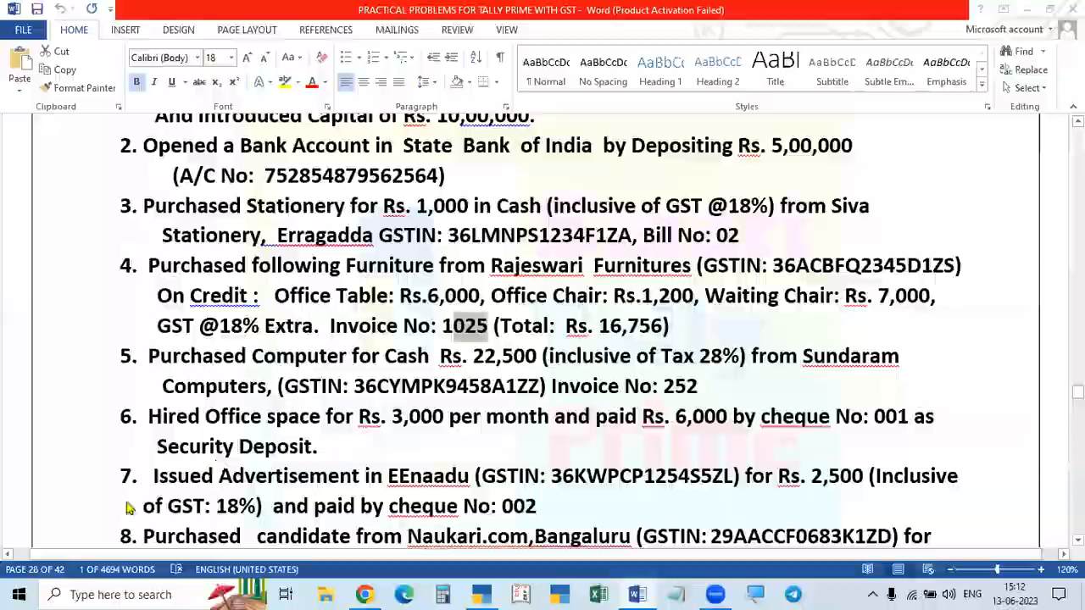
pyautogui.hotkey('alt', 'Tab')
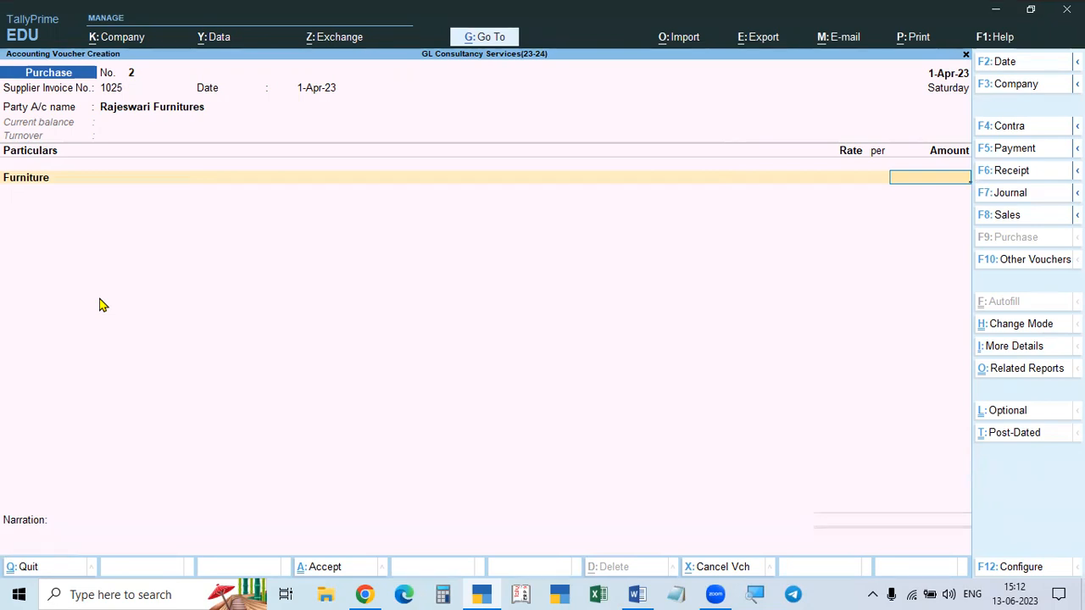
pyautogui.click(34, 177)
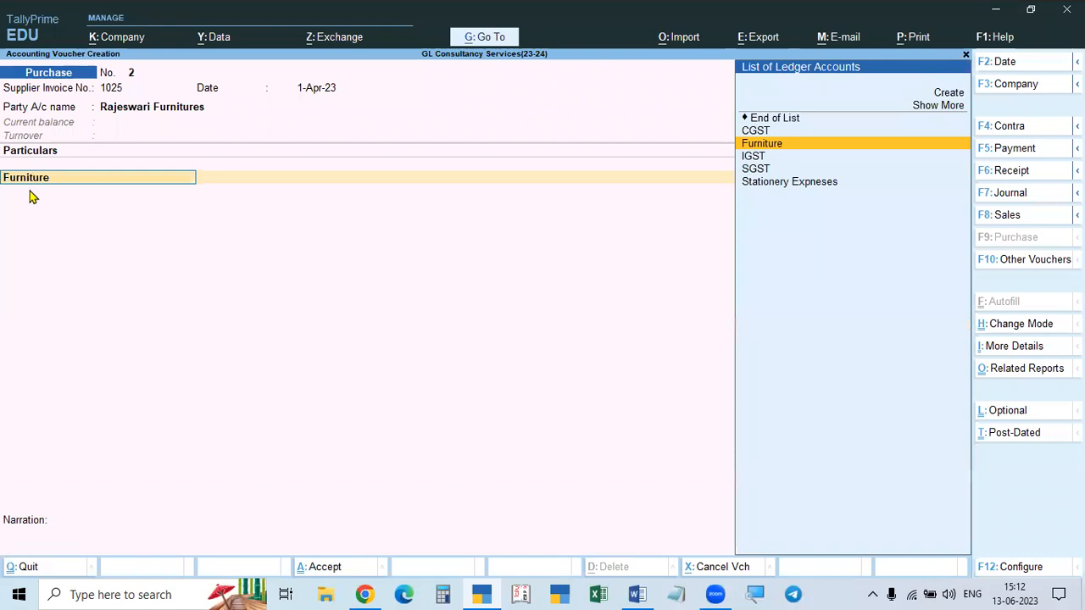
pyautogui.press('F12')
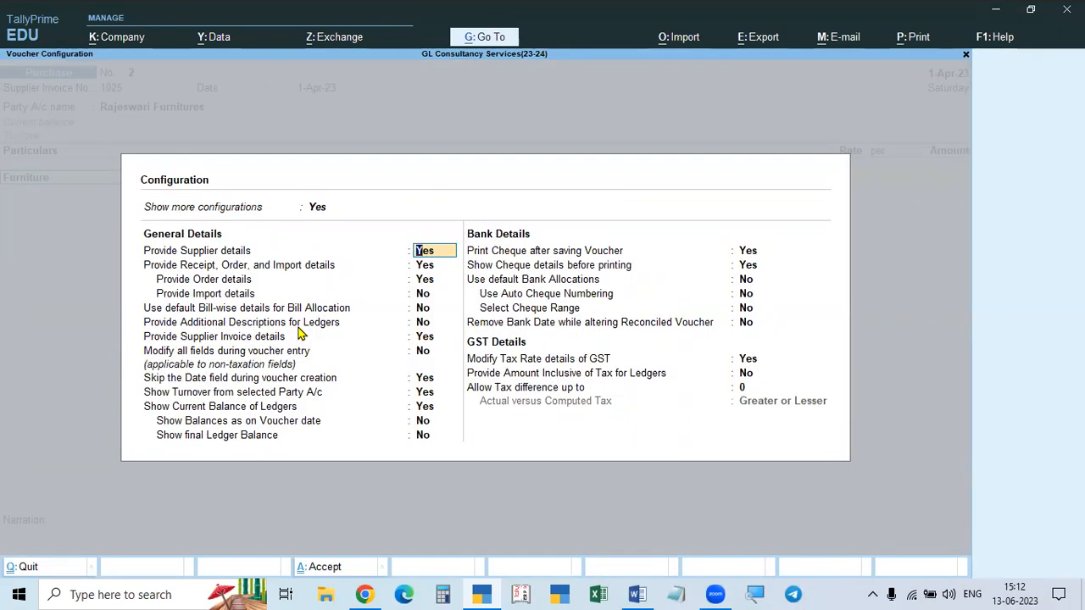
pyautogui.click(421, 325)
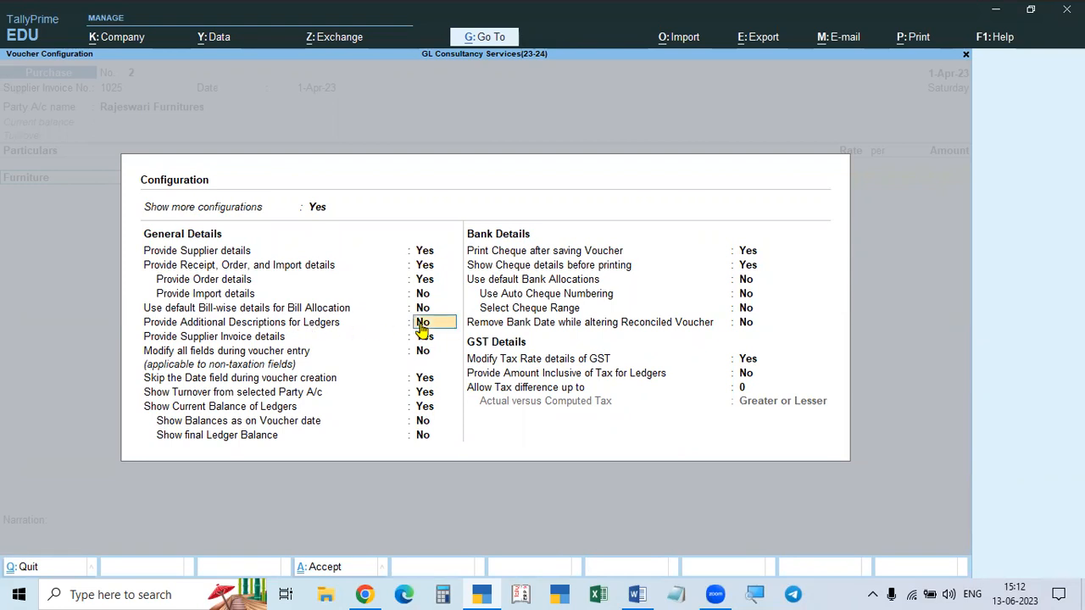
pyautogui.write('y')
pyautogui.press('Return')
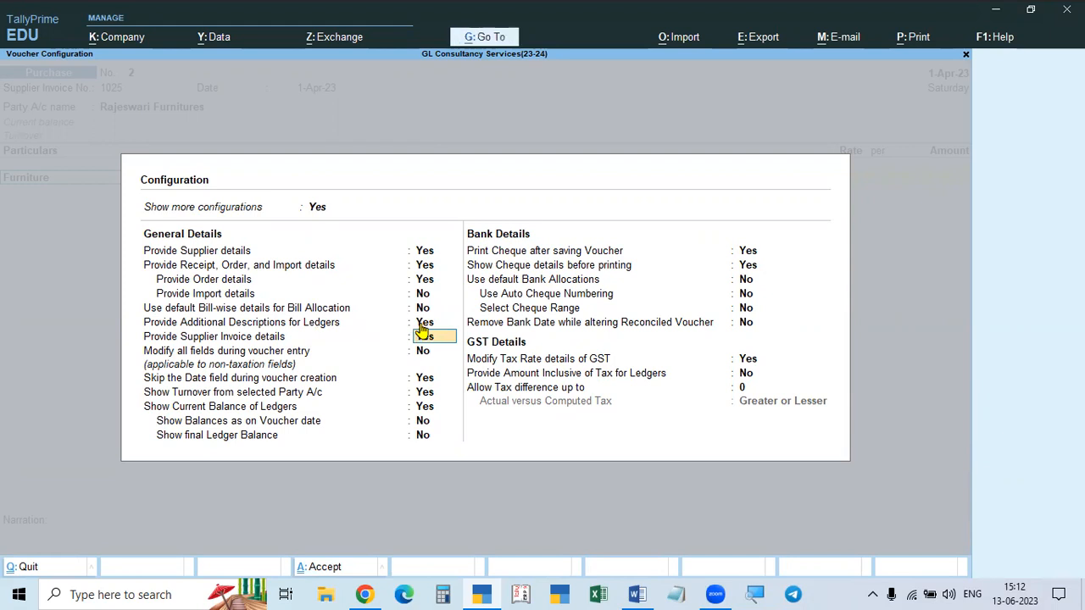
pyautogui.hotkey('ctrl', 'a')
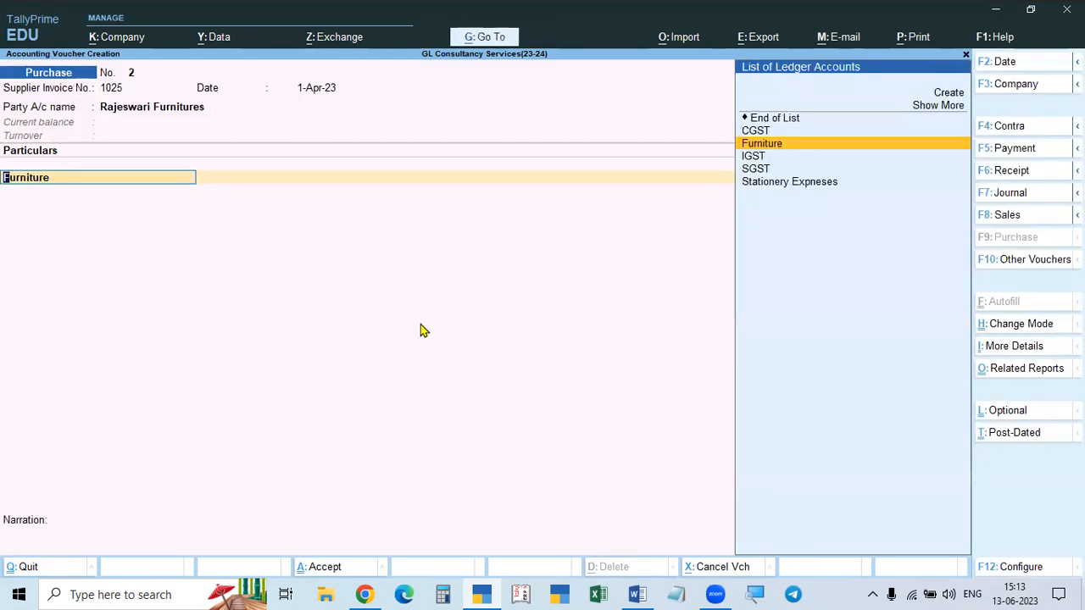
# Step: Add the description "Office Table: 6000" to the Furniture ledger, taking the item from the Word problem document
pyautogui.press('Return')
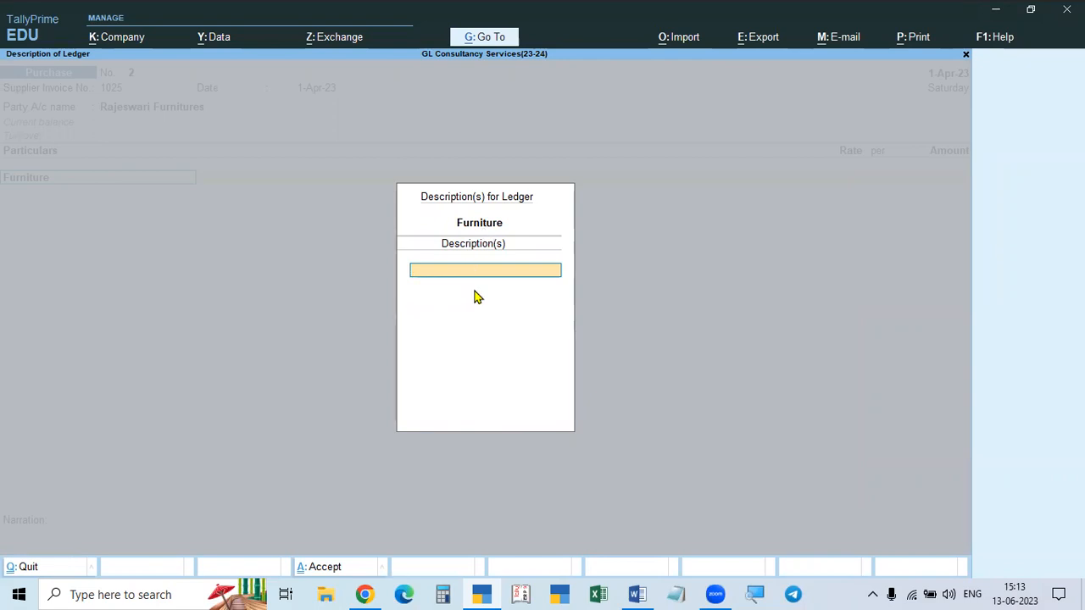
pyautogui.hotkey('alt', 'Tab')
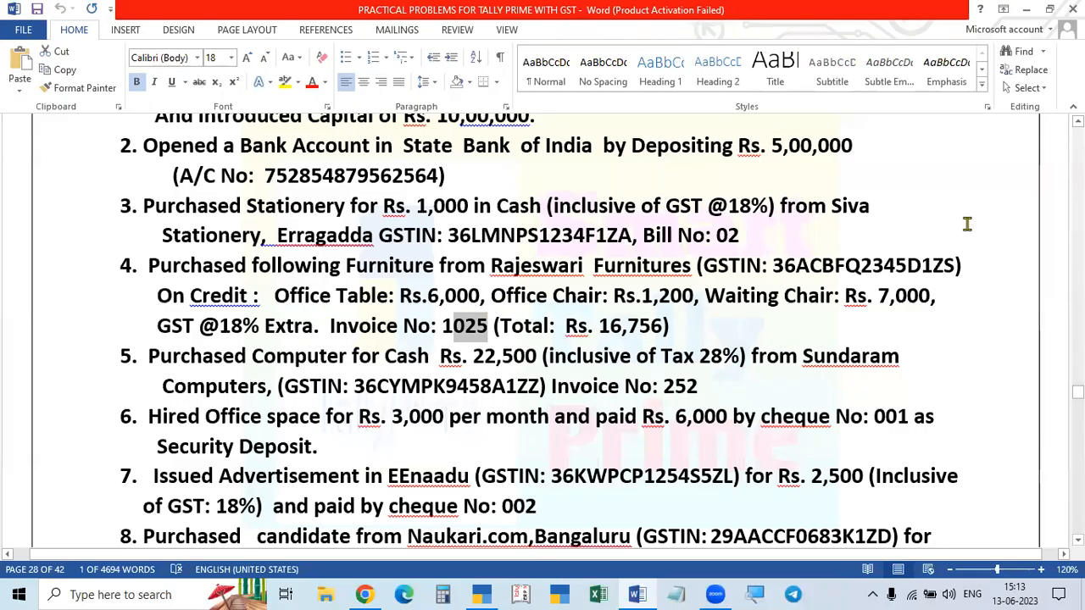
pyautogui.hotkey('alt', 'Tab')
pyautogui.write('Office Table:')
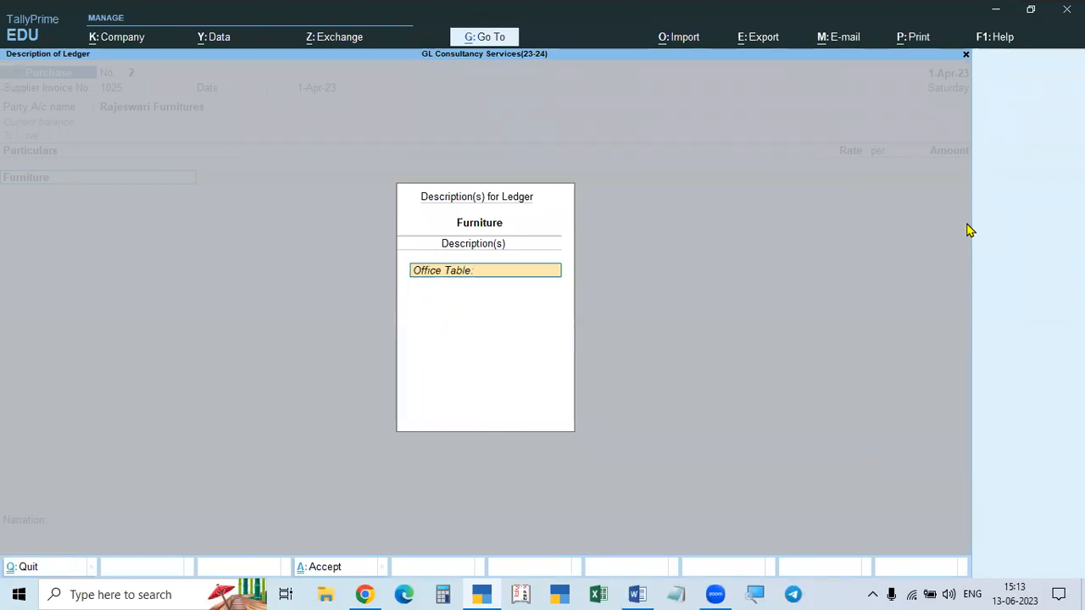
pyautogui.hotkey('alt', 'Tab')
pyautogui.hotkey('alt', 'Tab')
pyautogui.write(': 6000')
pyautogui.press('Return')
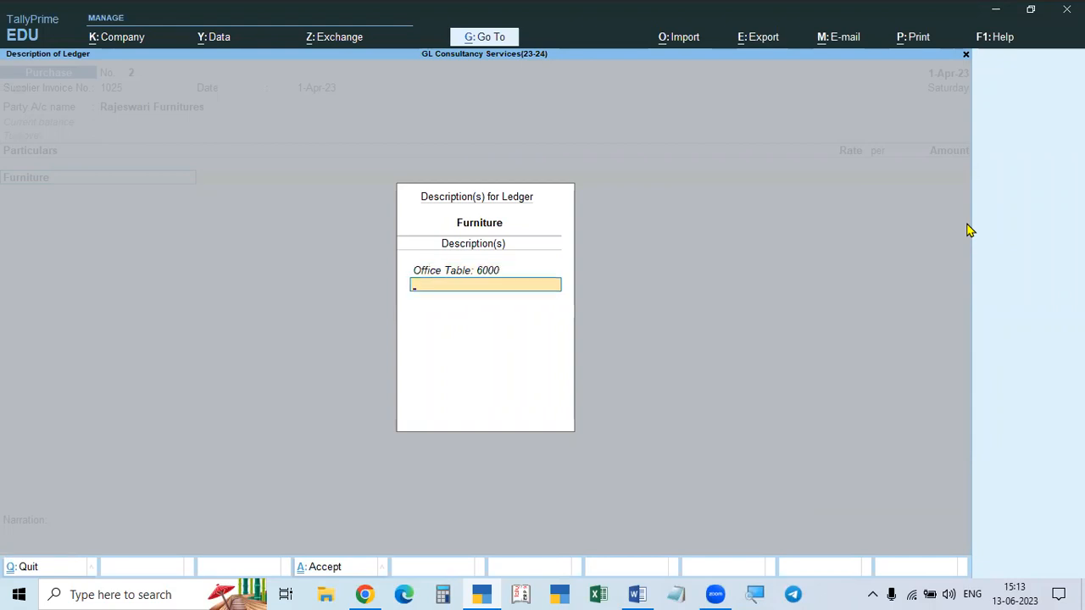
# Step: Add the descriptions "Office Chair: 1200" and "Waiting Chair: 7000" to the Furniture ledger and accept the description list
pyautogui.hotkey('alt', 'Tab')
pyautogui.hotkey('alt', 'Tab')
pyautogui.write('Office c')
pyautogui.press('BackSpace')
pyautogui.write('Chair:')
pyautogui.hotkey('alt', 'Tab')
pyautogui.hotkey('alt', 'Tab')
pyautogui.write('1200')
pyautogui.press('Return')
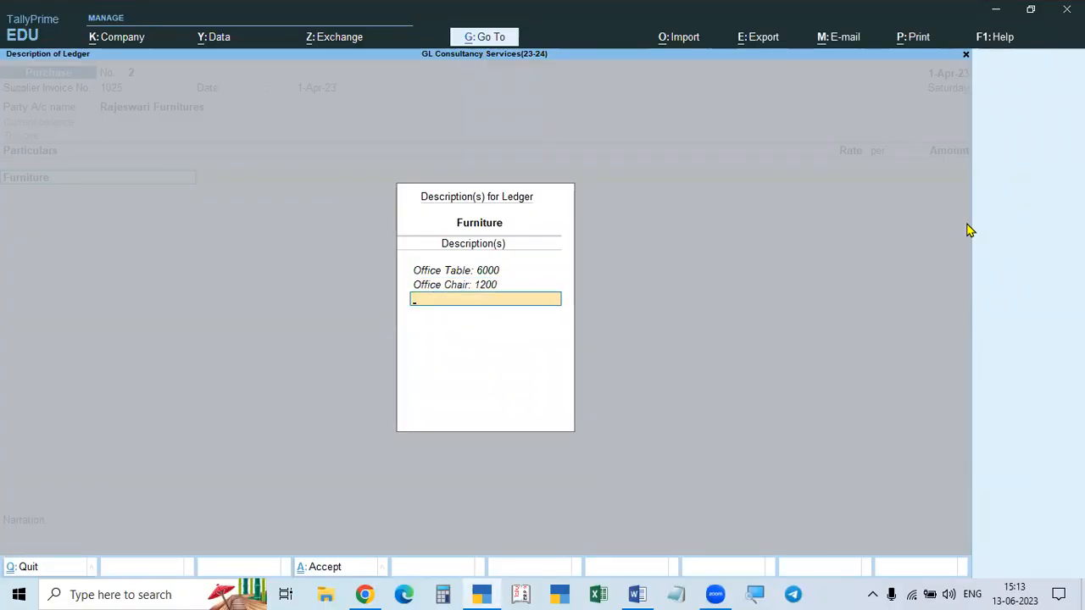
pyautogui.write('Waiting Chair: 7000')
pyautogui.press('Return')
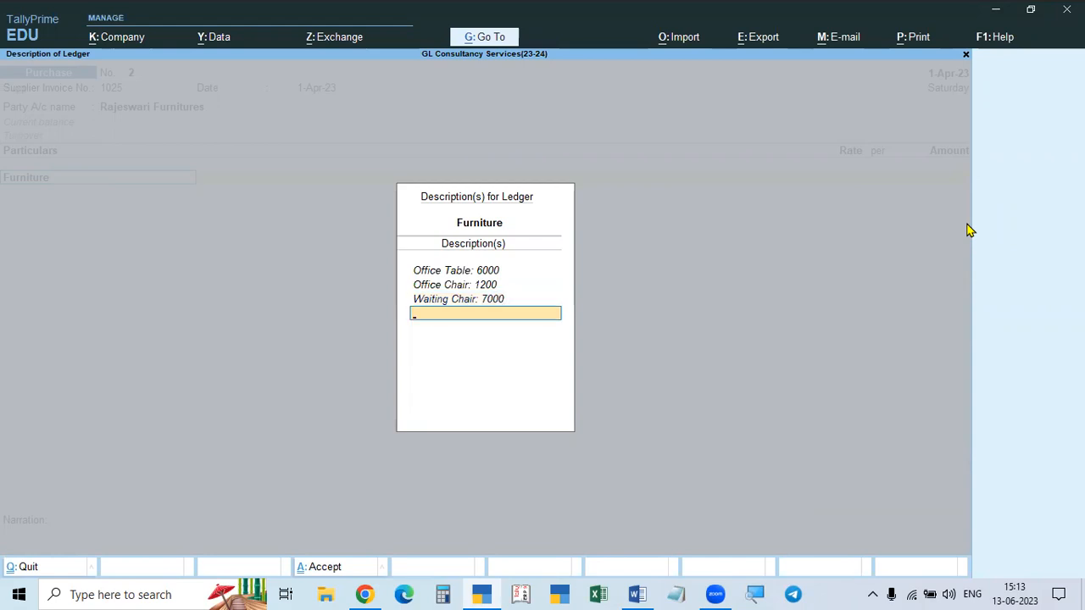
pyautogui.press('Return')
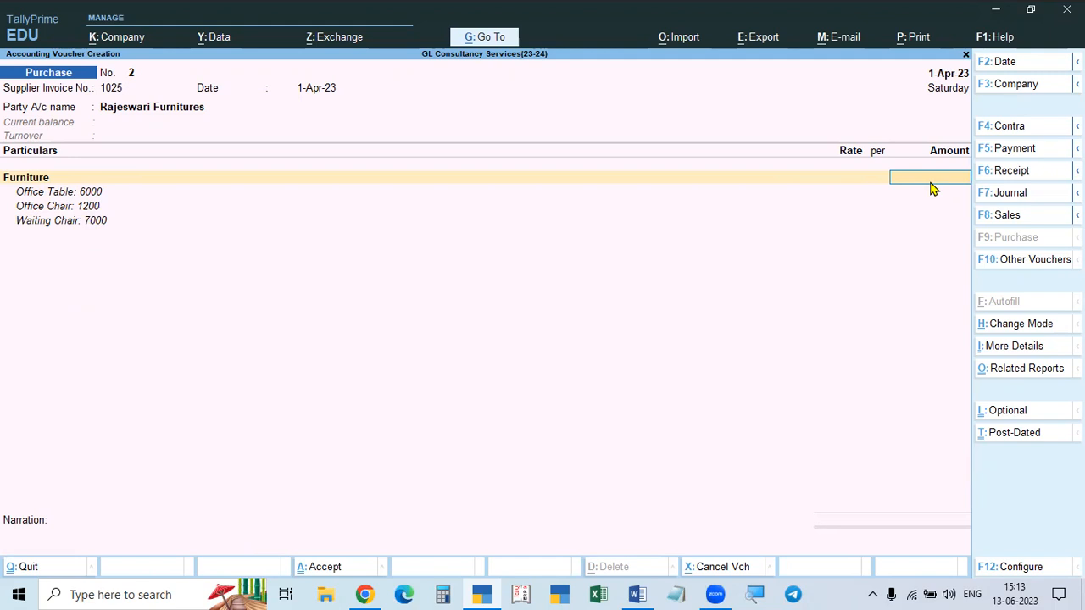
pyautogui.write('200')
pyautogui.press('BackSpace')
pyautogui.press('BackSpace')
pyautogui.press('BackSpace')
pyautogui.press('BackSpace')
pyautogui.press('BackSpace')
# Step: Calculate 6000+1200+7000 in the built-in calculator and enter 14,200 as the Furniture amount, keeping the three item descriptions
pyautogui.hotkey('ctrl', 'n')
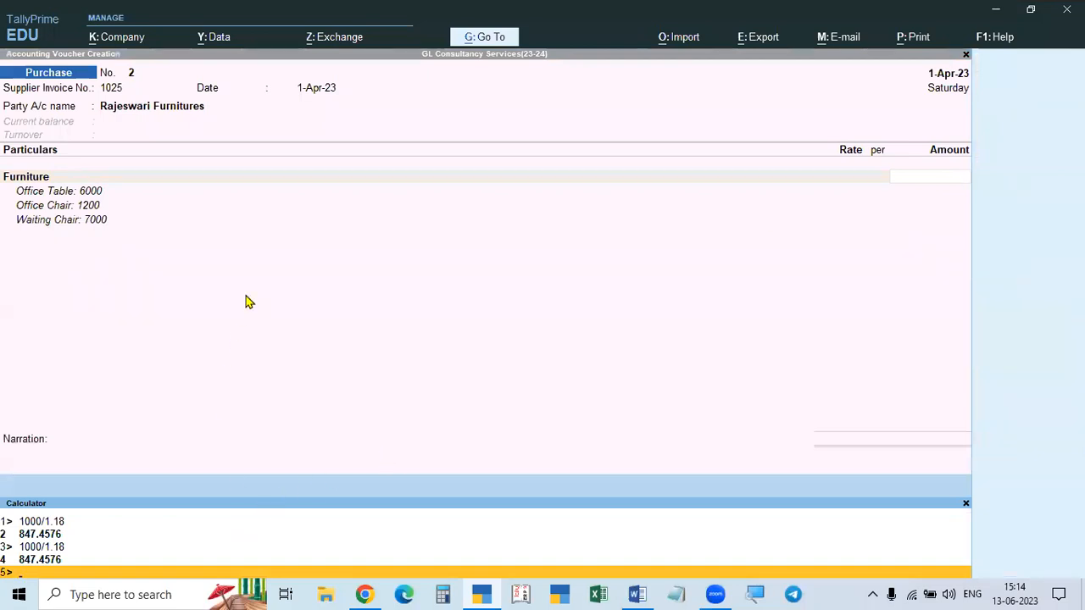
pyautogui.write('6000+1200+7000')
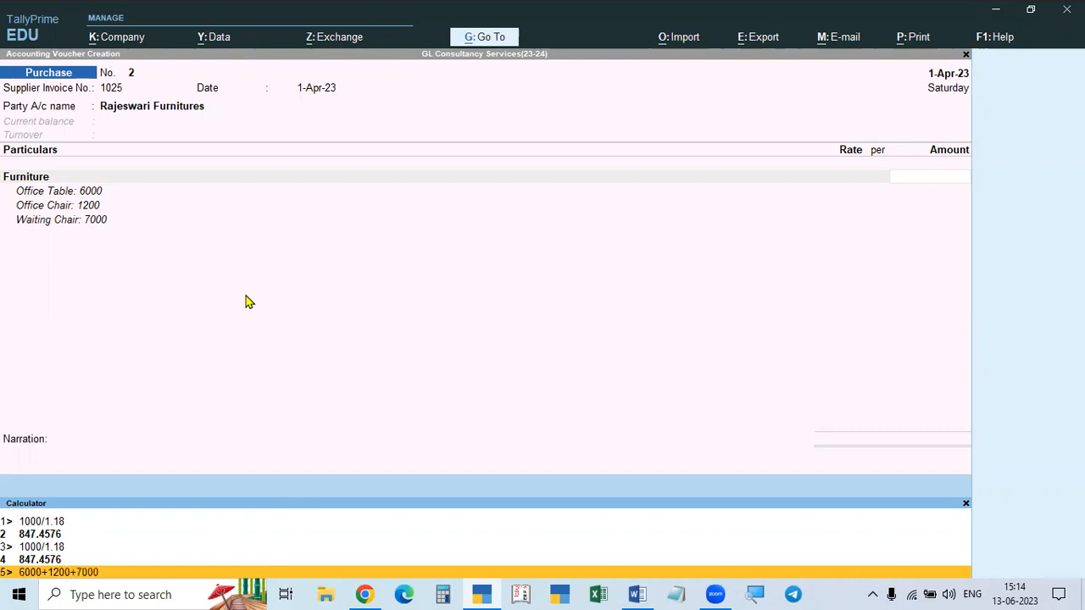
pyautogui.press('Return')
pyautogui.press('Return')
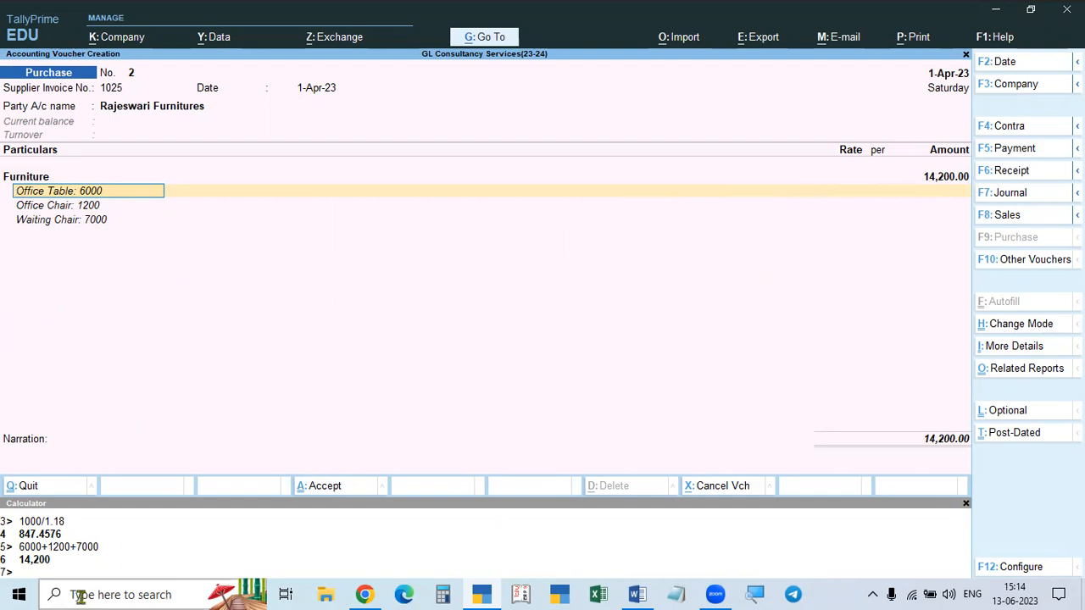
pyautogui.press('Return')
pyautogui.press('Return')
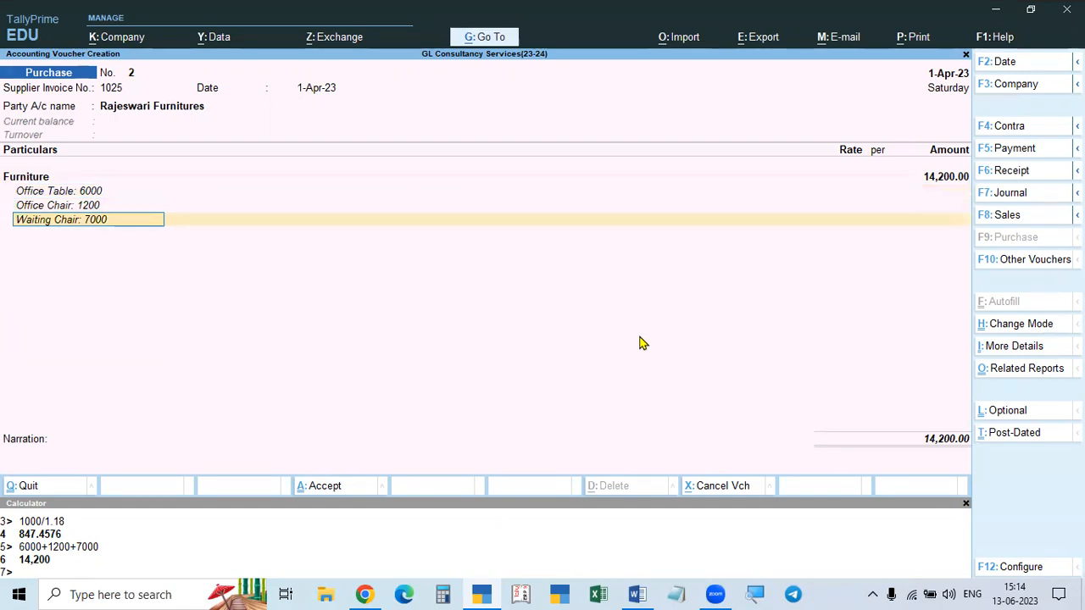
pyautogui.press('Return')
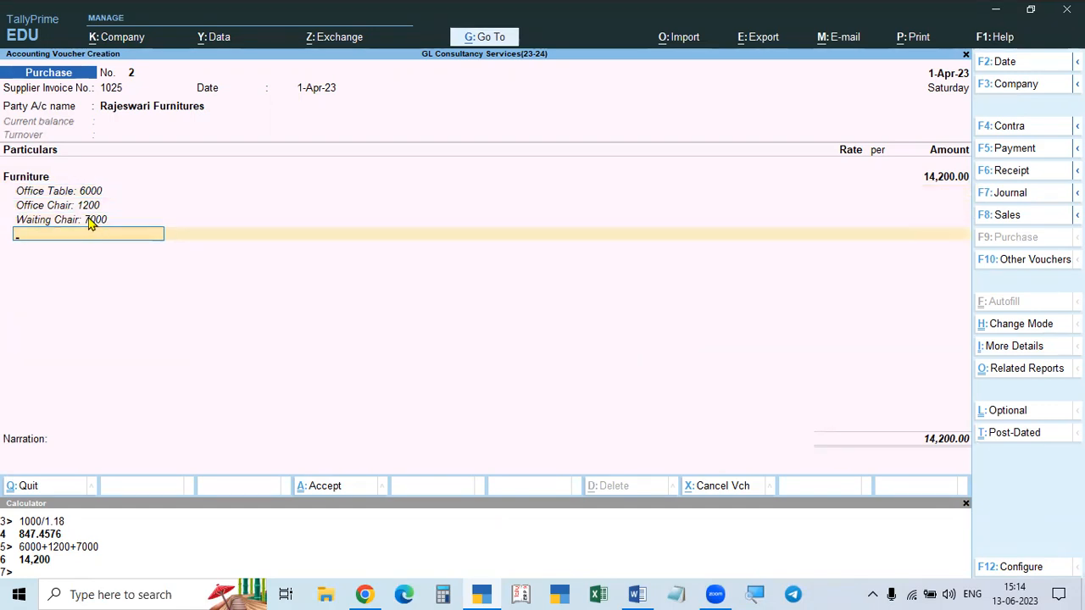
pyautogui.press('Return')
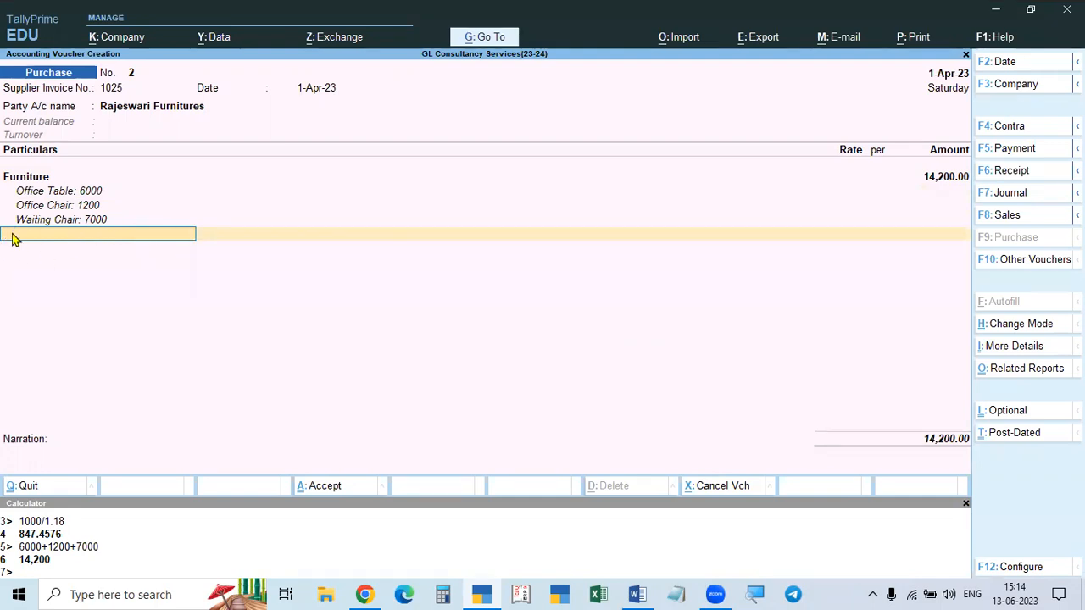
pyautogui.write('gst')
pyautogui.press('BackSpace')
pyautogui.press('BackSpace')
pyautogui.press('BackSpace')
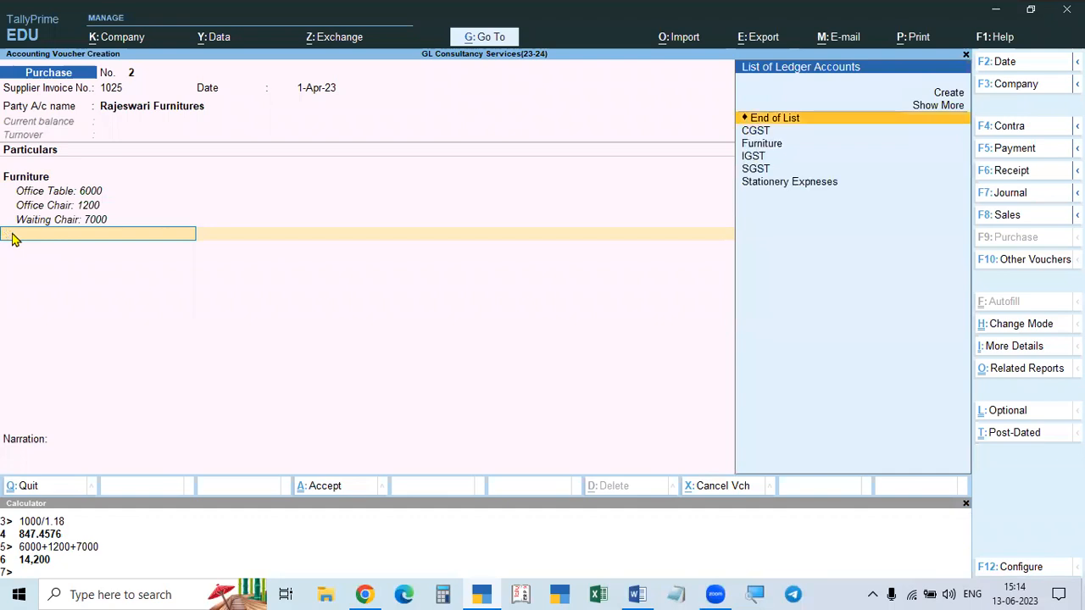
# Step: Add the CGST and SGST ledgers below the Furniture entry, accepting their calculated amounts and leaving their descriptions blank
pyautogui.write('cgs')
pyautogui.press('Return')
pyautogui.press('Return')
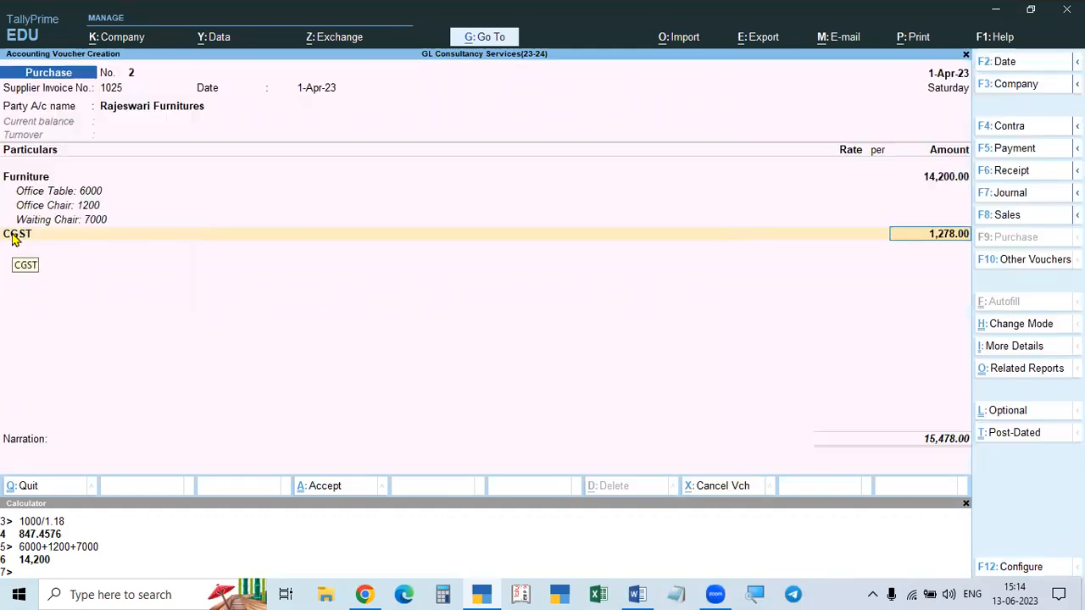
pyautogui.hotkey('alt', 'Tab')
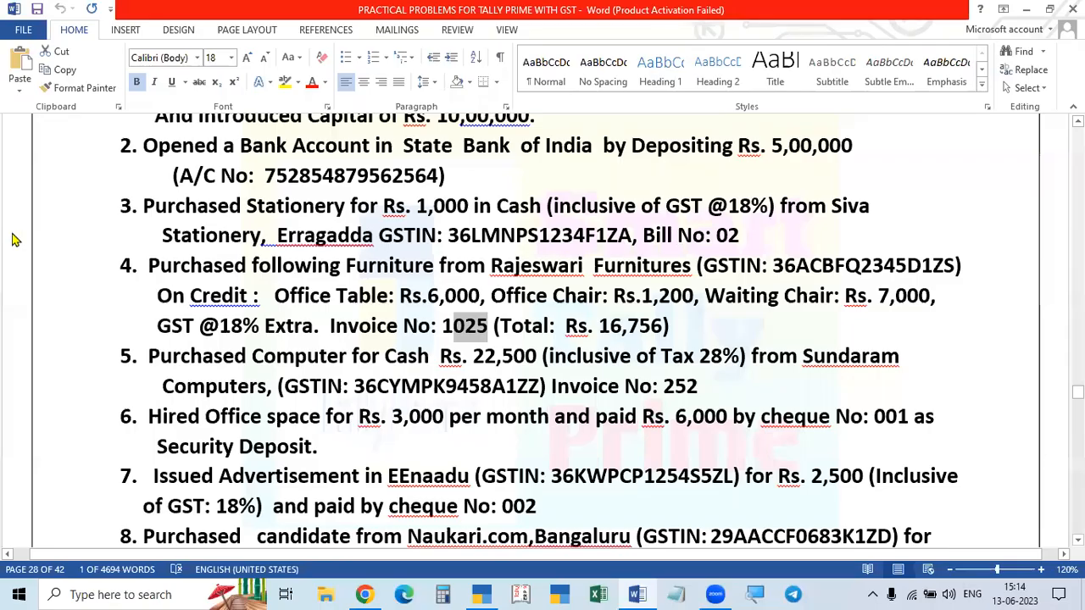
pyautogui.hotkey('alt', 'Tab')
pyautogui.write('sgs')
pyautogui.press('Return')
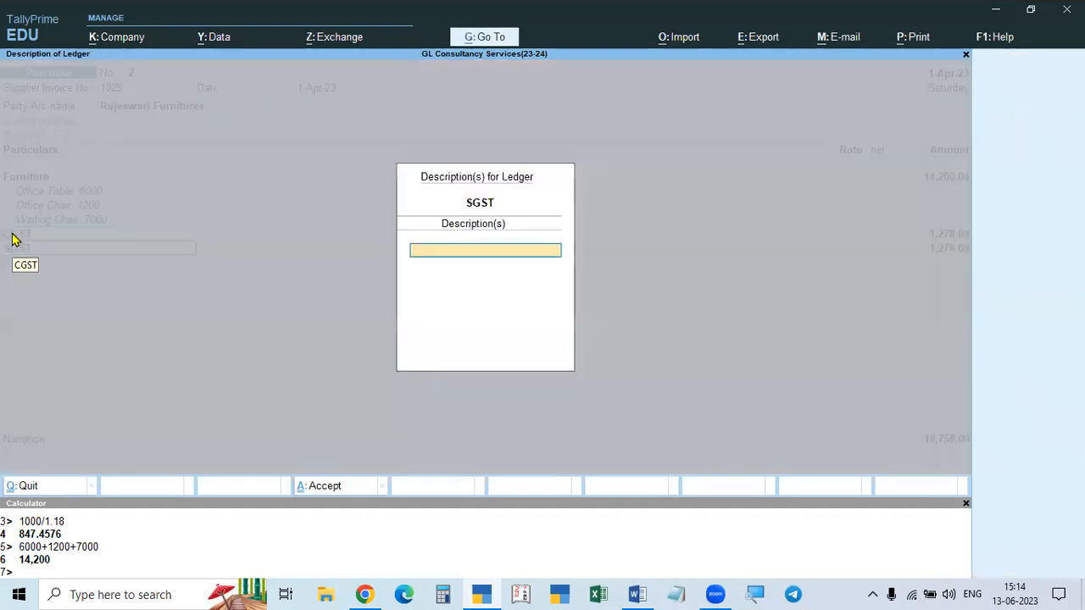
pyautogui.press('Return')
pyautogui.press('Return')
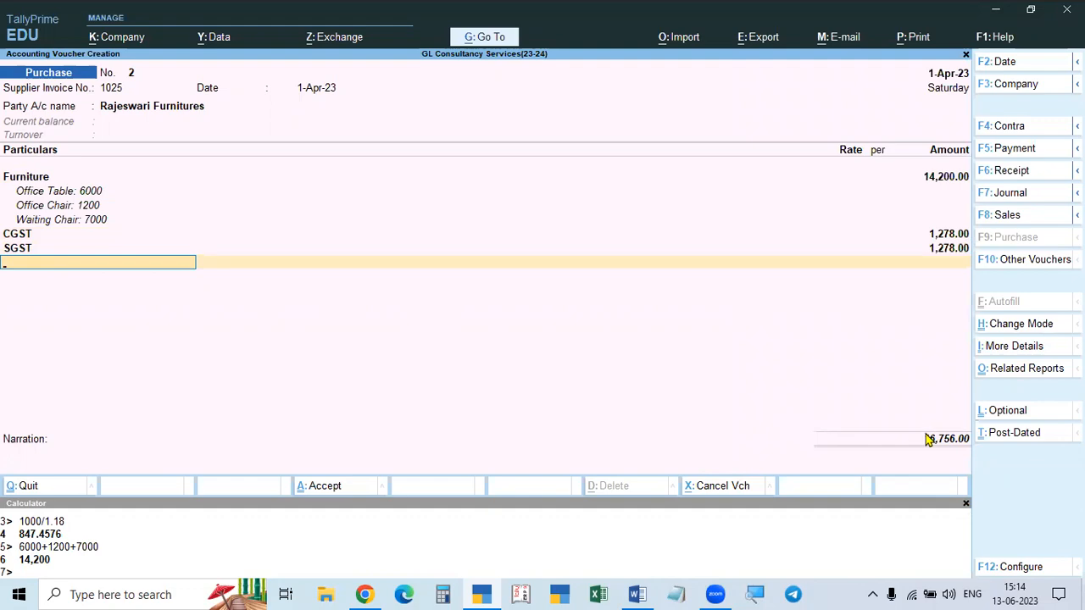
# Step: Compare the voucher total with the furniture invoice total in the Word document and save the purchase voucher without a narration
pyautogui.hotkey('alt', 'Tab')
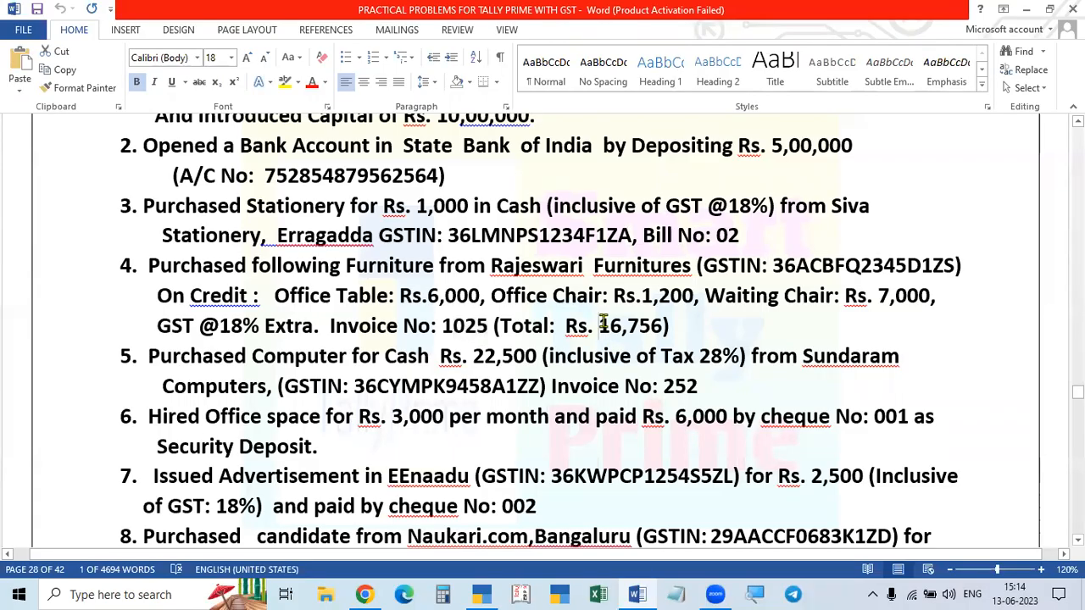
pyautogui.moveTo(602, 322); pyautogui.dragTo(683, 317)
pyautogui.hotkey('alt', 'Tab')
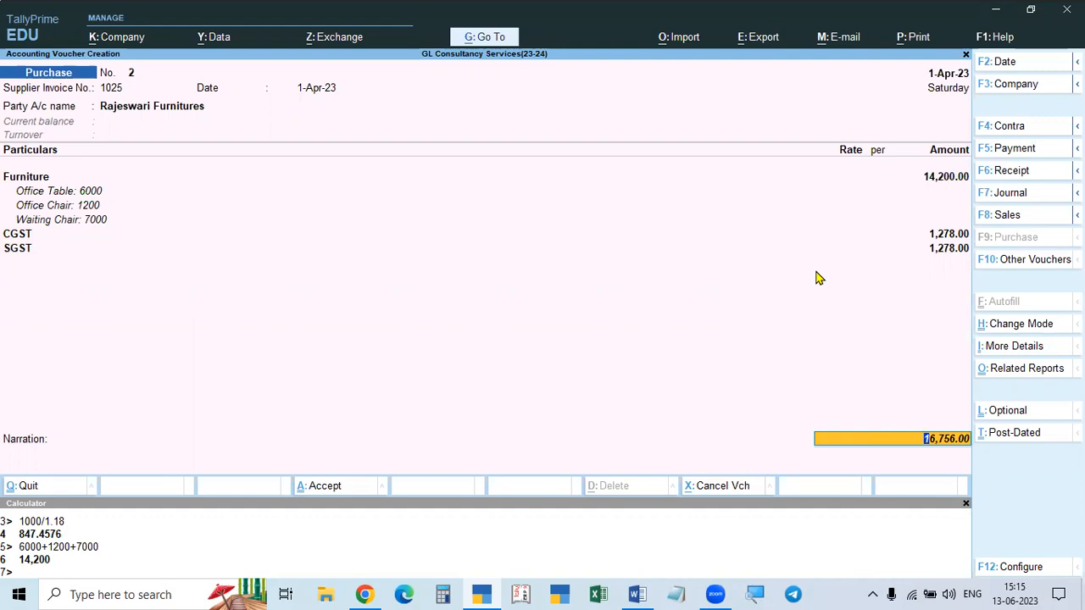
pyautogui.press('Return')
pyautogui.press('Return')
pyautogui.press('Return')
pyautogui.press('Return')
pyautogui.press('Return')
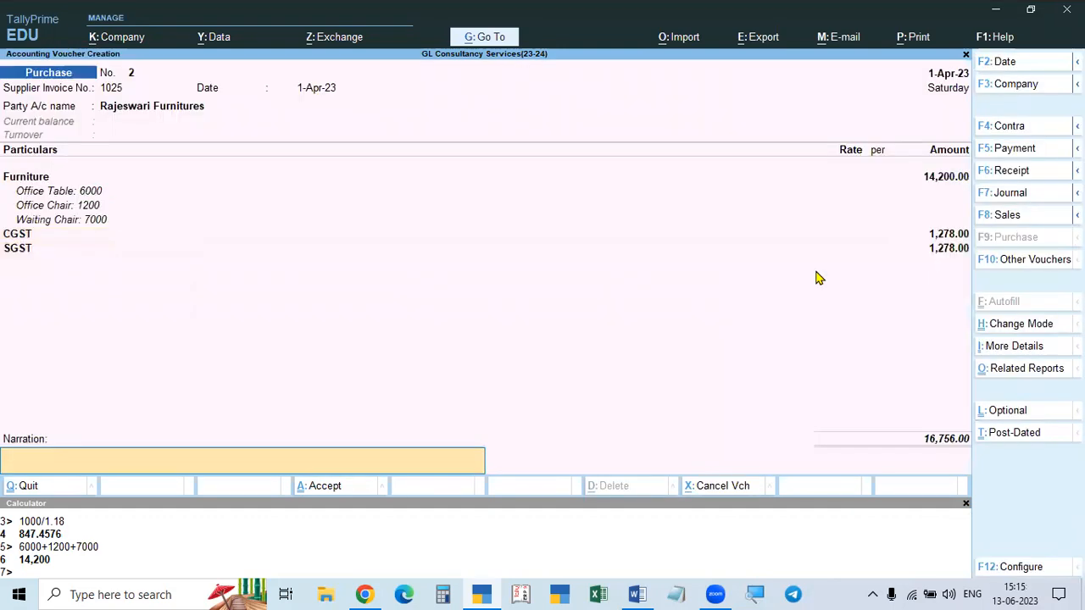
pyautogui.press('Return')
pyautogui.press('Return')
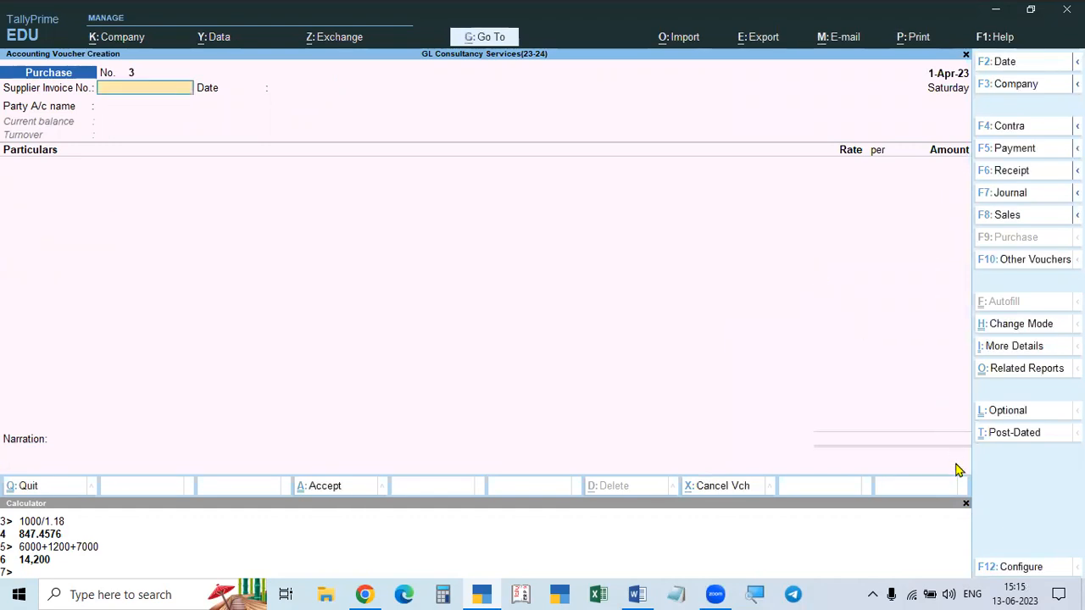
# Step: Close the calculator, consult the computer purchase in the Word document, and enter supplier invoice number 252 dated 1-Apr-23 in the new voucher
pyautogui.click(966, 506)
pyautogui.hotkey('alt', 'Tab')
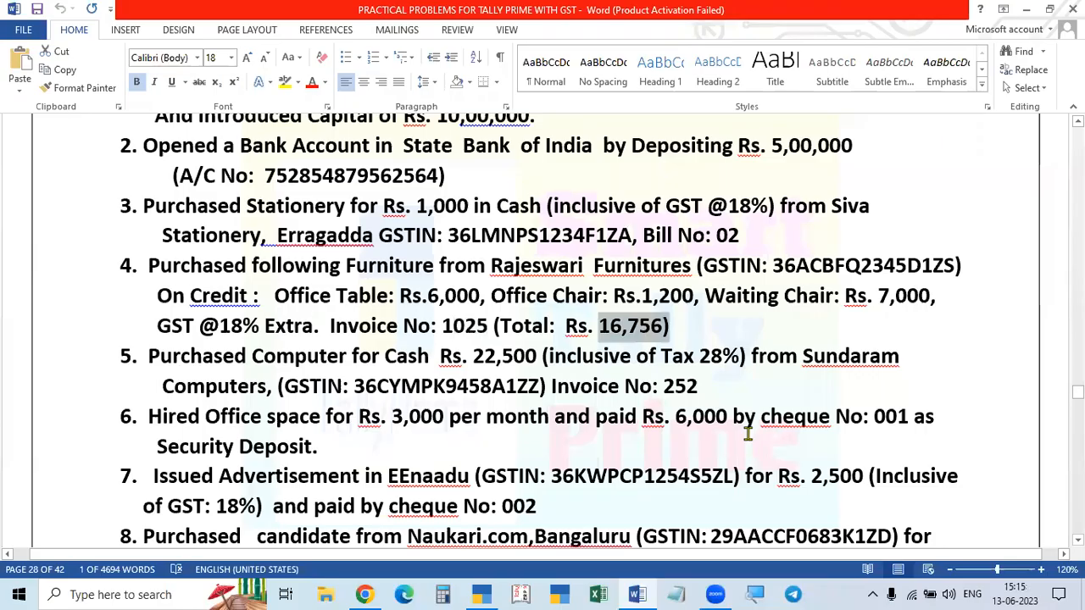
pyautogui.scroll(-1, 506, 409)
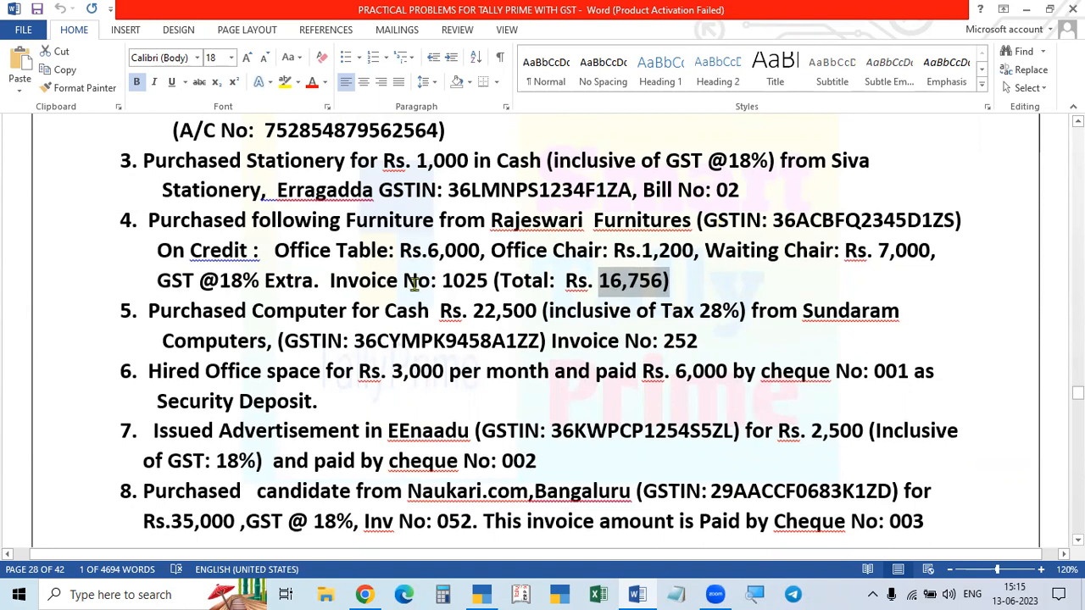
pyautogui.click(490, 281)
pyautogui.hotkey('alt', 'Tab')
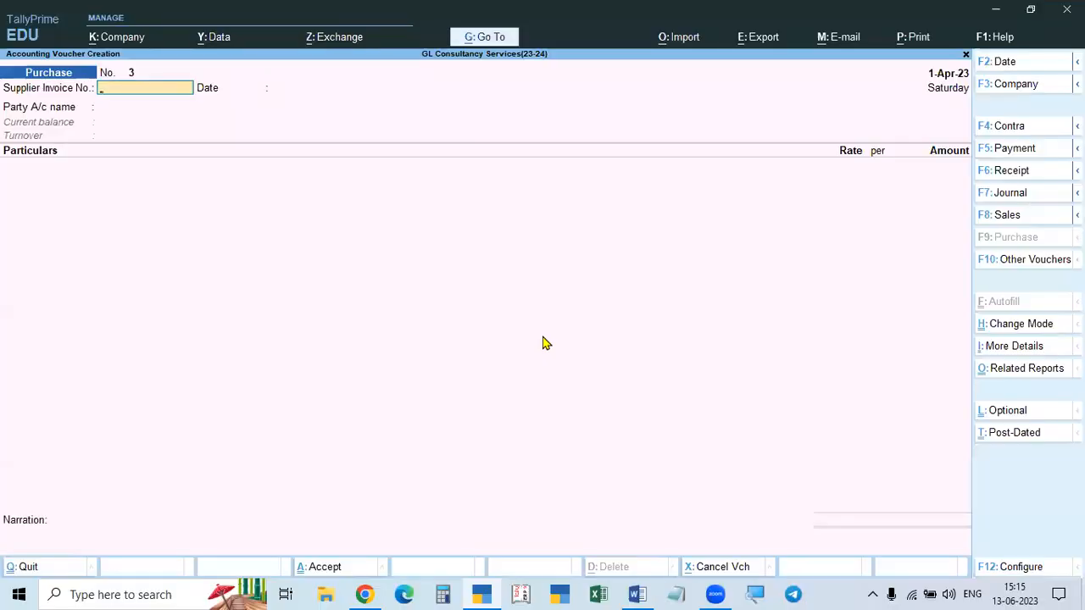
pyautogui.hotkey('alt', 'Tab')
pyautogui.hotkey('alt', 'Tab')
pyautogui.press('Return')
pyautogui.press('Return')
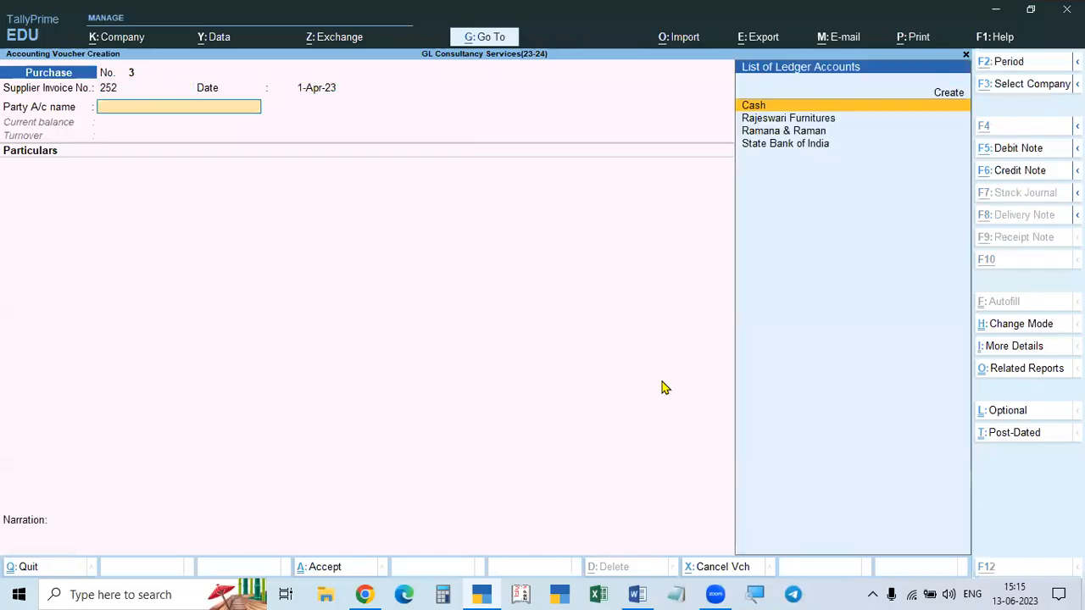
# Step: Start a new party ledger named Sundaram Computers from the purchase voucher's party account field
pyautogui.hotkey('alt', 'Tab')
pyautogui.hotkey('alt', 'Tab')
pyautogui.write('s')
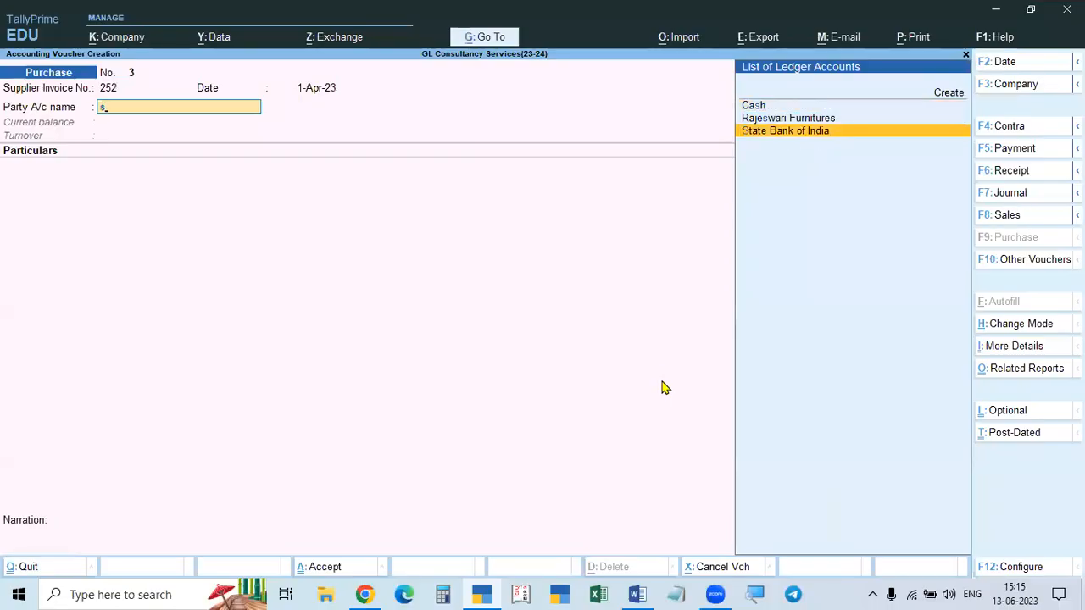
pyautogui.write('u')
pyautogui.press('BackSpace')
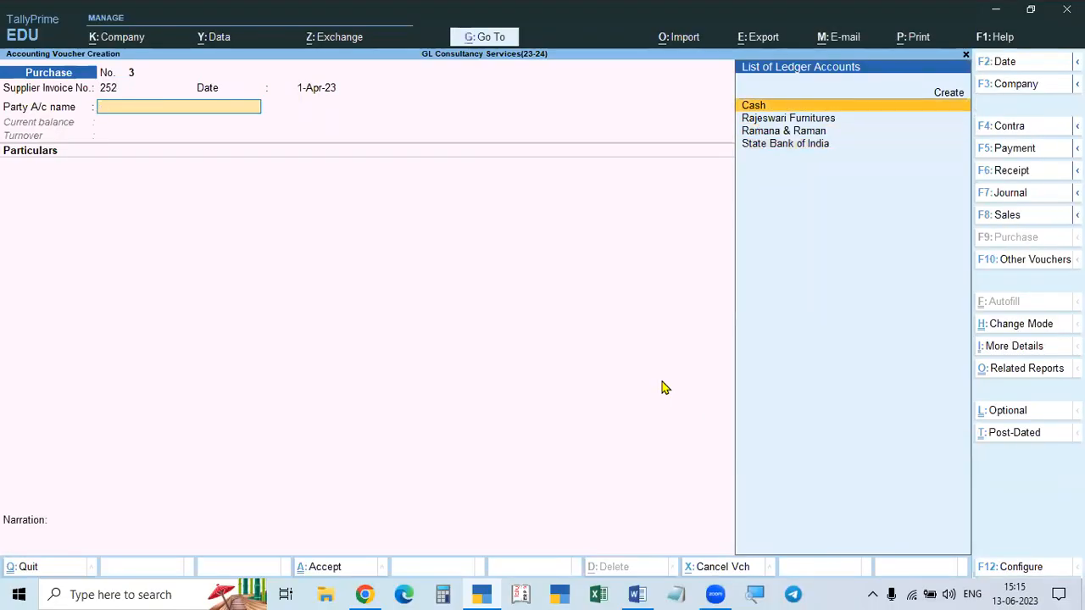
pyautogui.hotkey('alt', 'c')
pyautogui.write('Sundaram')
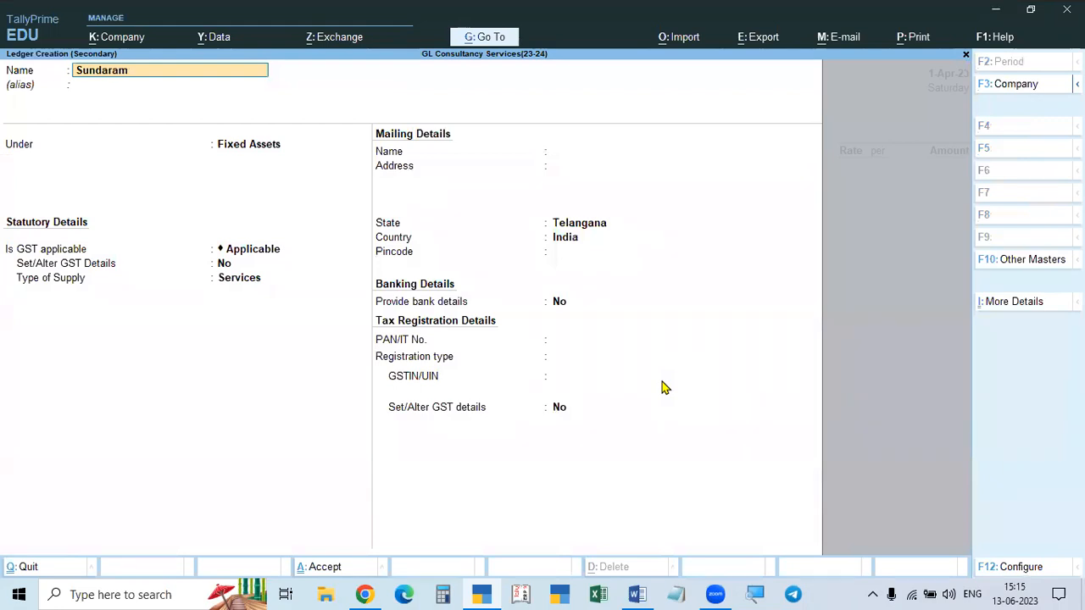
pyautogui.write(' Computer')
pyautogui.write('s')
# Step: Place the Sundaram Computers ledger under Sundry Creditors, leaving the alias and address blank and keeping the default bill-by-bill, state and country settings
pyautogui.press('Return')
pyautogui.press('Return')
pyautogui.write('Sun')
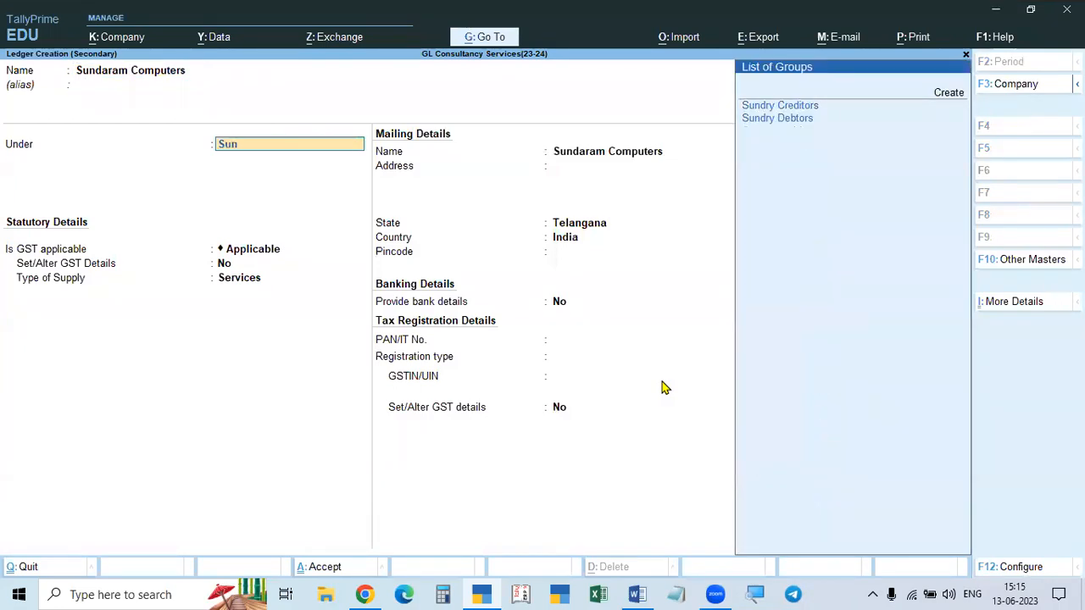
pyautogui.press('Return')
pyautogui.press('Return')
pyautogui.press('Return')
pyautogui.press('Return')
pyautogui.press('Return')
pyautogui.press('Return')
pyautogui.press('Return')
pyautogui.press('Return')
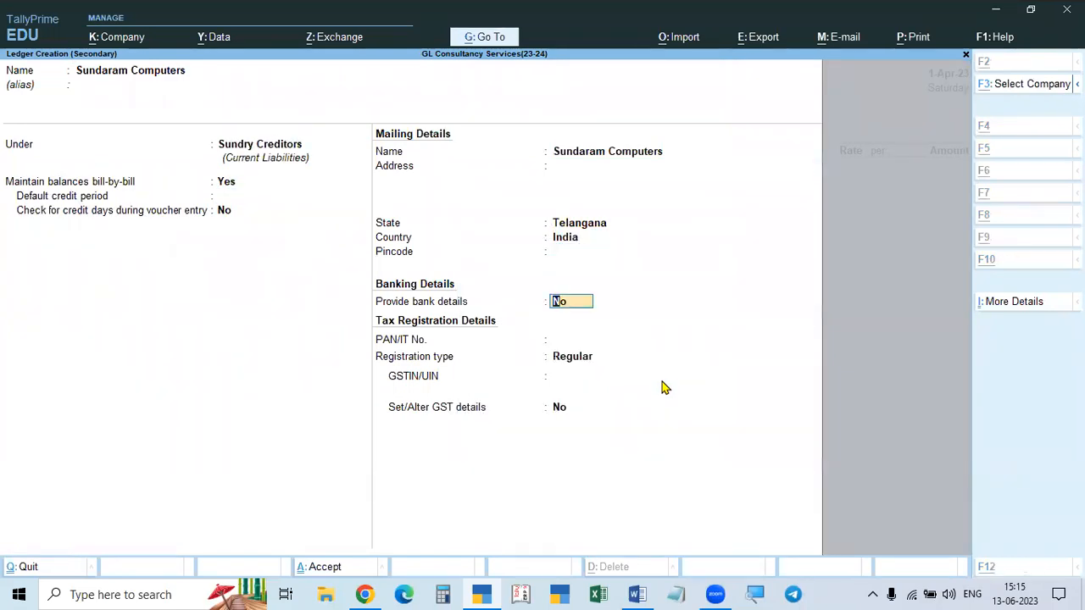
# Step: Copy the Sundaram Computers GSTIN from the Word document into the ledger's GSTIN/UIN, keeping no bank details and the Regular registration type
pyautogui.hotkey('alt', 'Tab')
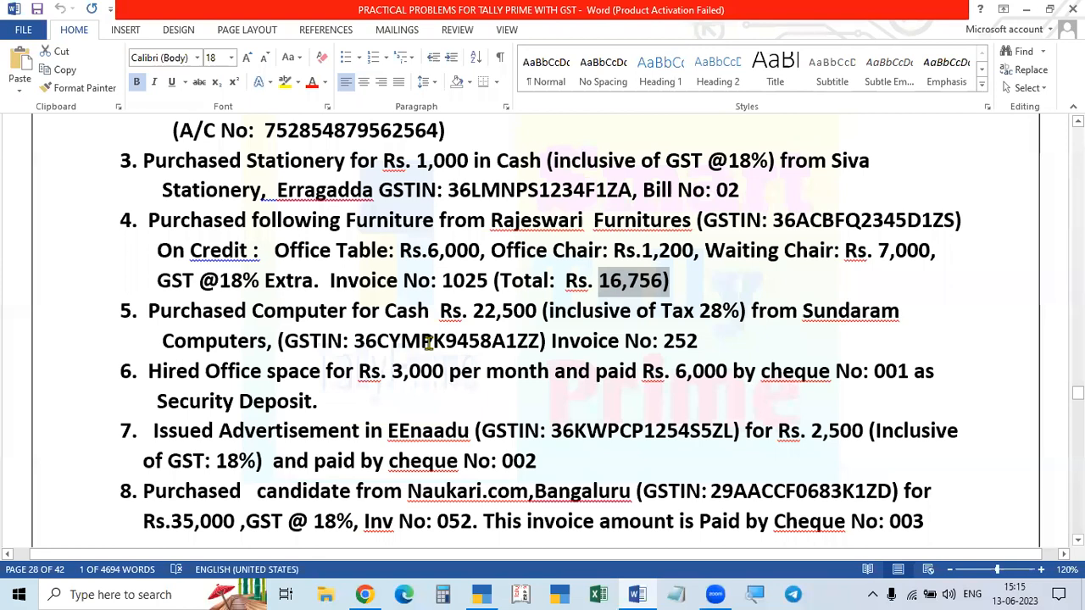
pyautogui.doubleClick(429, 341)
pyautogui.hotkey('ctrl', 'c')
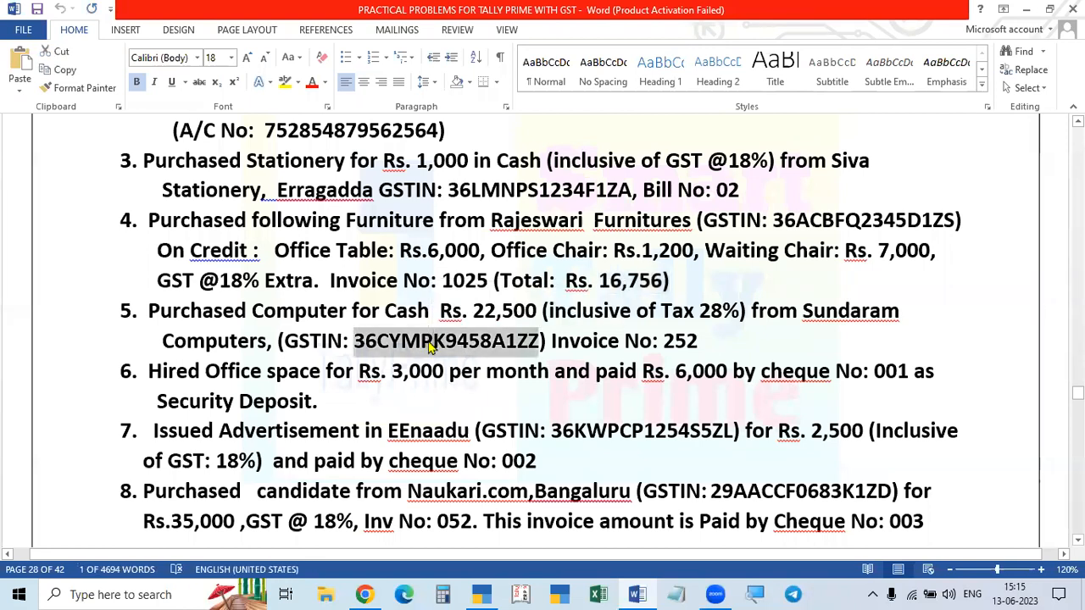
pyautogui.hotkey('alt', 'Tab')
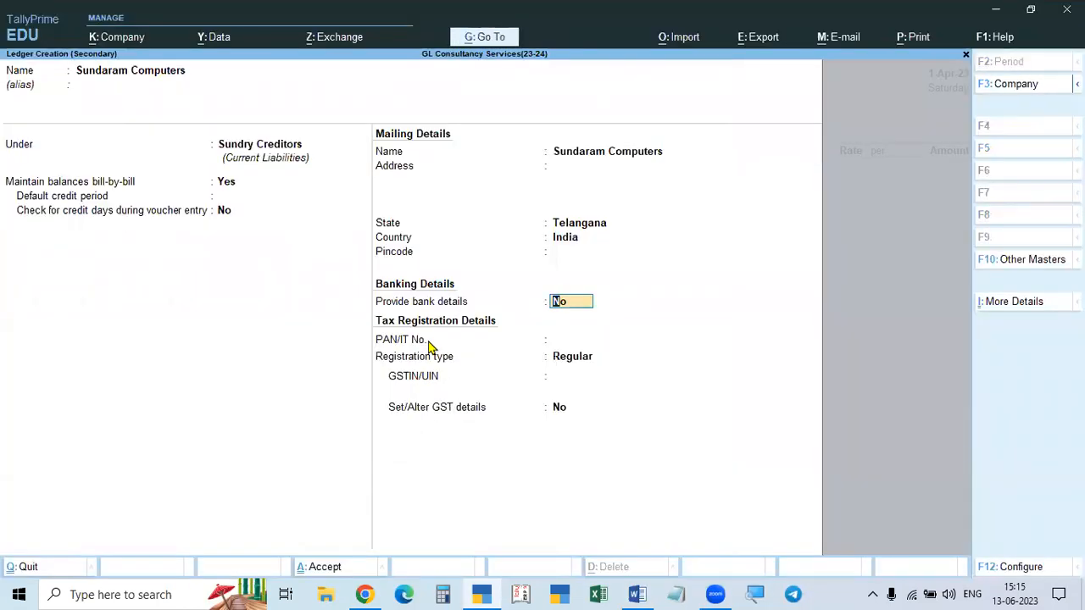
pyautogui.press('Return')
pyautogui.press('Return')
pyautogui.press('Return')
pyautogui.hotkey('ctrl', 'v')
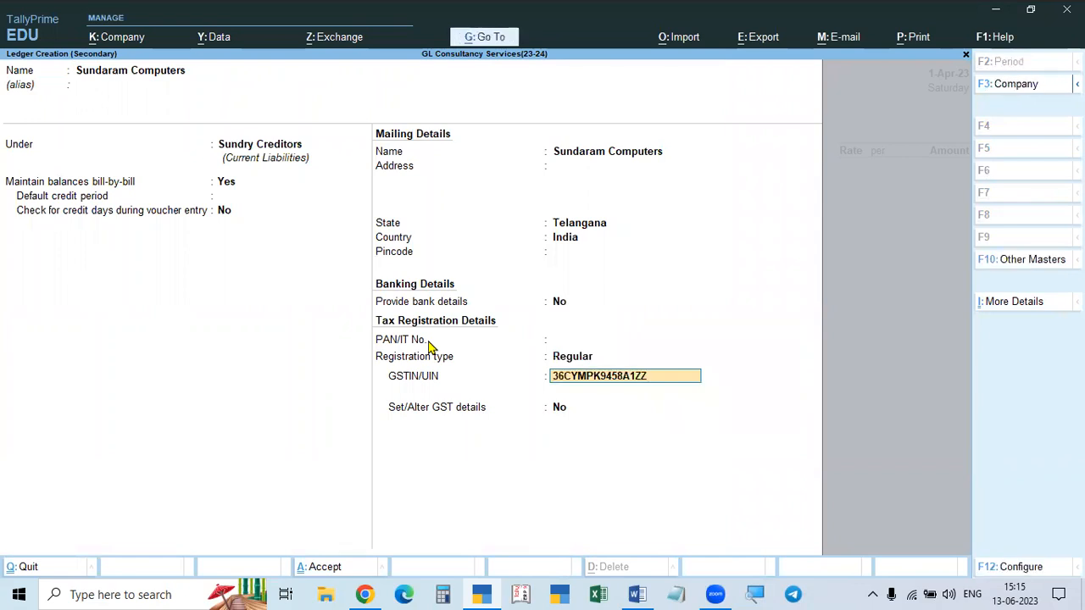
# Step: Save the Sundaram Computers ledger, accept its party details in the voucher, and consult the computer purchase in the Word document
pyautogui.press('Return')
pyautogui.press('Return')
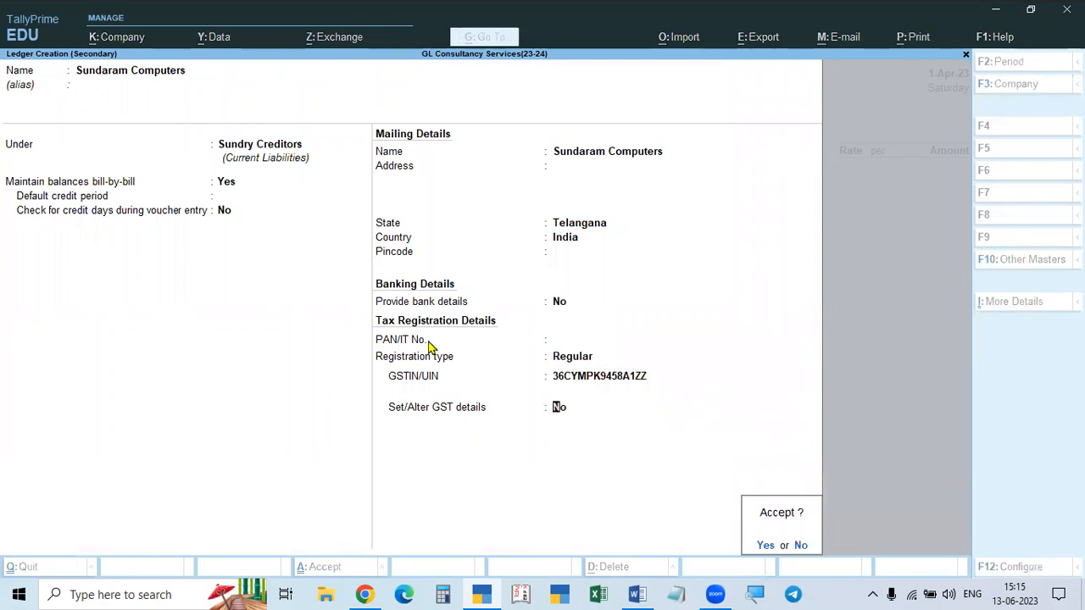
pyautogui.press('Return')
pyautogui.hotkey('ctrl', 'a')
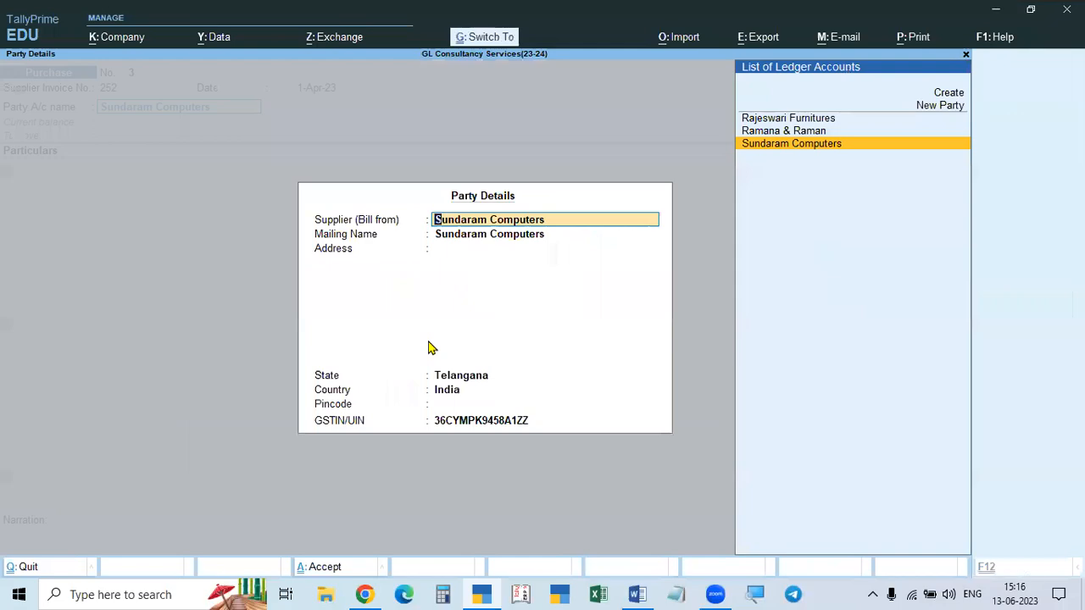
pyautogui.hotkey('ctrl', 'a')
pyautogui.hotkey('alt', 'Tab')
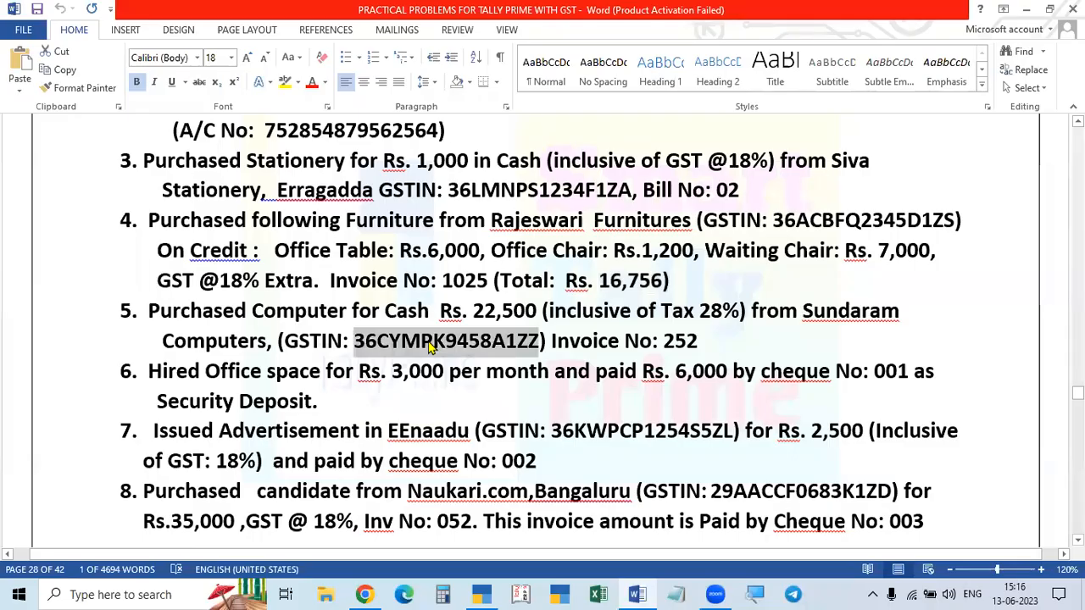
pyautogui.hotkey('alt', 'Tab')
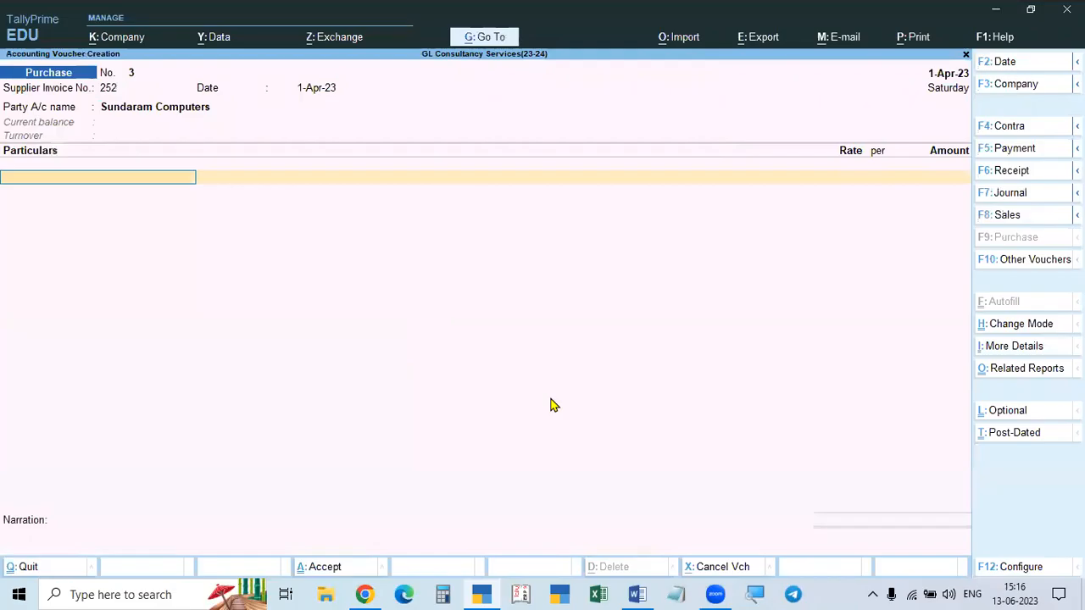
# Step: Start a new ledger named Computer from the voucher's particulars and place it under Fixed Assets
pyautogui.write('C')
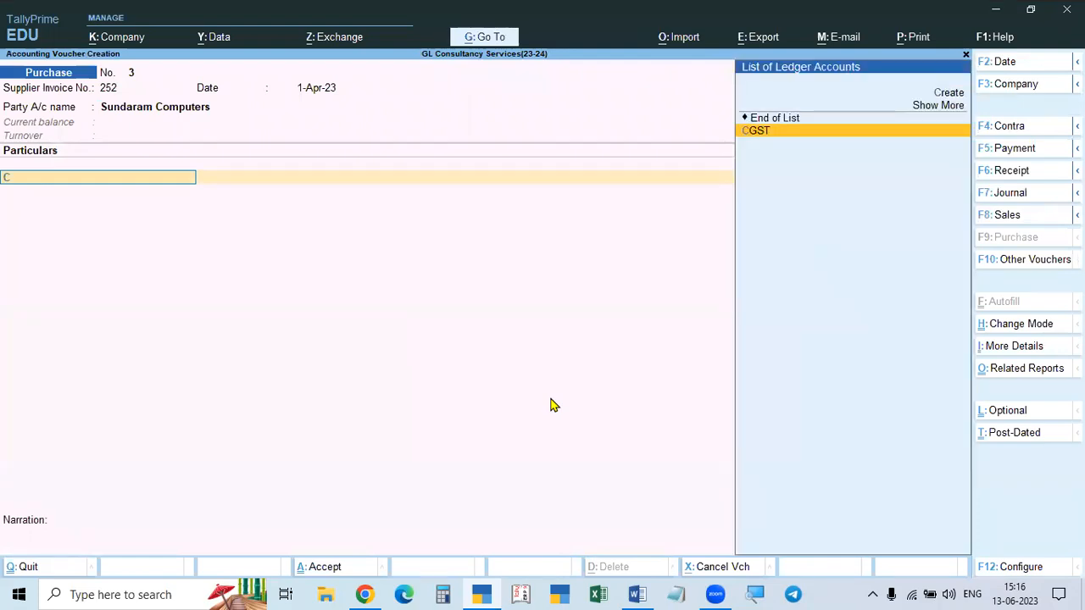
pyautogui.hotkey('alt', 'c')
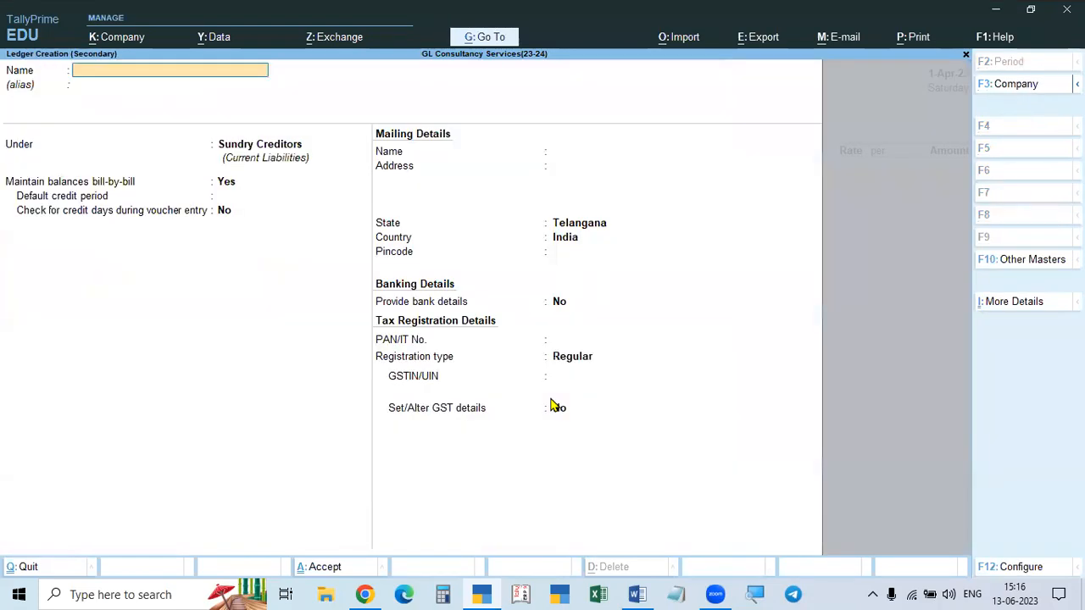
pyautogui.write('omputer')
pyautogui.press('Return')
pyautogui.press('Return')
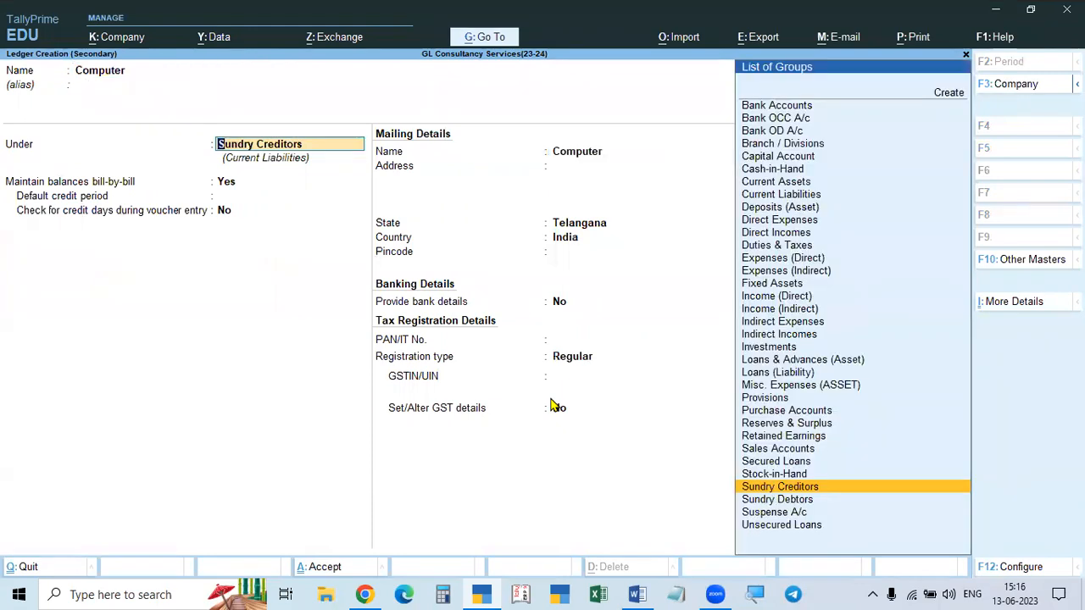
pyautogui.write('D')
pyautogui.press('BackSpace')
pyautogui.write('Fixed Assets')
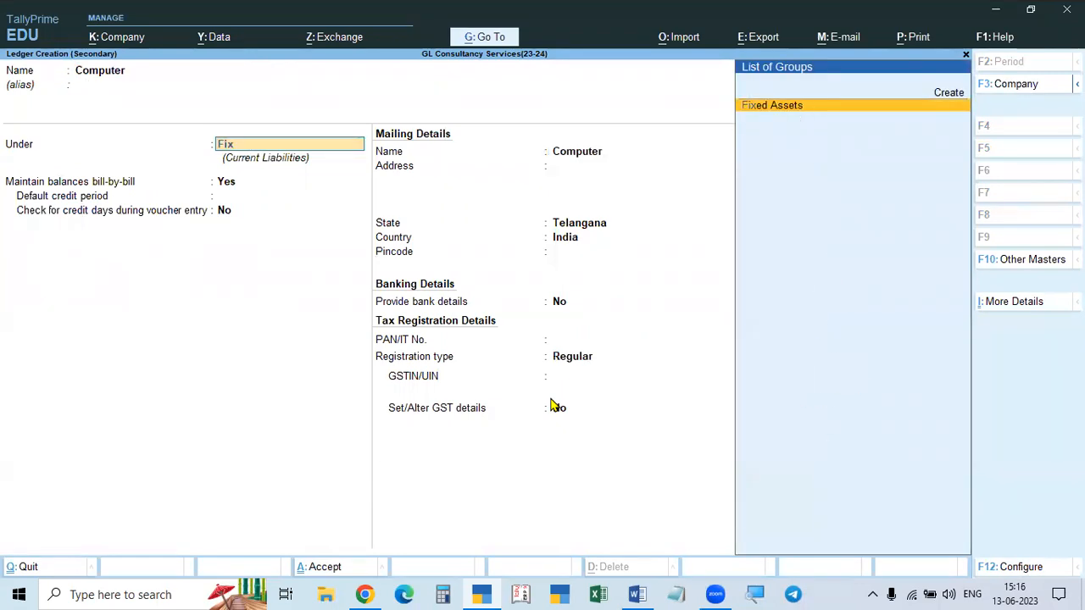
pyautogui.press('Return')
# Step: Enable GST details for the Computer ledger and set its taxability to Taxable, leaving the description and HSN/SAC blank
pyautogui.press('Return')
pyautogui.press('y')
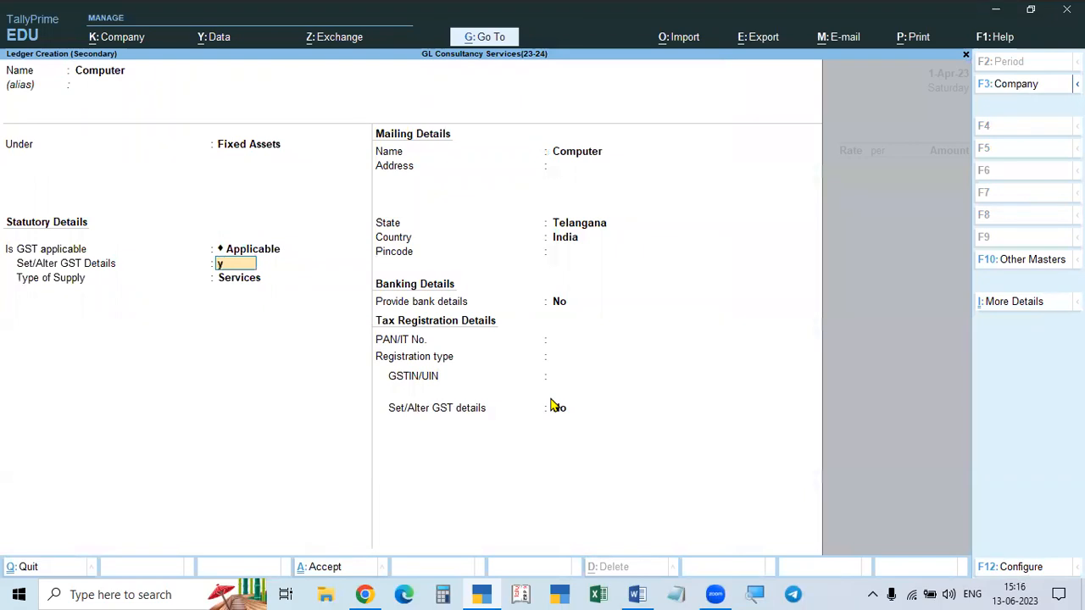
pyautogui.press('Return')
pyautogui.press('Return')
pyautogui.press('Return')
pyautogui.press('Return')
pyautogui.press('Return')
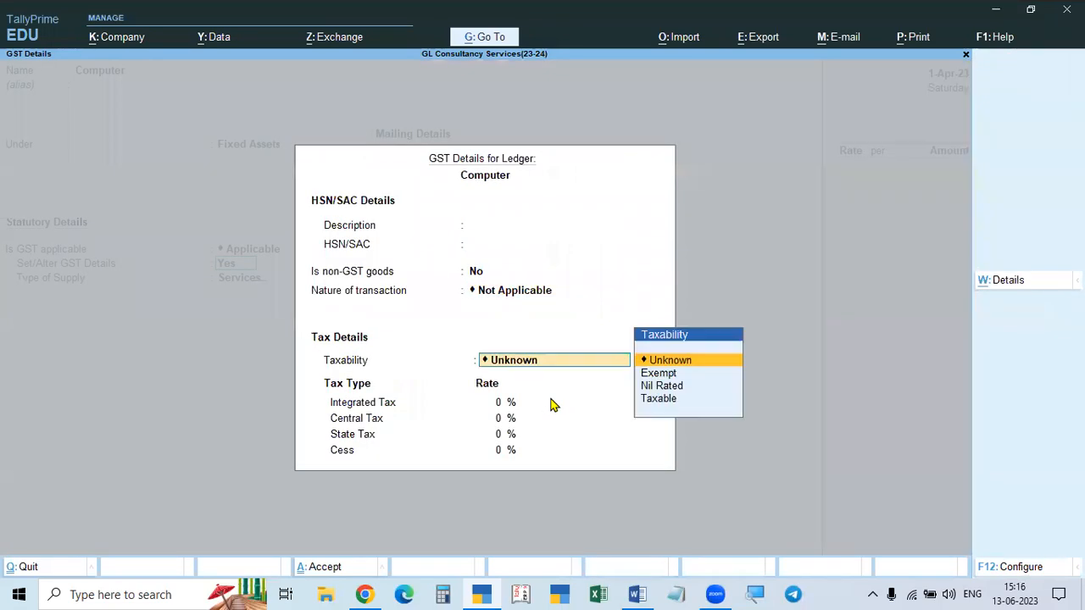
pyautogui.press('Down')
pyautogui.press('Down')
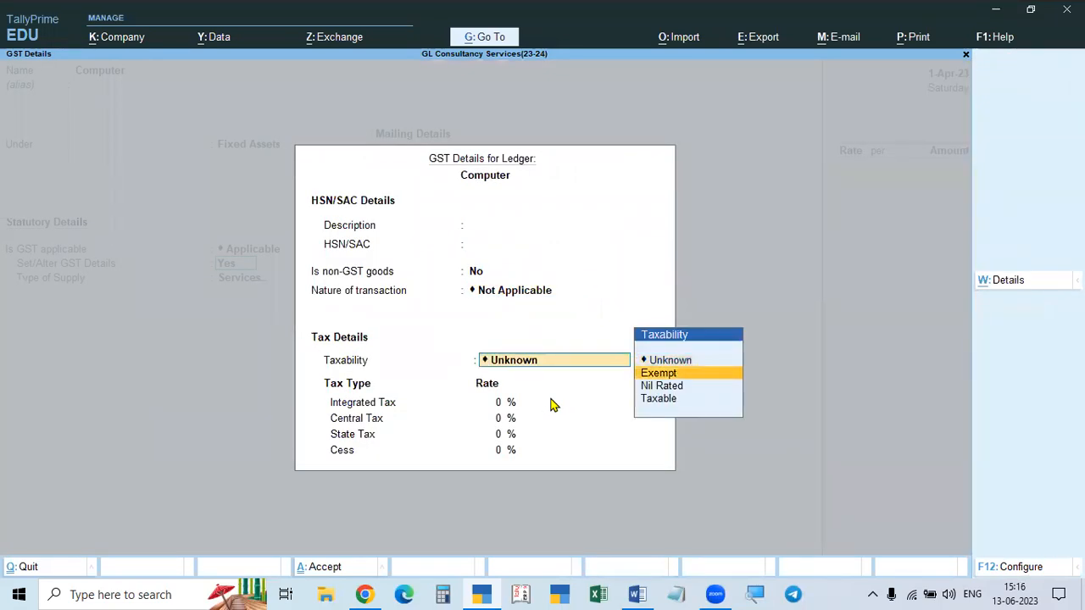
pyautogui.press('Down')
pyautogui.press('Return')
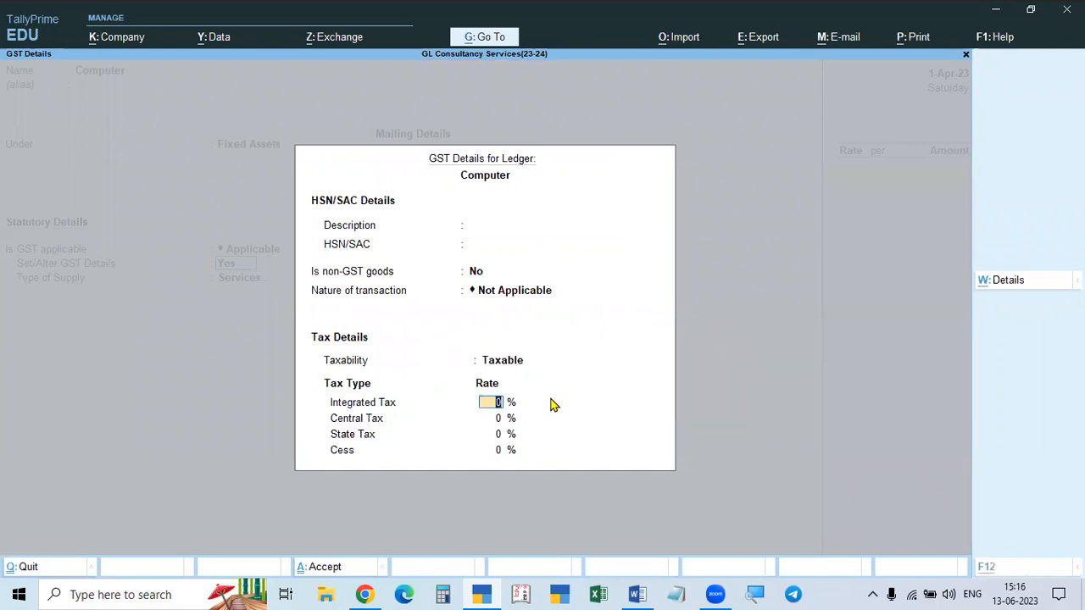
# Step: Check the computer purchase's tax rate in the Word document and enter 28% as the Computer ledger's integrated tax rate
pyautogui.hotkey('alt', 'Tab')
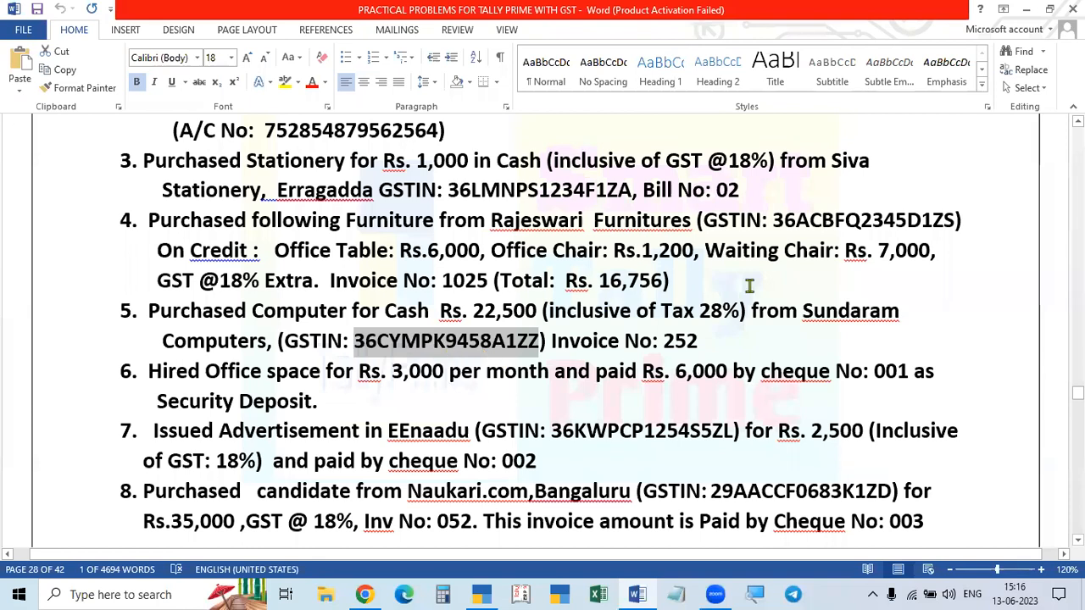
pyautogui.hotkey('alt', 'Tab')
pyautogui.press('Return')
pyautogui.press('Return')
pyautogui.press('Return')
pyautogui.press('Return')
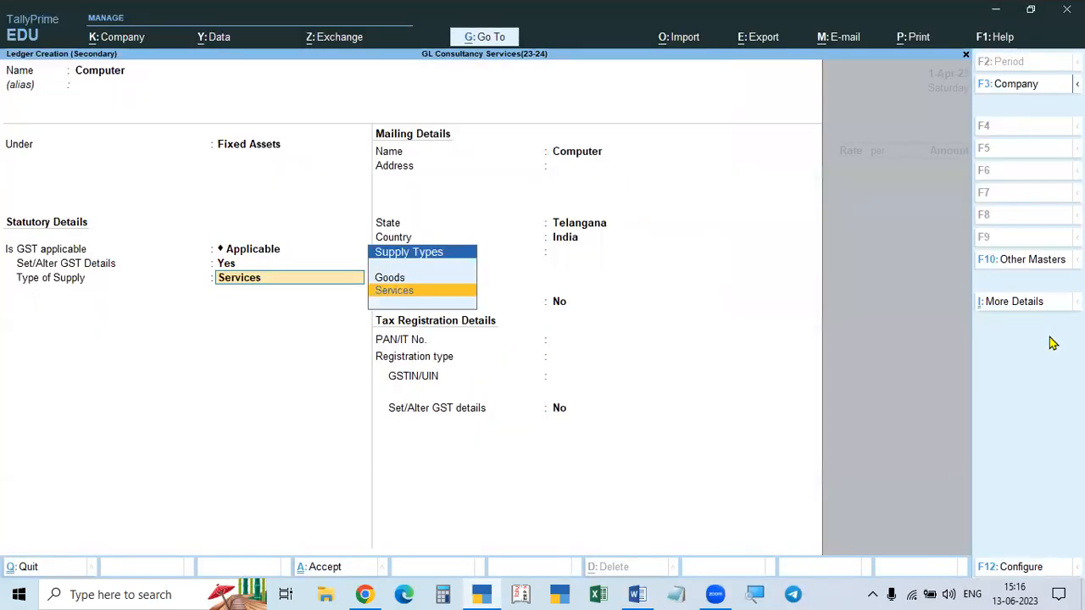
# Step: Set the Computer ledger's type of supply to Goods and save the ledger with its remaining defaults
pyautogui.press('Up')
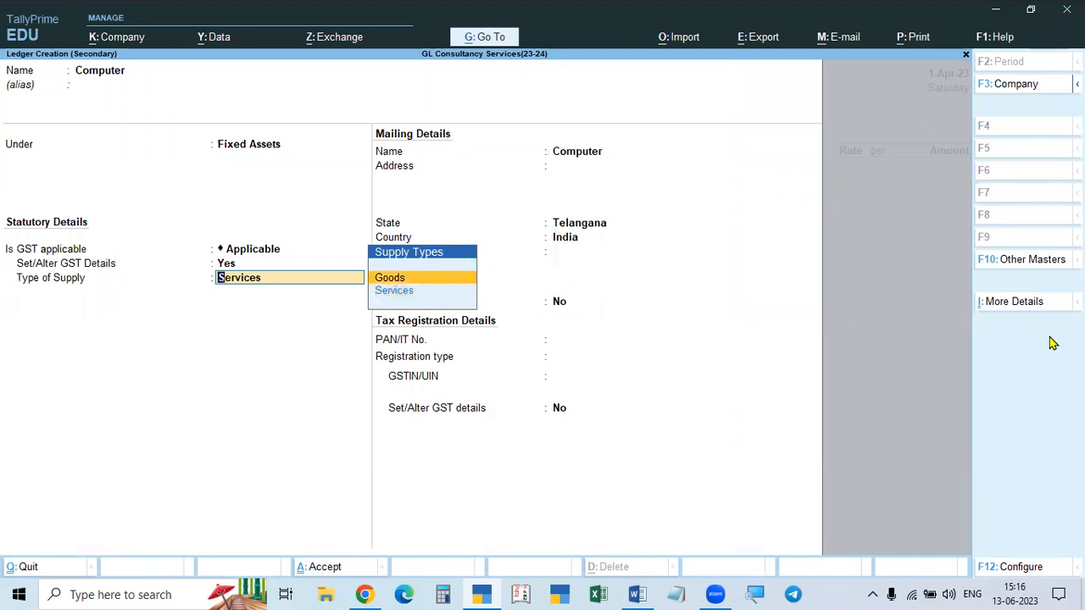
pyautogui.press('Return')
pyautogui.press('Return')
pyautogui.press('Return')
pyautogui.press('Return')
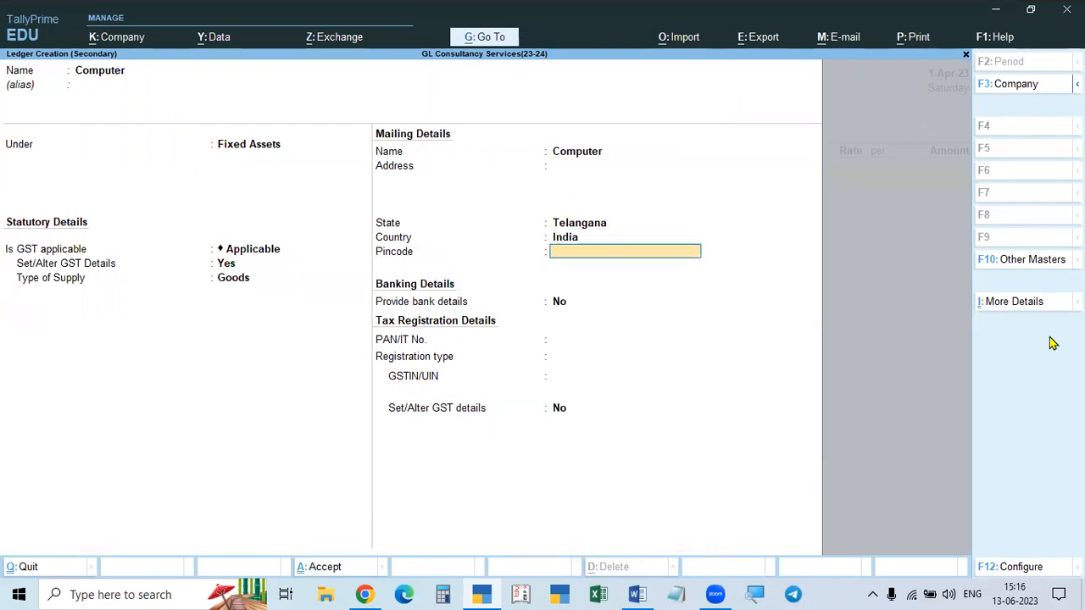
pyautogui.hotkey('ctrl', 'a')
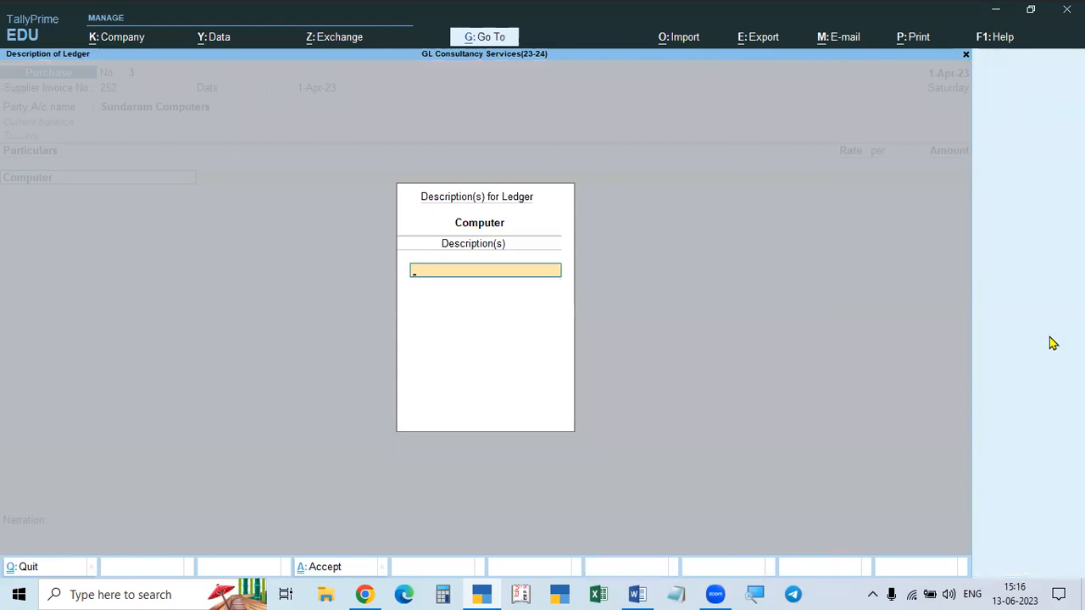
# Step: Leave the Computer entry's description blank and consult the computer purchase's tax-inclusive price in the Word document
pyautogui.hotkey('alt', 'Tab')
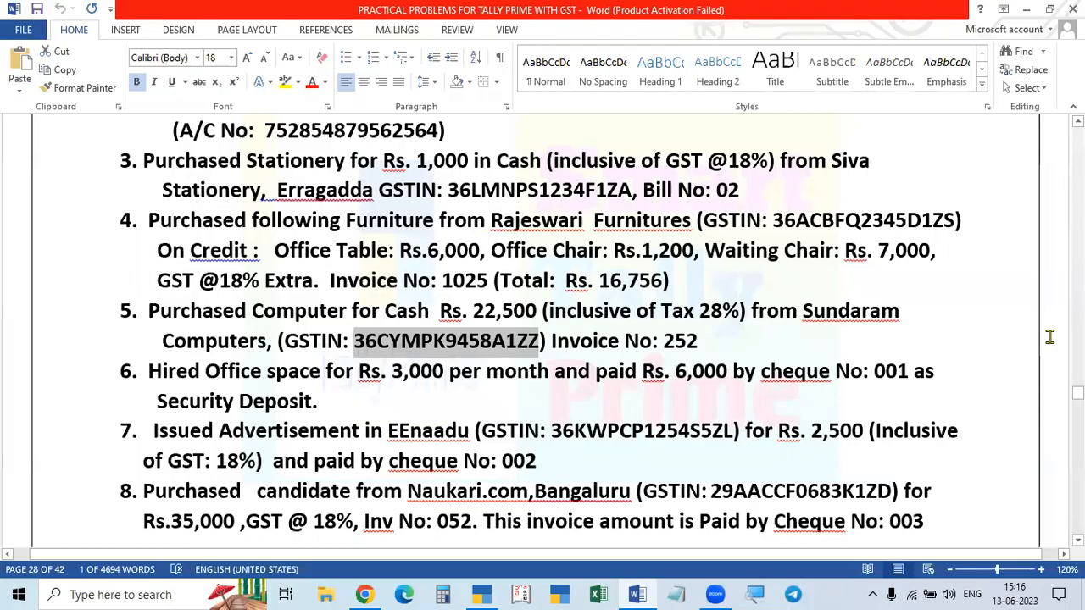
pyautogui.hotkey('alt', 'Tab')
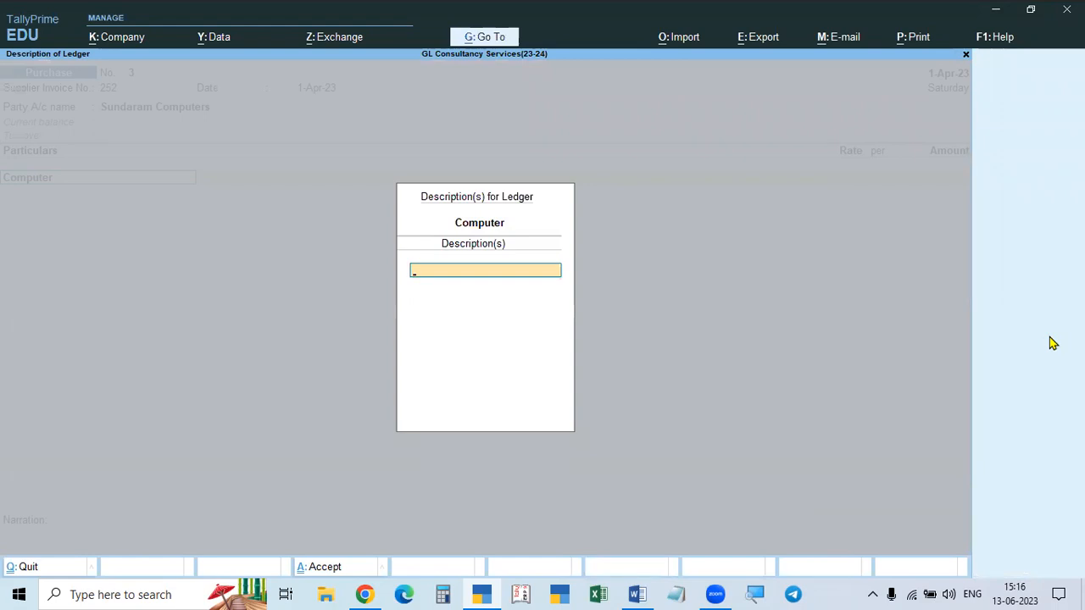
pyautogui.press('Return')
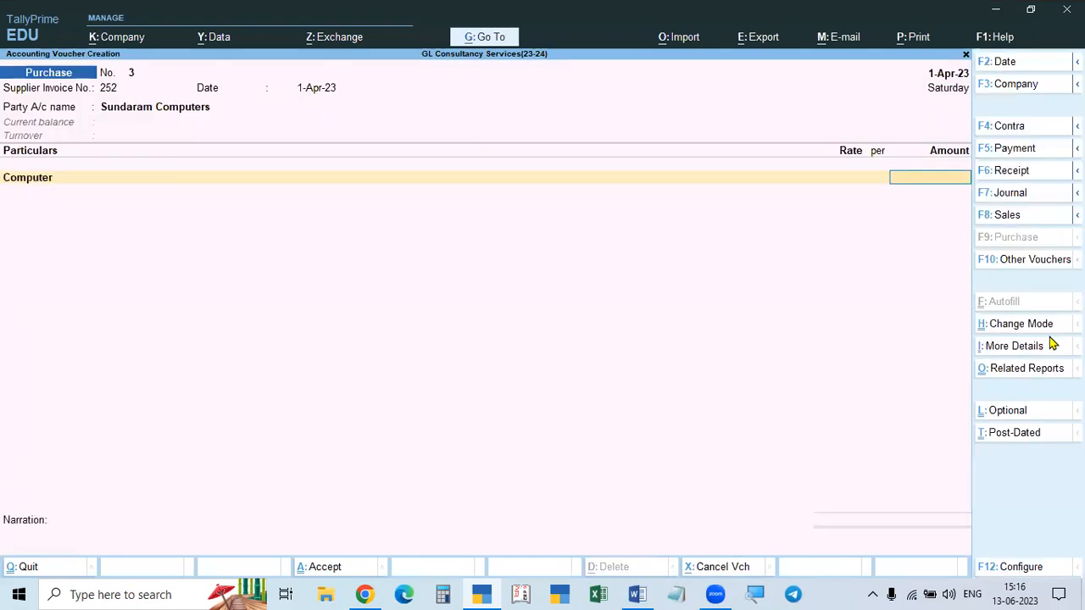
pyautogui.hotkey('alt', 'Tab')
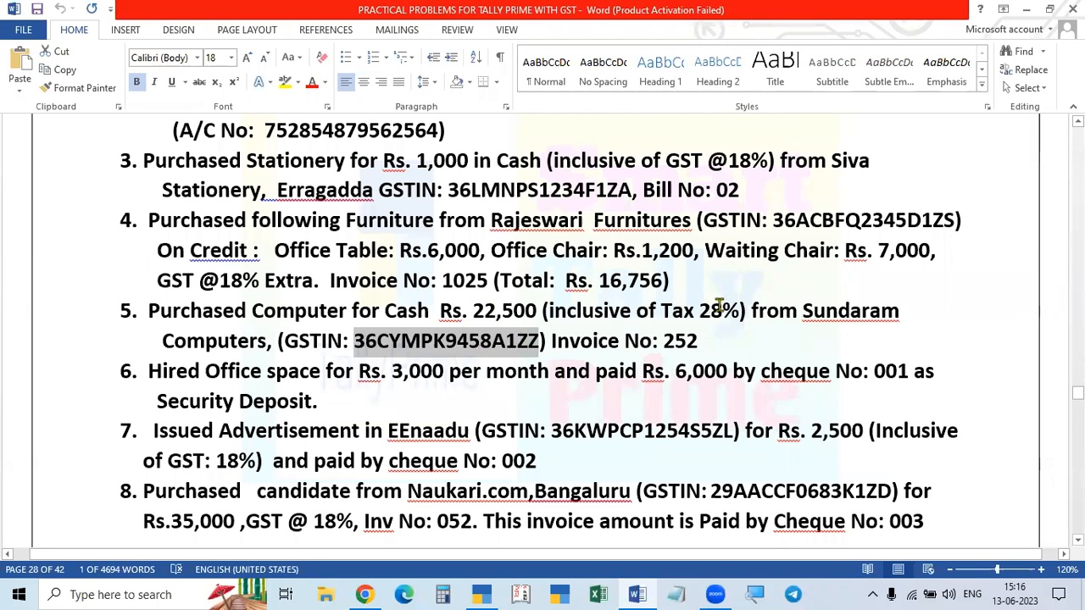
pyautogui.hotkey('alt', 'Tab')
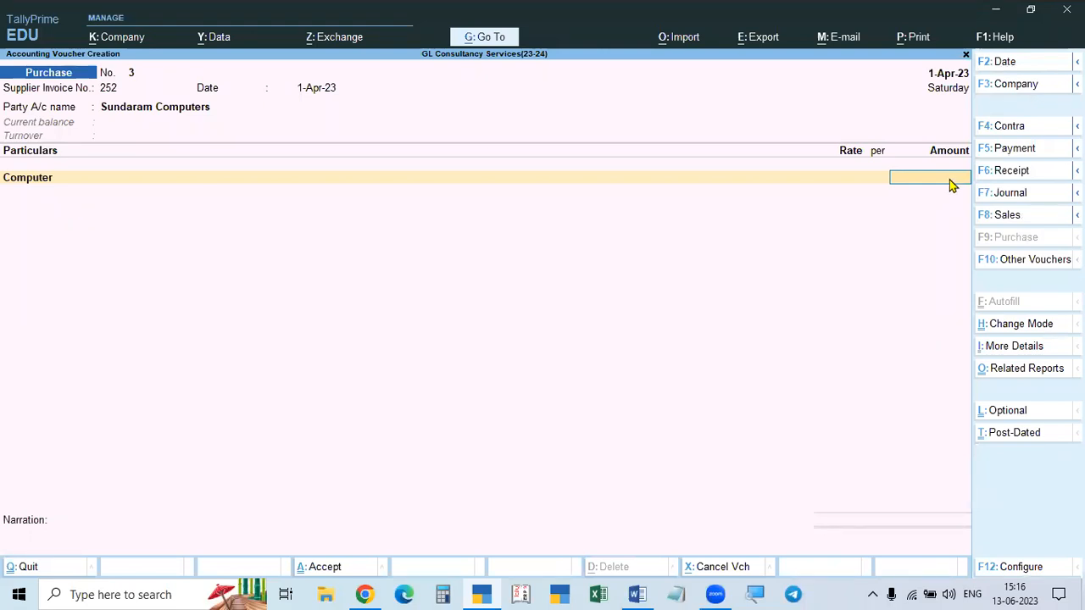
# Step: Calculate 22500/1.28 in the built-in calculator, enter 17,578.13 as the Computer amount, and check back against the Word document
pyautogui.press('ctrl')
pyautogui.hotkey('ctrl', 'n')
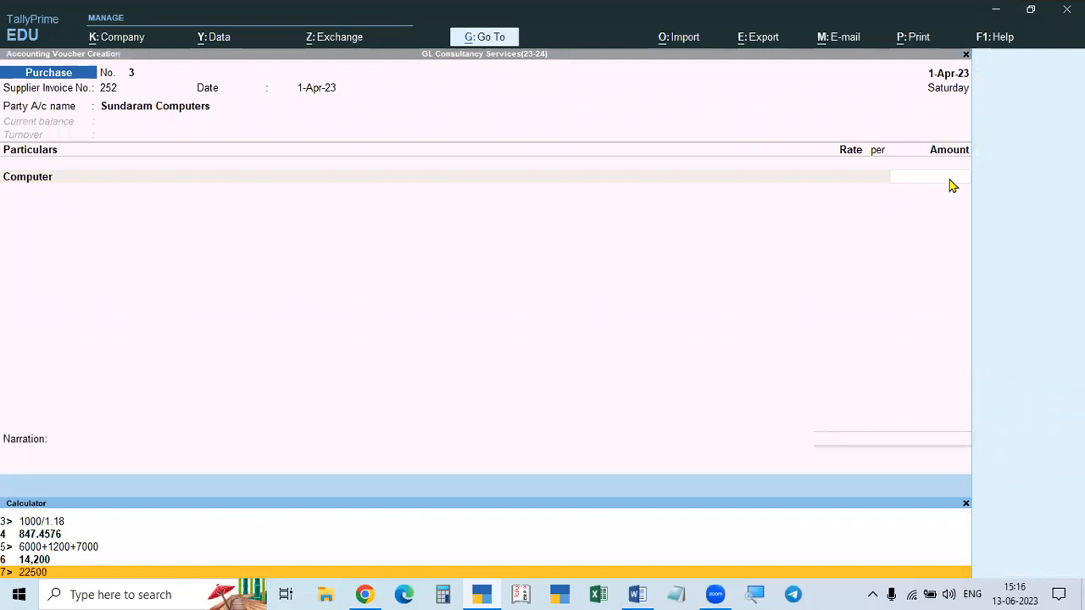
pyautogui.hotkey('alt', 'Tab')
pyautogui.hotkey('alt', 'Tab')
pyautogui.write('28')
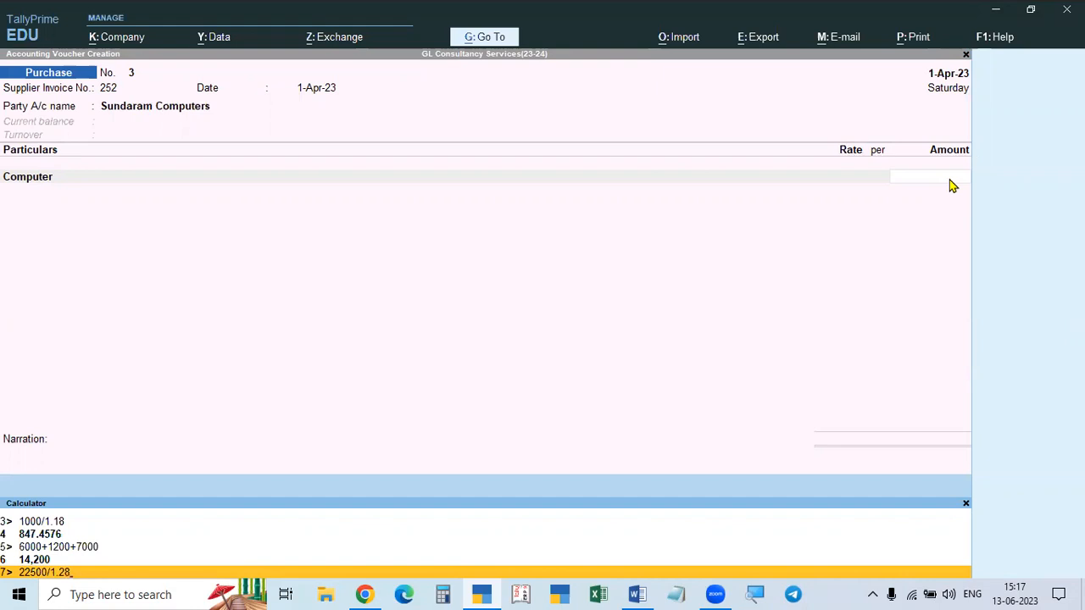
pyautogui.press('Return')
pyautogui.press('Return')
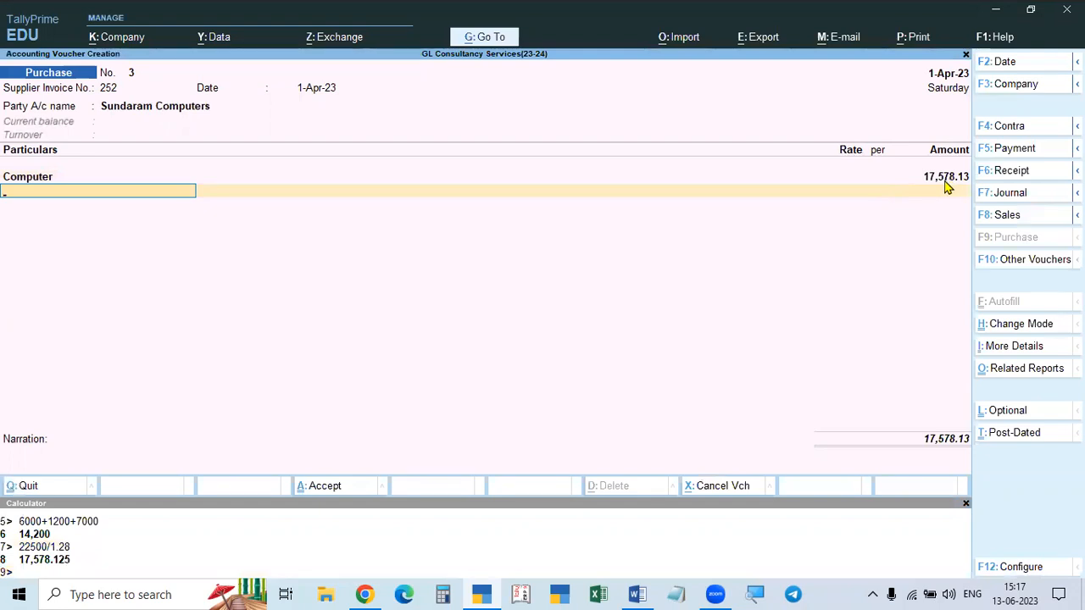
pyautogui.hotkey('alt', 'Tab')
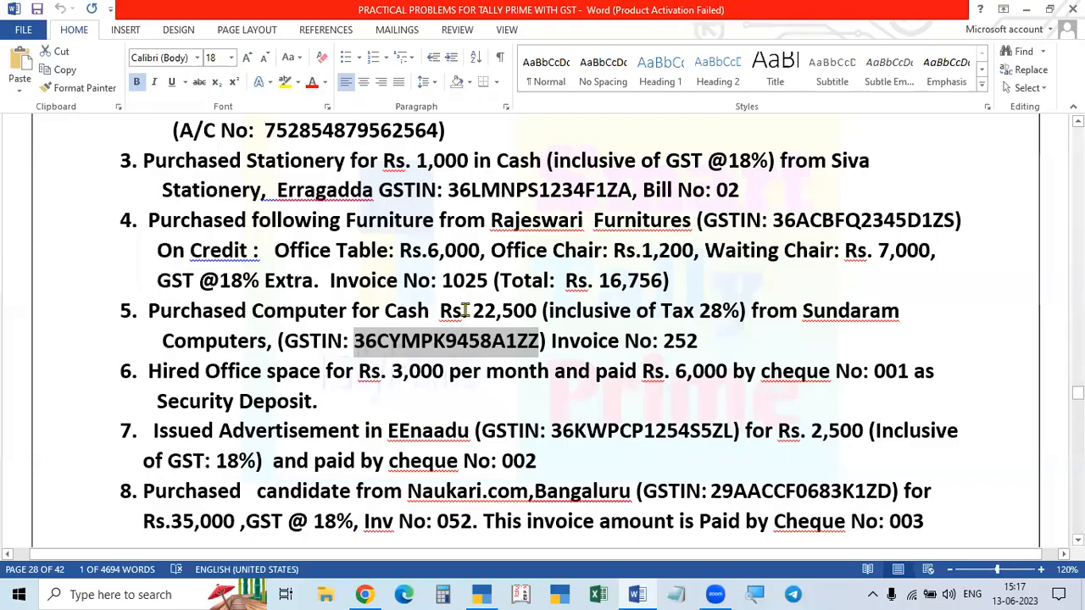
# Step: Add the CGST and SGST ledgers below the Computer line and compare the voucher with the Word document
pyautogui.hotkey('alt', 'Tab')
pyautogui.write('cgst')
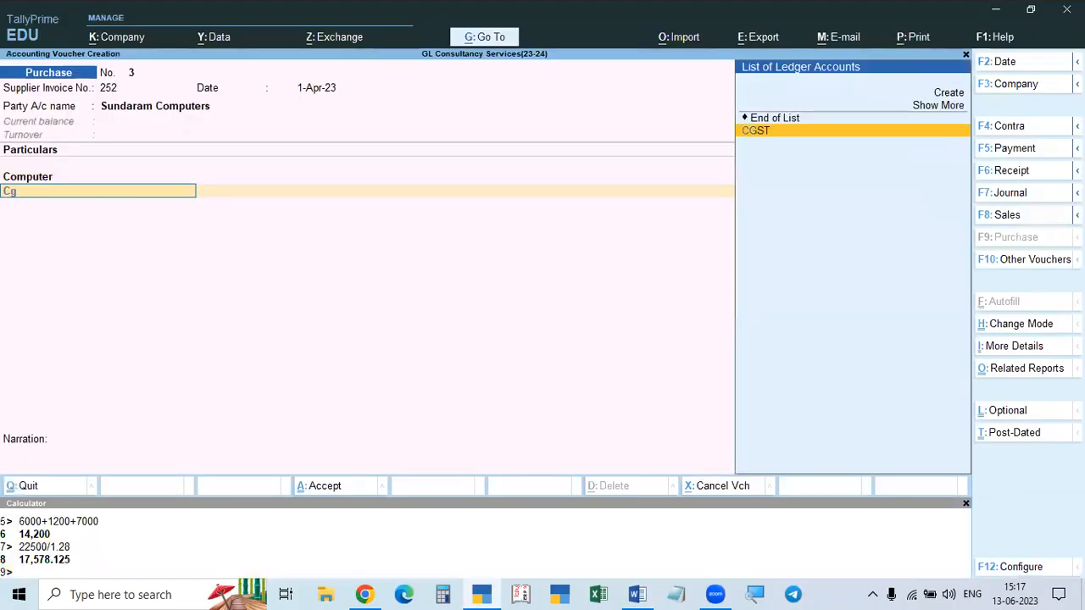
pyautogui.press('Return')
pyautogui.press('Return')
pyautogui.press('Return')
pyautogui.write('sg')
pyautogui.press('Return')
pyautogui.press('Return')
pyautogui.press('Return')
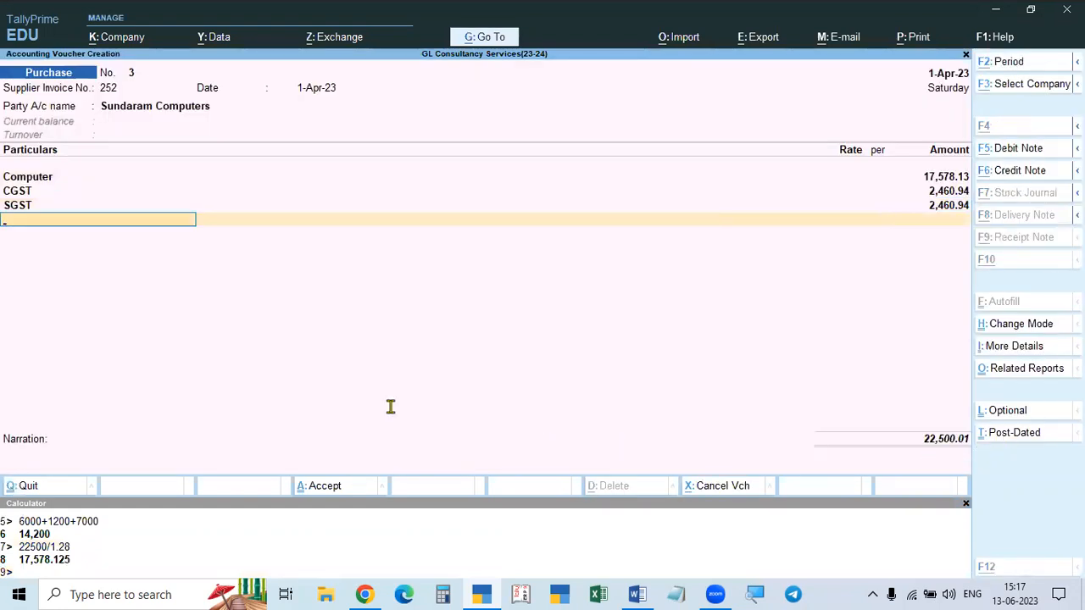
pyautogui.hotkey('alt', 'Tab')
pyautogui.hotkey('alt', 'Tab')
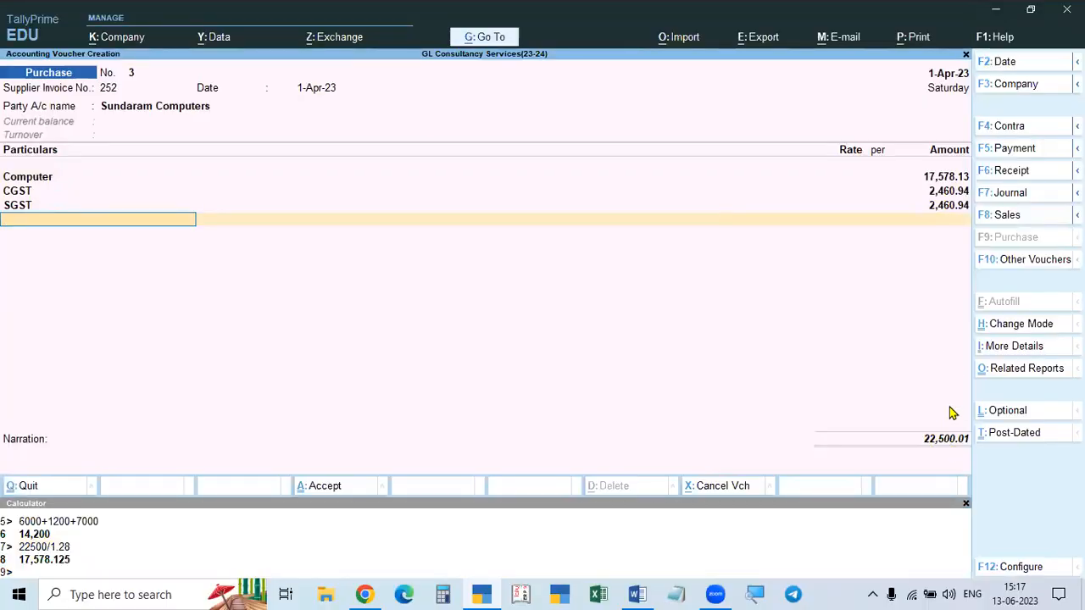
# Step: Create a ledger named Round Oiff under Indirect Expenses with the type of ledger Not Applicable
pyautogui.hotkey('alt', 'c')
pyautogui.write('Round Oiff')
pyautogui.press('Return')
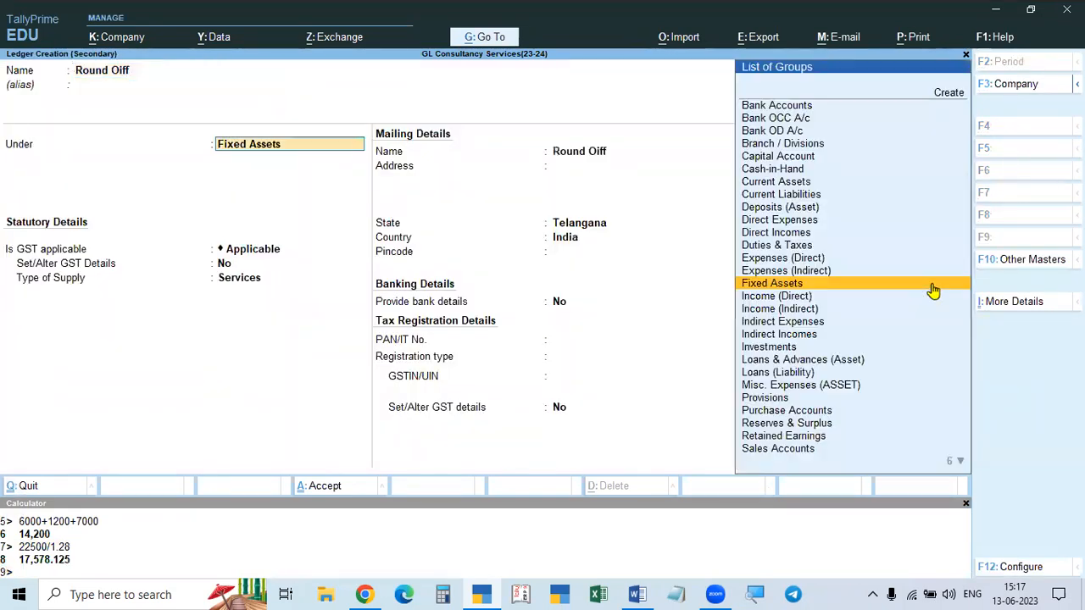
pyautogui.write('In')
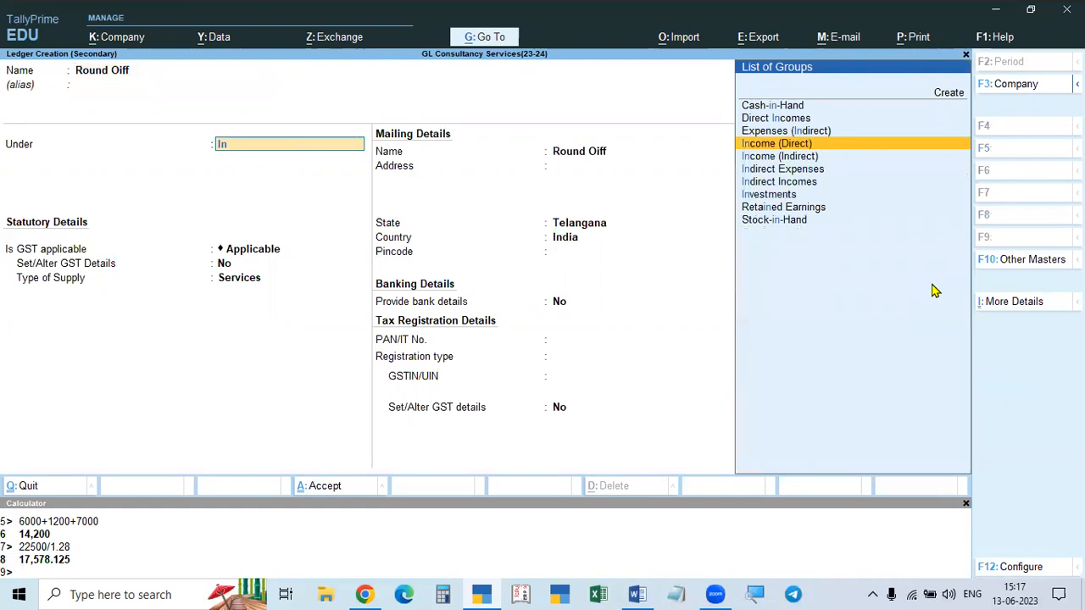
pyautogui.press('Down')
pyautogui.press('Down')
pyautogui.press('Return')
pyautogui.press('Return')
pyautogui.press('Return')
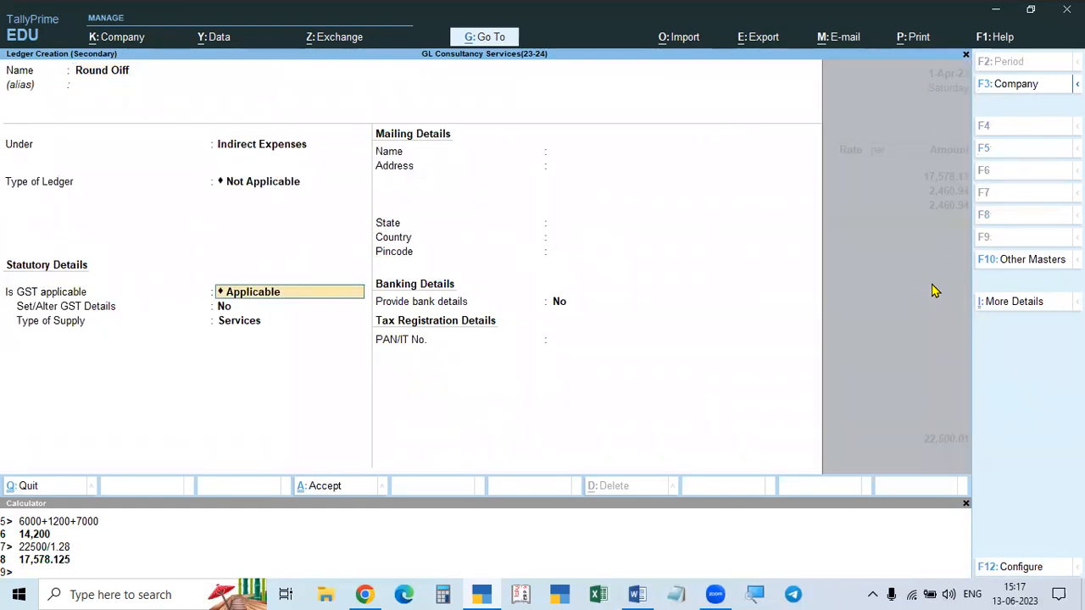
# Step: Set GST to Not Applicable for the Round Oiff ledger and save it with its remaining defaults
pyautogui.press('BackSpace')
pyautogui.press('Down')
pyautogui.press('Return')
pyautogui.press('Return')
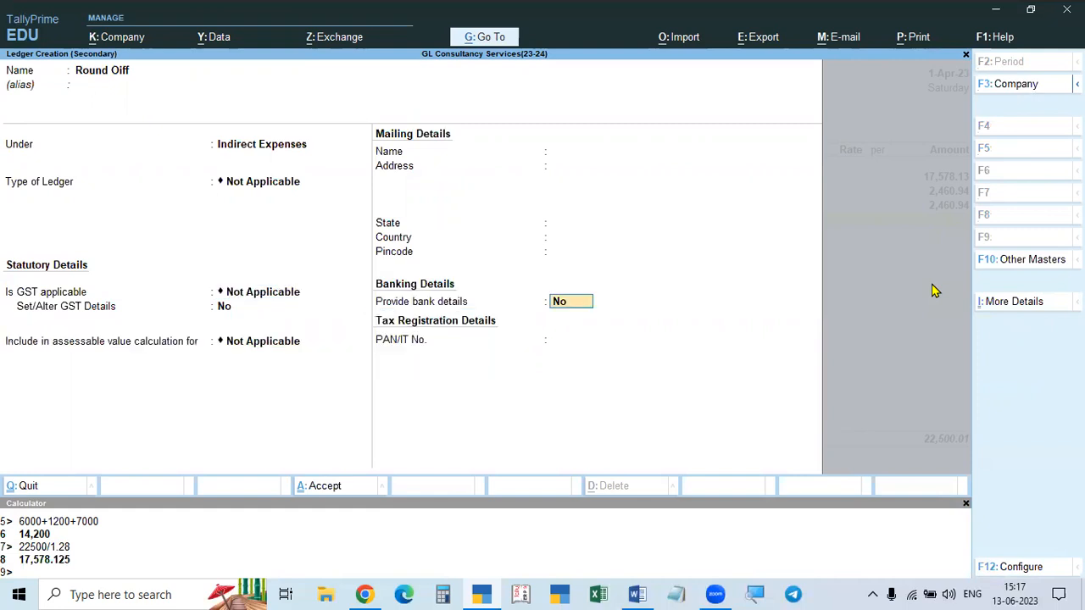
pyautogui.press('Return')
pyautogui.press('Return')
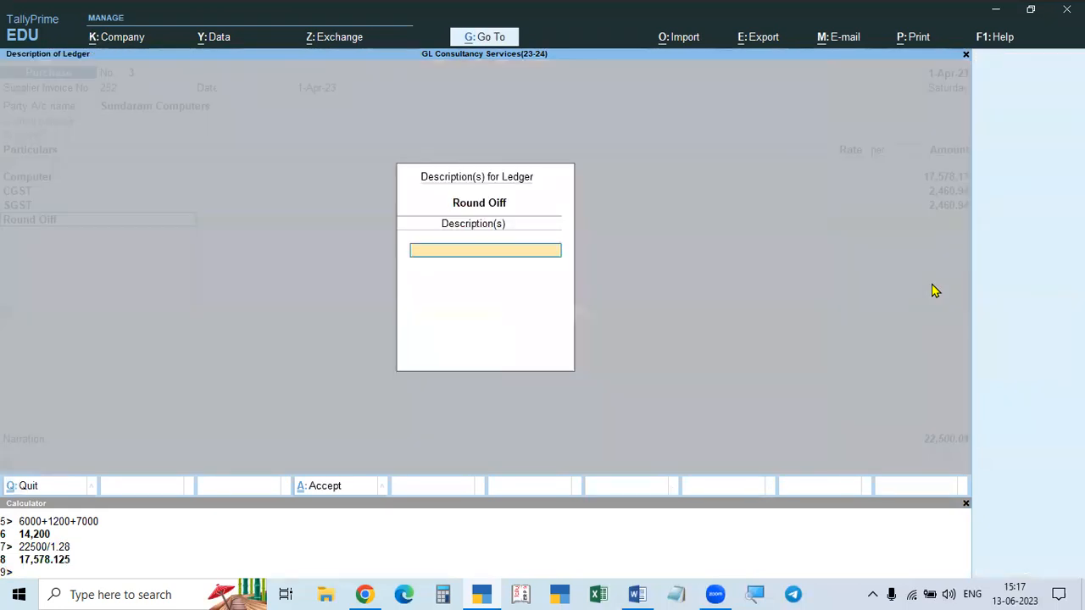
# Step: Try to enter -.01 as the Round Oiff amount, clear it, and abandon the purchase voucher
pyautogui.press('Return')
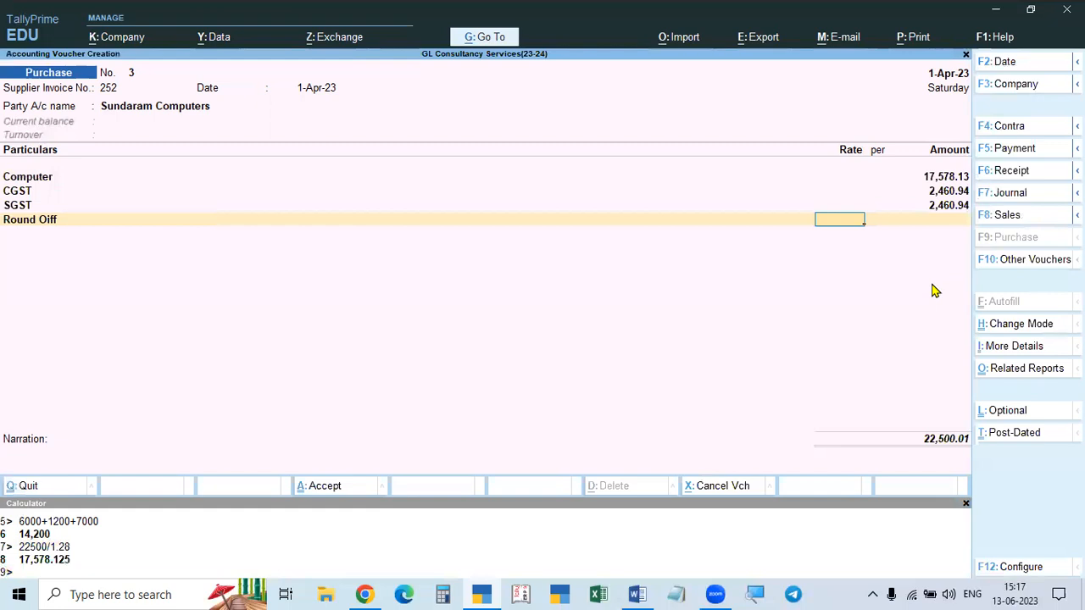
pyautogui.press('BackSpace')
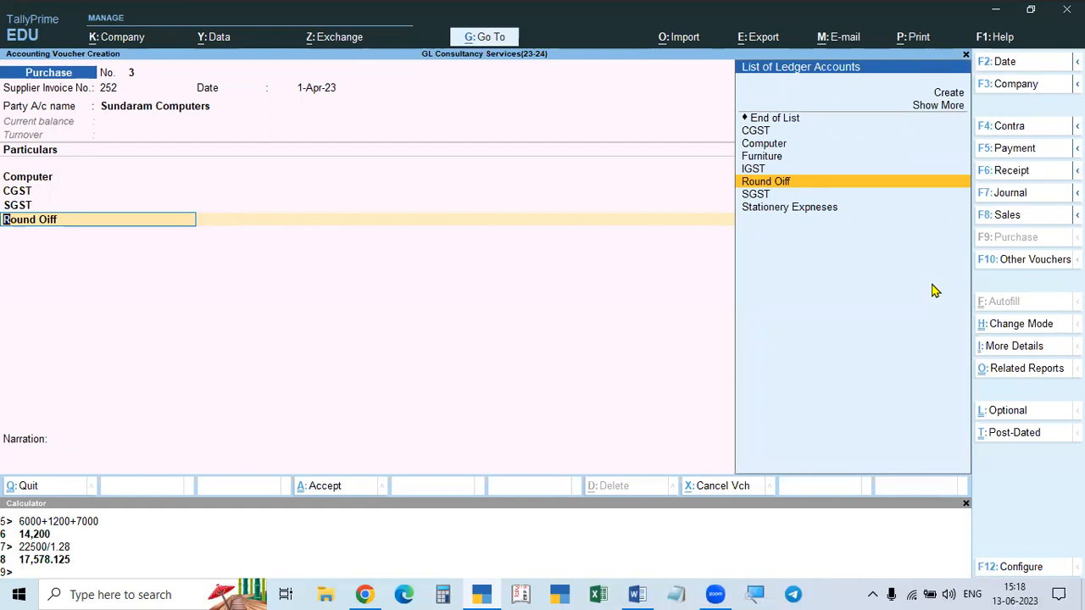
pyautogui.press('Return')
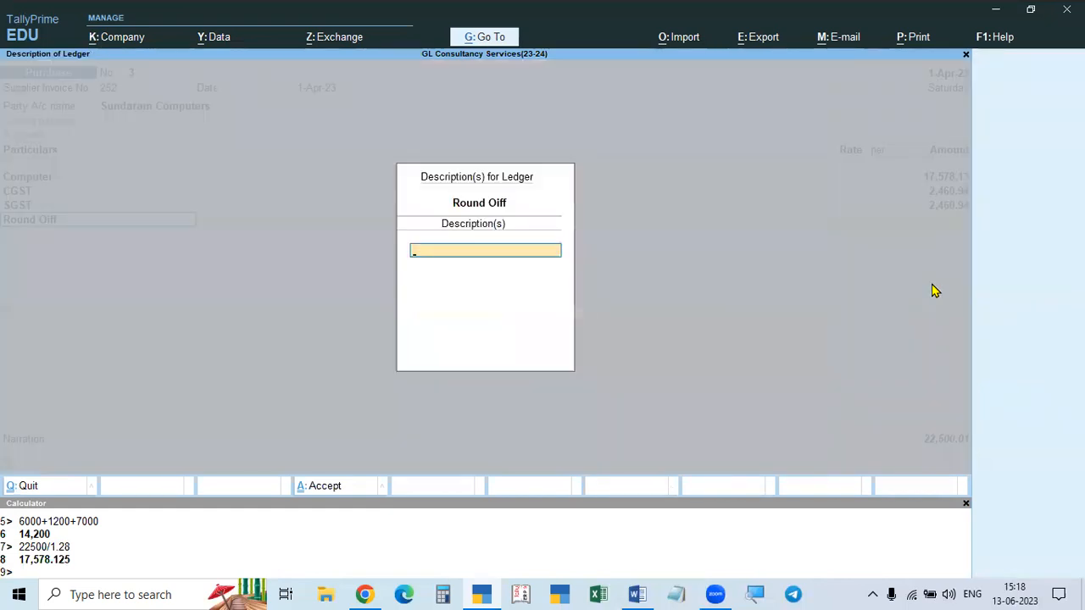
pyautogui.press('Return')
pyautogui.press('Return')
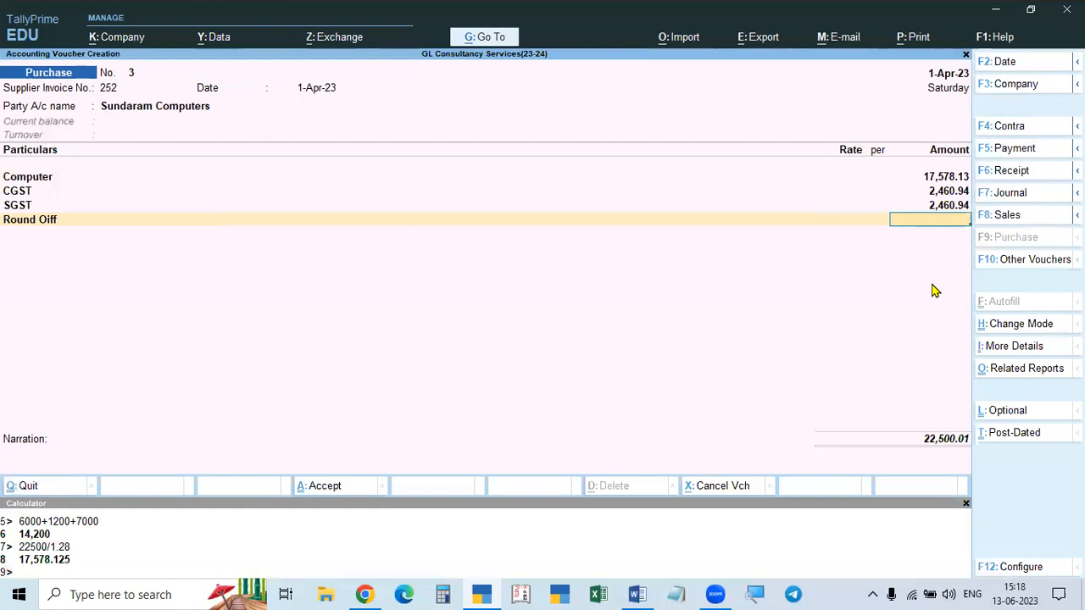
pyautogui.write('-.01')
pyautogui.press('BackSpace')
pyautogui.press('BackSpace')
pyautogui.press('BackSpace')
pyautogui.press('BackSpace')
pyautogui.press('BackSpace')
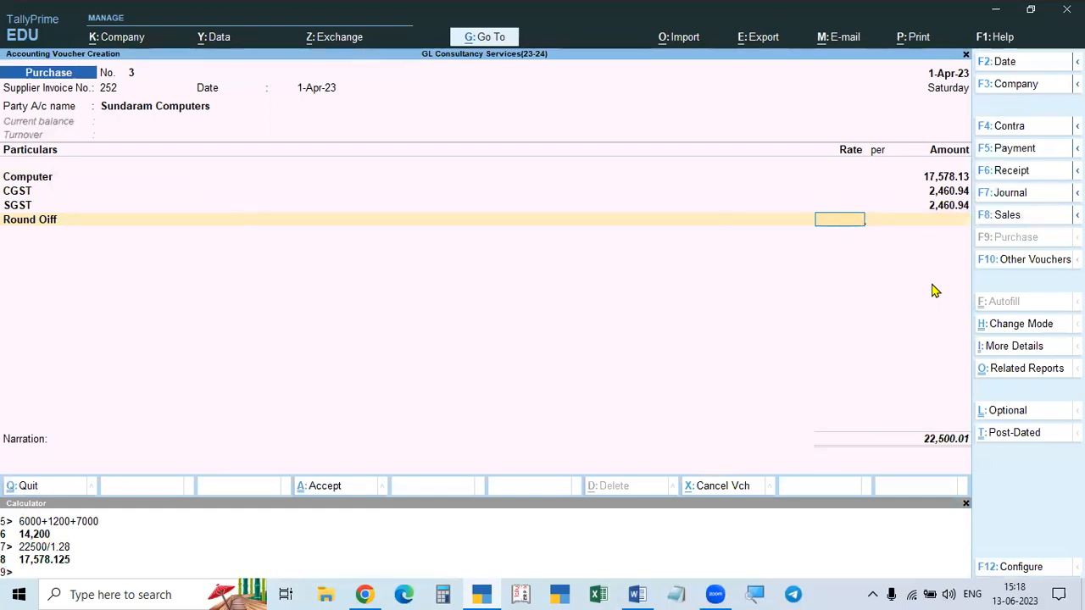
pyautogui.press('Escape')
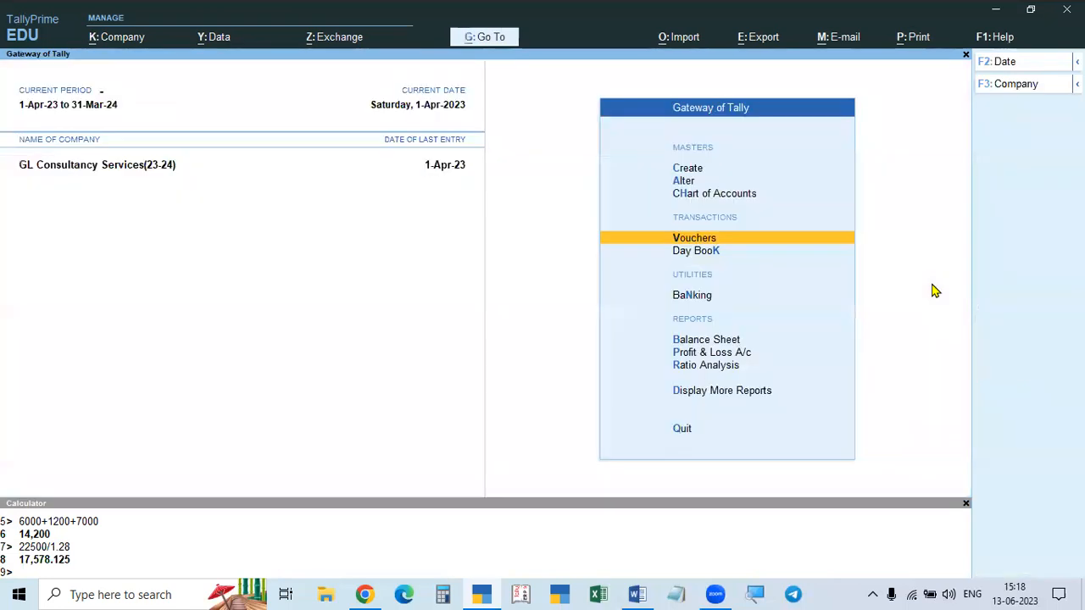
# Step: Start a new purchase voucher and enter supplier invoice number 252 from the Word document, keeping the default date
pyautogui.press('Return')
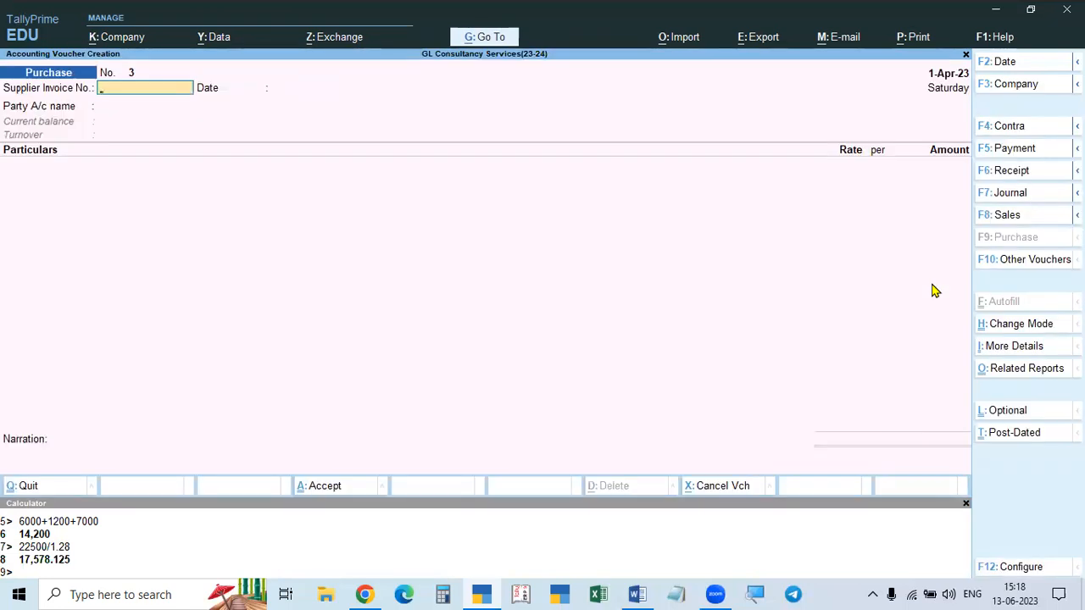
pyautogui.hotkey('alt', 'Tab')
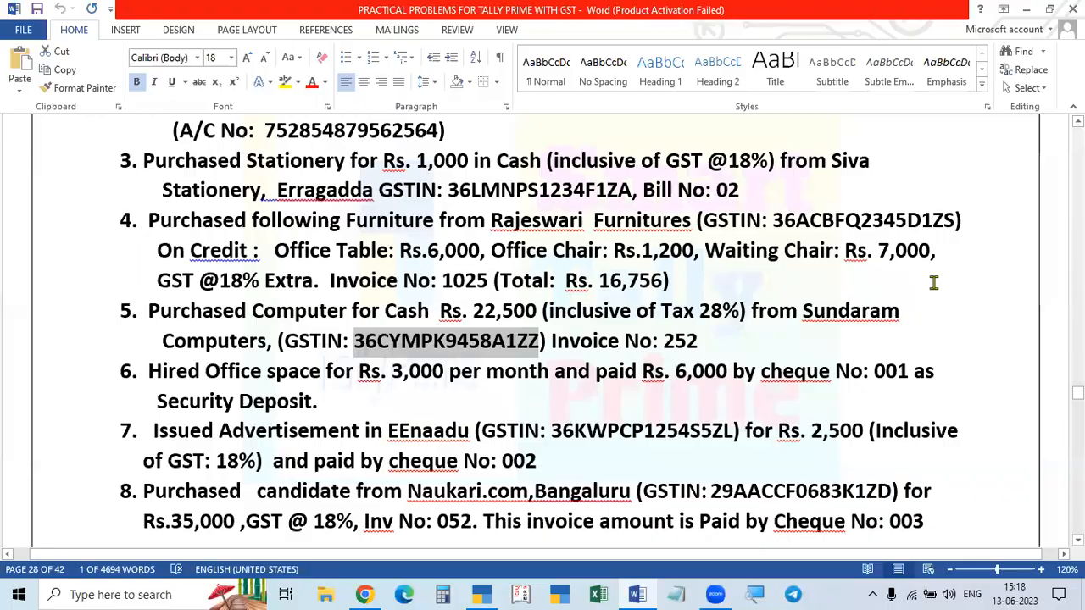
pyautogui.hotkey('alt', 'Tab')
pyautogui.write('252')
pyautogui.press('Return')
pyautogui.press('Return')
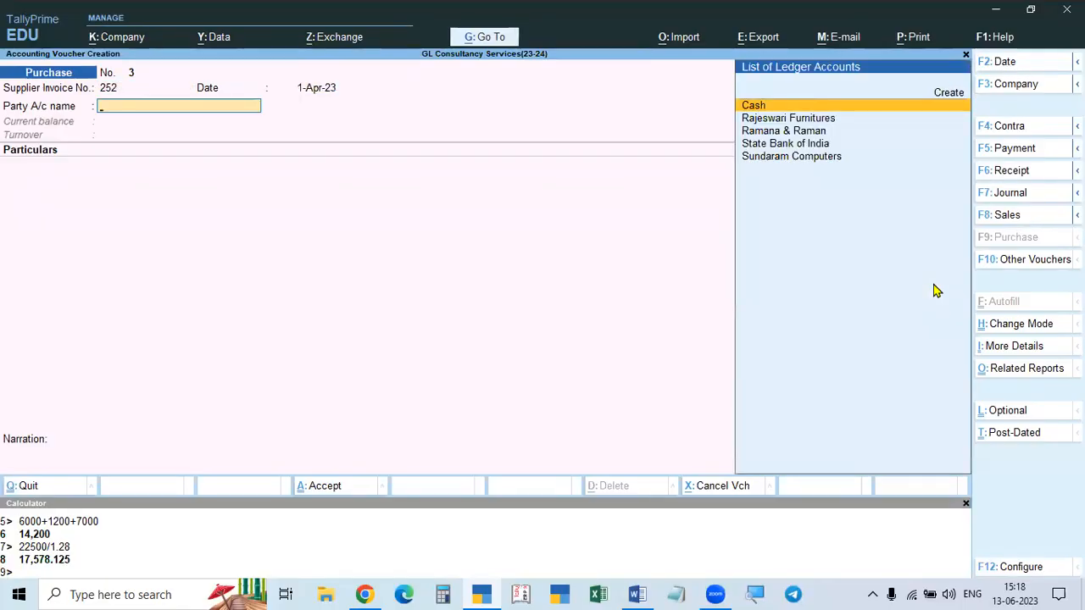
# Step: Choose Sundaram Computers as the party account and accept its receipt and party details unchanged
pyautogui.press('Down')
pyautogui.press('Down')
pyautogui.press('Down')
pyautogui.press('Down')
pyautogui.press('Return')
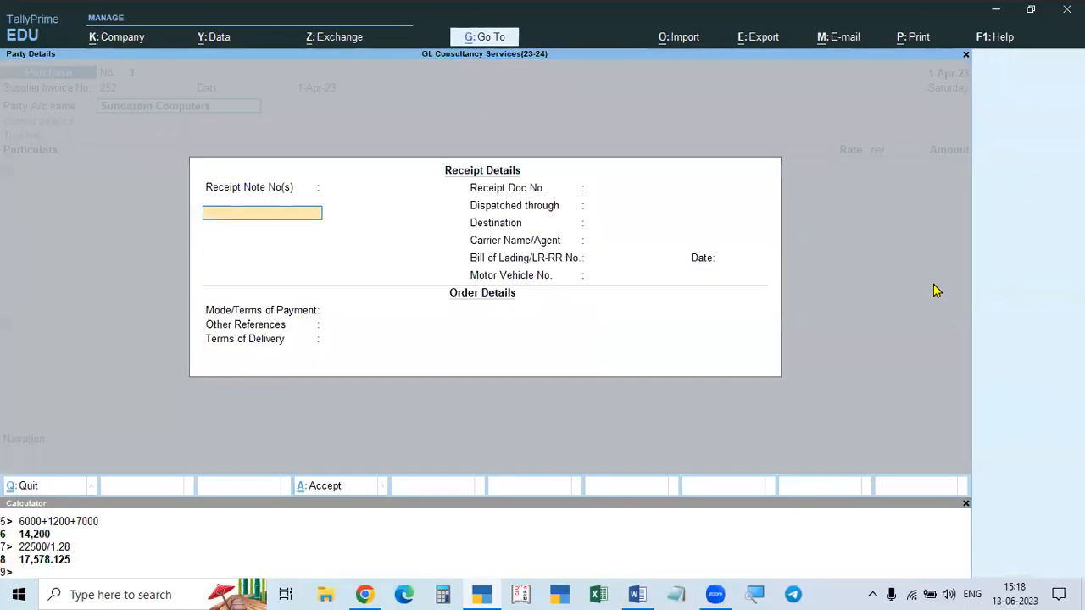
pyautogui.hotkey('ctrl', 'a')
pyautogui.hotkey('ctrl', 'a')
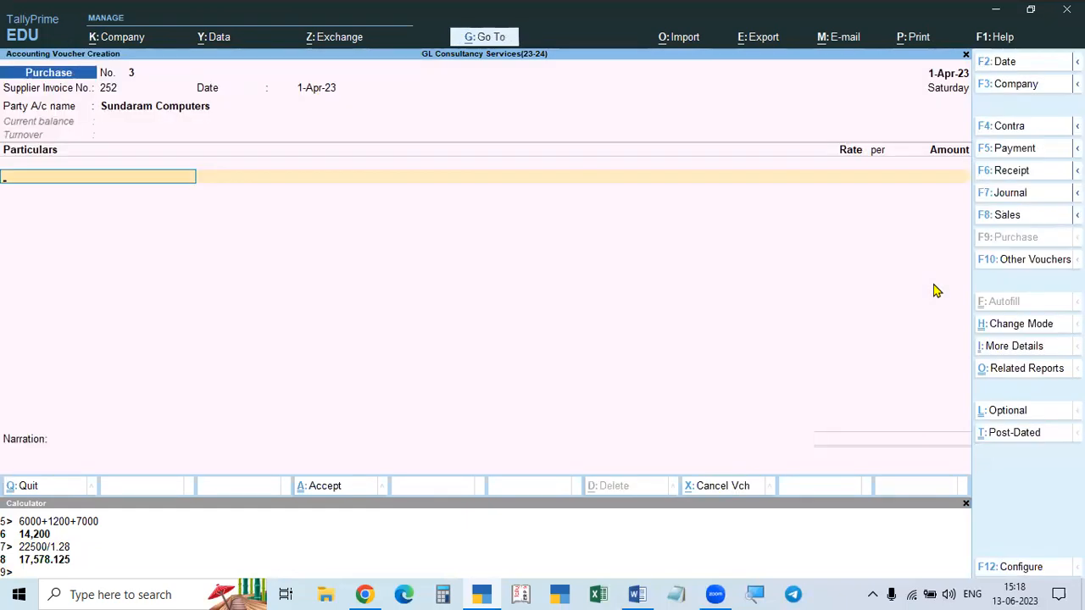
# Step: Add the Computer ledger and calculate 22500/1.28 in the built-in calculator to enter its amount as 17,578.13
pyautogui.write('Com')
pyautogui.press('Return')
pyautogui.press('Return')
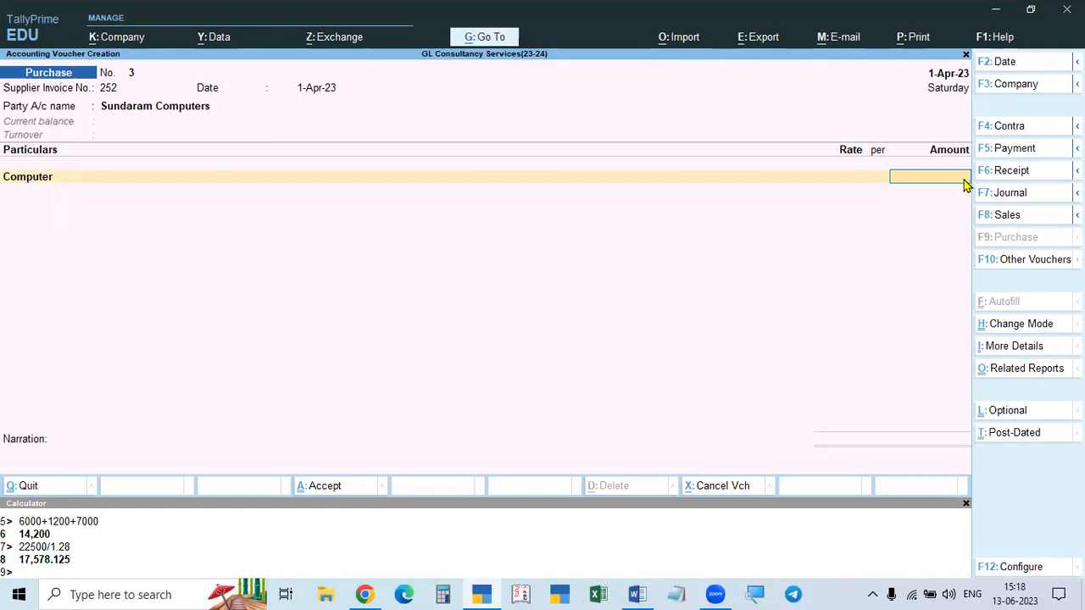
pyautogui.press('alt')
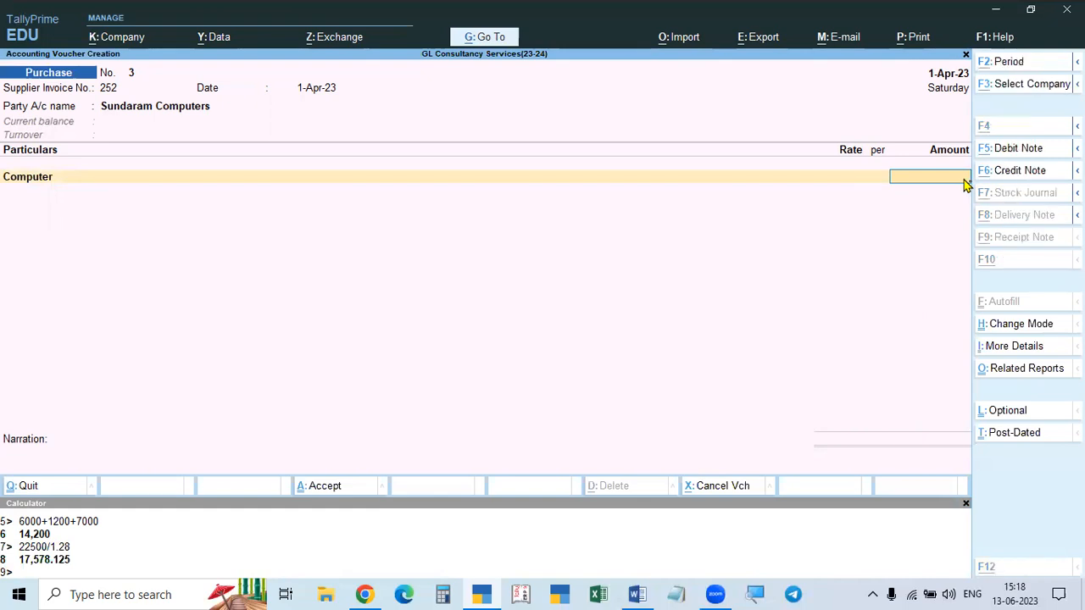
pyautogui.hotkey('ctrl', 'n')
pyautogui.write('2250')
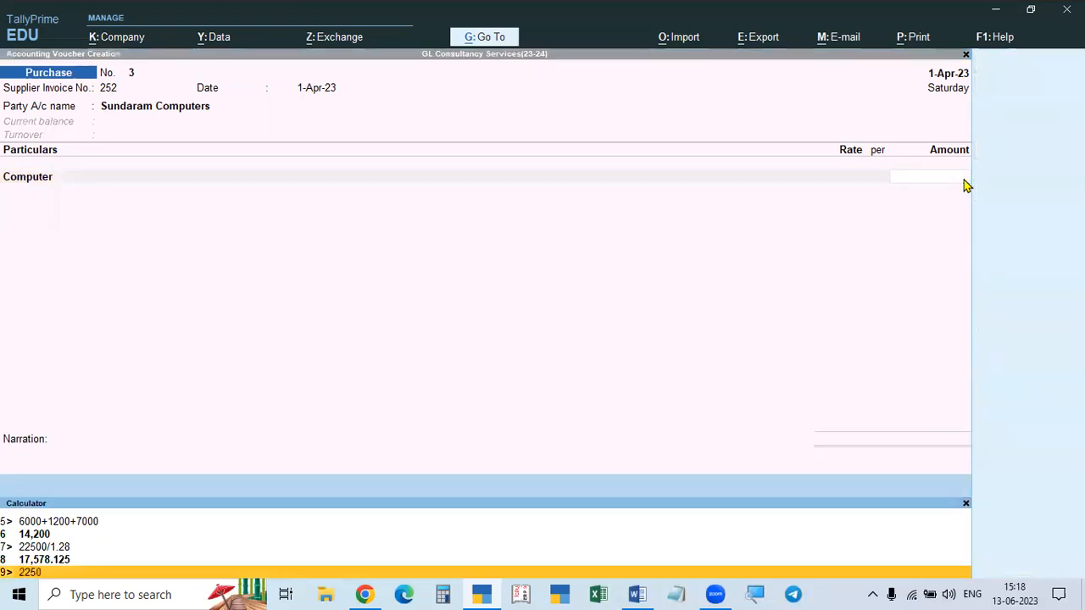
pyautogui.write('0/1.28')
pyautogui.press('Return')
pyautogui.press('Return')
# Step: Add the CGST and SGST ledgers to the voucher with their automatically calculated amounts
pyautogui.write('cgst')
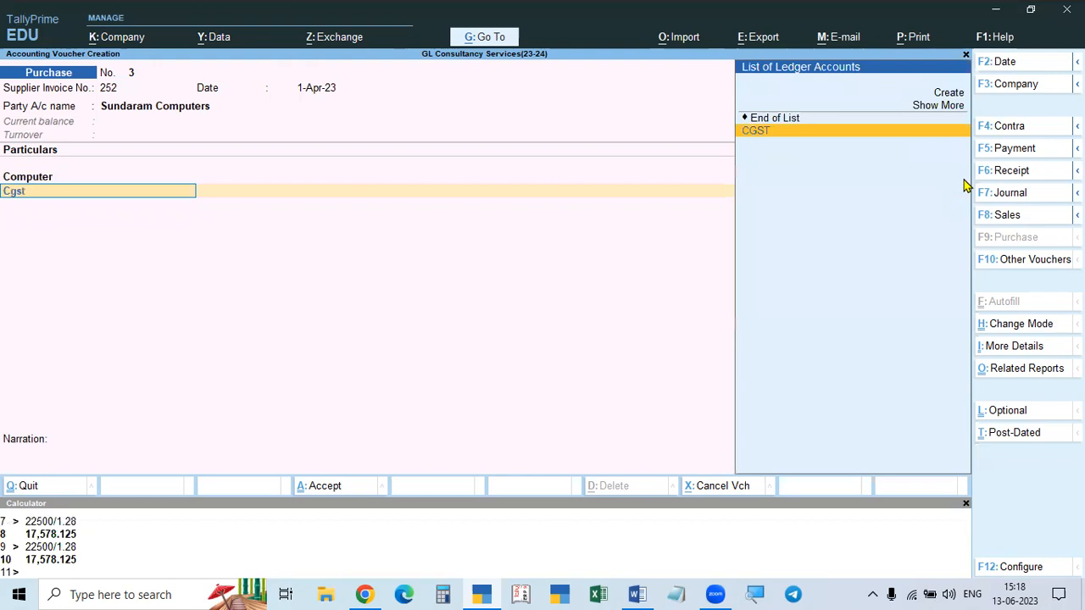
pyautogui.press('Return')
pyautogui.press('Return')
pyautogui.write('sgst')
pyautogui.press('Return')
pyautogui.press('Return')
pyautogui.press('Return')
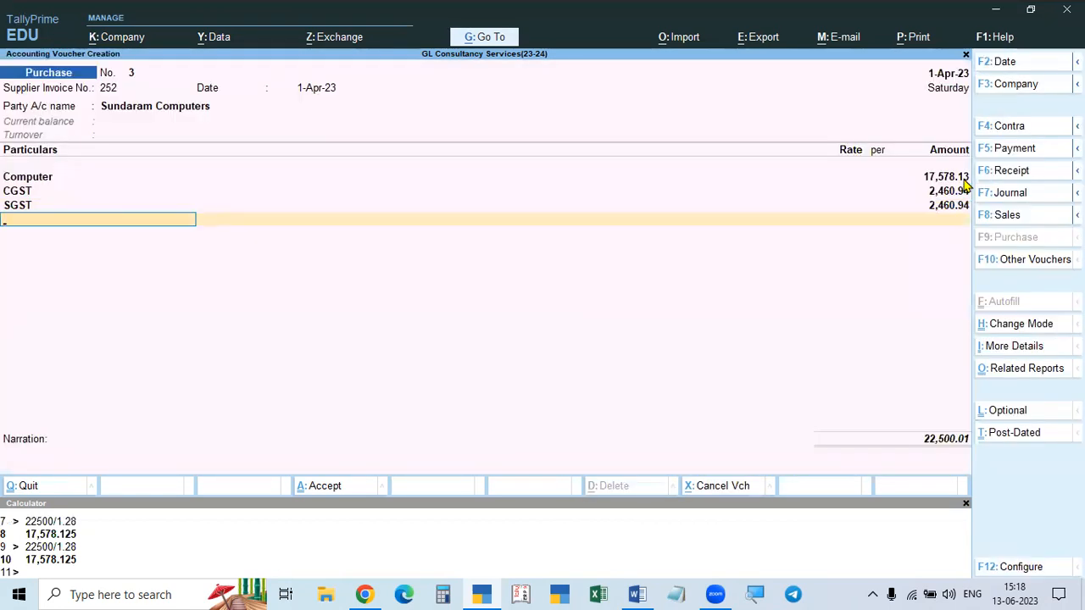
# Step: Add the Round Oiff ledger to the voucher with an amount of -0.01
pyautogui.write('R')
pyautogui.press('Return')
pyautogui.press('Return')
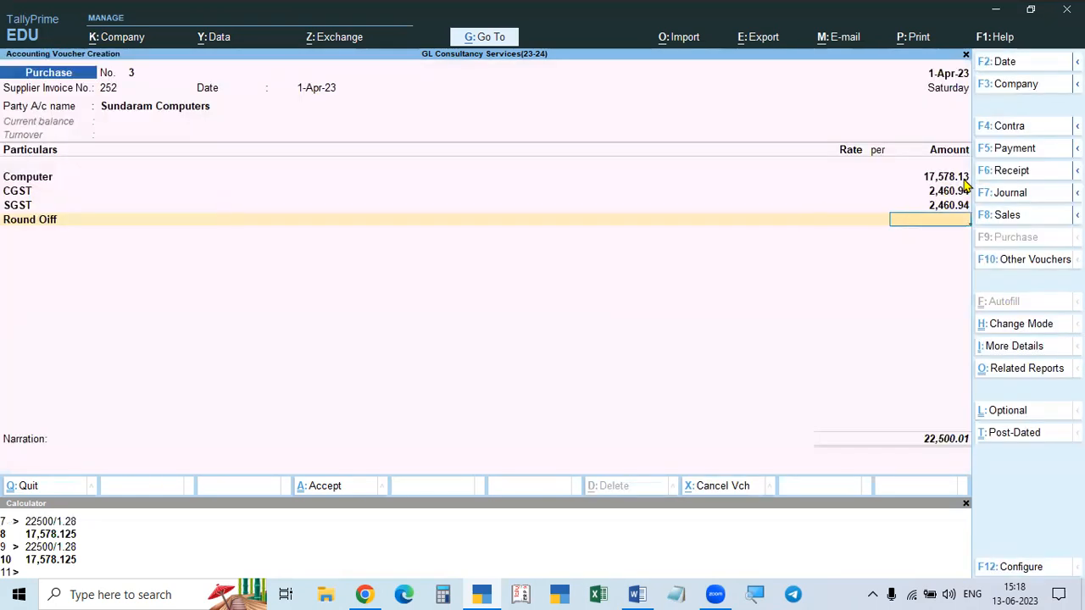
pyautogui.write('-0.01')
pyautogui.press('Return')
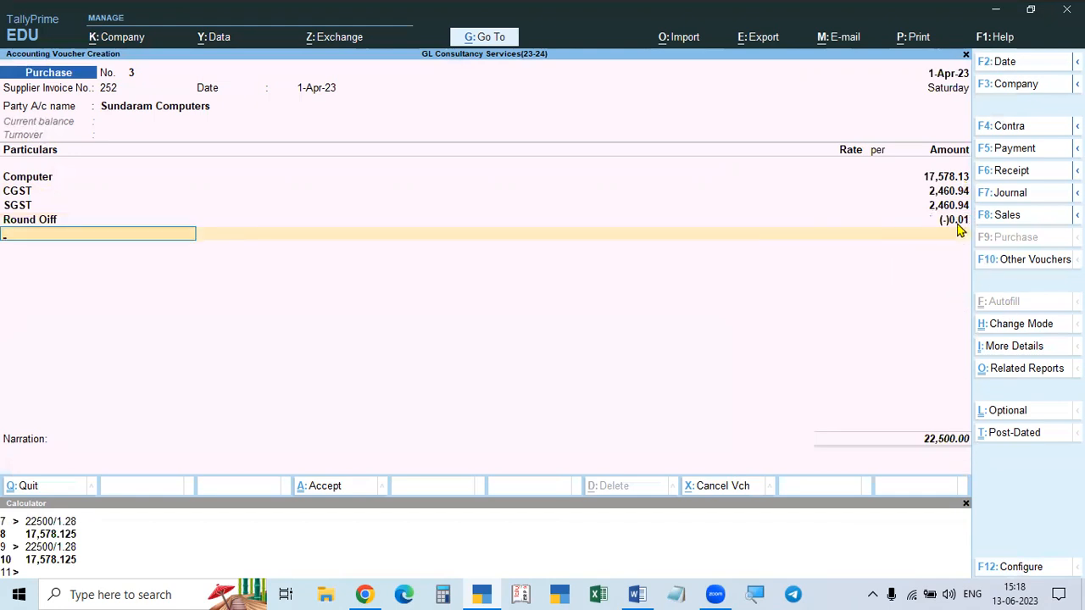
# Step: Clear the amount on the Round Oiff line and return to its ledger name
pyautogui.click(956, 223)
pyautogui.press('BackSpace')
pyautogui.press('Return')
pyautogui.press('BackSpace')
pyautogui.press('BackSpace')
pyautogui.press('BackSpace')
pyautogui.press('BackSpace')
pyautogui.press('BackSpace')
pyautogui.press('BackSpace')
pyautogui.press('BackSpace')
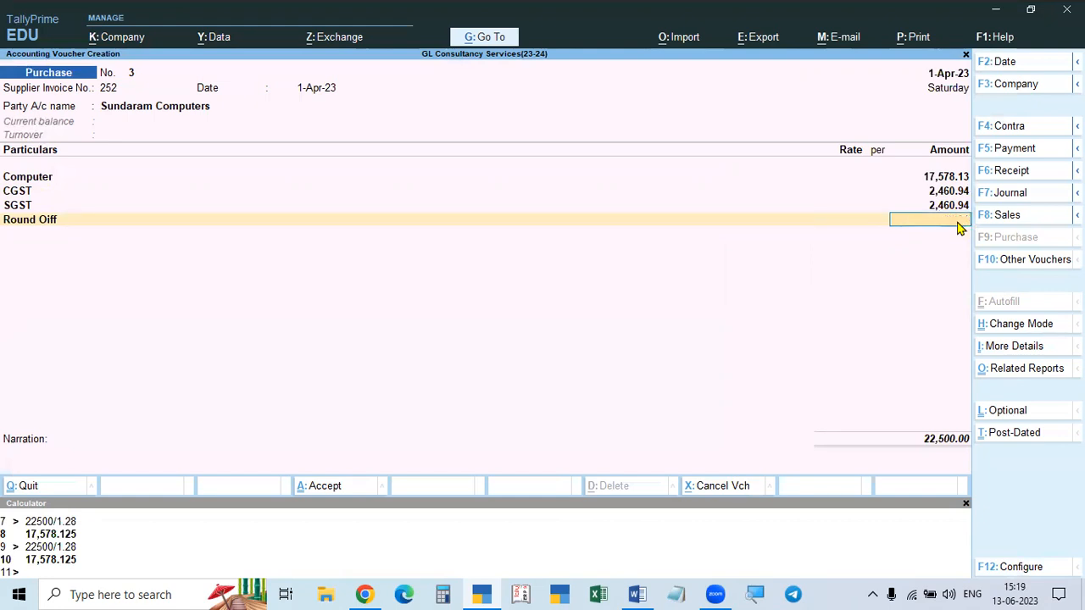
pyautogui.press('BackSpace')
pyautogui.press('BackSpace')
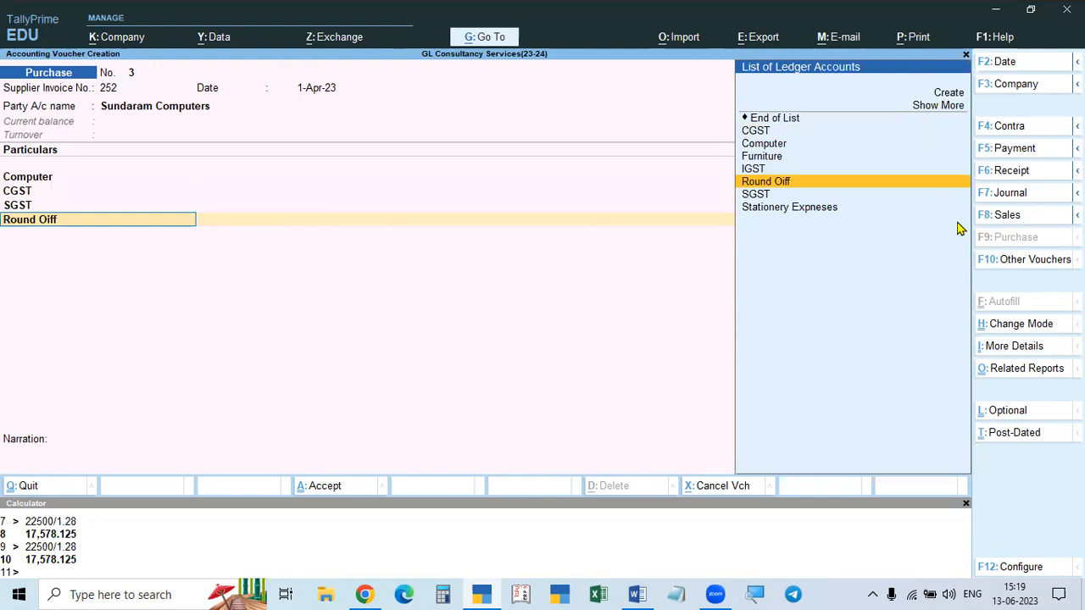
# Step: Alter the Round Oiff ledger to the Invoice Rounding type with Normal Rounding as the rounding method
pyautogui.hotkey('ctrl', 'Return')
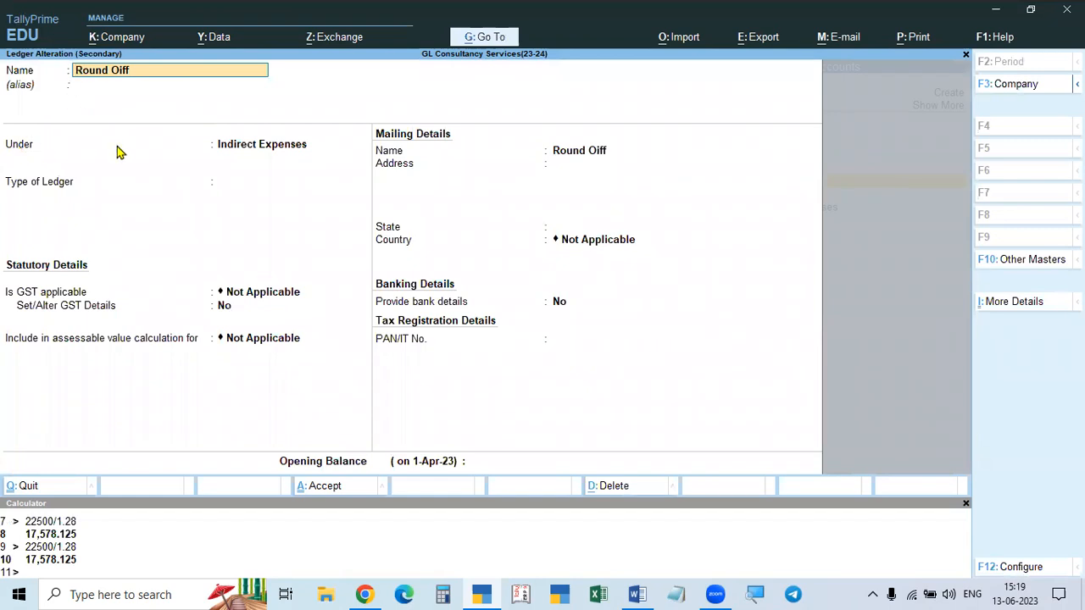
pyautogui.click(237, 150)
pyautogui.press('Return')
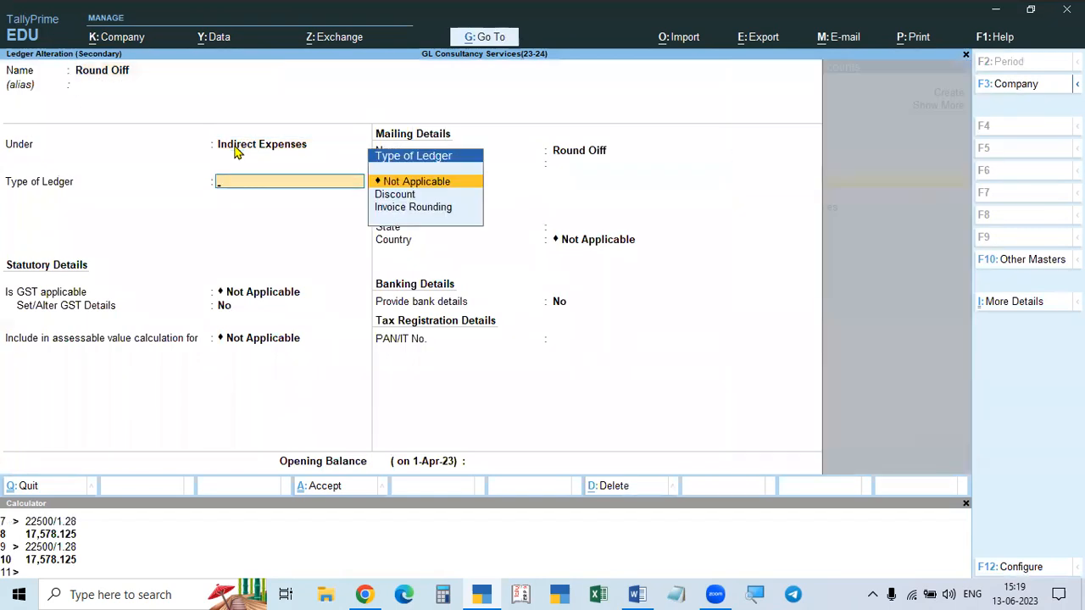
pyautogui.click(407, 212)
pyautogui.click(407, 213)
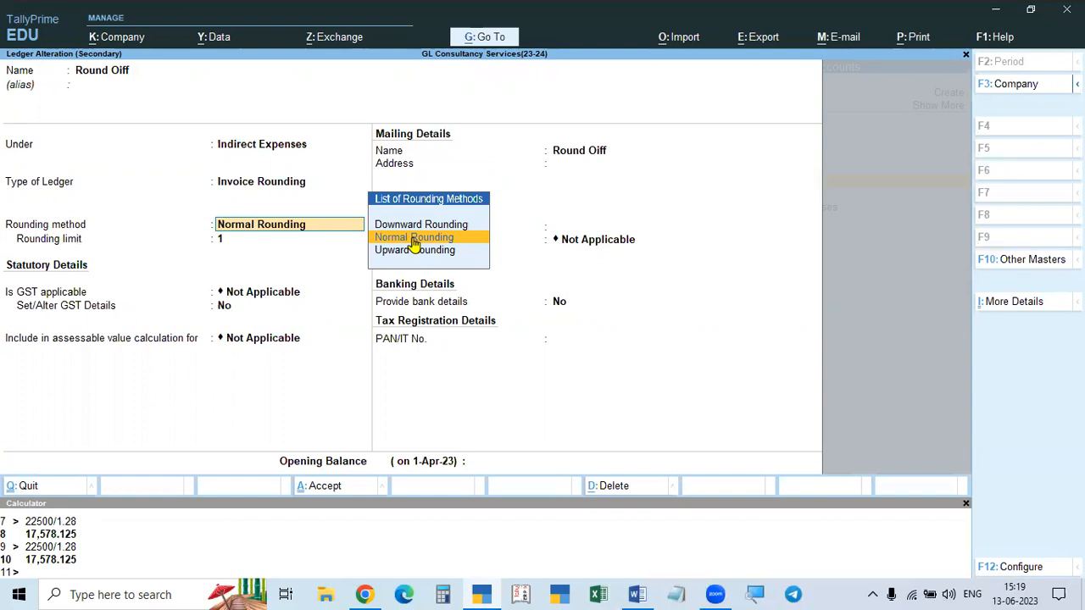
pyautogui.click(414, 240)
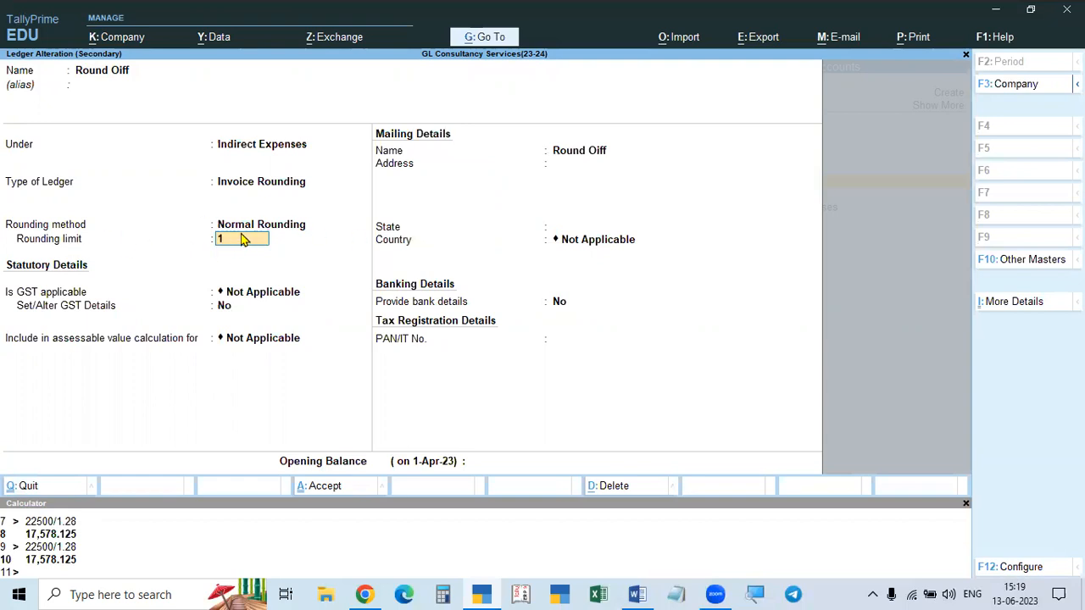
# Step: Keep the rounding limit at 1, save the Round Oiff ledger, and leave its voucher description blank
pyautogui.press('Return')
pyautogui.press('Return')
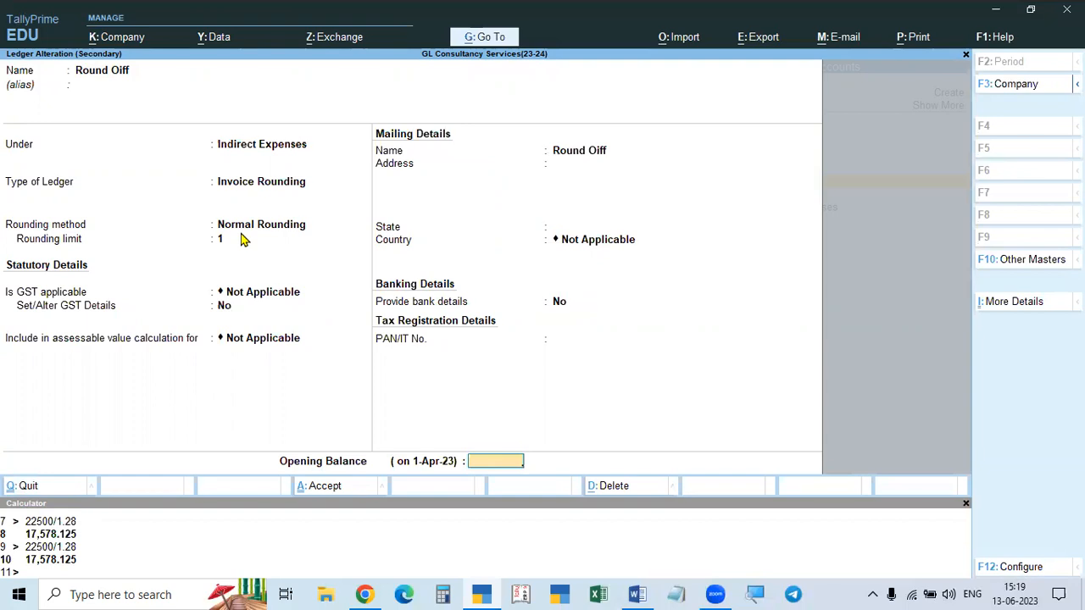
pyautogui.press('Return')
pyautogui.press('Return')
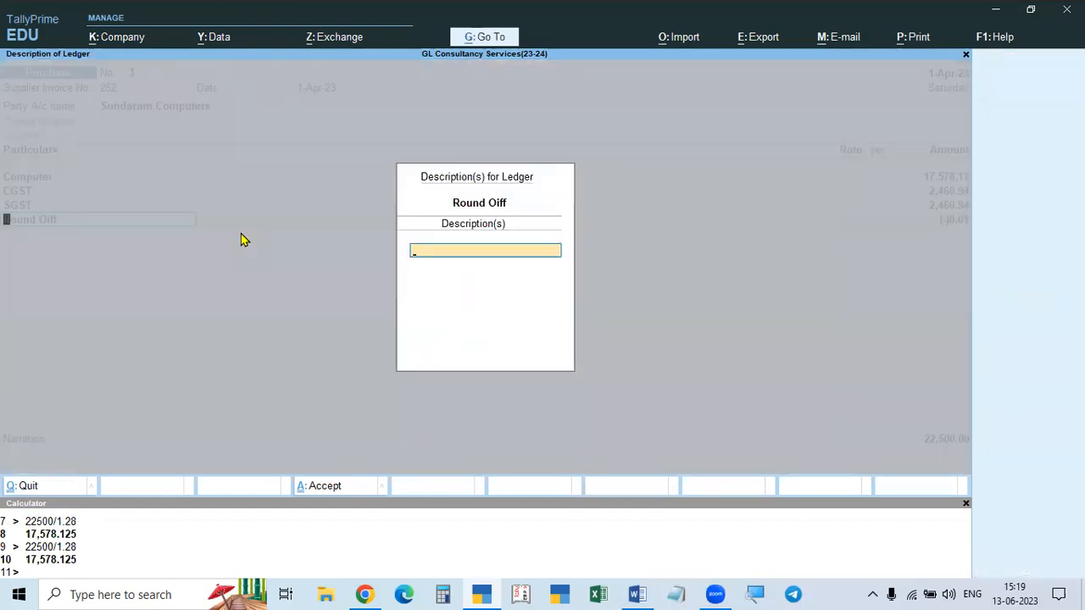
pyautogui.press('Return')
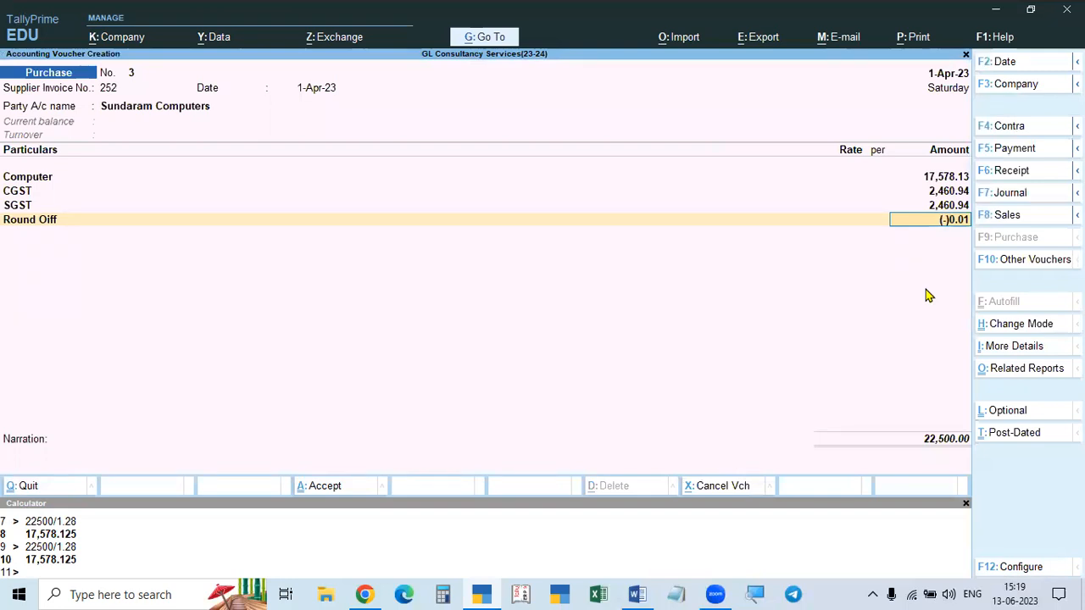
# Step: Close the calculator, allocate the Sundaram Computers bill as New Ref, and save the purchase voucher for invoice 252
pyautogui.click(965, 503)
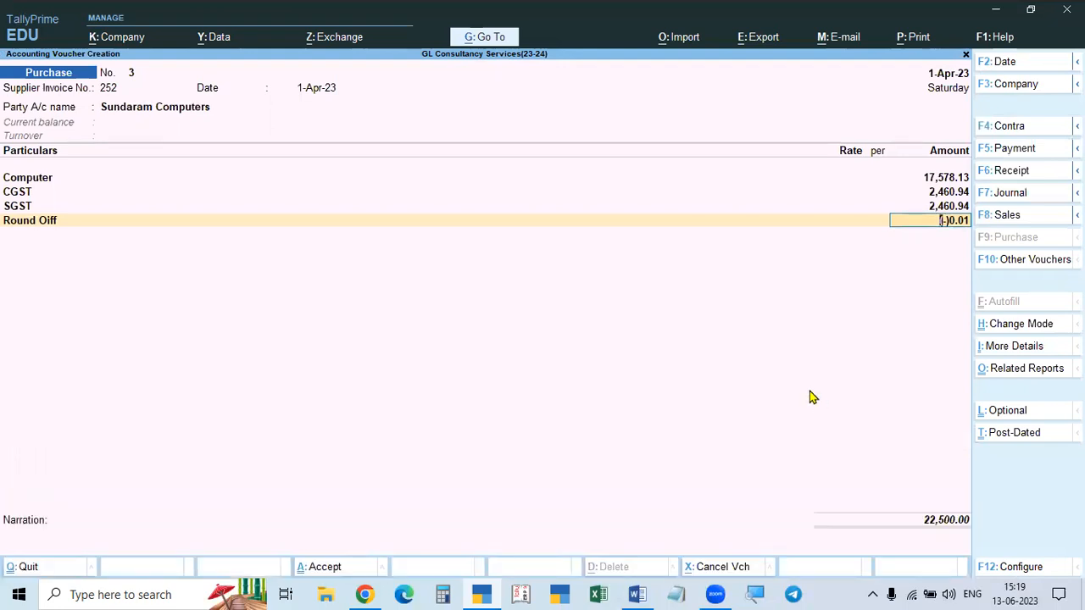
pyautogui.press('Return')
pyautogui.press('Return')
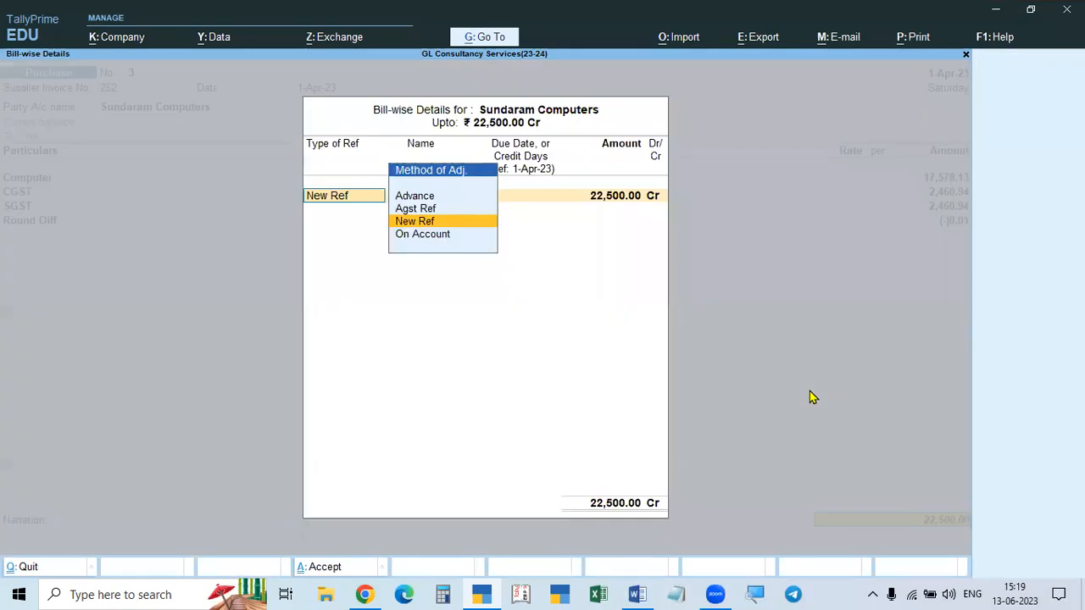
pyautogui.press('Return')
pyautogui.press('Return')
pyautogui.press('Return')
pyautogui.press('Return')
pyautogui.press('Return')
pyautogui.press('Return')
pyautogui.press('Return')
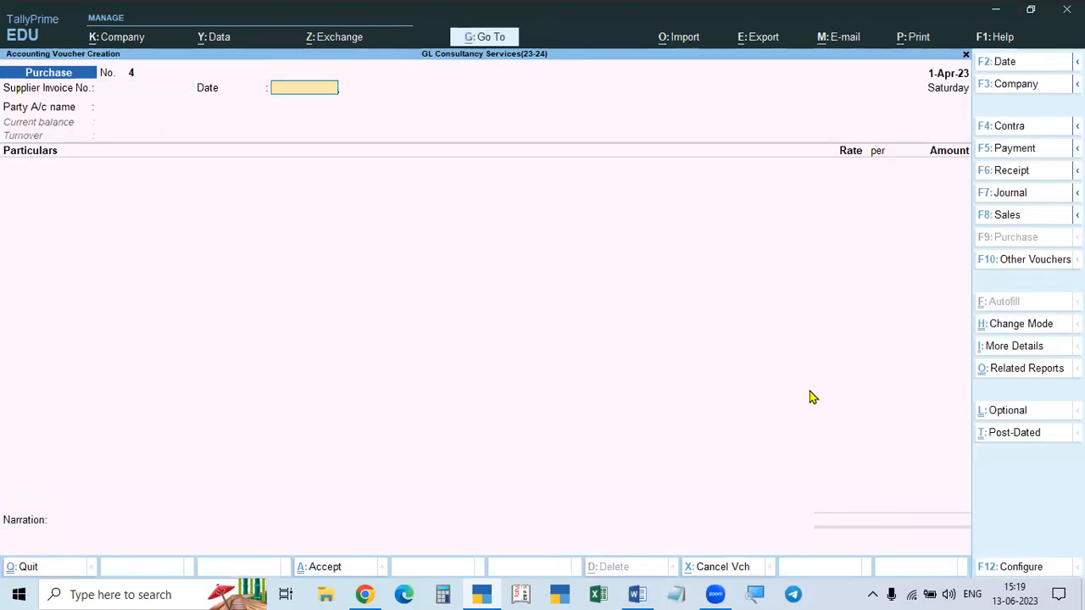
# Step: Read transaction 6 in the Word problem document and start a payment voucher in TallyPrime
pyautogui.hotkey('alt', 'Tab')
pyautogui.scroll(-1, 738, 380)
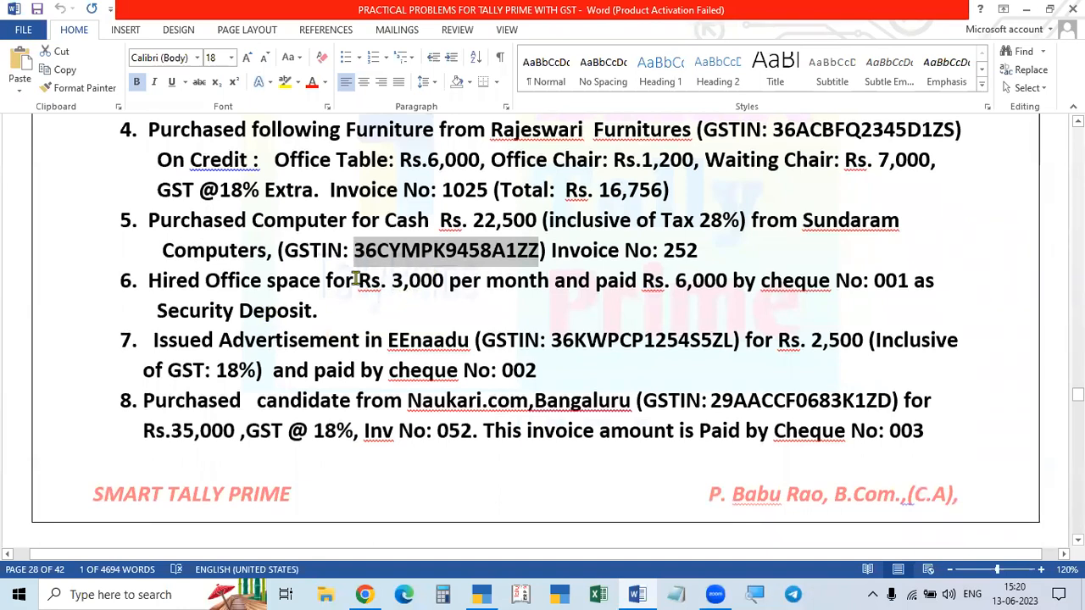
pyautogui.scroll(1, 659, 212)
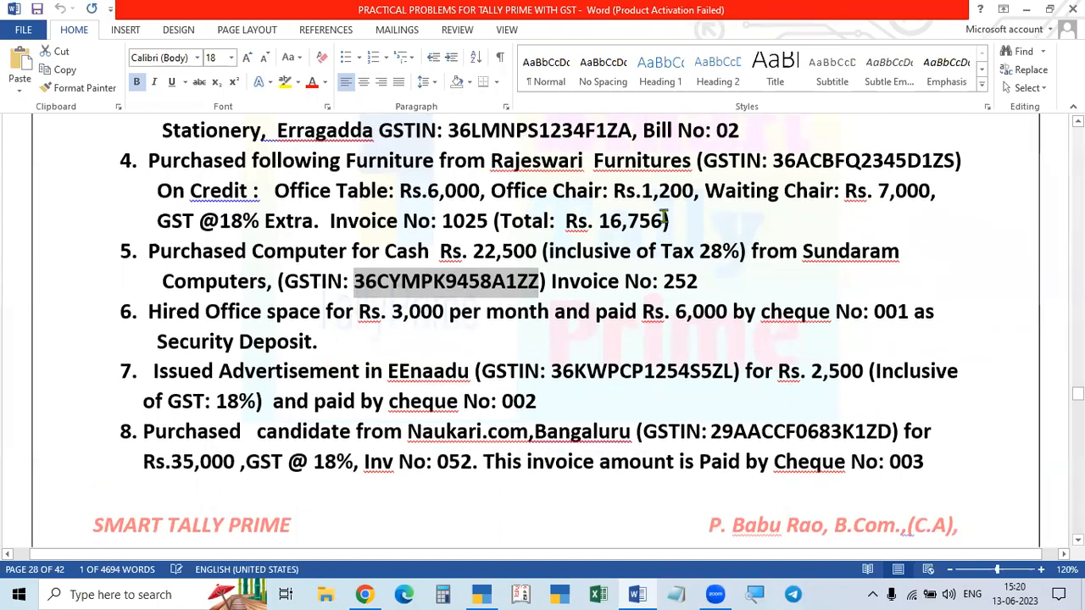
pyautogui.scroll(-1, 635, 254)
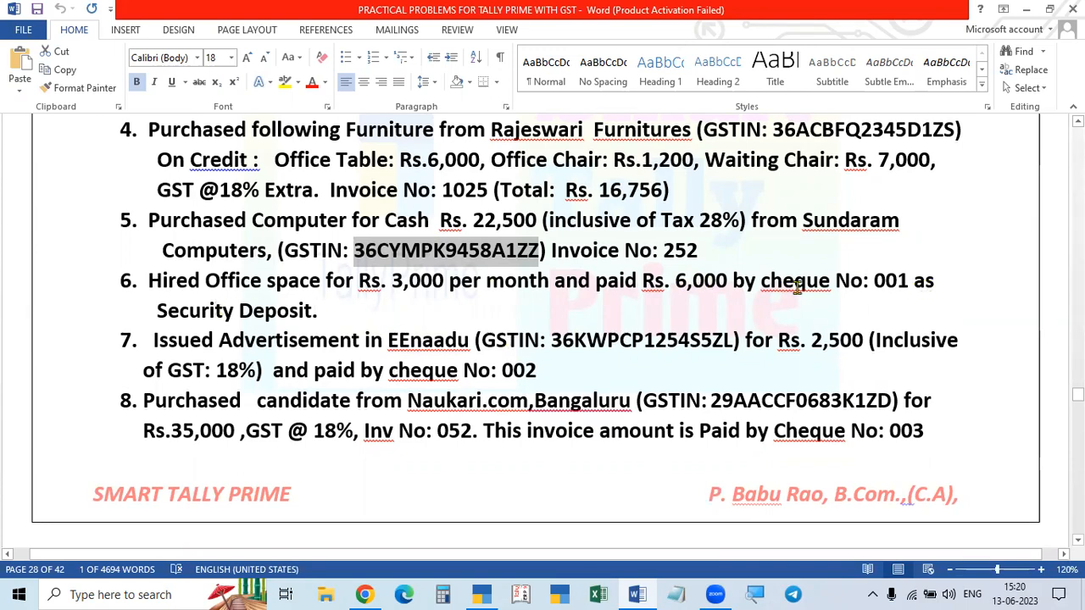
pyautogui.hotkey('alt', 'Tab')
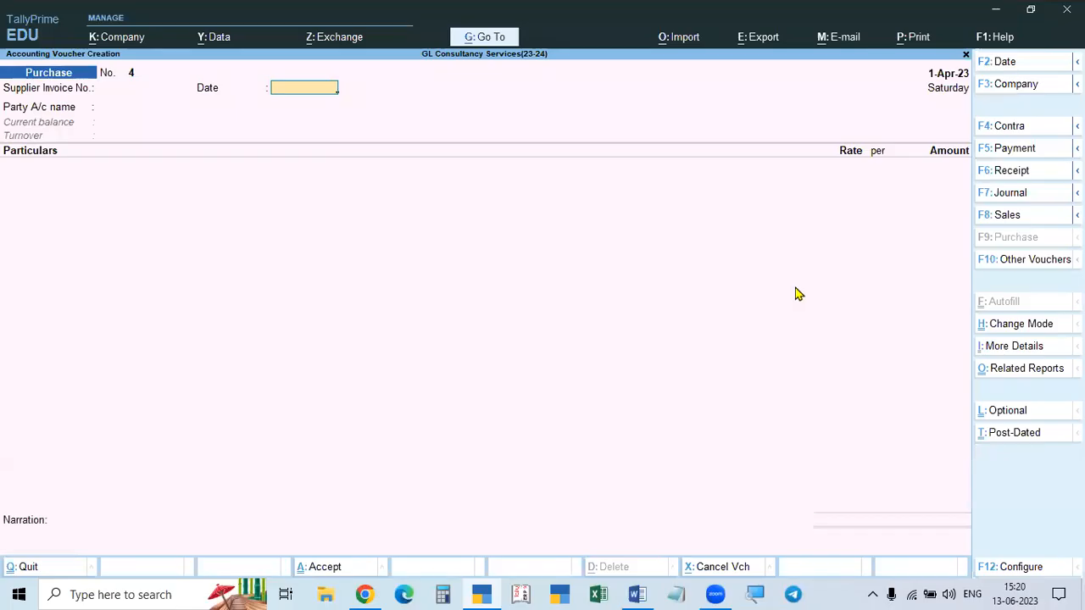
pyautogui.press('F5')
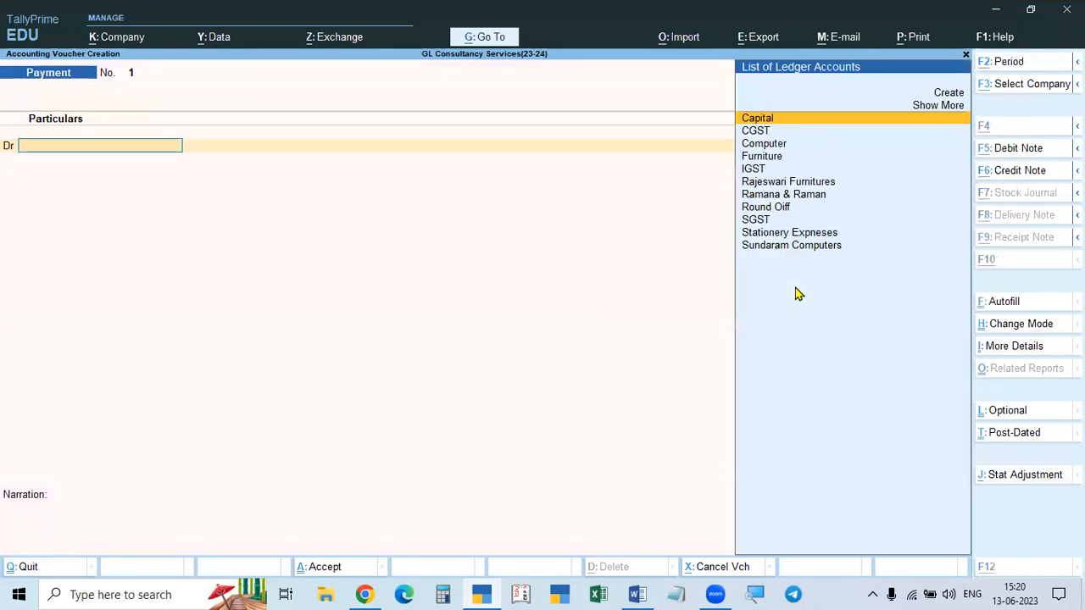
pyautogui.hotkey('alt', 'Tab')
pyautogui.press('alt')
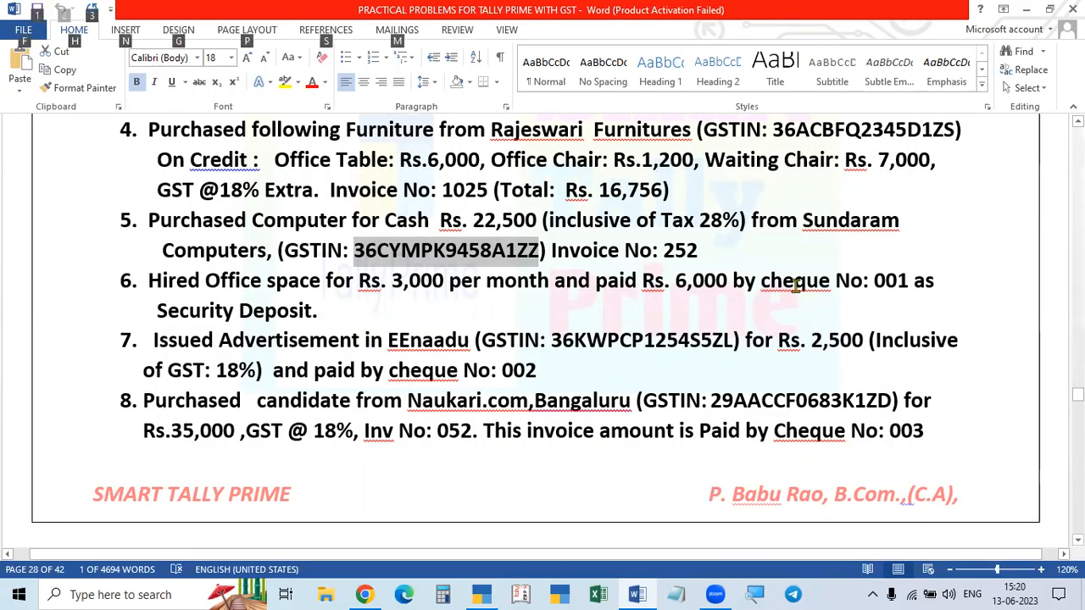
pyautogui.scroll(-5, 801, 296)
pyautogui.scroll(5, 802, 309)
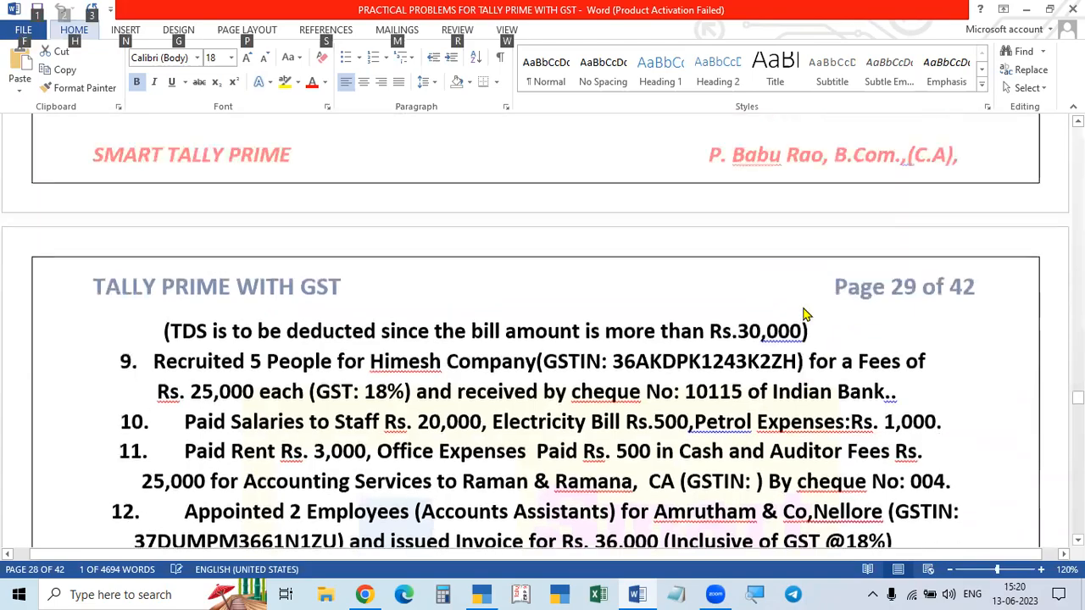
pyautogui.hotkey('alt', 'Tab')
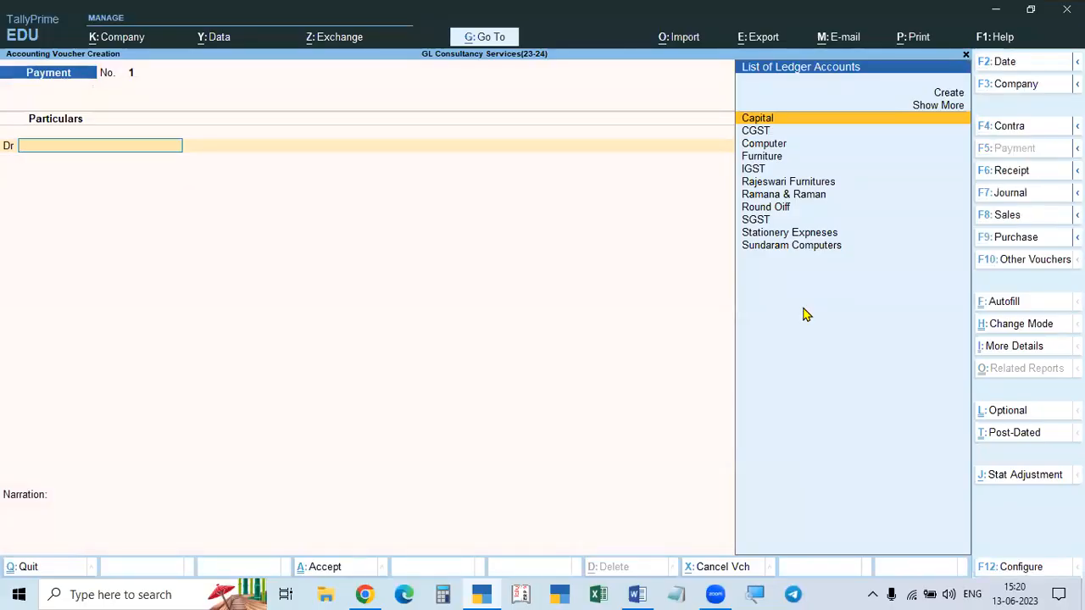
pyautogui.press('ctrl')
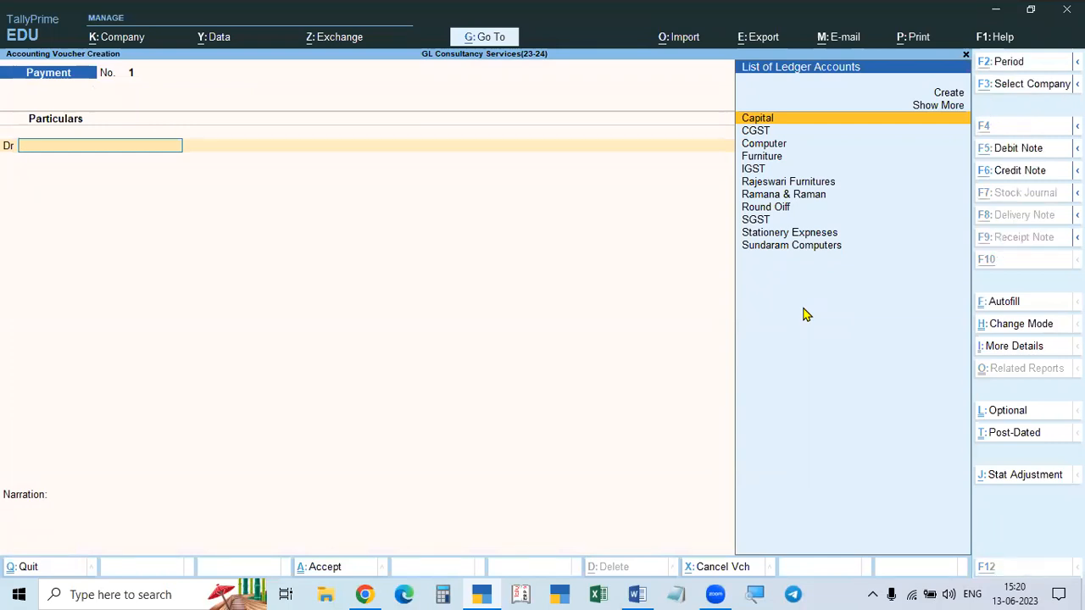
# Step: Start a new ledger named Rent Deposit for the debit line and place it under Deposits (Asset)
pyautogui.hotkey('alt', 'c')
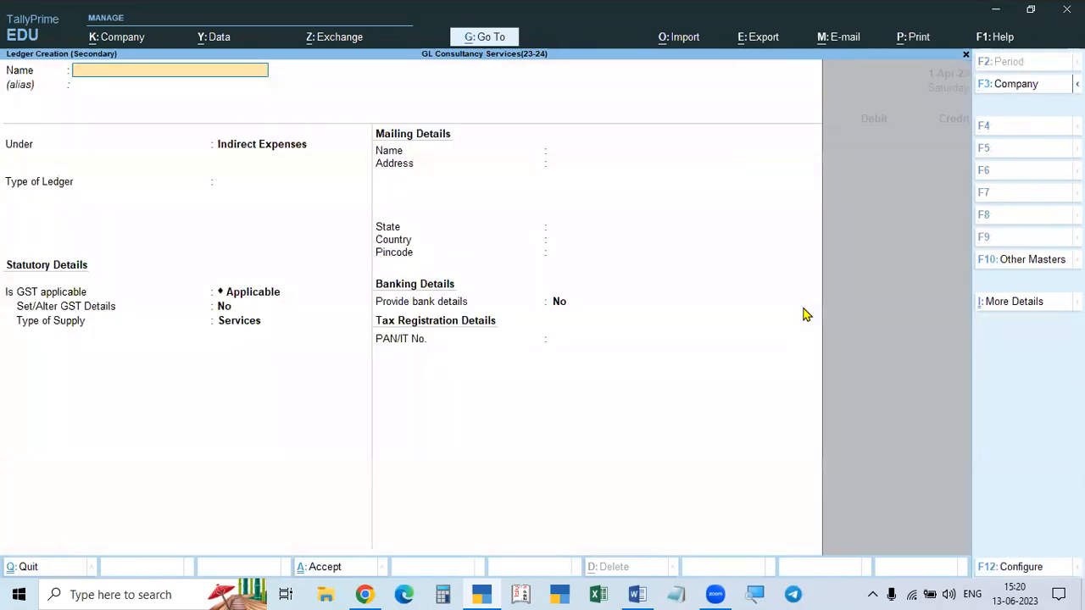
pyautogui.write('Serc')
pyautogui.press('BackSpace')
pyautogui.press('BackSpace')
pyautogui.write('Rent Deposit')
pyautogui.press('Return')
pyautogui.press('Return')
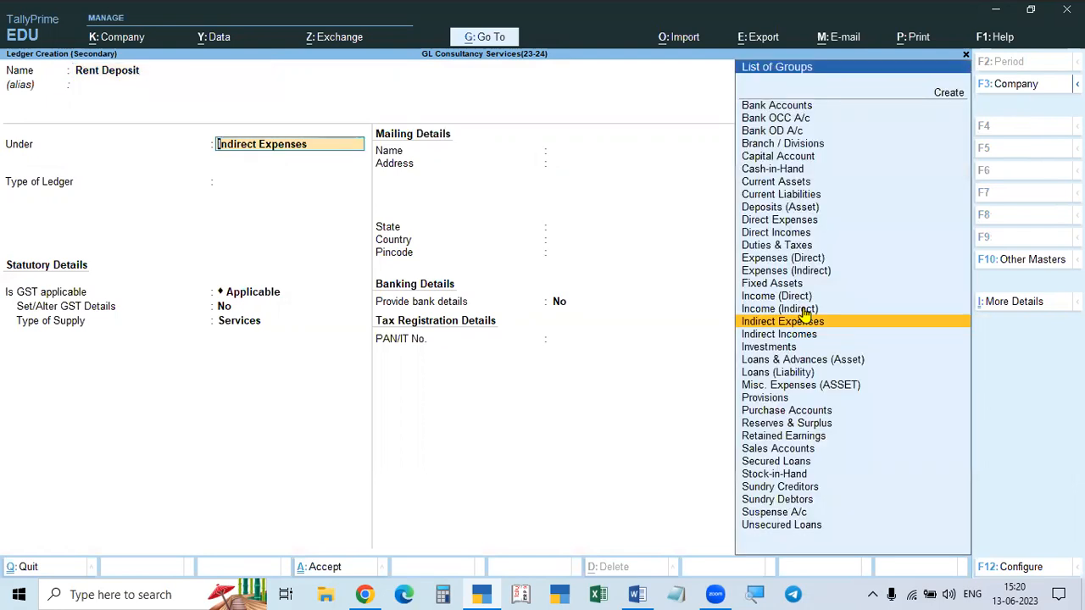
pyautogui.write('D')
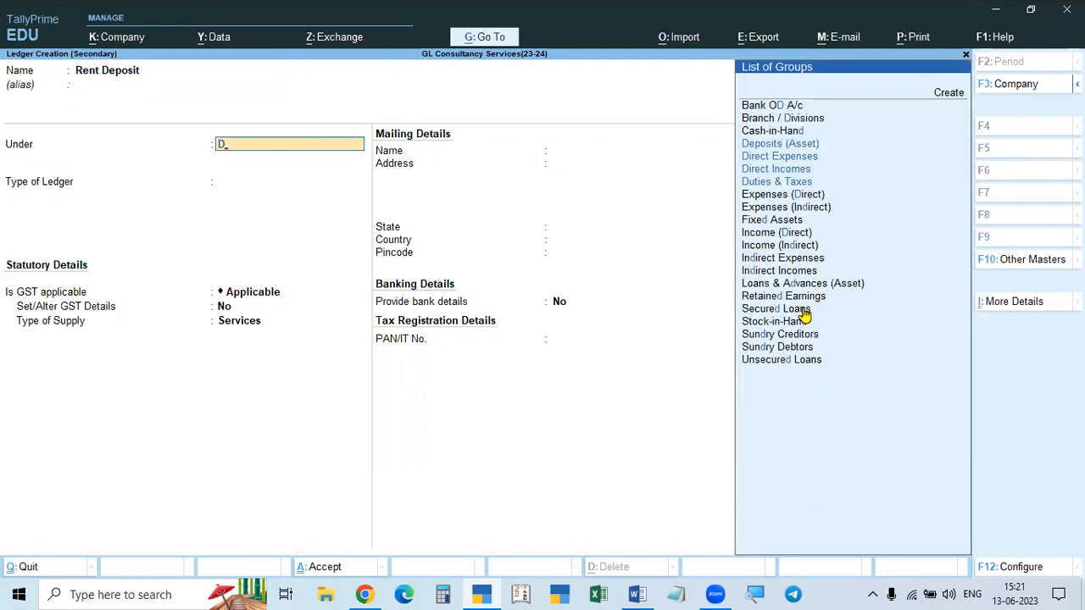
pyautogui.press('Down')
pyautogui.press('Down')
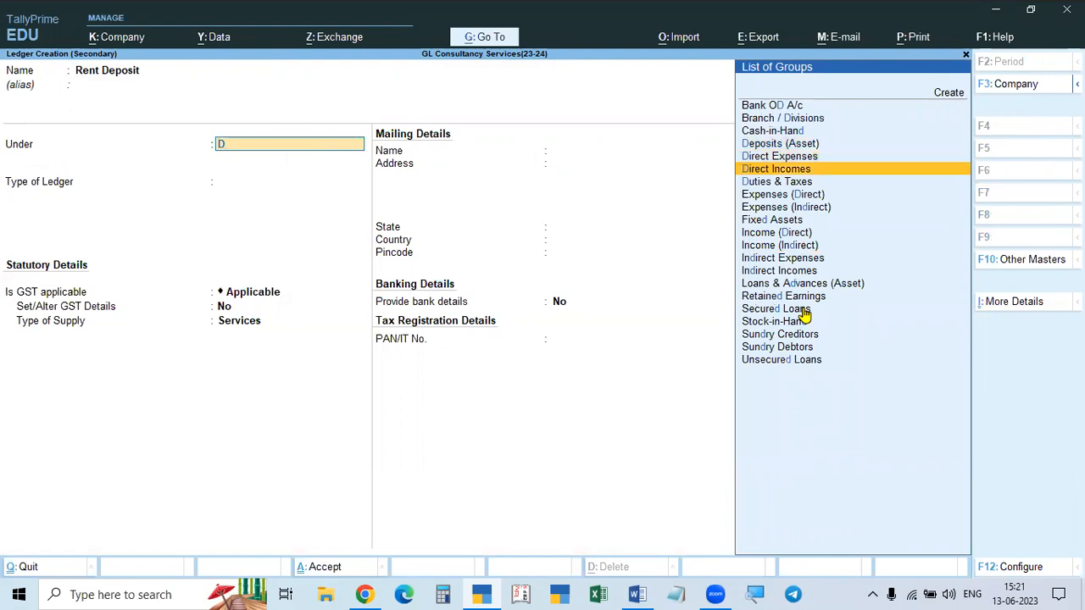
pyautogui.press('Up')
pyautogui.press('Up')
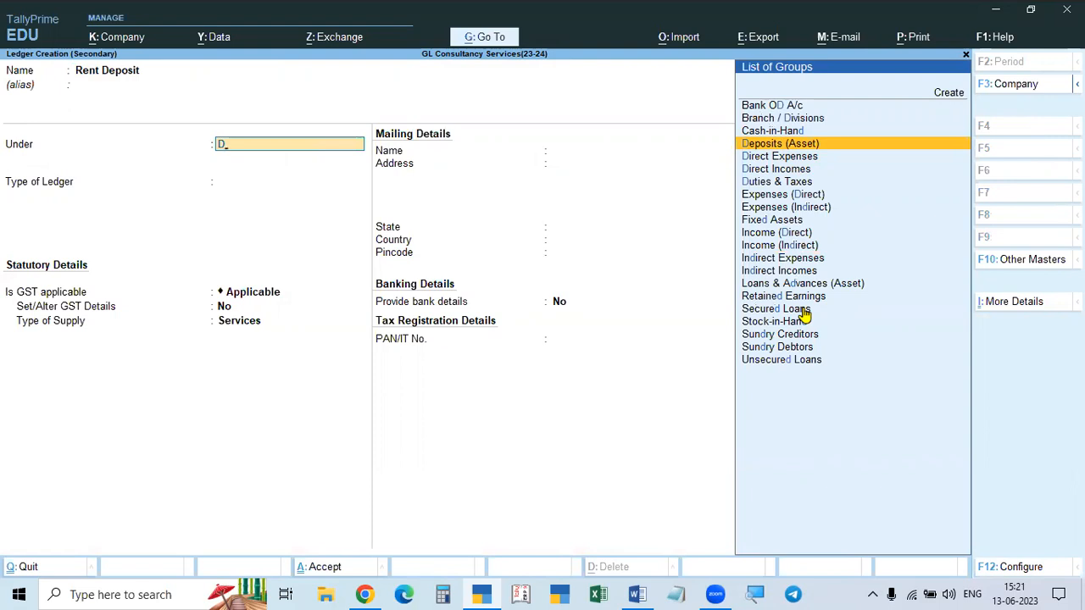
pyautogui.press('Return')
# Step: Set the Rent Deposit ledger's GST registration type to Unknown, leave the GSTIN blank, and save the ledger
pyautogui.press('Return')
pyautogui.press('Return')
pyautogui.press('Return')
pyautogui.press('Return')
pyautogui.press('Return')
pyautogui.press('Return')
pyautogui.press('Return')
pyautogui.press('Up')
pyautogui.press('Up')
pyautogui.press('Up')
pyautogui.press('Return')
pyautogui.press('Return')
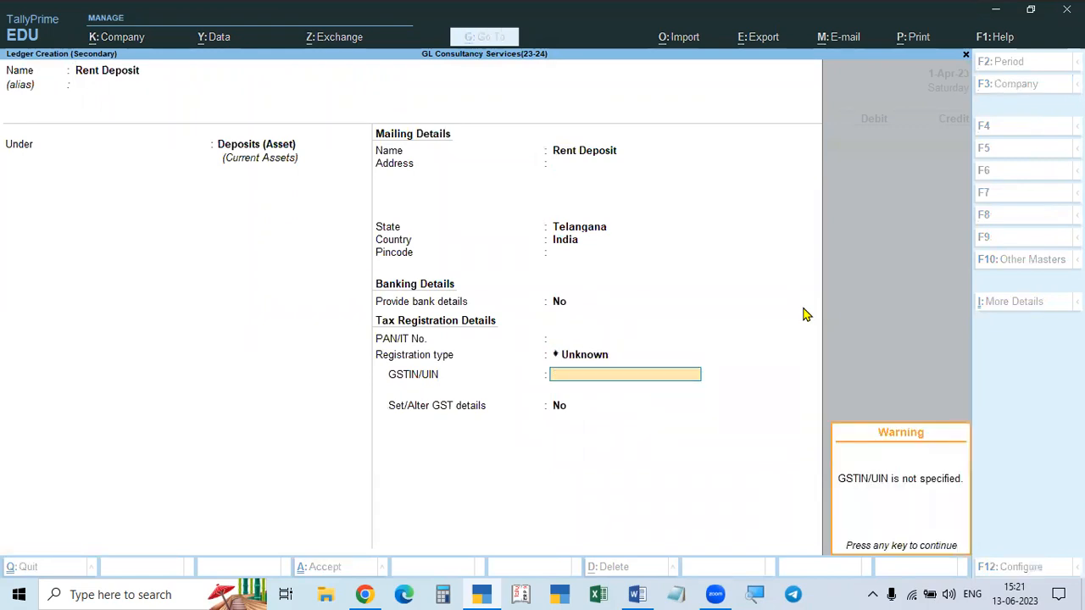
pyautogui.press('Return')
pyautogui.press('Return')
pyautogui.press('Return')
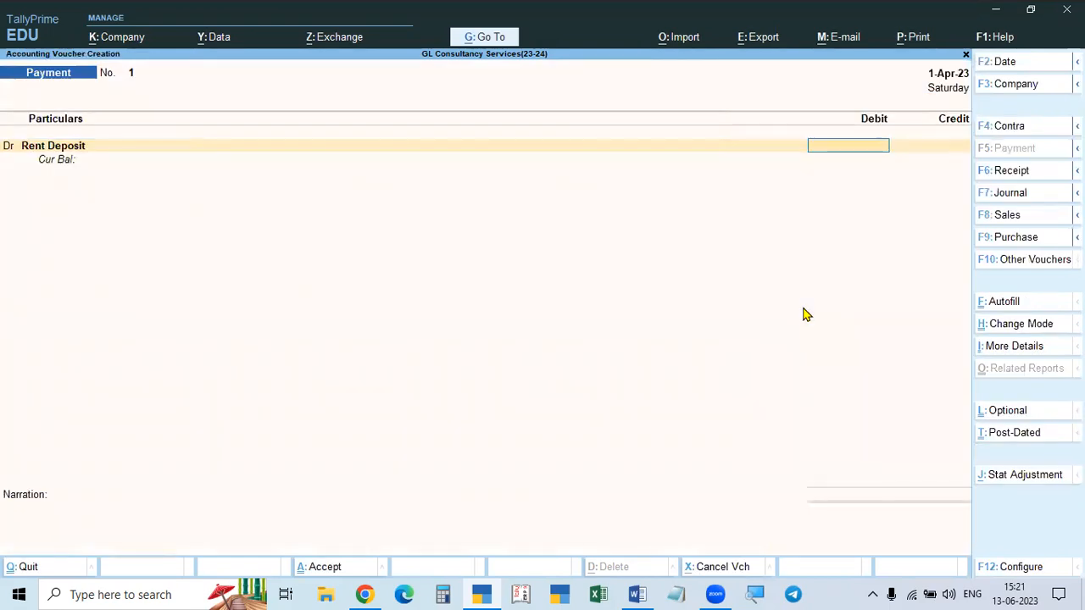
# Step: Debit Rent Deposit with 6000 according to transaction 6 and move on to the credit ledger
pyautogui.hotkey('alt', 'Tab')
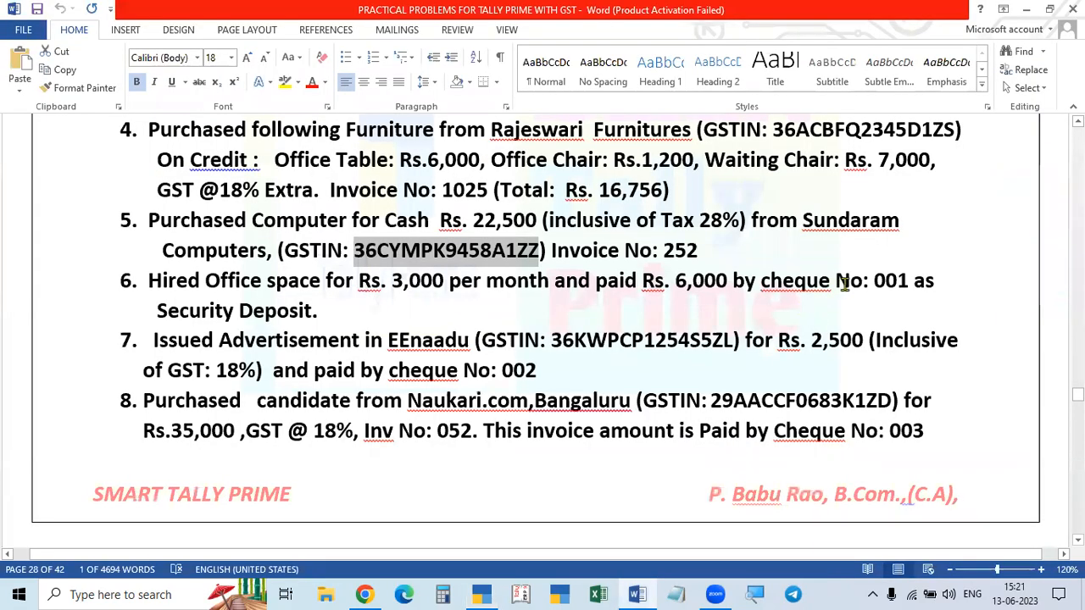
pyautogui.hotkey('alt', 'Tab')
pyautogui.write('6000')
pyautogui.press('Return')
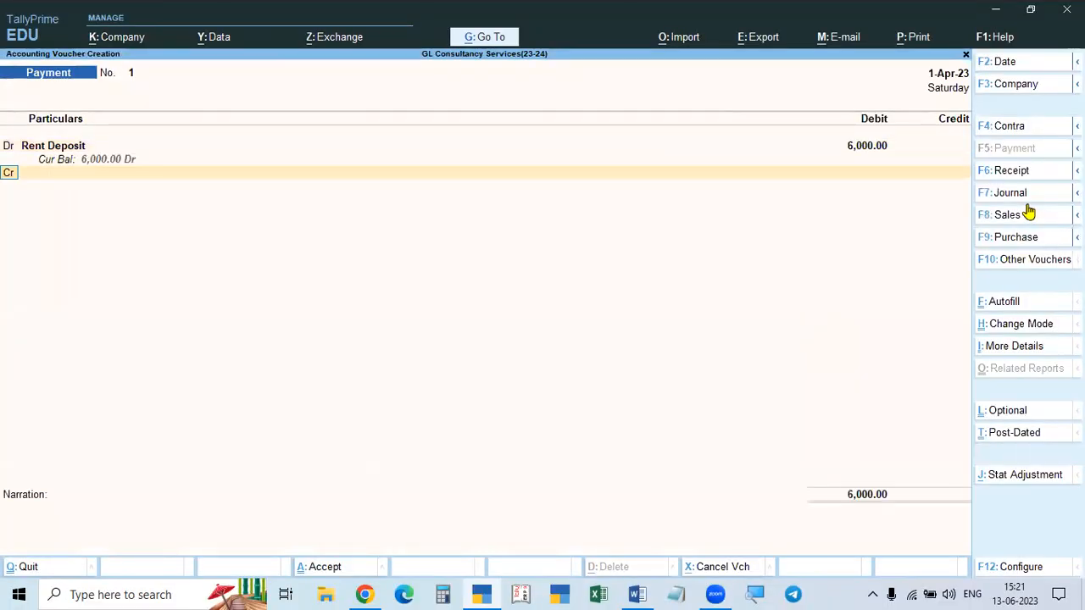
pyautogui.press('Return')
pyautogui.hotkey('alt', 'Tab')
pyautogui.hotkey('alt', 'Tab')
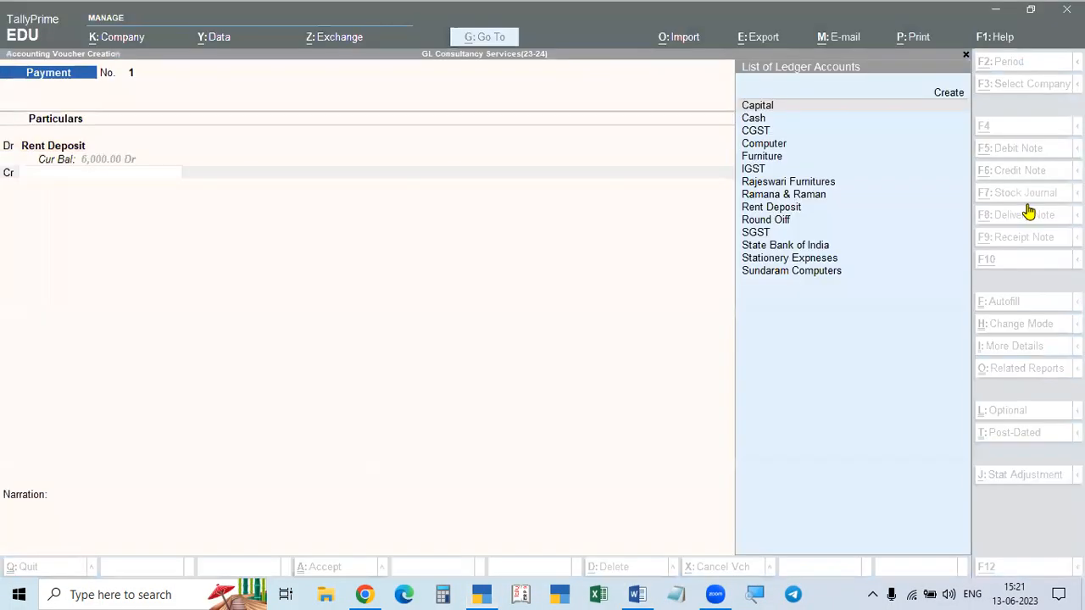
pyautogui.hotkey('alt', 'Tab')
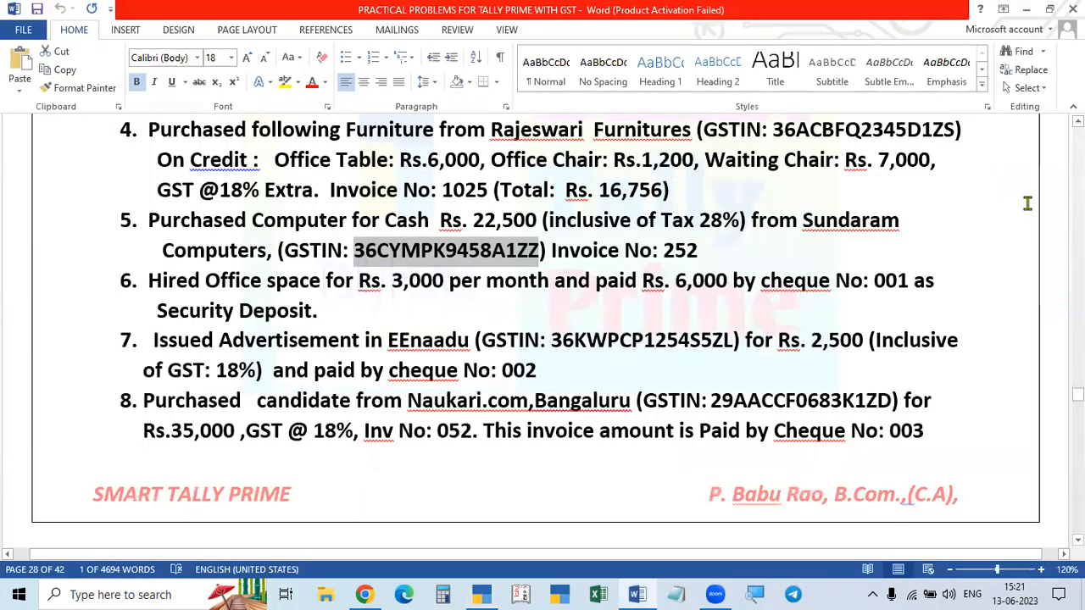
pyautogui.hotkey('alt', 'Tab')
pyautogui.write('Stati')
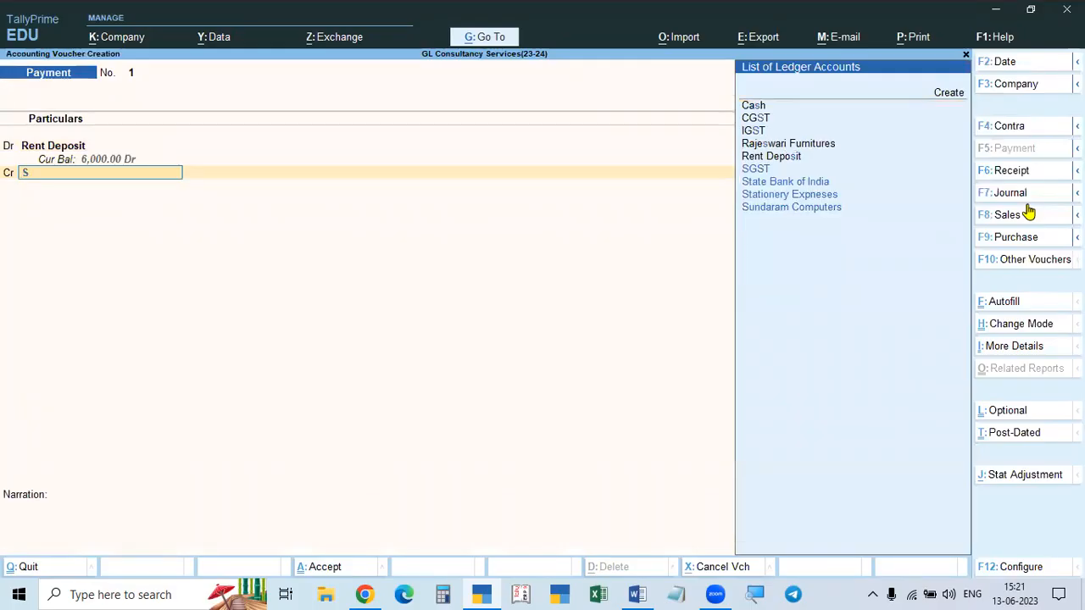
pyautogui.press('Return')
pyautogui.press('Return')
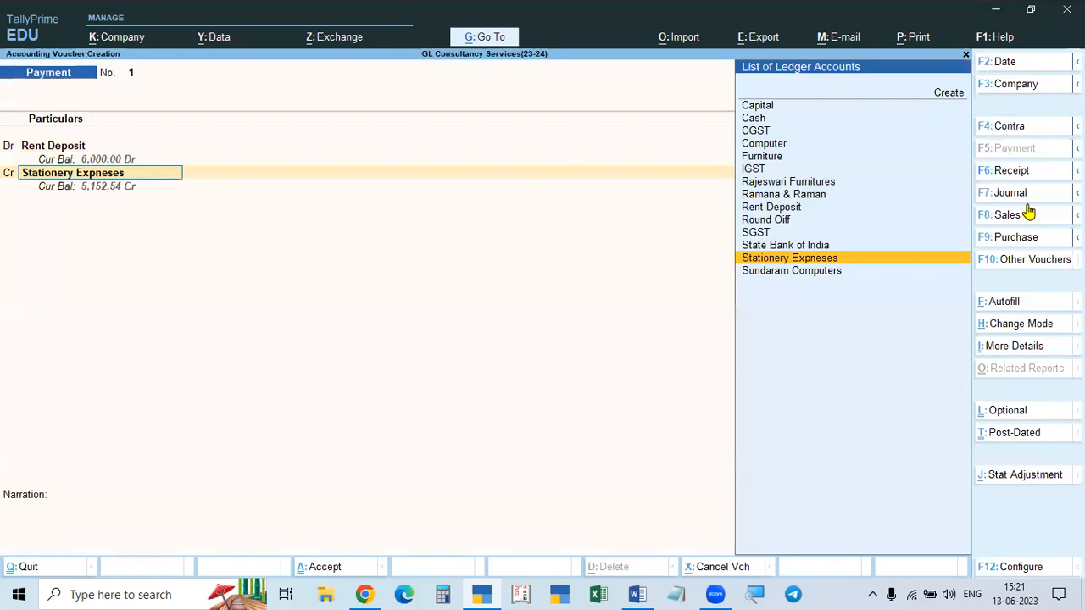
# Step: Choose State Bank of India as the credit ledger of the payment voucher with an amount of 6,000
pyautogui.press('BackSpace')
pyautogui.write('state')
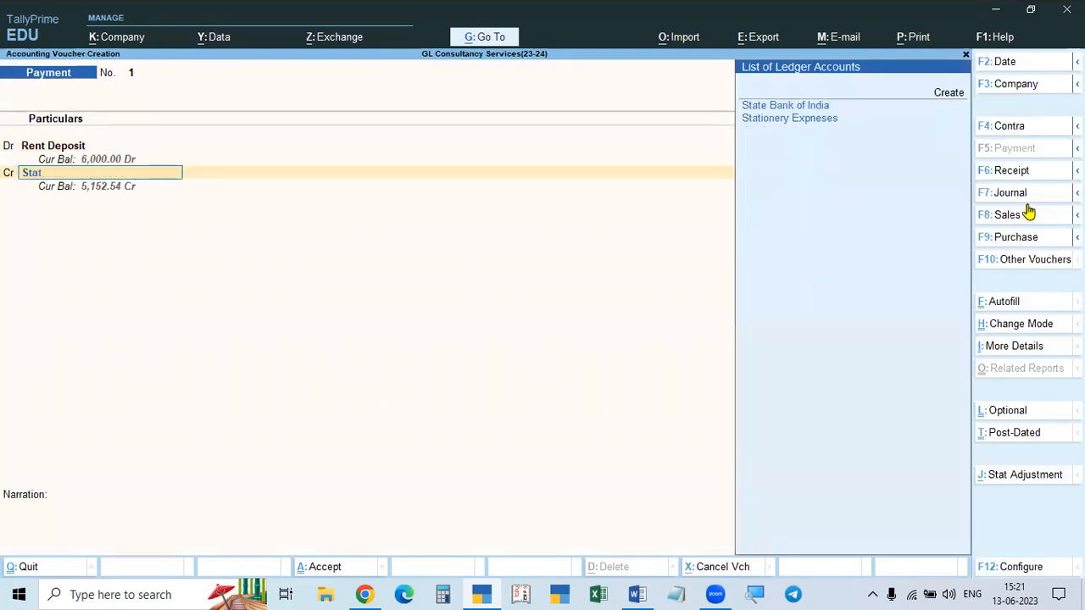
pyautogui.press('Return')
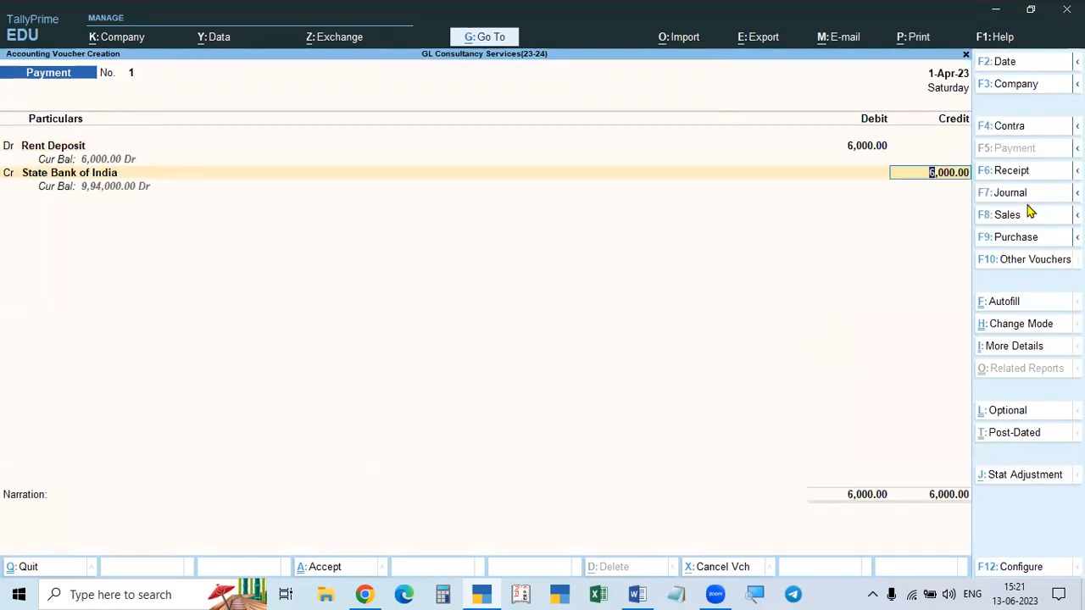
pyautogui.press('Return')
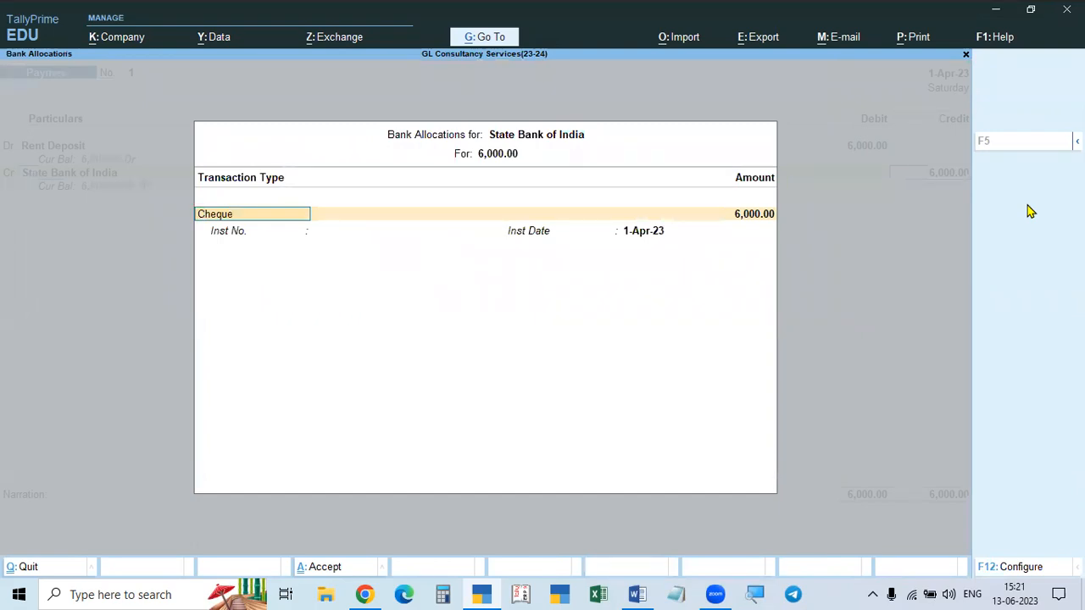
# Step: Allocate the bank payment as a cheque with instrument number 001 dated 1-Apr-23, and save the payment voucher without a narration
pyautogui.press('Return')
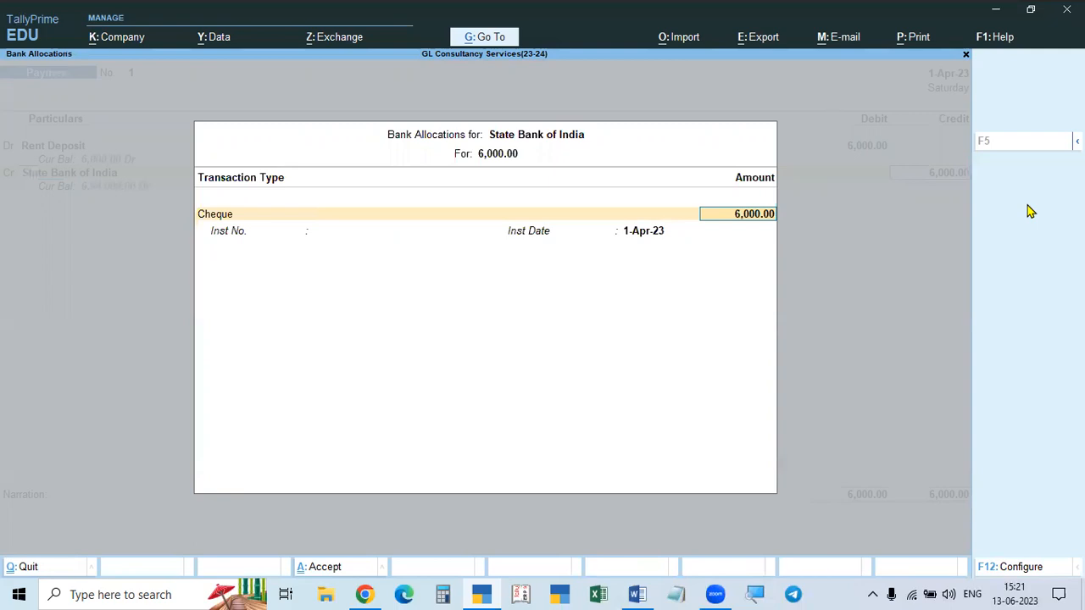
pyautogui.press('Return')
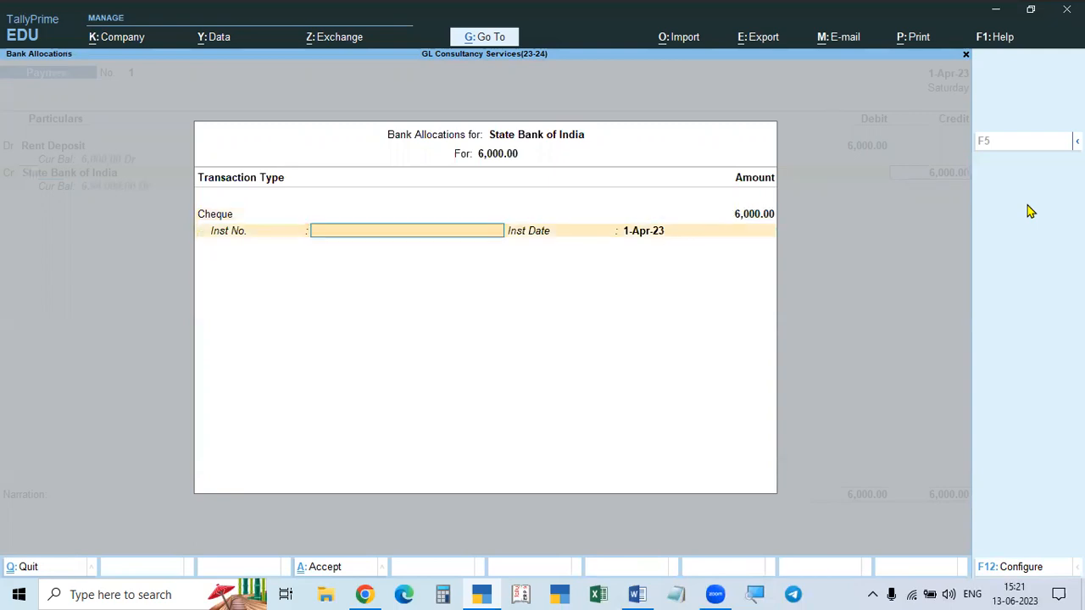
pyautogui.hotkey('alt', 'Tab')
pyautogui.hotkey('alt', 'Tab')
pyautogui.write('001')
pyautogui.press('Return')
pyautogui.press('Return')
pyautogui.press('Return')
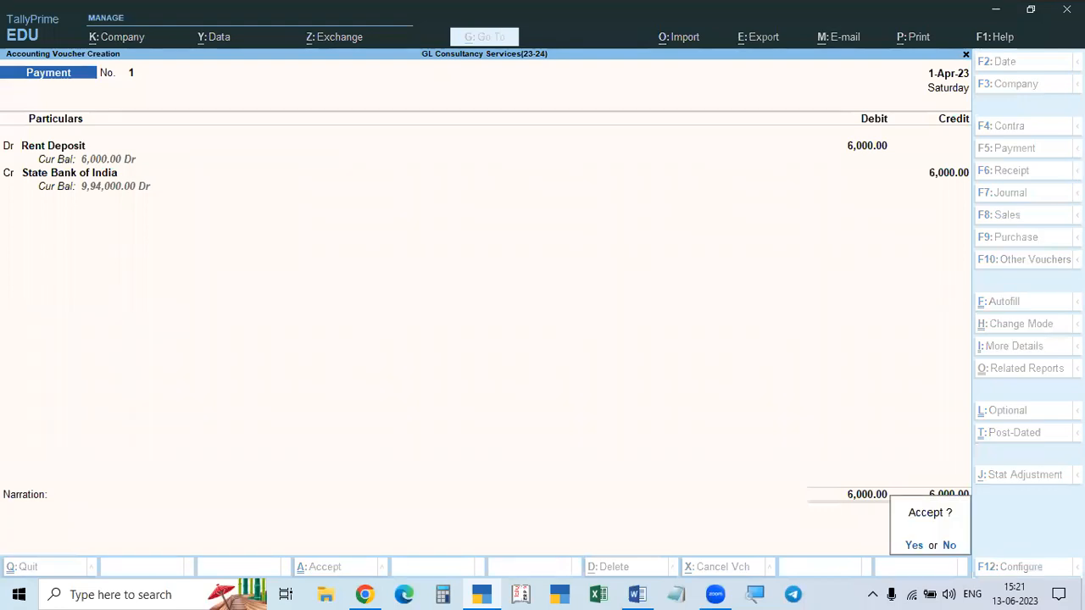
pyautogui.press('Return')
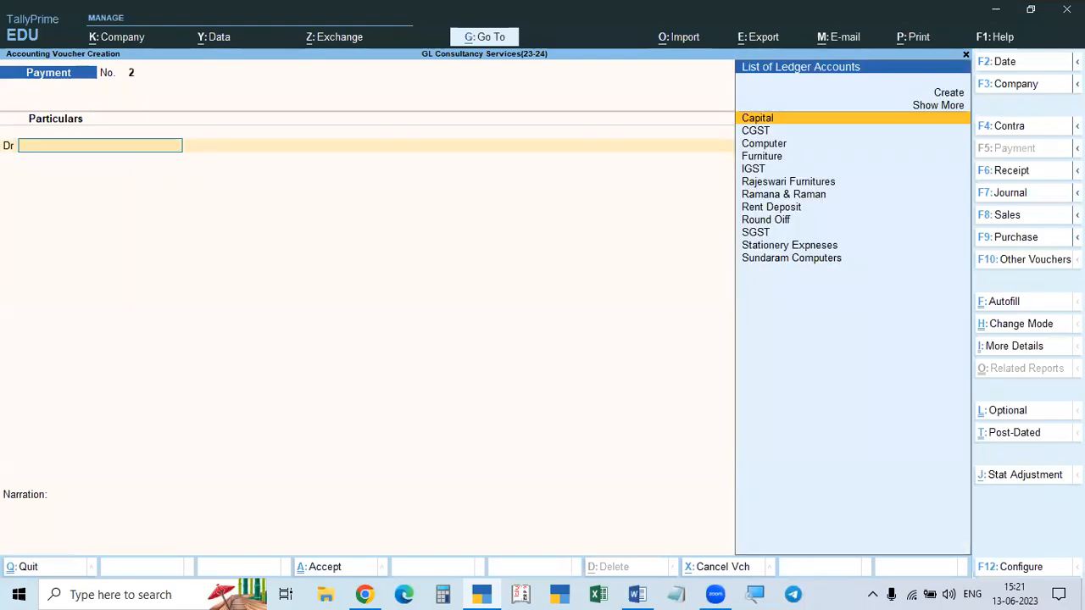
# Step: Start a purchase voucher for transaction 7 with supplier invoice number 001, keeping the date 1-Apr-23
pyautogui.hotkey('alt', 'Tab')
pyautogui.scroll(-1, 160, 267)
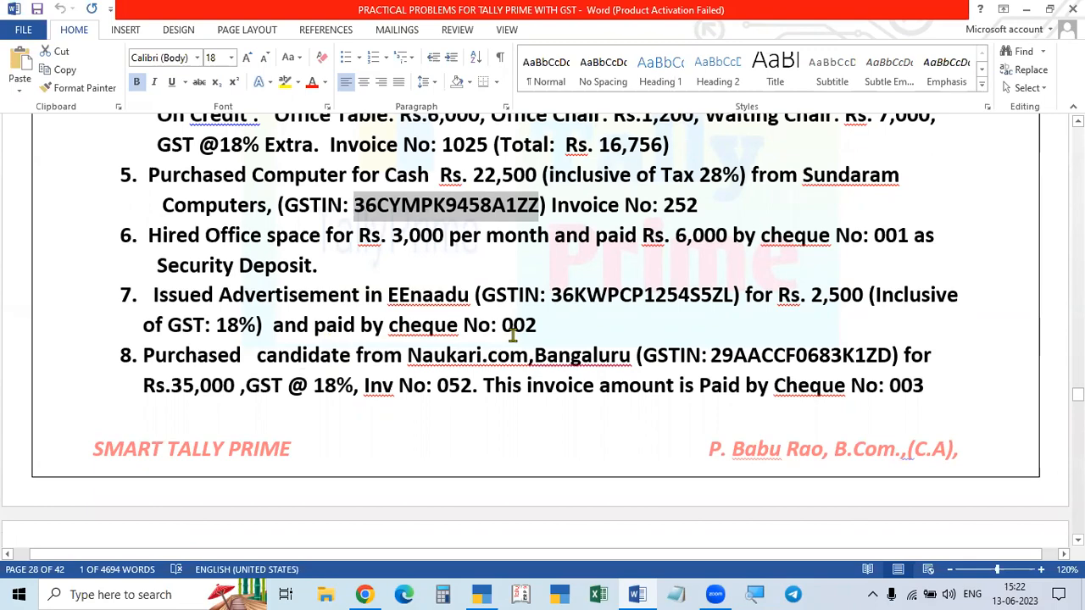
pyautogui.hotkey('alt', 'Tab')
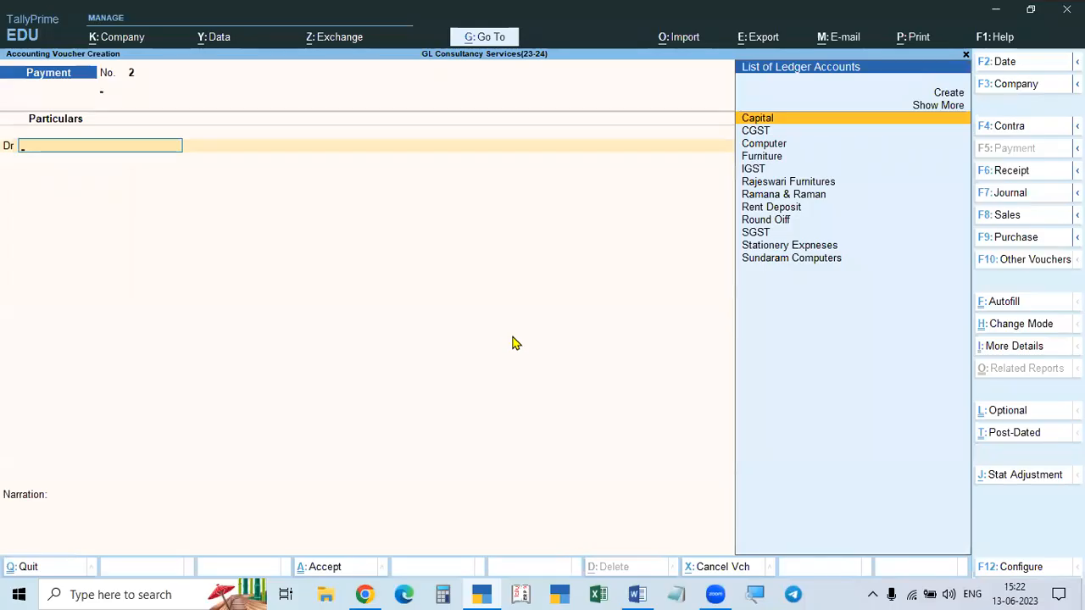
pyautogui.press('F9')
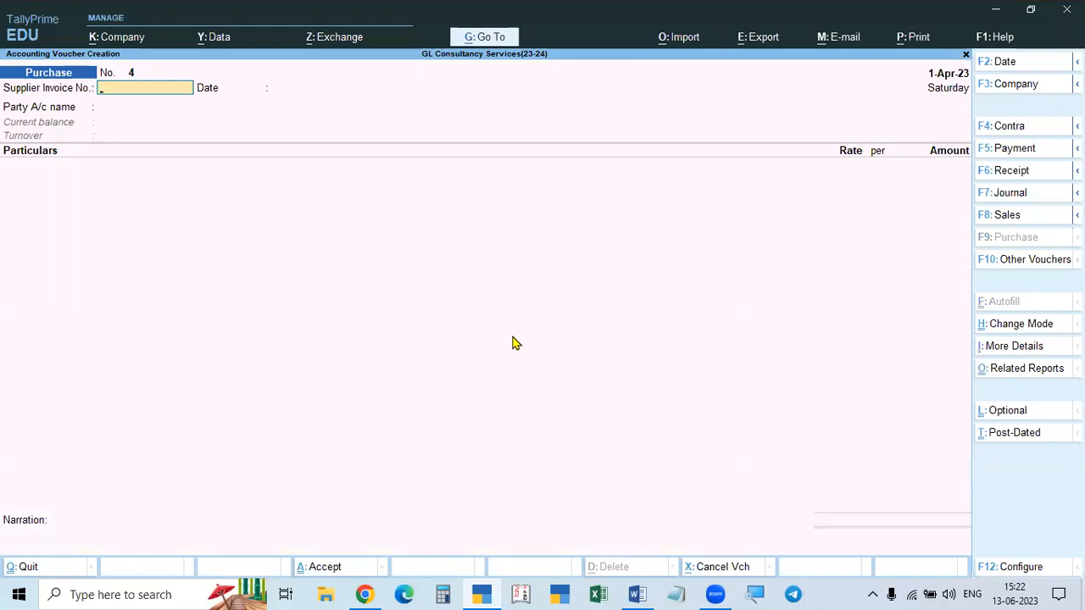
pyautogui.hotkey('alt', 'Tab')
pyautogui.hotkey('alt', 'Tab')
pyautogui.write('001')
pyautogui.press('Return')
pyautogui.press('Return')
# Step: Choose State Bank of India as the voucher's party account and proceed to its party details
pyautogui.hotkey('alt', 'Tab')
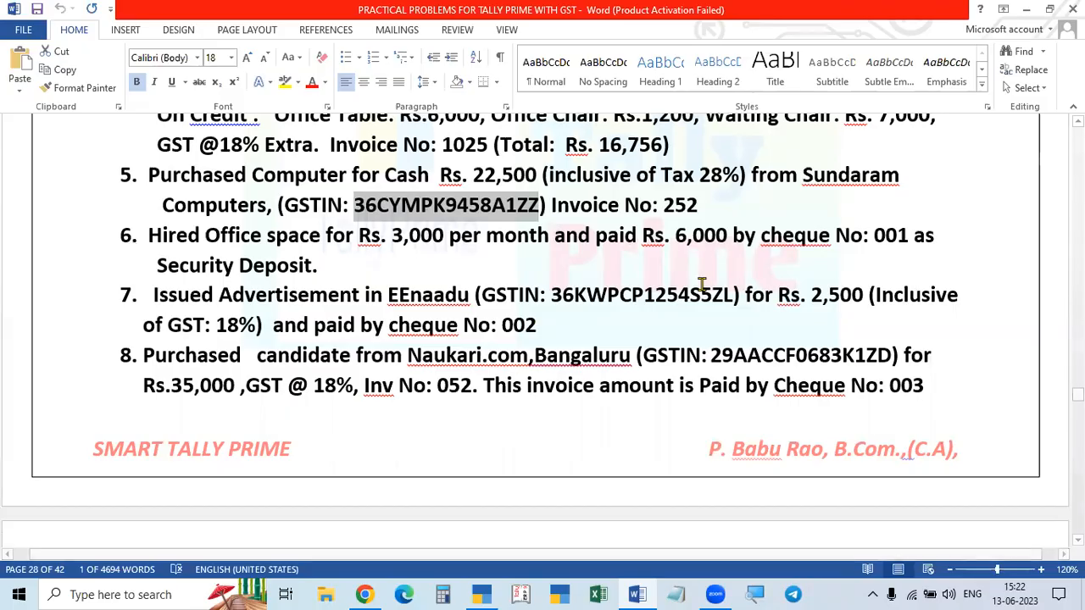
pyautogui.hotkey('alt', 'Tab')
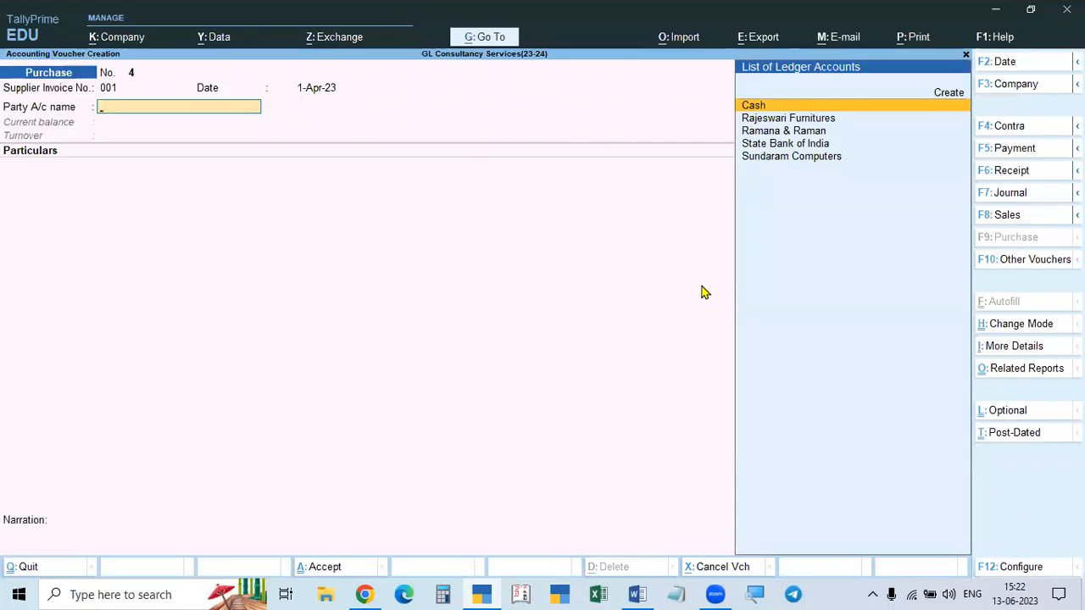
pyautogui.write('st')
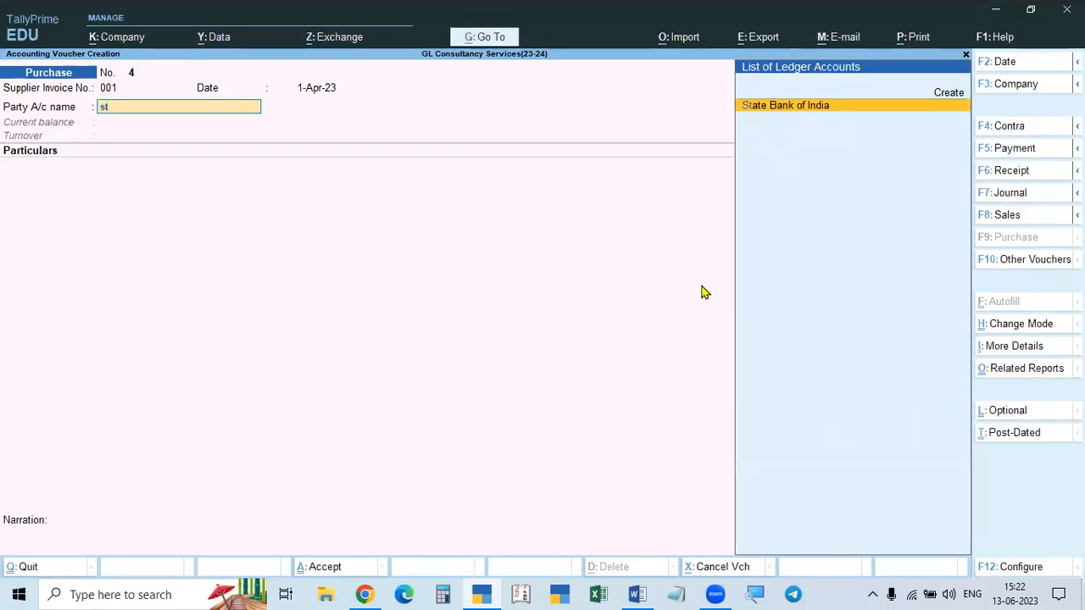
pyautogui.press('Return')
pyautogui.hotkey('ctrl', 'a')
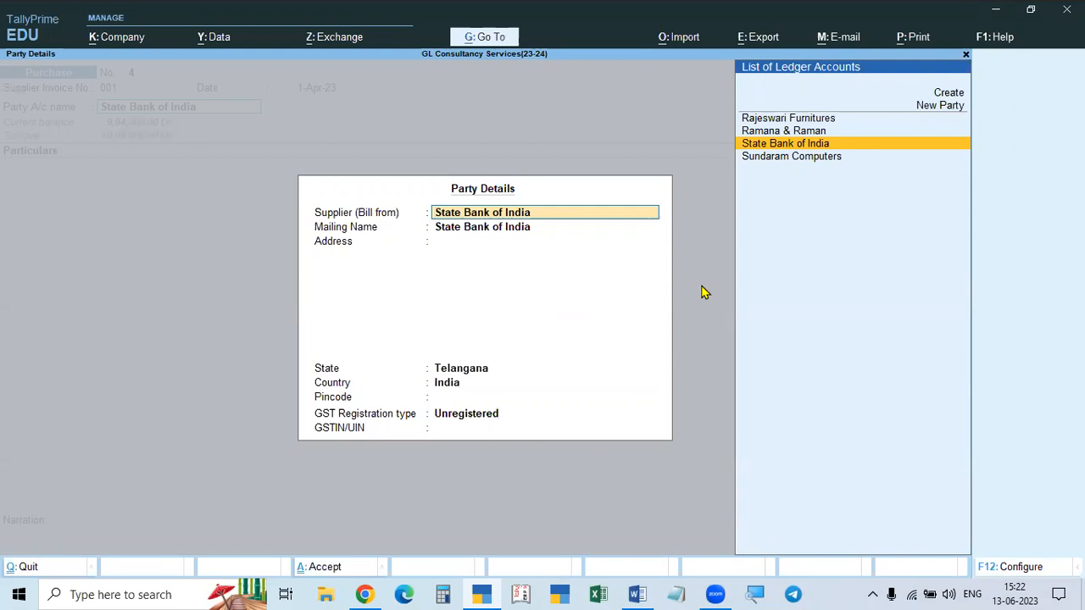
# Step: Create a supplier ledger named Eenadu under Sundry Creditors, keeping the default bill-by-bill, mailing, banking and Regular registration settings
pyautogui.hotkey('alt', 'c')
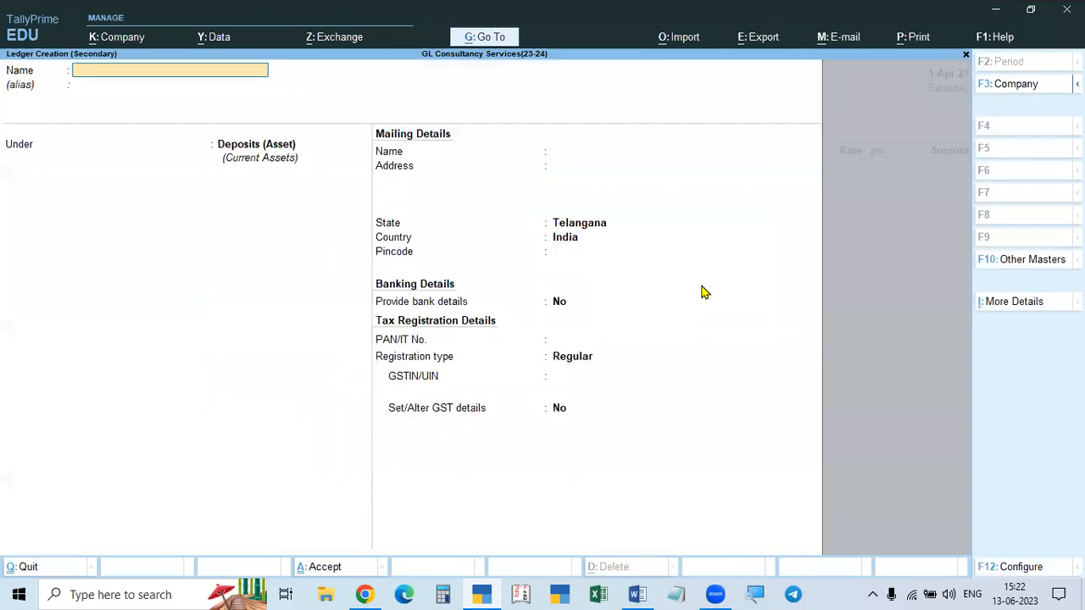
pyautogui.write('Eenadu')
pyautogui.press('Return')
pyautogui.press('Return')
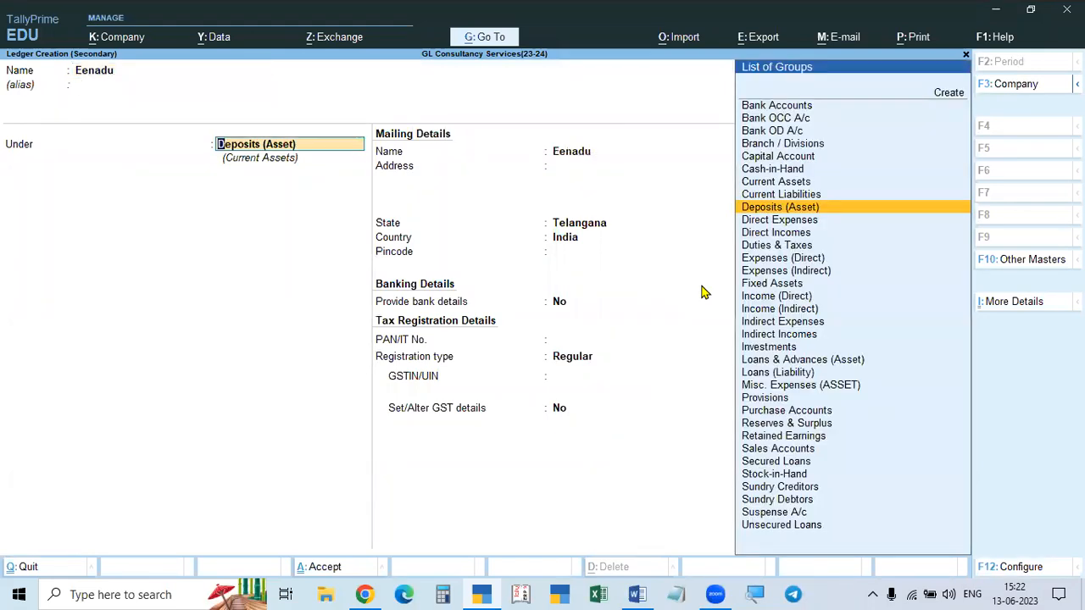
pyautogui.write('Sun')
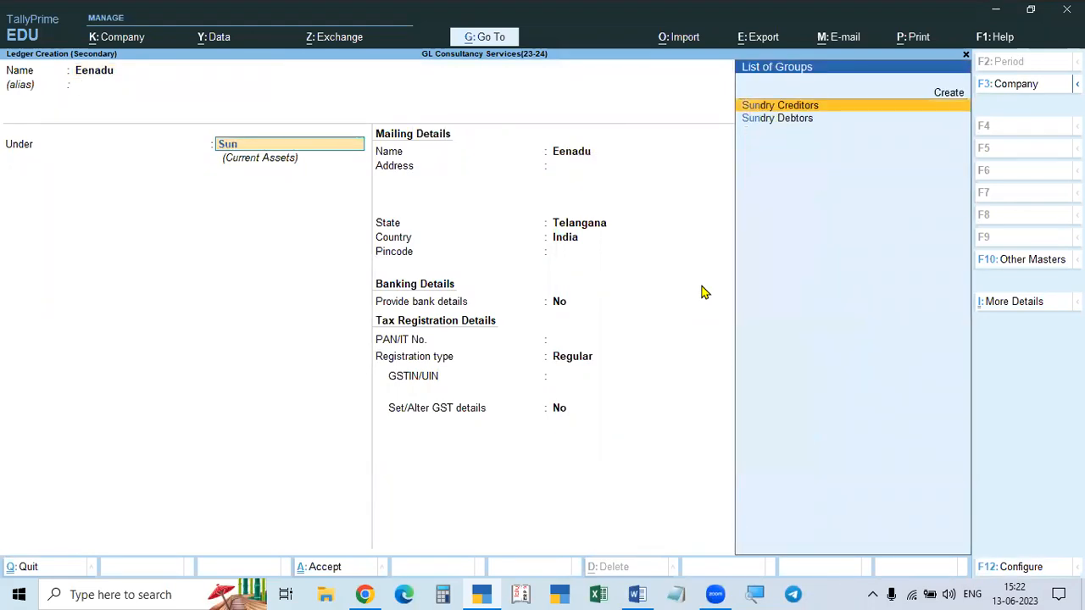
pyautogui.press('Return')
pyautogui.press('Return')
pyautogui.press('Return')
pyautogui.press('Return')
pyautogui.press('Return')
pyautogui.press('Return')
pyautogui.press('Return')
pyautogui.press('Return')
pyautogui.press('Return')
pyautogui.press('Return')
pyautogui.press('Return')
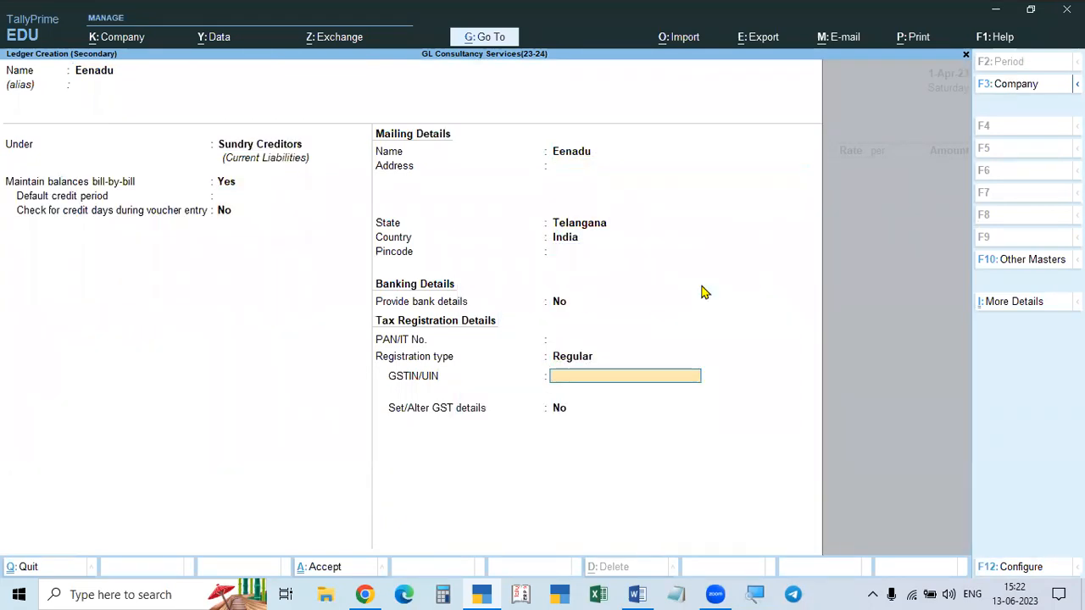
# Step: Copy the supplier's GSTIN from transaction 7 in the Word document into the Eenadu ledger and save the ledger
pyautogui.hotkey('alt', 'Tab')
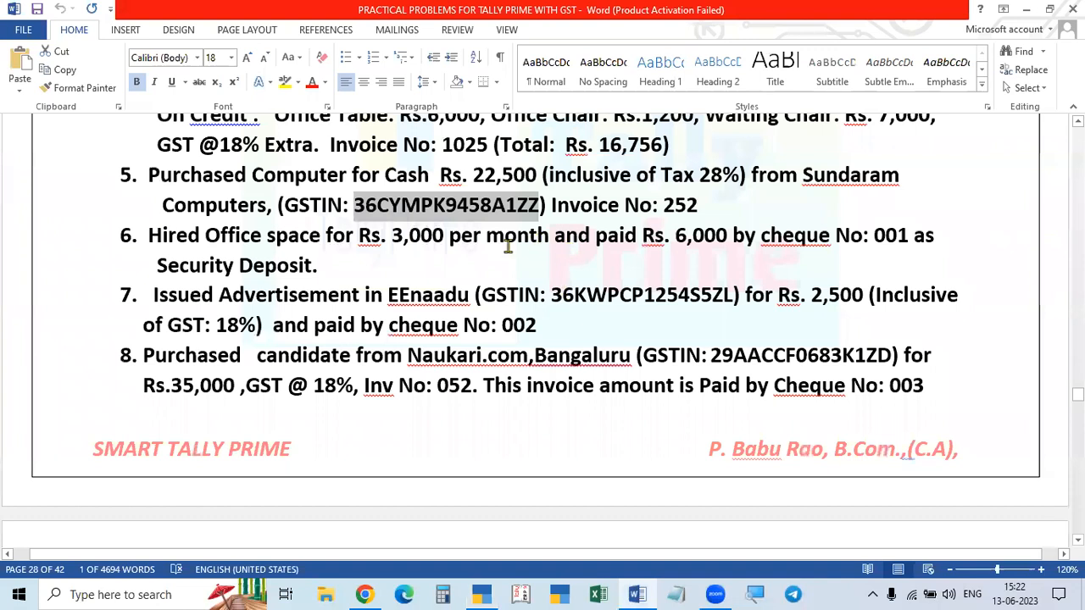
pyautogui.doubleClick(594, 296)
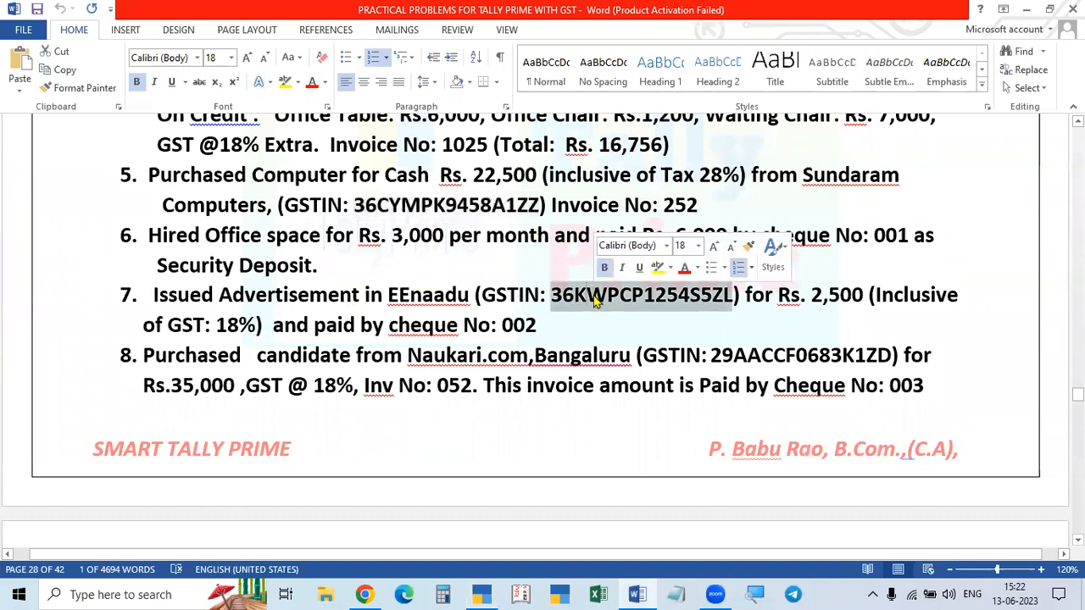
pyautogui.hotkey('ctrl', 'c')
pyautogui.hotkey('alt', 'Tab')
pyautogui.hotkey('ctrl', 'v')
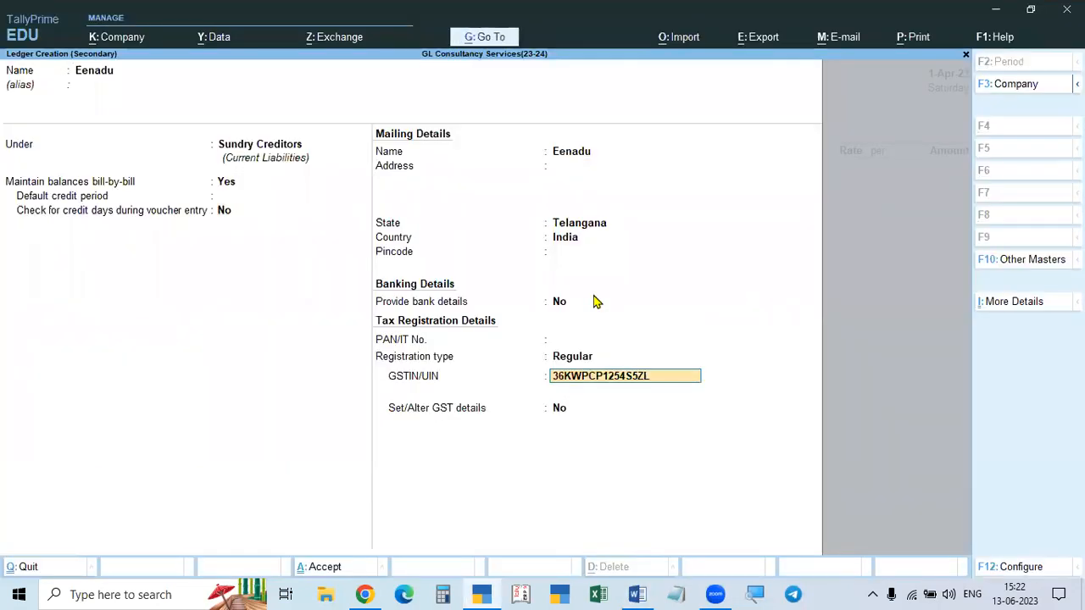
pyautogui.press('Return')
pyautogui.press('Return')
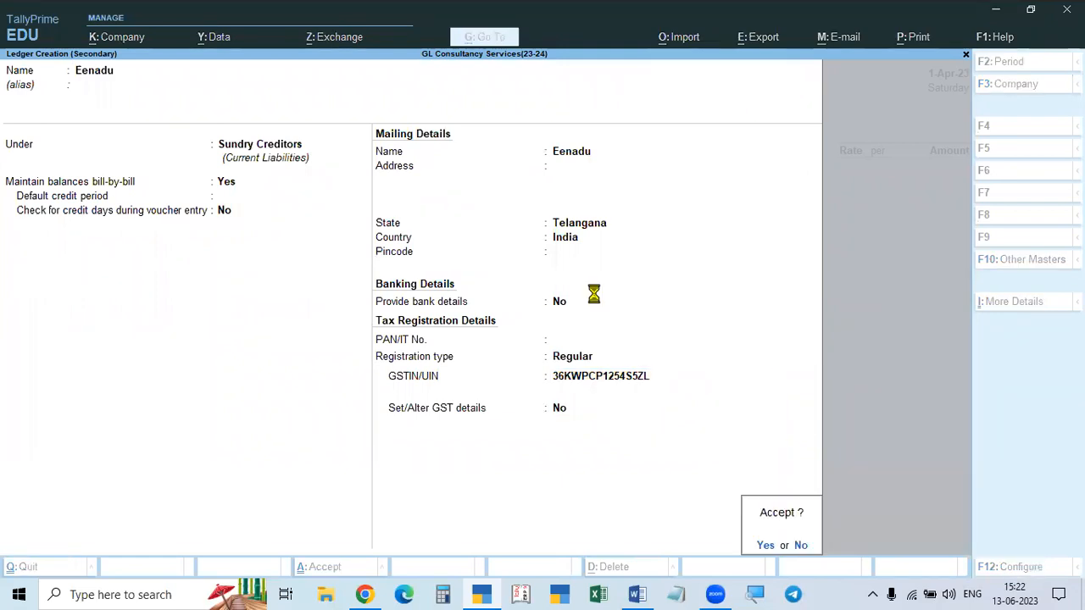
pyautogui.press('Return')
# Step: Accept the party details with Eenadu as supplier, state Telangana, registration type Regular and its GSTIN
pyautogui.press('Return')
pyautogui.press('Return')
pyautogui.press('Return')
pyautogui.press('Return')
pyautogui.press('Return')
pyautogui.press('Return')
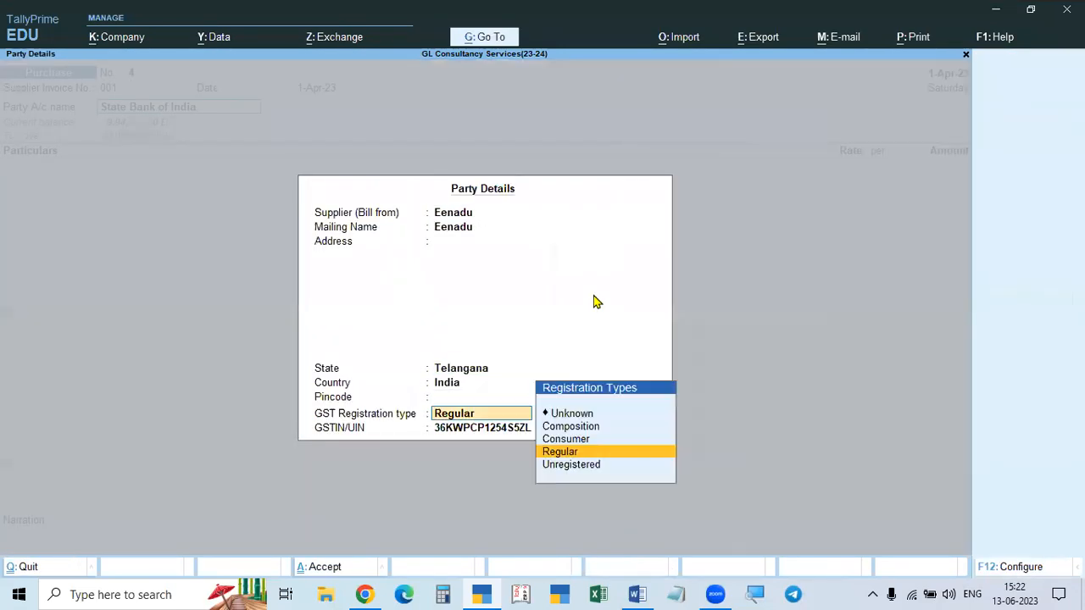
pyautogui.press('Return')
# Step: Begin creating a ledger named Advertisement Expenses from the purchase voucher, without an alias
pyautogui.hotkey('alt', 'Tab')
pyautogui.hotkey('alt', 'Tab')
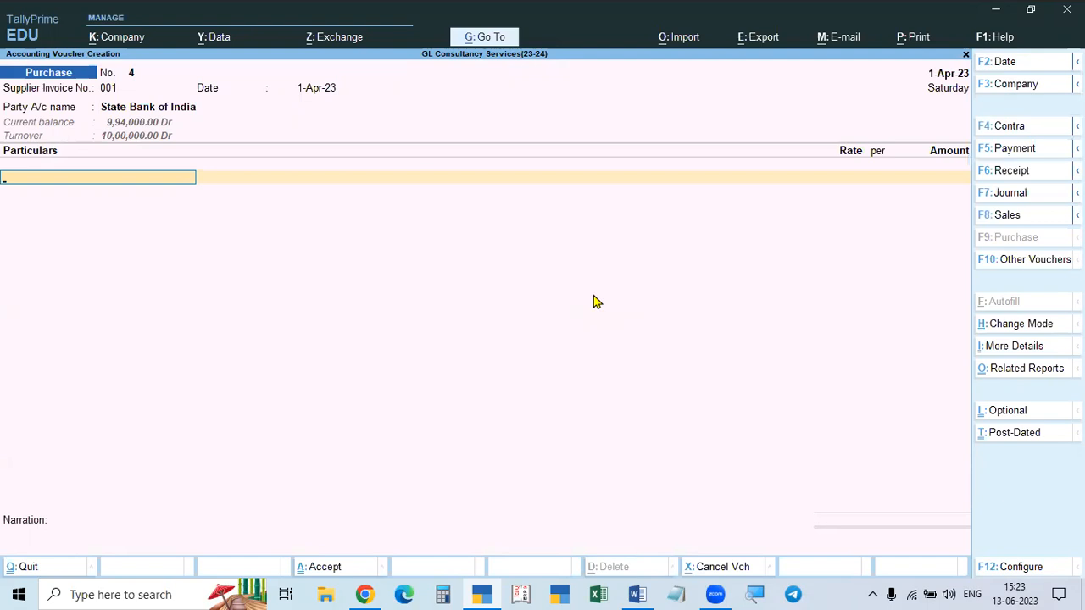
pyautogui.hotkey('alt', 'c')
pyautogui.write('Advertisement Expen')
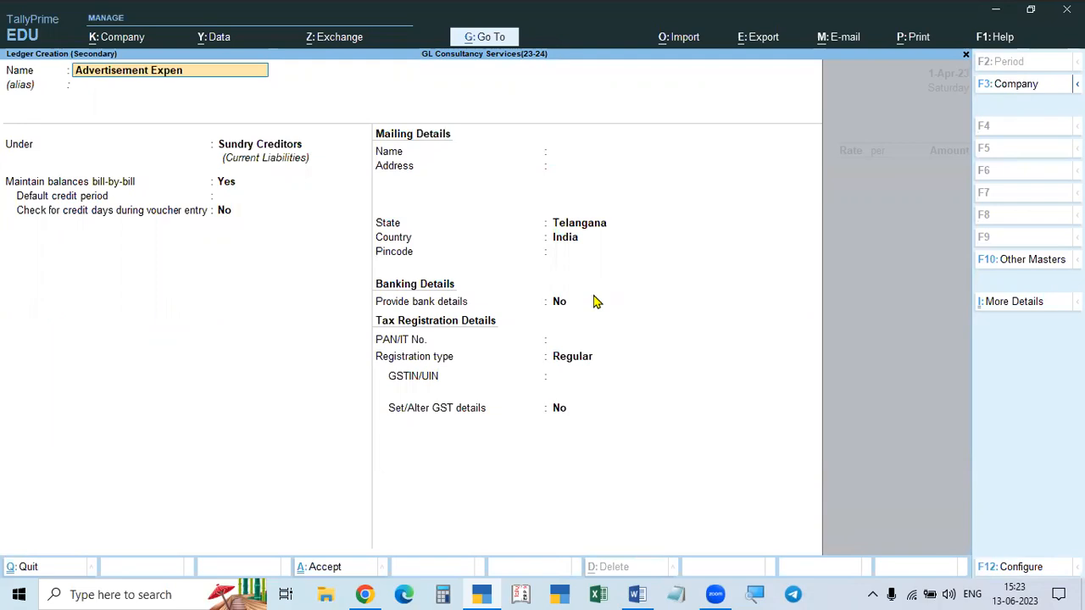
pyautogui.write('ses')
pyautogui.press('Return')
pyautogui.press('Return')
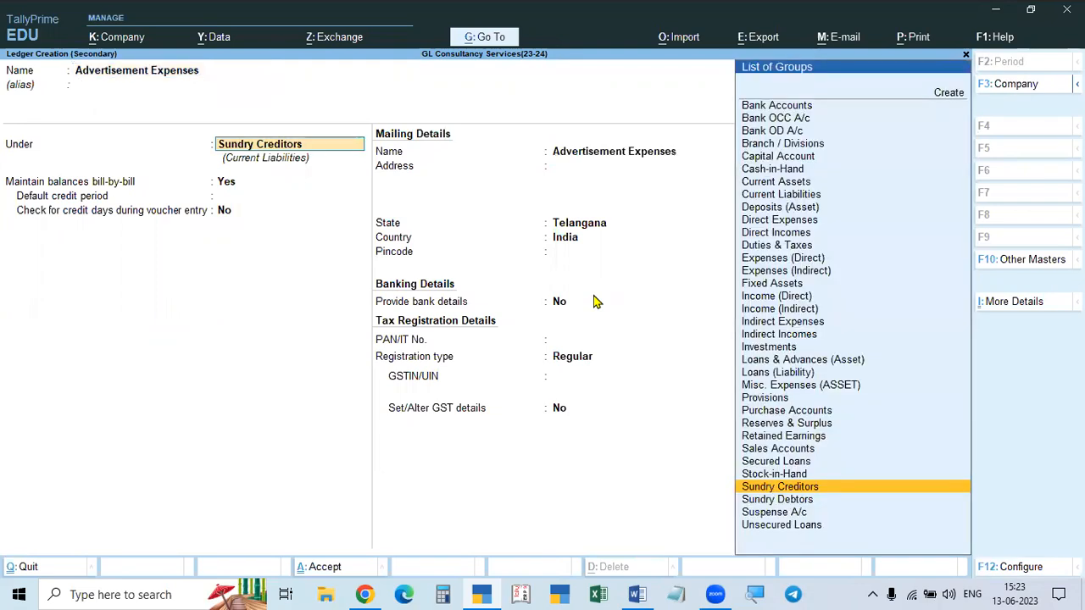
pyautogui.write('In')
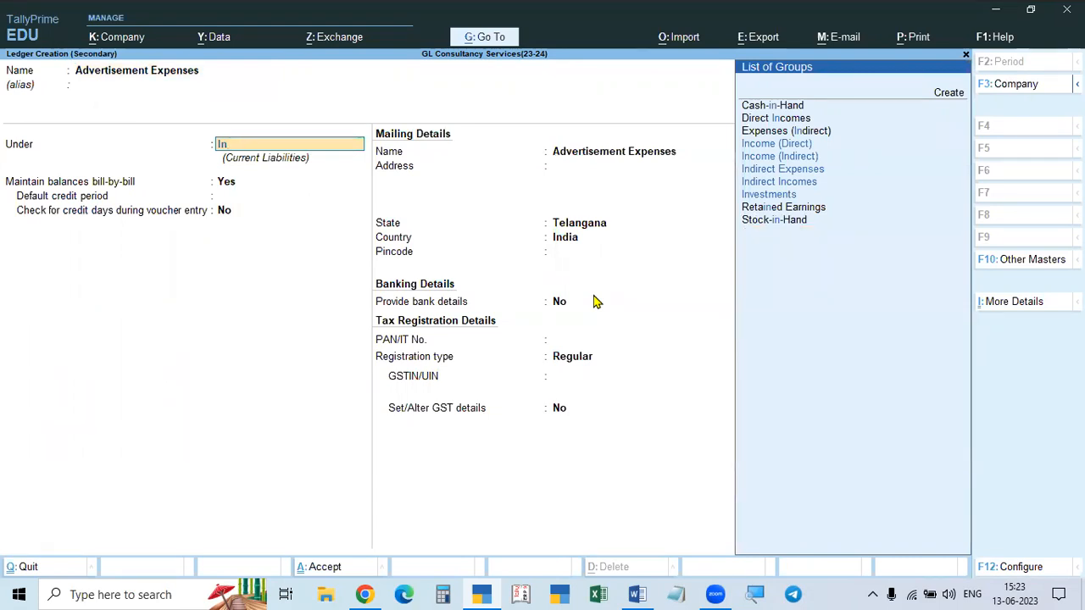
pyautogui.hotkey('alt', 'Tab')
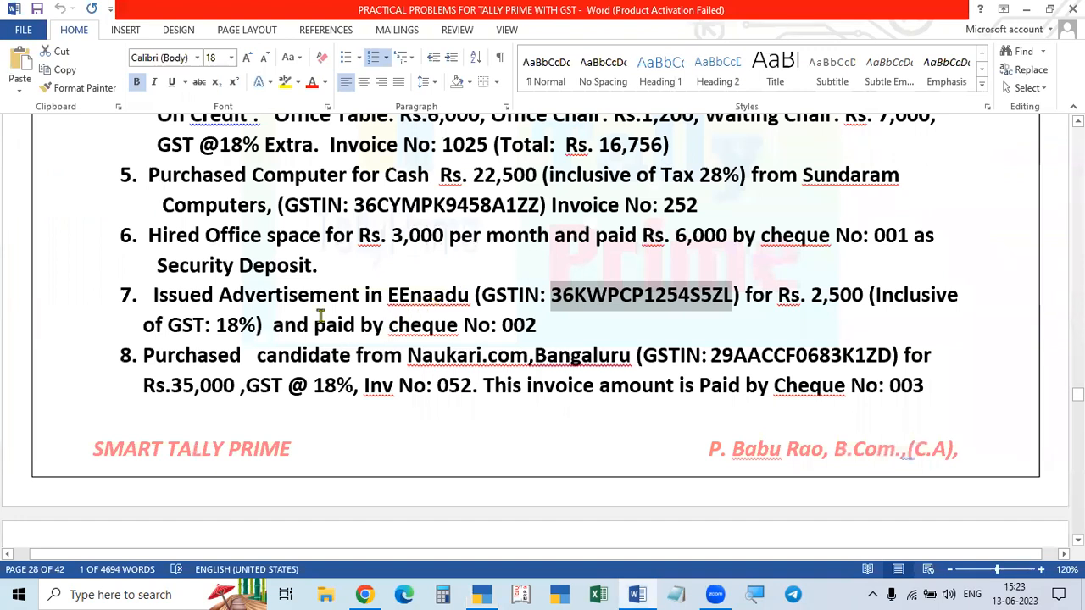
pyautogui.hotkey('alt', 'Tab')
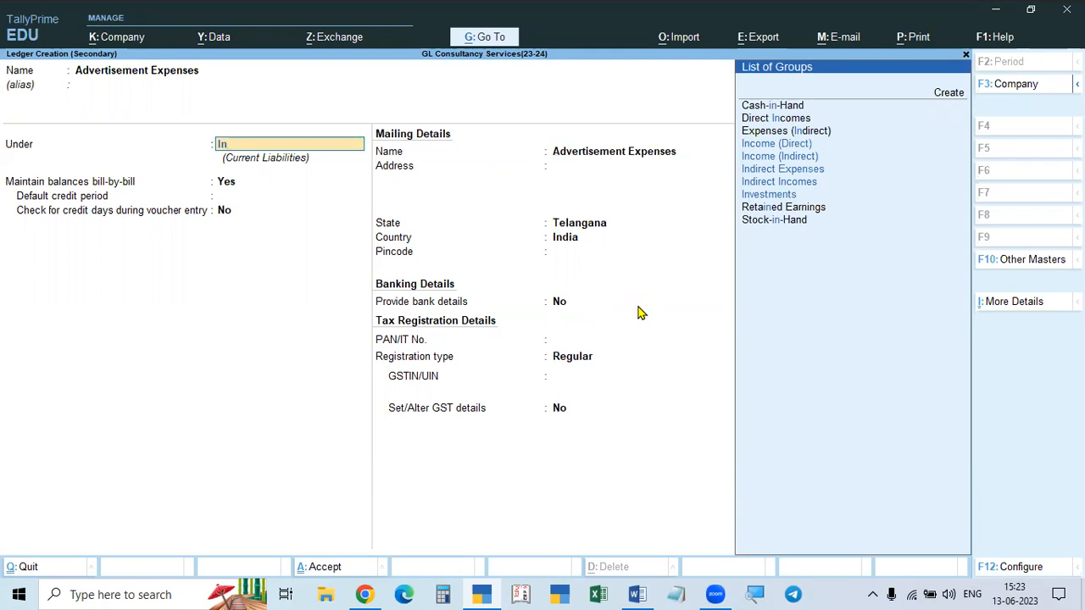
pyautogui.press('Down')
pyautogui.press('Down')
pyautogui.press('Up')
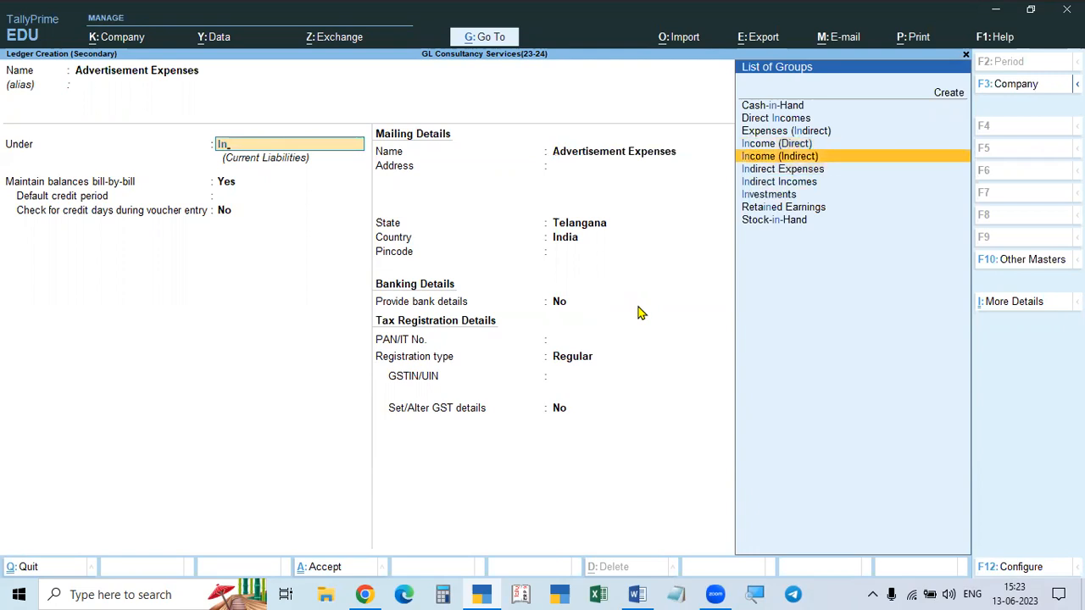
pyautogui.press('BackSpace')
pyautogui.press('BackSpace')
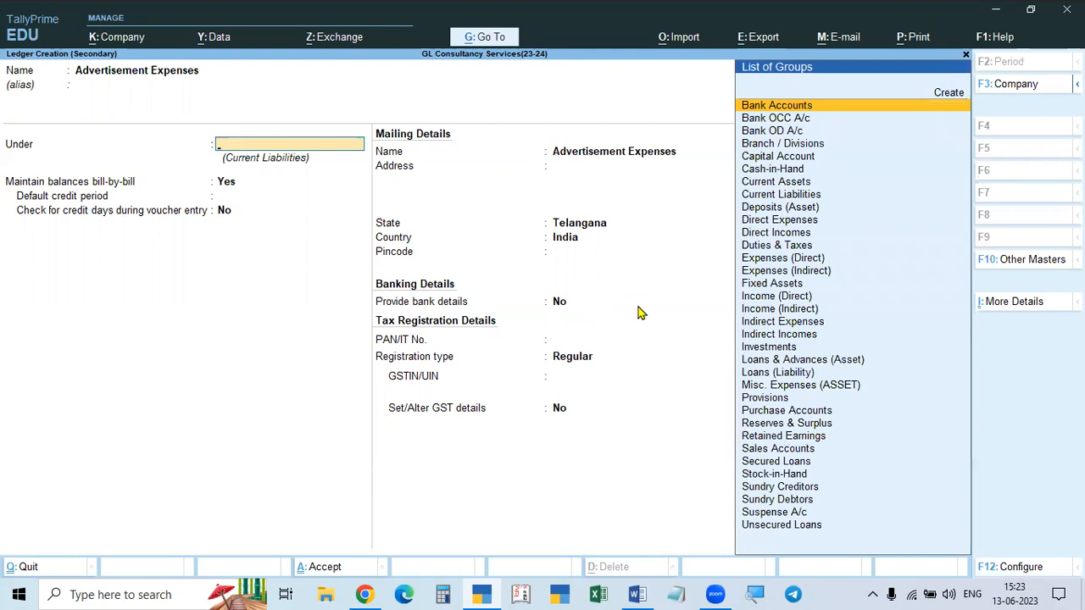
pyautogui.write('Di')
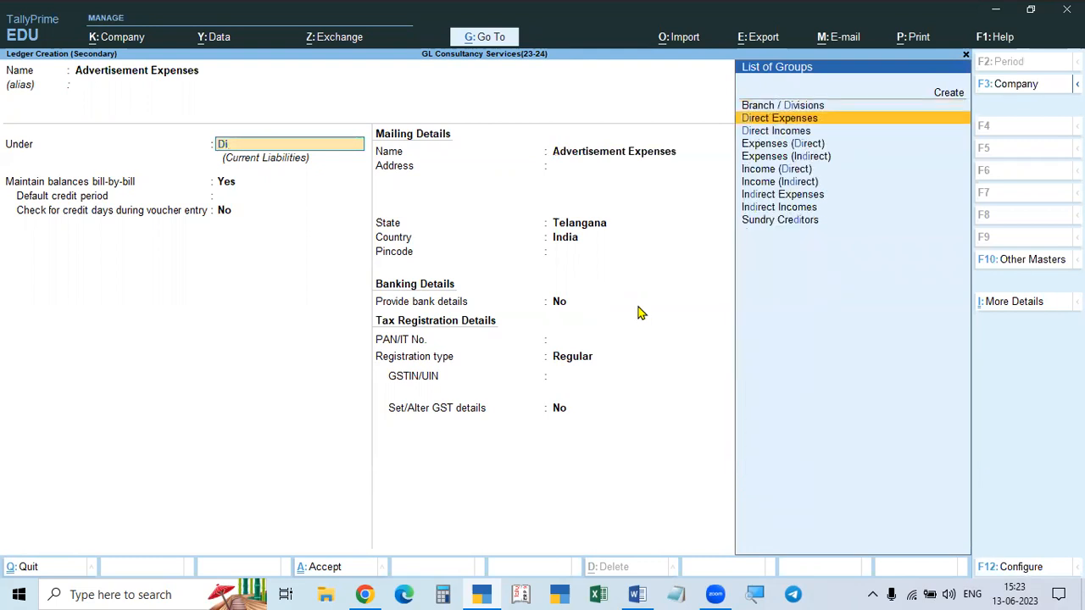
pyautogui.press('BackSpace')
pyautogui.press('BackSpace')
# Step: Place the Advertisement Expenses ledger under Indirect Expenses, keeping the ledger type Not Applicable and GST Applicable
pyautogui.write('In')
pyautogui.press('Up')
pyautogui.press('Up')
pyautogui.press('Up')
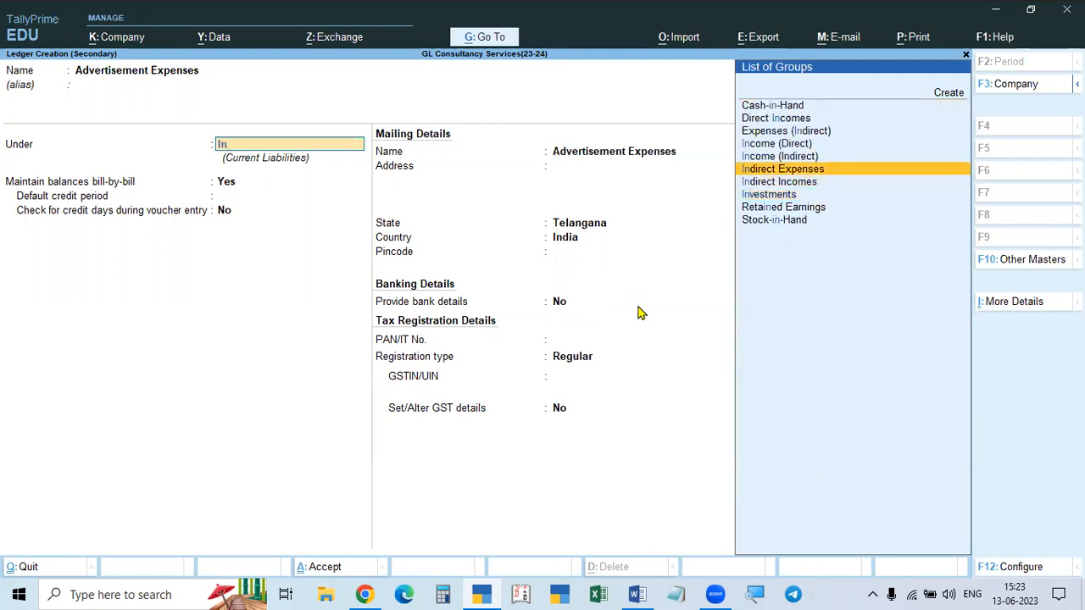
pyautogui.press('Return')
pyautogui.press('Return')
pyautogui.press('Return')
# Step: Enable the ledger's GST details and set its taxability to Taxable, leaving the description and HSN/SAC blank
pyautogui.write('y')
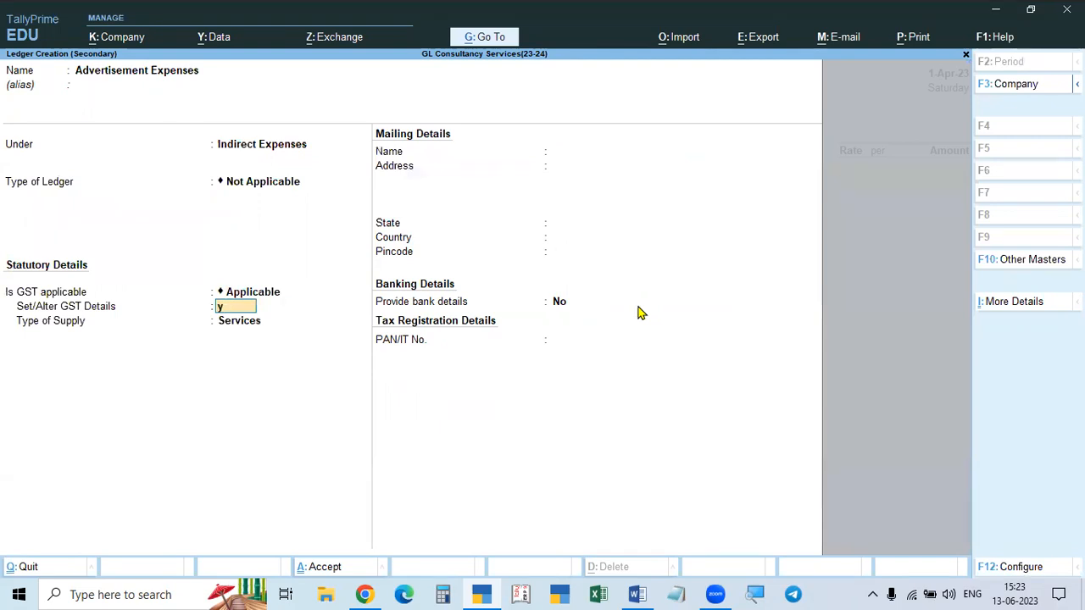
pyautogui.hotkey('alt', 'Tab')
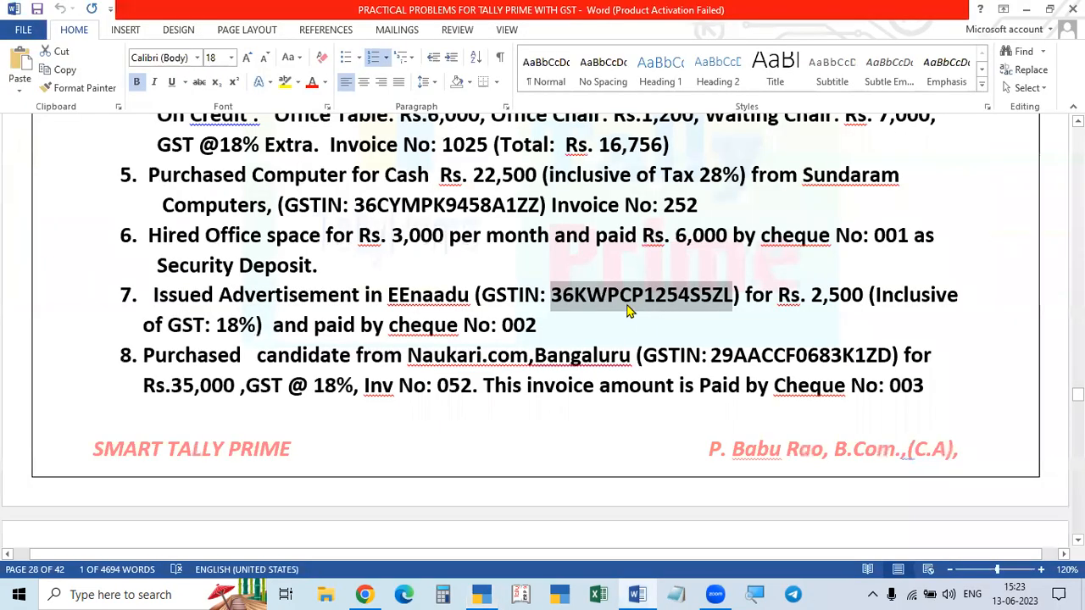
pyautogui.hotkey('alt', 'Tab')
pyautogui.press('Return')
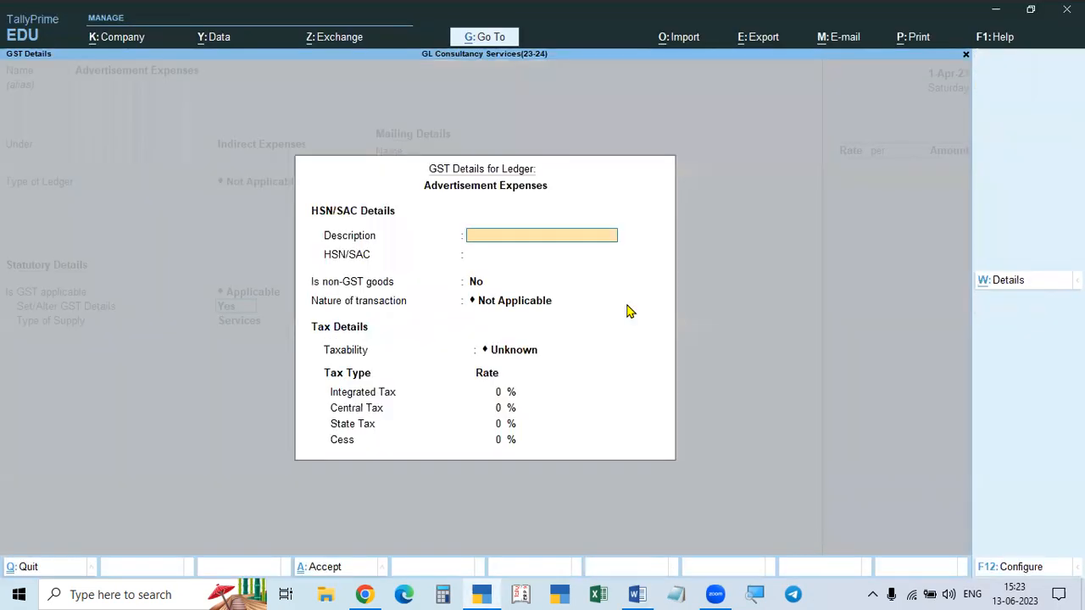
pyautogui.press('Return')
pyautogui.press('Return')
pyautogui.press('Return')
pyautogui.press('Return')
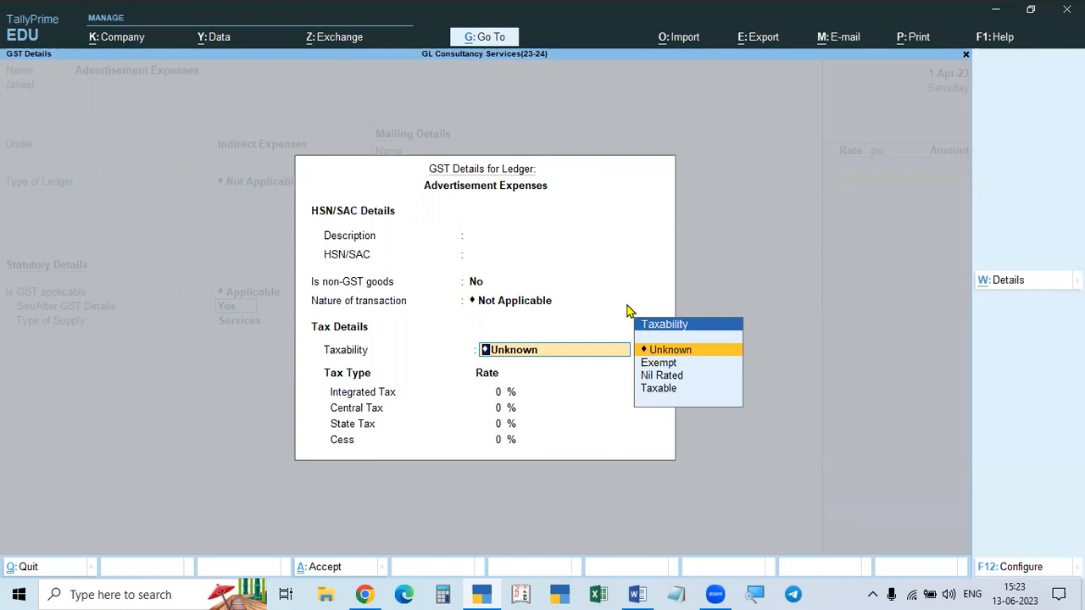
pyautogui.press('Down')
pyautogui.press('Down')
pyautogui.press('Down')
pyautogui.press('Return')
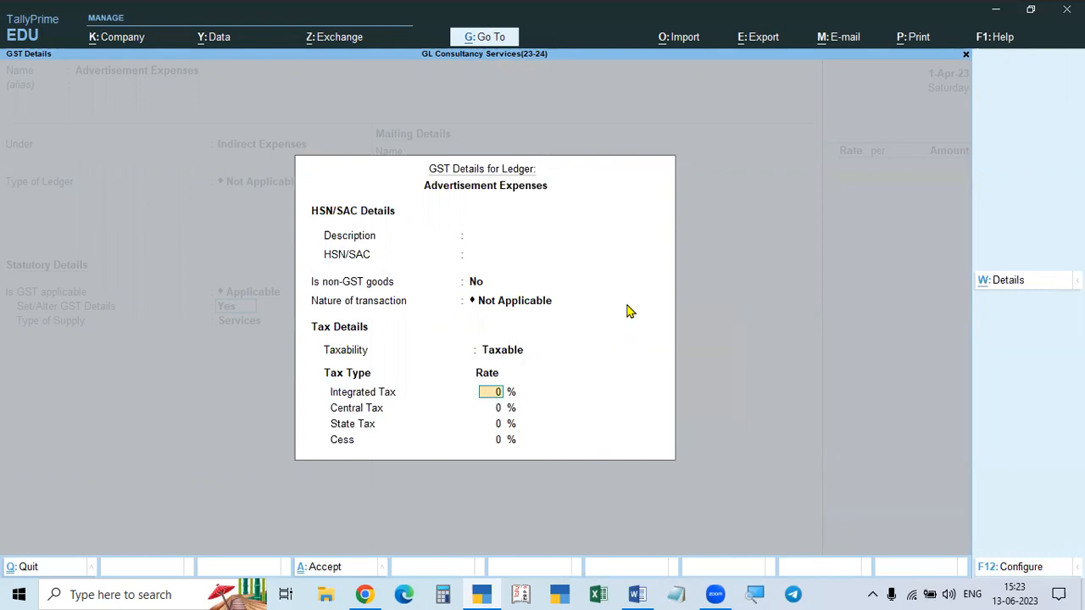
# Step: Set the Advertisement Expenses integrated tax rate to 18% as given in transaction 7, and accept the GST details
pyautogui.hotkey('alt', 'Tab')
pyautogui.hotkey('alt', 'Tab')
pyautogui.write('18')
pyautogui.press('Return')
pyautogui.press('Return')
pyautogui.press('Return')
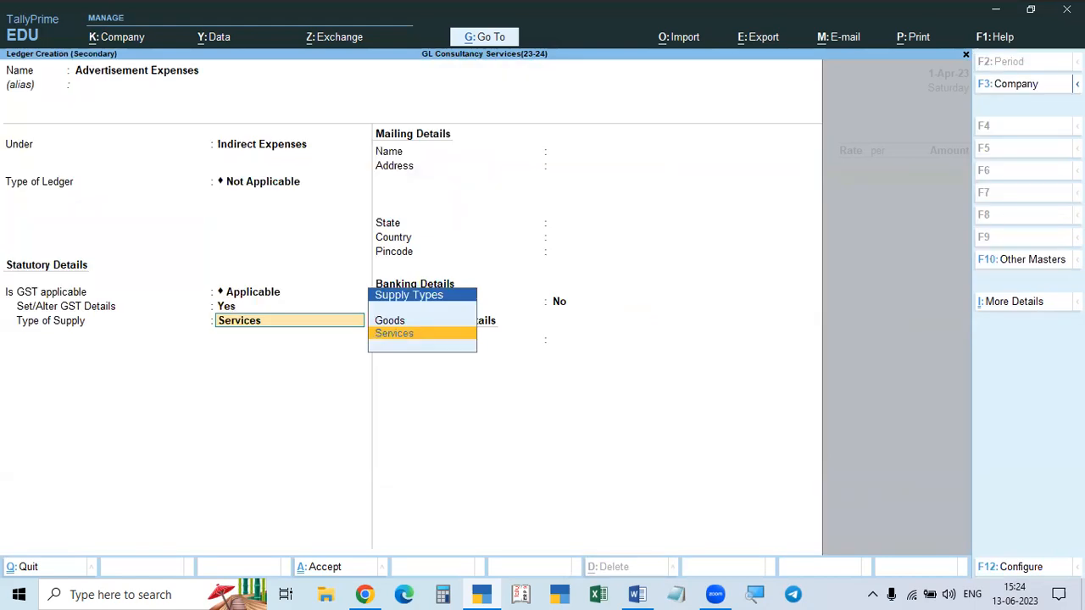
# Step: Keep Services as the type of supply and save the Advertisement Expenses ledger into the purchase voucher
pyautogui.press('Return')
pyautogui.press('Return')
pyautogui.press('Return')
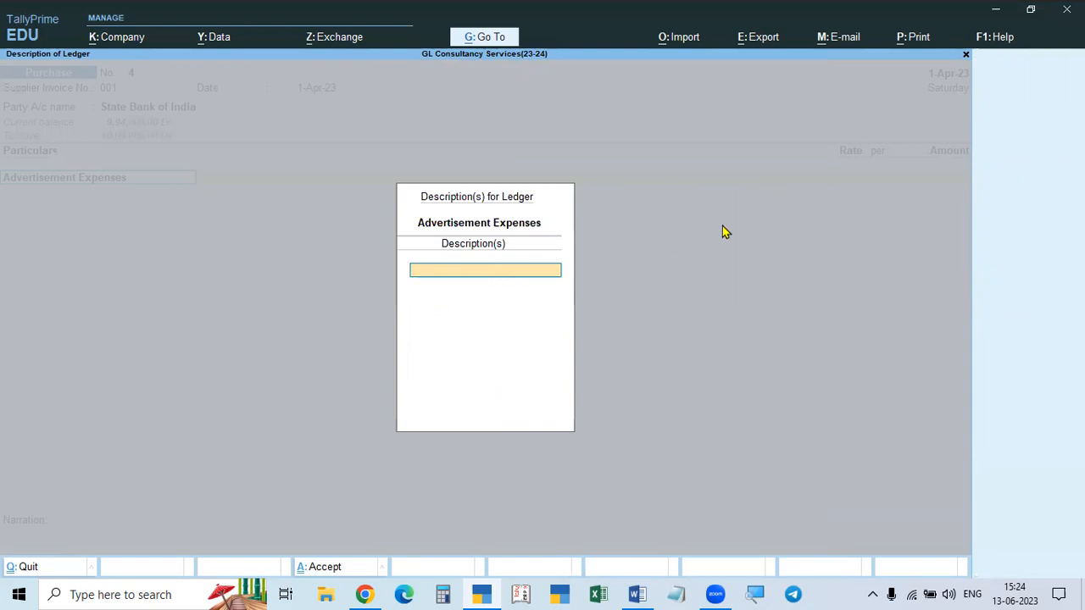
# Step: Calculate the pre-tax advertisement amount as 2500/1.18, enter 2,118.64 for Advertisement Expenses, and keep the default tax classification
pyautogui.press('Return')
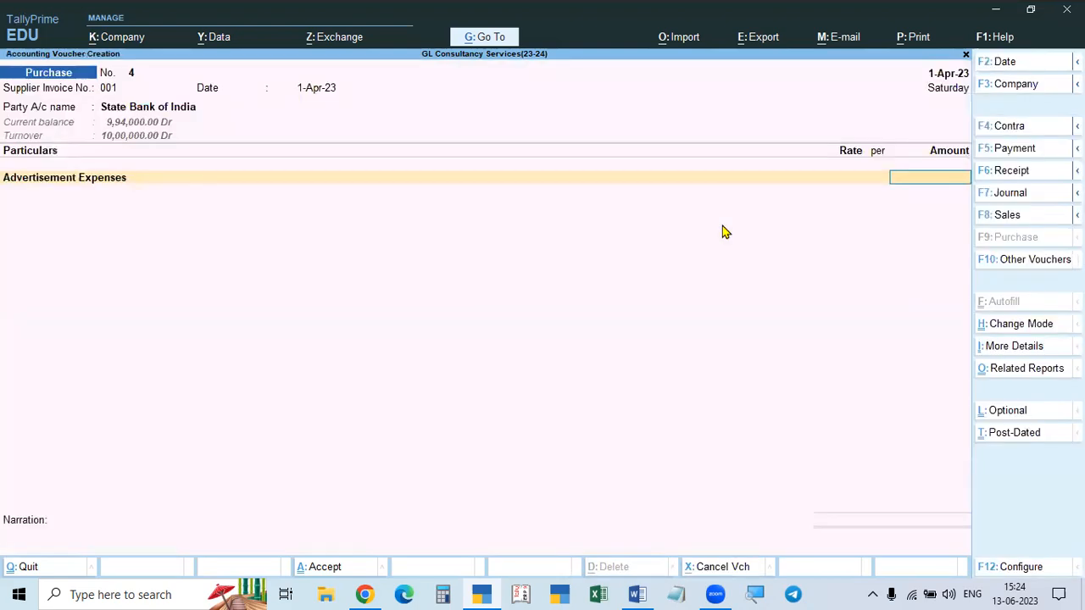
pyautogui.hotkey('alt', 'Tab')
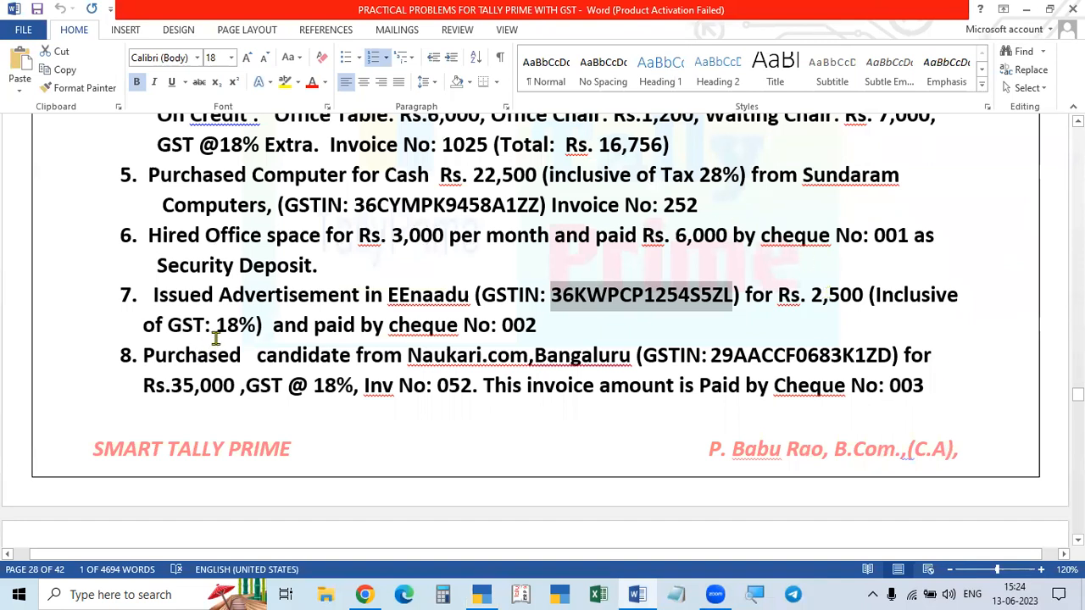
pyautogui.hotkey('alt', 'Tab')
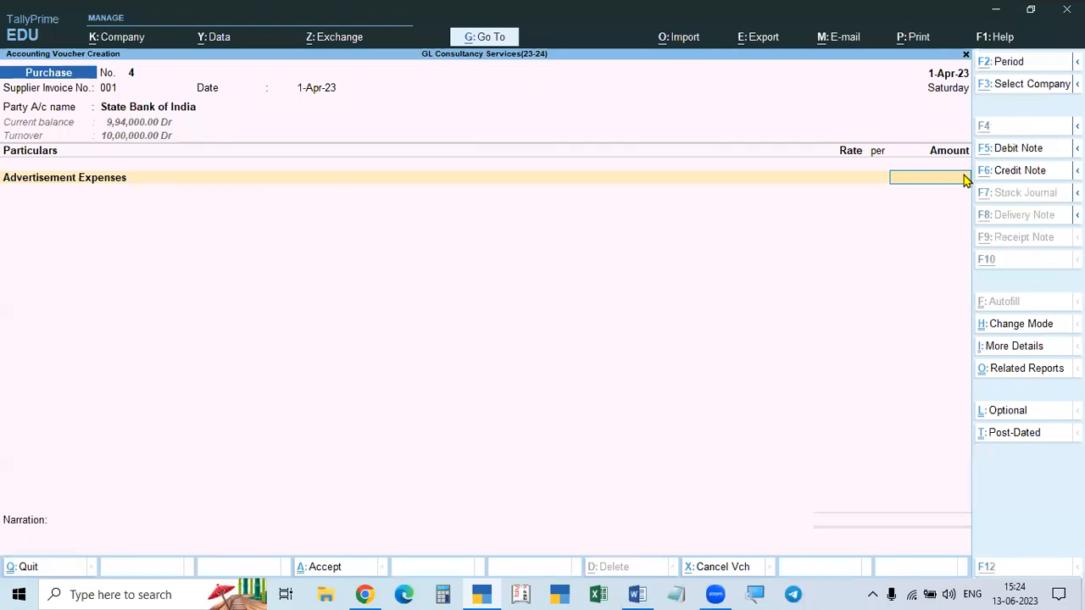
pyautogui.hotkey('ctrl', 'n')
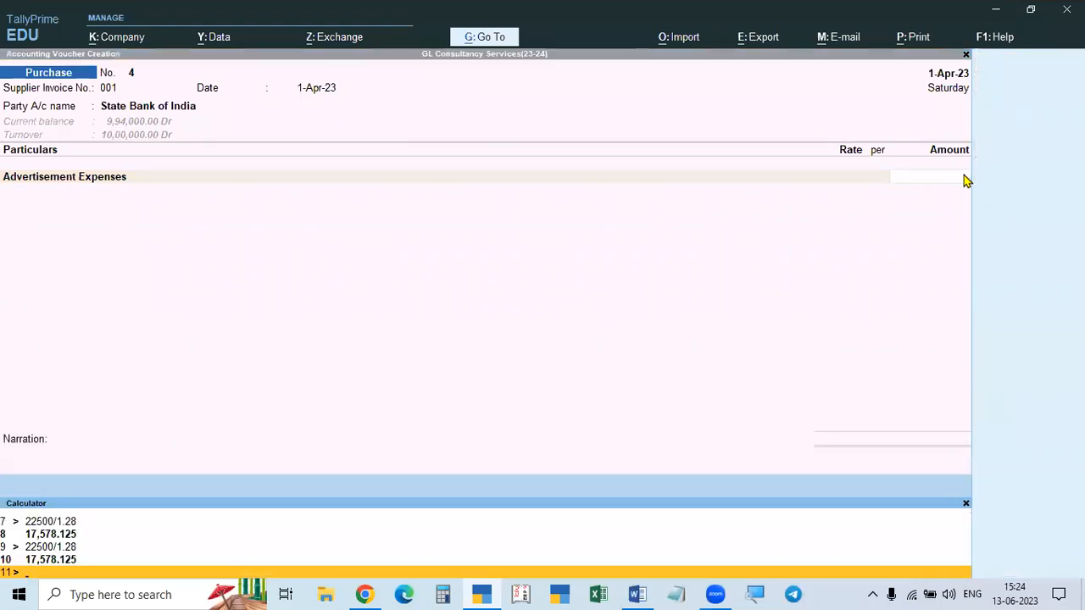
pyautogui.hotkey('alt', 'Tab')
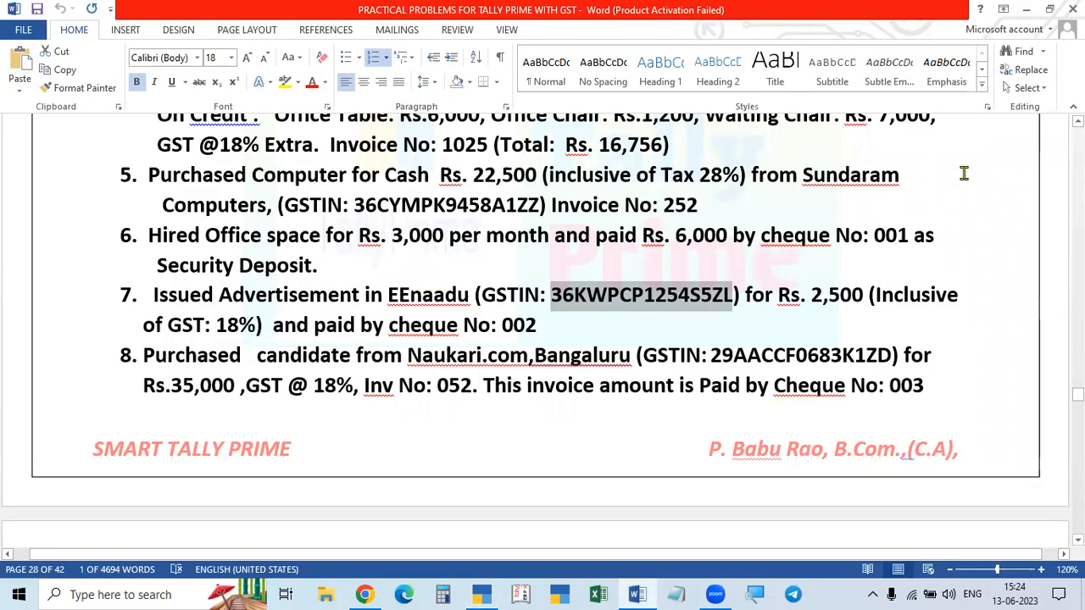
pyautogui.hotkey('alt', 'Tab')
pyautogui.write('2500/')
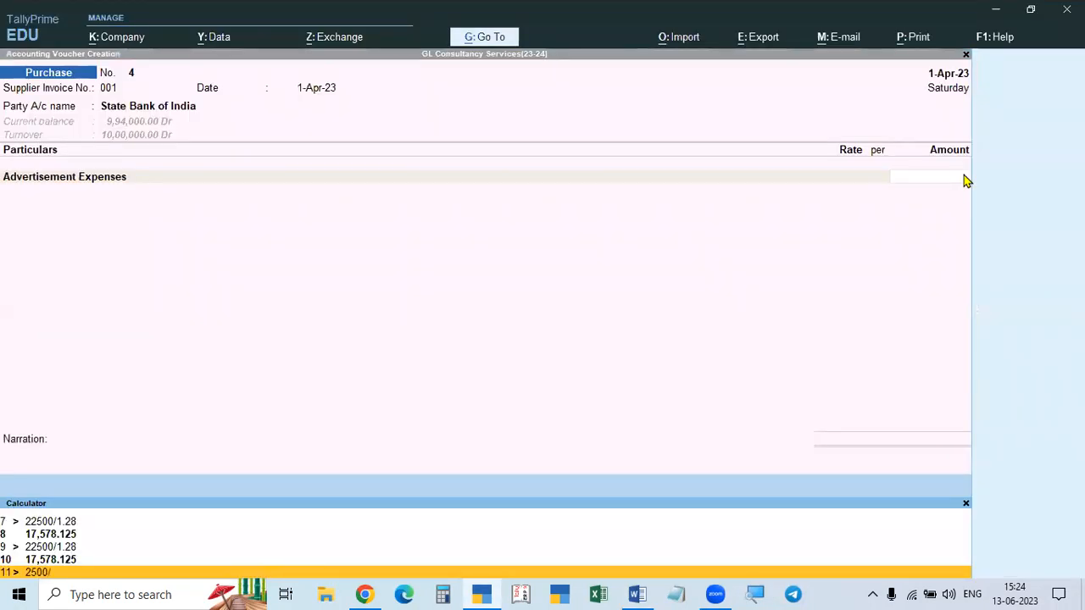
pyautogui.write('1.18')
pyautogui.press('Return')
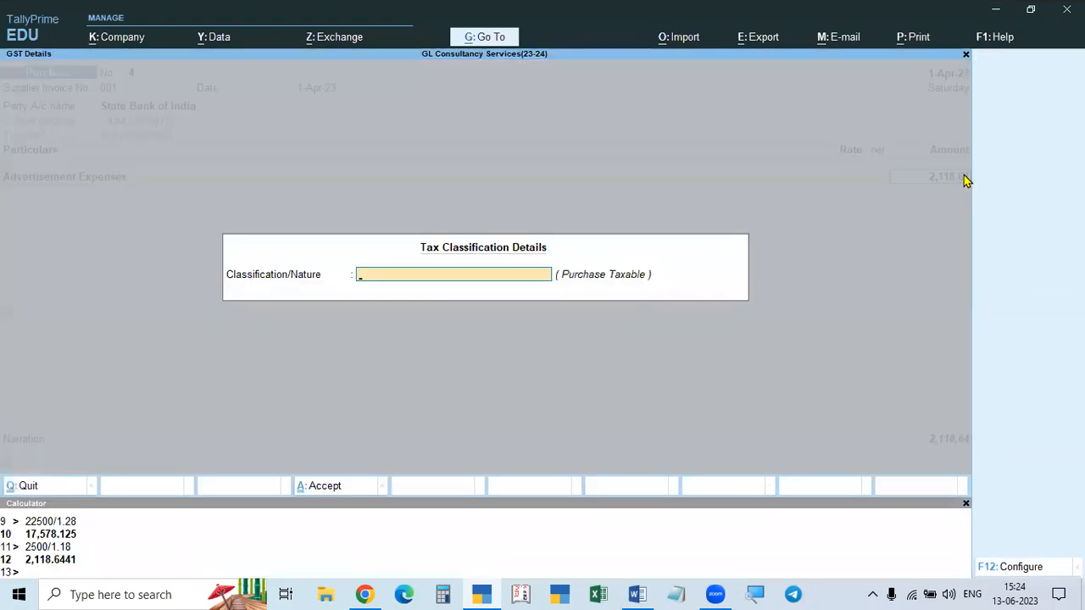
pyautogui.press('Return')
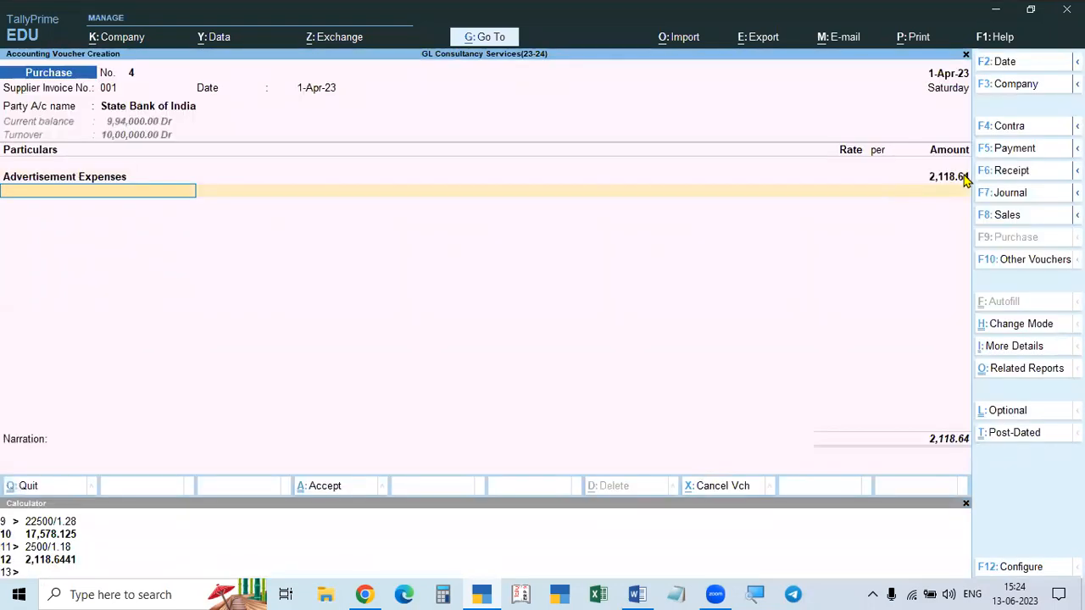
# Step: Add the CGST ledger line to the purchase voucher with its automatically calculated amount, leaving the description blank
pyautogui.write('cgst')
pyautogui.press('Return')
pyautogui.write('sgst')
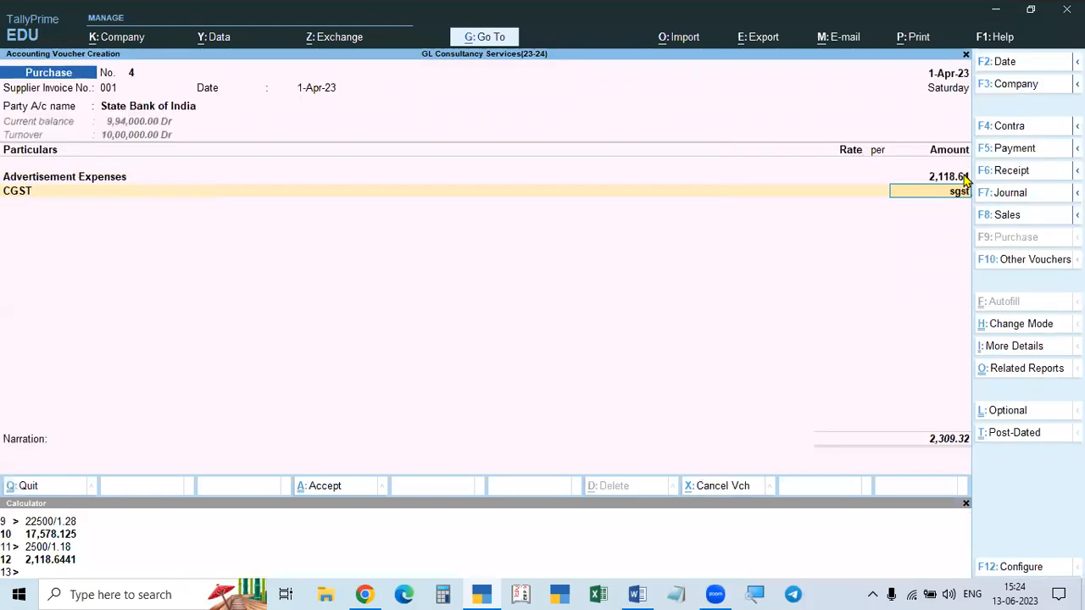
pyautogui.press('BackSpace')
pyautogui.press('BackSpace')
pyautogui.press('BackSpace')
pyautogui.press('BackSpace')
pyautogui.press('BackSpace')
pyautogui.press('Return')
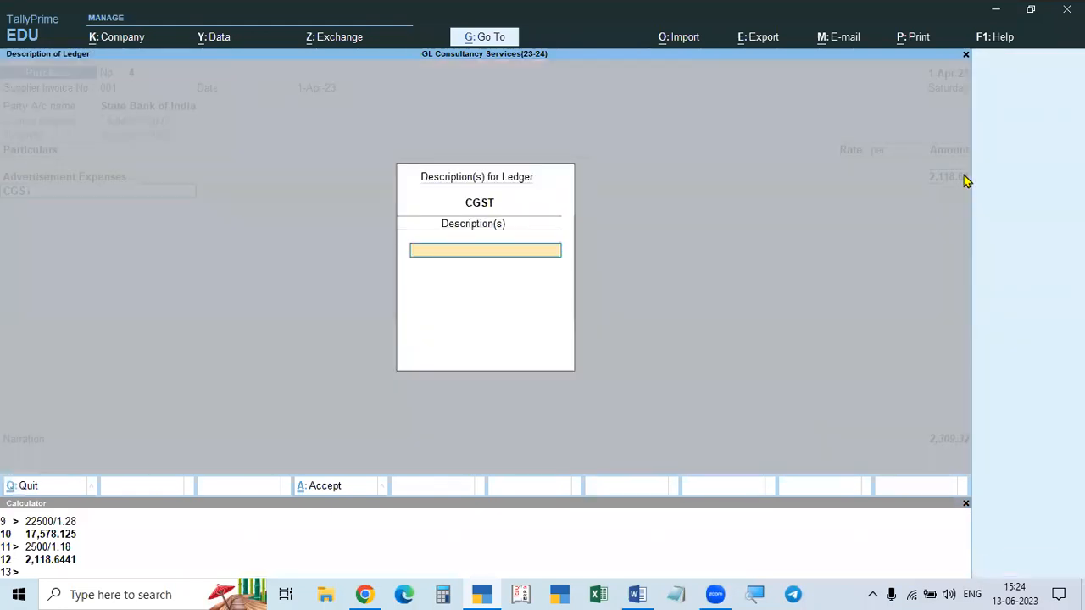
pyautogui.press('Return')
pyautogui.press('Return')
# Step: Add the SGST ledger line, check the voucher total against transaction 7's Rs. 2,500, and close the calculator
pyautogui.write('sgs')
pyautogui.press('Return')
pyautogui.press('Return')
pyautogui.hotkey('alt', 'Tab')
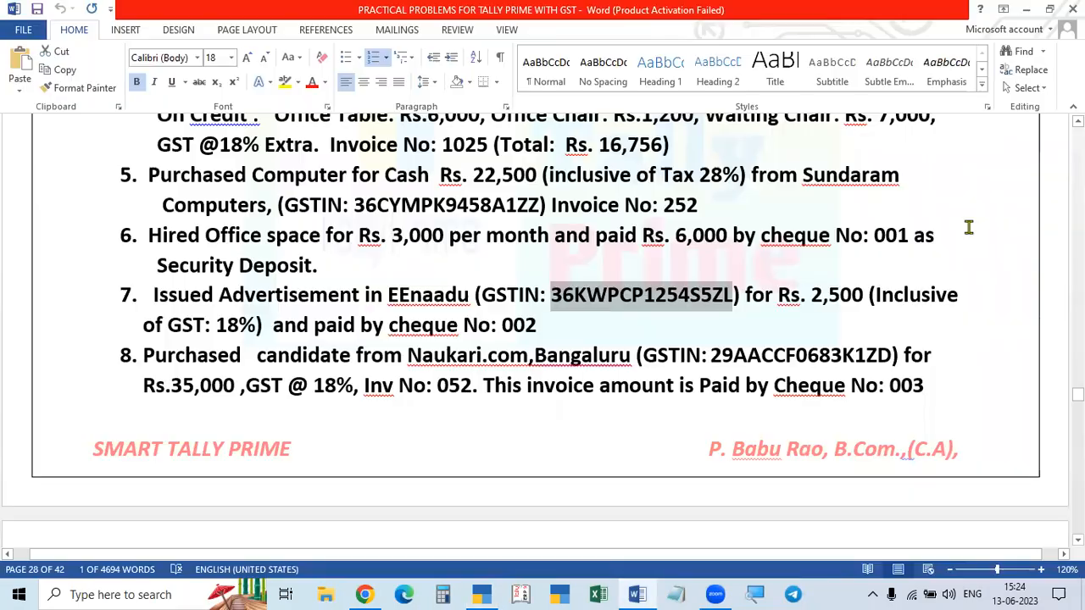
pyautogui.hotkey('alt', 'Tab')
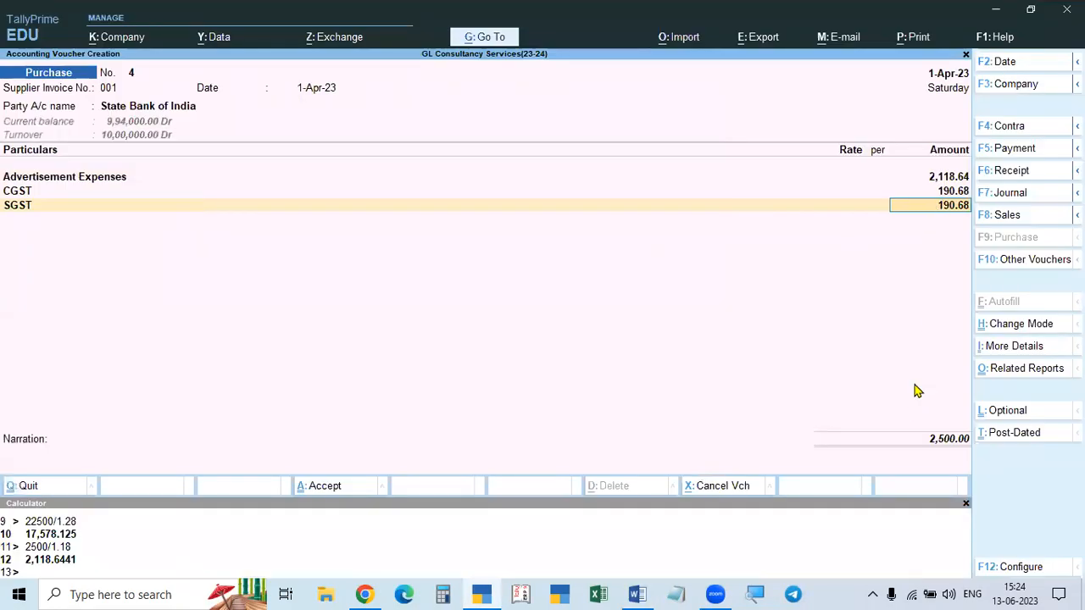
pyautogui.press('Return')
pyautogui.click(966, 504)
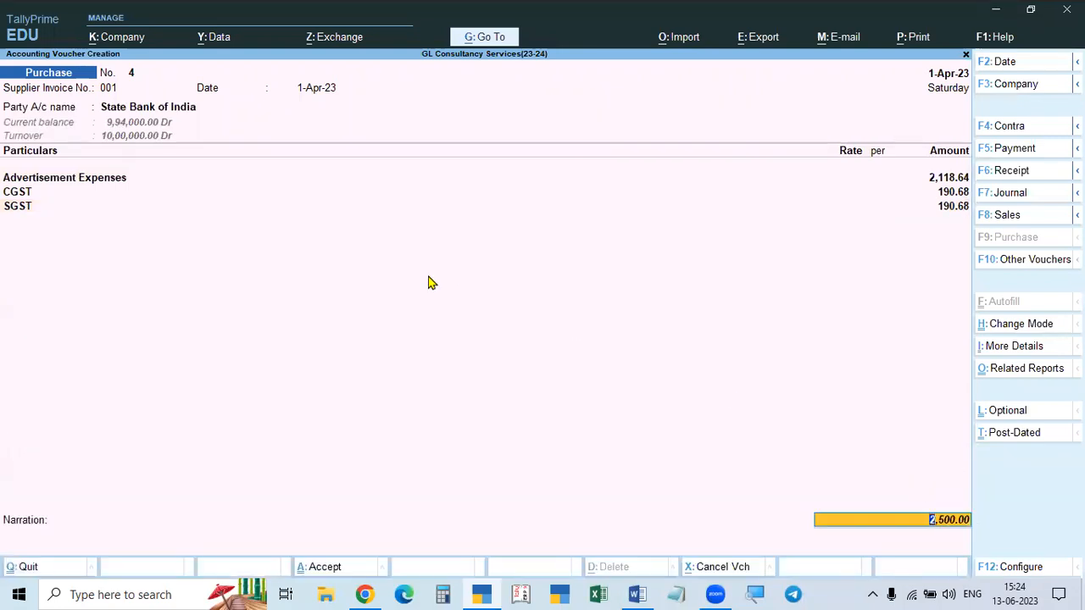
# Step: Allocate the State Bank of India payment of 2,500 as cheque number 002 and save the purchase voucher without a narration
pyautogui.press('Return')
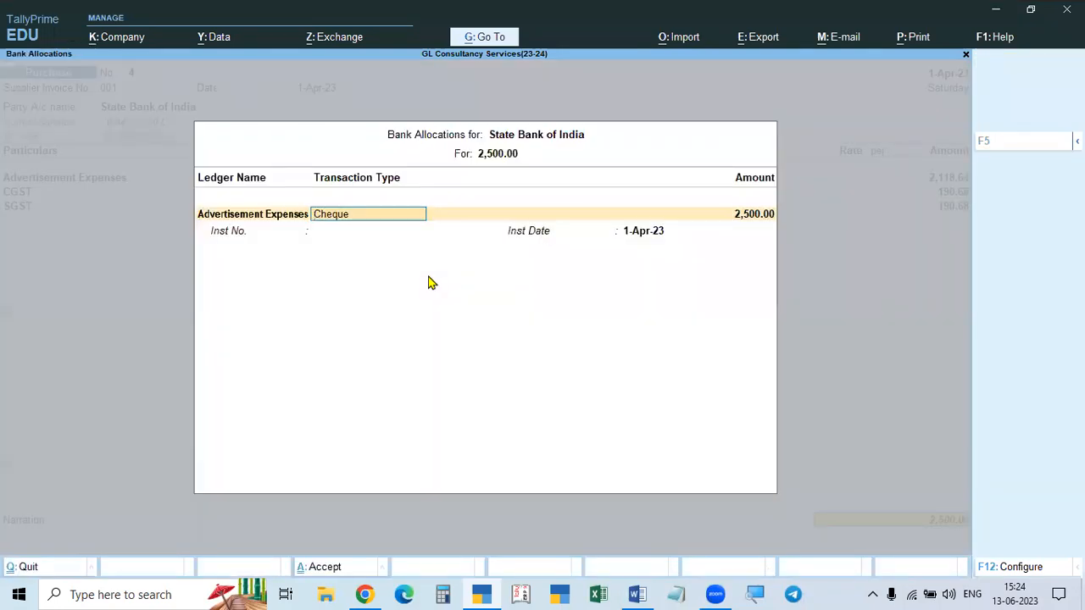
pyautogui.hotkey('alt', 'Tab')
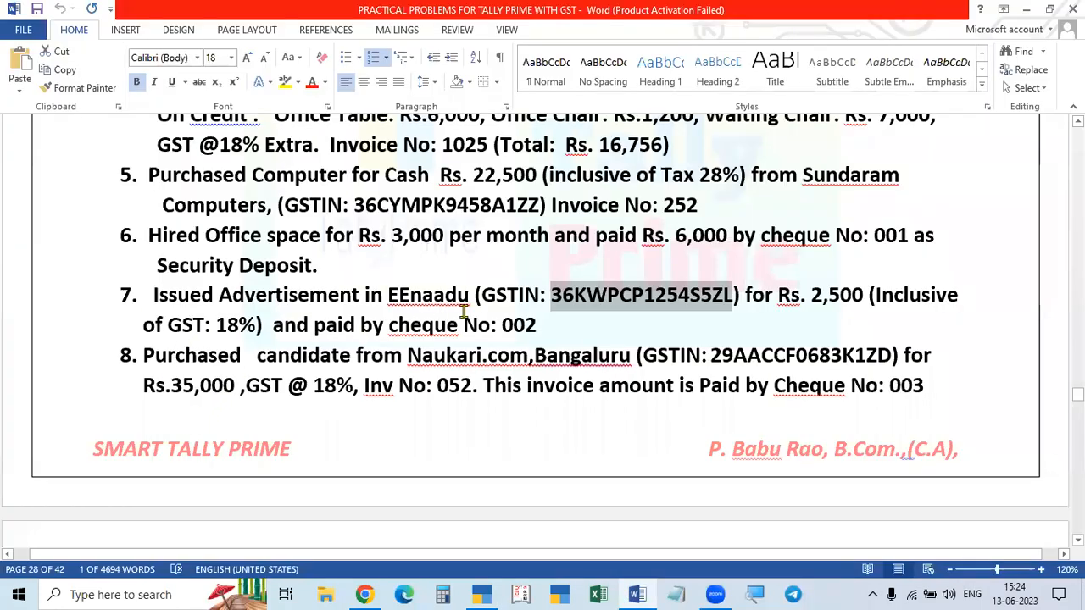
pyautogui.hotkey('alt', 'Tab')
pyautogui.press('Return')
pyautogui.press('Return')
pyautogui.write('002')
pyautogui.press('Return')
pyautogui.press('Return')
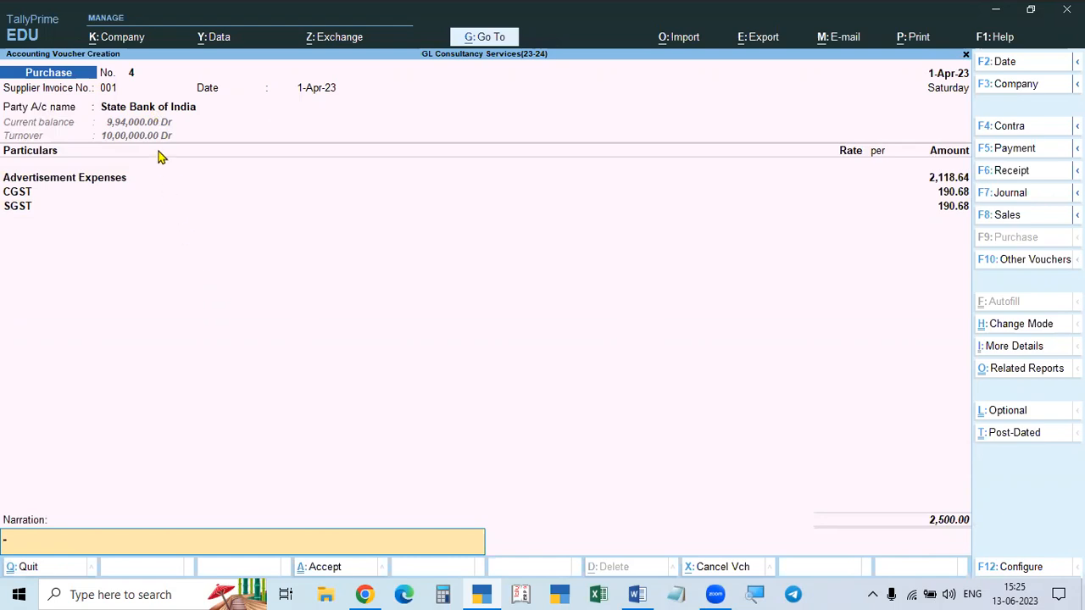
pyautogui.click(149, 110)
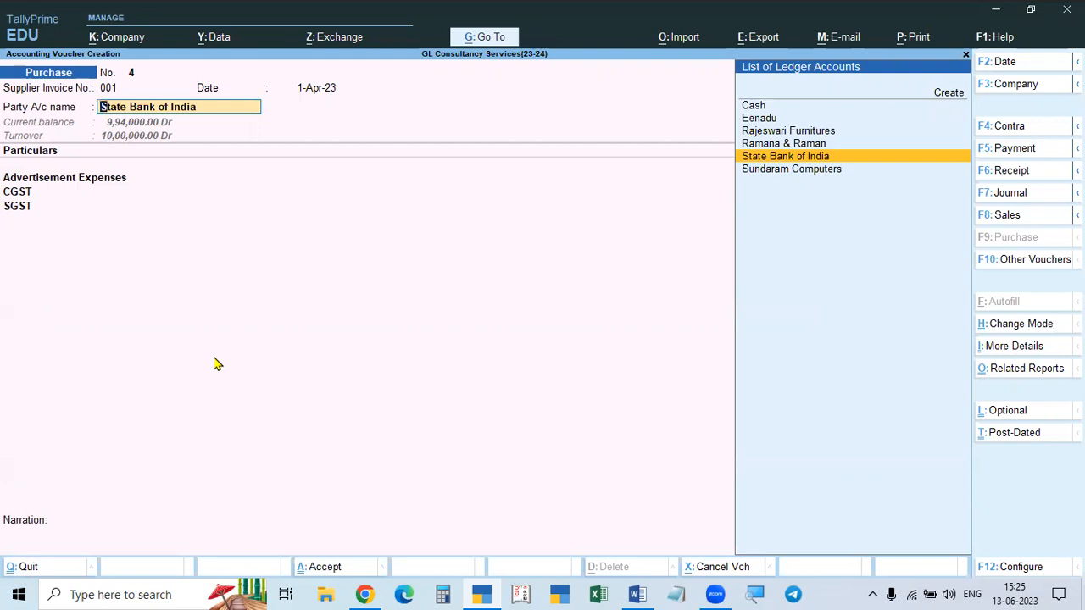
pyautogui.hotkey('ctrl', 'a')
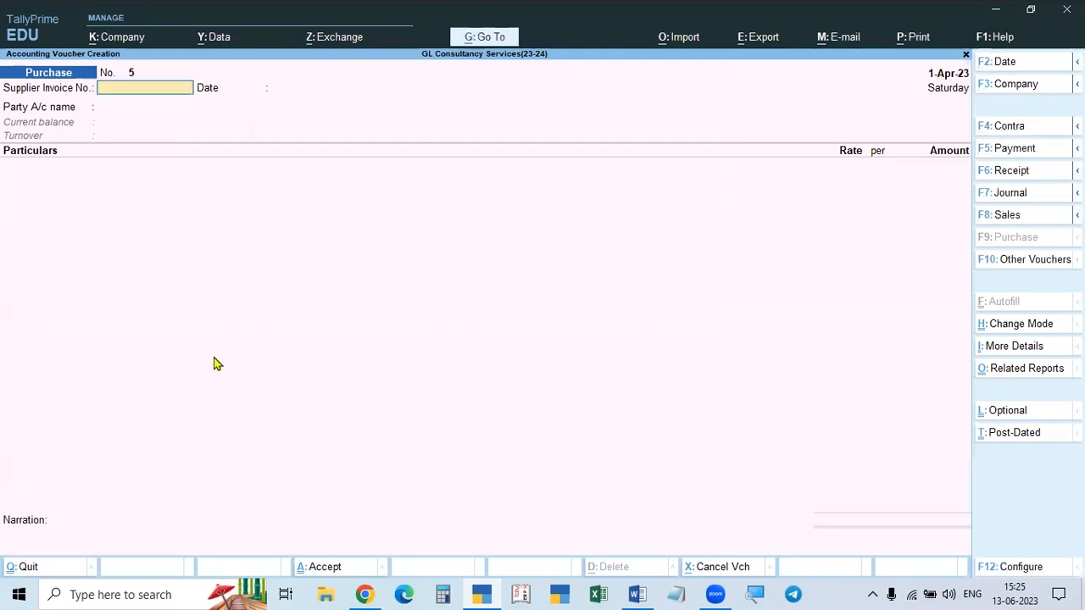
# Step: Reopen the saved advertisement purchase voucher, review its bank allocation, and accept it again with the same entries
pyautogui.press('pageup')
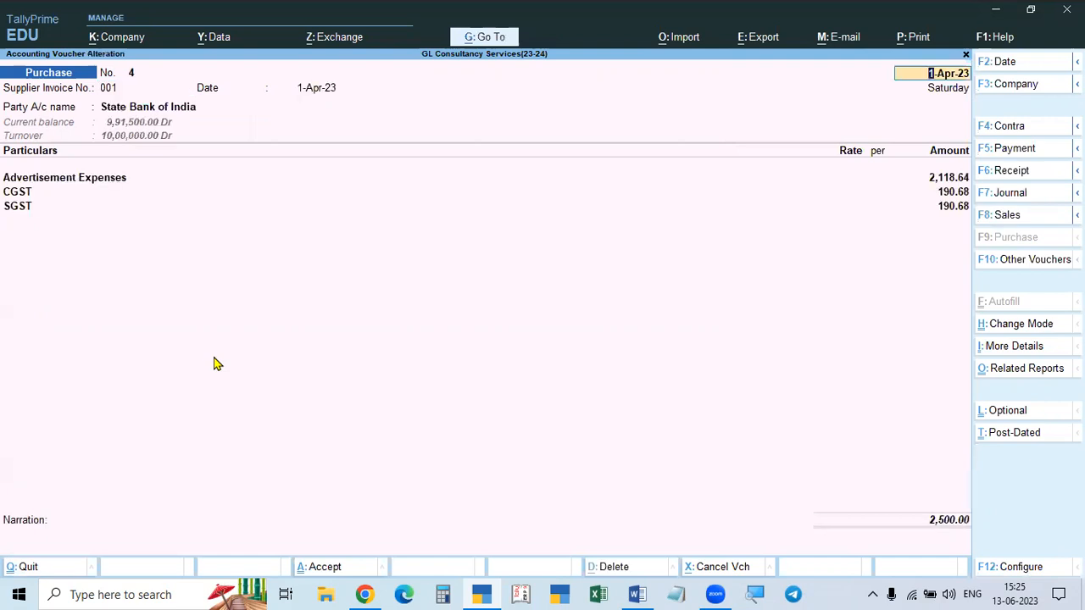
pyautogui.click(936, 527)
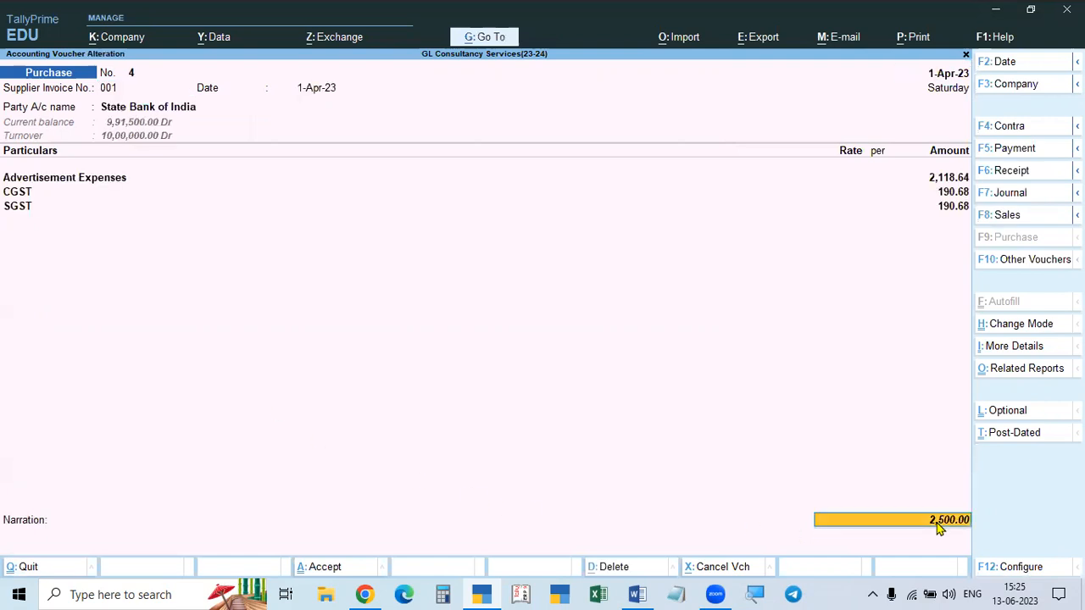
pyautogui.press('Return')
pyautogui.press('Return')
pyautogui.press('Return')
pyautogui.press('Return')
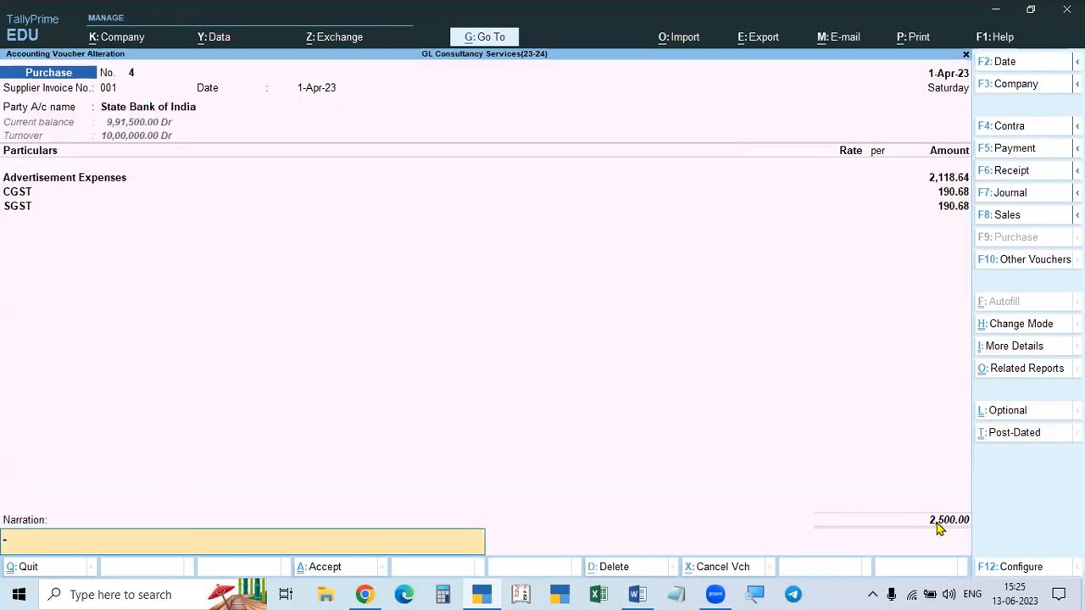
pyautogui.press('Return')
pyautogui.press('Return')
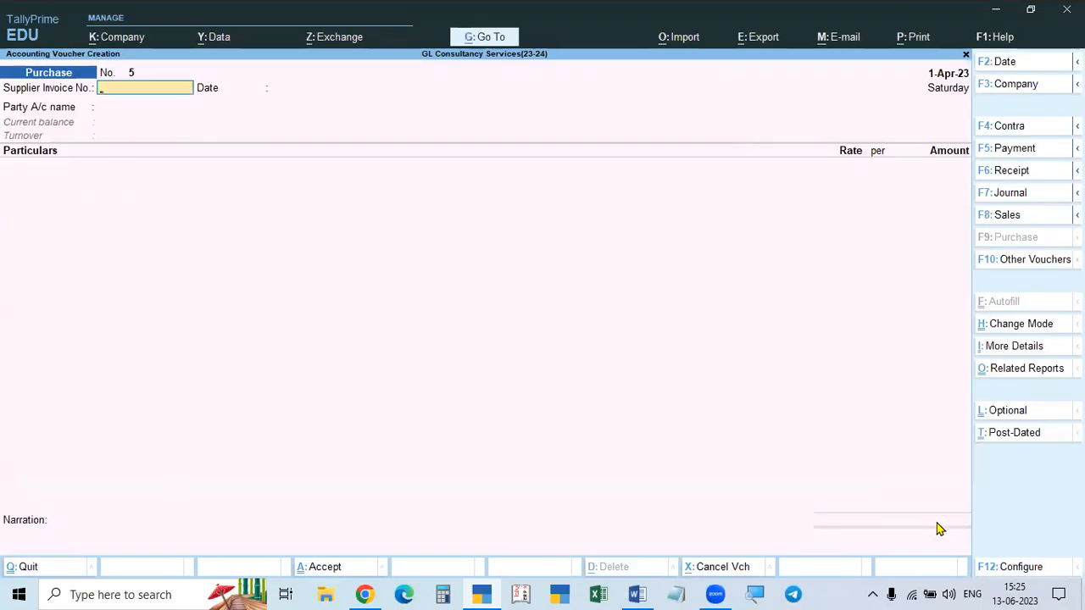
# Step: Read transaction 8 in the Word problem sheet and set the new purchase voucher's date to 2-Apr-23
pyautogui.hotkey('alt', 'Tab')
pyautogui.scroll(-2, 673, 444)
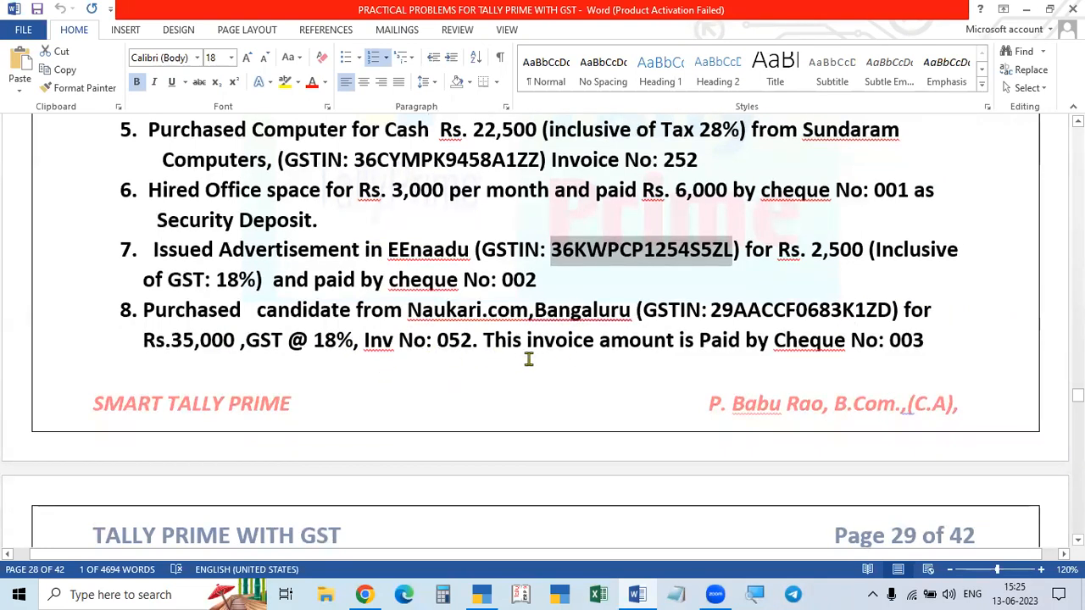
pyautogui.scroll(-1, 613, 359)
pyautogui.scroll(2, 646, 351)
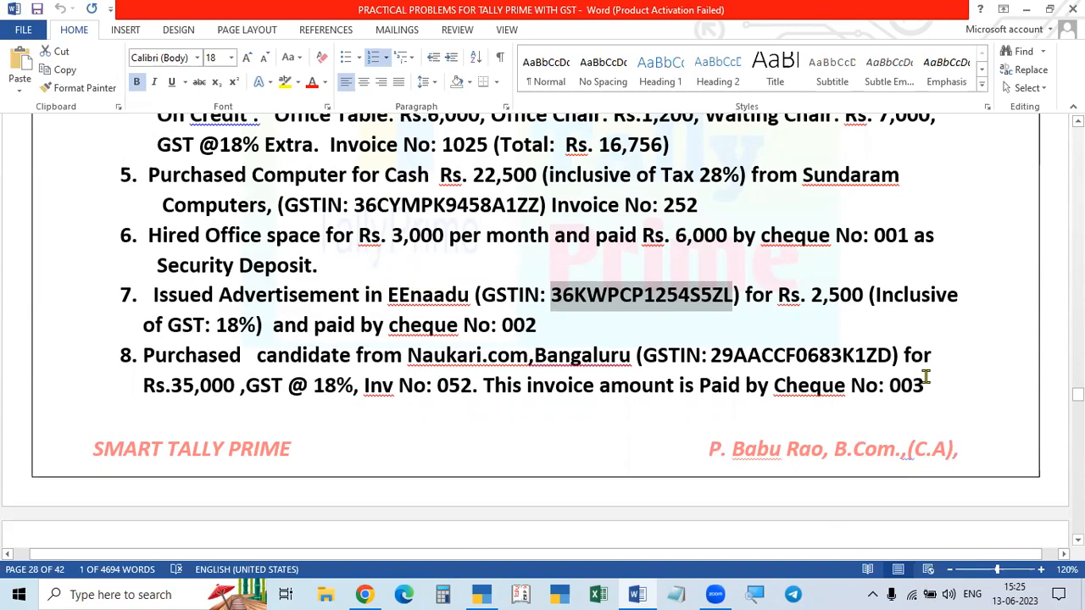
pyautogui.hotkey('alt', 'Tab')
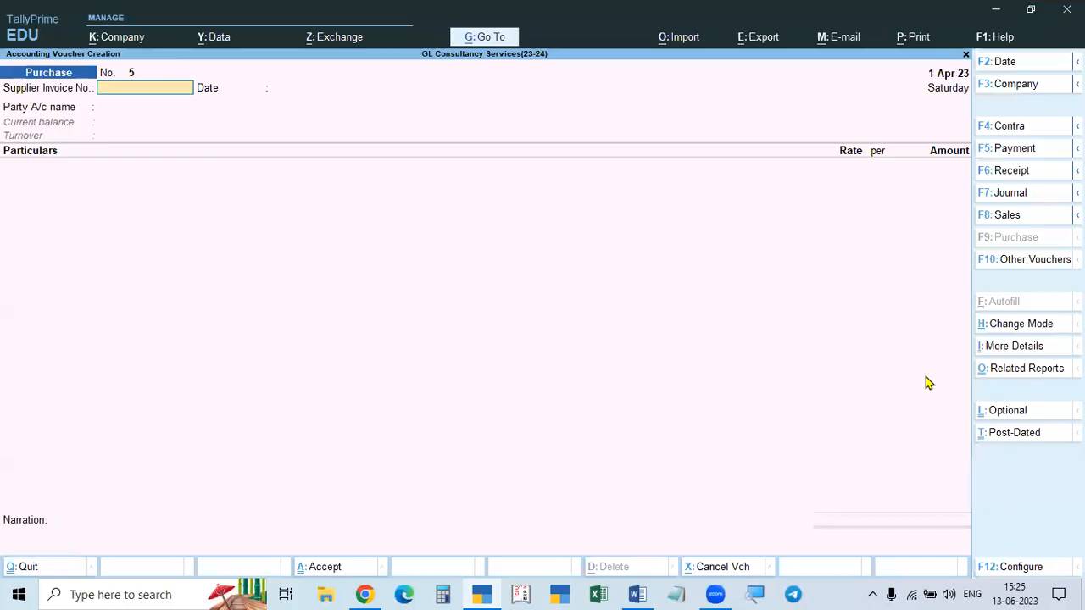
pyautogui.press('F2')
pyautogui.press('Return')
# Step: Enter transaction 8's supplier invoice number 052 in the purchase voucher and keep 2-Apr-23 as the invoice date
pyautogui.hotkey('alt', 'Tab')
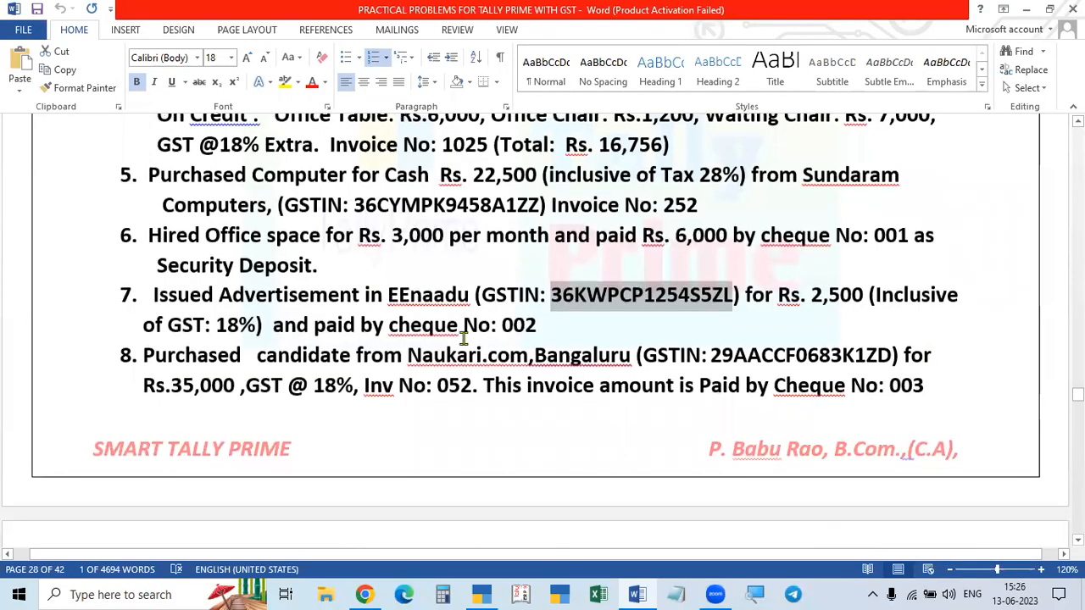
pyautogui.moveTo(436, 387); pyautogui.dragTo(486, 388)
pyautogui.hotkey('alt', 'Tab')
pyautogui.write('05')
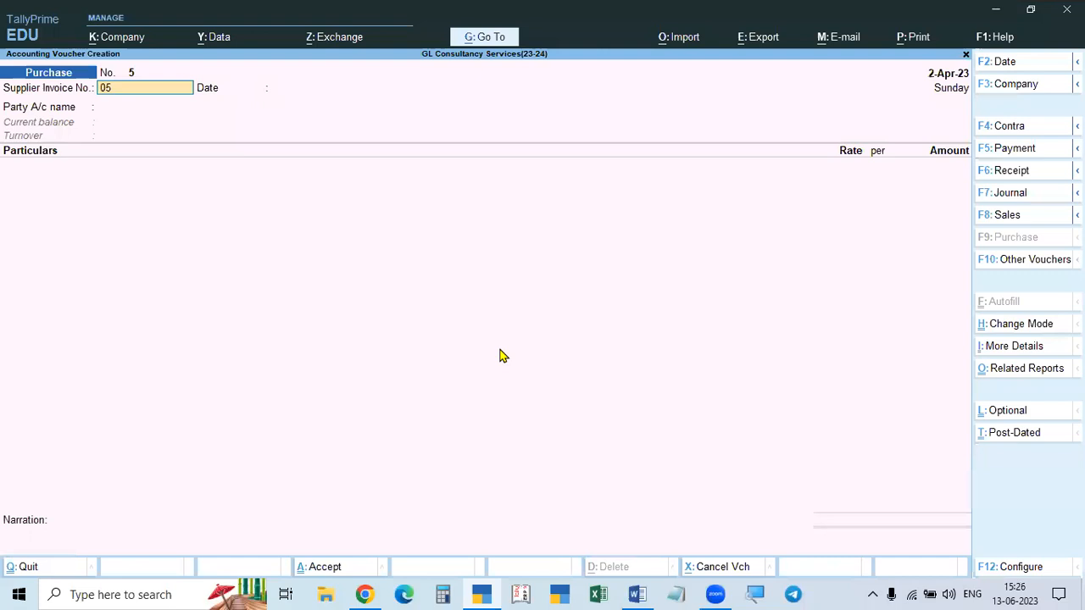
pyautogui.write('2')
pyautogui.press('Return')
pyautogui.press('Return')
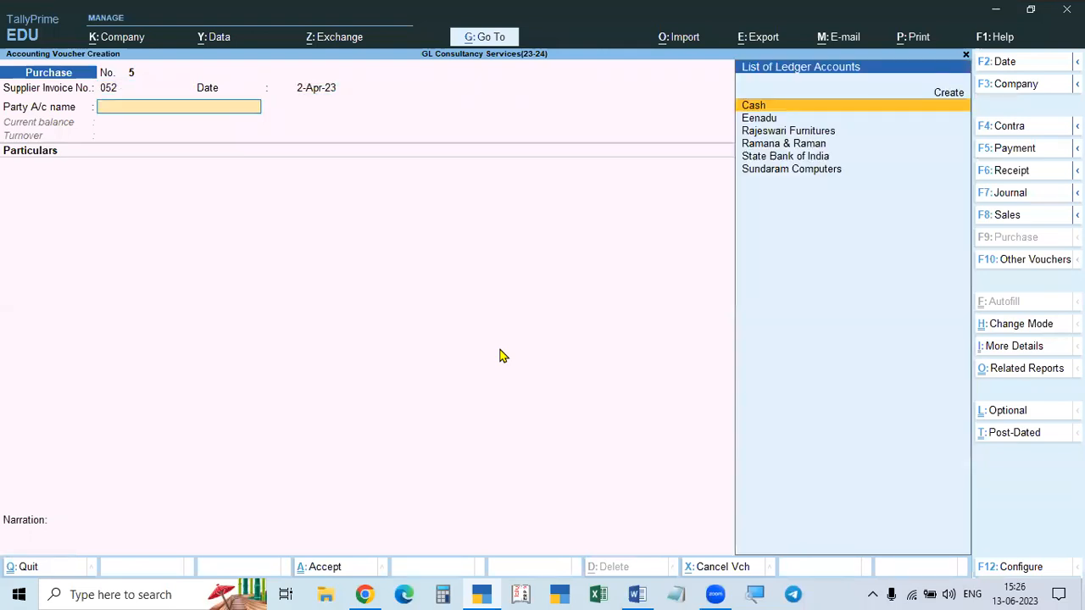
# Step: Create a party ledger named Naukari.Com from the purchase voucher and place it under Sundry Creditors
pyautogui.hotkey('alt', 'Tab')
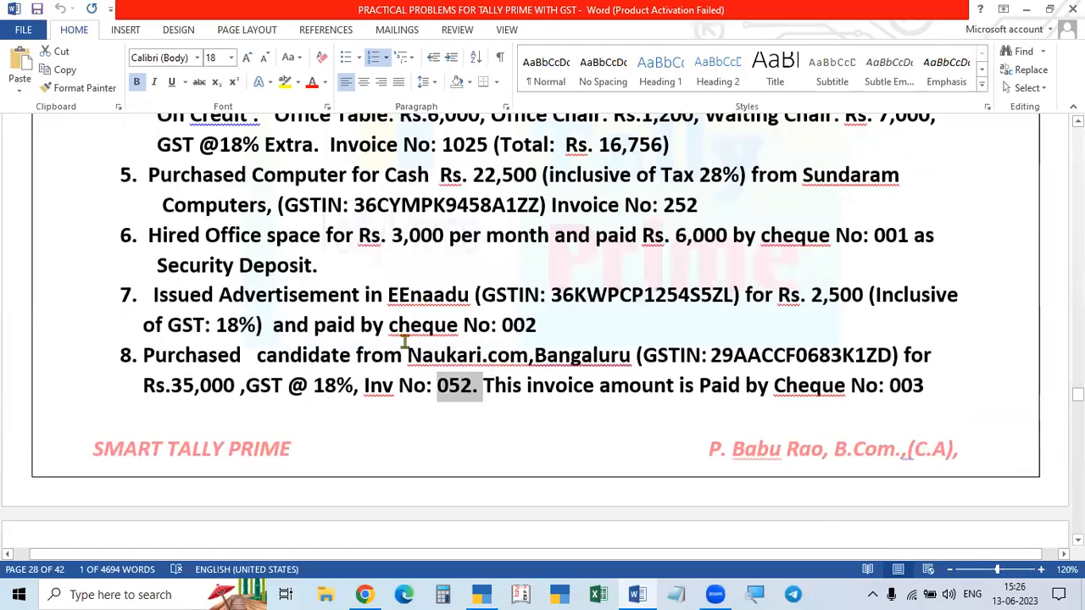
pyautogui.hotkey('alt', 'Tab')
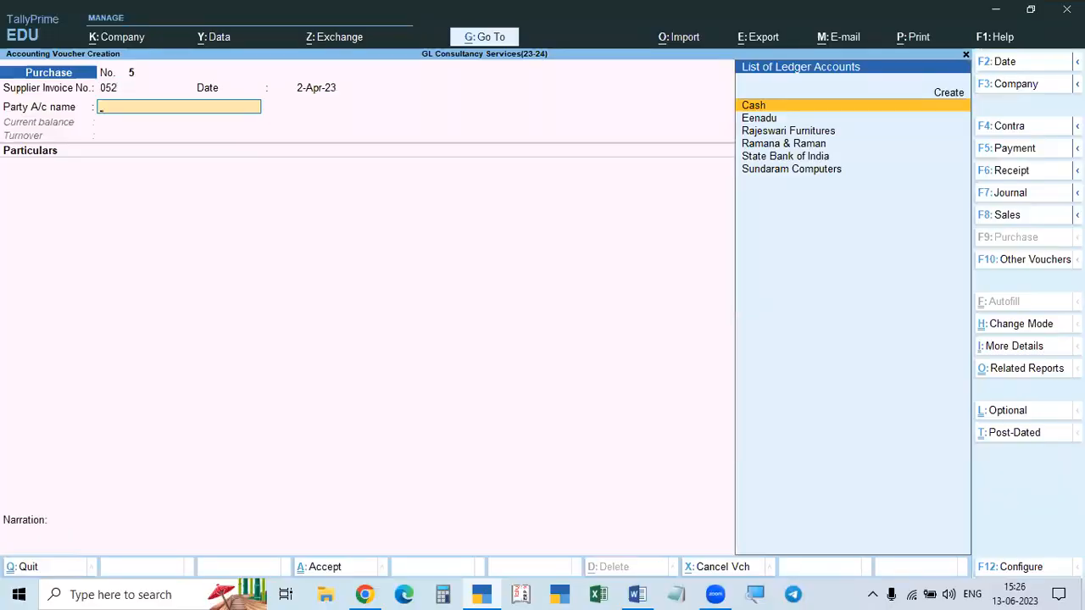
pyautogui.hotkey('alt', 'c')
pyautogui.write('Naukari.Com')
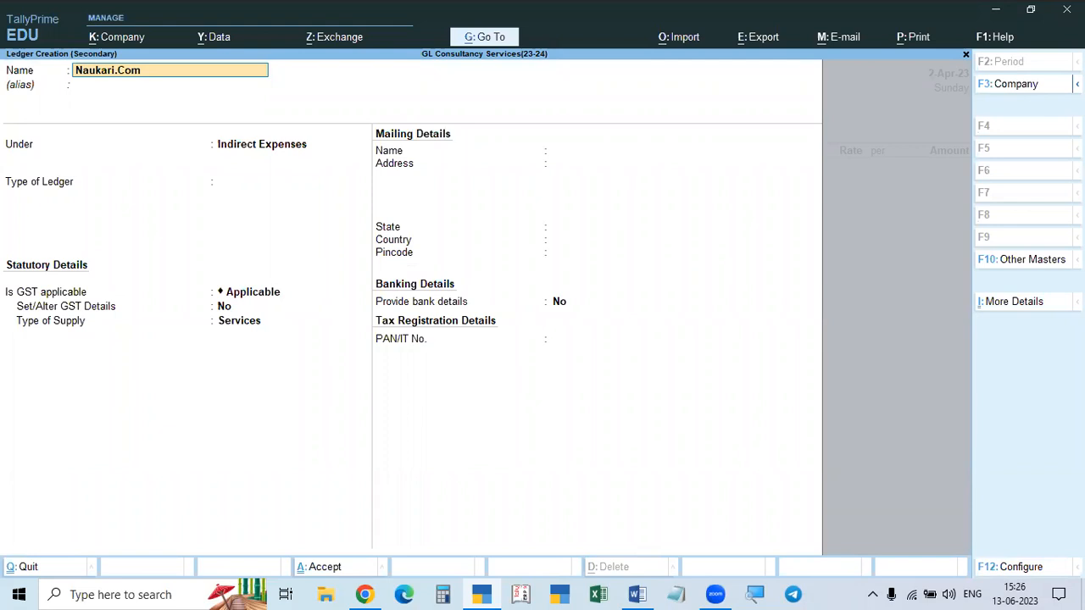
pyautogui.press('Return')
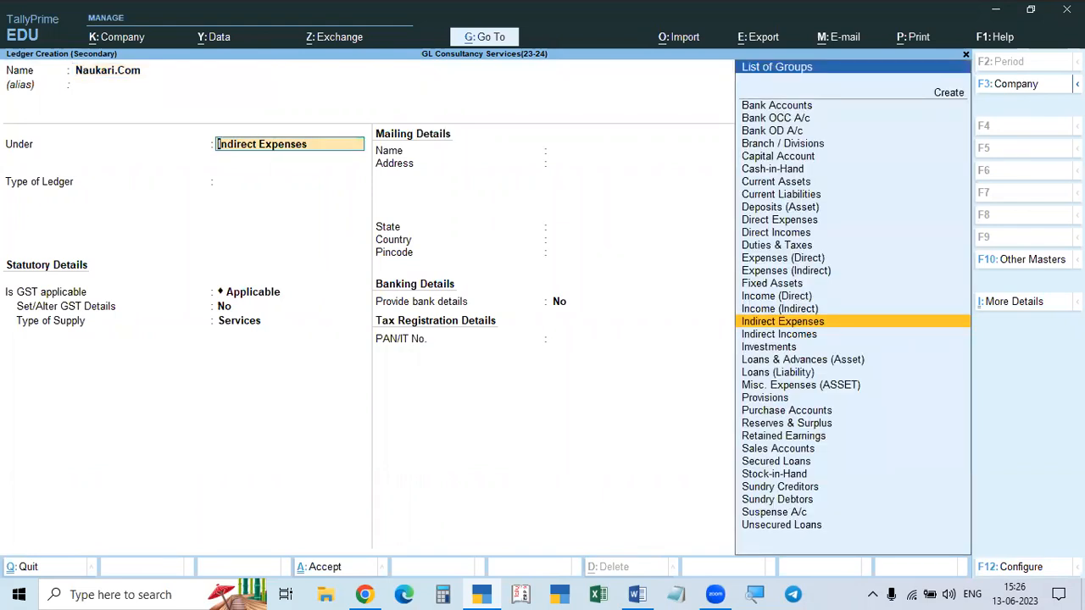
pyautogui.write('Sund')
pyautogui.press('Return')
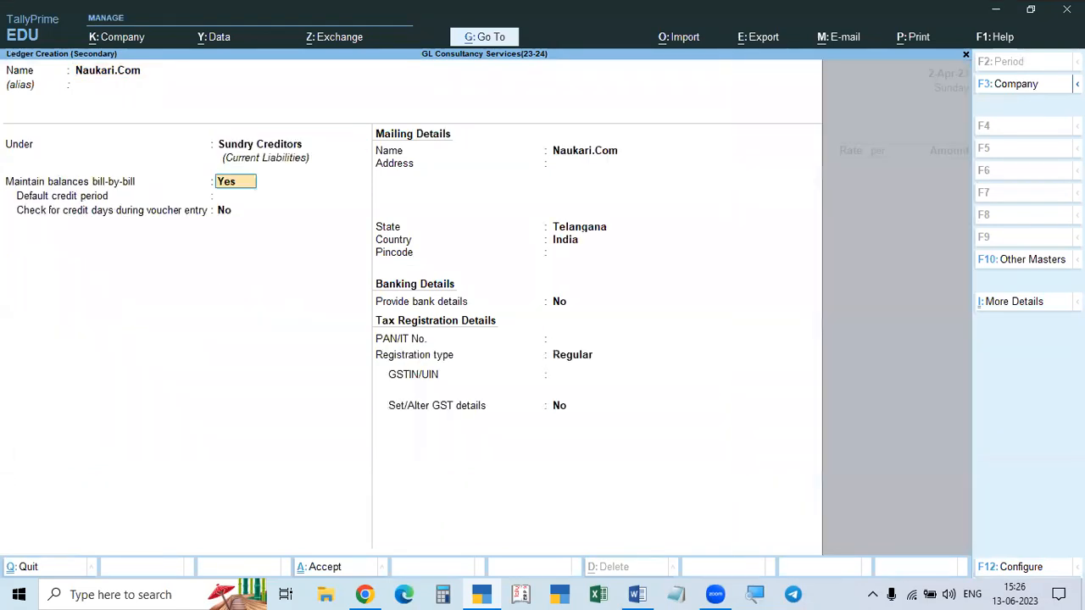
# Step: Set the Naukari.Com ledger's state to Karnataka, keeping bill-by-bill balances on, after checking the supplier's location in the Word problem sheet
pyautogui.press('Return')
pyautogui.press('Return')
pyautogui.press('Return')
pyautogui.press('Return')
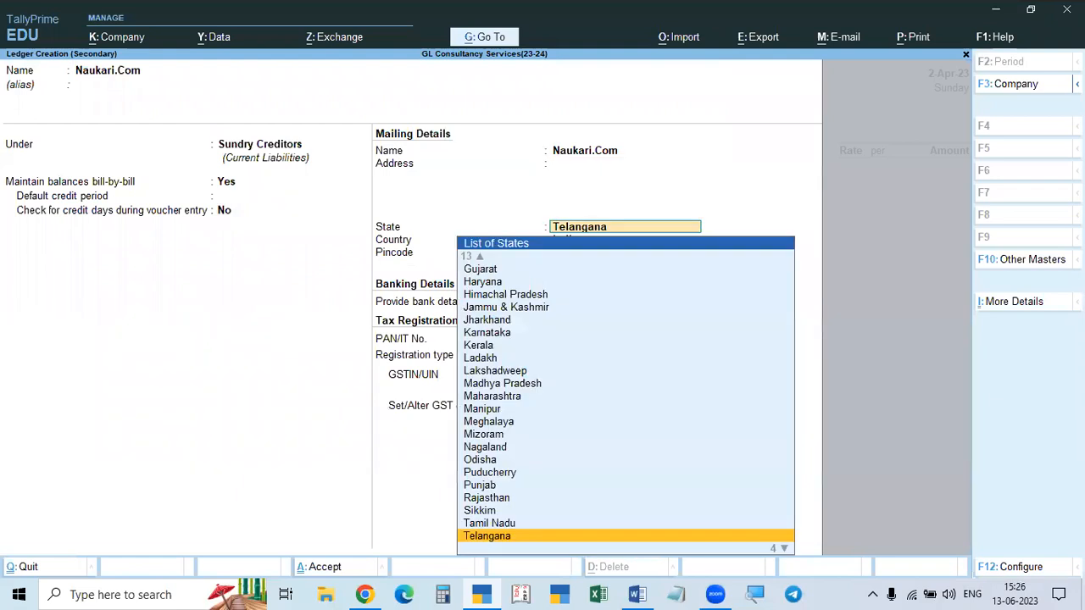
pyautogui.hotkey('alt', 'Tab')
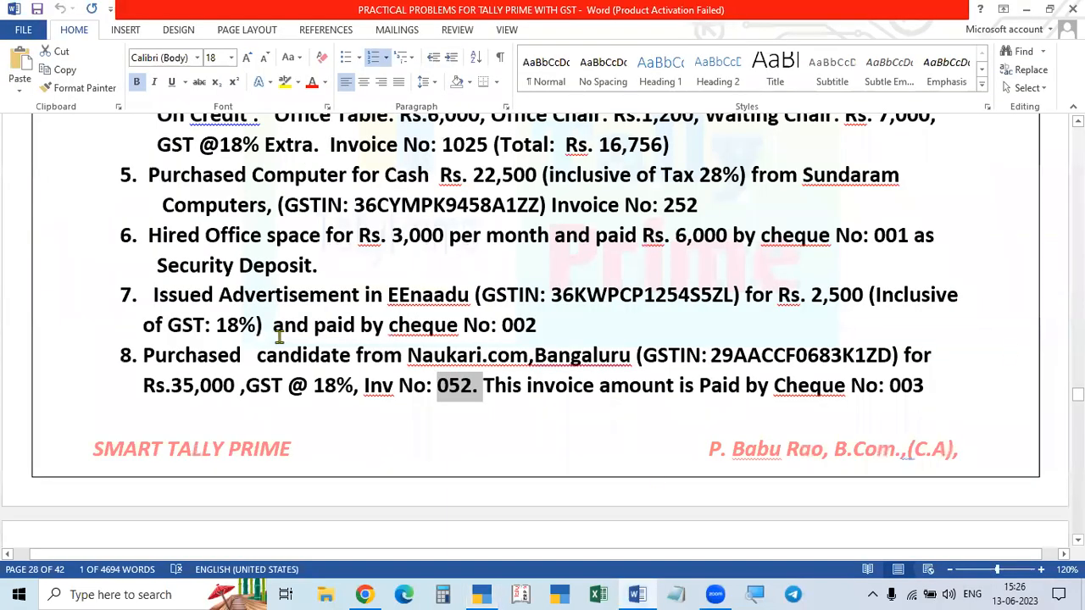
pyautogui.hotkey('alt', 'Tab')
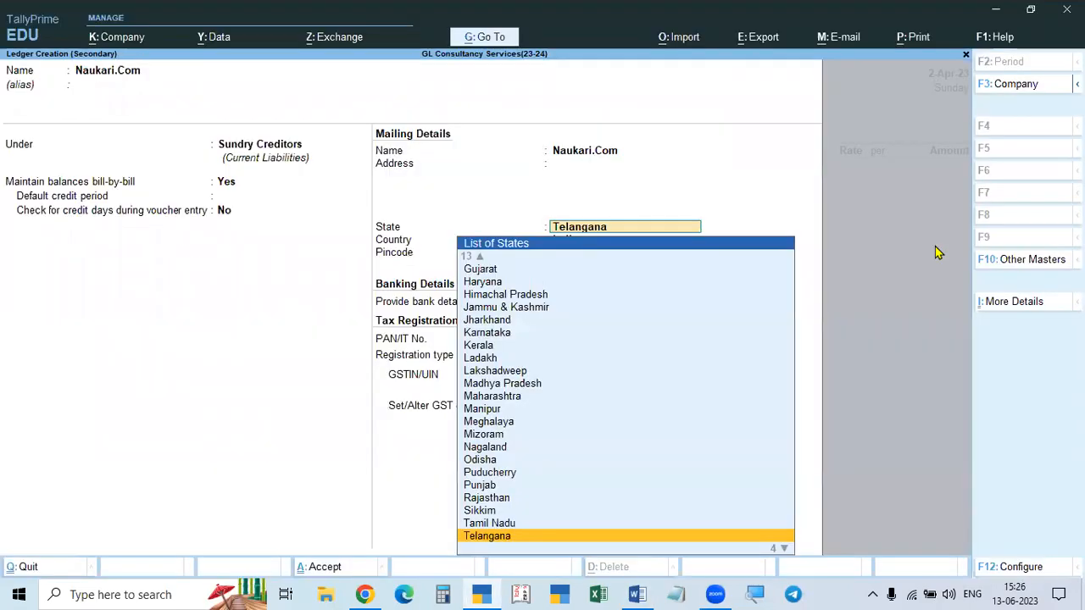
pyautogui.write('Kar')
pyautogui.press('Return')
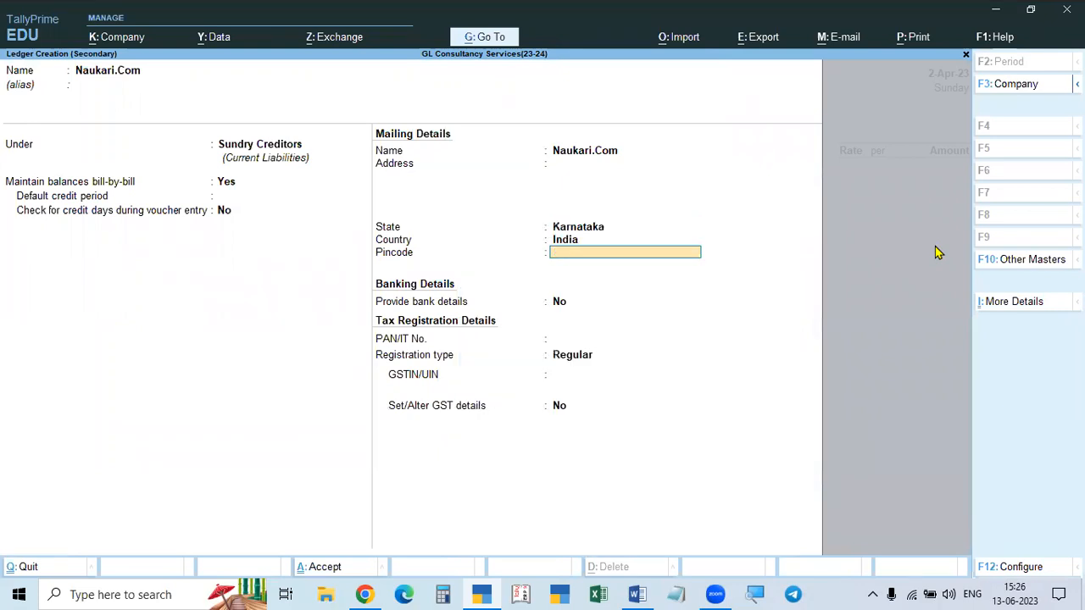
pyautogui.hotkey('alt', 'Tab')
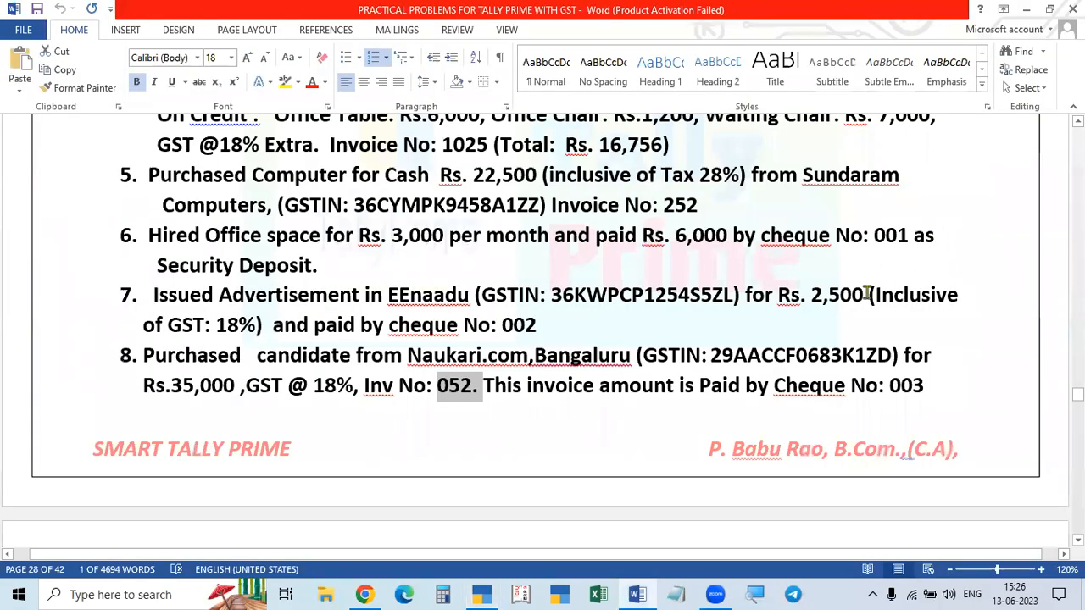
pyautogui.hotkey('alt', 'Tab')
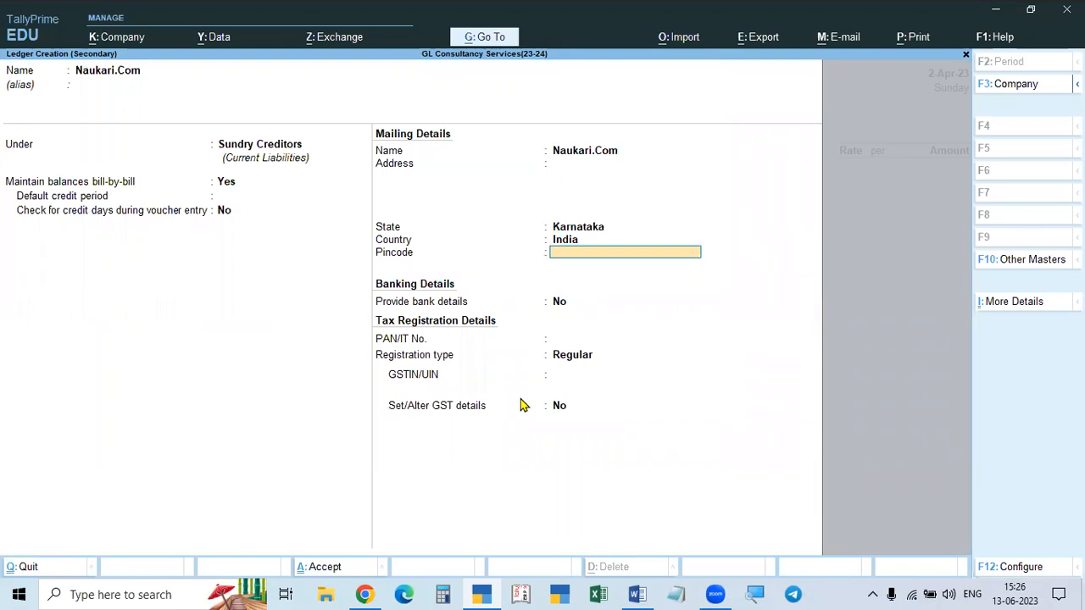
pyautogui.click(580, 228)
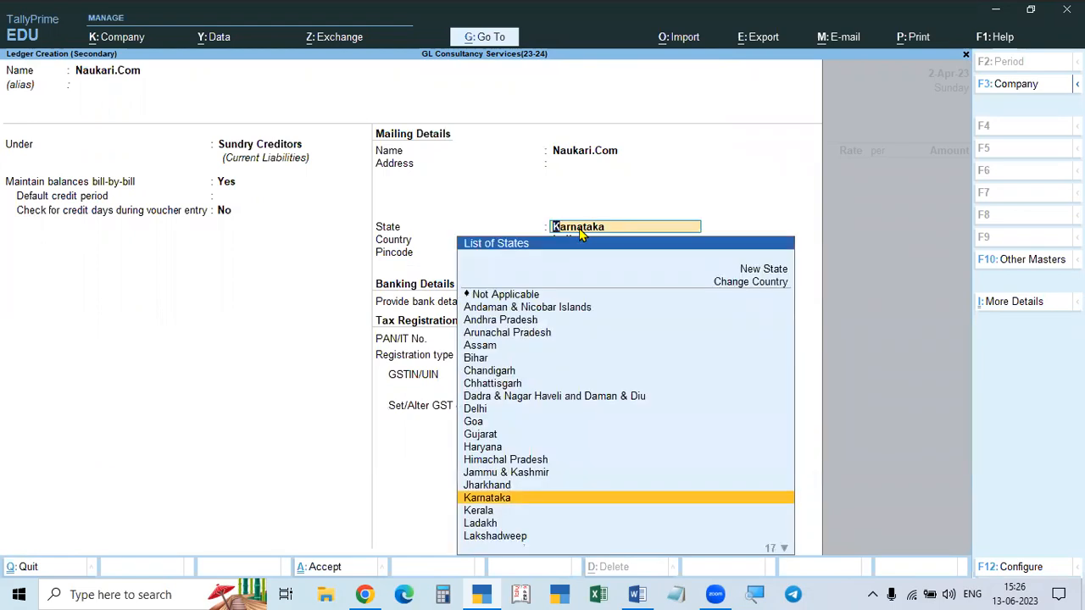
pyautogui.press('Return')
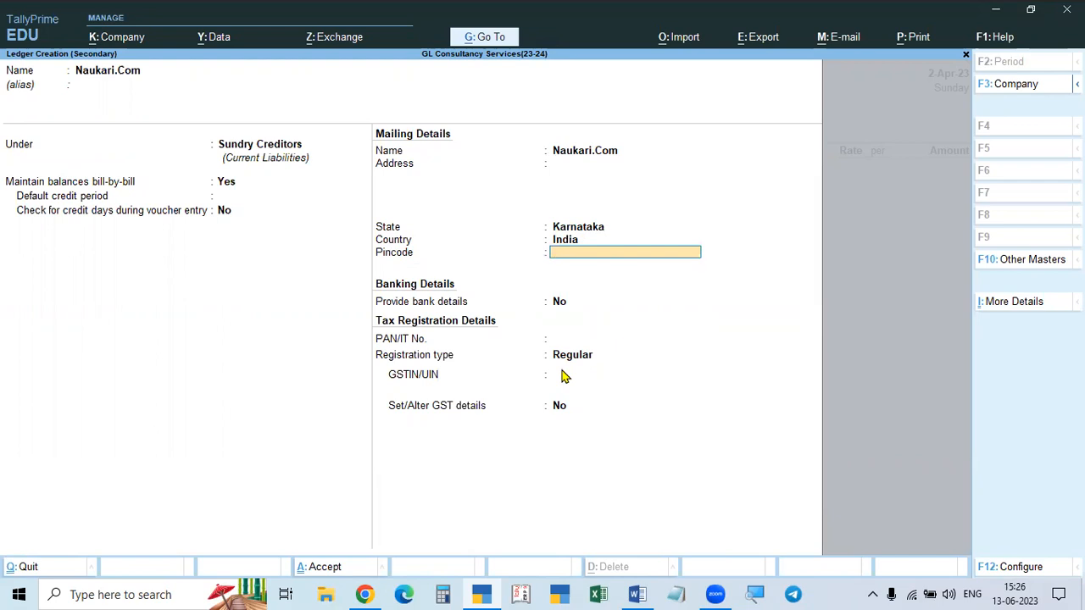
# Step: Copy Naukari.com's GSTIN from the Word sheet into the ledger's GSTIN/UIN, save the ledger, and accept the voucher's party details with blank receipt details
pyautogui.press('Return')
pyautogui.press('Return')
pyautogui.press('Return')
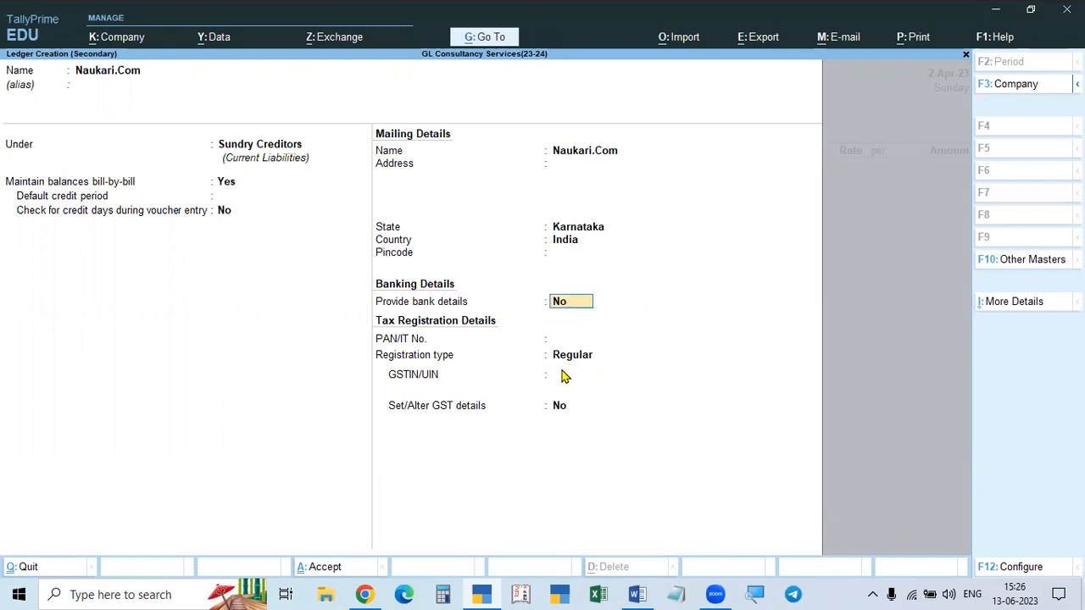
pyautogui.hotkey('alt', 'Tab')
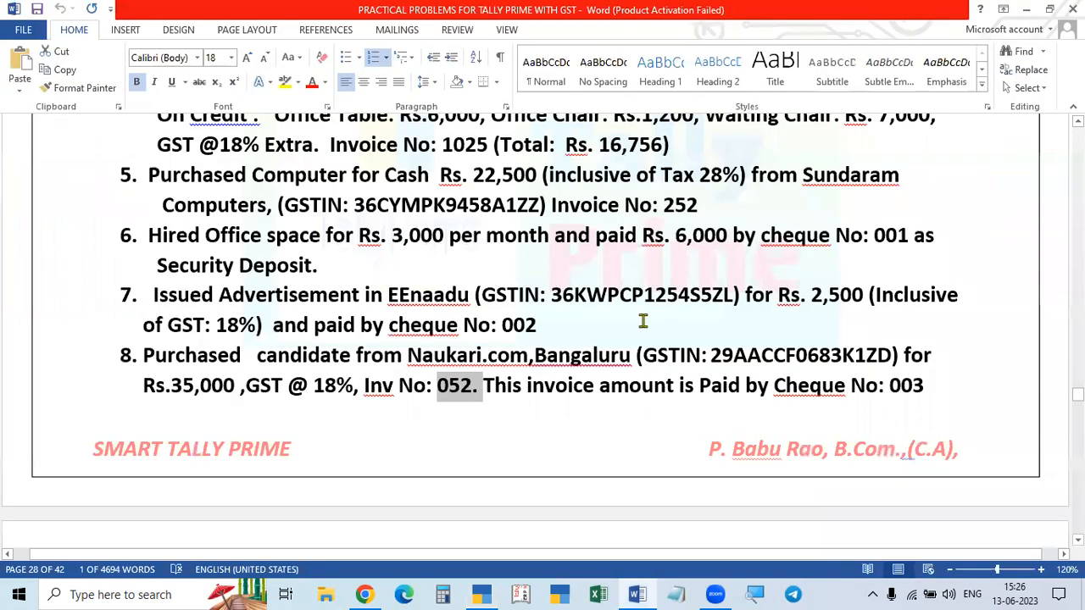
pyautogui.doubleClick(770, 358)
pyautogui.hotkey('ctrl', 'c')
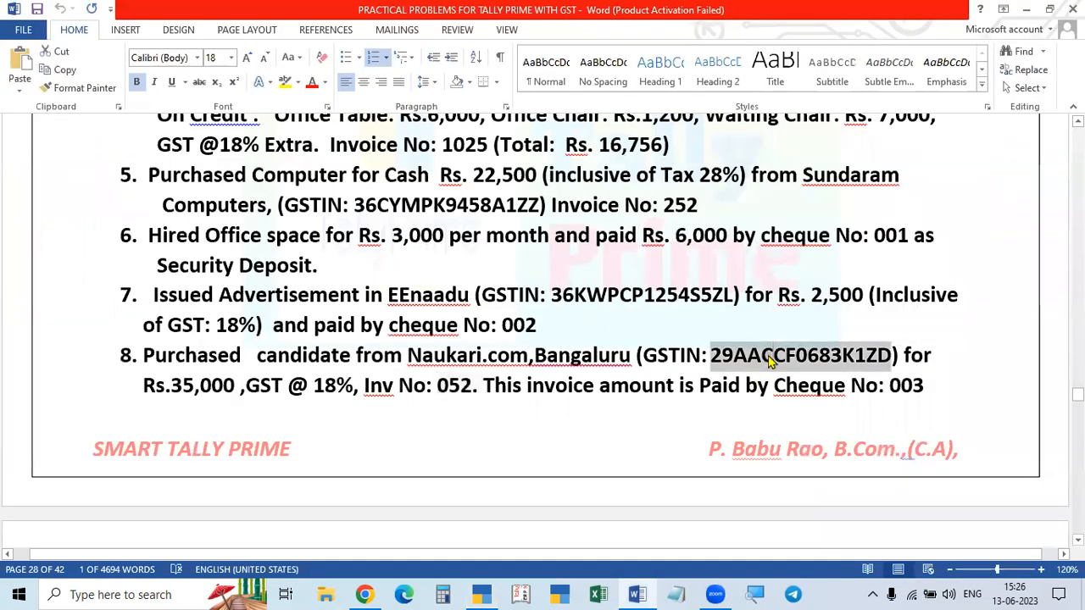
pyautogui.hotkey('alt', 'Tab')
pyautogui.hotkey('ctrl', 'v')
pyautogui.press('Return')
pyautogui.press('Return')
pyautogui.press('Return')
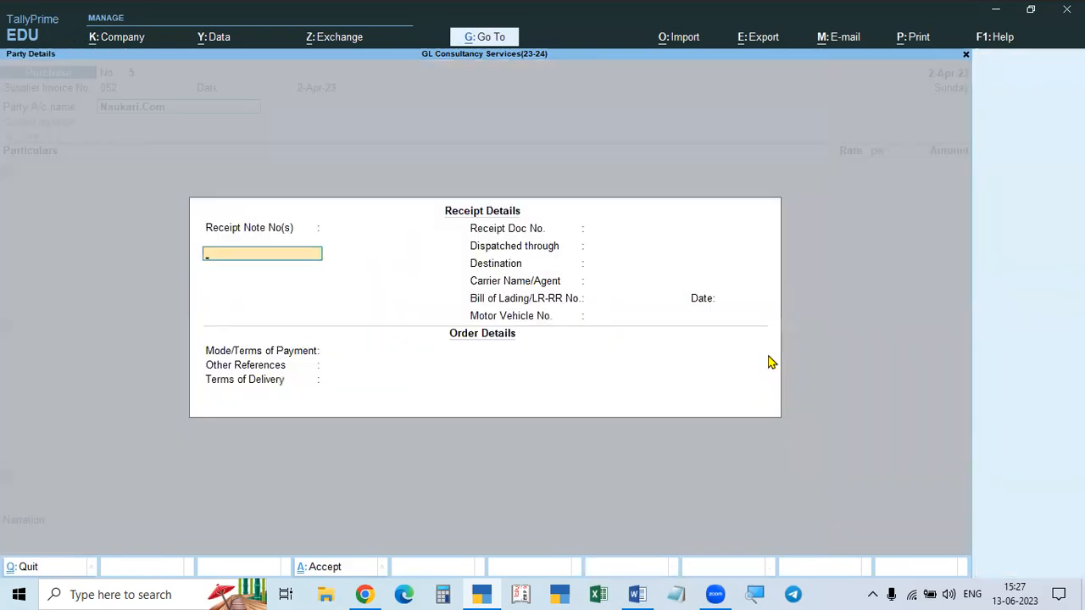
pyautogui.hotkey('ctrl', 'a')
pyautogui.hotkey('ctrl', 'a')
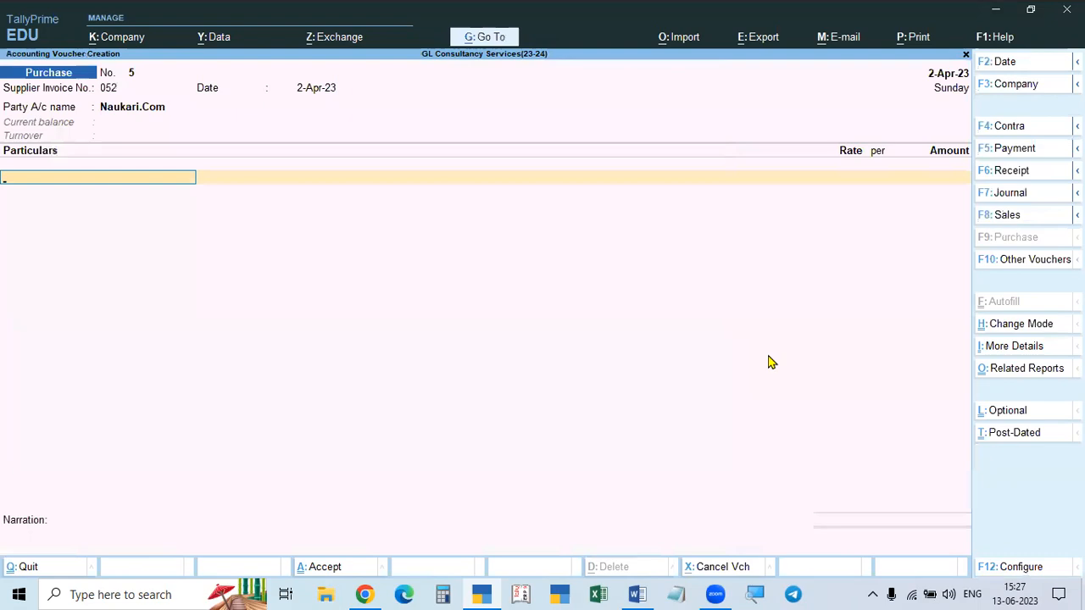
# Step: Check transaction 8 in the Word sheet and create a ledger named Data Purchase under Direct Expenses from the purchase voucher
pyautogui.hotkey('alt', 'Tab')
pyautogui.hotkey('alt', 'Tab')
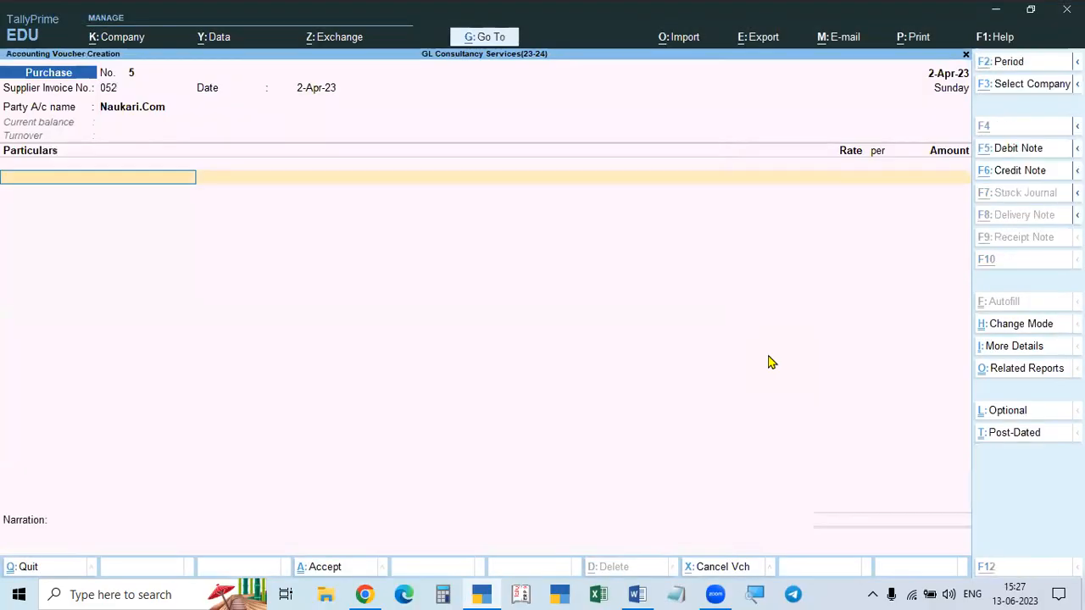
pyautogui.hotkey('alt', 'Tab')
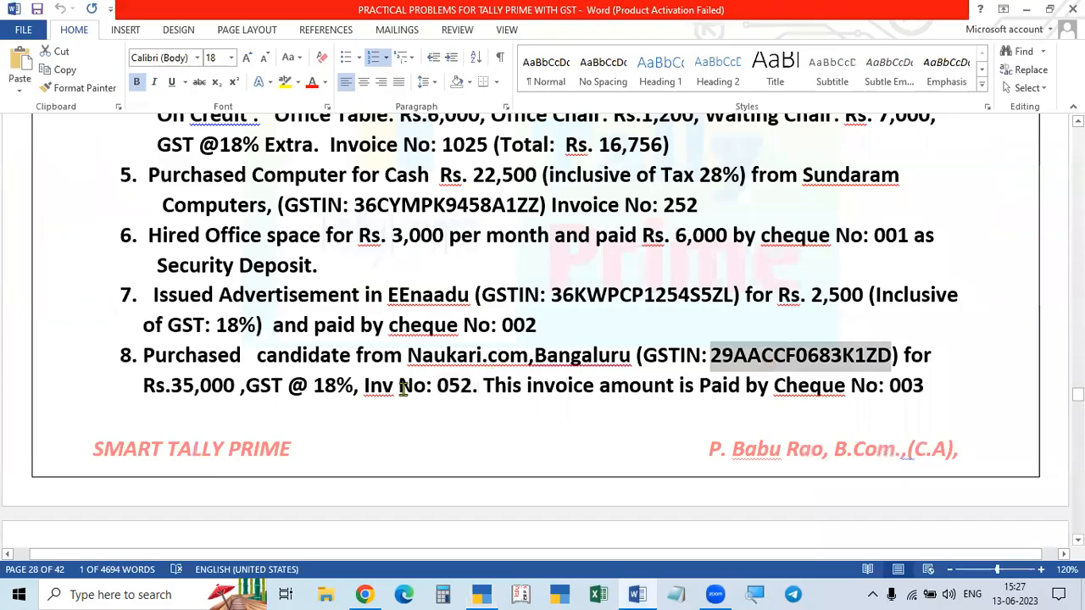
pyautogui.hotkey('alt', 'Tab')
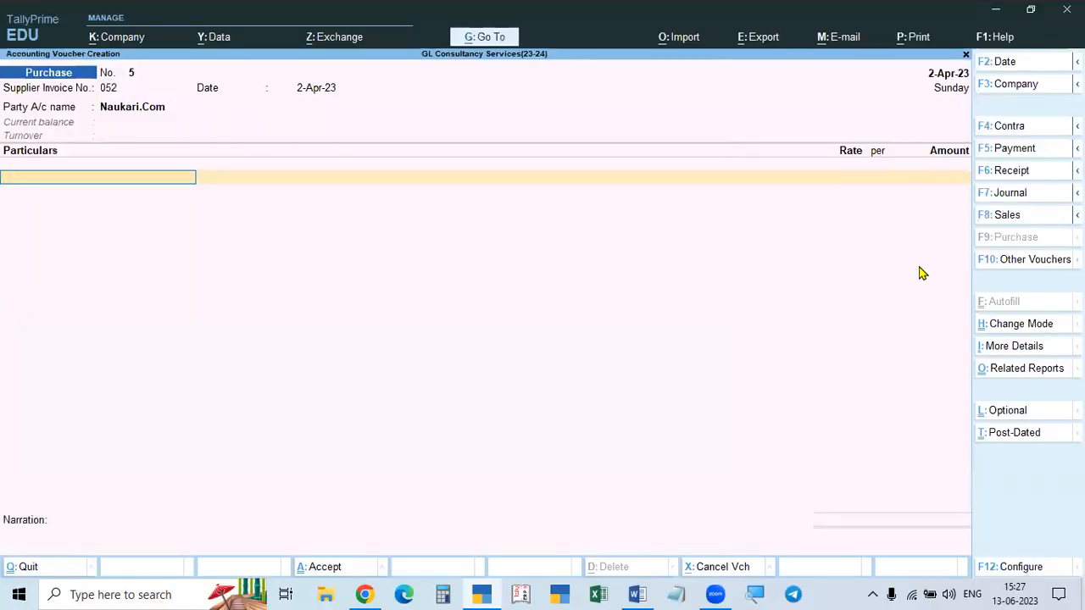
pyautogui.hotkey('alt', 'Tab')
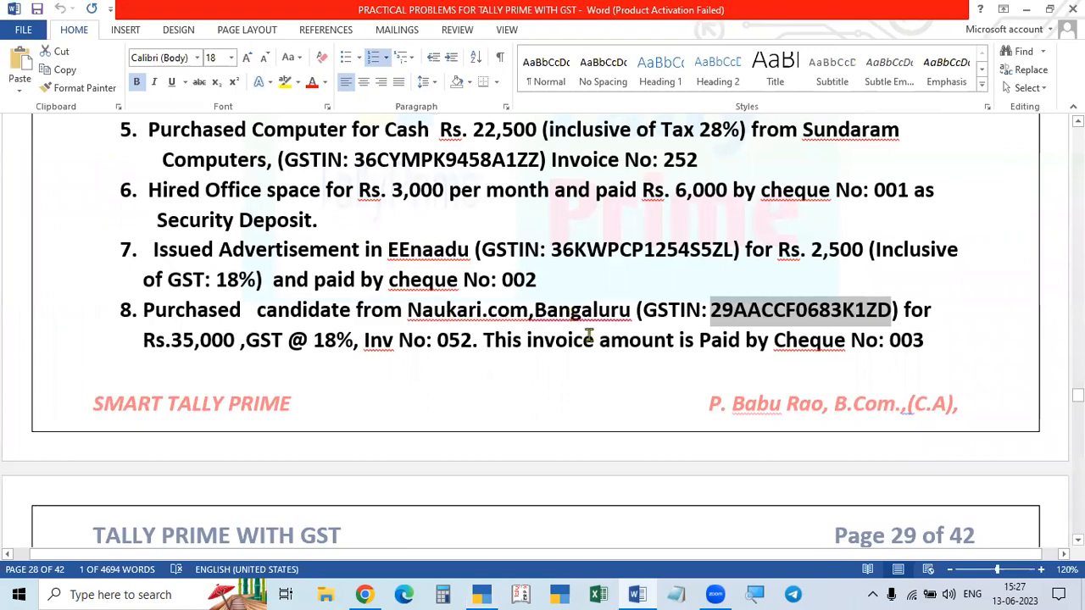
pyautogui.hotkey('alt', 'Tab')
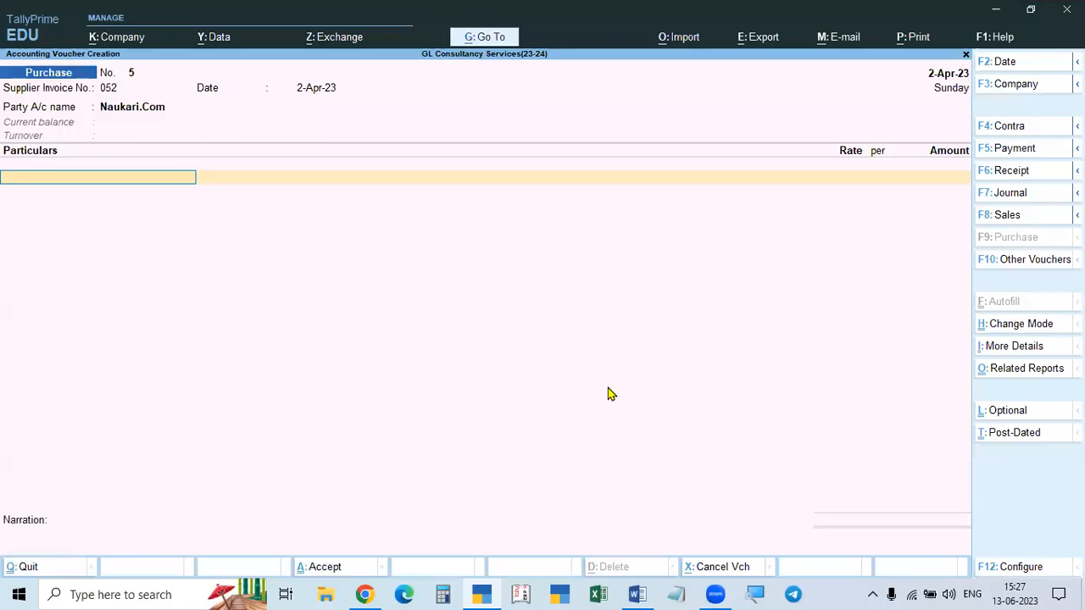
pyautogui.hotkey('alt', 'c')
pyautogui.write('Data Ur')
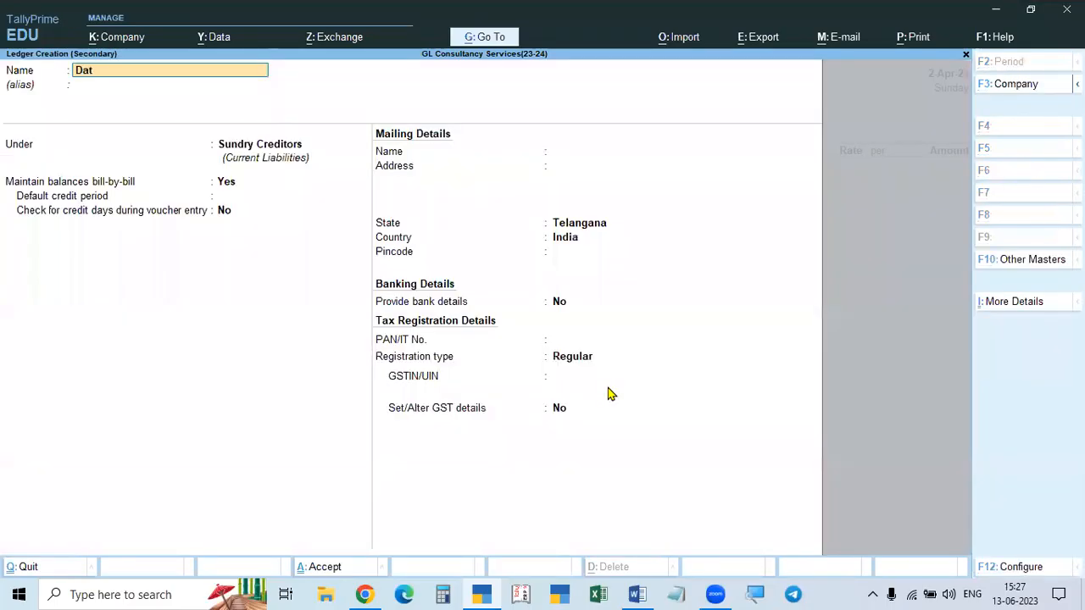
pyautogui.press('BackSpace')
pyautogui.press('BackSpace')
pyautogui.write('Purchase')
pyautogui.press('Return')
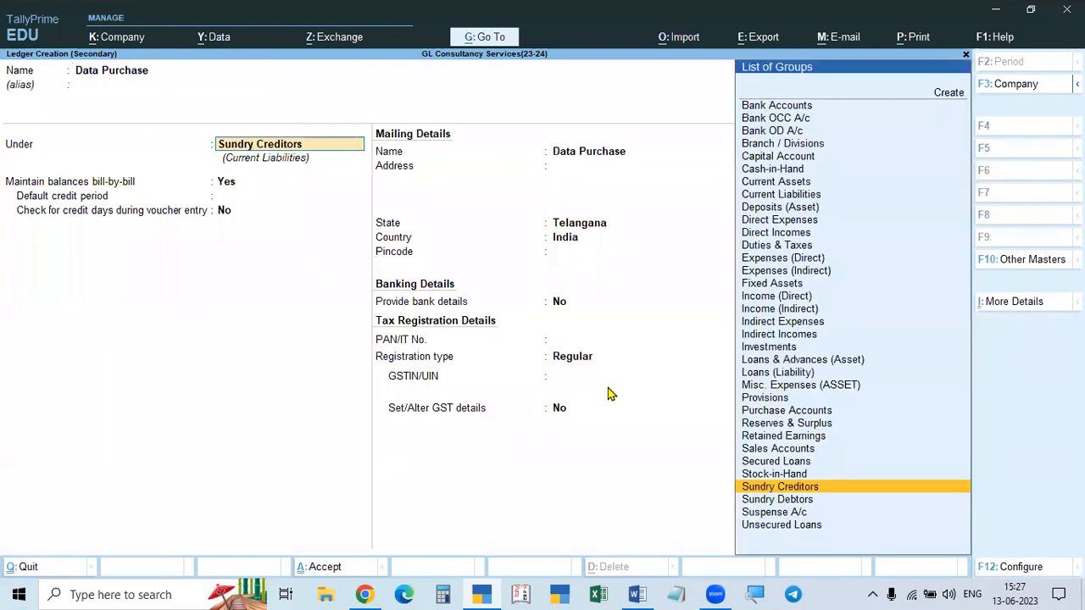
pyautogui.write('Di')
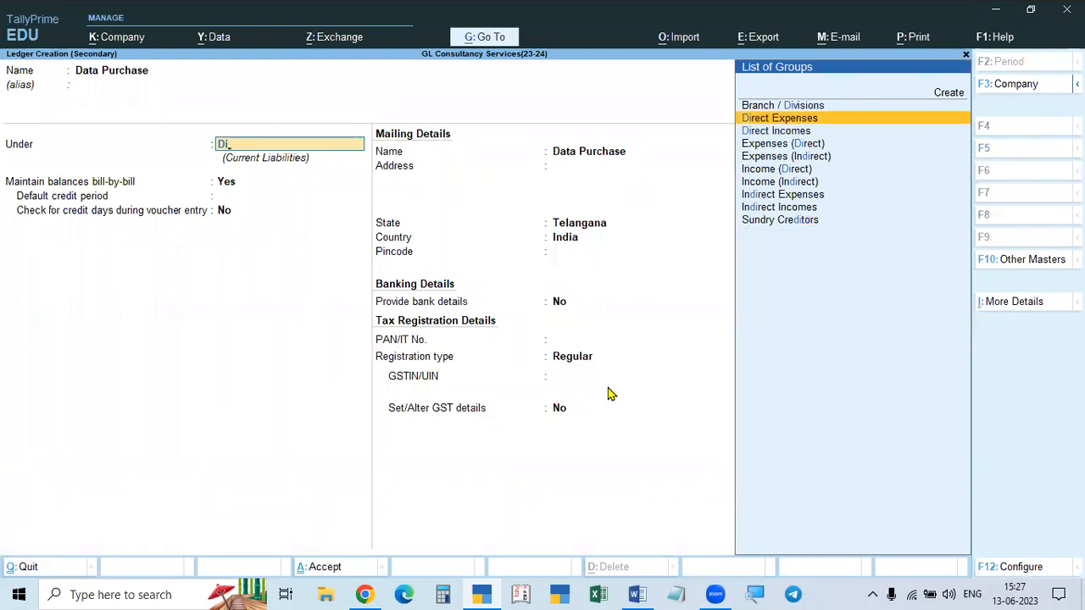
pyautogui.press('Return')
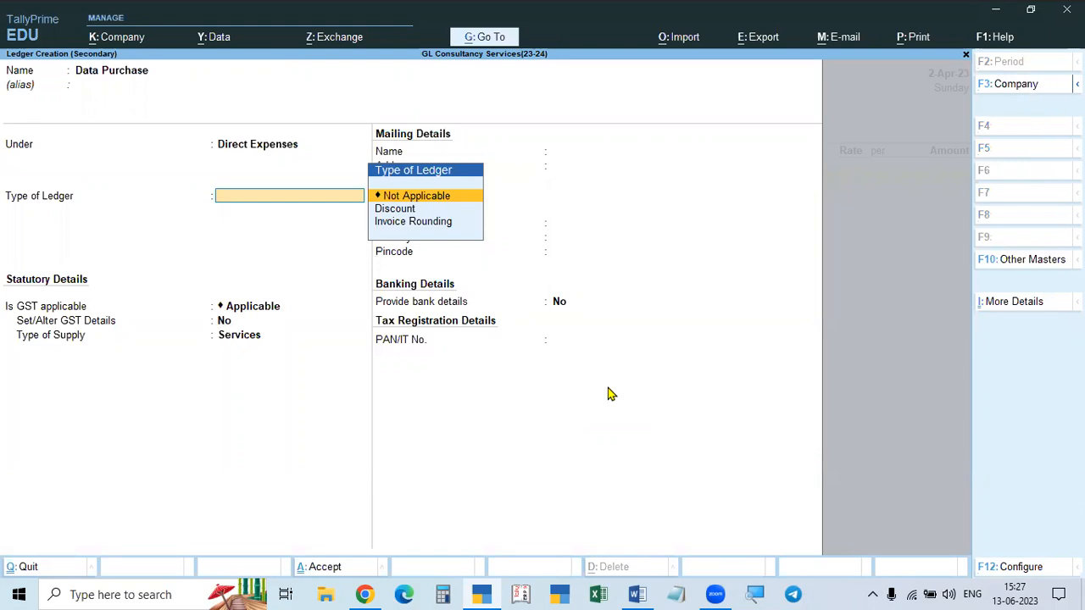
# Step: Keep GST applicable for the Data Purchase ledger and set its GST details with an 18% tax rate
pyautogui.press('Return')
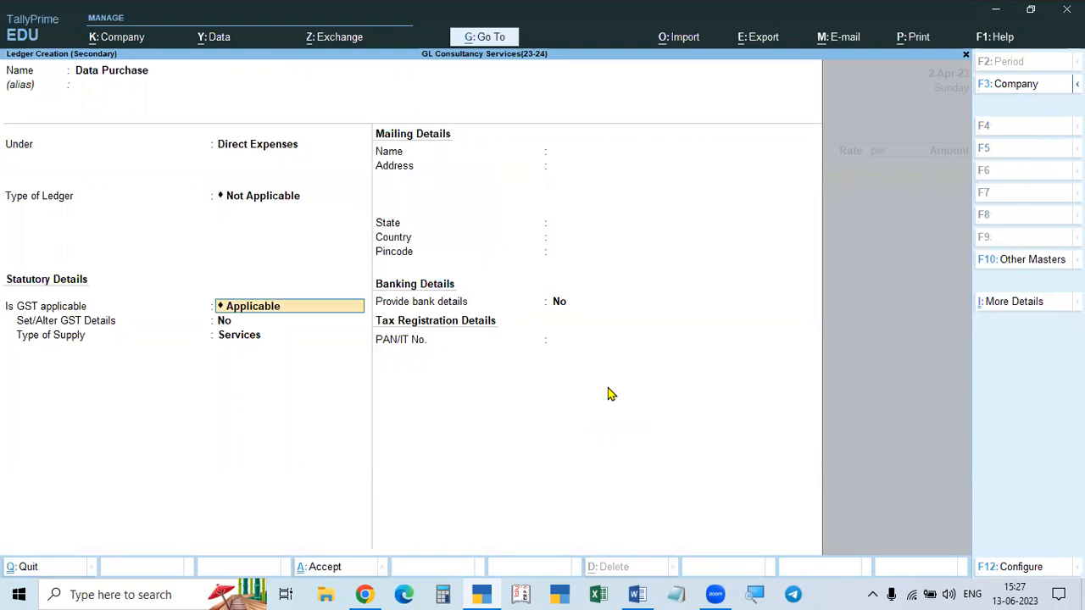
pyautogui.press('Return')
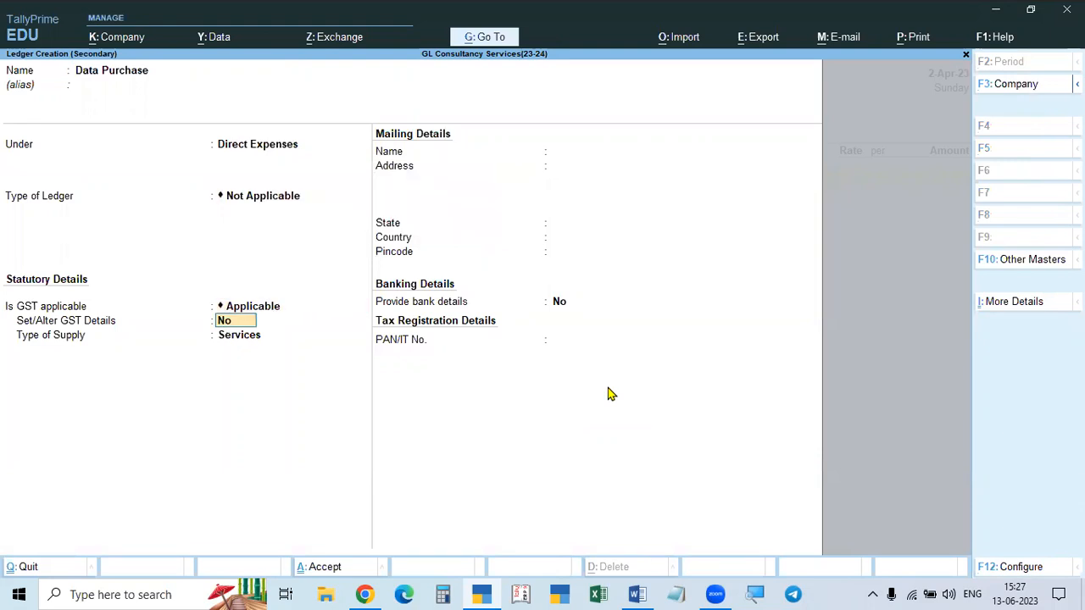
pyautogui.write('y')
pyautogui.press('Return')
pyautogui.press('Return')
pyautogui.press('Return')
pyautogui.press('Return')
pyautogui.press('Return')
pyautogui.press('Down')
pyautogui.press('Down')
pyautogui.press('Down')
pyautogui.press('Return')
pyautogui.hotkey('alt', 'Tab')
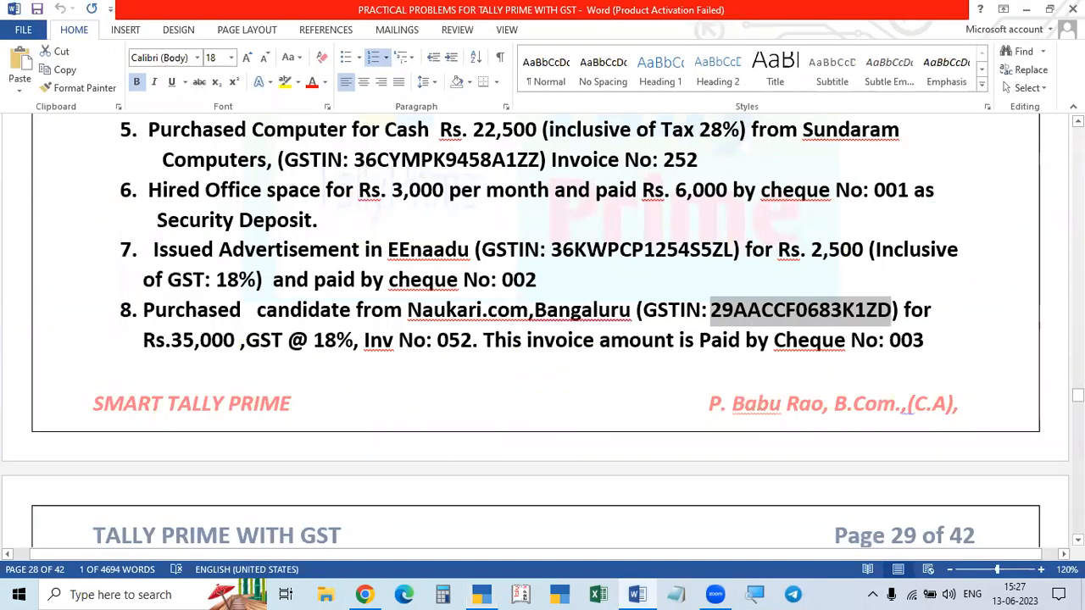
pyautogui.hotkey('alt', 'Tab')
pyautogui.write('18')
pyautogui.press('Return')
pyautogui.press('Return')
pyautogui.press('Return')
pyautogui.press('Return')
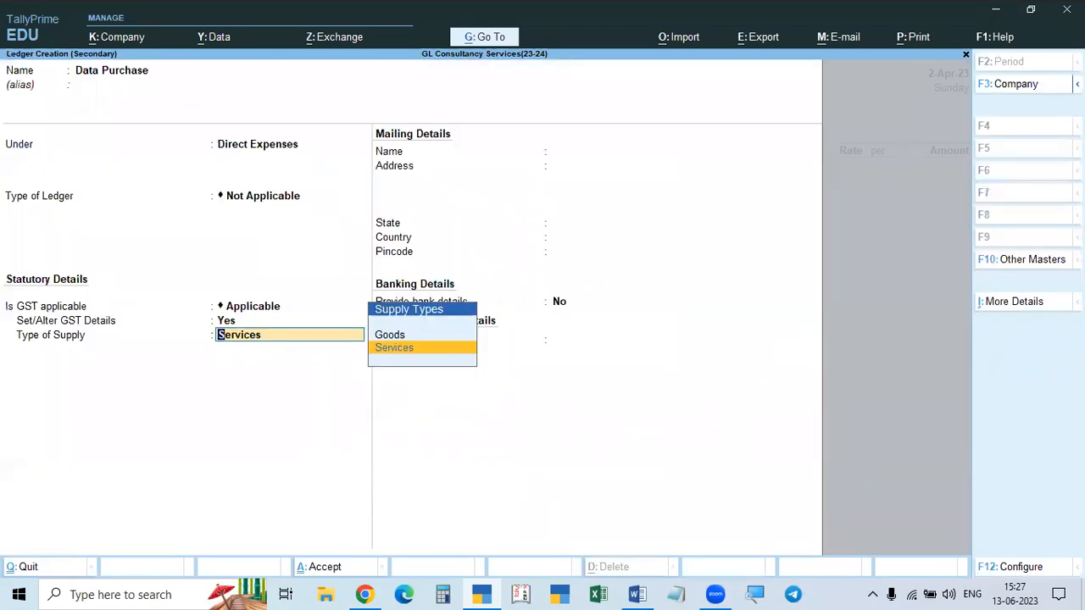
# Step: Keep Services as the Data Purchase ledger's type of supply, save the ledger, and use it in the purchase voucher
pyautogui.press('Return')
pyautogui.press('Return')
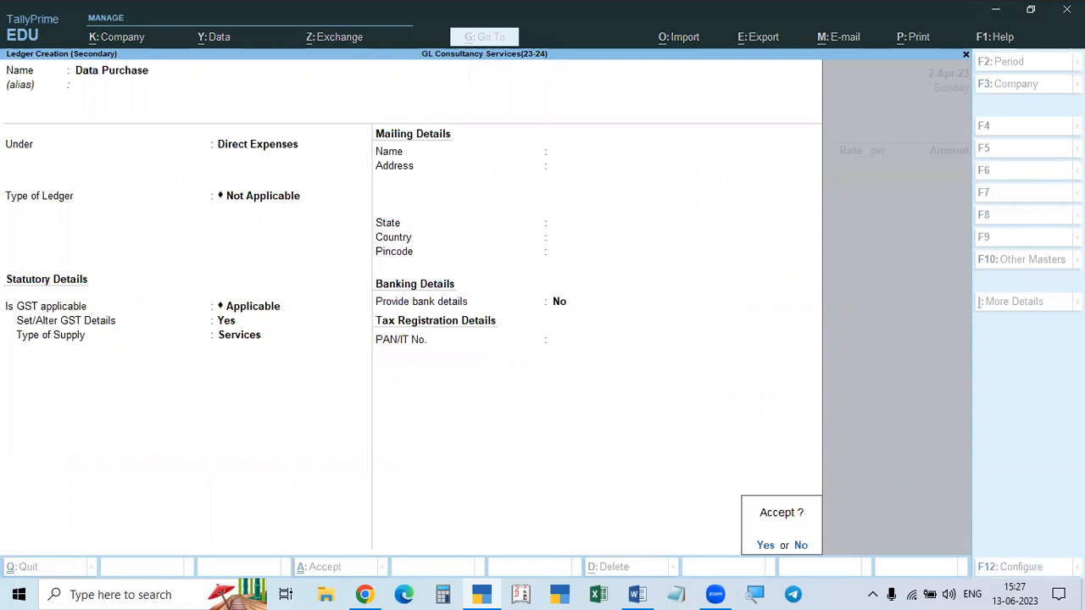
pyautogui.press('Return')
pyautogui.press('Return')
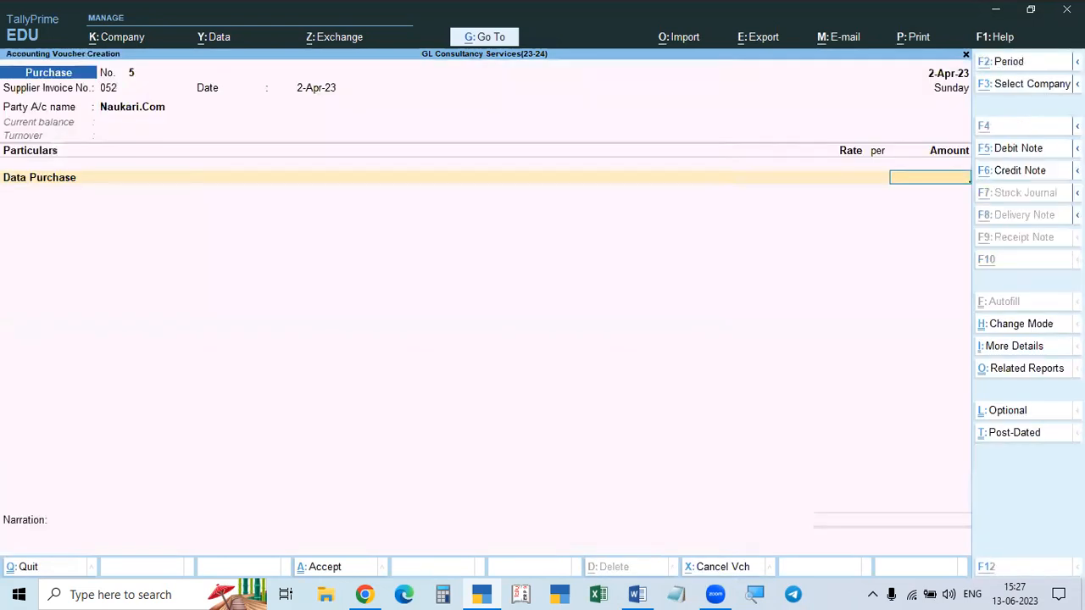
# Step: Enter 35,000 for Data Purchase per transaction 8 and add the IGST ledger line without descriptions
pyautogui.hotkey('alt', 'Tab')
pyautogui.hotkey('alt', 'Tab')
pyautogui.write('35,000')
pyautogui.press('Return')
pyautogui.press('Return')
pyautogui.write('Igst')
pyautogui.press('Return')
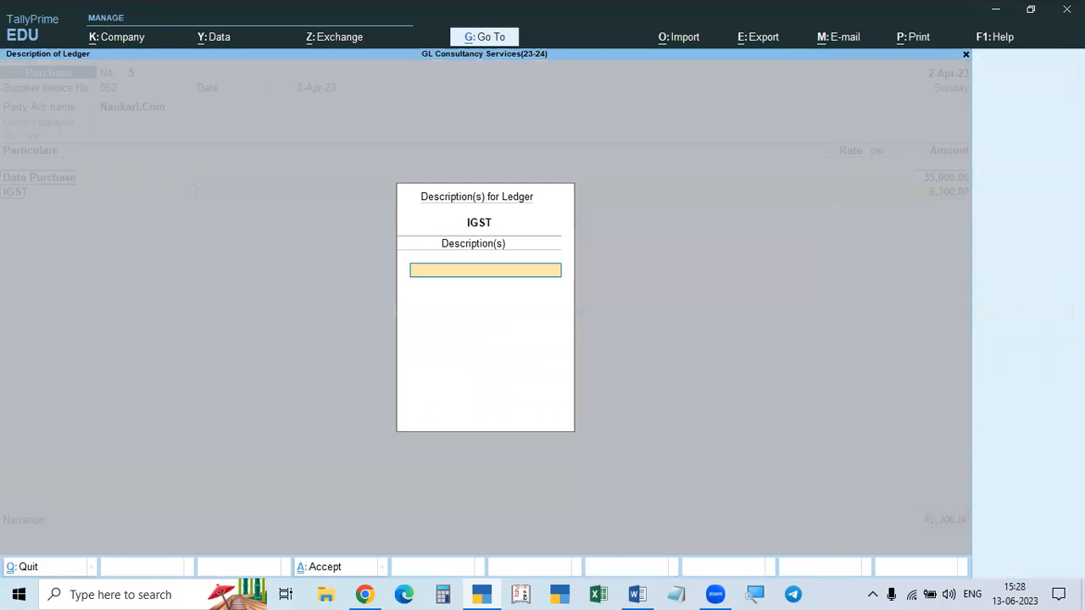
pyautogui.press('Return')
pyautogui.press('Return')
pyautogui.press('Return')
pyautogui.press('Return')
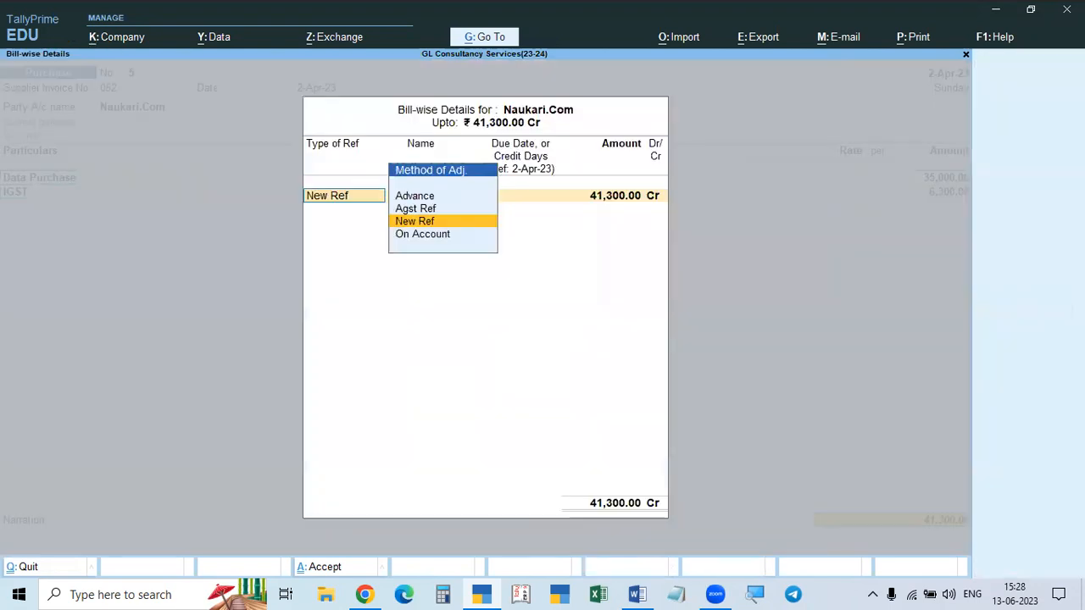
# Step: Allocate Naukari.Com's full 41,300.00 Cr to a New Ref bill named 052 in the bill-wise details
pyautogui.press('Return')
pyautogui.press('Return')
pyautogui.press('Return')
pyautogui.press('Return')
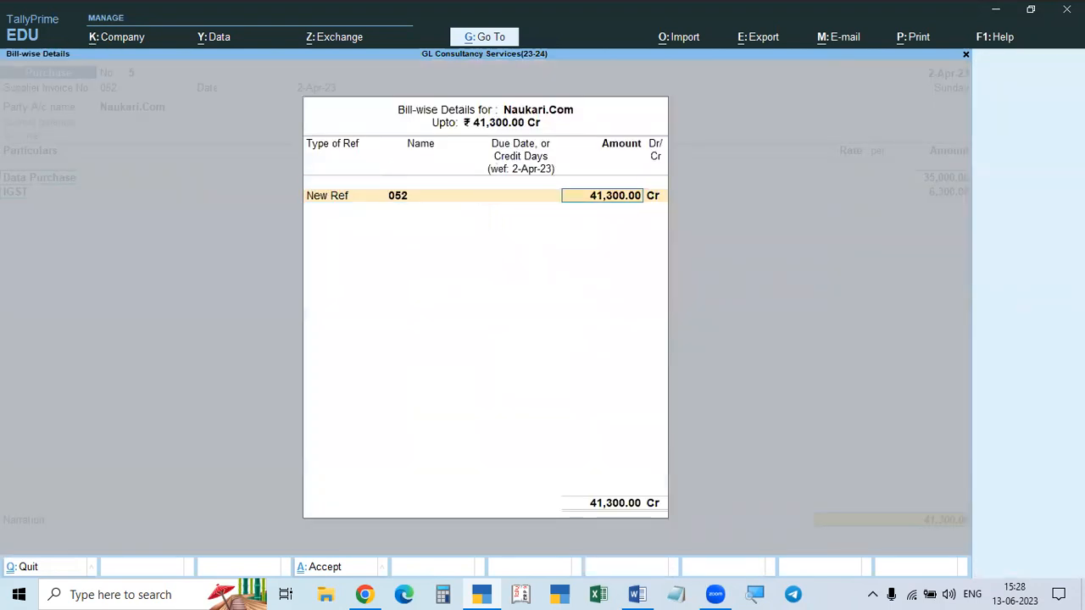
pyautogui.press('Return')
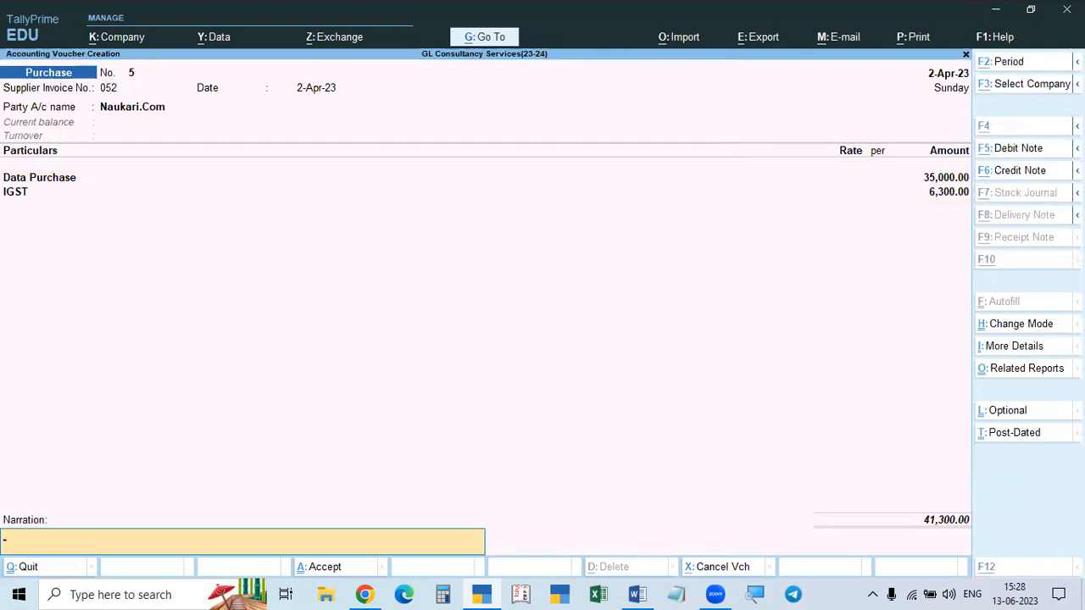
# Step: Check transaction 8 in the Word problem document and save the Naukari.Com purchase voucher without a narration
pyautogui.hotkey('alt', 'Tab')
pyautogui.scroll(1, 680, 152)
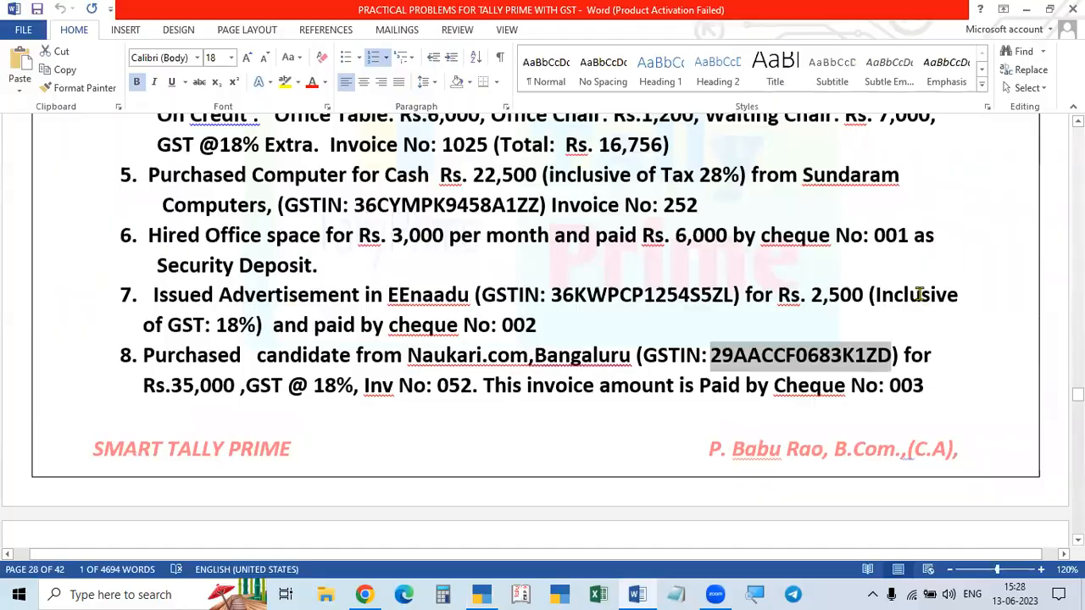
pyautogui.hotkey('alt', 'Tab')
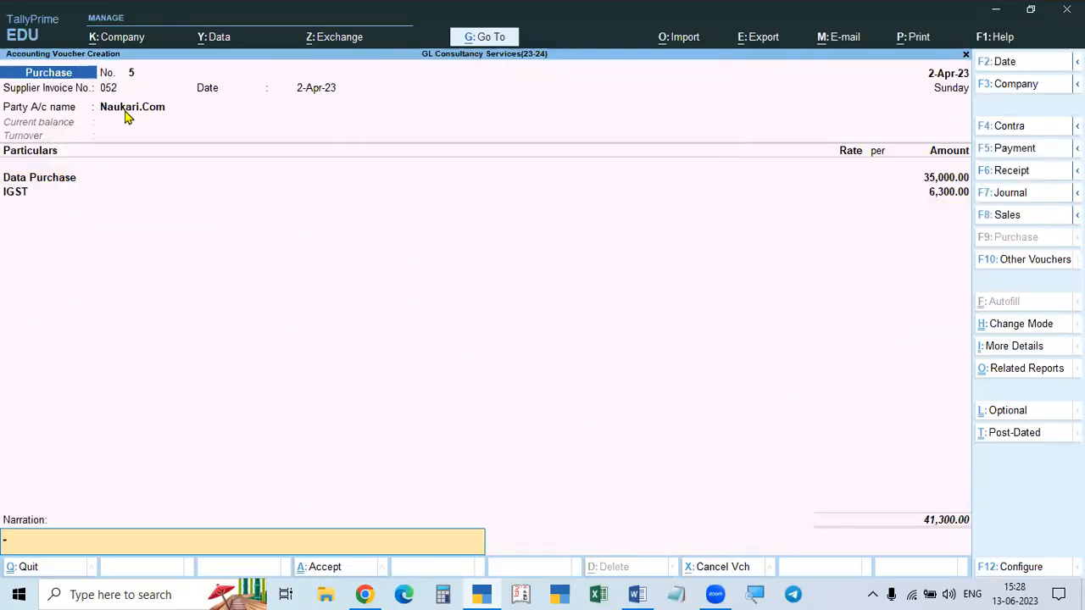
pyautogui.press('Return')
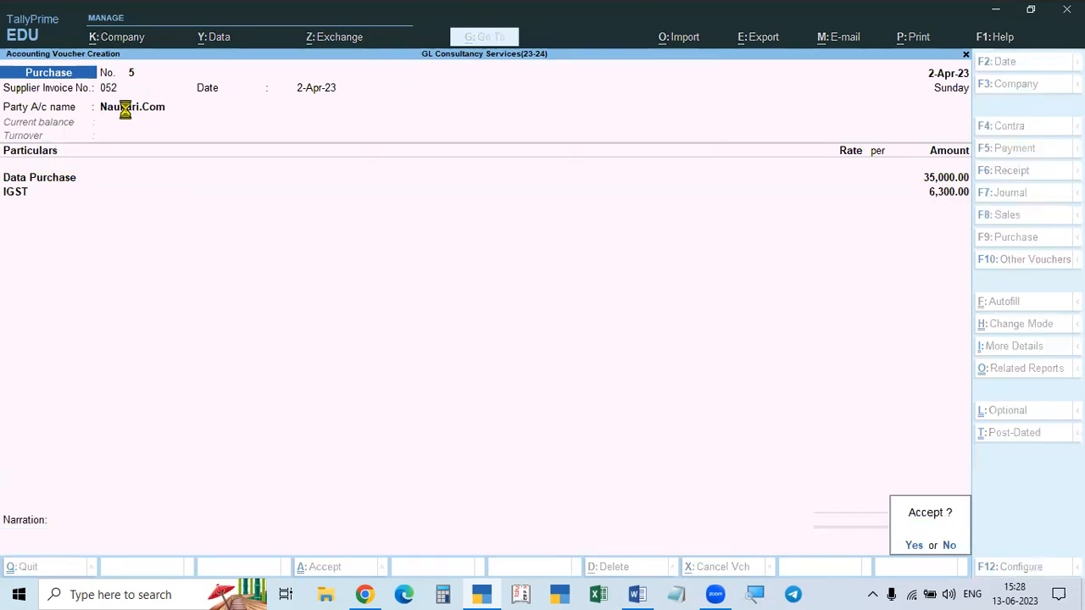
pyautogui.press('Return')
# Step: Start a payment voucher for transaction 8 and debit Naukari.Com with 35,000
pyautogui.hotkey('alt', 'Tab')
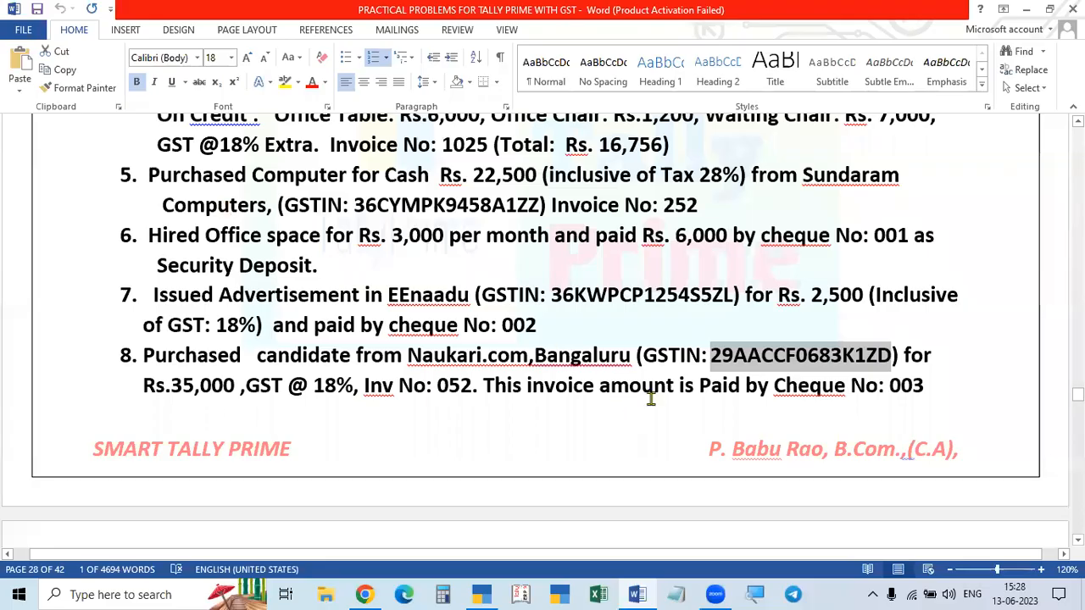
pyautogui.hotkey('alt', 'Tab')
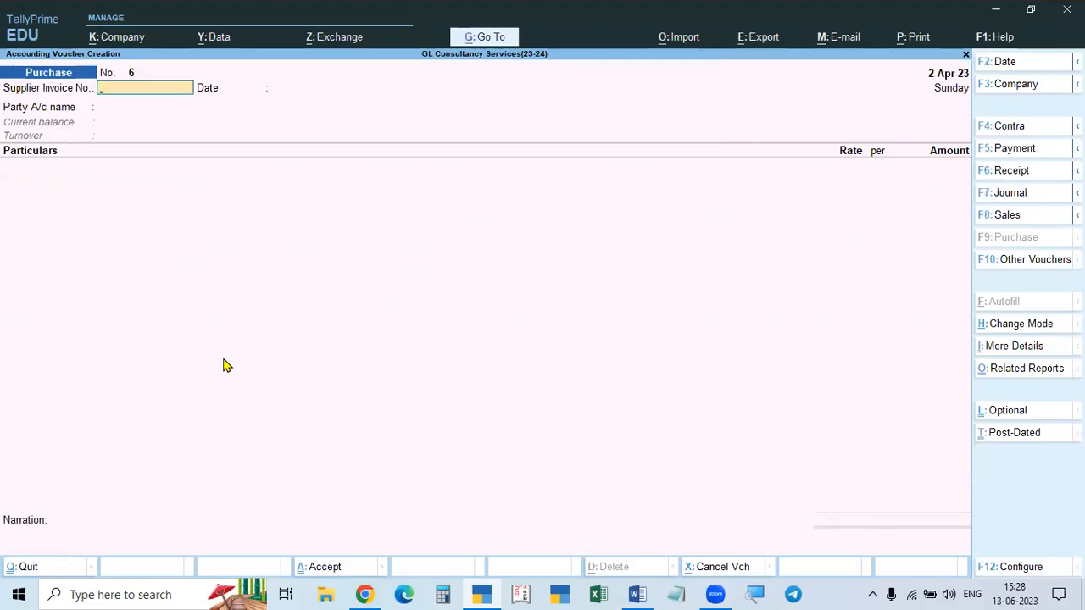
pyautogui.press('F8')
pyautogui.press('F5')
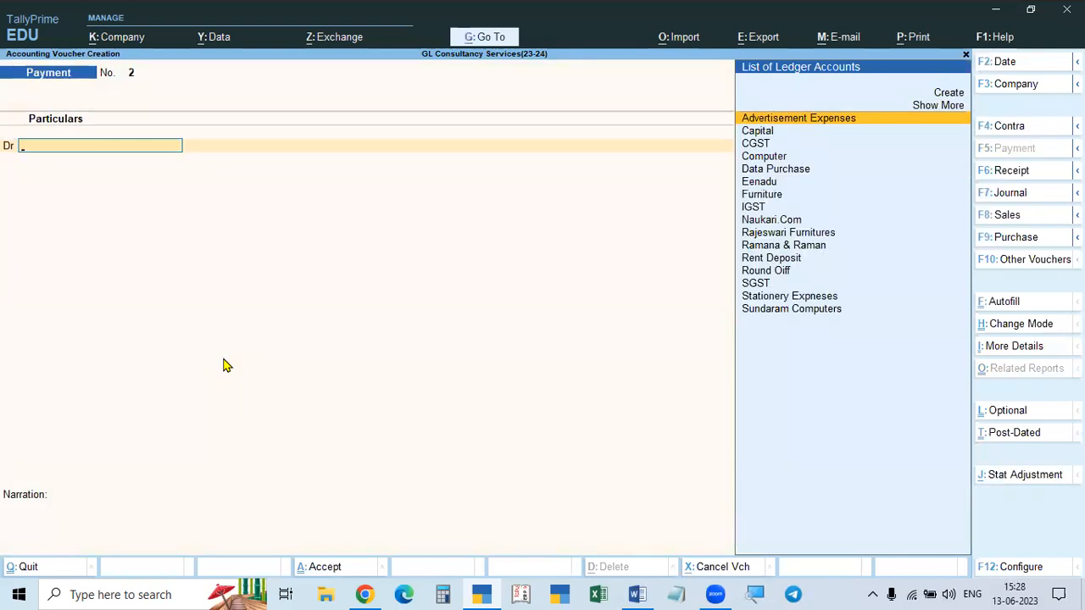
pyautogui.write('na')
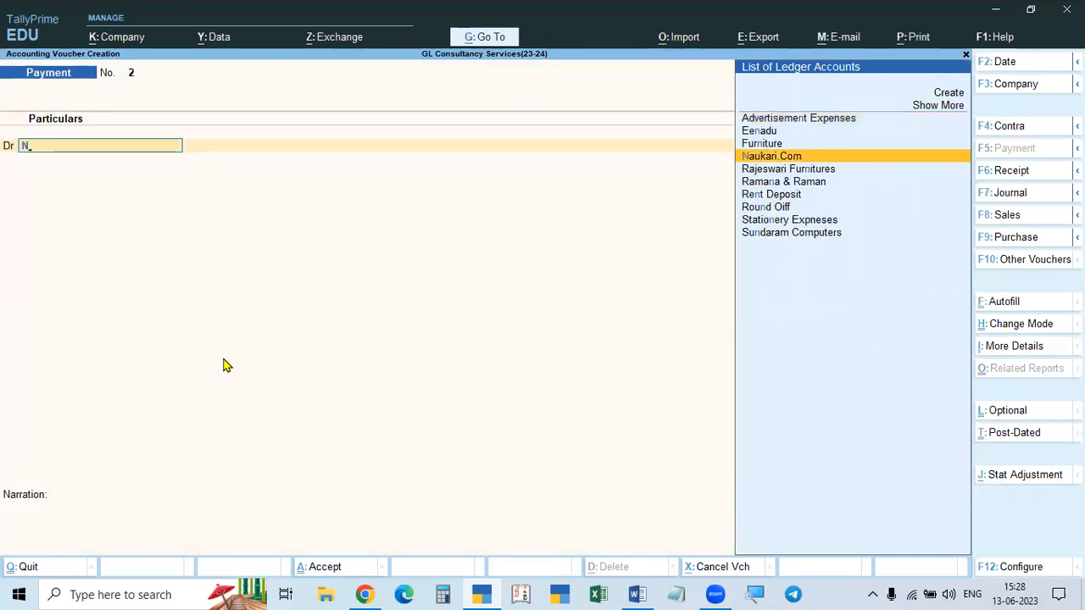
pyautogui.press('Return')
pyautogui.hotkey('alt', 'Tab')
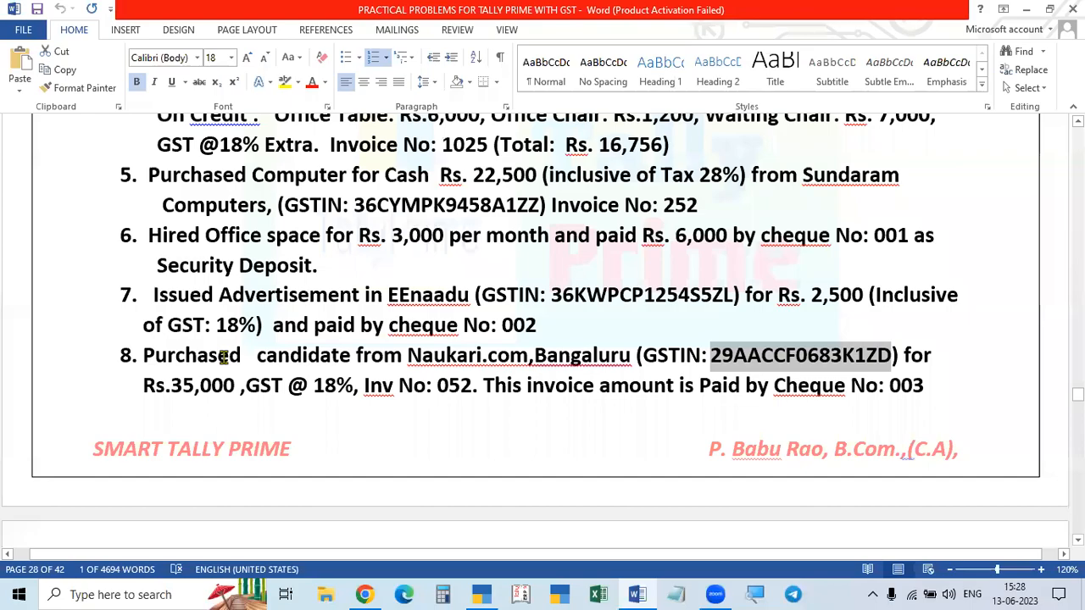
pyautogui.hotkey('alt', 'Tab')
pyautogui.write('35,000')
pyautogui.press('Return')
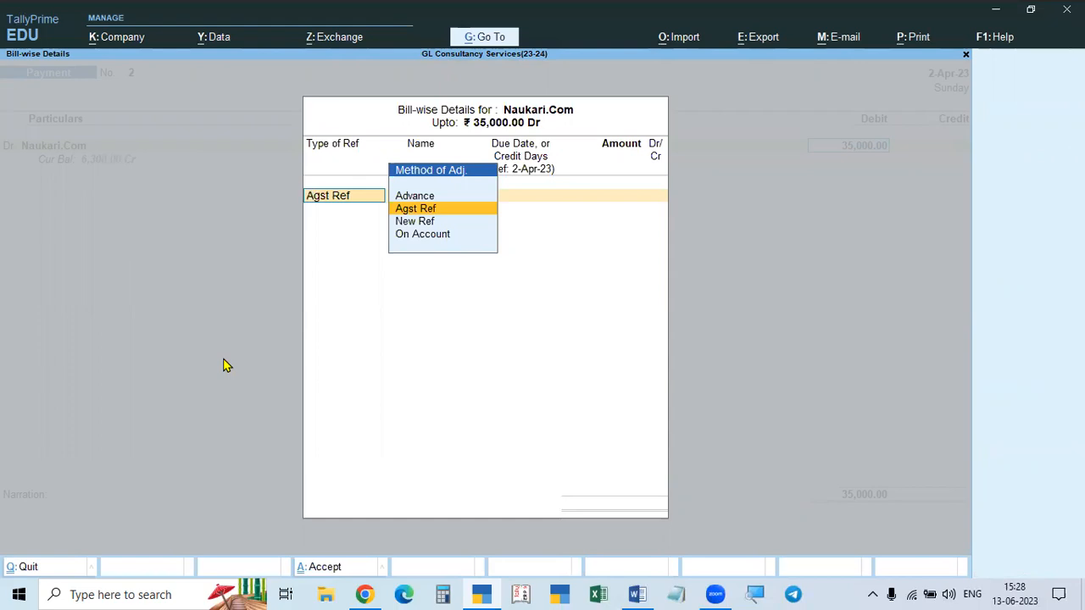
# Step: Allocate the full 35,000.00 Dr payment as Agst Ref to Naukari.Com's pending bill 052
pyautogui.press('Return')
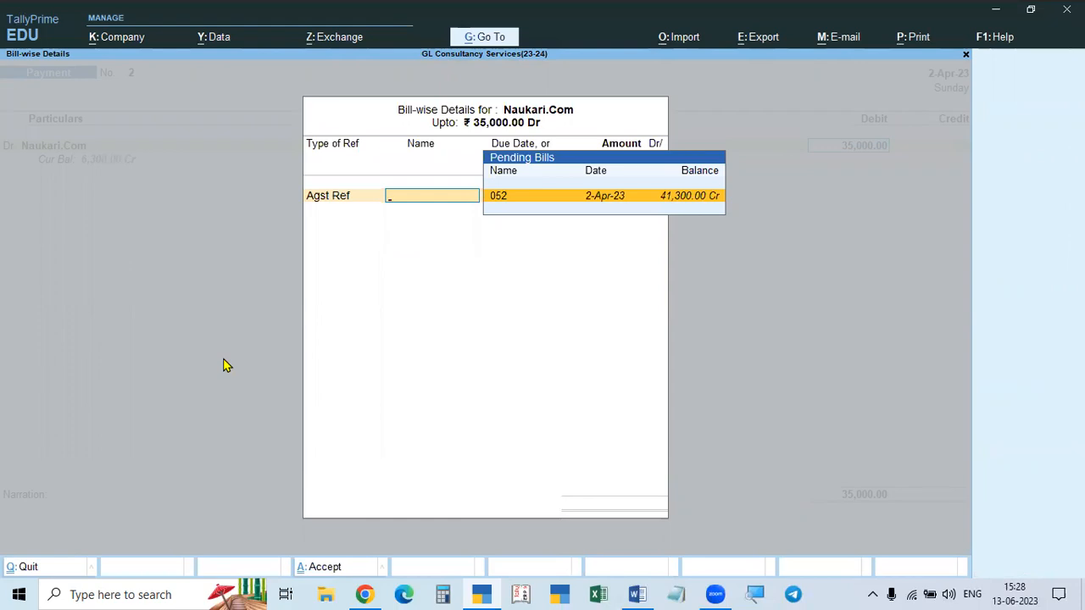
pyautogui.press('Return')
pyautogui.press('Return')
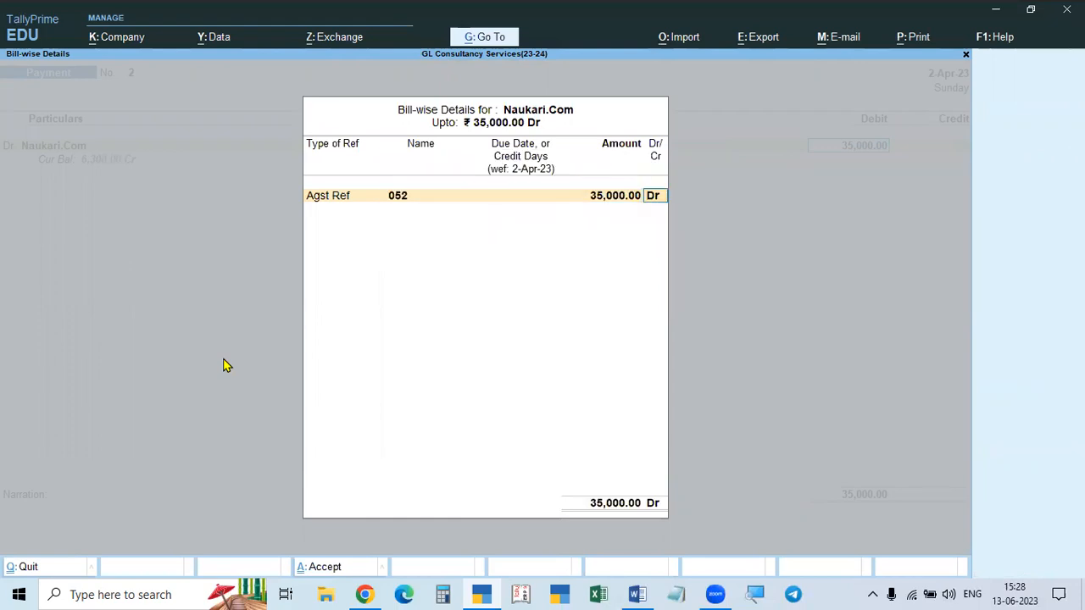
pyautogui.press('Return')
pyautogui.press('Return')
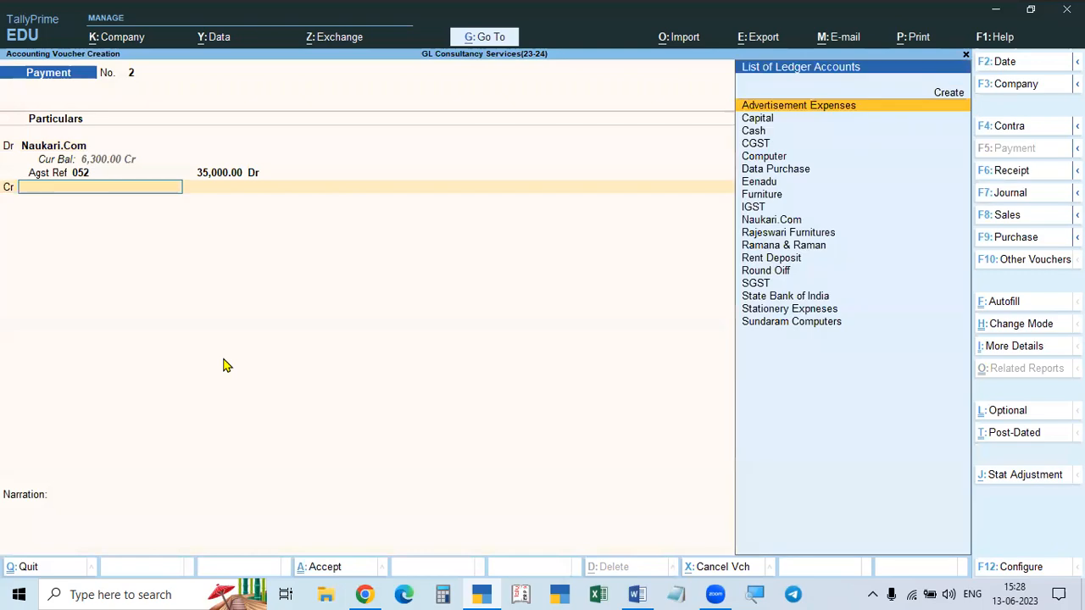
# Step: Credit State Bank of India with 35,000.00 in the payment voucher and keep Cheque as the bank transaction type
pyautogui.hotkey('alt', 'Tab')
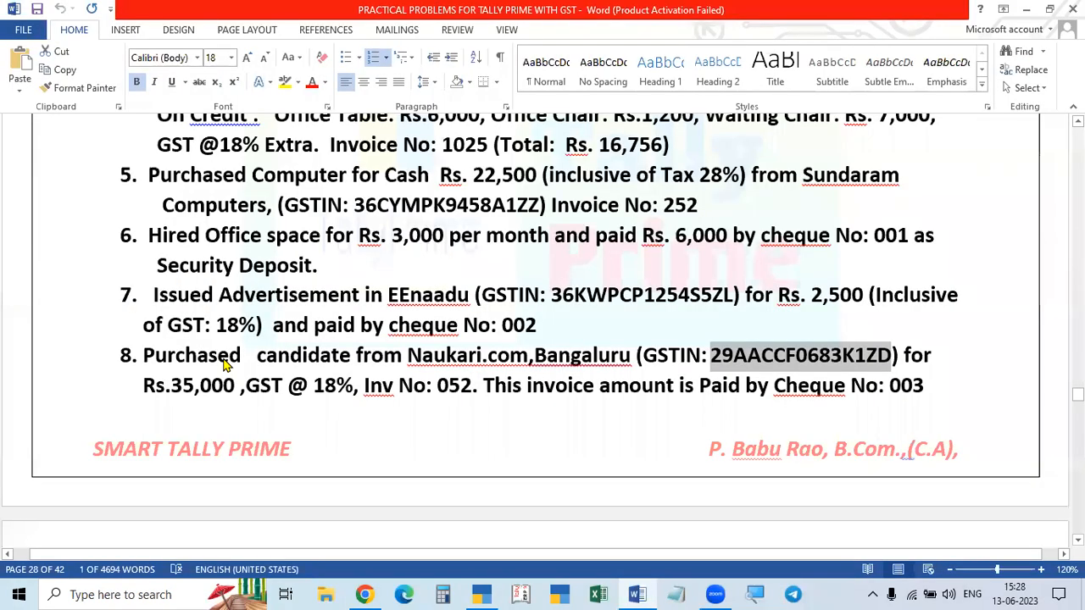
pyautogui.hotkey('alt', 'Tab')
pyautogui.hotkey('alt', 'Tab')
pyautogui.hotkey('alt', 'Tab')
pyautogui.write('State')
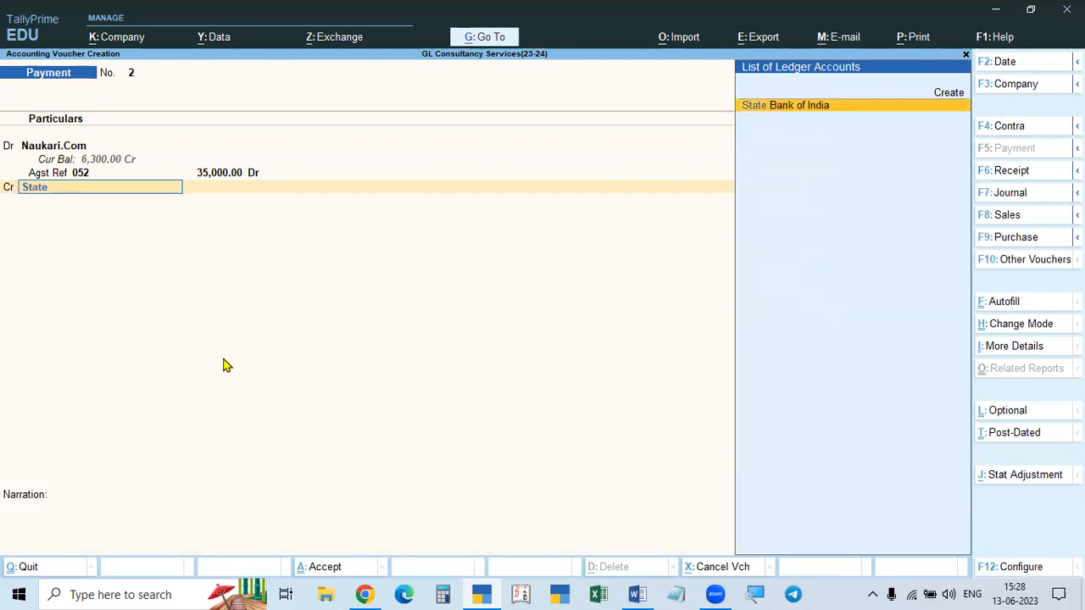
pyautogui.press('Return')
pyautogui.press('Return')
pyautogui.press('Return')
pyautogui.press('Return')
# Step: Enter instrument number 003 from transaction 8, keep the date 2-Apr-23, and save the payment voucher without a narration
pyautogui.hotkey('alt', 'Tab')
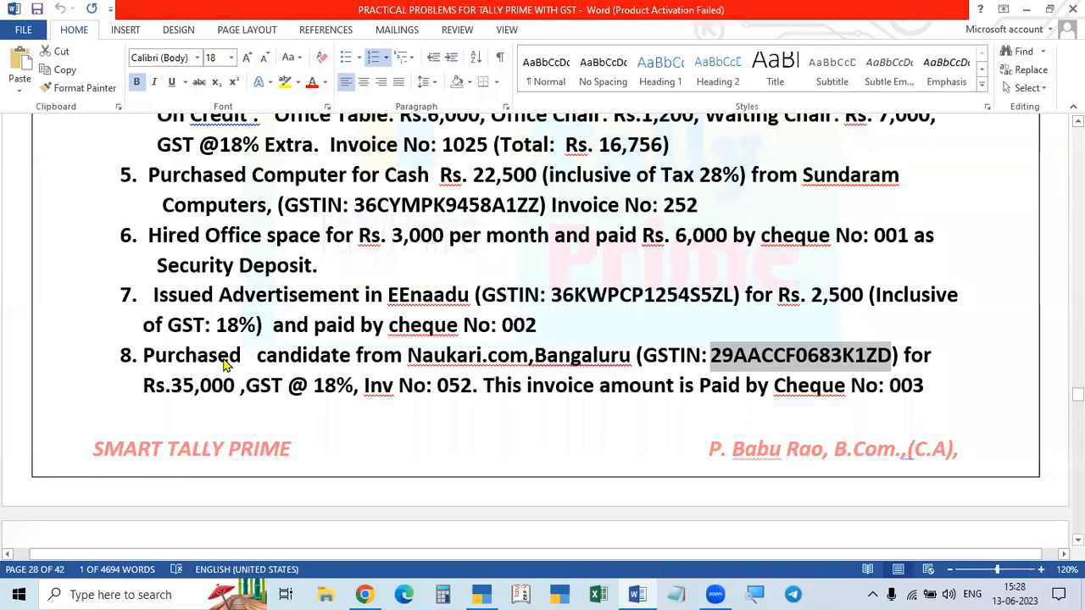
pyautogui.hotkey('alt', 'Tab')
pyautogui.write('003')
pyautogui.press('Return')
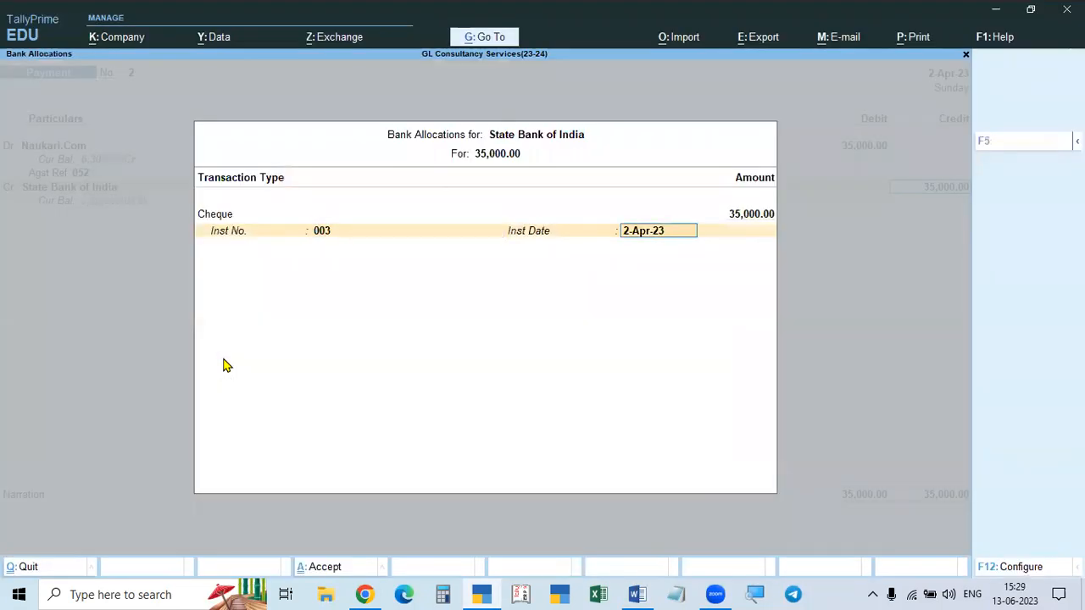
pyautogui.press('Return')
pyautogui.press('Return')
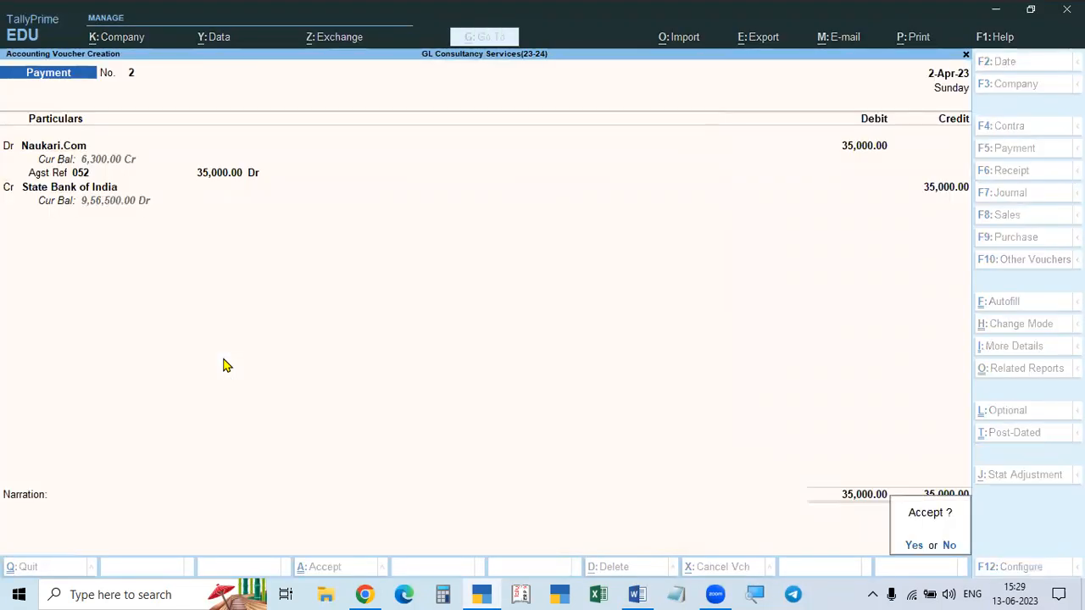
pyautogui.press('Return')
# Step: Review the saved Naukari.Com payment and purchase vouchers, including the purchase's party details, without altering them
pyautogui.press('pageup')
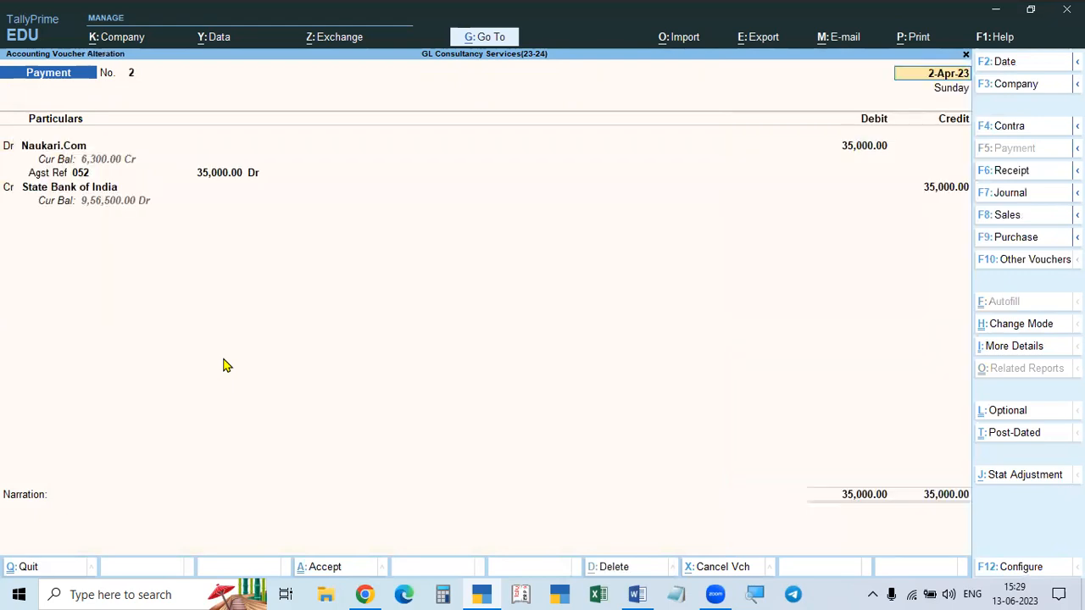
pyautogui.press('pageup')
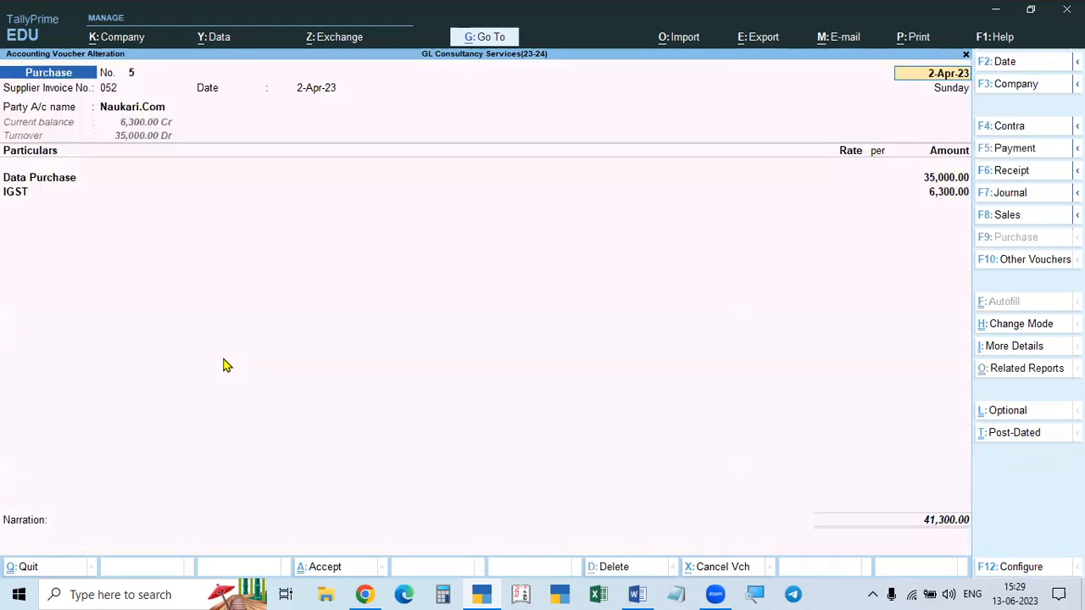
pyautogui.press('Return')
pyautogui.press('Return')
pyautogui.press('Return')
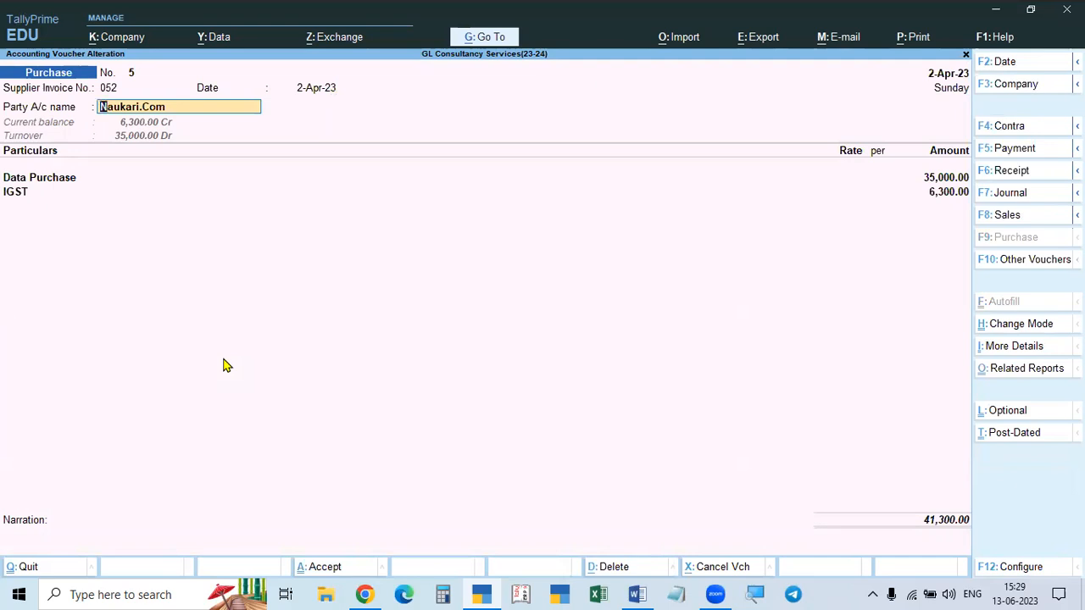
pyautogui.press('Return')
pyautogui.press('Escape')
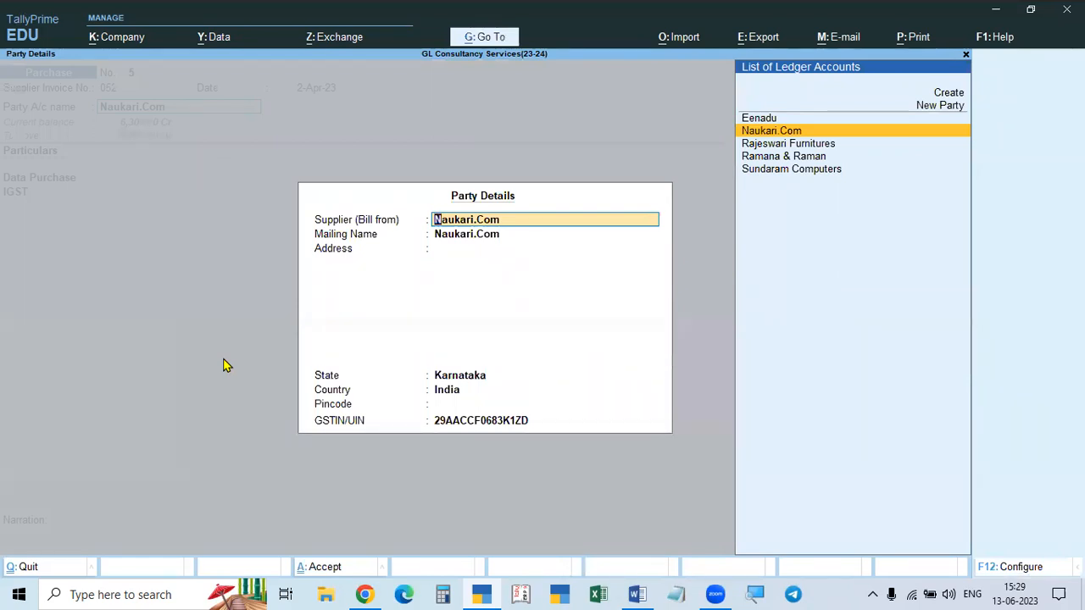
pyautogui.press('Escape')
pyautogui.press('Escape')
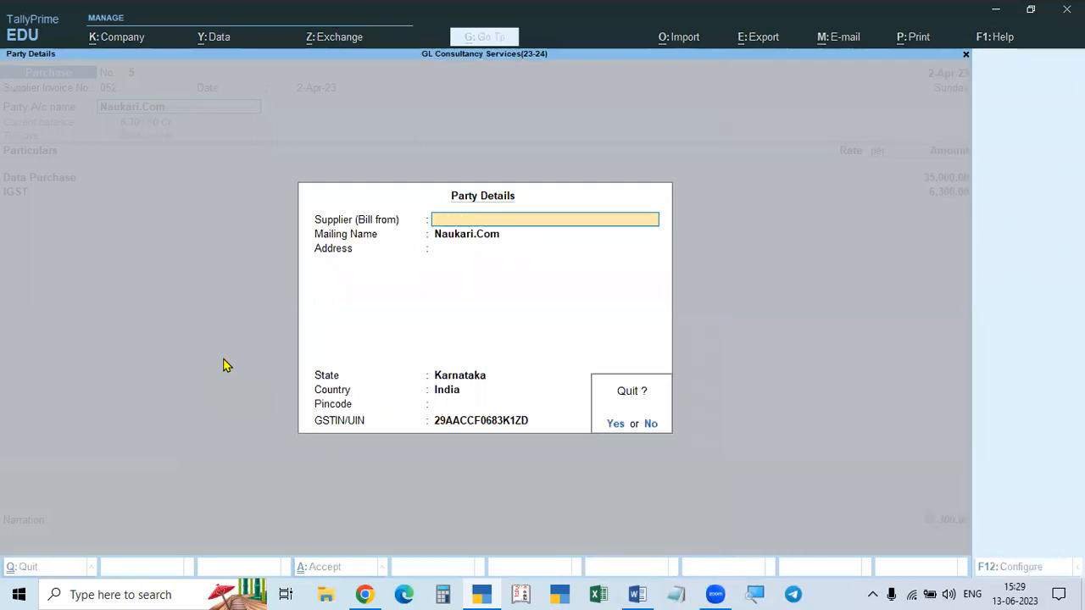
pyautogui.press('y')
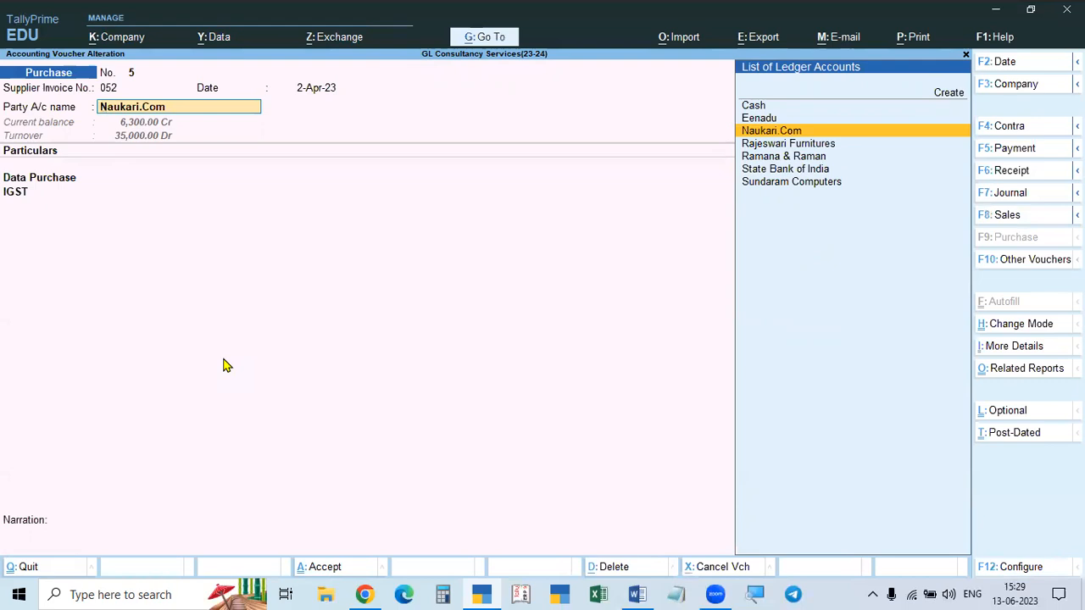
# Step: Quit the purchase voucher and voucher entry to return to the Gateway of Tally
pyautogui.press('Escape')
pyautogui.press('Escape')
pyautogui.press('Return')
pyautogui.press('Escape')
pyautogui.press('Return')
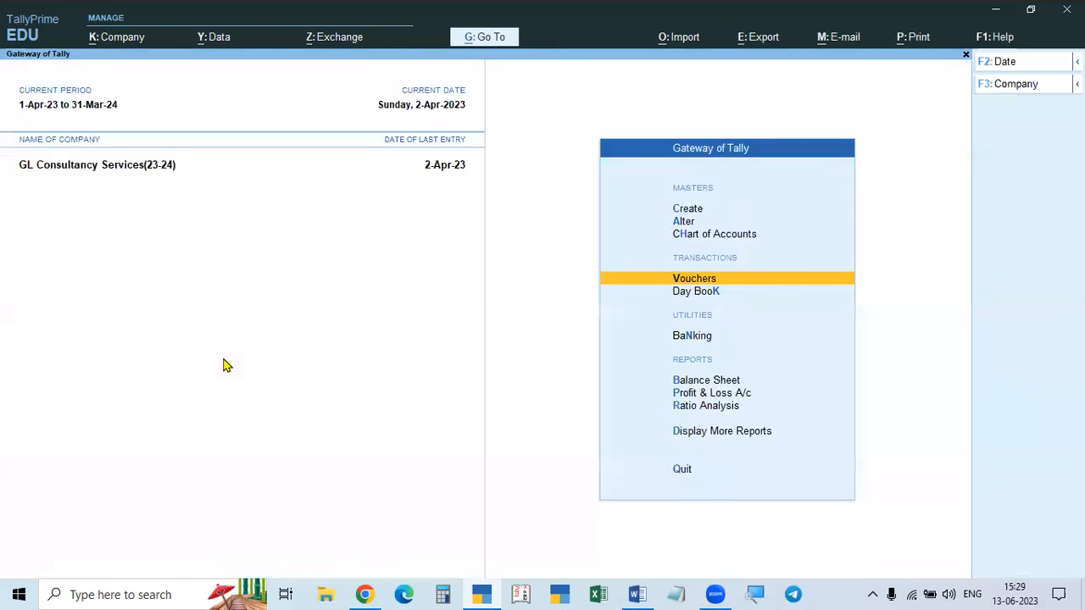
# Step: Examine transaction 8 and its TDS note in the Word problem document, highlighting the Rs.30,000 bill amount threshold
pyautogui.hotkey('alt', 'Tab')
pyautogui.scroll(-2, 188, 356)
pyautogui.scroll(-1, 346, 387)
pyautogui.scroll(1, 344, 373)
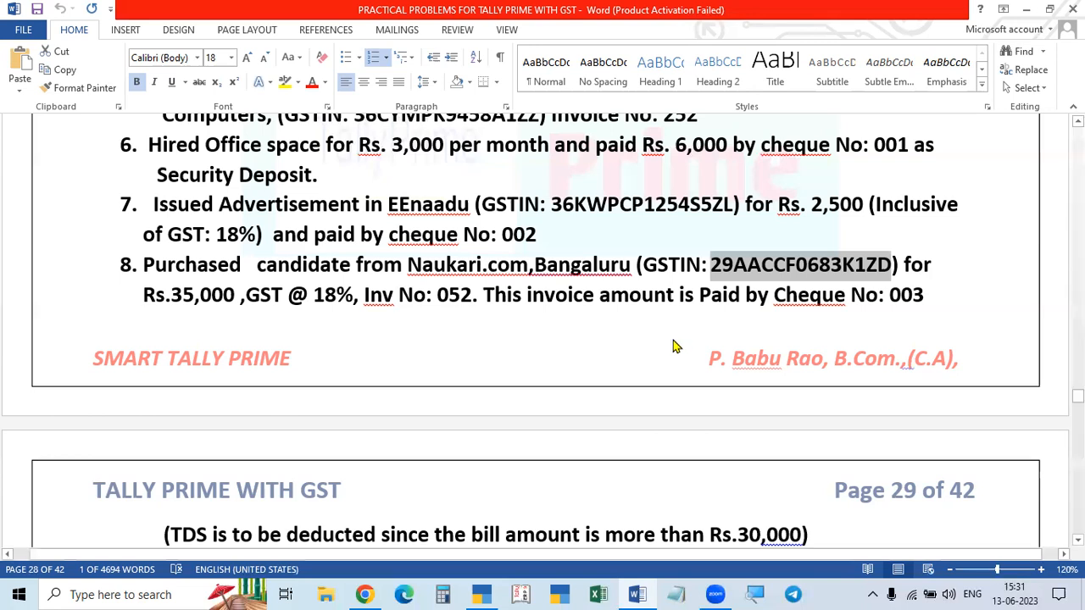
pyautogui.scroll(-2, 310, 336)
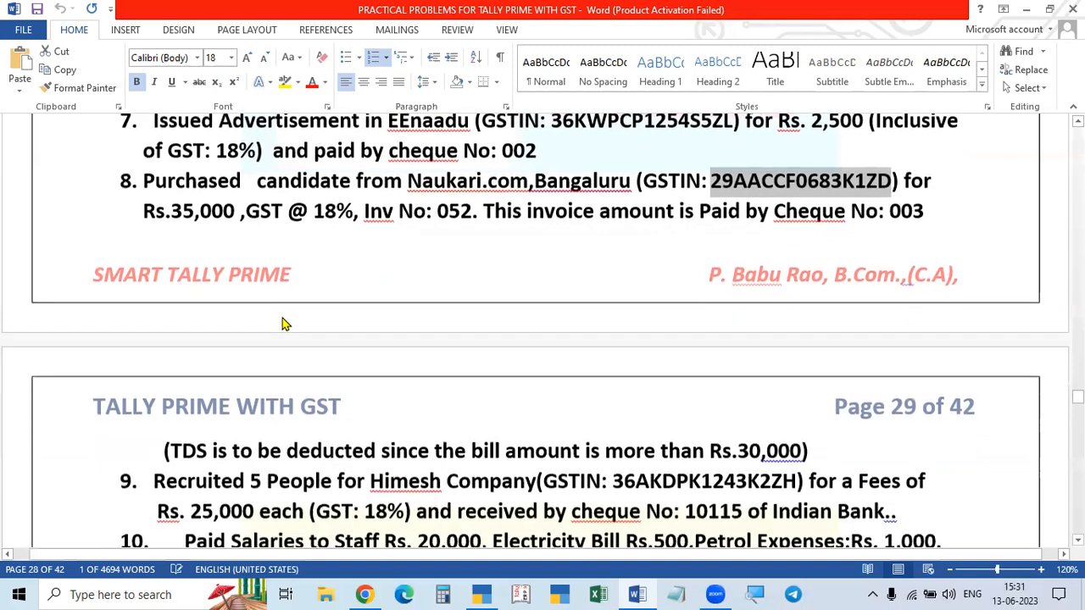
pyautogui.scroll(-1, 280, 317)
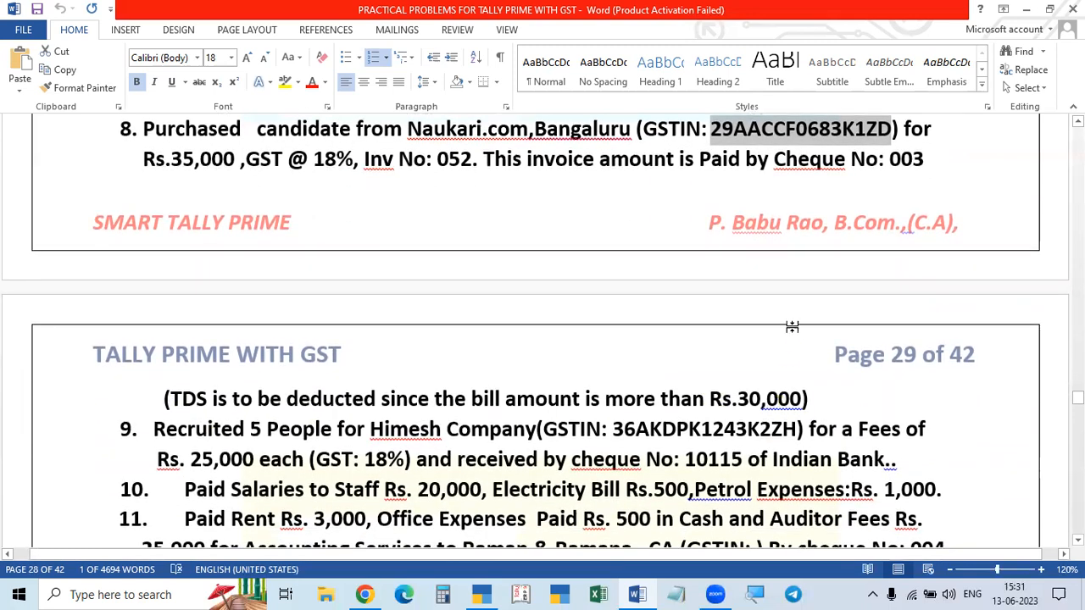
pyautogui.scroll(4, 784, 373)
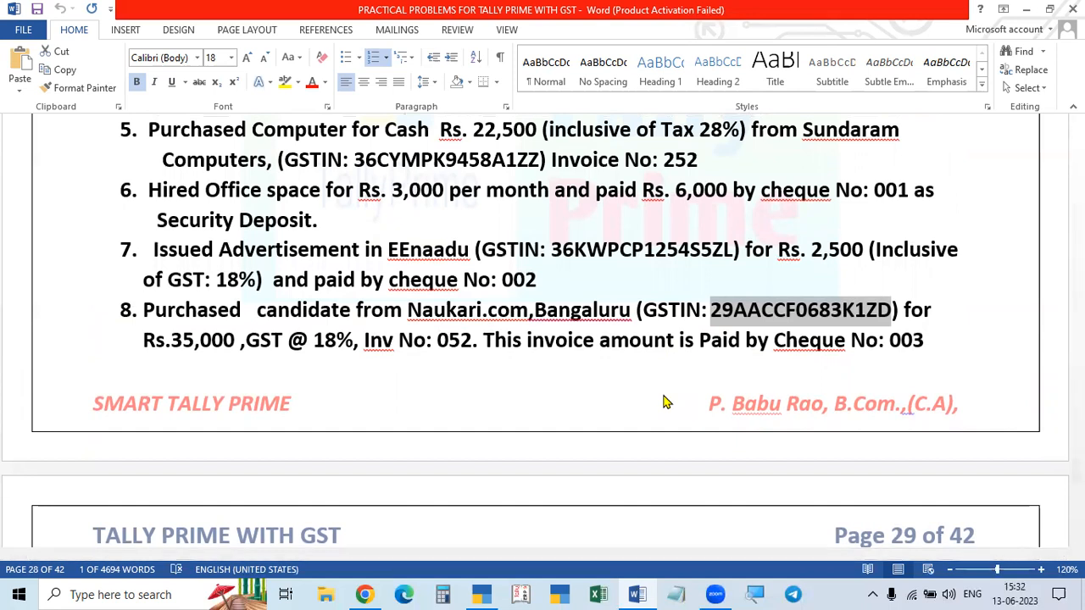
pyautogui.scroll(-3, 679, 404)
pyautogui.moveTo(738, 447); pyautogui.dragTo(805, 446)
# Step: Examine the GSTIN of EEnaadu in transaction 7, highlighting the whole number, its PAN portion, and the PAN's fourth character
pyautogui.scroll(3, 540, 405)
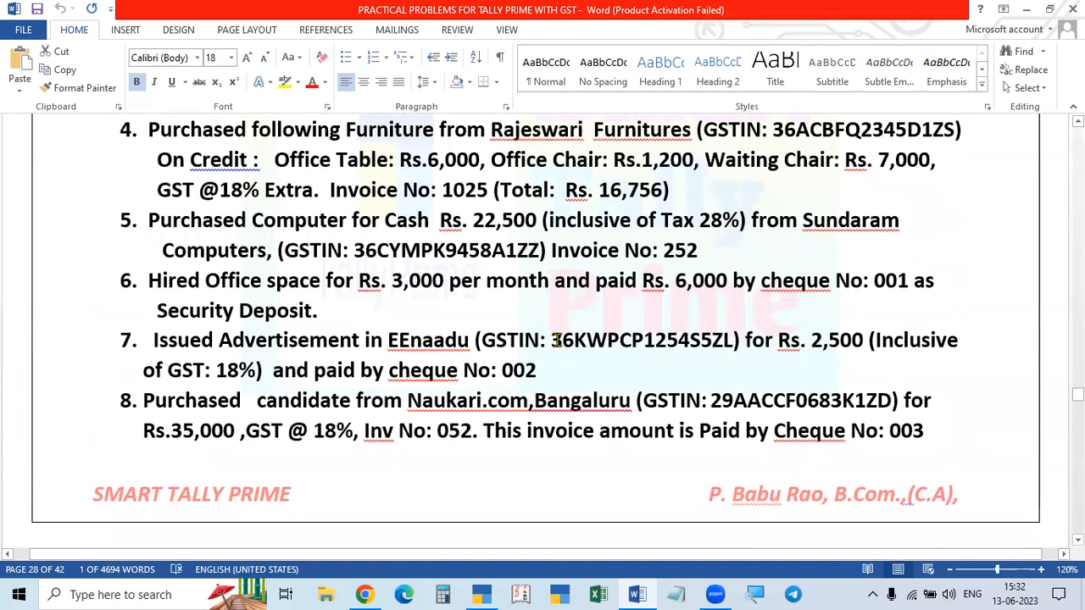
pyautogui.scroll(3, 640, 345)
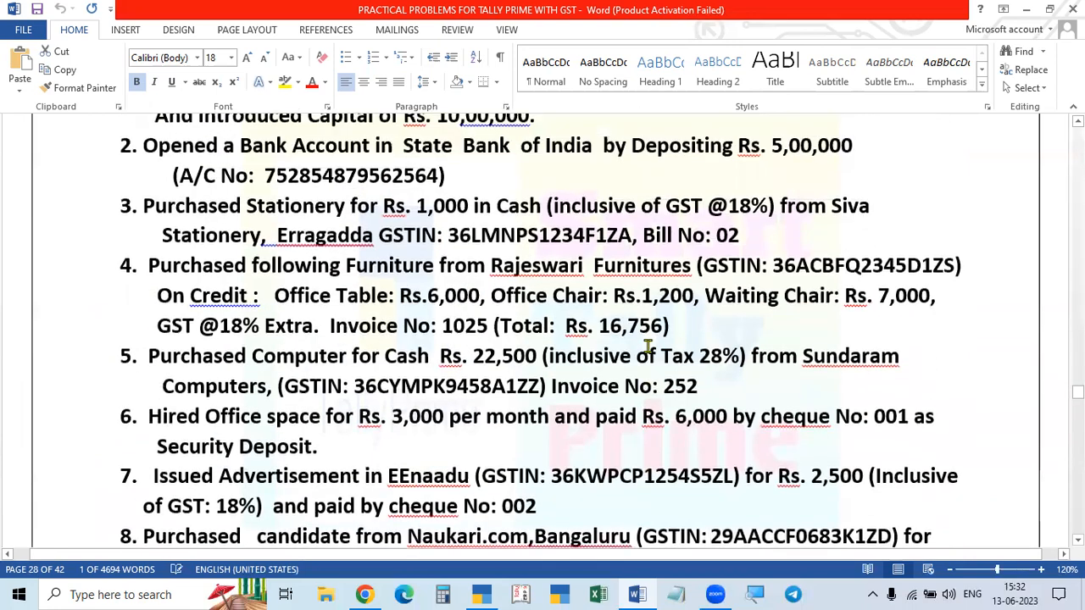
pyautogui.scroll(2, 646, 346)
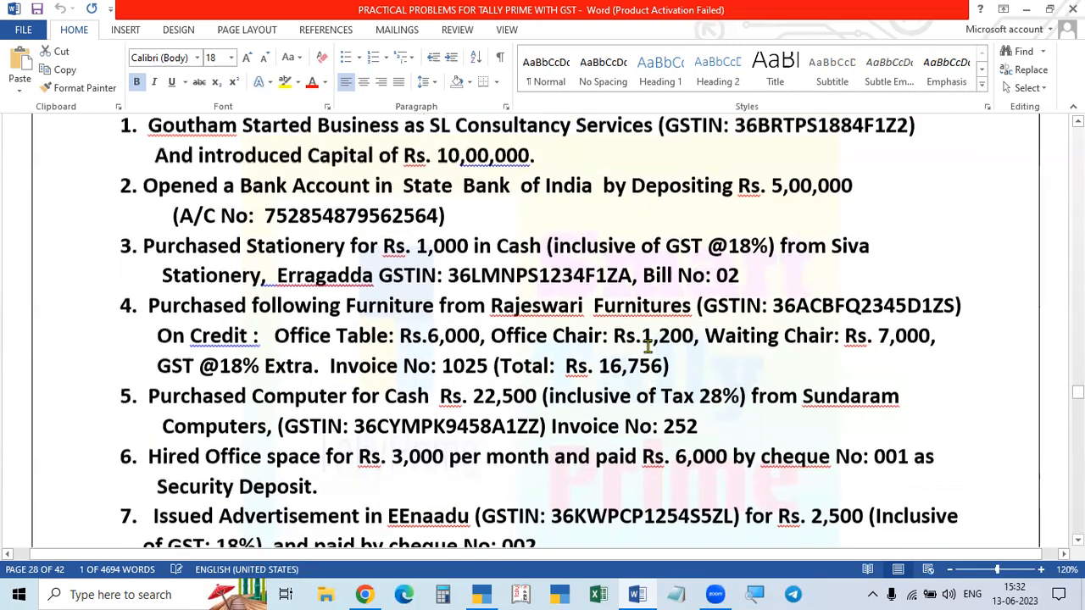
pyautogui.scroll(-5, 646, 346)
pyautogui.moveTo(551, 295); pyautogui.dragTo(734, 297)
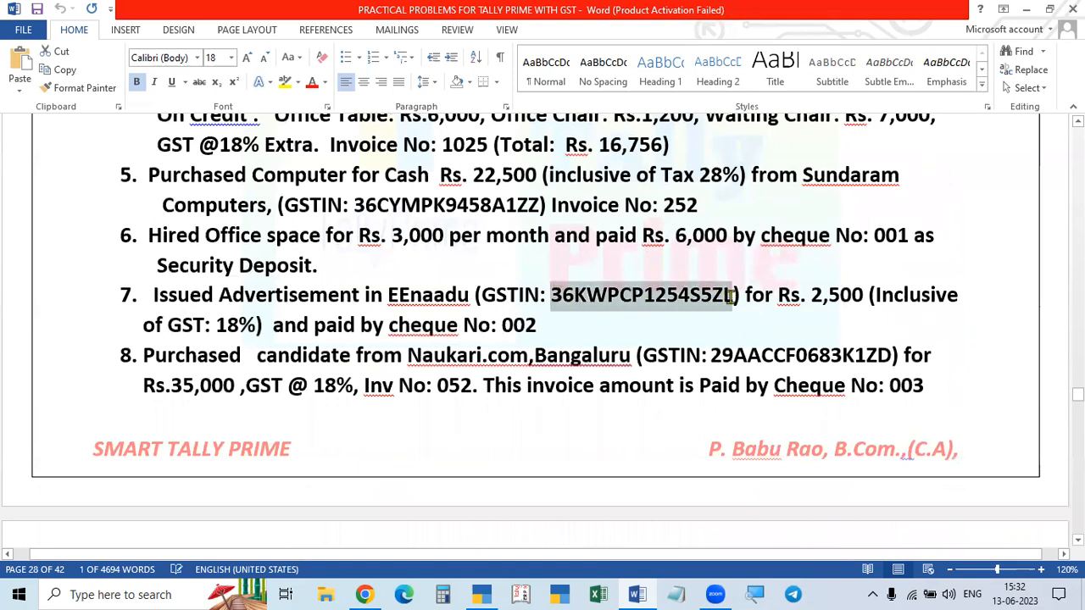
pyautogui.click(576, 297)
pyautogui.moveTo(576, 297); pyautogui.dragTo(684, 306)
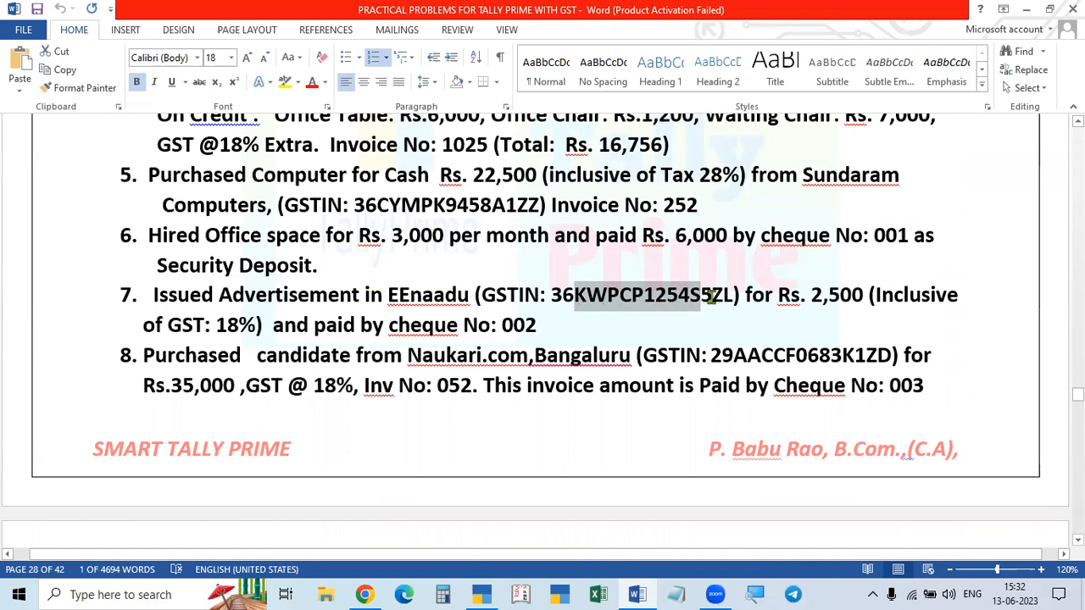
pyautogui.click(629, 297)
pyautogui.moveTo(628, 297); pyautogui.dragTo(619, 296)
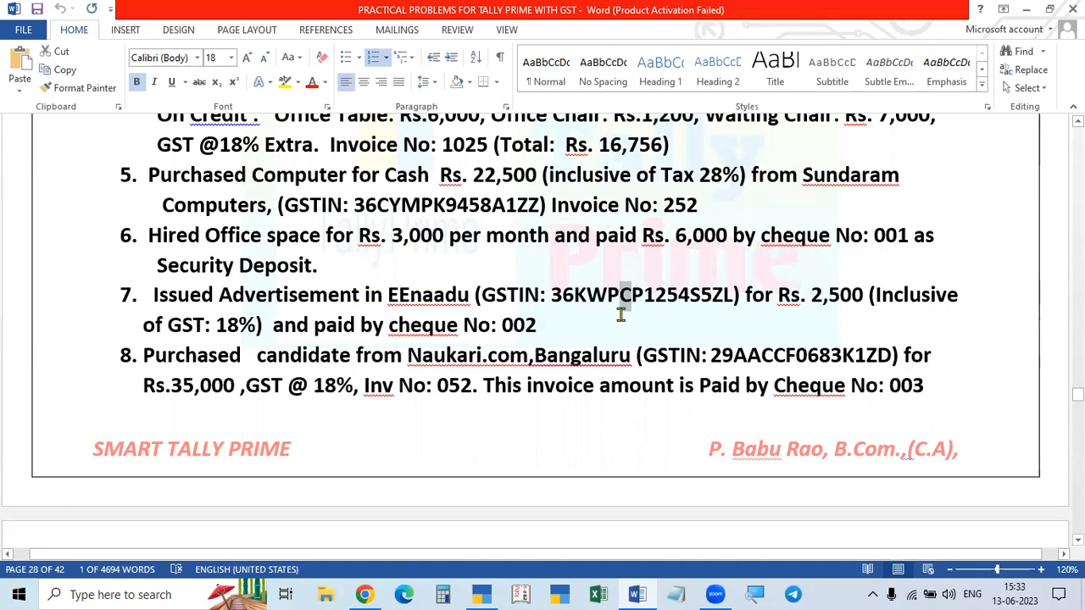
pyautogui.scroll(10, 627, 320)
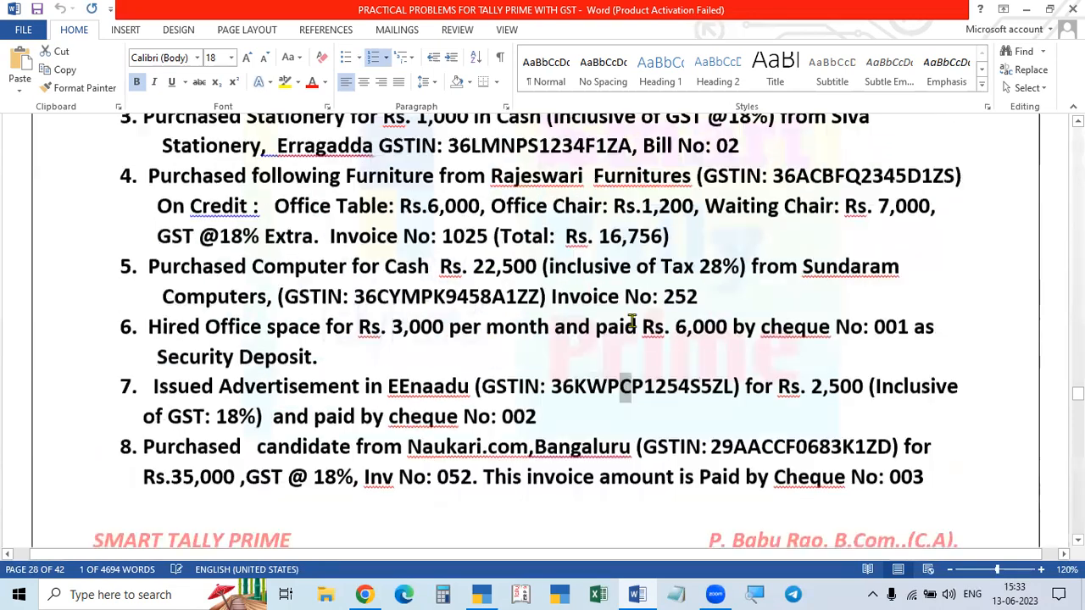
# Step: Examine the GSTINs of SL Consultancy Services in transaction 1 and Rajeswari Furnitures in transaction 4, highlighting the fourth character of each PAN portion
pyautogui.scroll(-3, 593, 319)
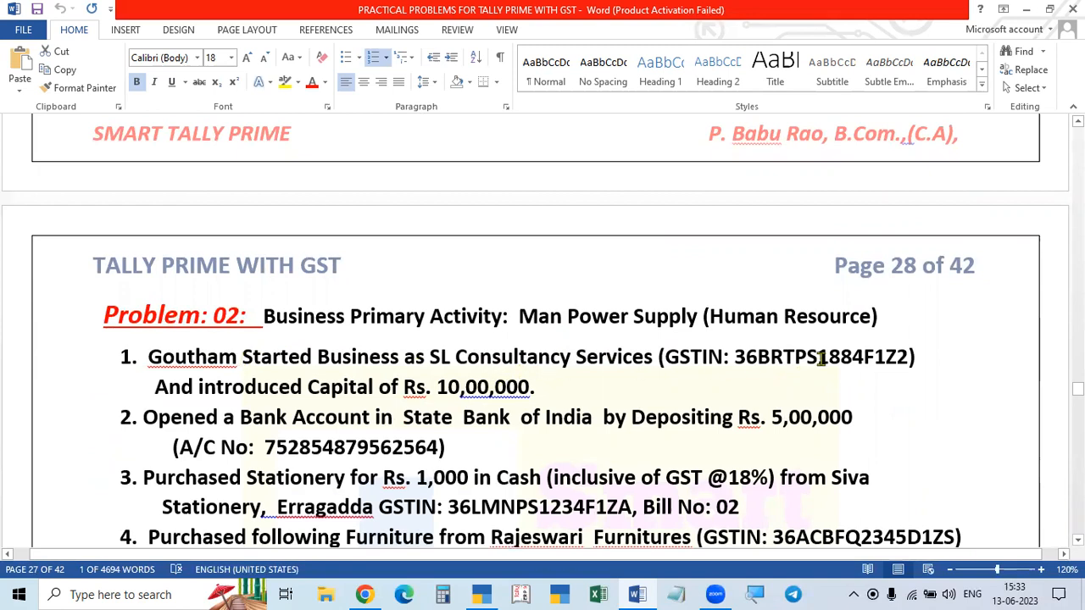
pyautogui.moveTo(809, 358); pyautogui.dragTo(799, 357)
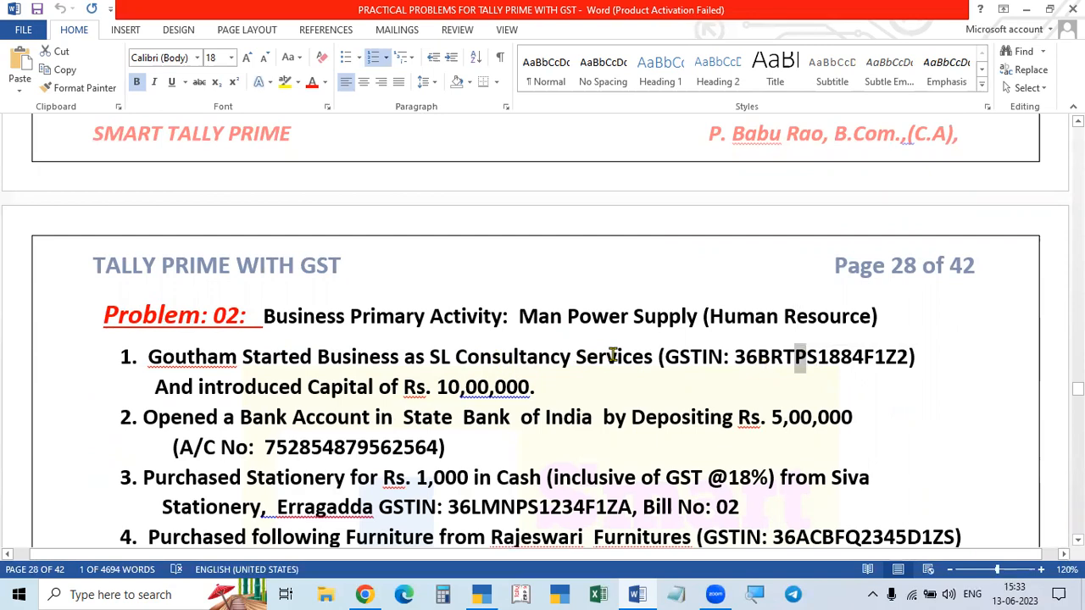
pyautogui.scroll(-2, 612, 354)
pyautogui.scroll(-2, 619, 350)
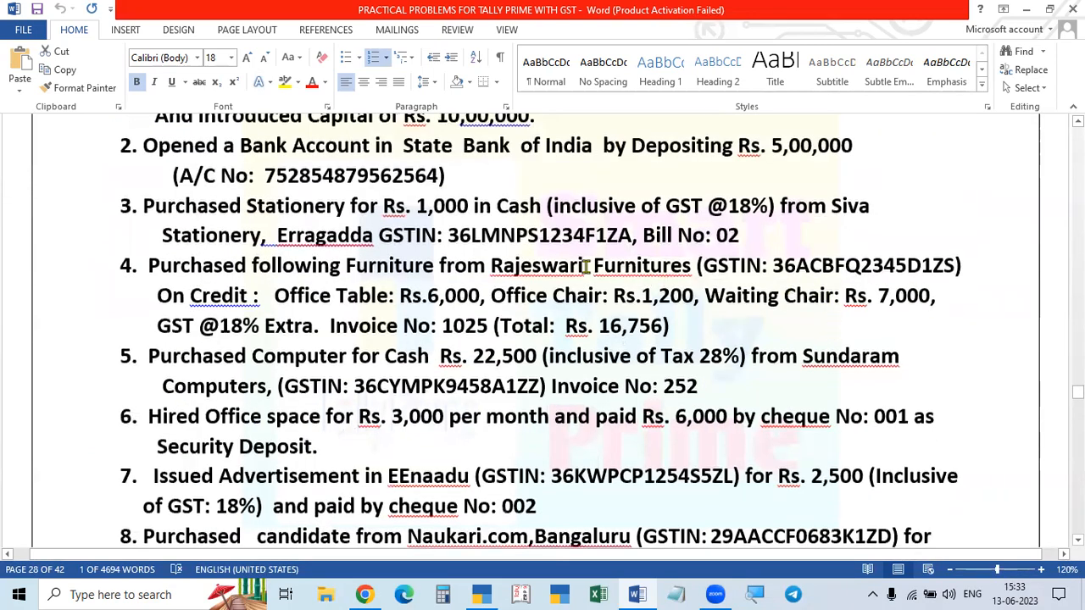
pyautogui.moveTo(847, 266); pyautogui.dragTo(835, 268)
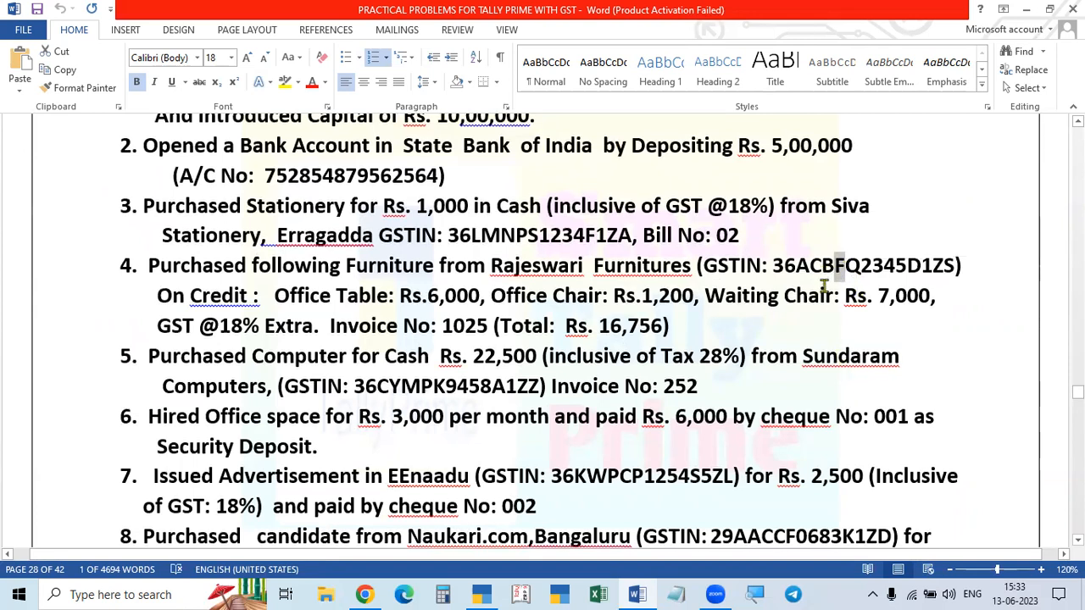
# Step: Examine Naukari.com's GSTIN in transaction 8, locating the fourth character of its PAN portion
pyautogui.scroll(-3, 820, 310)
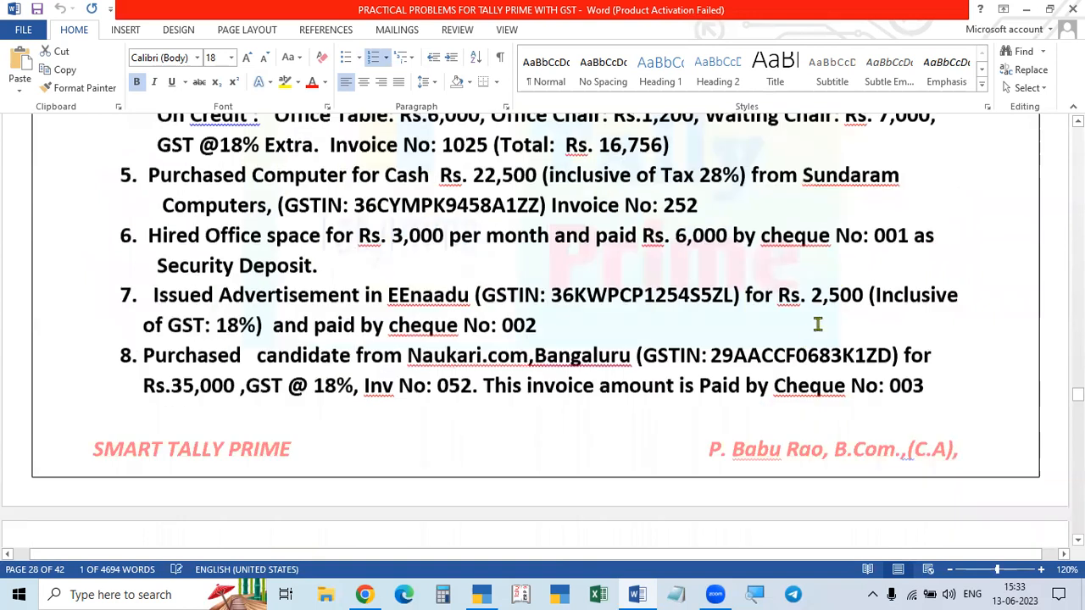
pyautogui.click(784, 354)
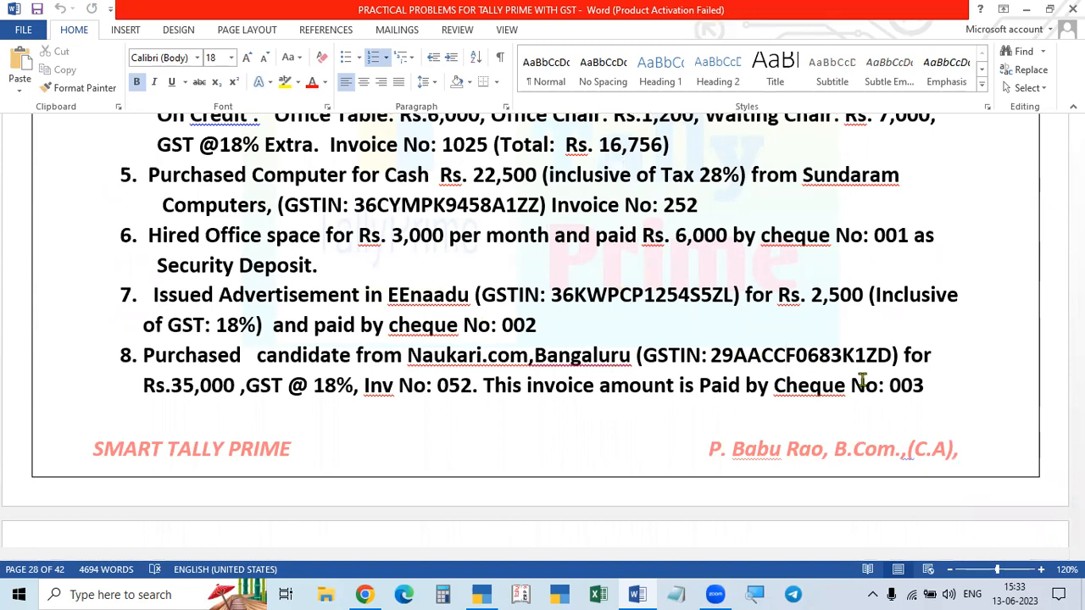
pyautogui.scroll(-4, 865, 390)
pyautogui.scroll(3, 866, 399)
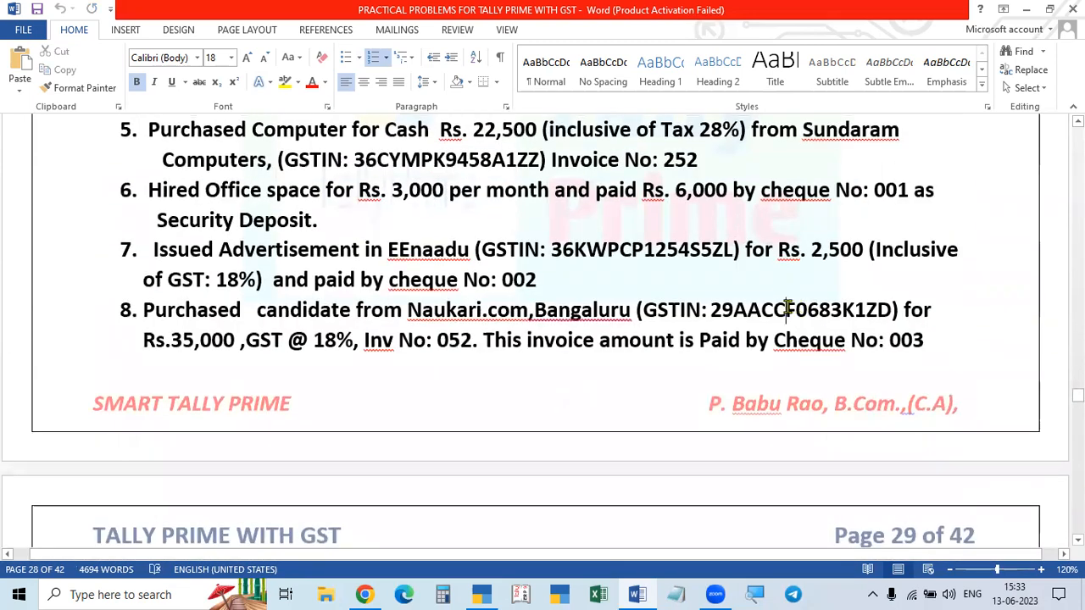
# Step: Review transaction 8 in the Word document against the Naukari.Com payment and purchase vouchers in TallyPrime, closing with the purchase voucher accepted unchanged
pyautogui.scroll(1, 788, 307)
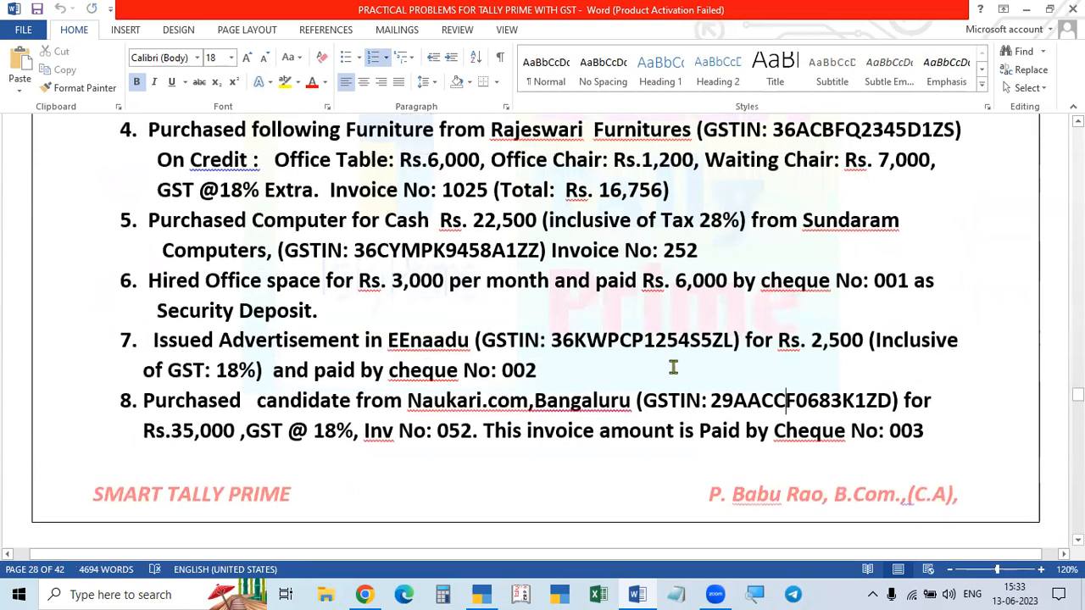
pyautogui.scroll(-1, 783, 413)
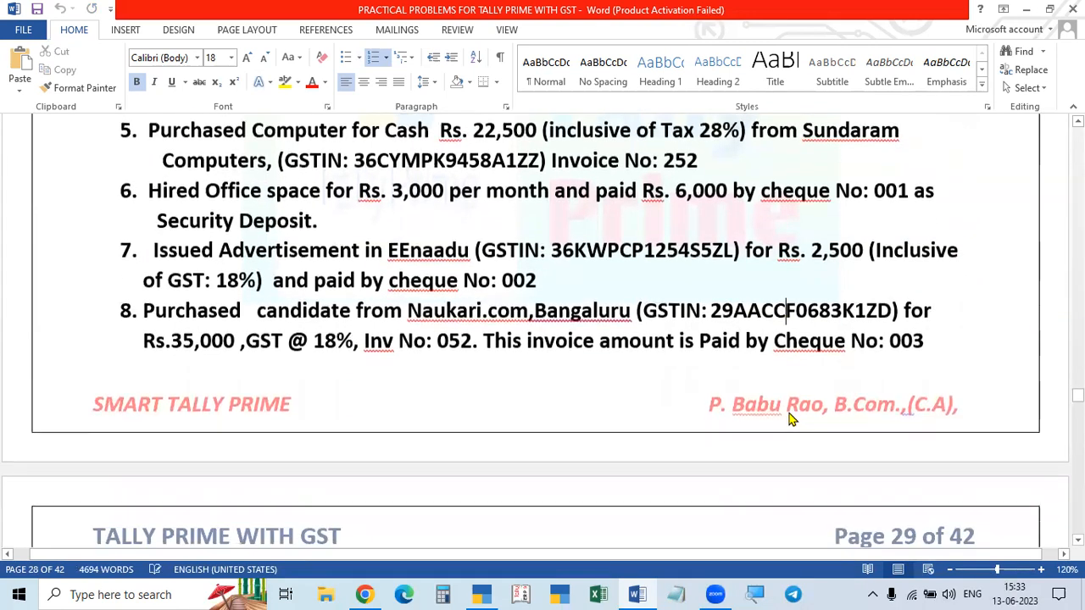
pyautogui.scroll(-1, 789, 417)
pyautogui.scroll(1, 789, 418)
pyautogui.scroll(-1, 789, 419)
pyautogui.scroll(-1, 720, 421)
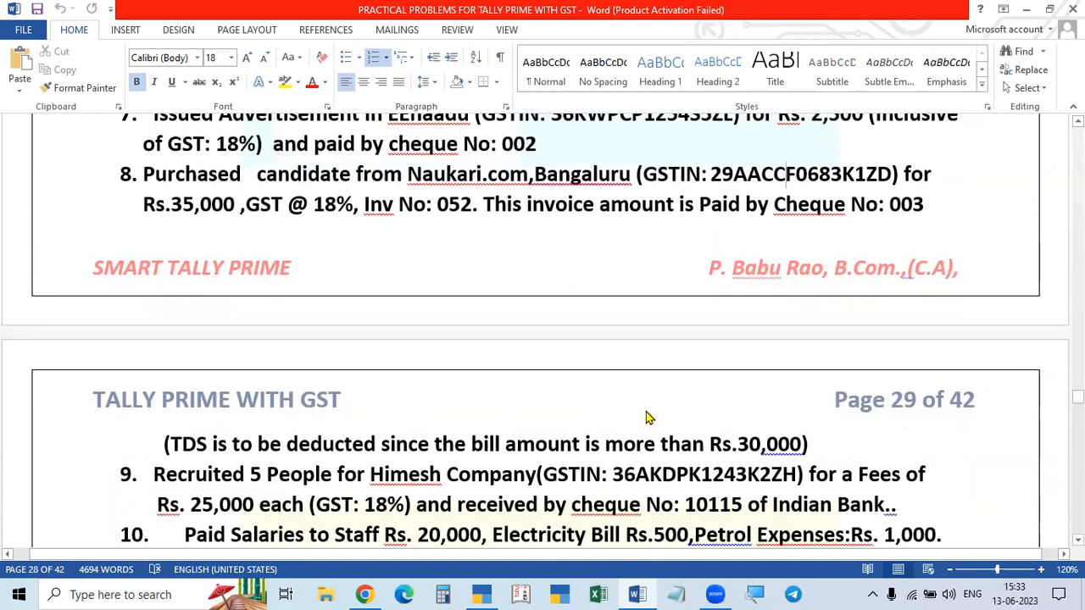
pyautogui.hotkey('alt', 'Tab')
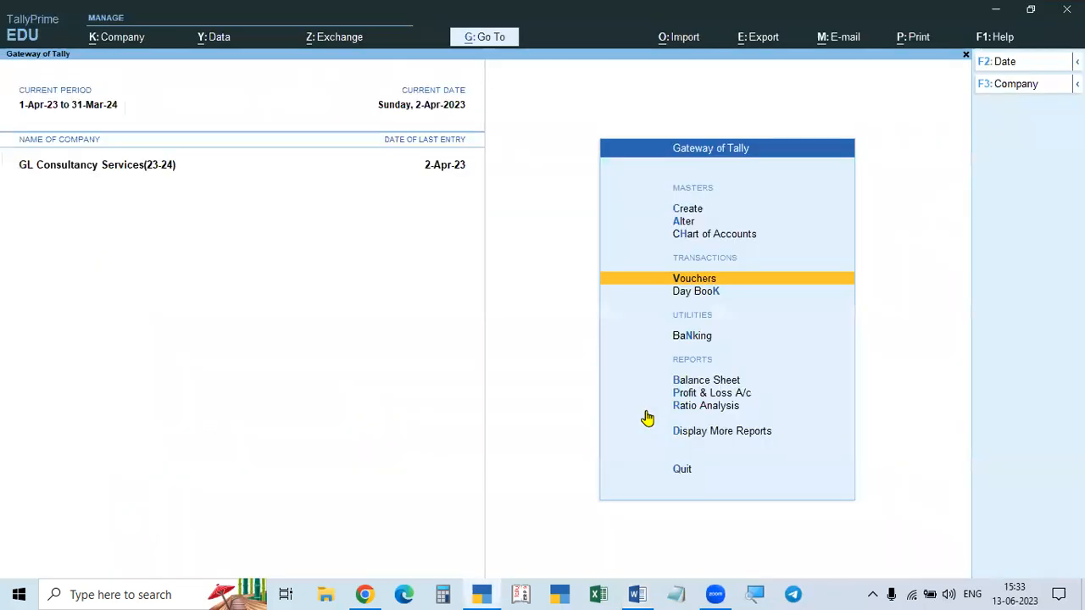
pyautogui.press('Return')
pyautogui.press('pageup')
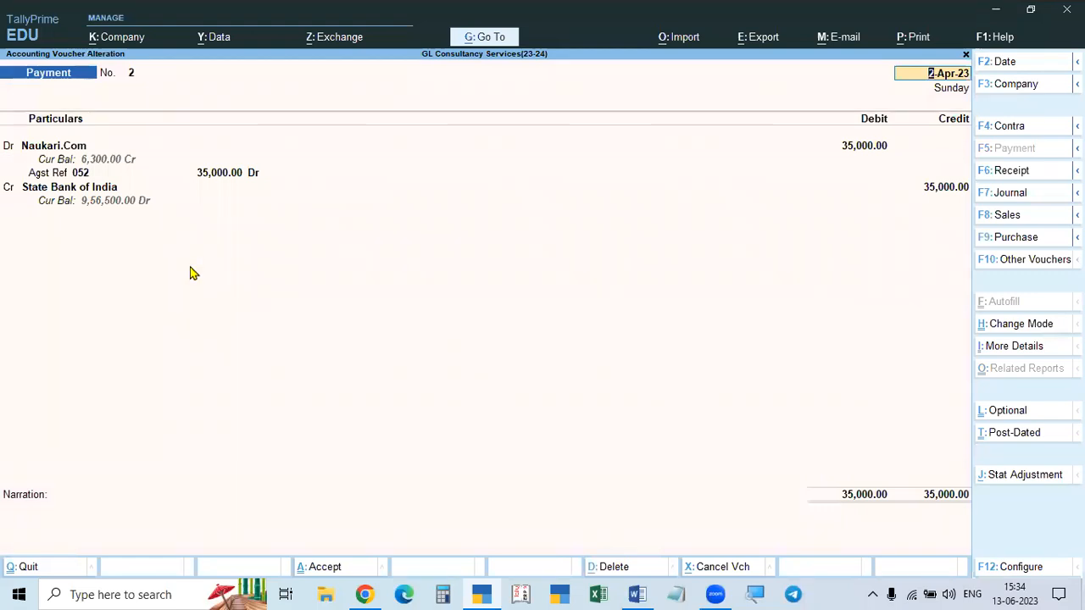
pyautogui.press('pageup')
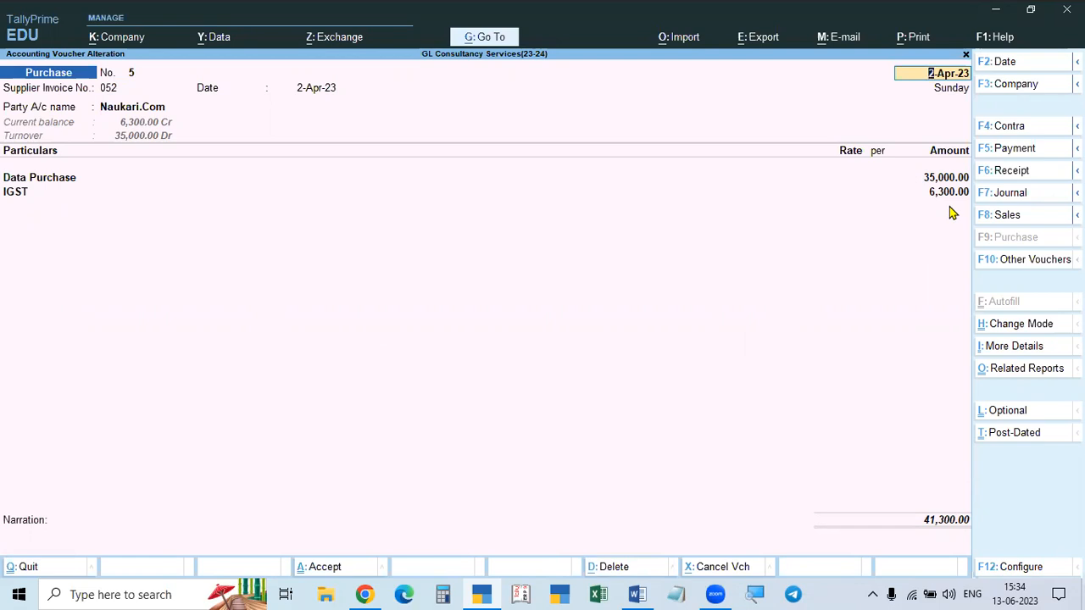
pyautogui.press('BackSpace')
pyautogui.hotkey('ctrl', 'a')
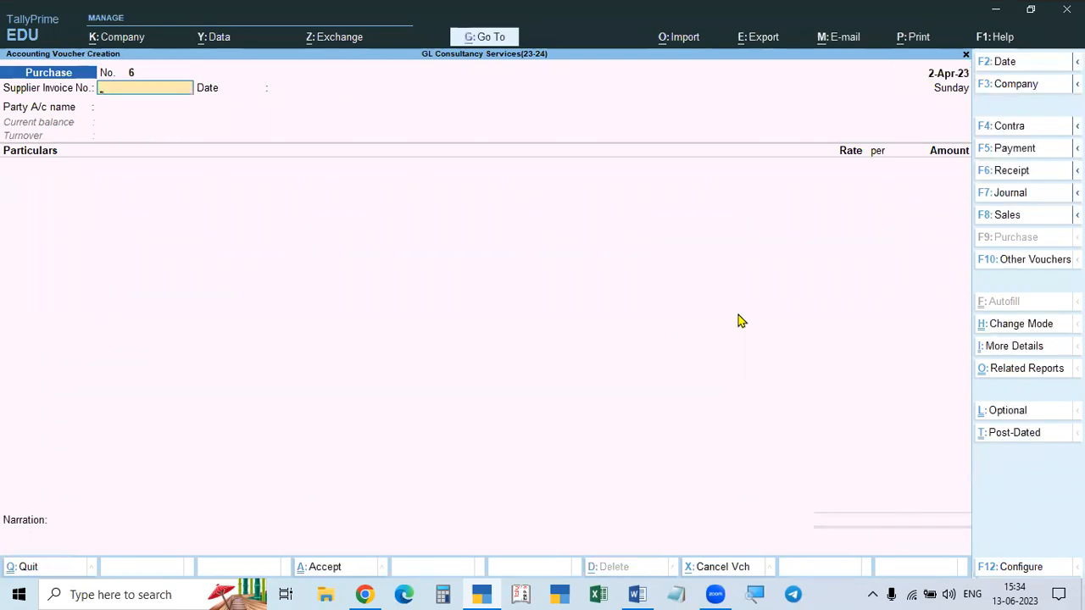
# Step: Read transaction 9 on page 29 of the Word document, covering the recruitment fees, GST rate and cheque receipt
pyautogui.hotkey('alt', 'Tab')
pyautogui.scroll(-3, 515, 367)
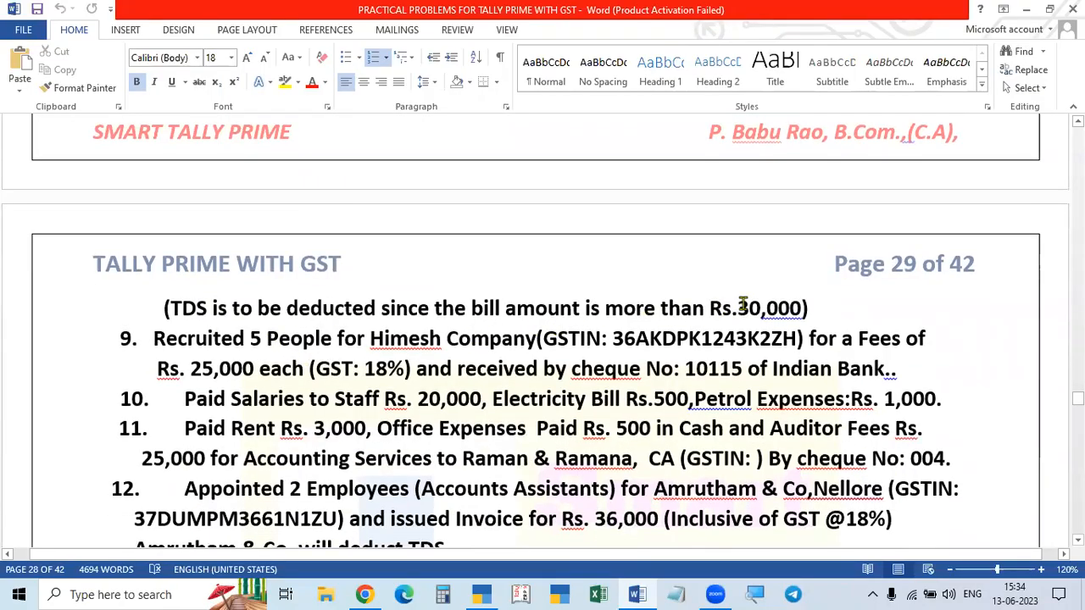
pyautogui.scroll(-1, 305, 330)
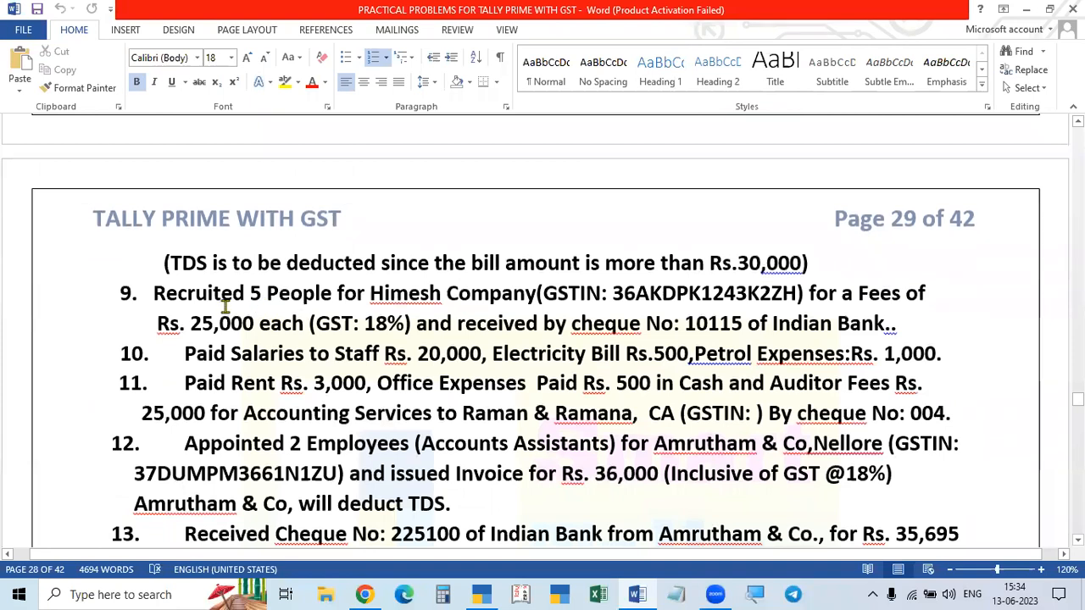
pyautogui.press('alt')
pyautogui.scroll(3, 225, 307)
pyautogui.scroll(-2, 219, 322)
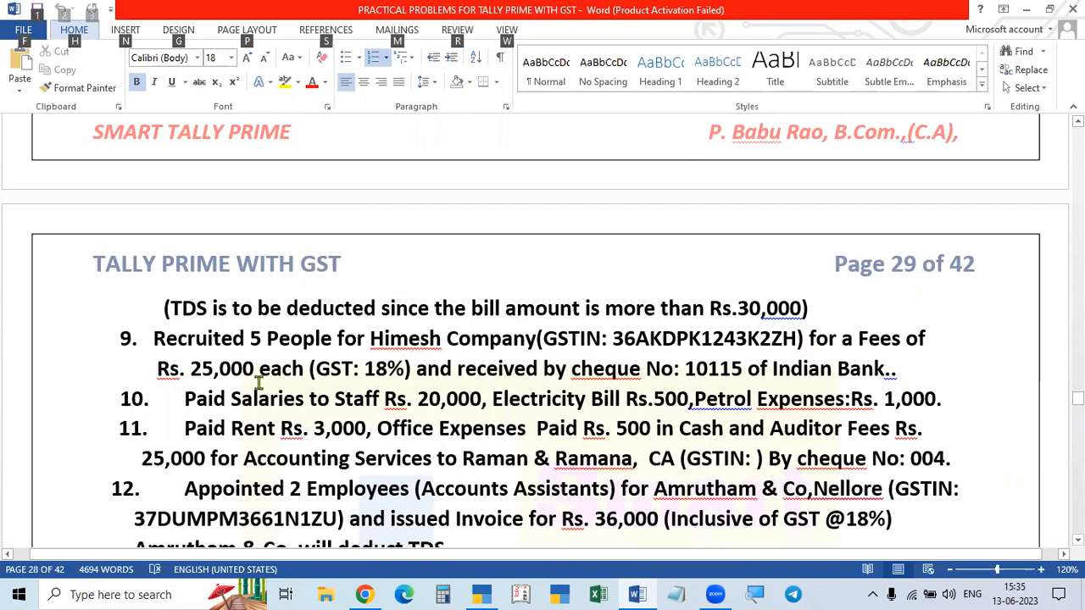
pyautogui.hotkey('alt', 'Tab')
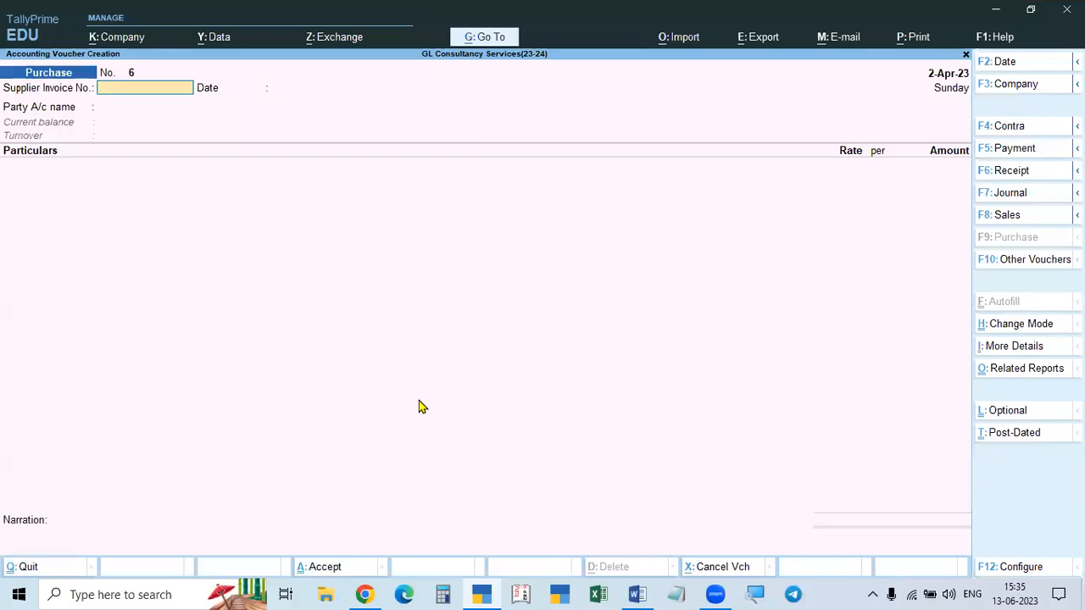
pyautogui.hotkey('alt', 'Tab')
pyautogui.scroll(5, 378, 361)
pyautogui.scroll(-6, 397, 294)
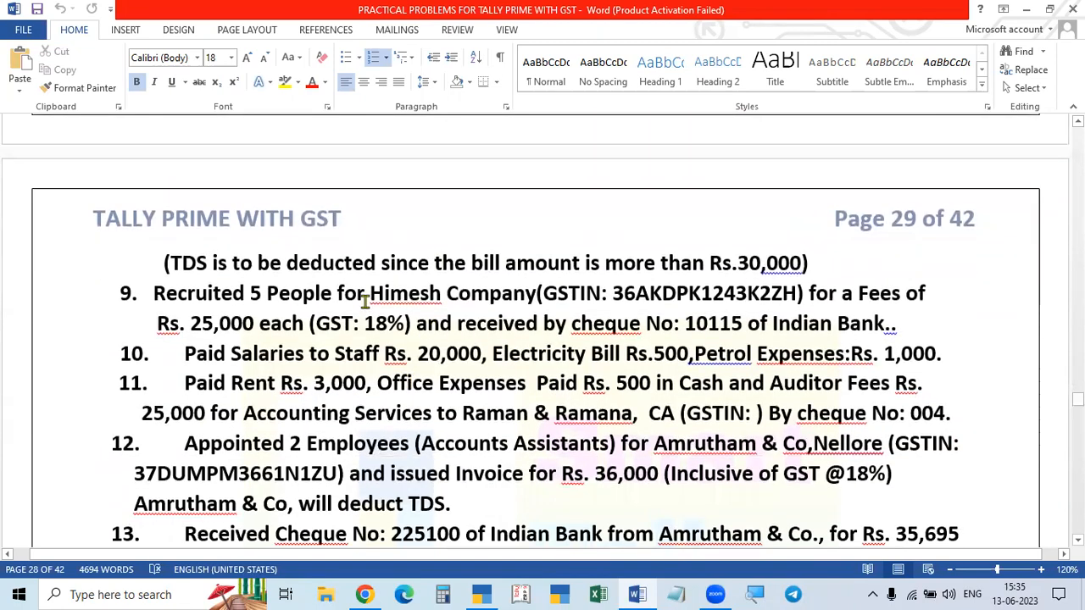
# Step: Switch to TallyPrime and start a sales voucher for transaction 9, checking the party in the Word document
pyautogui.hotkey('alt', 'Tab')
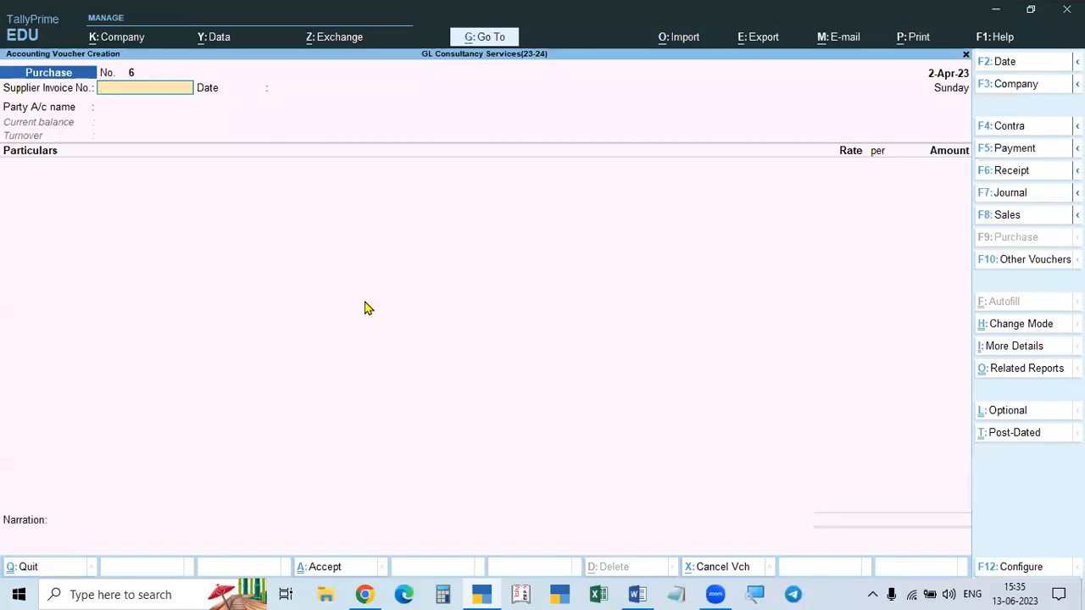
pyautogui.press('F8')
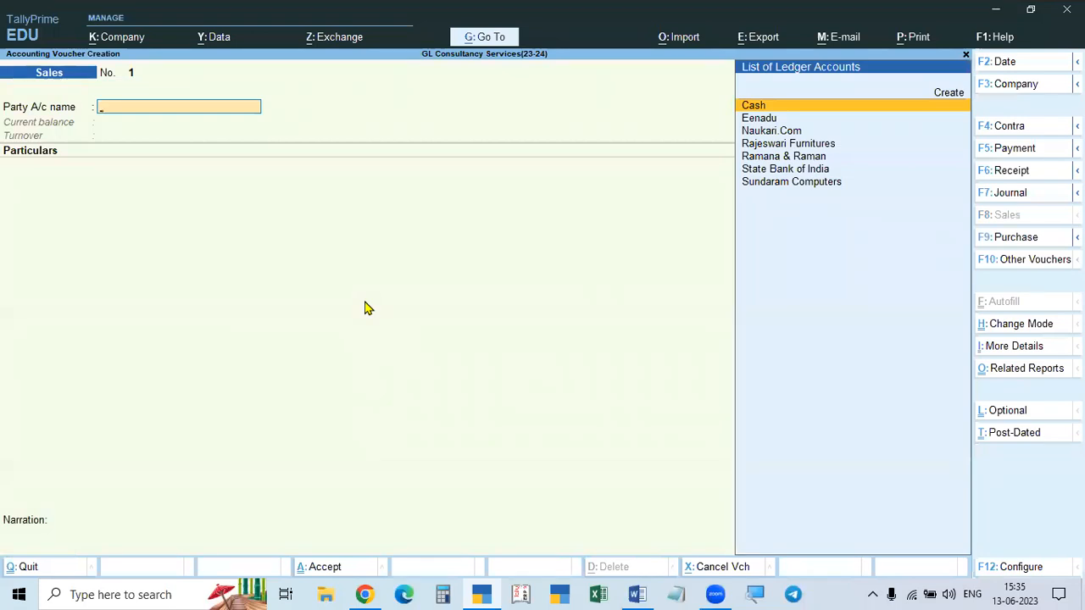
pyautogui.hotkey('alt', 'Tab')
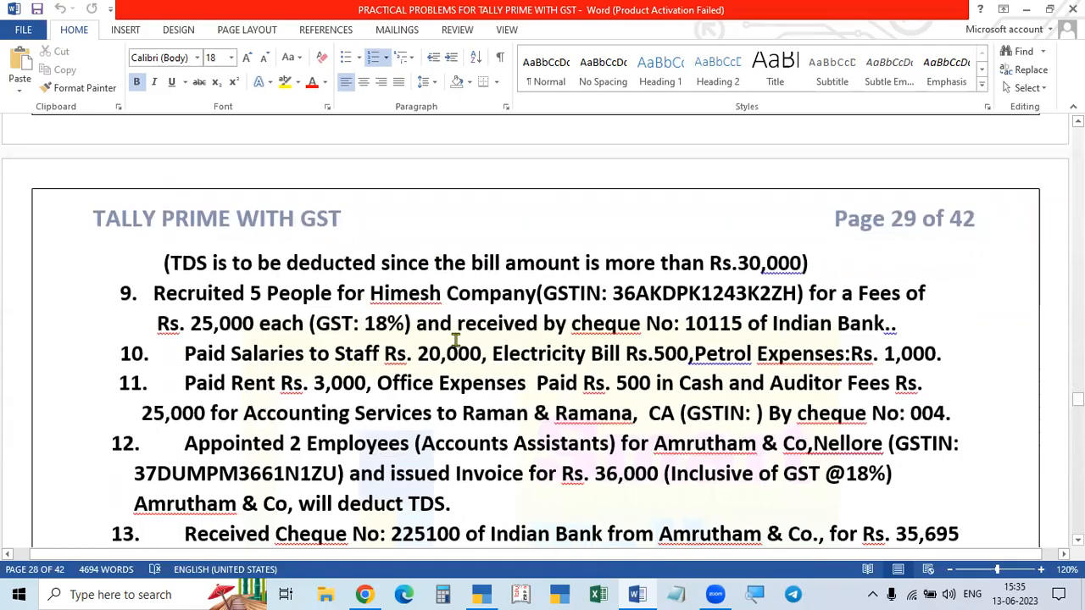
pyautogui.hotkey('alt', 'Tab')
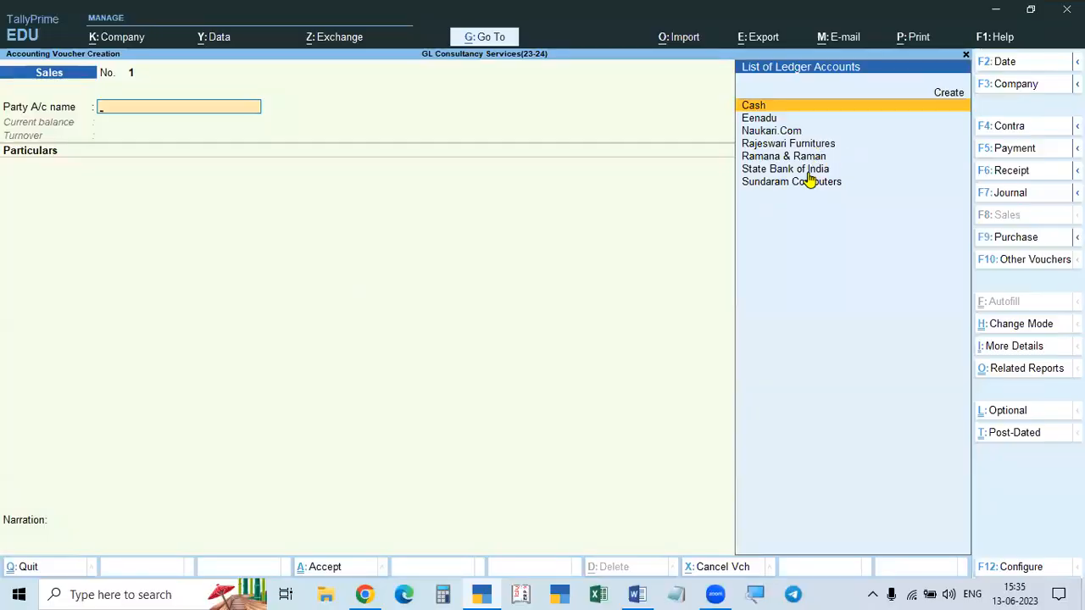
# Step: Create a party ledger named Himesh Company under Sundry Debtors, keeping the bill-by-bill settings and using the same mailing name
pyautogui.hotkey('alt', 'c')
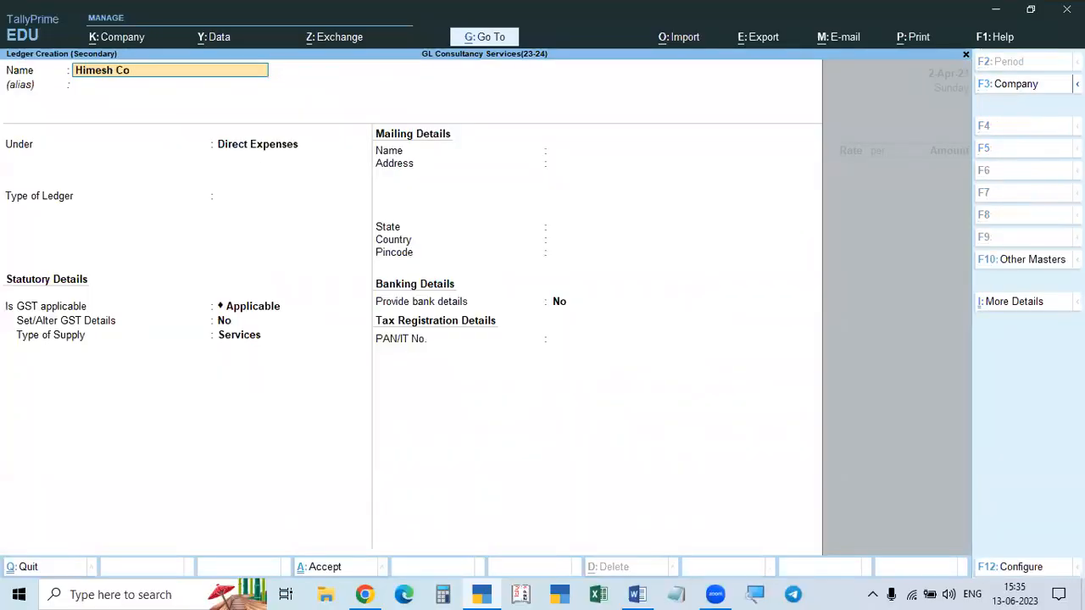
pyautogui.press('Return')
pyautogui.press('Return')
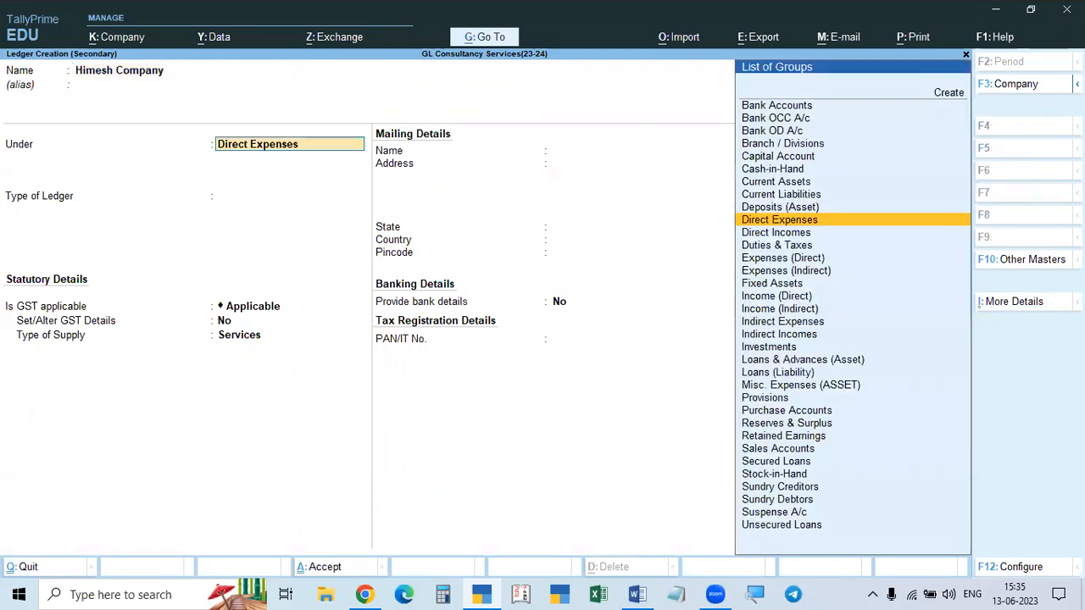
pyautogui.write('Sun')
pyautogui.press('Down')
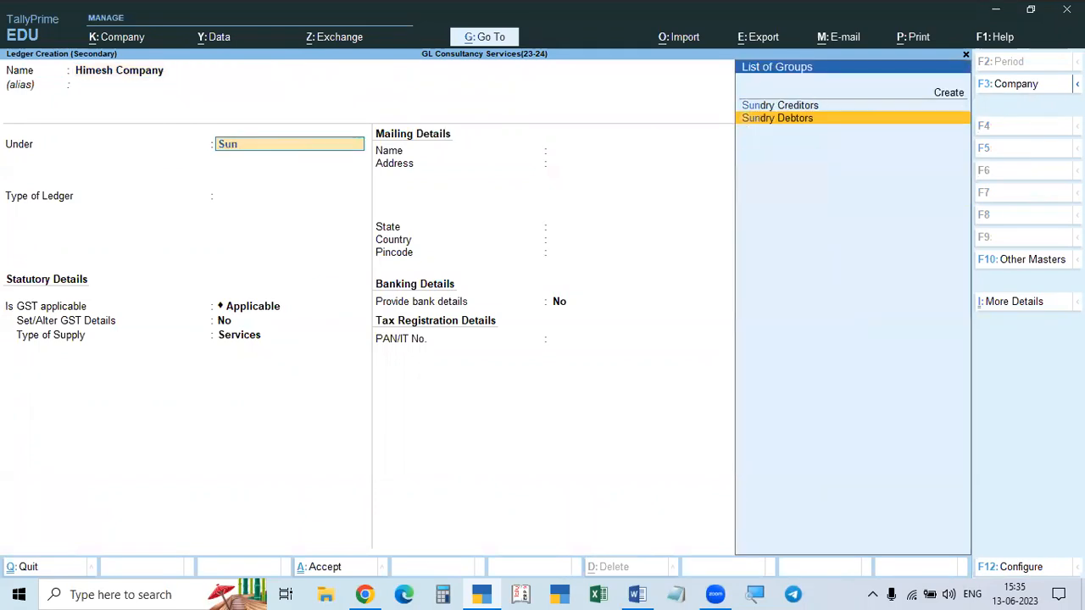
pyautogui.press('Return')
pyautogui.press('Return')
pyautogui.press('Return')
pyautogui.press('Return')
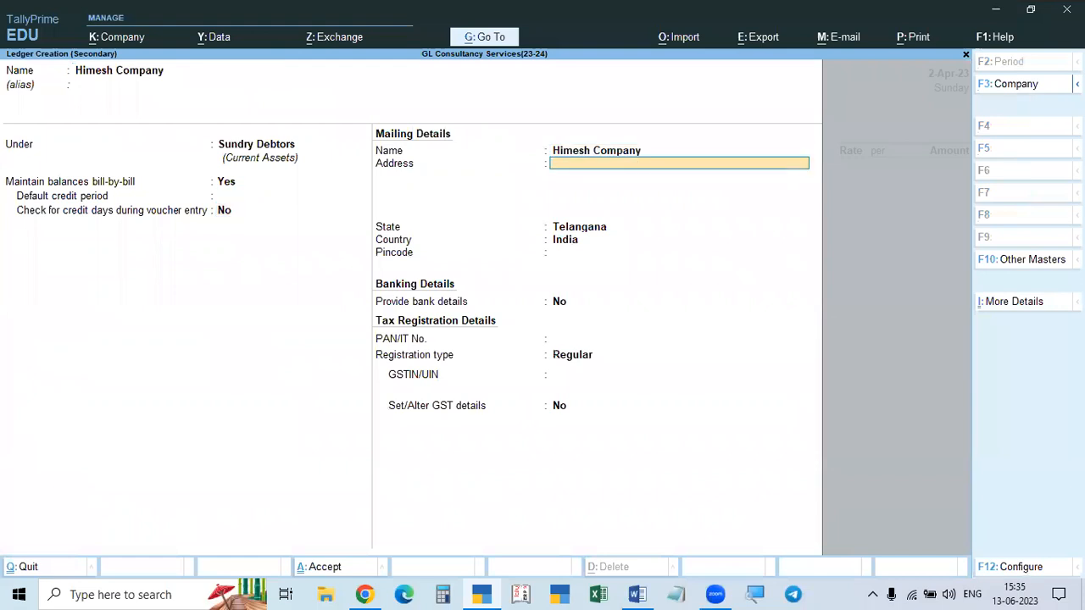
# Step: Leave the ledger's address and PAN blank, keeping the state Telangana, country India and registration type Regular
pyautogui.press('Return')
pyautogui.hotkey('alt', 'Tab')
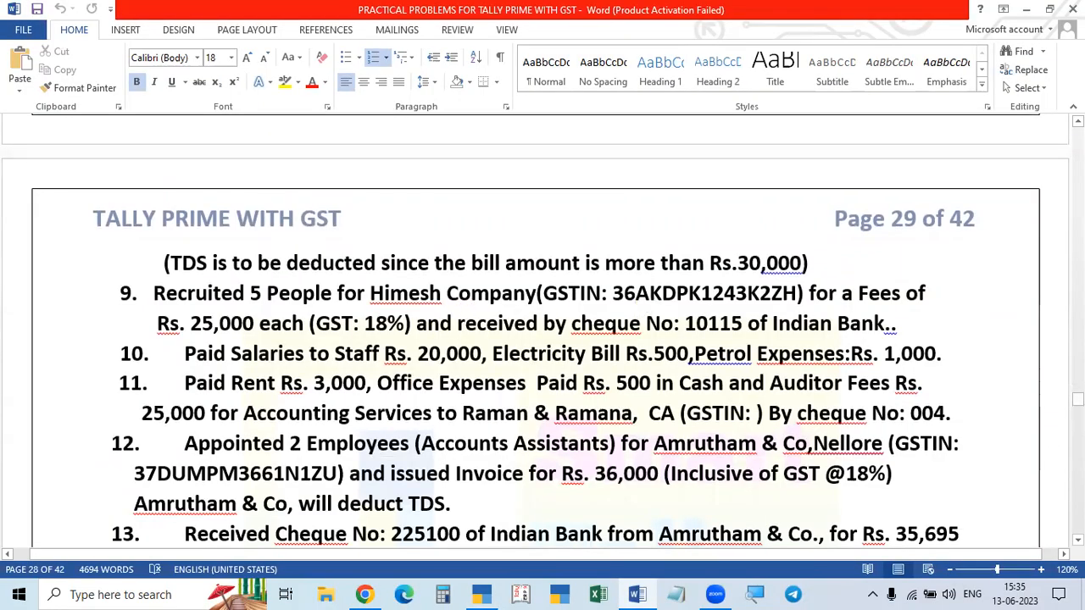
pyautogui.hotkey('alt', 'Tab')
pyautogui.press('Return')
pyautogui.press('Return')
pyautogui.press('Return')
pyautogui.press('Return')
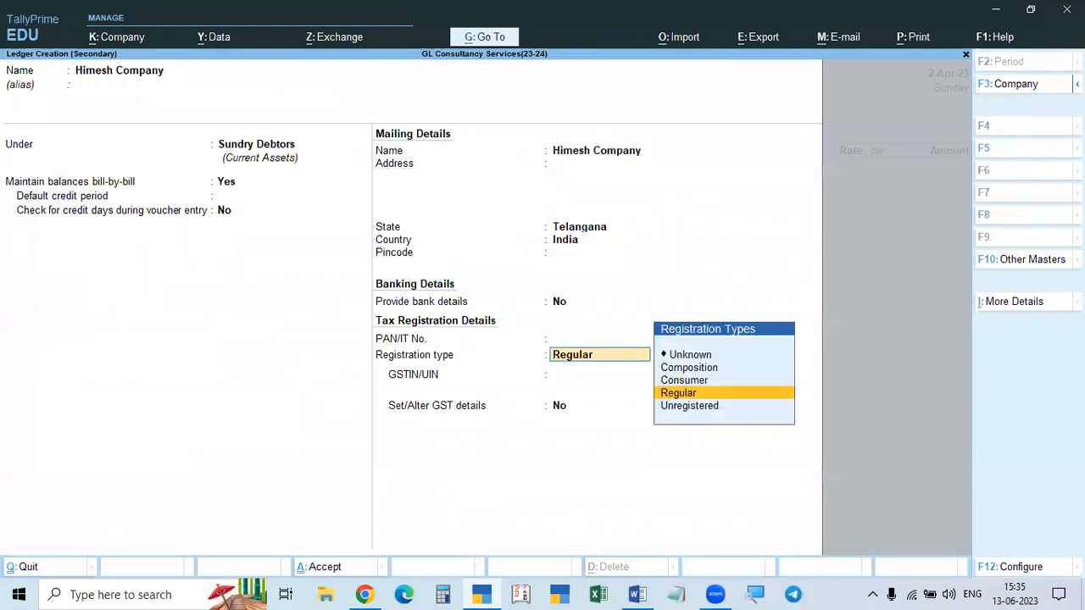
pyautogui.press('Return')
# Step: Copy the company's GSTIN from transaction 9 in the Word document into the GSTIN/UIN field of the TallyPrime ledger
pyautogui.hotkey('alt', 'Tab')
pyautogui.doubleClick(773, 298)
pyautogui.hotkey('ctrl', 'c')
pyautogui.hotkey('alt', 'Tab')
pyautogui.hotkey('ctrl', 'alt', 'v')
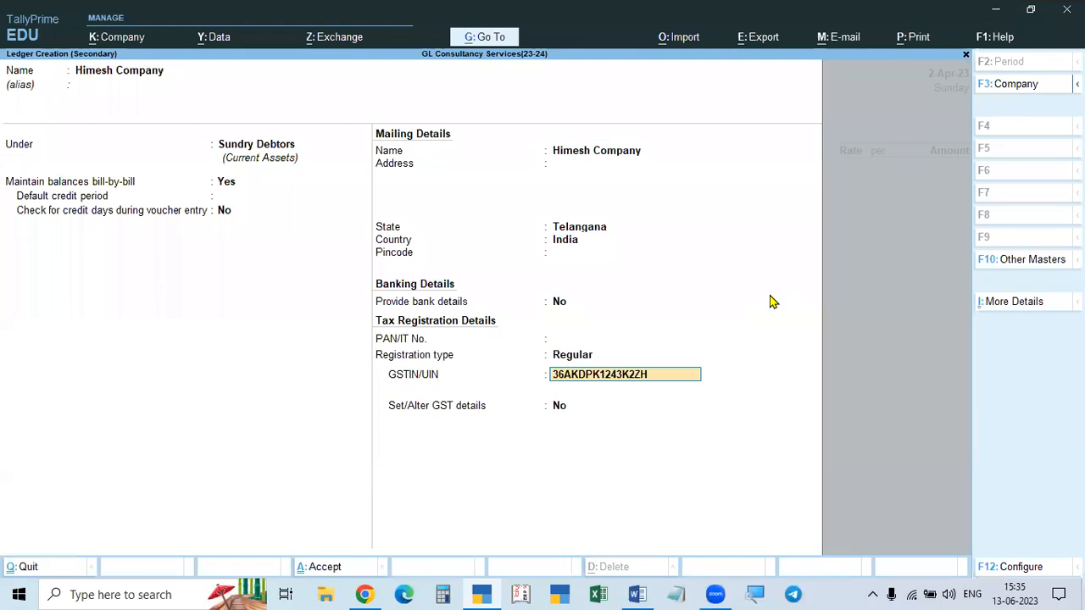
# Step: Save the Himesh Company ledger without altering GST details and accept the sales voucher's dispatch and party details
pyautogui.press('Return')
pyautogui.press('Return')
pyautogui.press('Return')
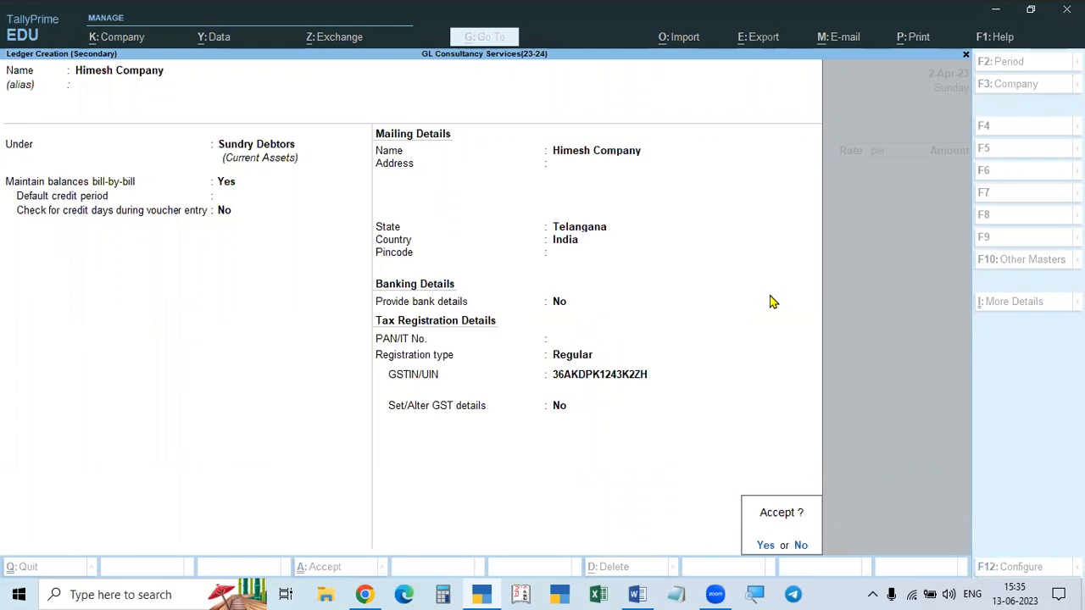
pyautogui.press('Return')
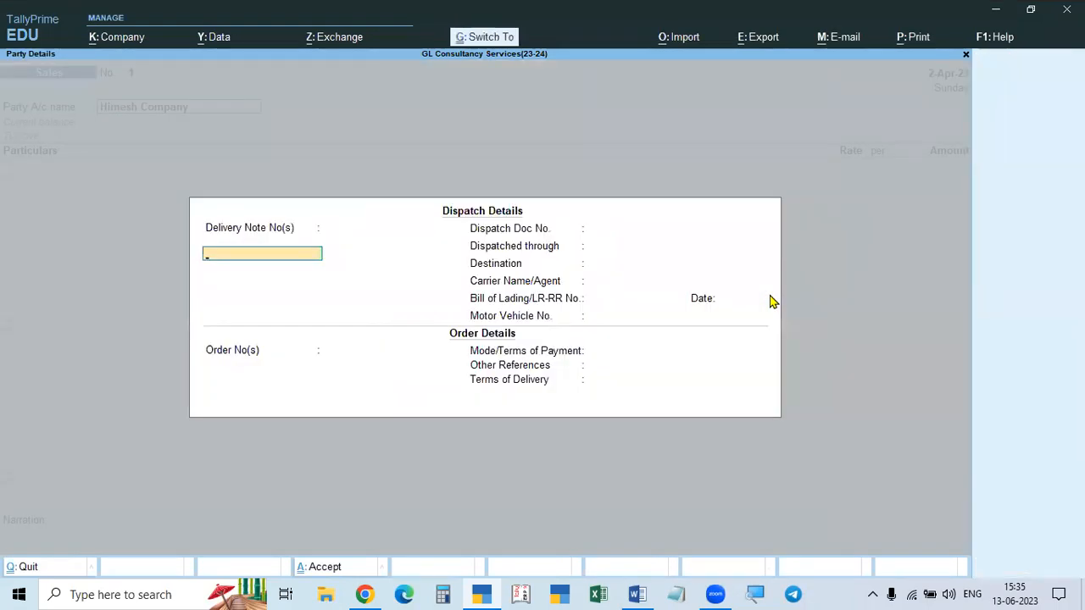
pyautogui.hotkey('ctrl', 'a')
pyautogui.hotkey('ctrl', 'a')
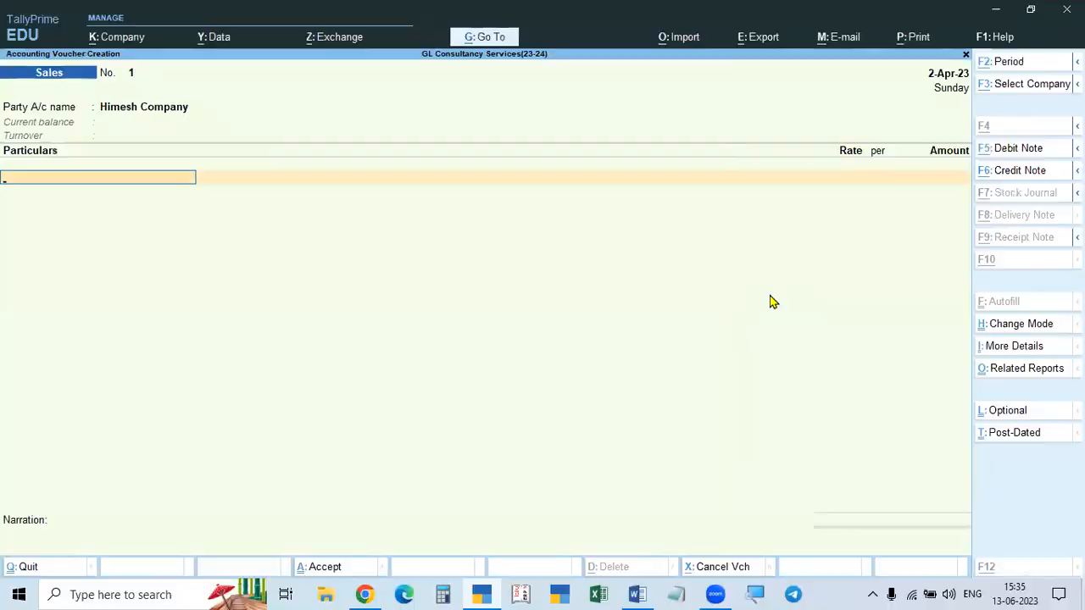
# Step: Check transaction 9 in Word, and from the sales voucher in TallyPrime create a ledger named Recruitment Services under Direct Incomes
pyautogui.hotkey('alt', 'Tab')
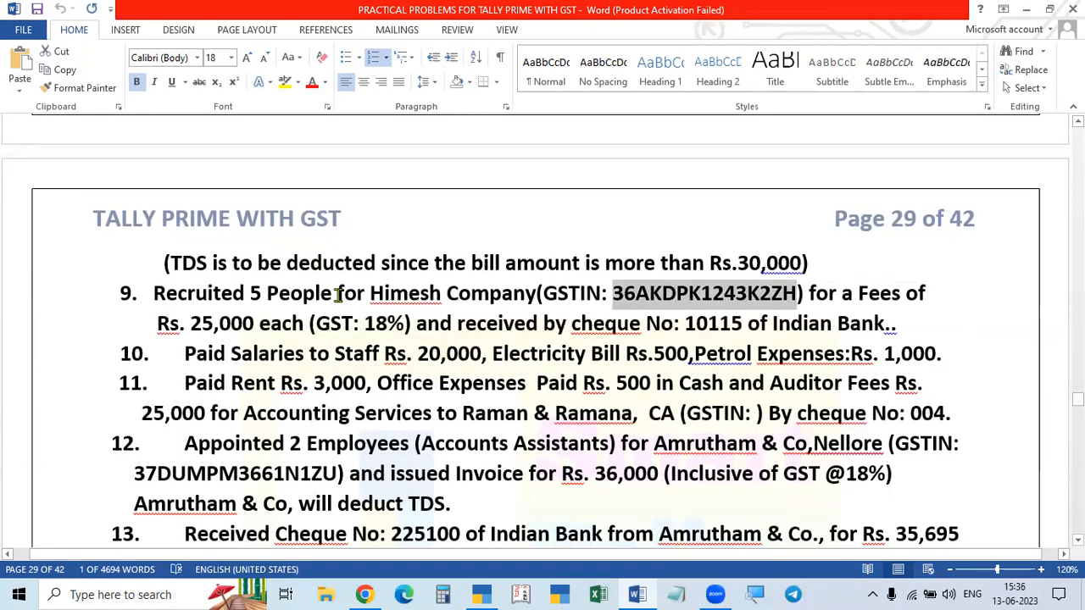
pyautogui.hotkey('alt', 'Tab')
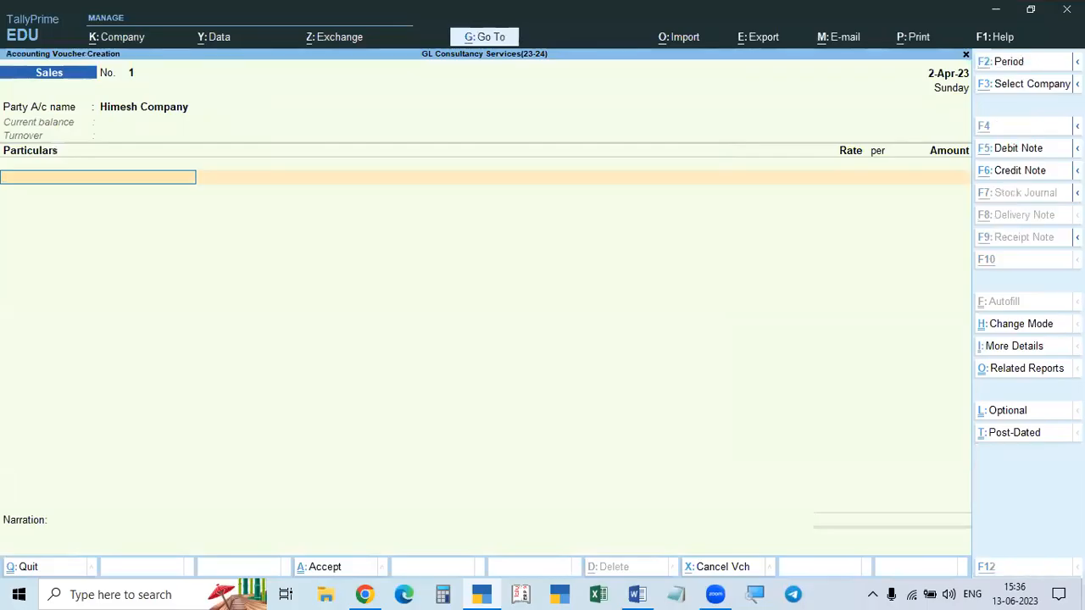
pyautogui.hotkey('alt', 'c')
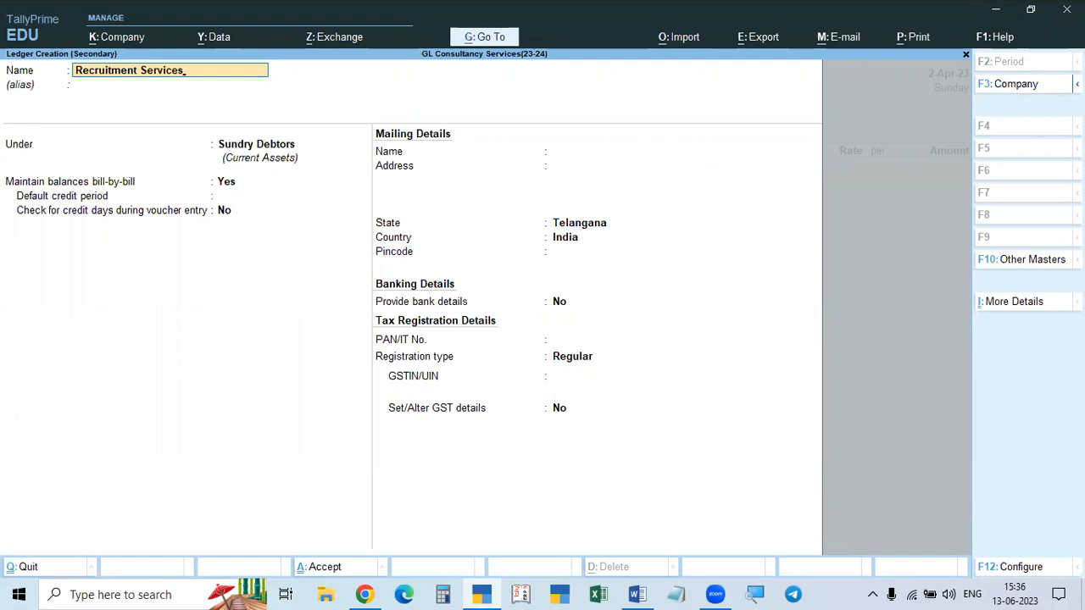
pyautogui.press('Return')
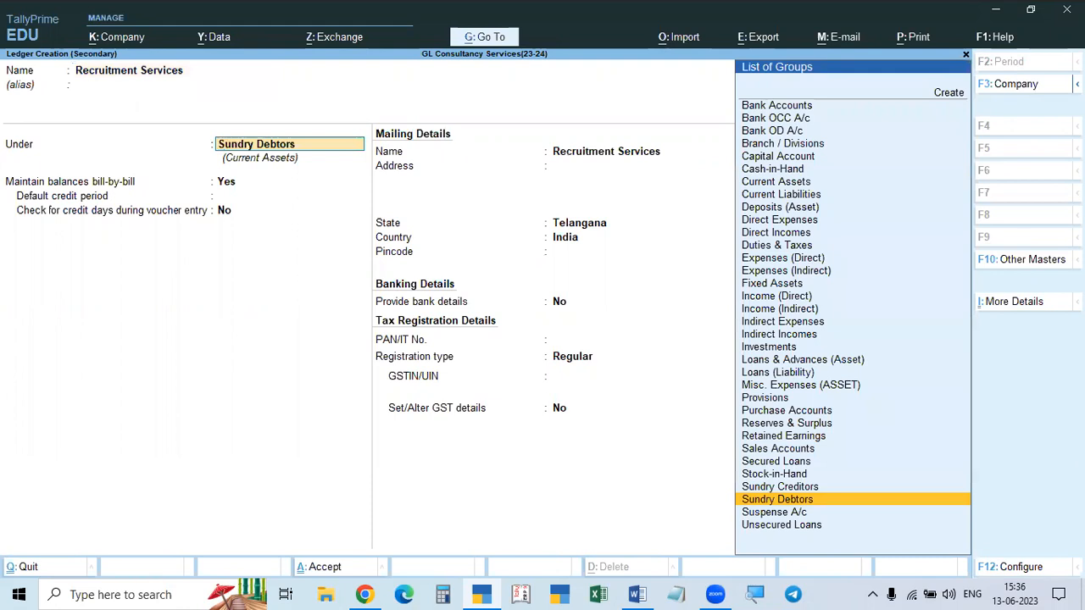
pyautogui.write('Di')
pyautogui.press('Down')
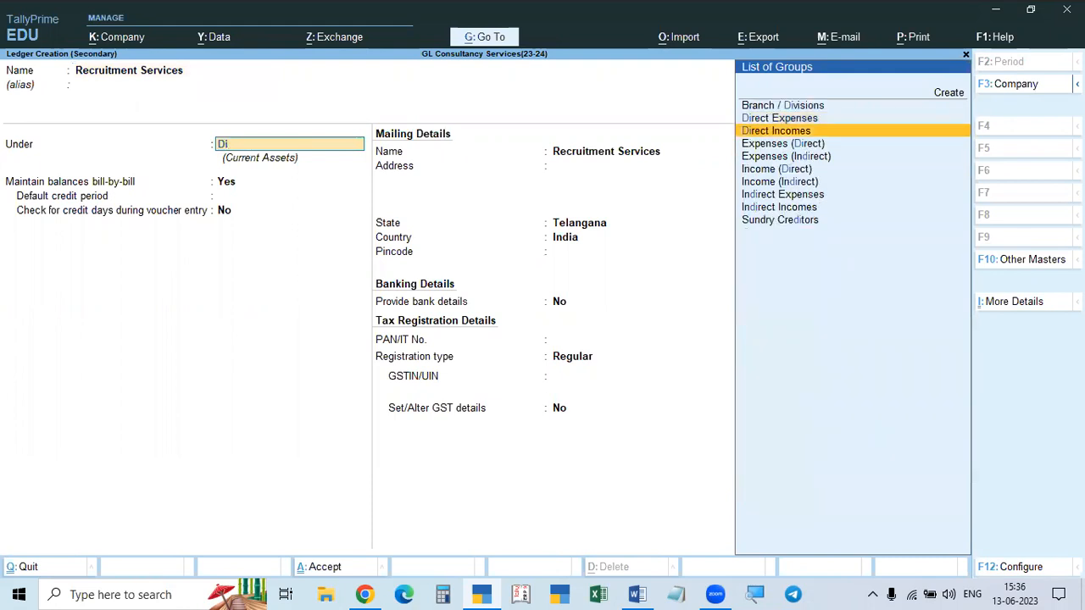
pyautogui.press('Return')
# Step: Confirm Direct Incomes as the ledger's group and set its GST details to Taxable, leaving description and HSN/SAC blank
pyautogui.press('Return')
pyautogui.press('Return')
pyautogui.press('y')
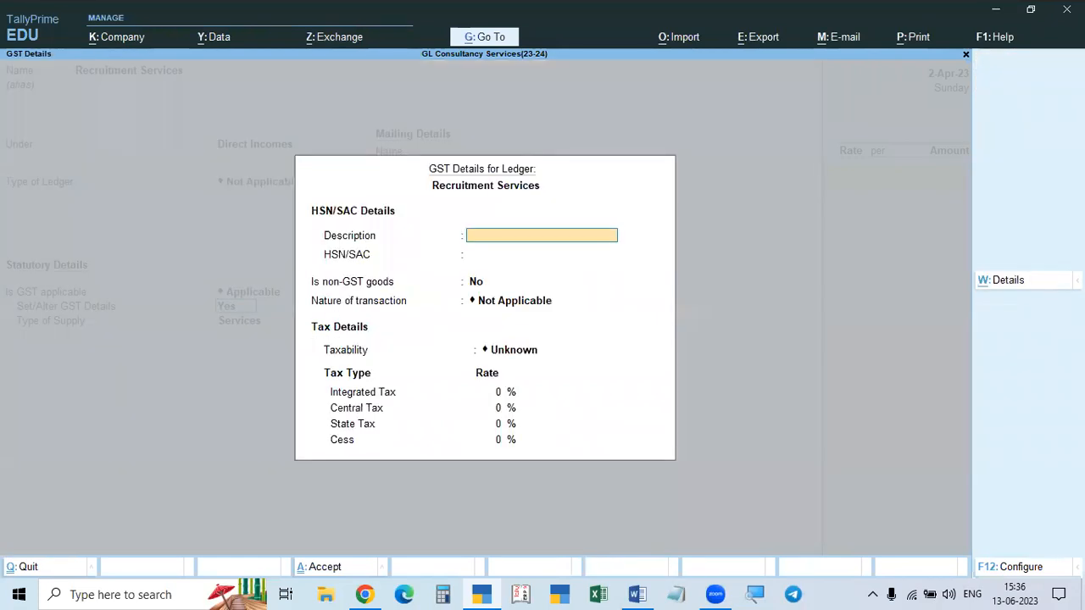
pyautogui.press('Return')
pyautogui.press('Return')
pyautogui.press('Return')
pyautogui.press('Return')
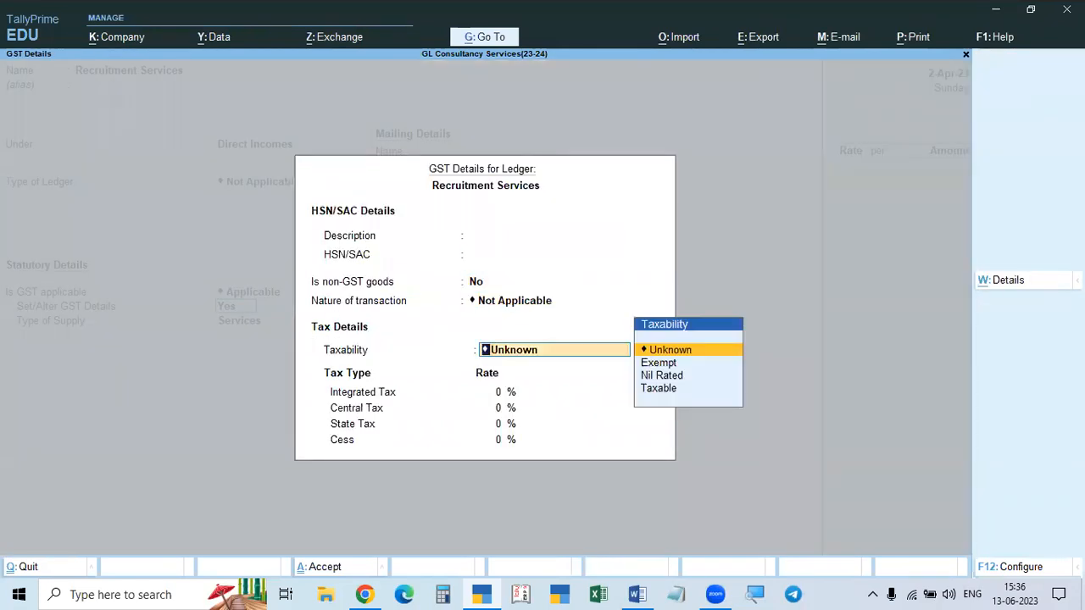
pyautogui.press('Down')
pyautogui.press('Down')
pyautogui.press('Down')
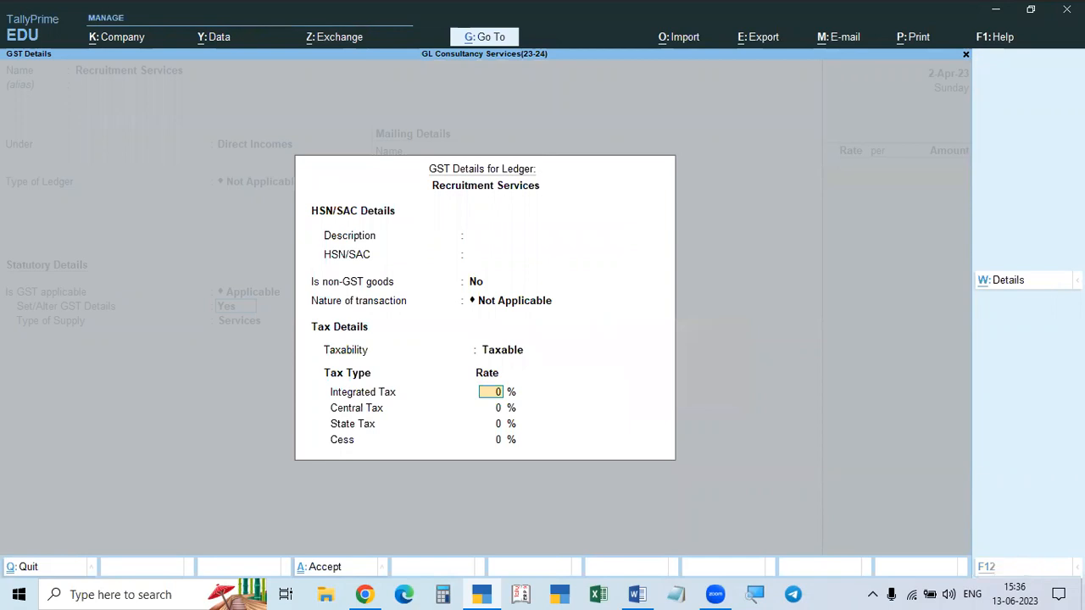
# Step: Enter the 18% GST rate from transaction 9 in Word, keep supply type Services, and save the ledger into the voucher without a description
pyautogui.hotkey('alt', 'Tab')
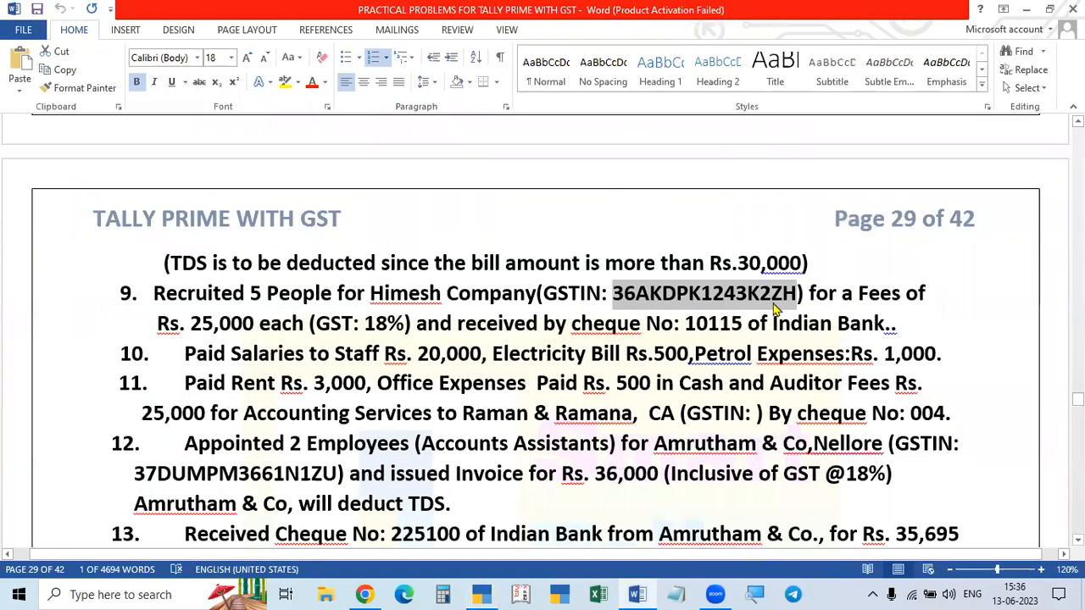
pyautogui.hotkey('alt', 'Tab')
pyautogui.hotkey('alt', 'Tab')
pyautogui.hotkey('alt', 'Tab')
pyautogui.press('Return')
pyautogui.press('Return')
pyautogui.press('Return')
pyautogui.press('Return')
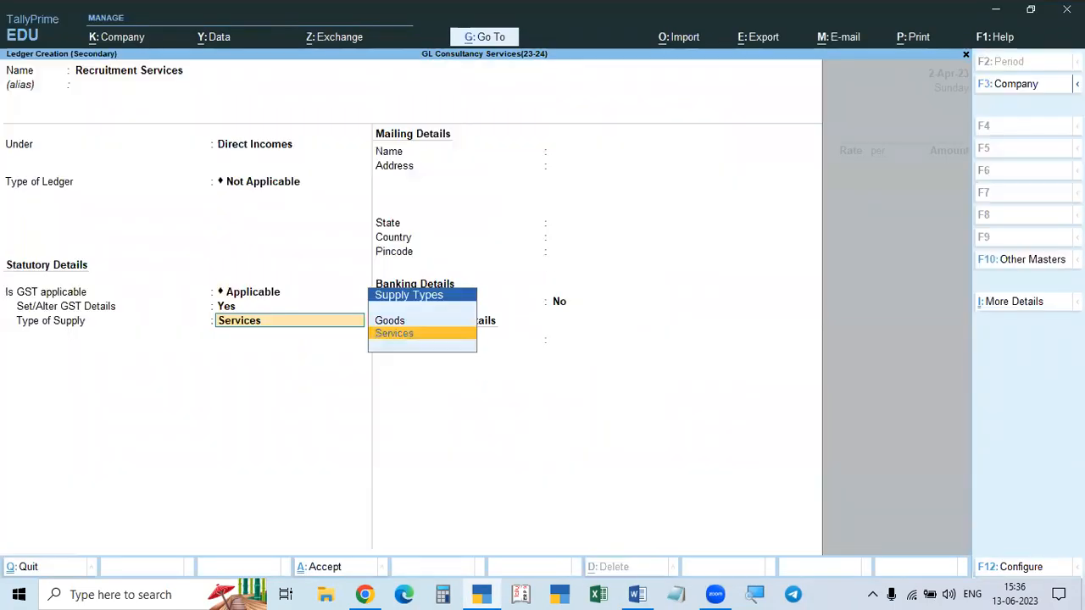
pyautogui.press('Return')
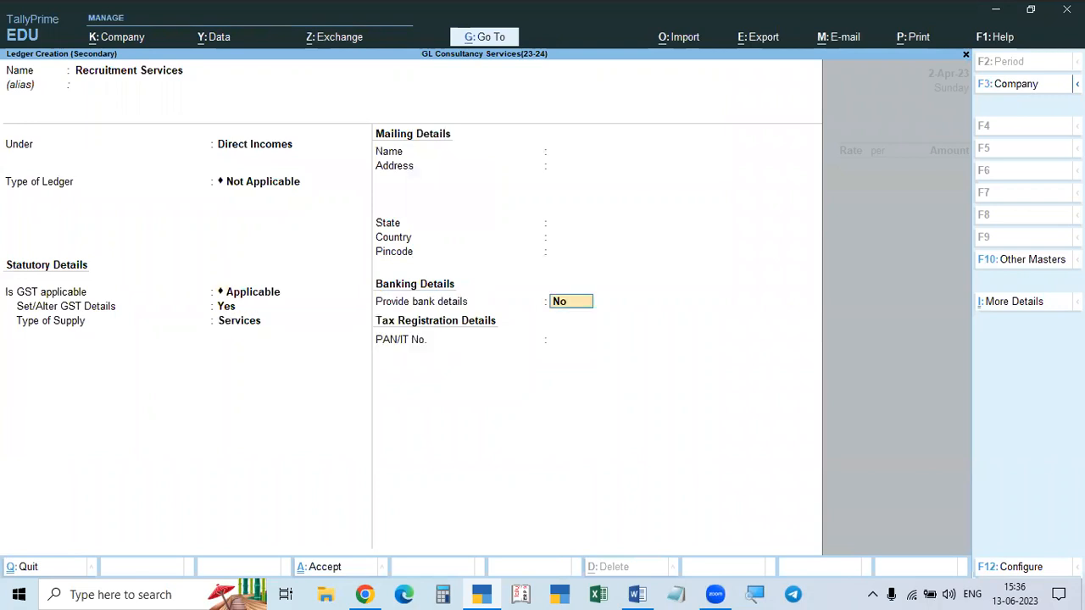
pyautogui.press('Return')
pyautogui.press('Return')
pyautogui.press('Return')
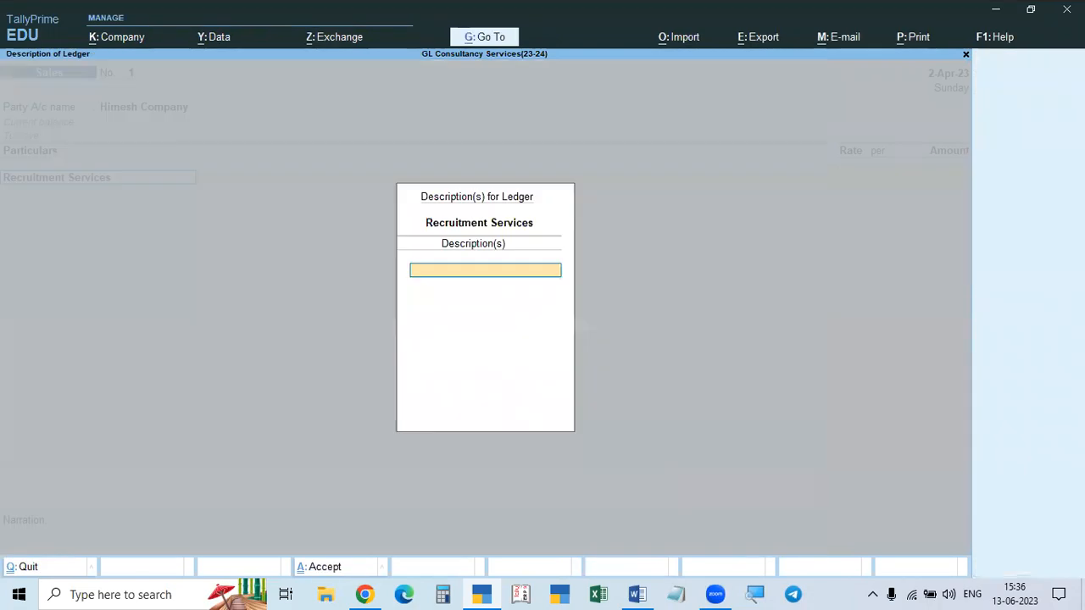
pyautogui.press('Return')
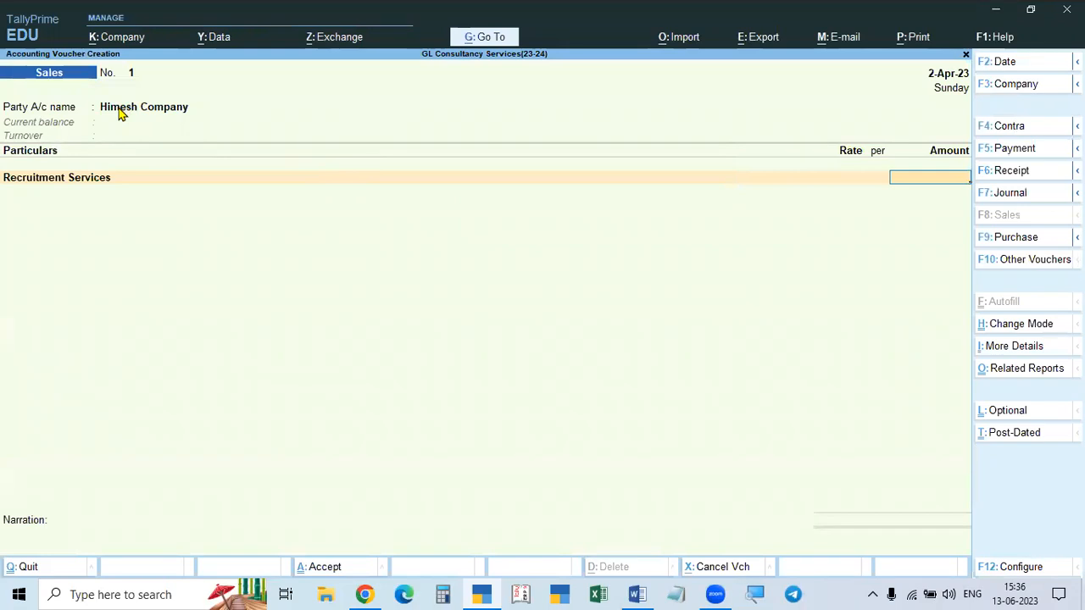
# Step: Check in Word how transaction 9 was paid, and change the sales voucher's party account in TallyPrime to State Bank of India
pyautogui.hotkey('alt', 'Tab')
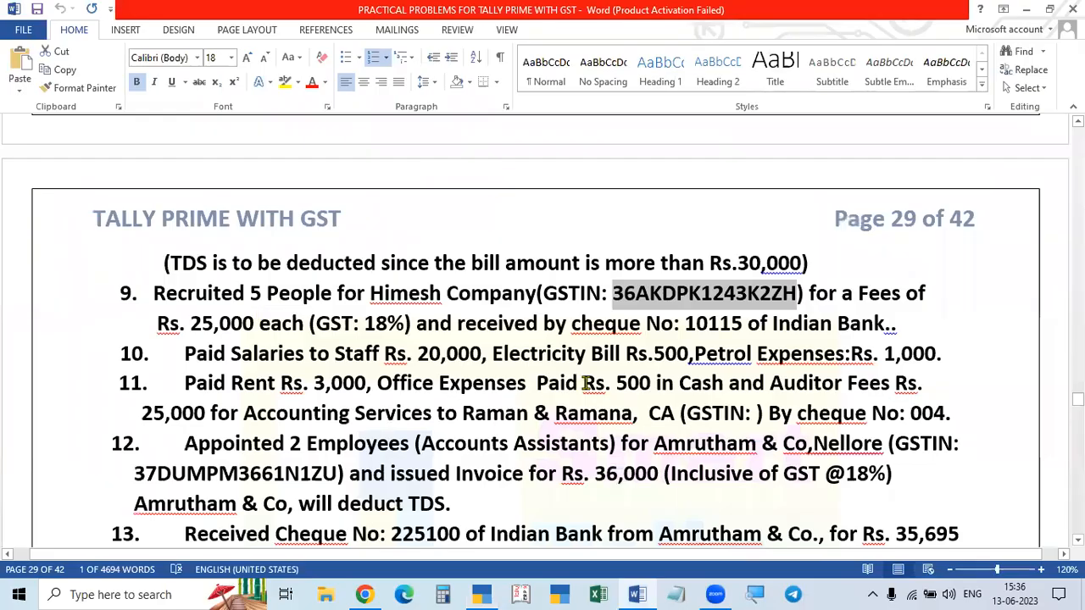
pyautogui.scroll(-1, 584, 383)
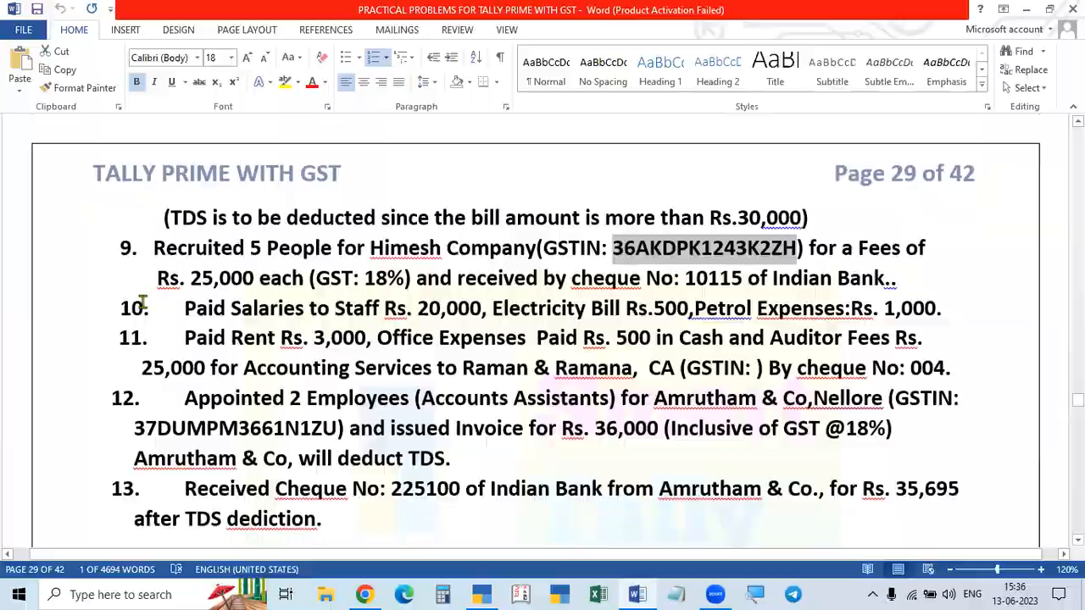
pyautogui.hotkey('alt', 'Tab')
pyautogui.click(150, 106)
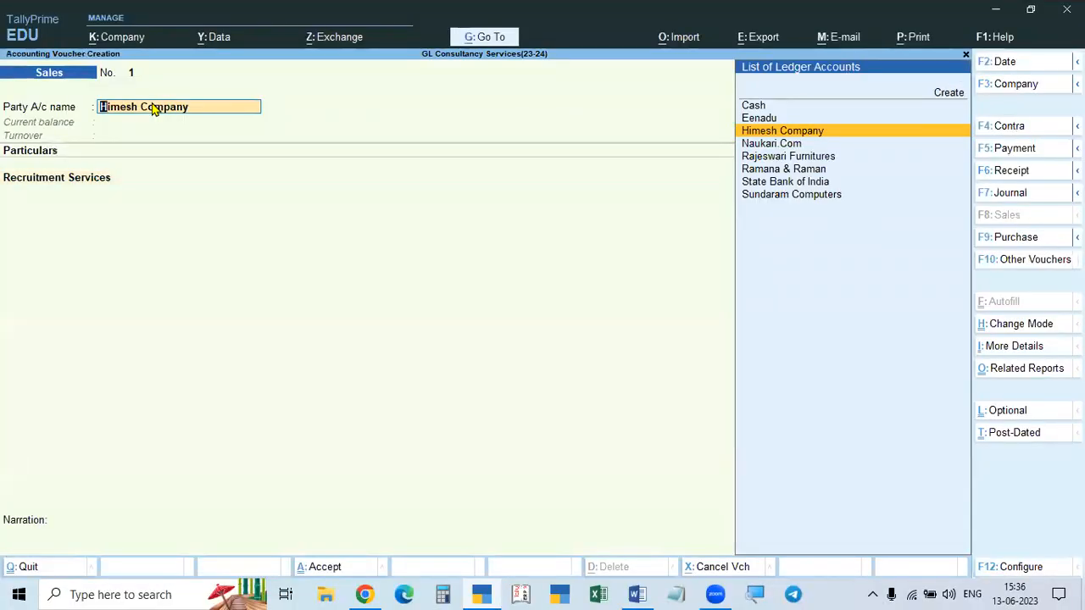
pyautogui.press('Down')
pyautogui.press('Down')
pyautogui.press('Down')
pyautogui.press('Down')
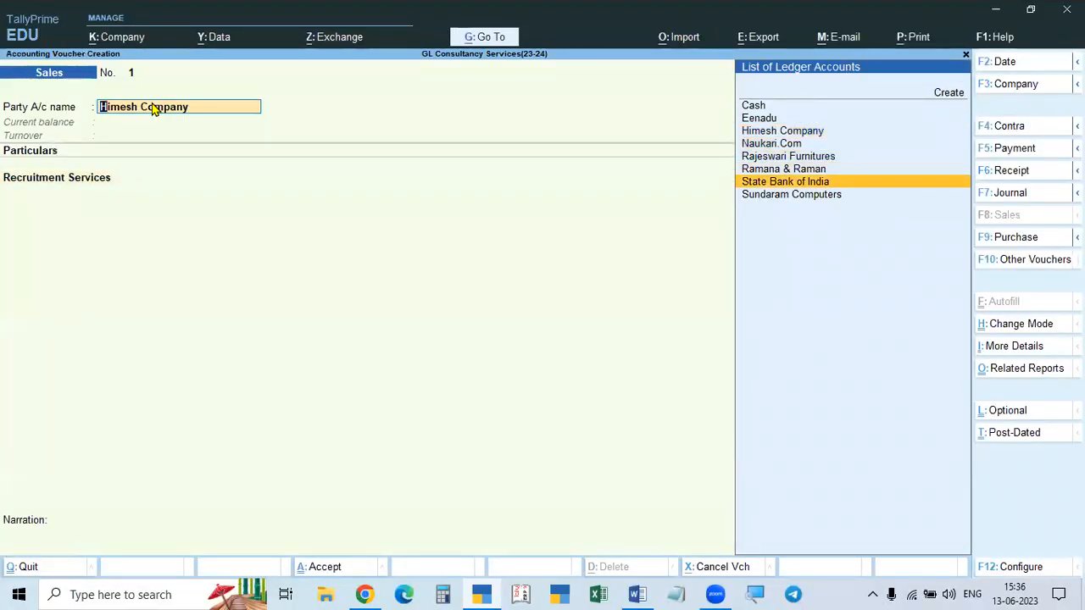
pyautogui.press('Return')
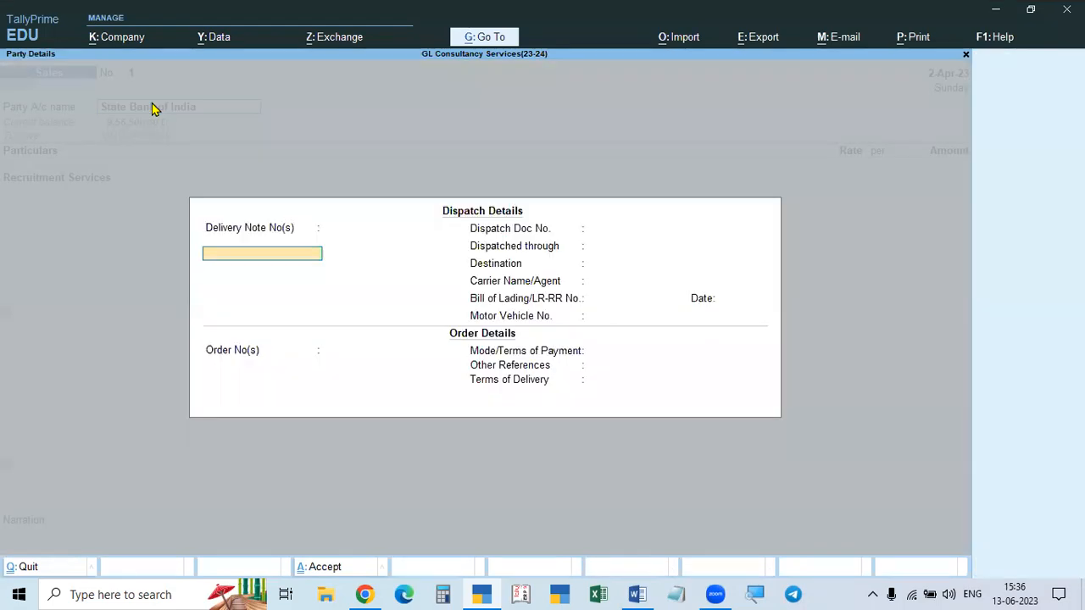
# Step: Accept blank dispatch details and set the buyer to Himesh Company, keeping its mailing name, state, registration type and GSTIN
pyautogui.hotkey('ctrl', 'a')
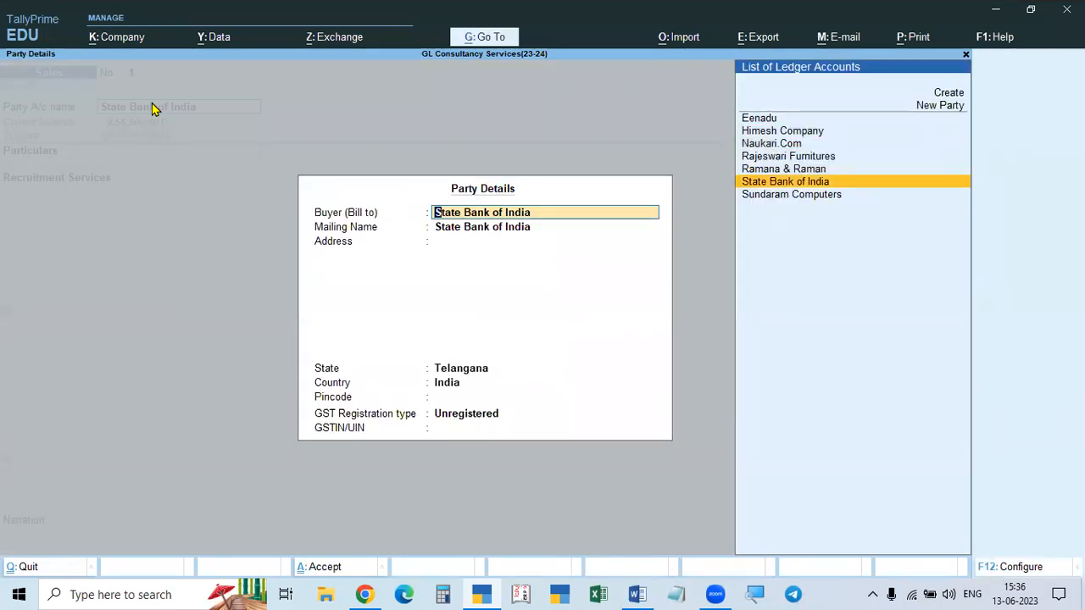
pyautogui.press('Up')
pyautogui.press('Up')
pyautogui.press('Up')
pyautogui.press('Up')
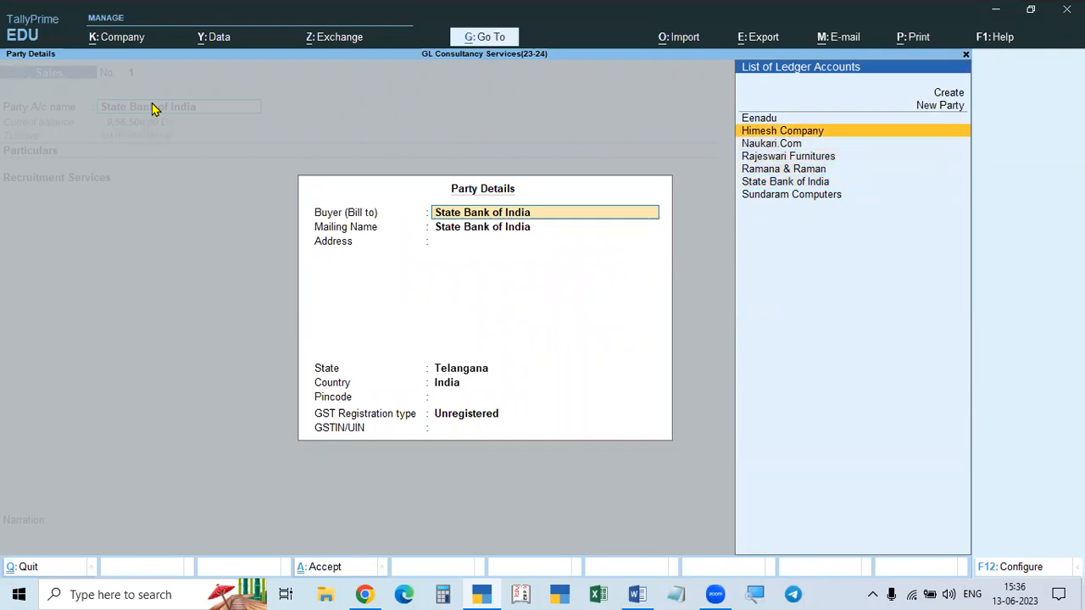
pyautogui.press('Return')
pyautogui.press('Return')
pyautogui.press('Return')
pyautogui.press('Return')
pyautogui.press('Return')
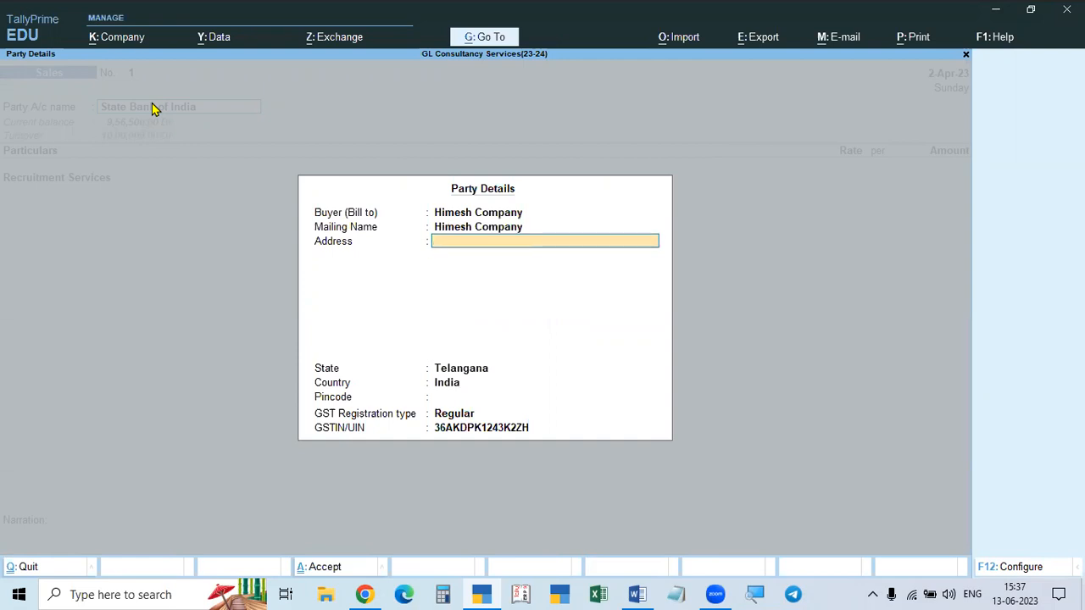
pyautogui.press('Return')
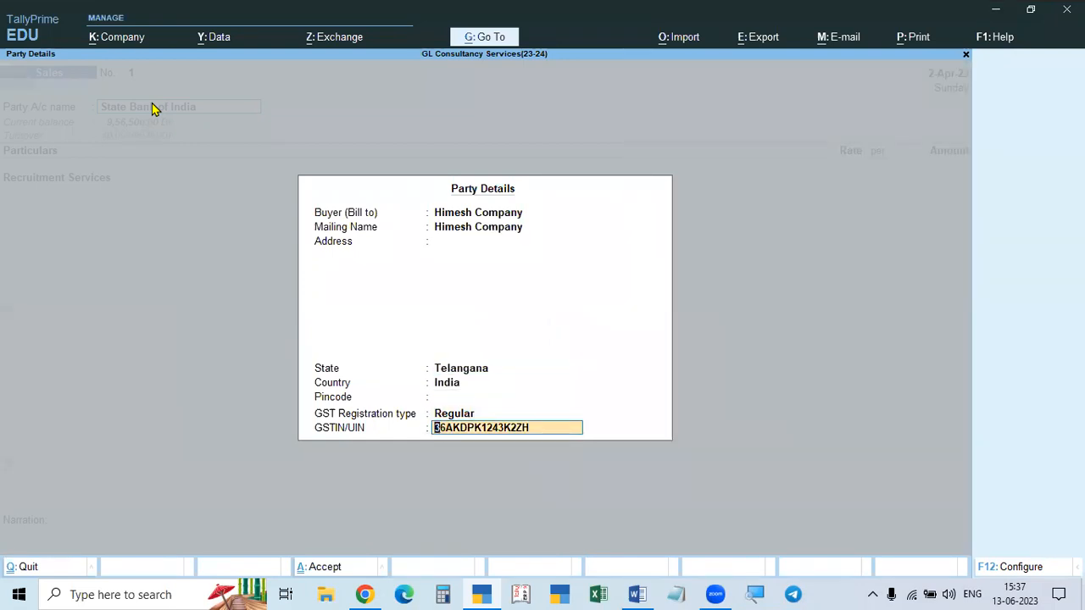
pyautogui.press('Return')
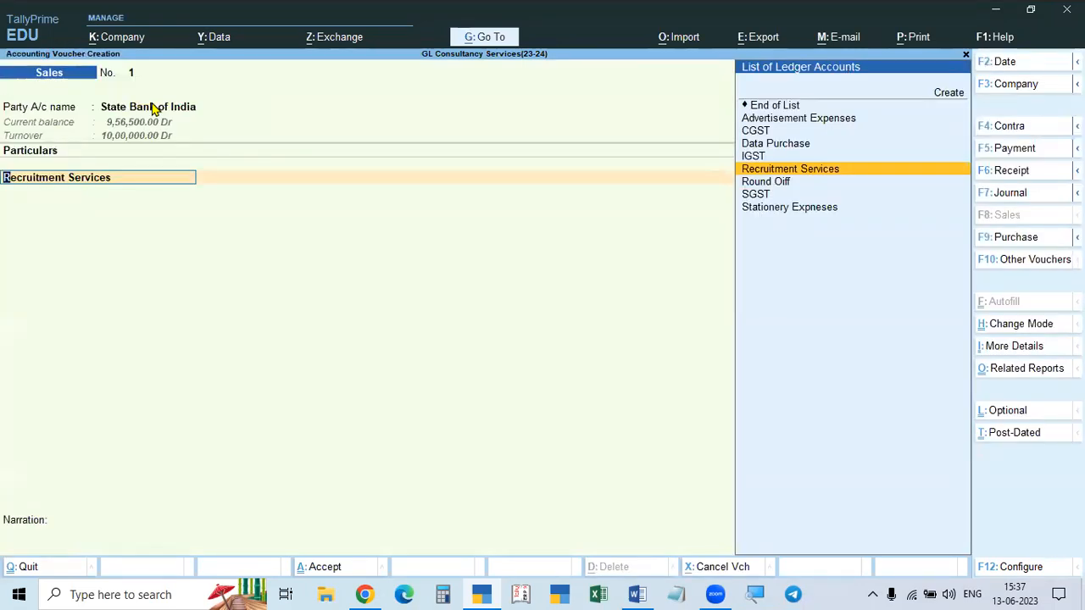
# Step: Enter 25,000 for Recruitment Services without a description, accept the default tax classification, and add a CGST line
pyautogui.press('Return')
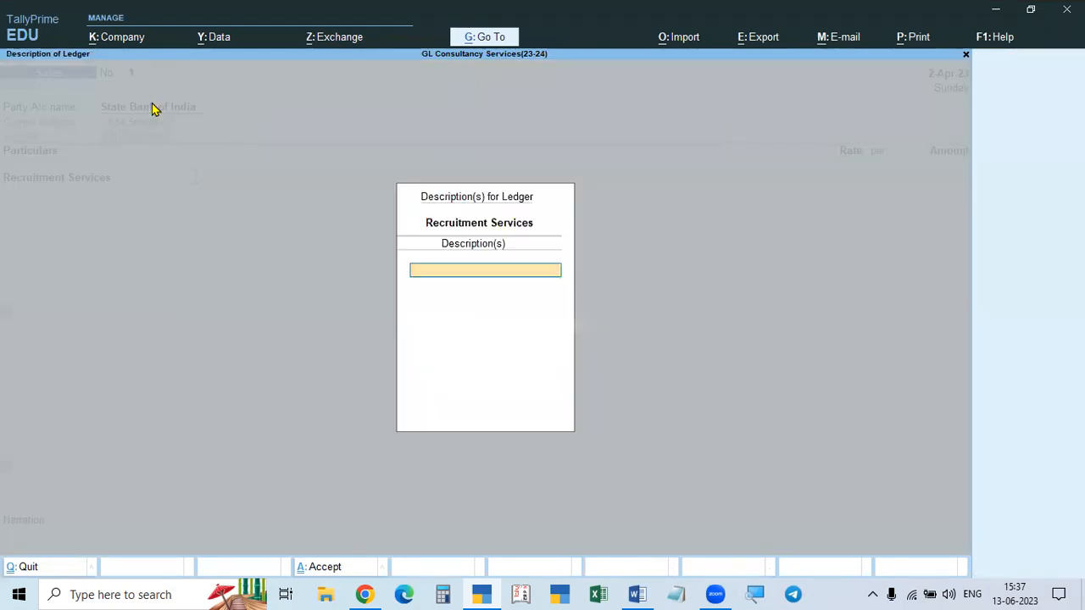
pyautogui.press('Return')
pyautogui.write('250000.00')
pyautogui.press('Return')
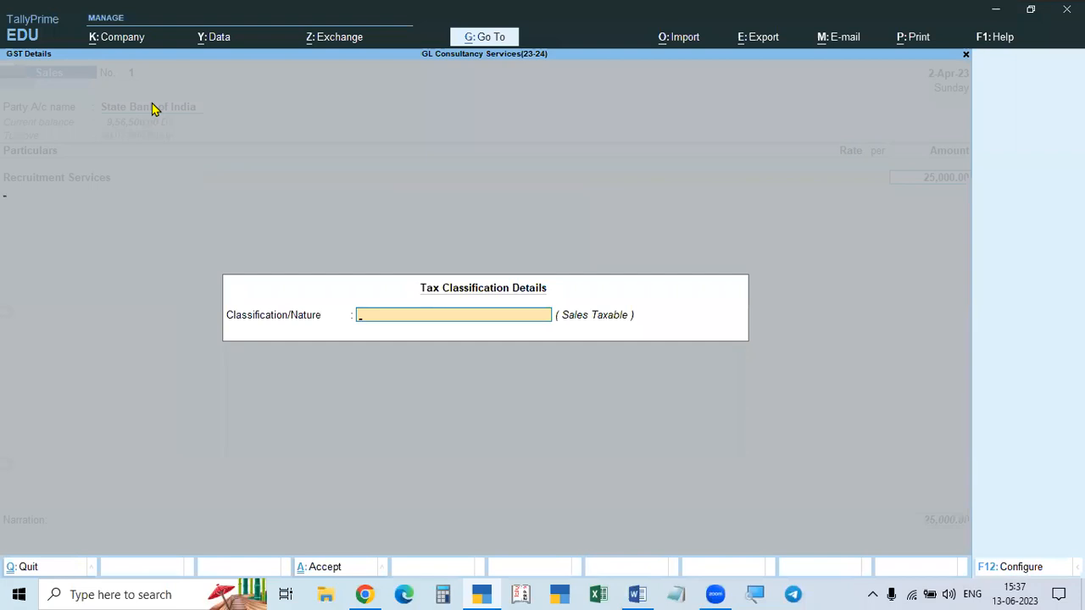
pyautogui.press('Return')
pyautogui.write('cgst')
pyautogui.press('Return')
pyautogui.write('sgs')
pyautogui.press('BackSpace')
pyautogui.press('BackSpace')
pyautogui.press('BackSpace')
pyautogui.press('BackSpace')
pyautogui.press('BackSpace')
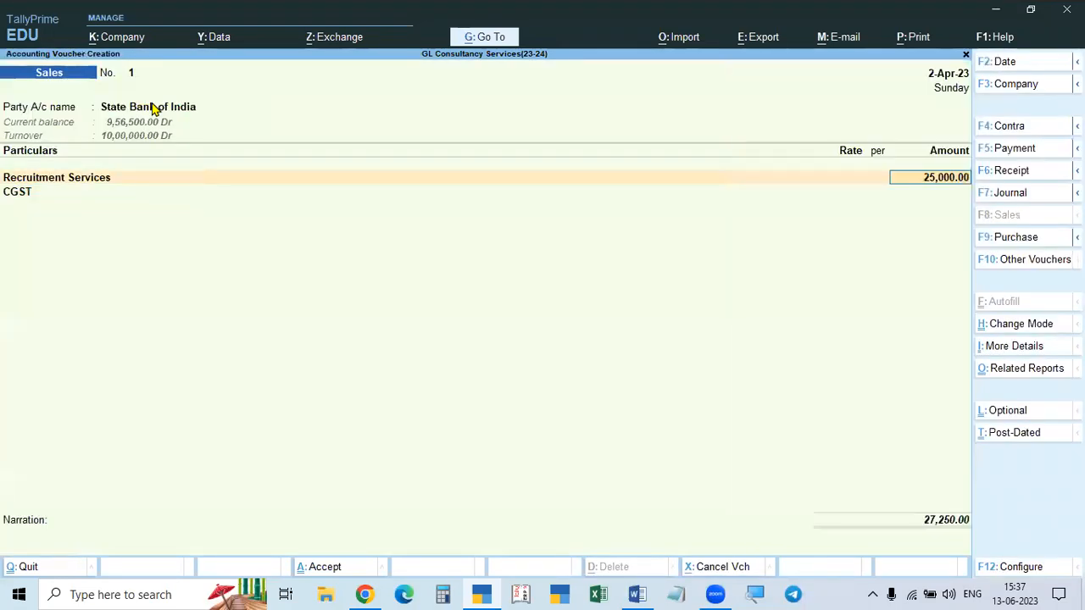
pyautogui.press('Return')
pyautogui.press('Return')
pyautogui.press('Return')
pyautogui.press('Return')
pyautogui.press('Return')
pyautogui.press('Return')
pyautogui.press('BackSpace')
pyautogui.write('sg')
pyautogui.press('BackSpace')
pyautogui.press('BackSpace')
pyautogui.press('Return')
pyautogui.press('Return')
pyautogui.press('BackSpace')
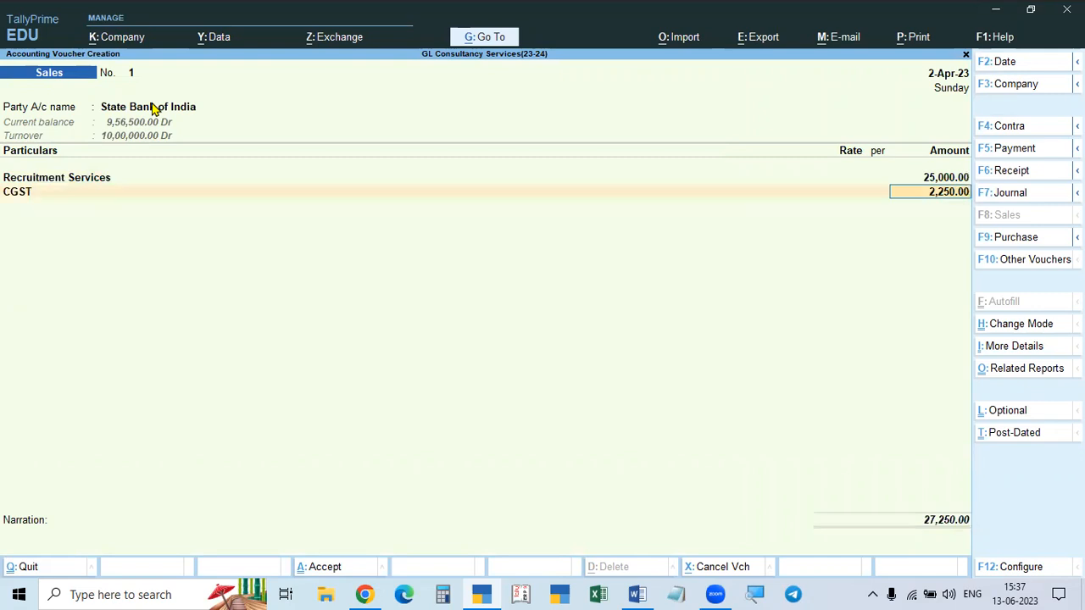
# Step: Add an SGST line with its calculated amount and finish the voucher lines to open the bank allocations
pyautogui.press('Return')
pyautogui.write('Sg')
pyautogui.press('Return')
pyautogui.press('Return')
pyautogui.press('Return')
pyautogui.press('Return')
pyautogui.press('Return')
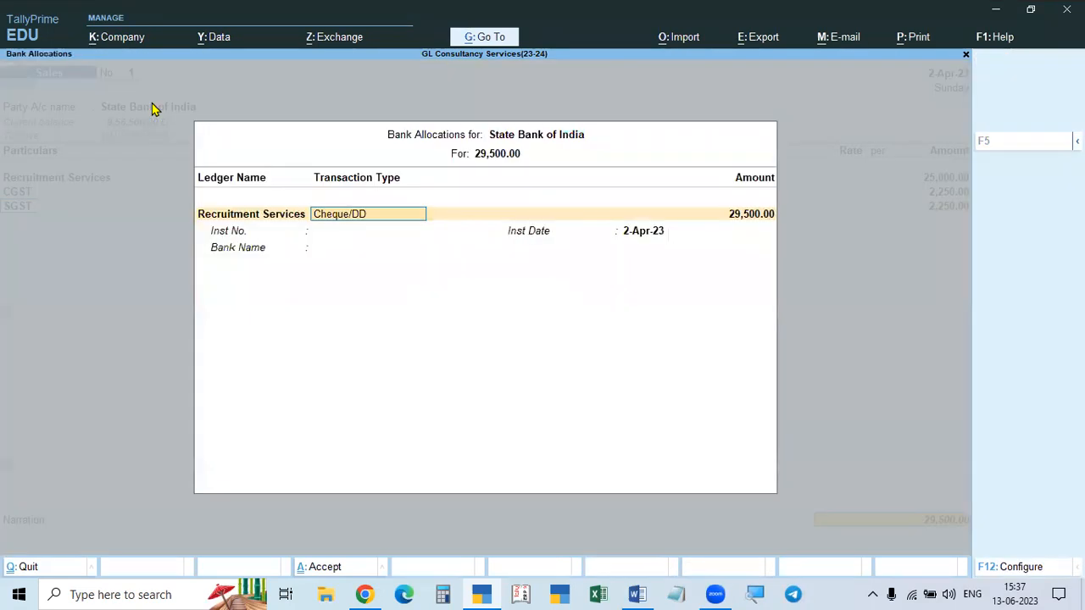
# Step: Look up the cheque number in Word and allocate the receipt as Cheque/DD with instrument number 10115, dated 2-Apr-23
pyautogui.hotkey('alt', 'Tab')
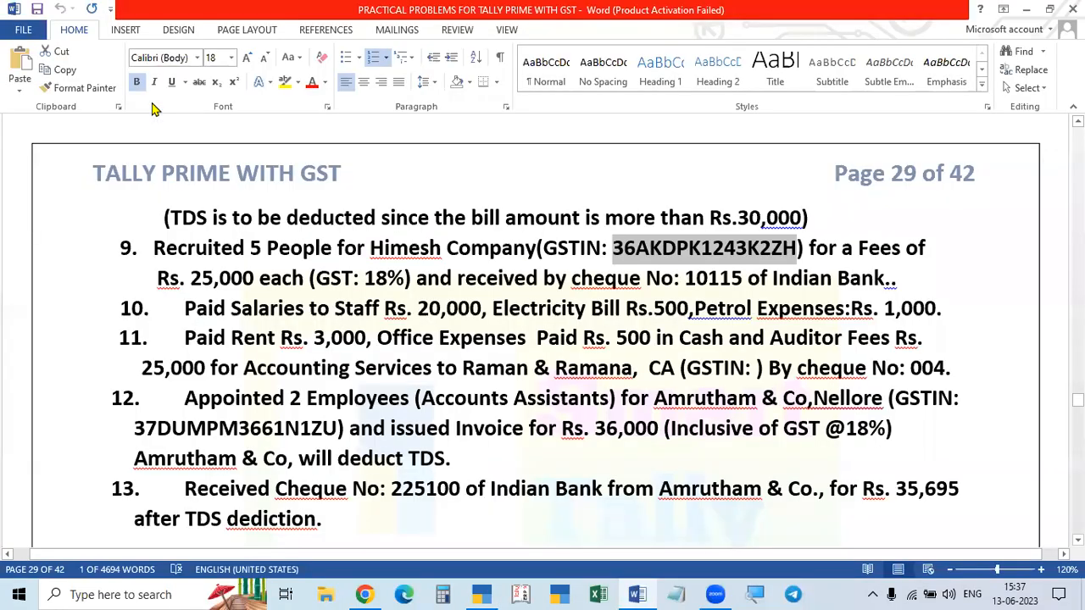
pyautogui.hotkey('alt', 'Tab')
pyautogui.press('Return')
pyautogui.hotkey('alt', 'Tab')
pyautogui.hotkey('alt', 'Tab')
pyautogui.press('Return')
pyautogui.write('10115')
pyautogui.press('Return')
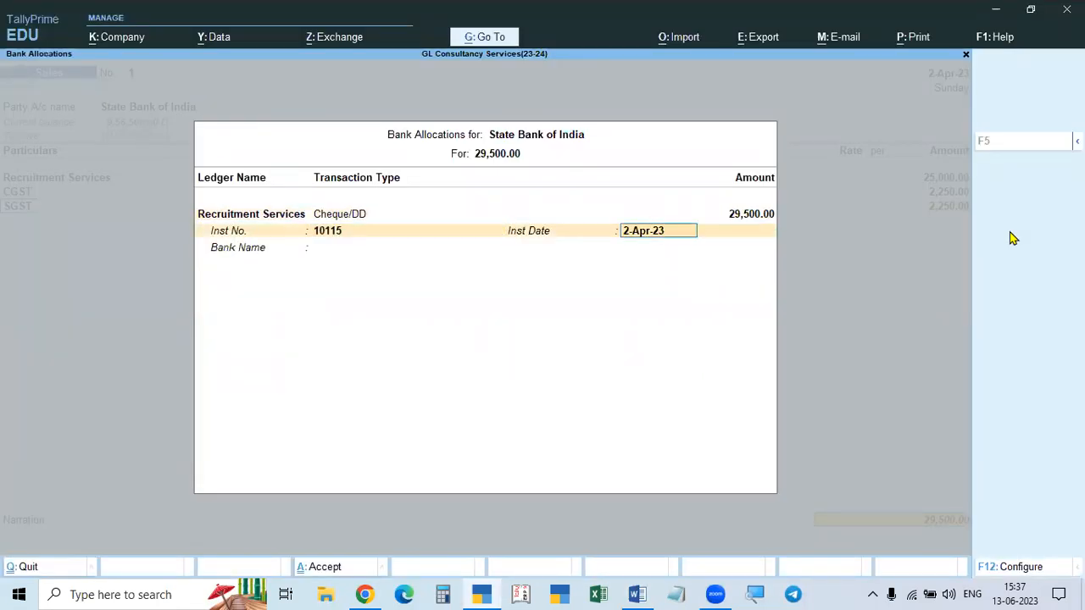
pyautogui.press('Return')
# Step: Check the issuing bank in transaction 9 in Word and specify Indian Bank as the bank name in the allocation
pyautogui.hotkey('alt', 'Tab')
pyautogui.moveTo(771, 280); pyautogui.dragTo(941, 288)
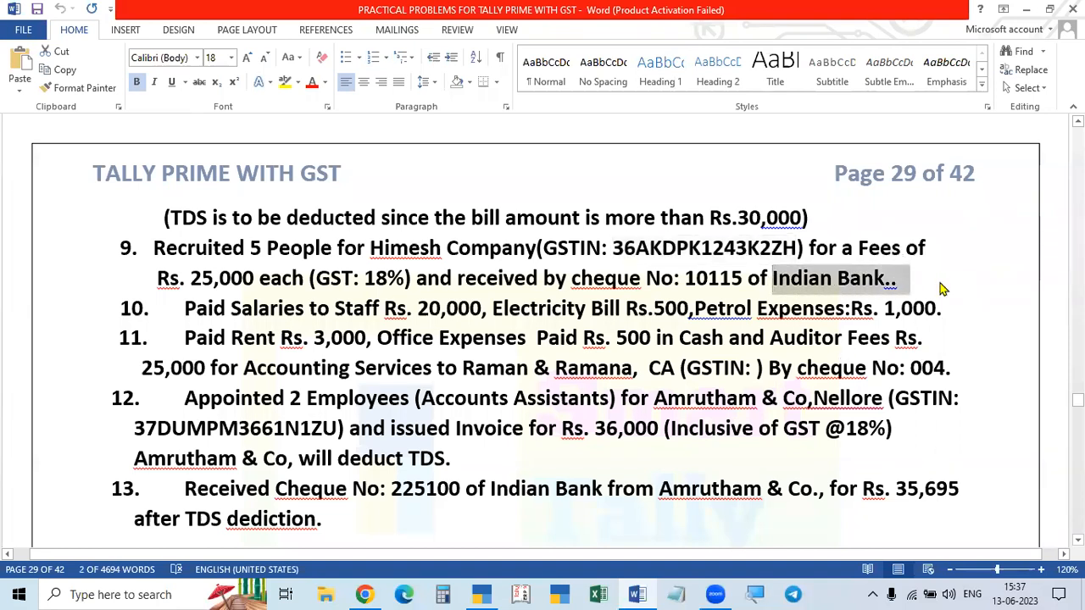
pyautogui.hotkey('alt', 'Tab')
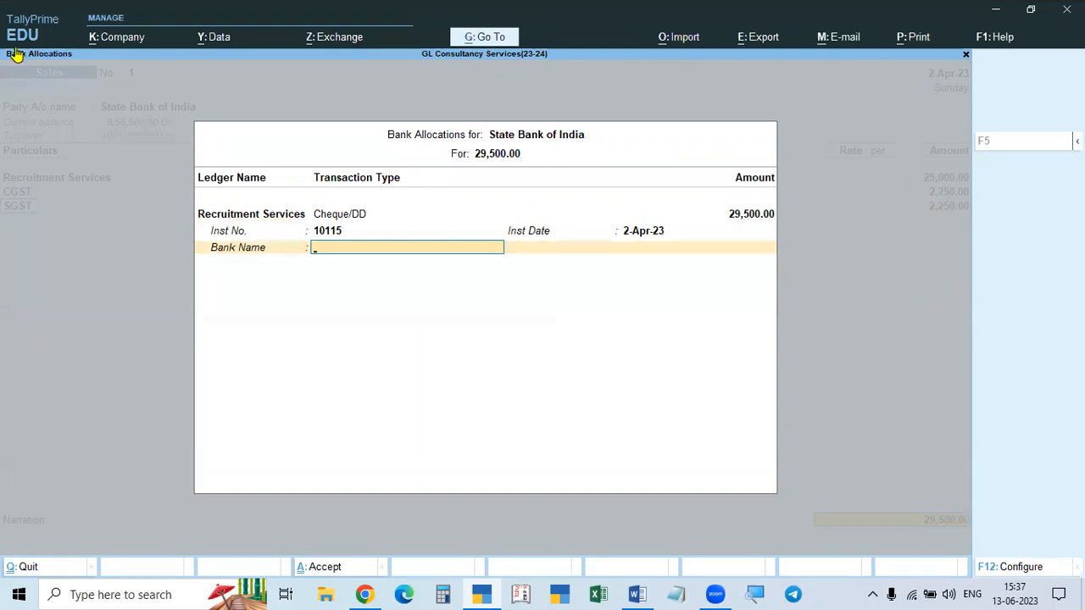
pyautogui.click(359, 250)
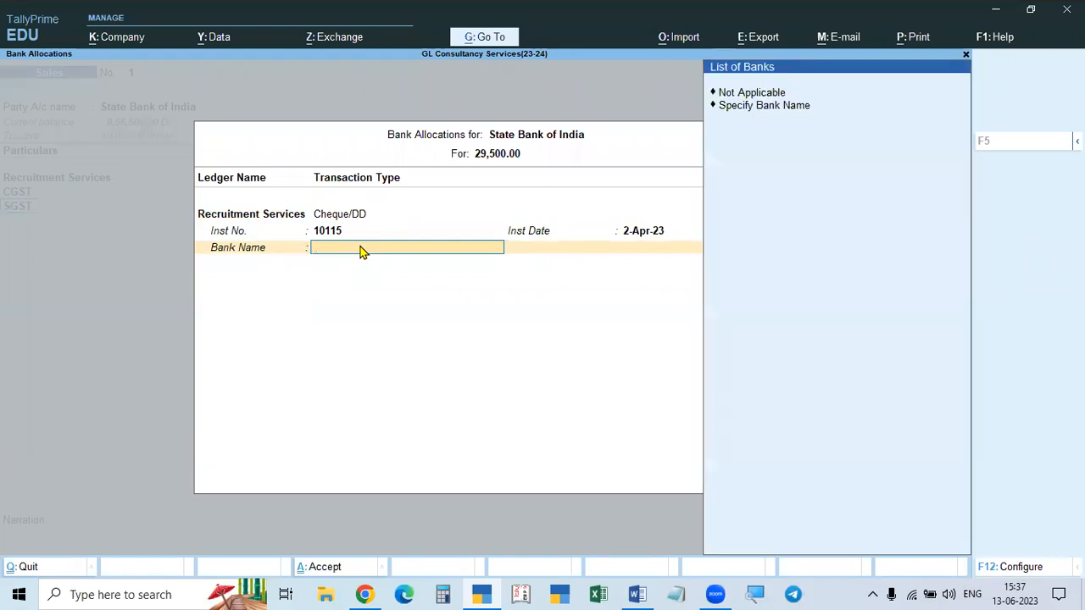
pyautogui.click(755, 106)
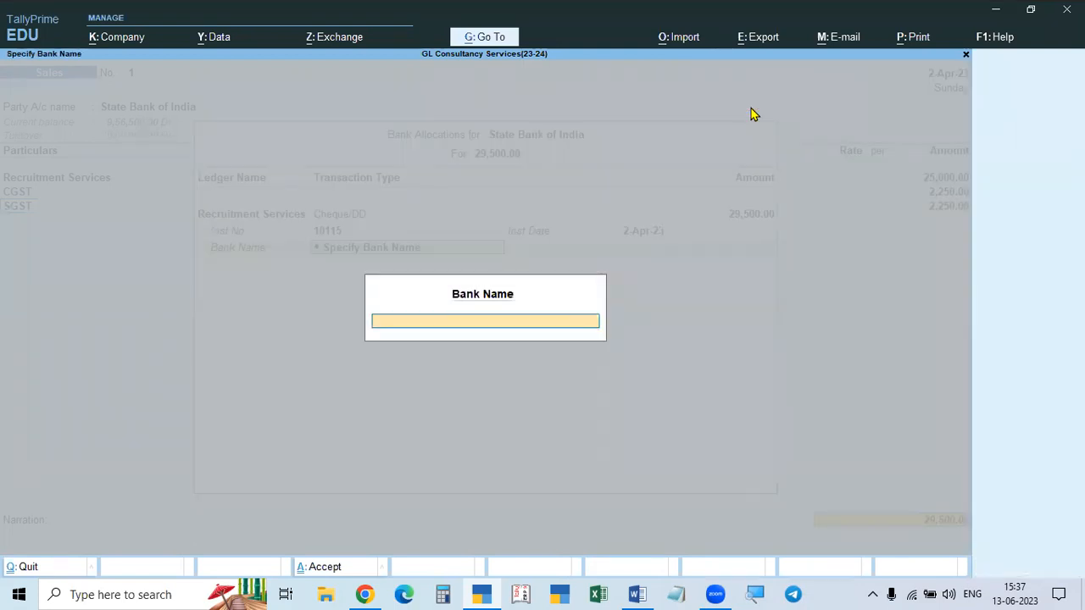
pyautogui.write('Indian Bank')
pyautogui.press('Return')
# Step: Recheck transaction 9 in Word, close the bank allocation and save the sales voucher in TallyPrime with a blank narration
pyautogui.hotkey('alt', 'Tab')
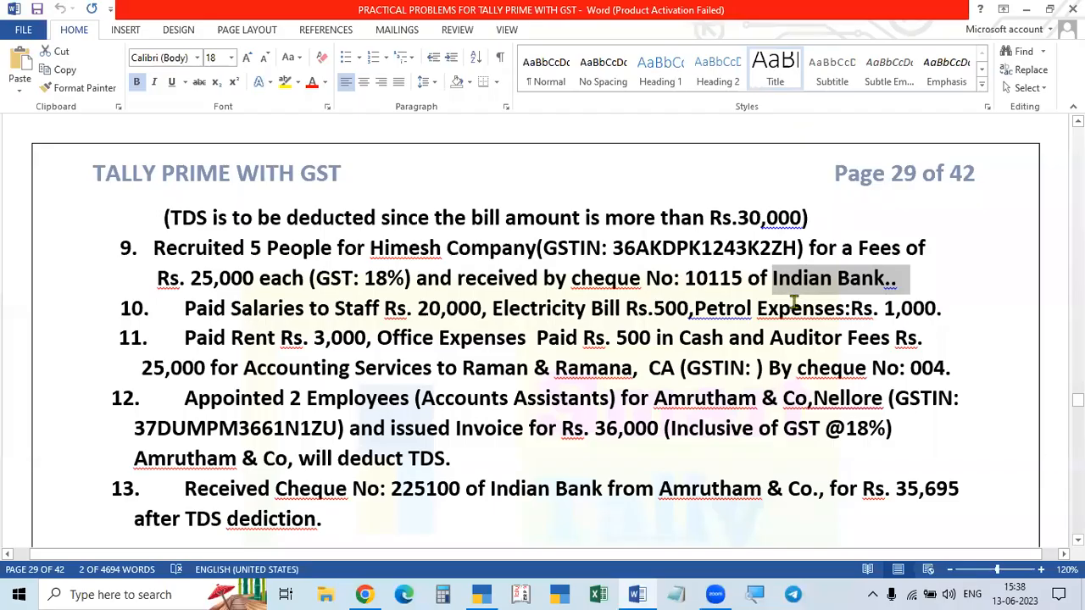
pyautogui.hotkey('alt', 'Tab')
pyautogui.press('Return')
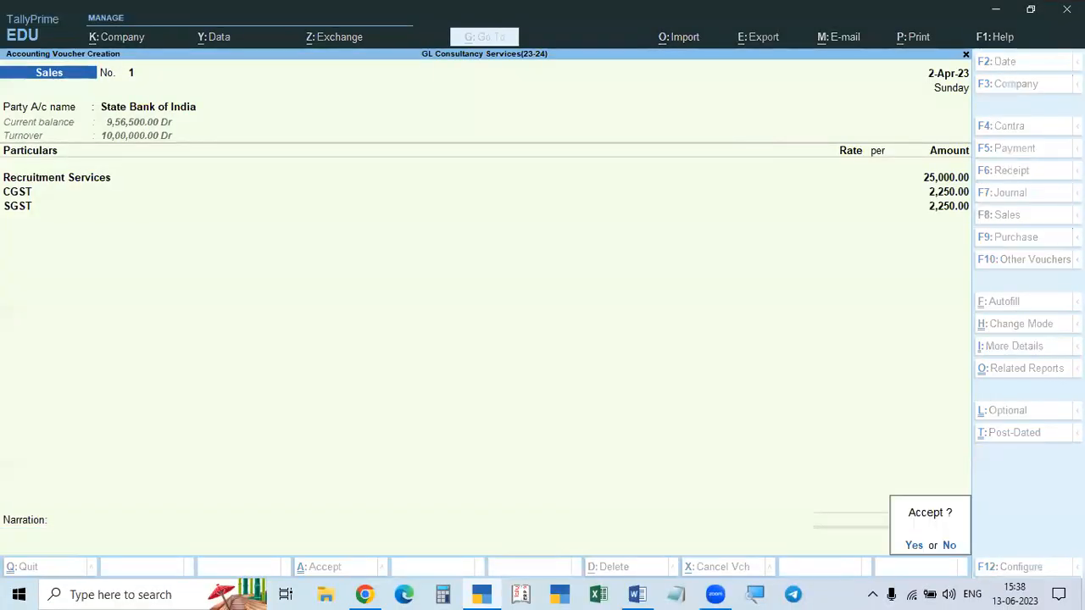
pyautogui.press('Return')
# Step: Read the transactions following number 9 in the Word document and return to the blank sales voucher in TallyPrime
pyautogui.hotkey('alt', 'Tab')
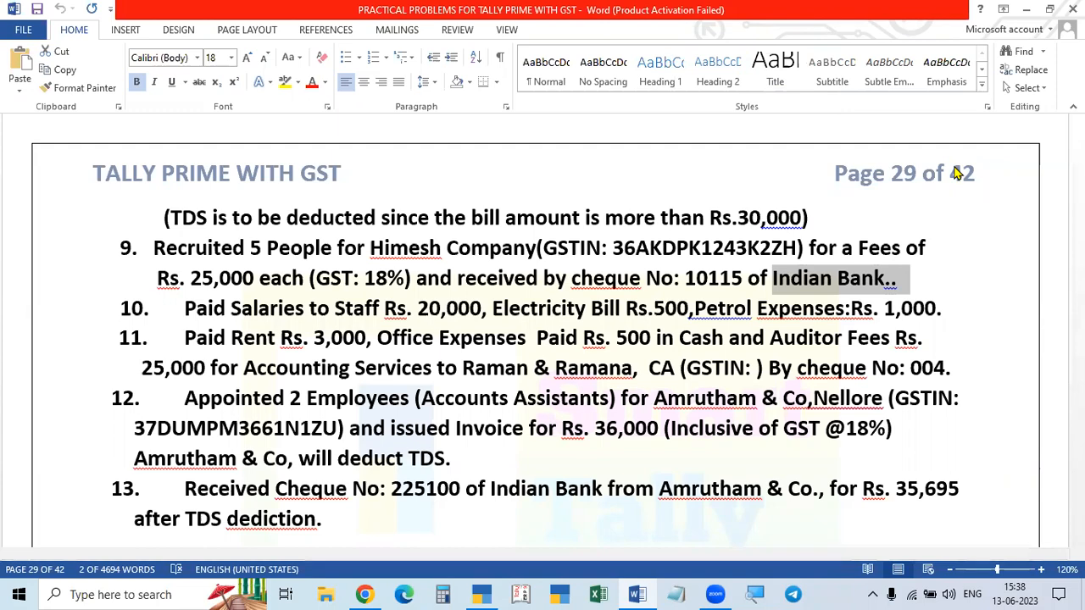
pyautogui.hotkey('alt', 'Tab')
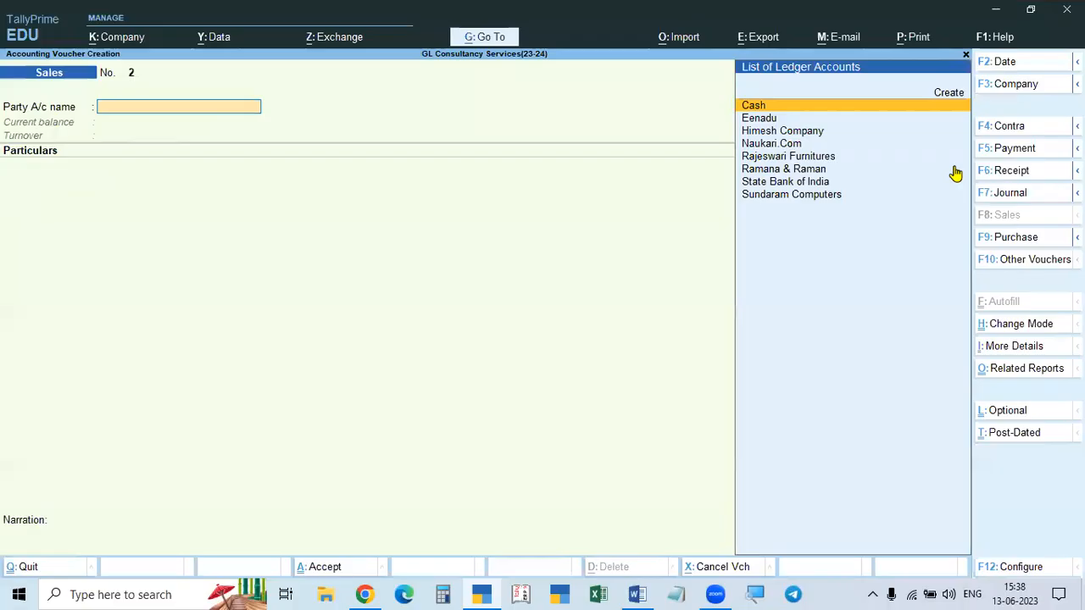
pyautogui.hotkey('alt', 'Tab')
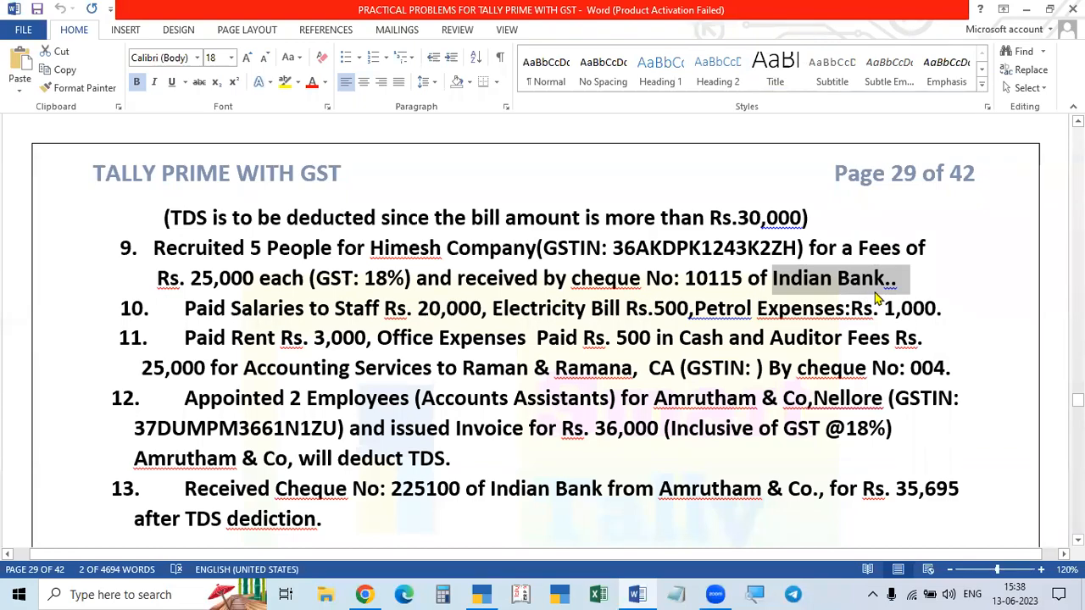
pyautogui.hotkey('alt', 'Tab')
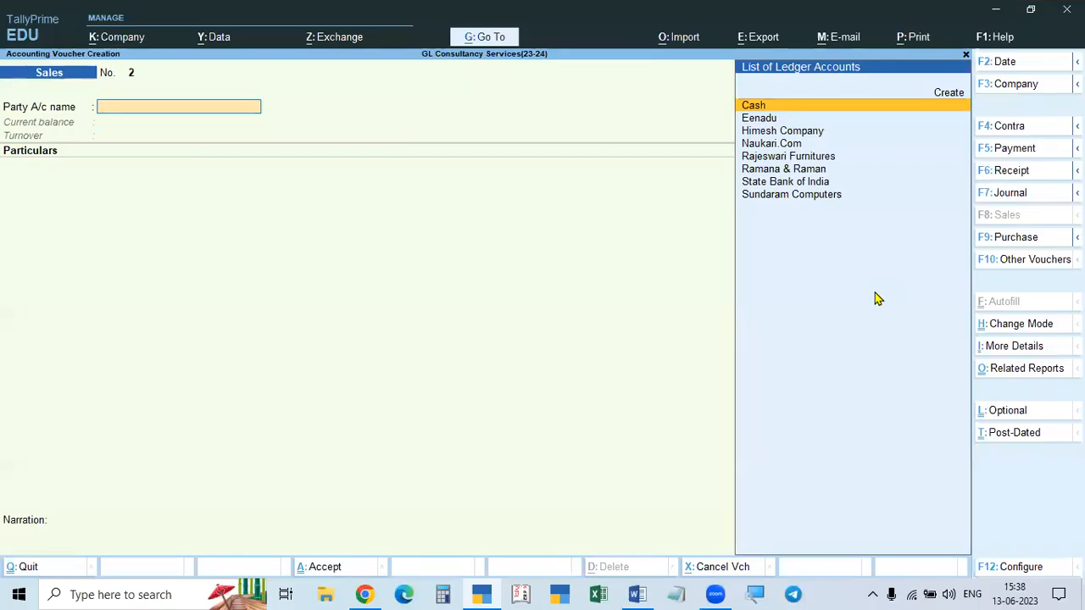
# Step: Switch to a new payment voucher and check transaction 10 in the Word document before returning to TallyPrime
pyautogui.press('F5')
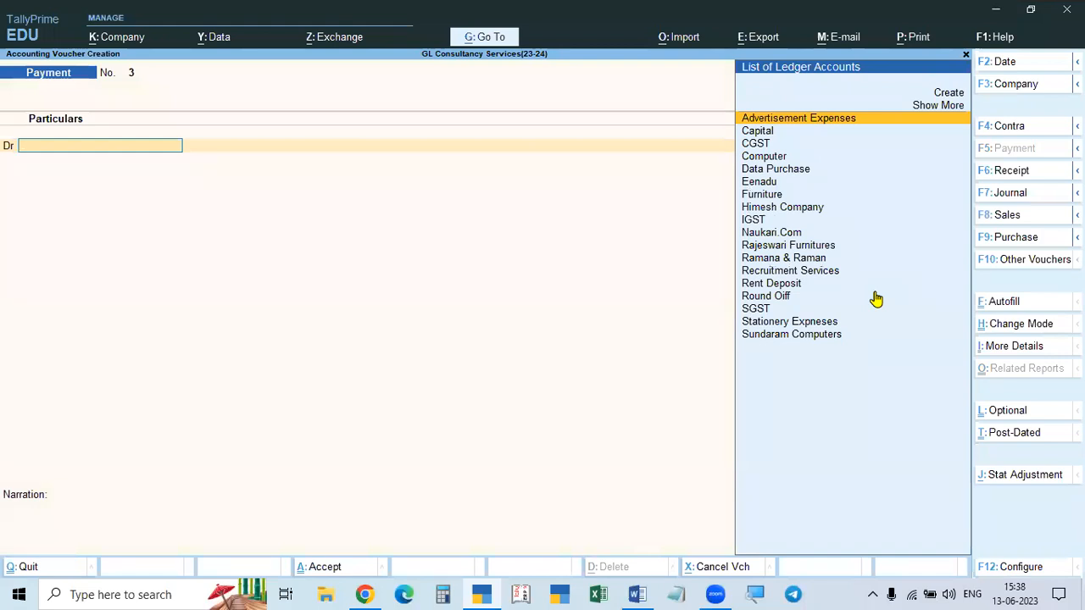
pyautogui.hotkey('alt', 'Tab')
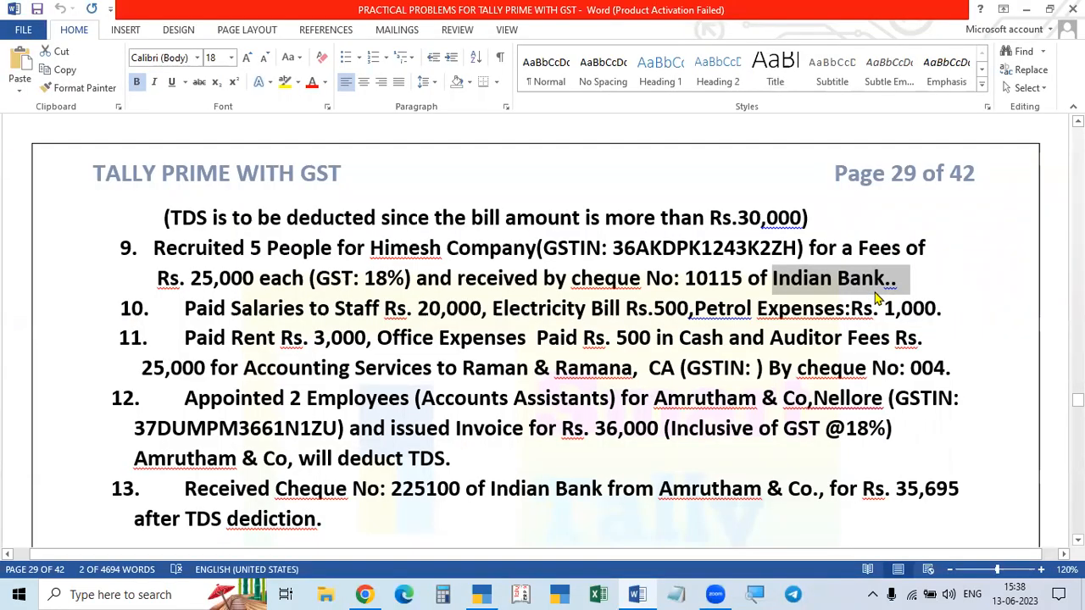
pyautogui.hotkey('alt', 'Tab')
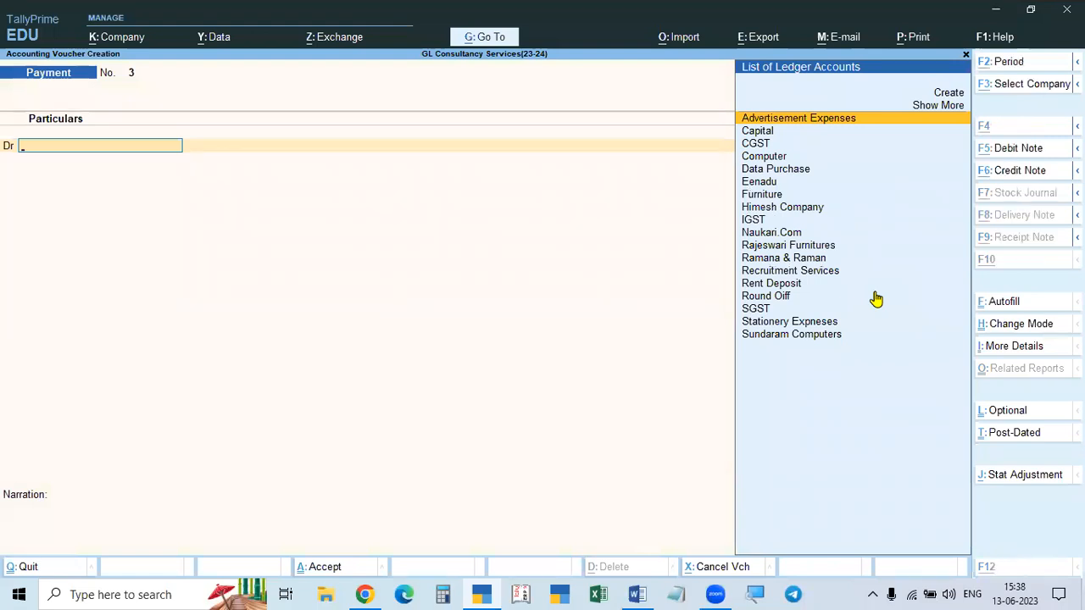
# Step: Begin a new ledger named Salaries under Indirect Expenses from the first debit line of the payment voucher
pyautogui.write('S')
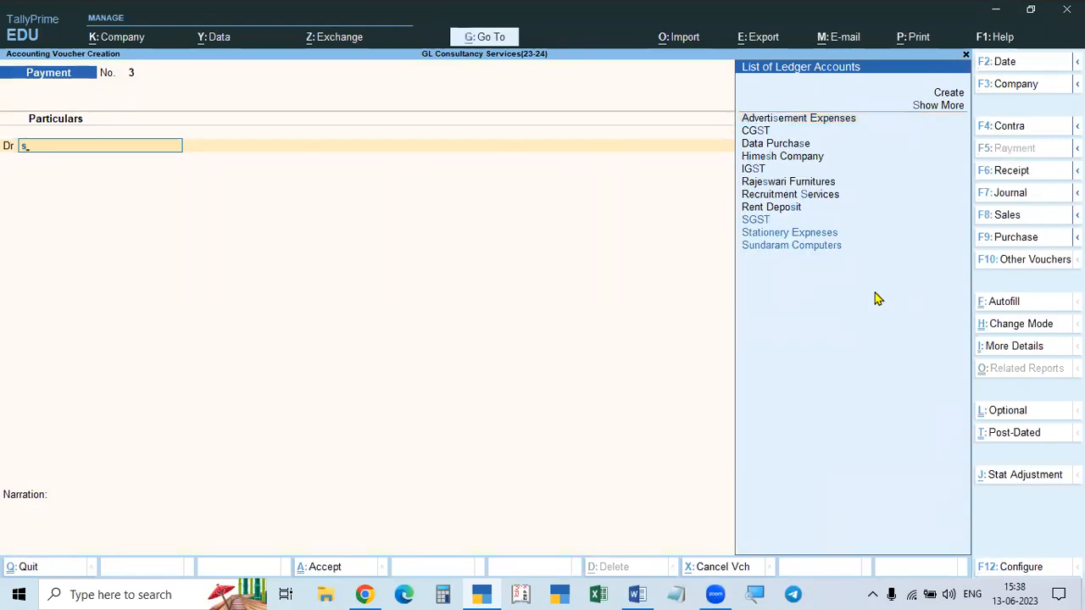
pyautogui.press('BackSpace')
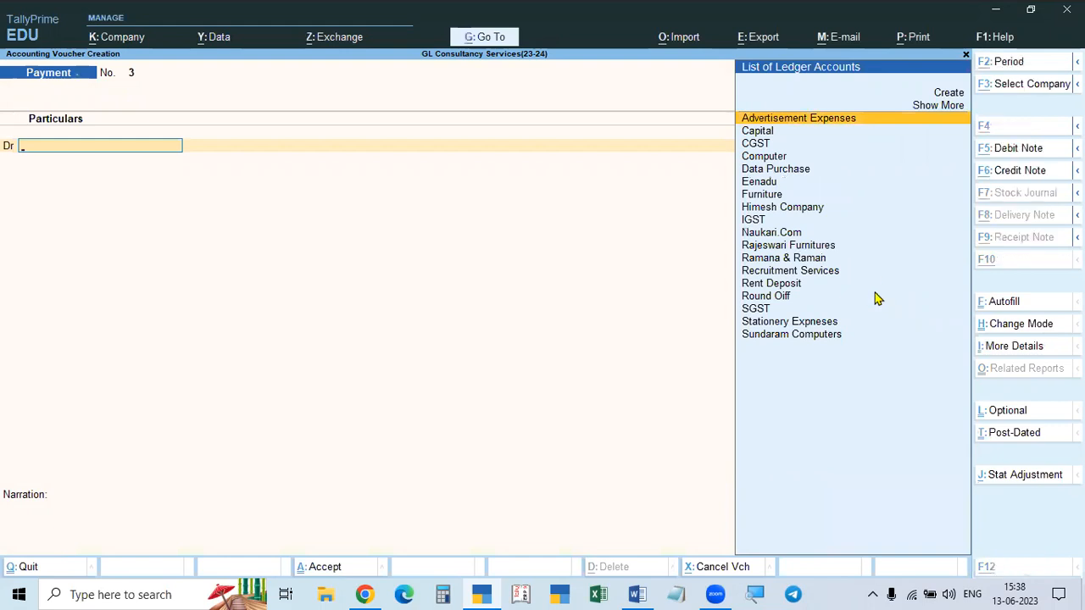
pyautogui.hotkey('alt', 'c')
pyautogui.write('Salaries')
pyautogui.press('Return')
pyautogui.press('Return')
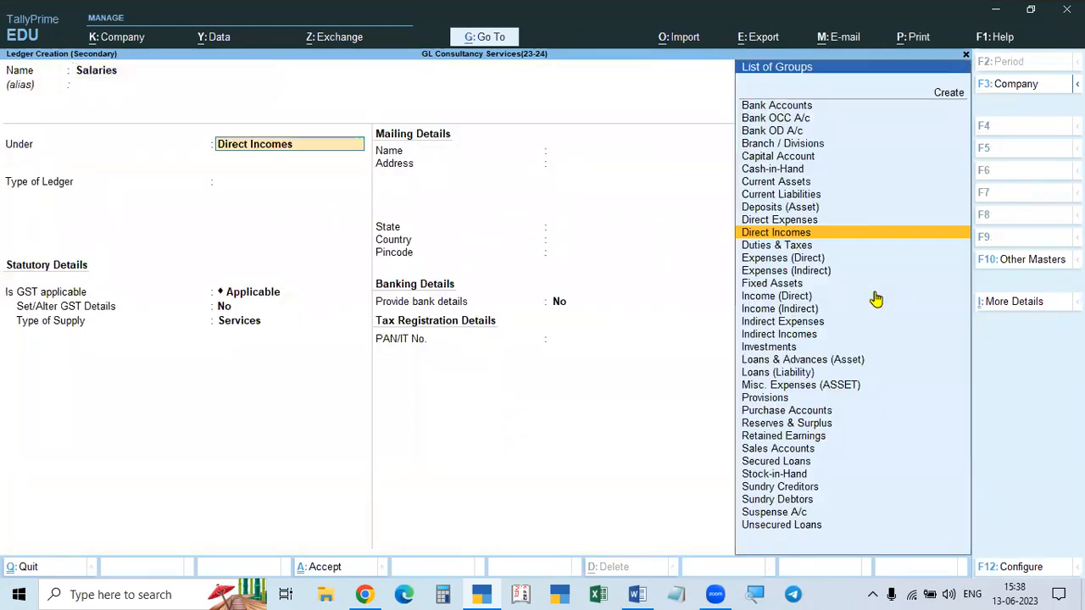
pyautogui.write('Indi')
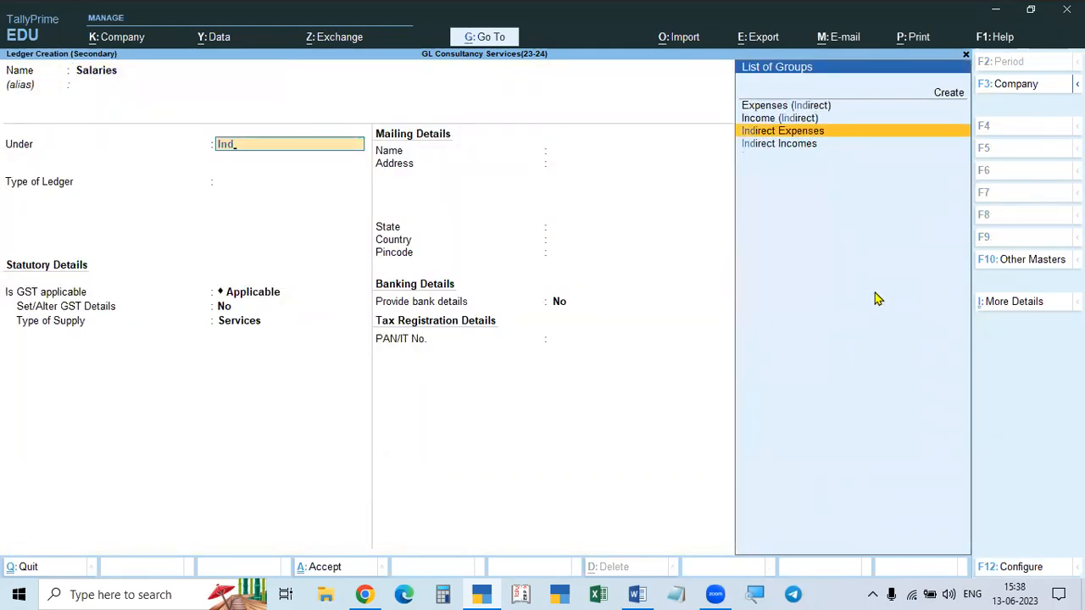
pyautogui.press('Return')
pyautogui.press('Return')
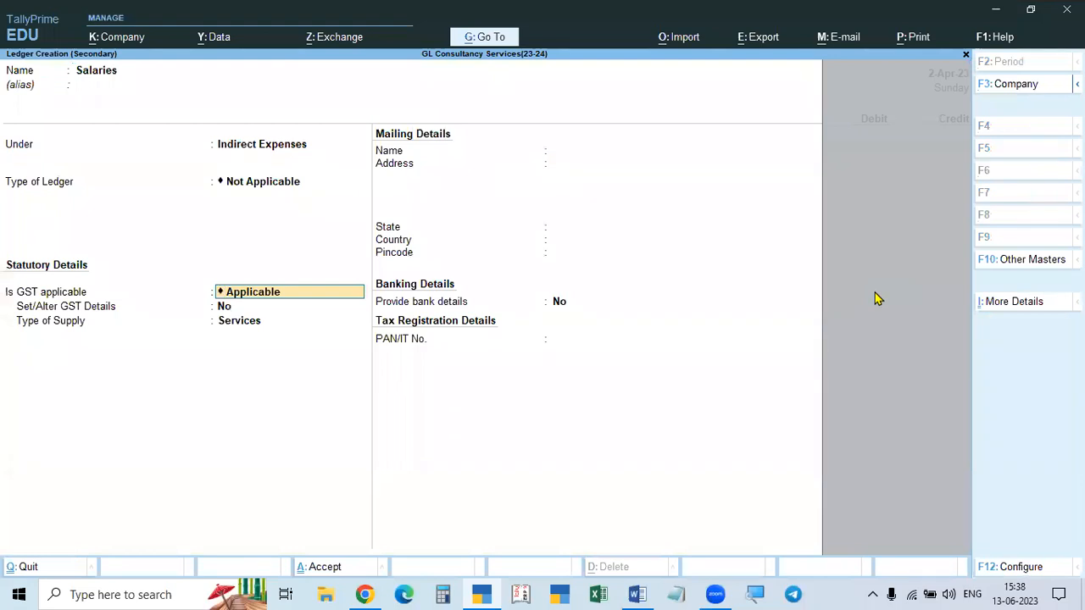
# Step: Set GST to Not Applicable for the Salaries ledger and save it into the payment voucher
pyautogui.press('BackSpace')
pyautogui.press('Down')
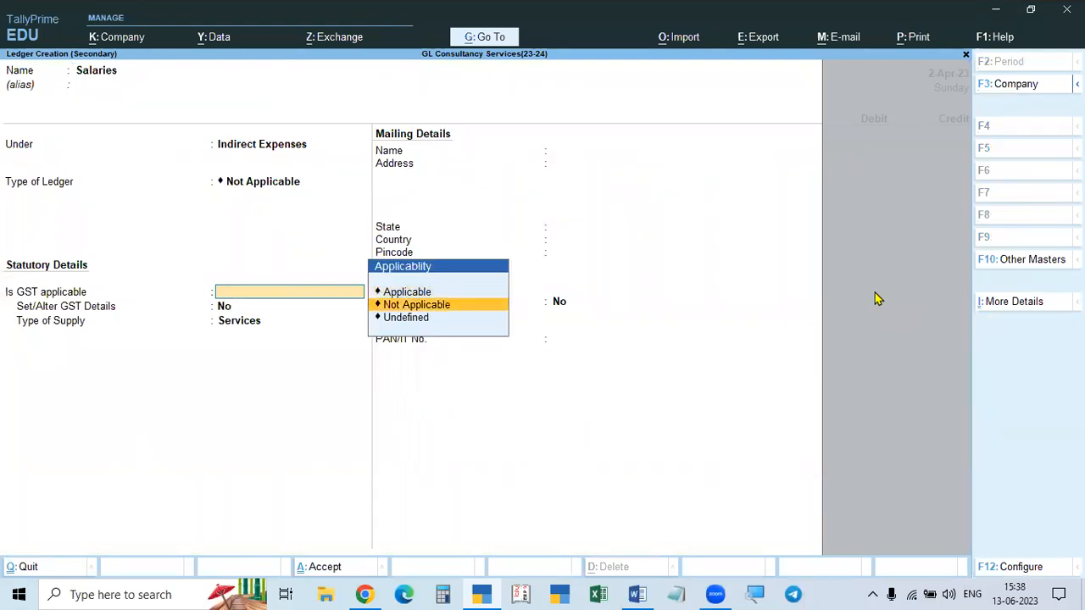
pyautogui.press('Return')
pyautogui.press('Return')
pyautogui.press('Return')
pyautogui.press('Return')
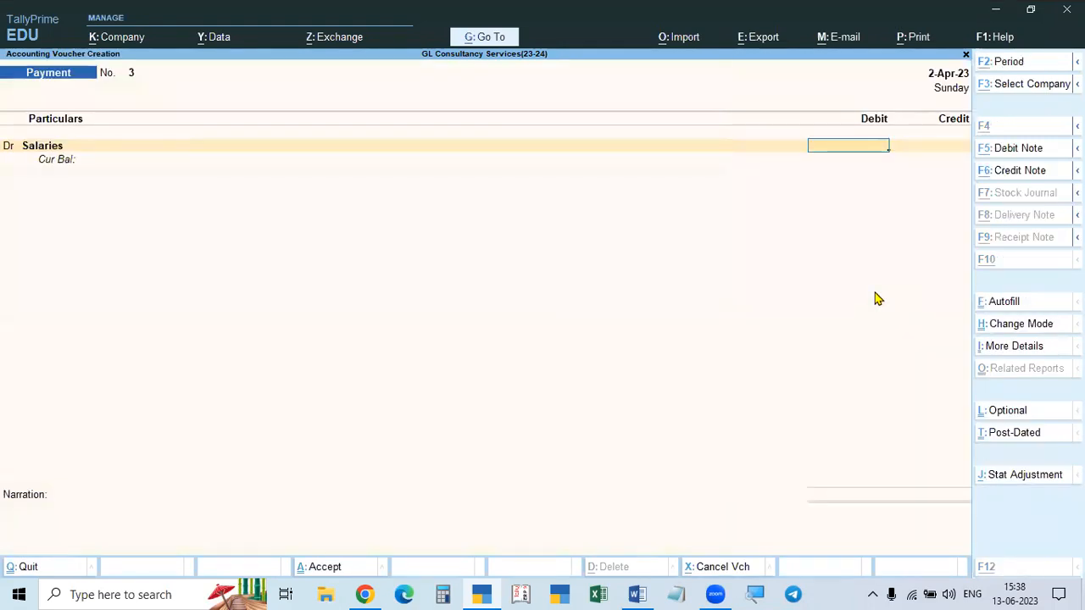
# Step: Check the salary amount in Word and debit Salaries with 20,000
pyautogui.hotkey('alt', 'Tab')
pyautogui.hotkey('alt', 'Tab')
pyautogui.hotkey('alt', 'Tab')
pyautogui.hotkey('alt', 'Tab')
pyautogui.write('20,000')
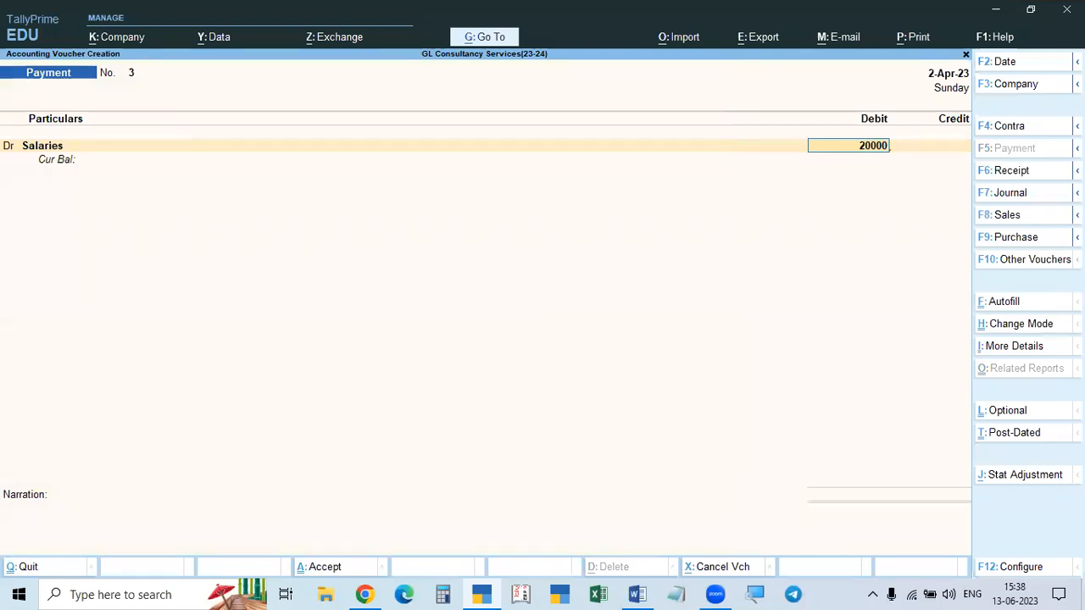
pyautogui.press('Return')
# Step: Make the second voucher line a debit and check the electricity bill entry of transaction 10 in Word
pyautogui.write('d')
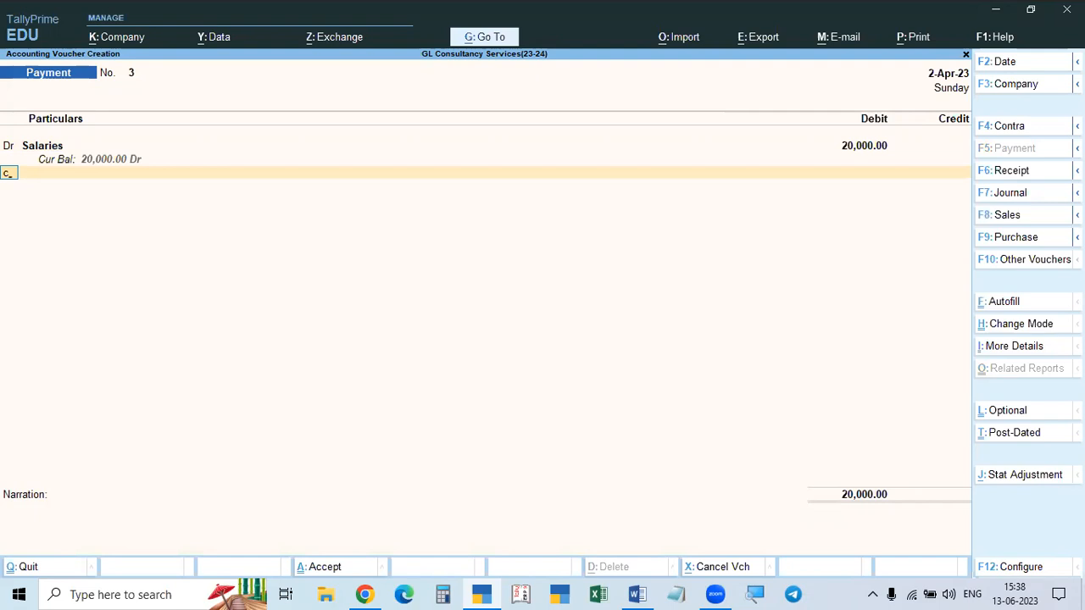
pyautogui.write('a')
pyautogui.press('BackSpace')
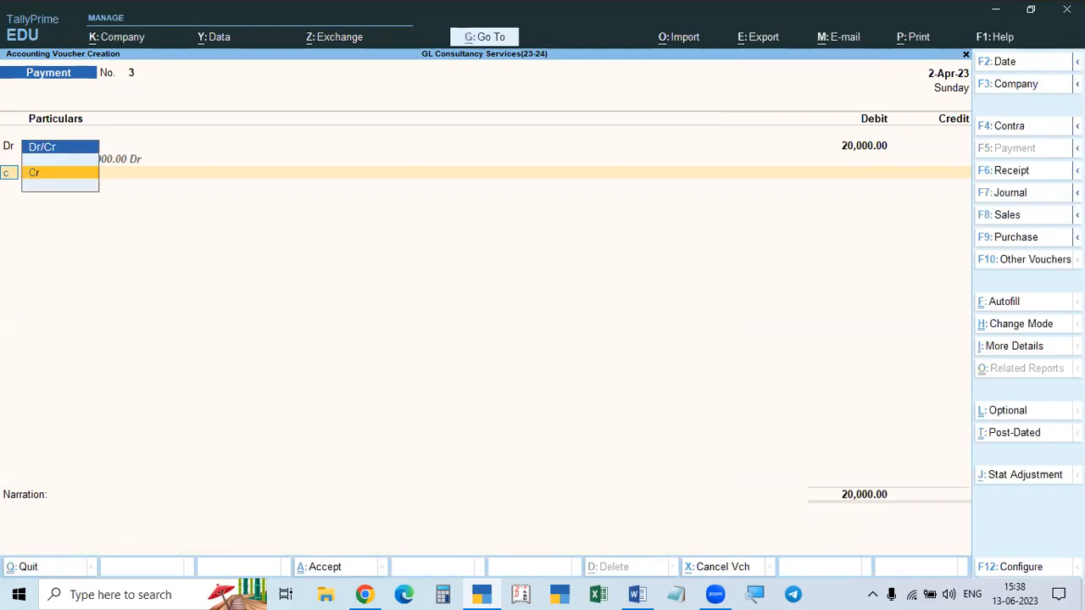
pyautogui.write('d')
pyautogui.press('Return')
pyautogui.hotkey('alt', 'Tab')
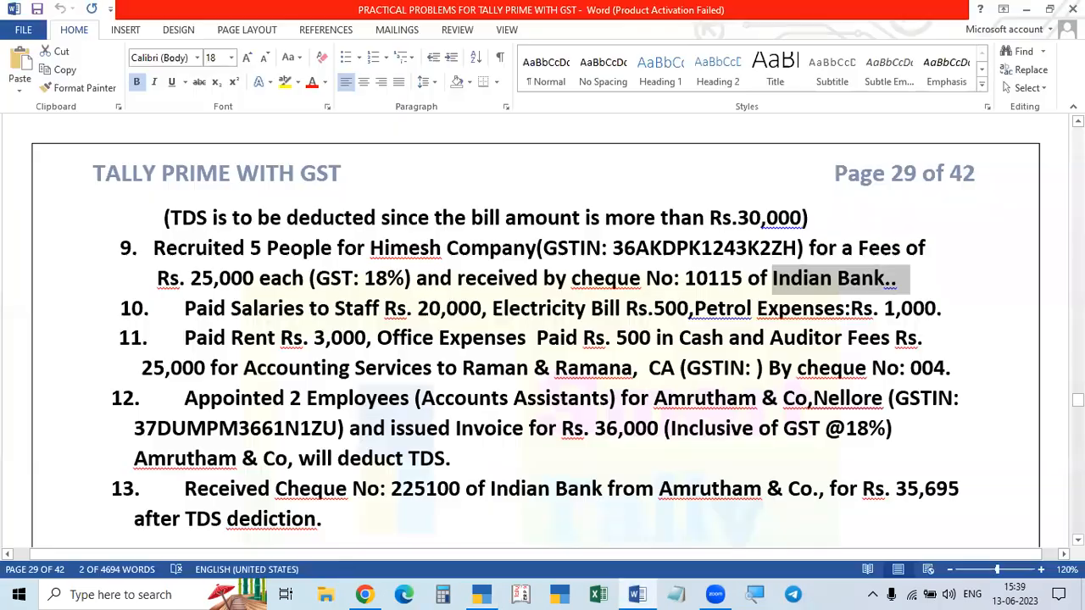
pyautogui.hotkey('alt', 'Tab')
# Step: Begin a new ledger named Electricity Charges under Indirect Expenses for the second debit line
pyautogui.hotkey('alt', 'c')
pyautogui.write('Electricity Charges')
pyautogui.press('Return')
pyautogui.press('Return')
pyautogui.press('Return')
pyautogui.press('Return')
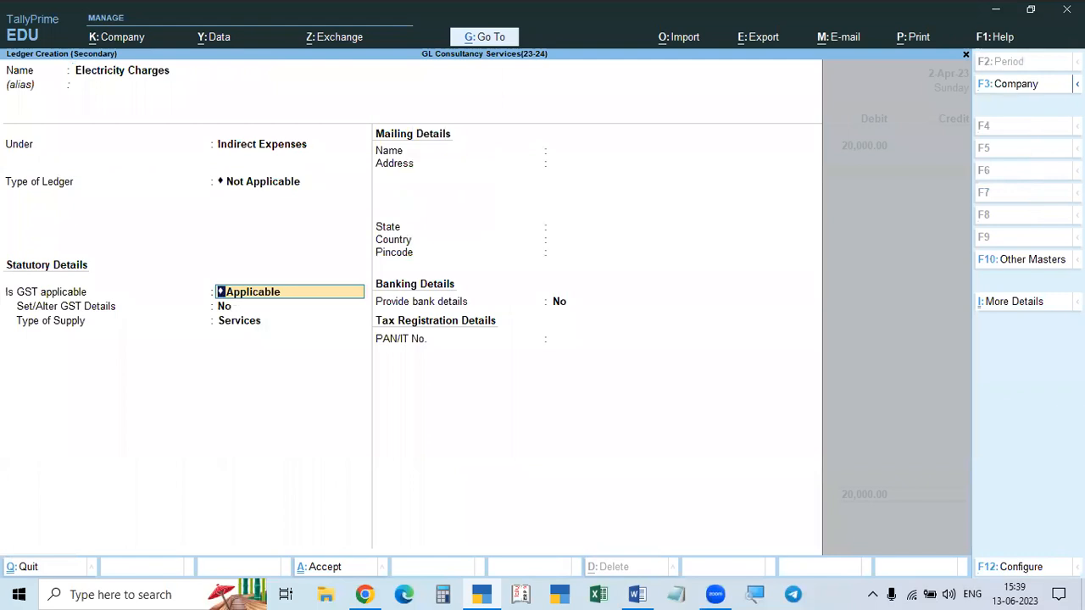
# Step: Set GST to Not Applicable for the Electricity Charges ledger and save it
pyautogui.press('space')
pyautogui.press('Down')
pyautogui.press('Down')
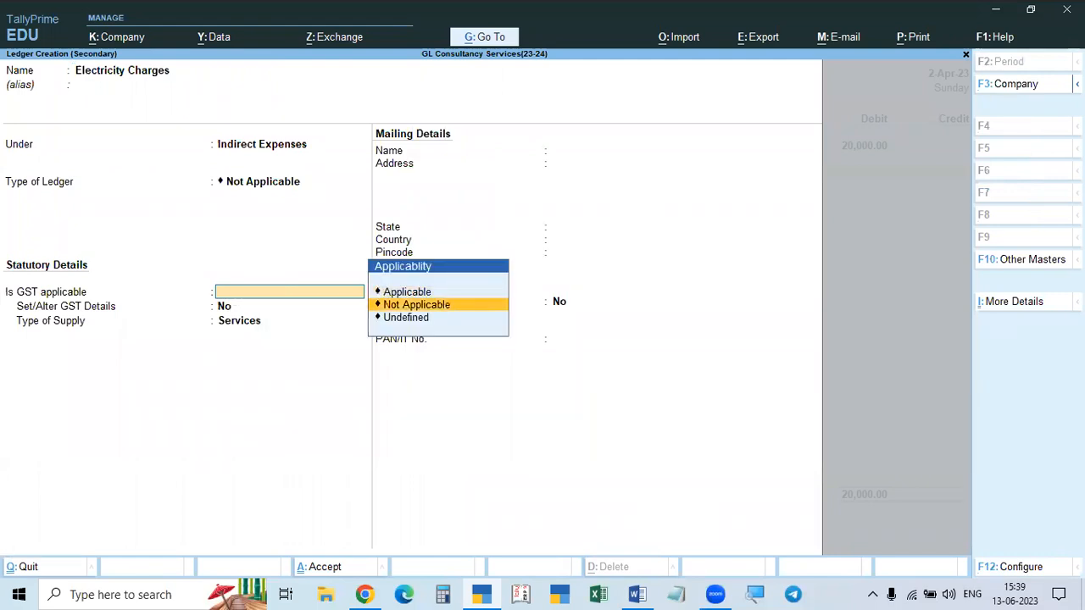
pyautogui.press('Return')
pyautogui.press('Return')
pyautogui.press('Return')
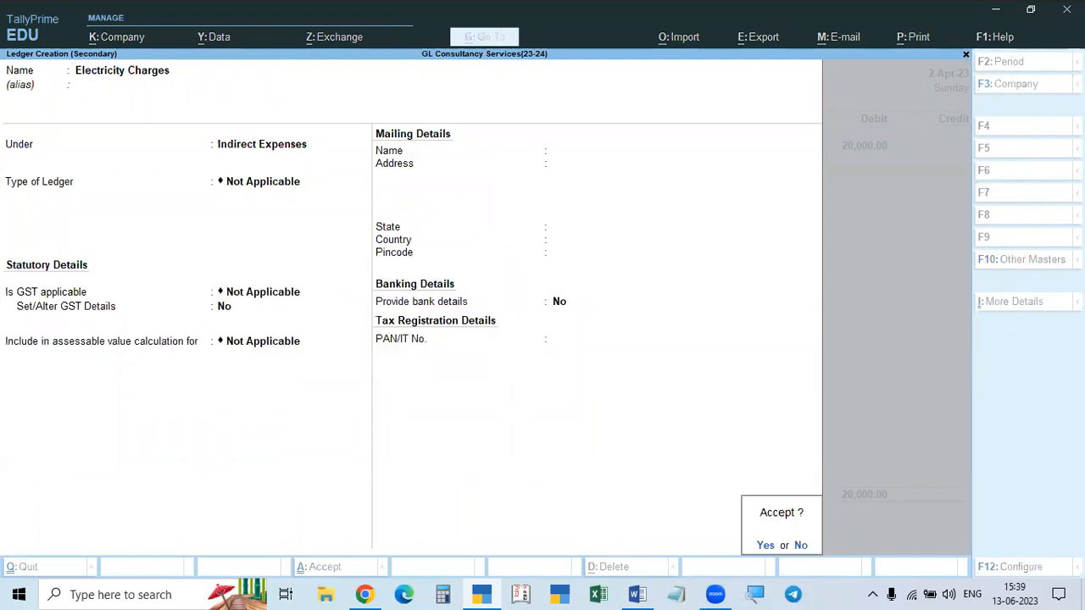
pyautogui.press('Return')
# Step: Check the electricity amount in Word and debit Electricity Charges with 500
pyautogui.hotkey('alt', 'Tab')
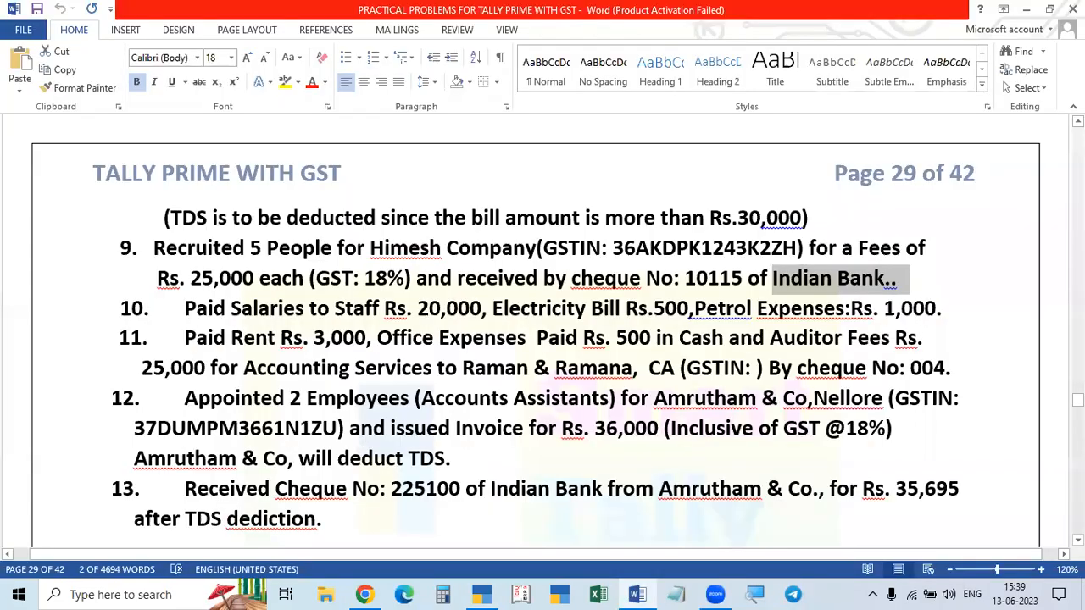
pyautogui.hotkey('alt', 'Tab')
pyautogui.write('500')
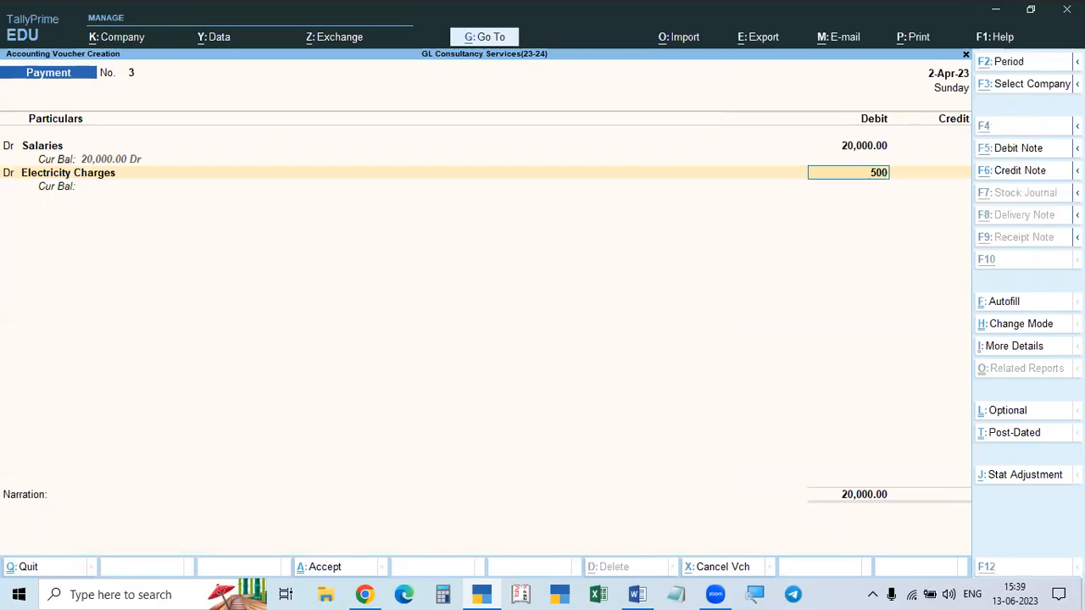
pyautogui.hotkey('alt', 'Tab')
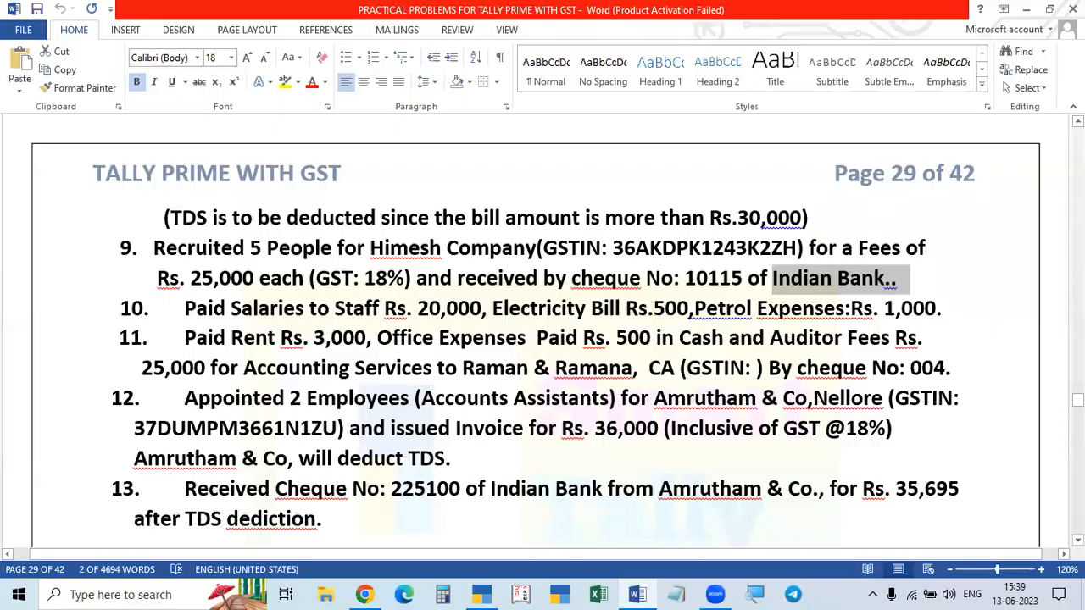
pyautogui.hotkey('alt', 'Tab')
pyautogui.press('Return')
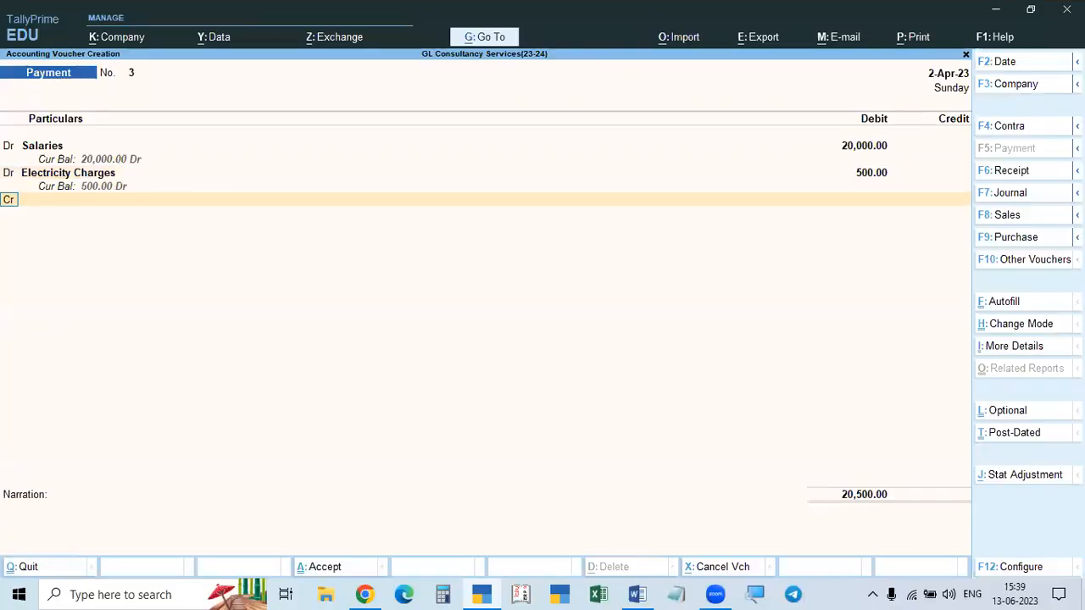
# Step: Add a third debit line, check its expense in Word and begin a Petrol Expenses ledger under Indirect Expenses
pyautogui.press('Return')
pyautogui.hotkey('alt', 'Tab')
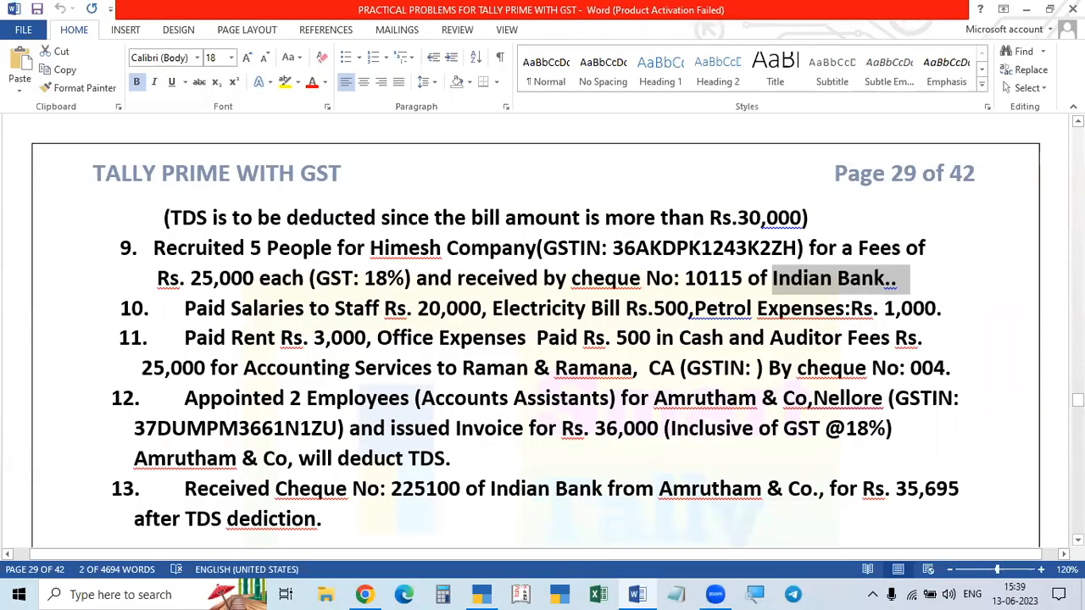
pyautogui.hotkey('alt', 'Tab')
pyautogui.hotkey('alt', 'c')
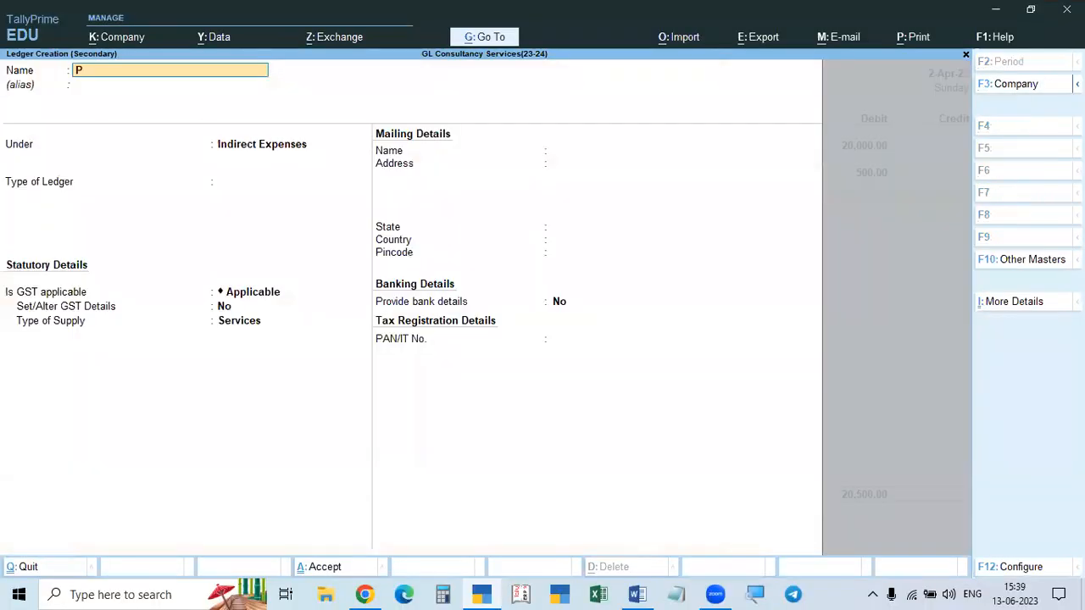
pyautogui.write('Petrol Expenses')
pyautogui.press('Return')
pyautogui.press('Return')
pyautogui.press('Return')
pyautogui.press('Return')
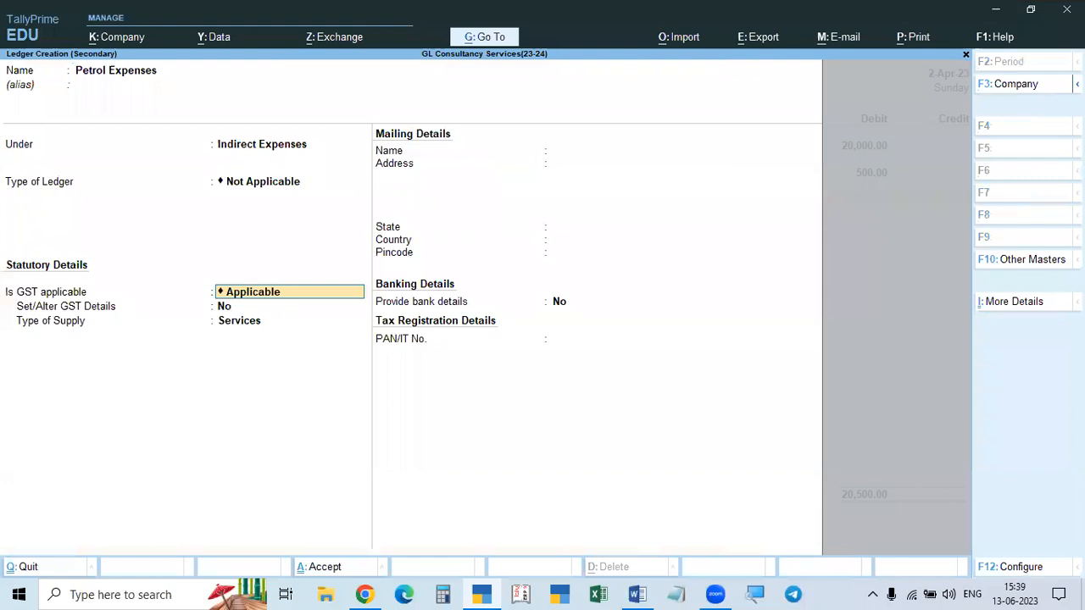
# Step: Set GST to Not Applicable for the Petrol Expenses ledger and save it
pyautogui.press('Down')
pyautogui.press('Return')
pyautogui.press('Return')
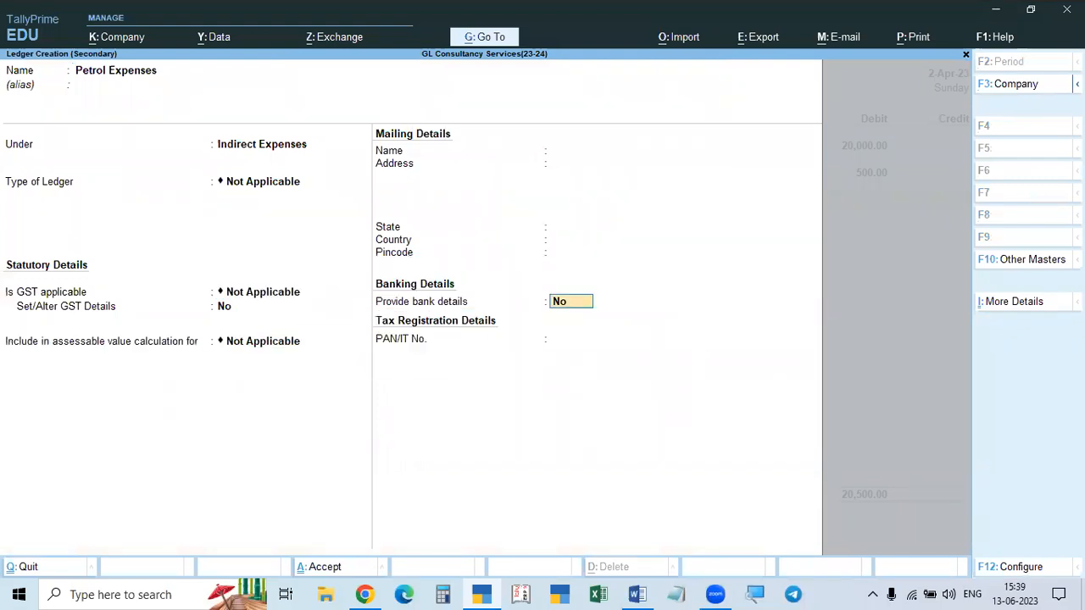
pyautogui.press('Return')
pyautogui.press('y')
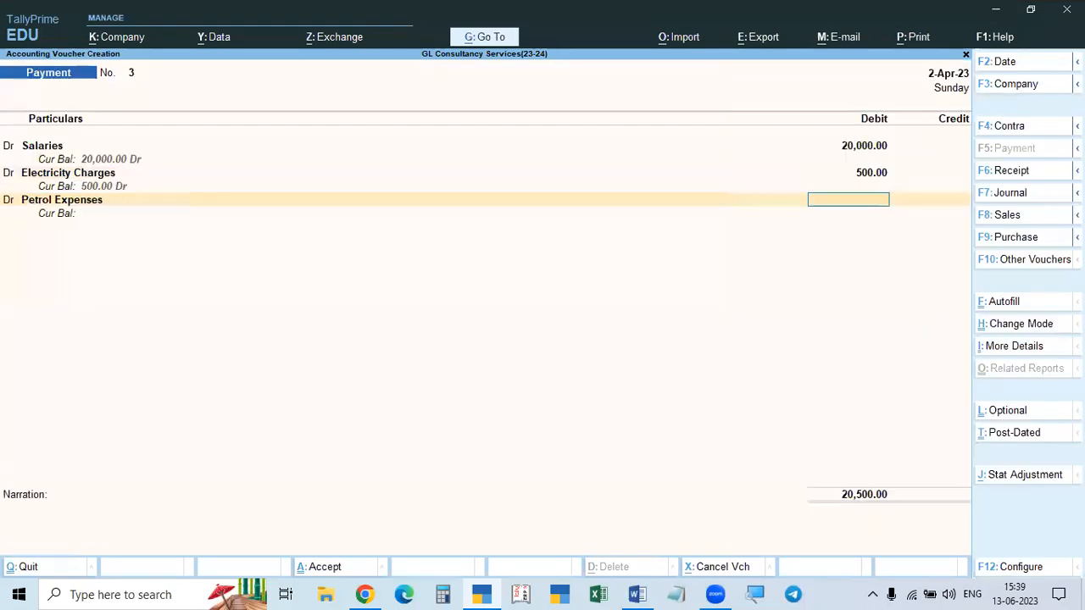
# Step: Check the petrol amount in Word and debit Petrol Expenses with 1,000
pyautogui.hotkey('alt', 'Tab')
pyautogui.hotkey('alt', 'Tab')
pyautogui.write('1,000')
pyautogui.press('Return')
# Step: Credit Cash with the full 21,500 and save the payment voucher with a blank narration
pyautogui.press('c')
pyautogui.press('Return')
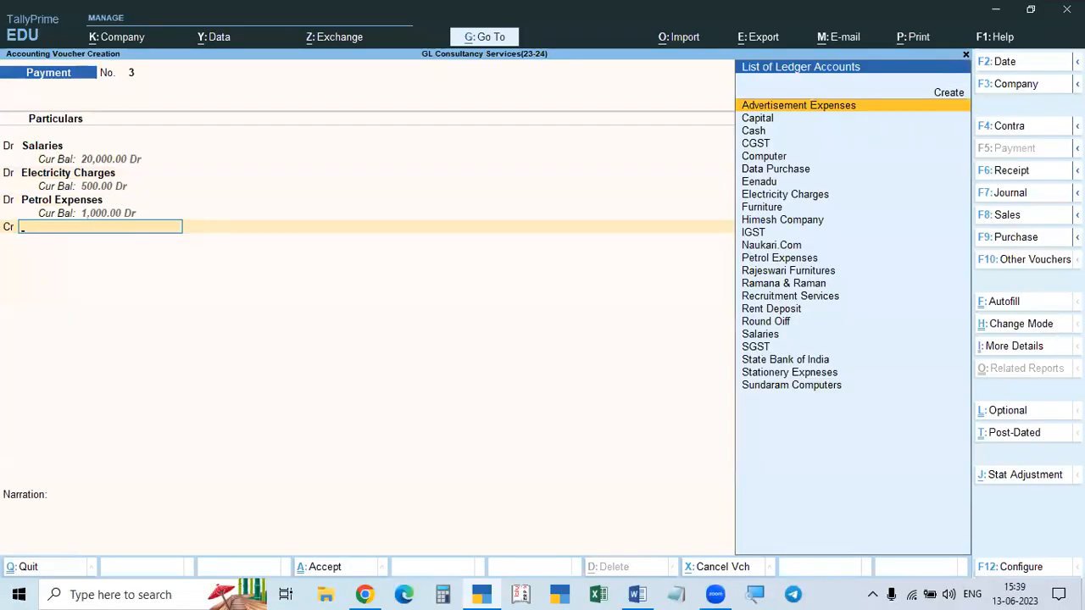
pyautogui.write('cash')
pyautogui.press('Return')
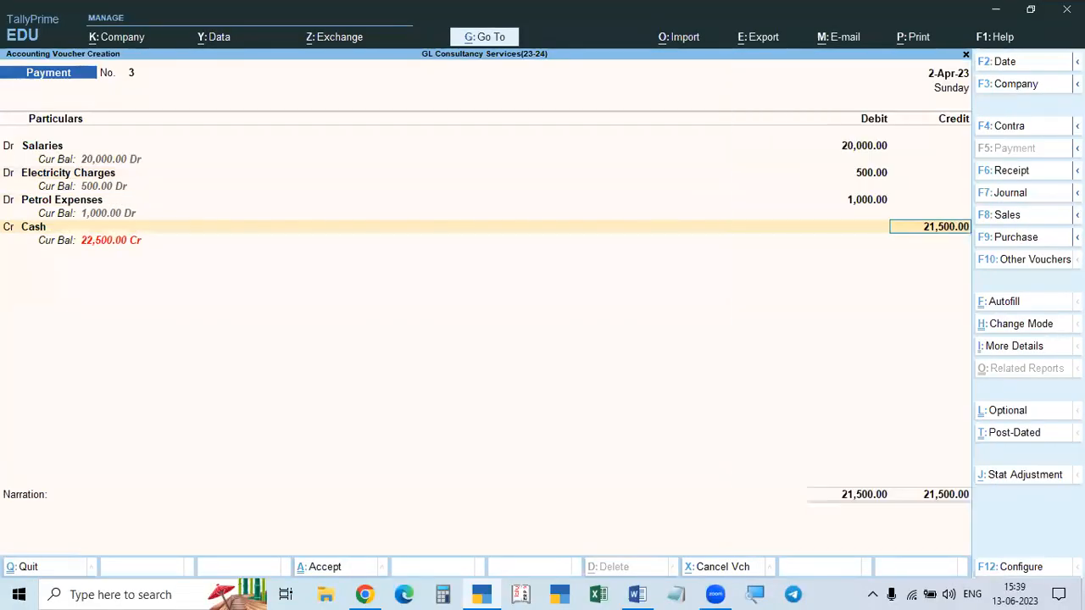
pyautogui.press('Return')
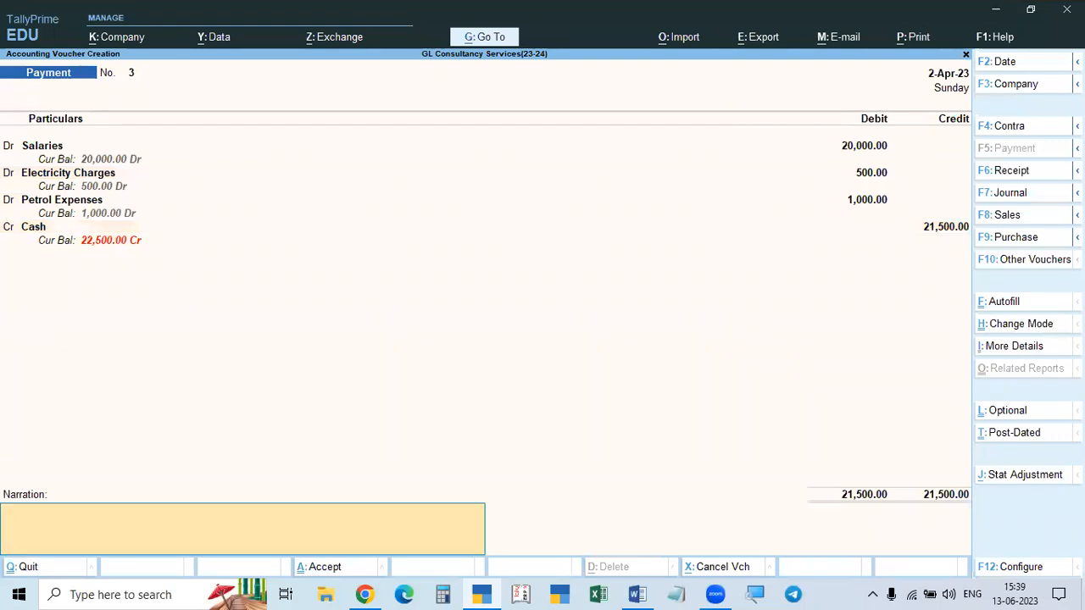
pyautogui.press('Return')
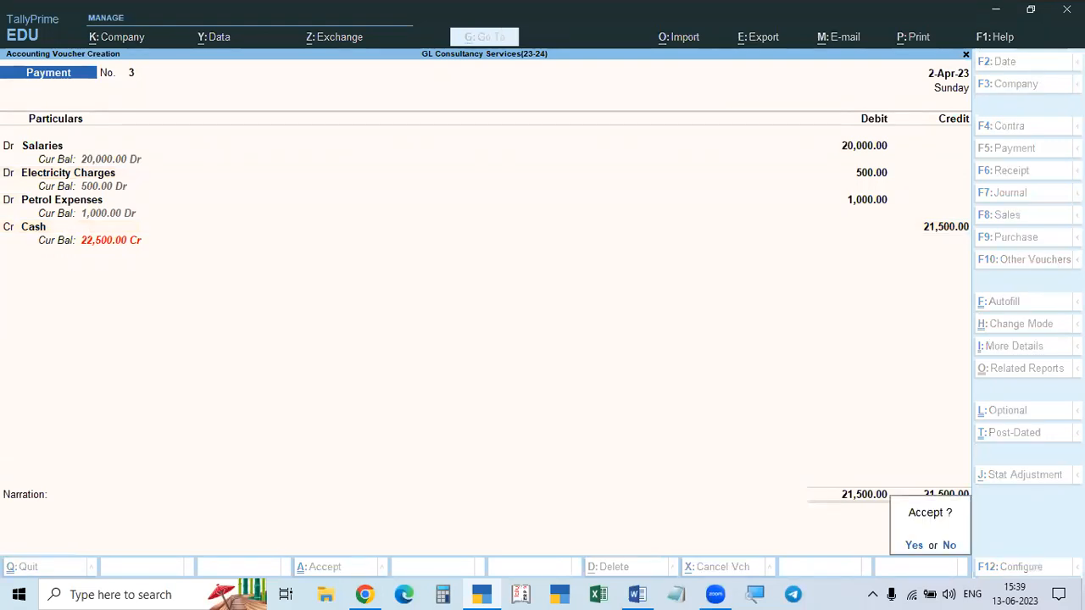
pyautogui.press('y')
# Step: Read transaction 11 in the Word document and return to the blank payment voucher in TallyPrime
pyautogui.hotkey('alt', 'Tab')
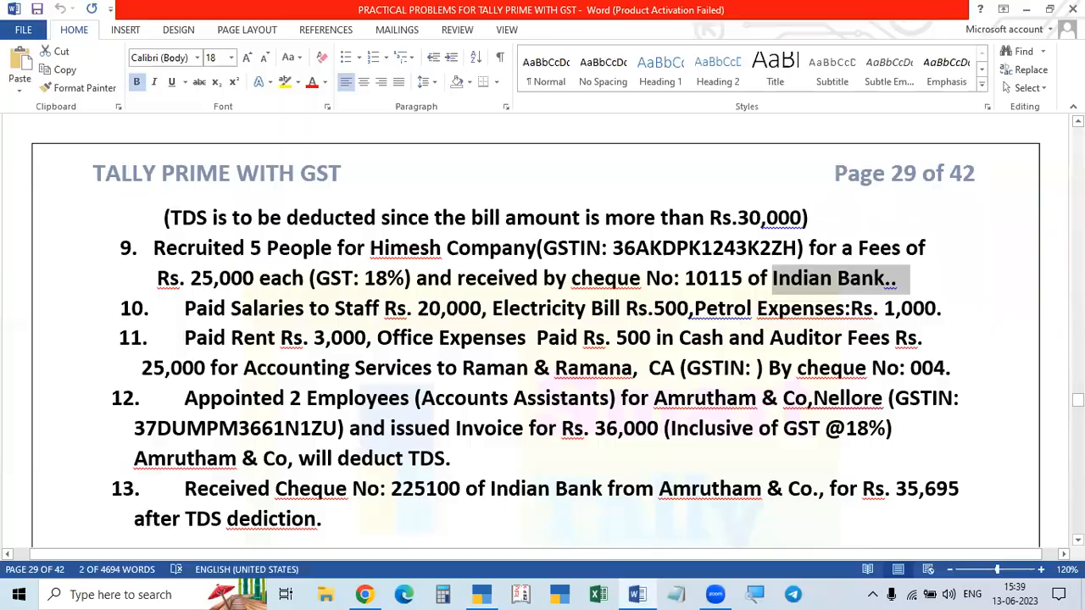
pyautogui.scroll(-1, 443, 307)
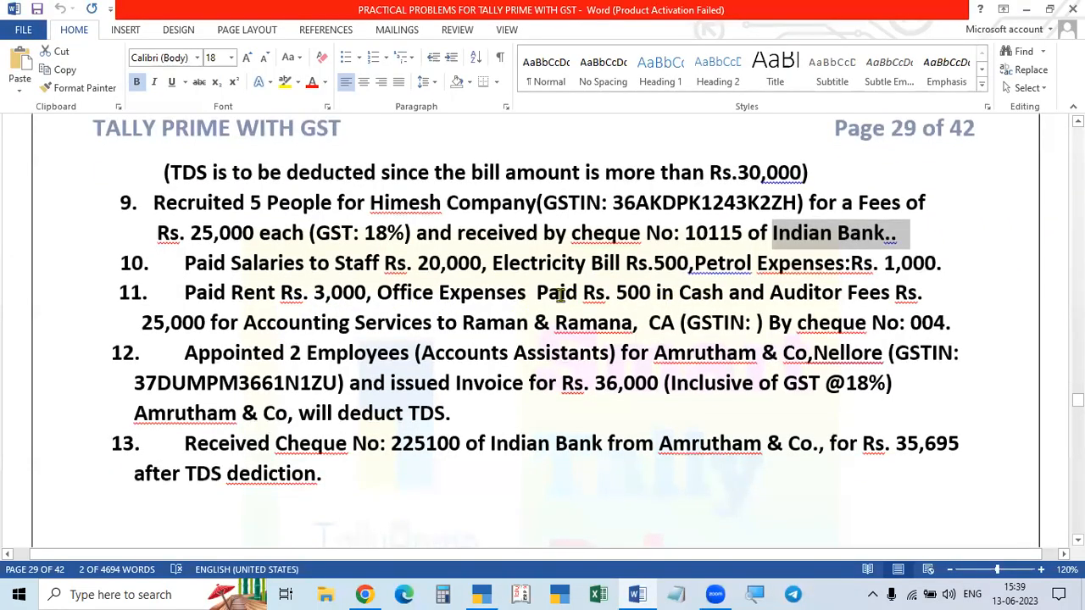
pyautogui.hotkey('alt', 'Tab')
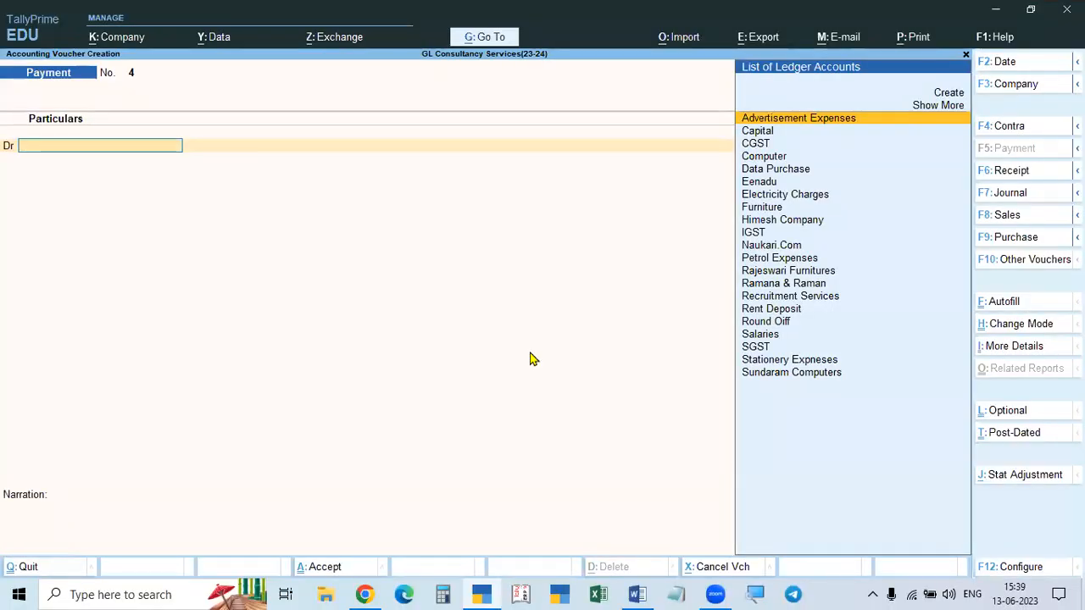
# Step: Start a new ledger named Rent from the voucher's debit line and keep it under Indirect Expenses
pyautogui.write('o')
pyautogui.press('BackSpace')
pyautogui.write('Ren')
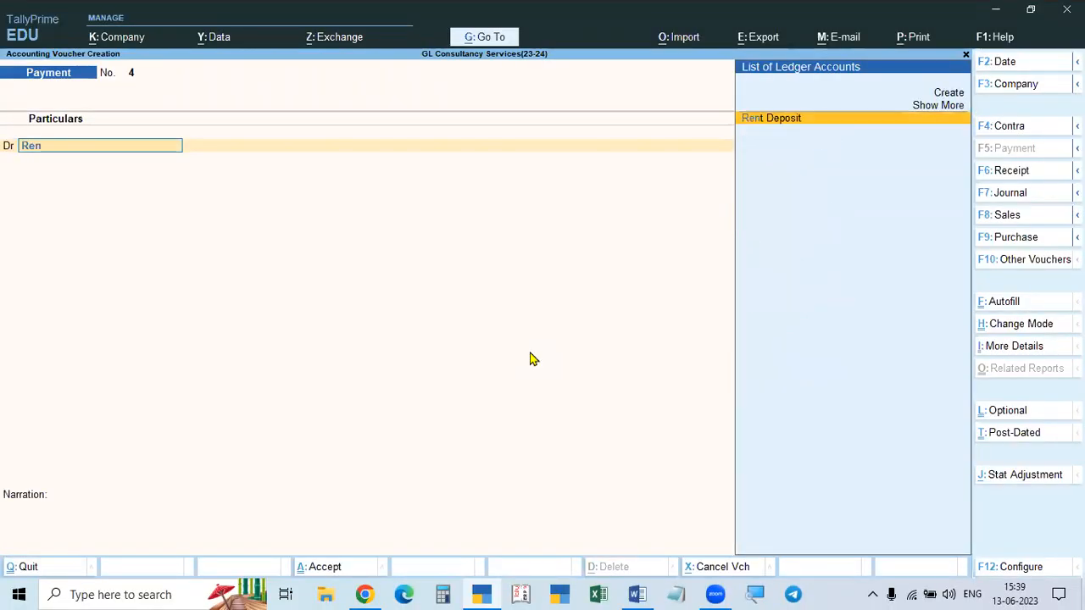
pyautogui.press('BackSpace')
pyautogui.press('BackSpace')
pyautogui.press('BackSpace')
pyautogui.hotkey('alt', 'c')
pyautogui.write('Rent')
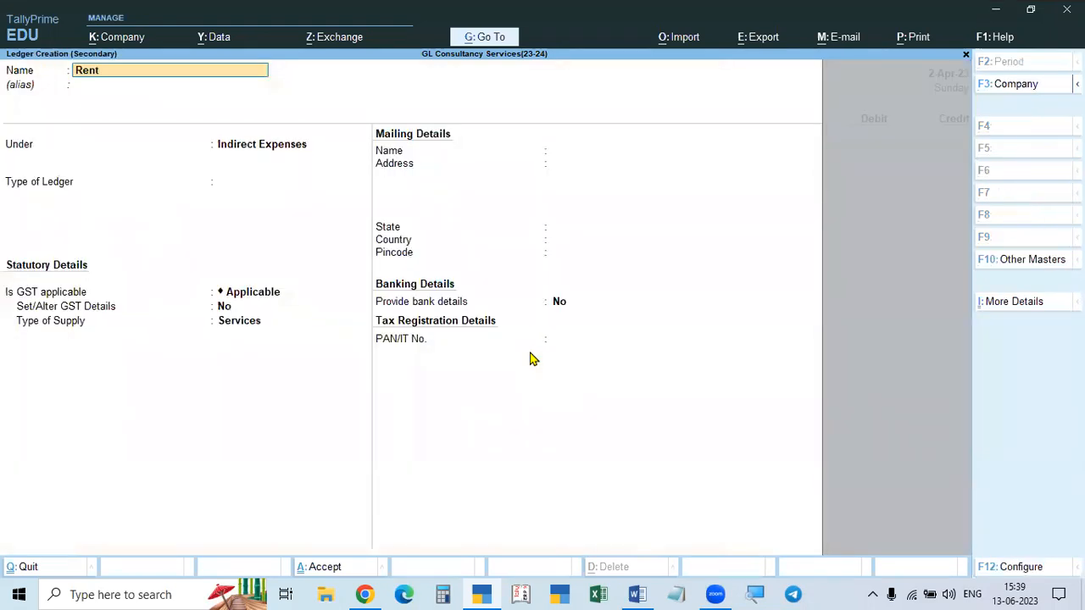
pyautogui.press('Return')
pyautogui.press('Return')
pyautogui.press('Return')
pyautogui.press('Return')
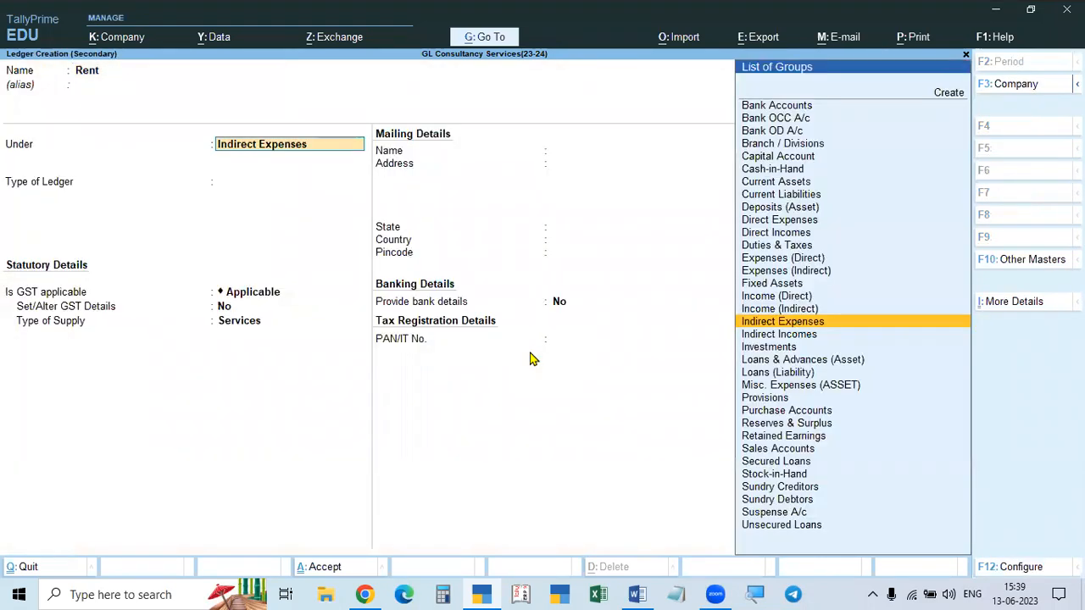
# Step: Set GST to Not Applicable for the Rent ledger and save it
pyautogui.press('Down')
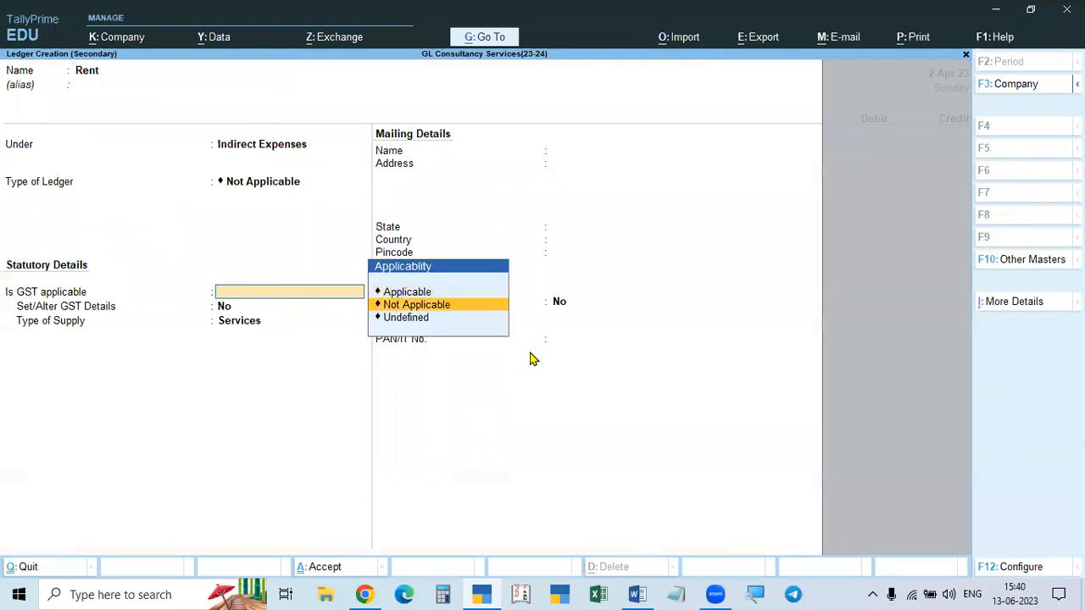
pyautogui.press('Return')
pyautogui.press('Return')
pyautogui.press('Return')
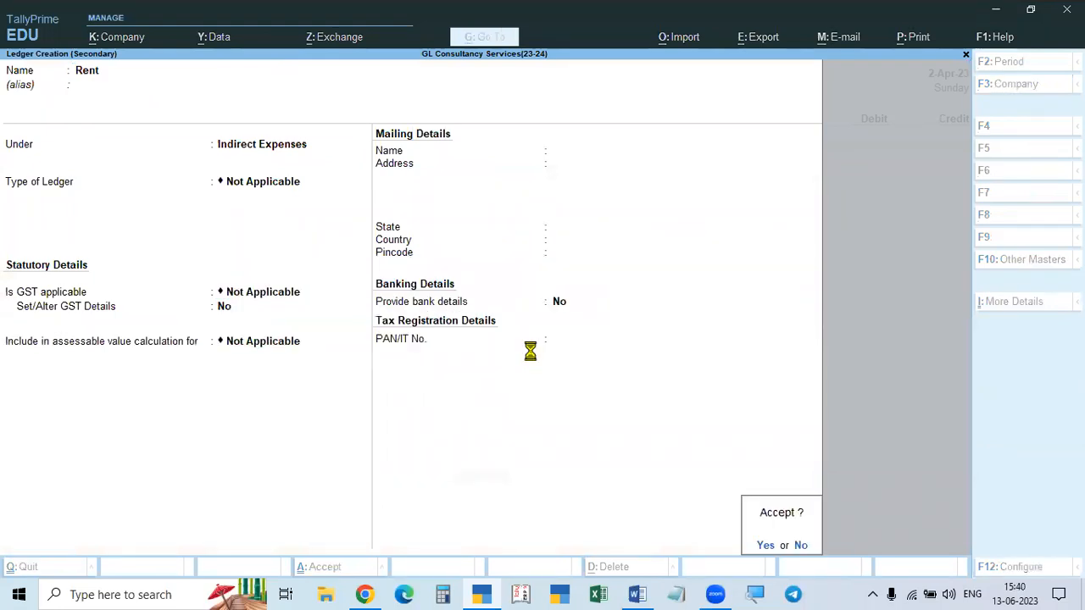
pyautogui.press('Return')
# Step: Check the rent amount in Word and debit Rent with 3,000 in the TallyPrime payment voucher
pyautogui.hotkey('alt', 'Tab')
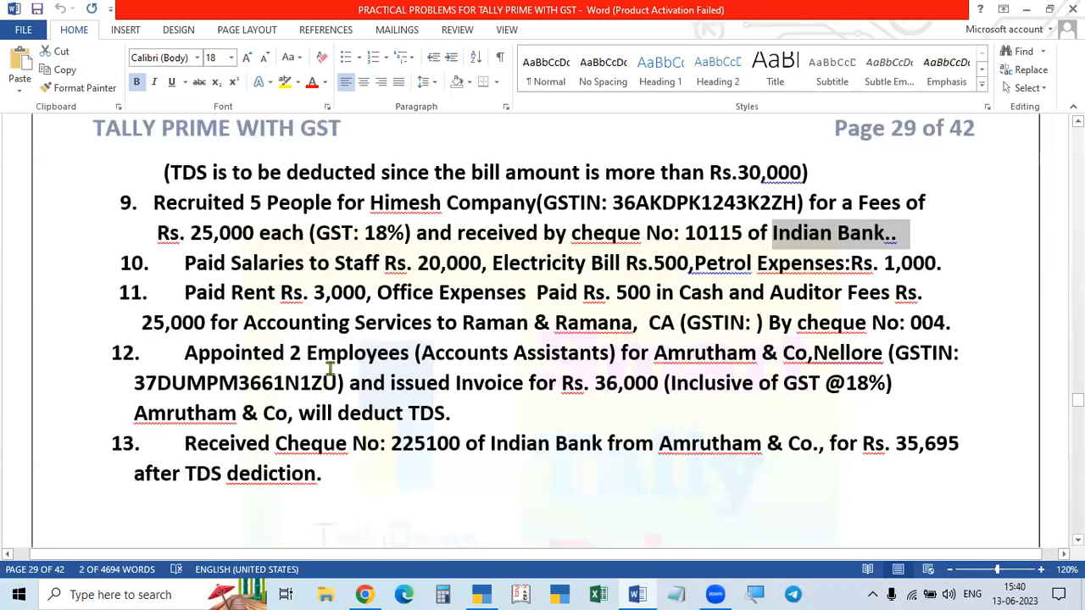
pyautogui.hotkey('alt', 'Tab')
pyautogui.write('300')
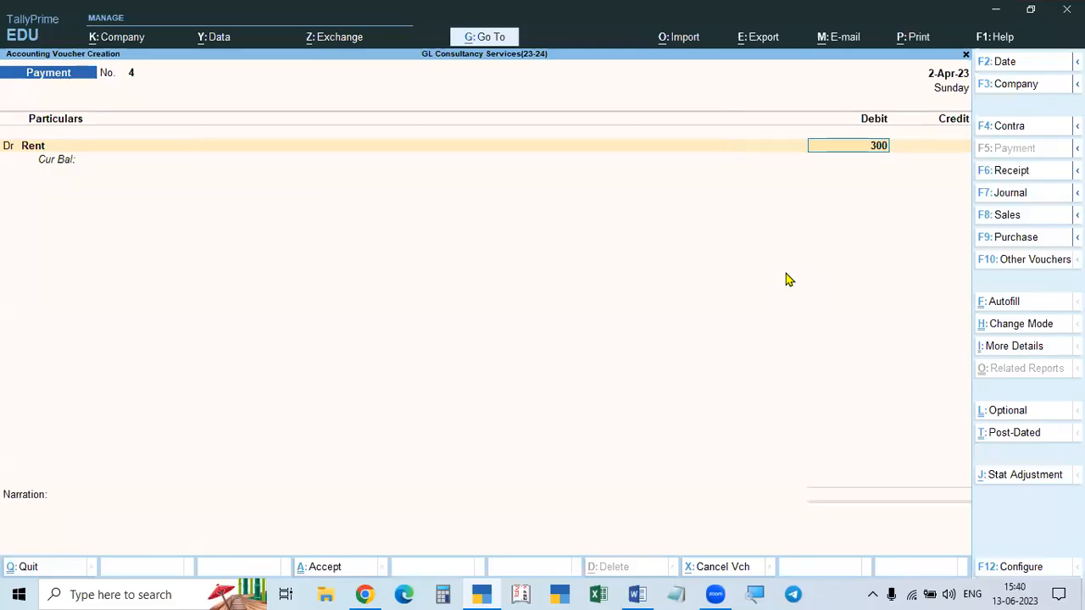
pyautogui.write('0')
pyautogui.press('Return')
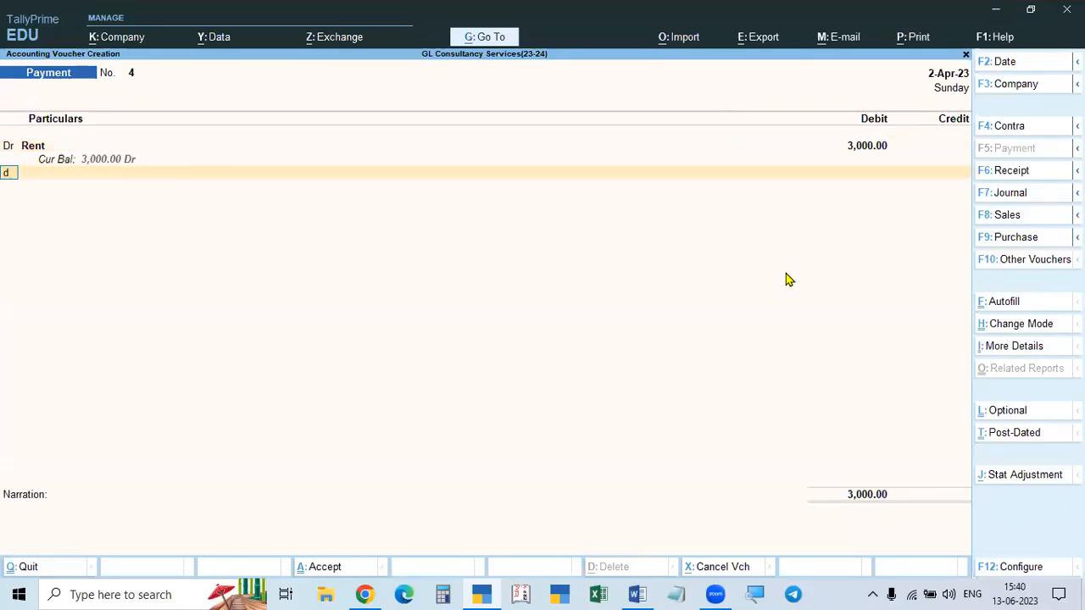
# Step: Check the next expense in Word and start a new ledger named Office Expenss under Indirect Expenses from a second debit line
pyautogui.press('Return')
pyautogui.hotkey('alt', 'Tab')
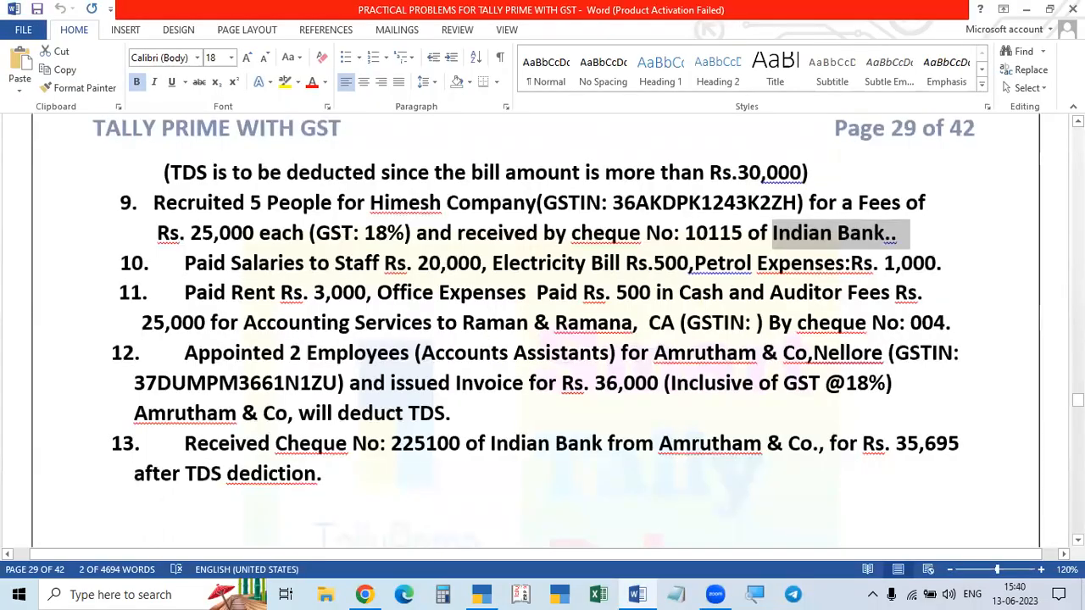
pyautogui.hotkey('alt', 'Tab')
pyautogui.write('I')
pyautogui.press('BackSpace')
pyautogui.write('O')
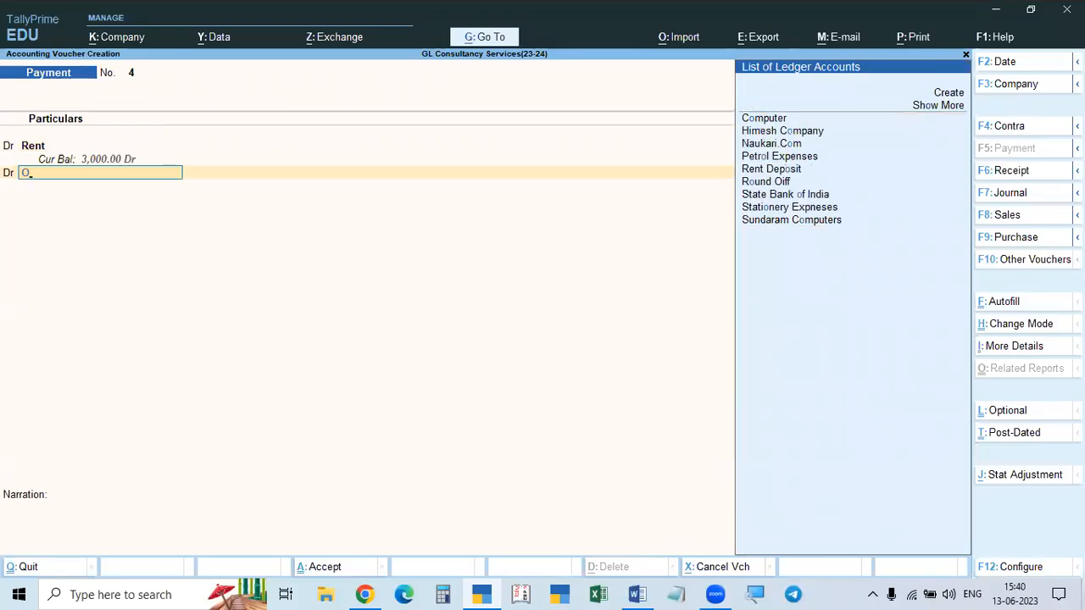
pyautogui.press('BackSpace')
pyautogui.hotkey('alt', 'c')
pyautogui.write('Office Expenss')
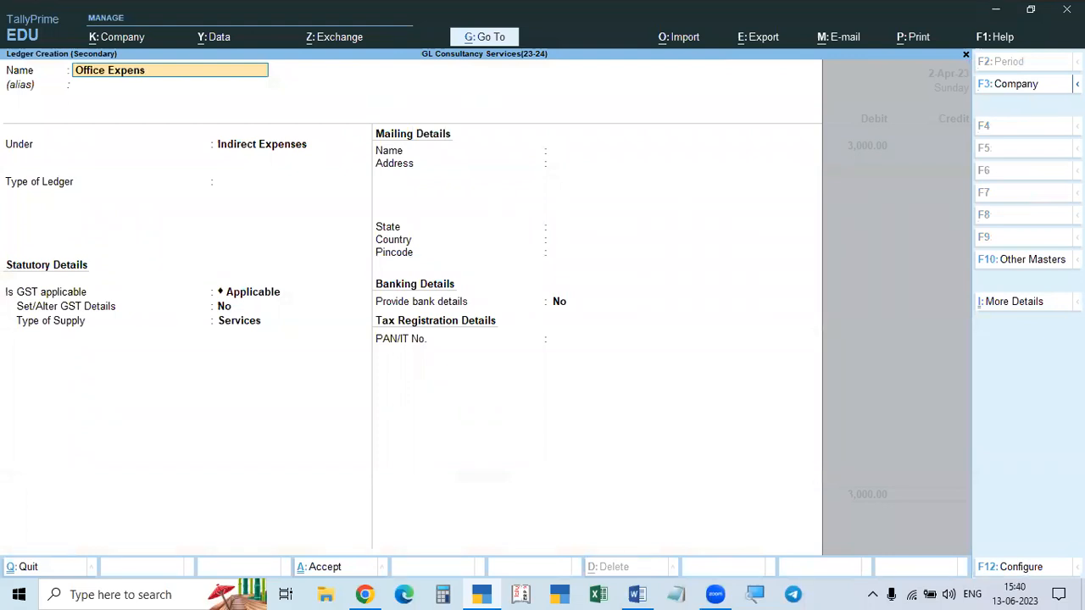
pyautogui.press('Return')
pyautogui.press('Return')
pyautogui.press('Return')
pyautogui.press('Return')
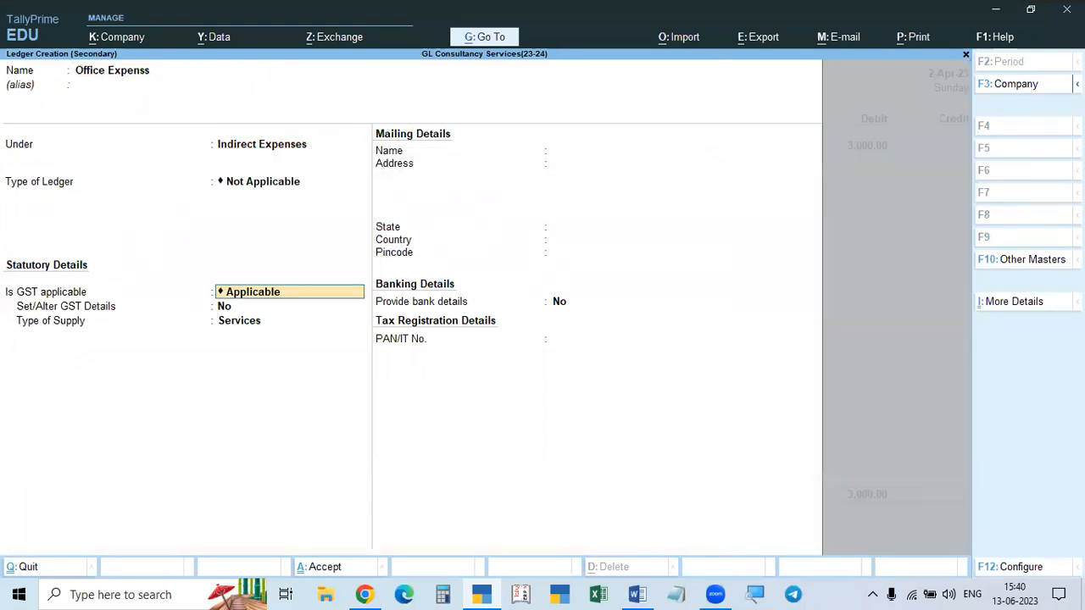
# Step: Set GST to Not Applicable for the Office Expenss ledger and save it
pyautogui.press('Down')
pyautogui.press('Down')
pyautogui.press('Up')
pyautogui.press('Return')
pyautogui.press('Return')
pyautogui.press('Return')
pyautogui.press('Return')
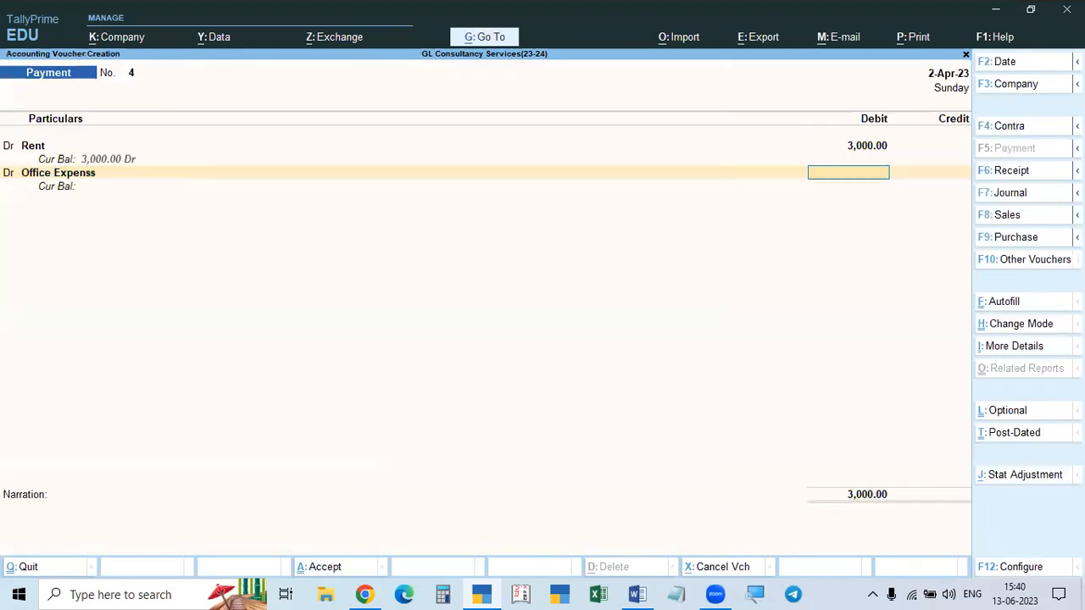
# Step: Check the office expenses amount in Word and debit Office Expenss with 500
pyautogui.hotkey('alt', 'Tab')
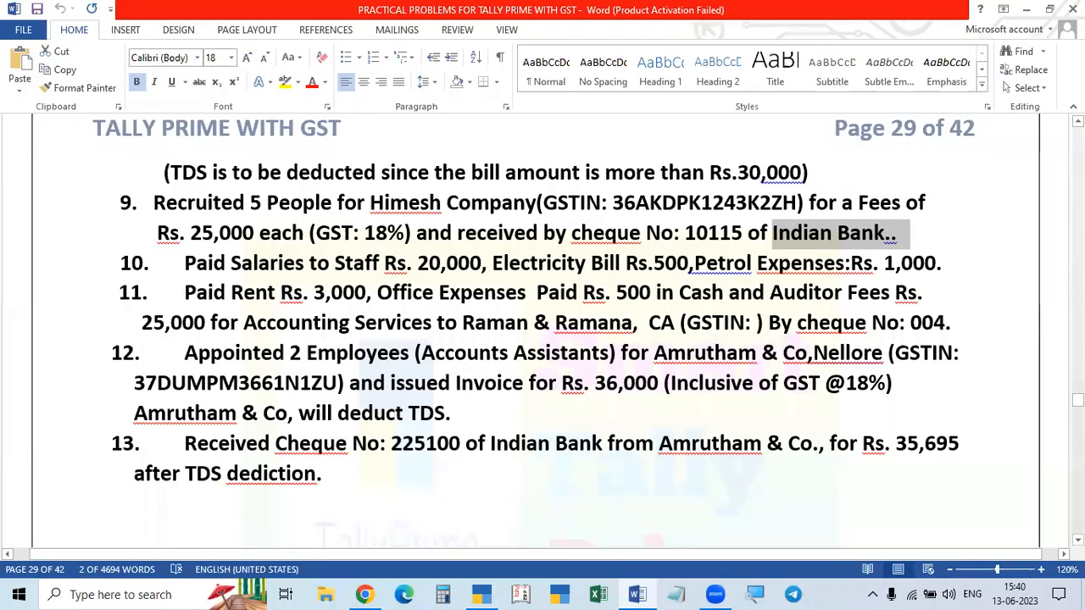
pyautogui.hotkey('alt', 'Tab')
pyautogui.write('500')
pyautogui.press('Return')
pyautogui.press('Return')
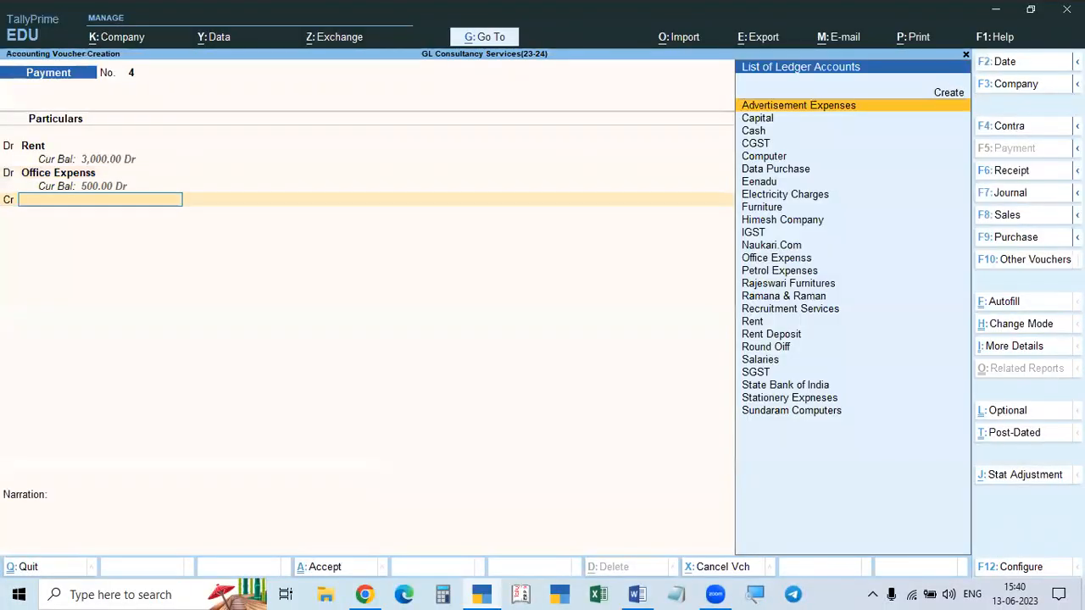
# Step: Credit Cash with the full 3,500 and save the payment voucher with a blank narration
pyautogui.write('cas')
pyautogui.press('Return')
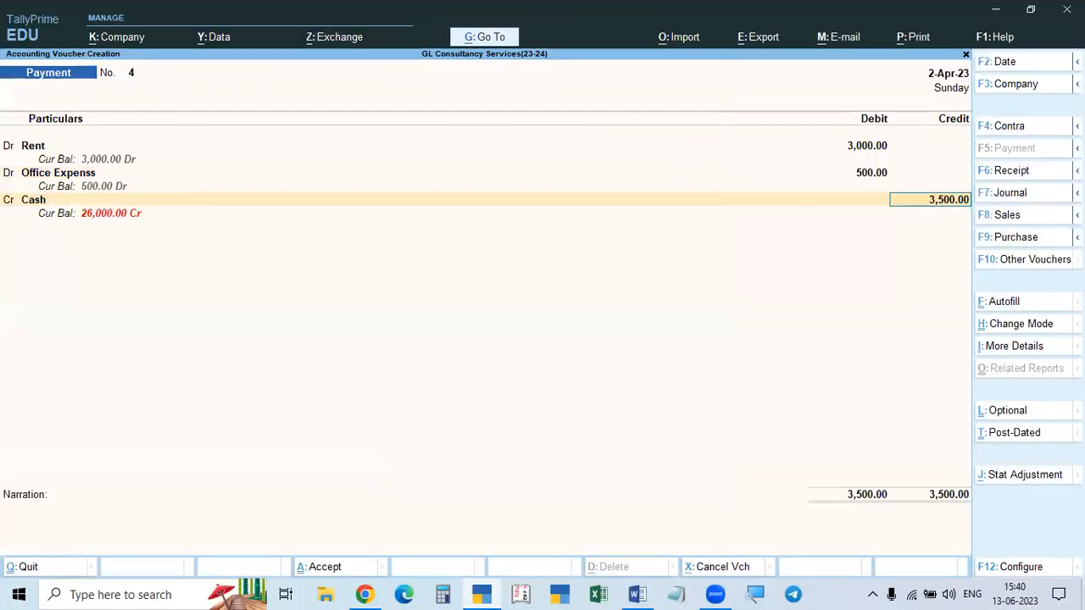
pyautogui.press('Return')
pyautogui.press('Return')
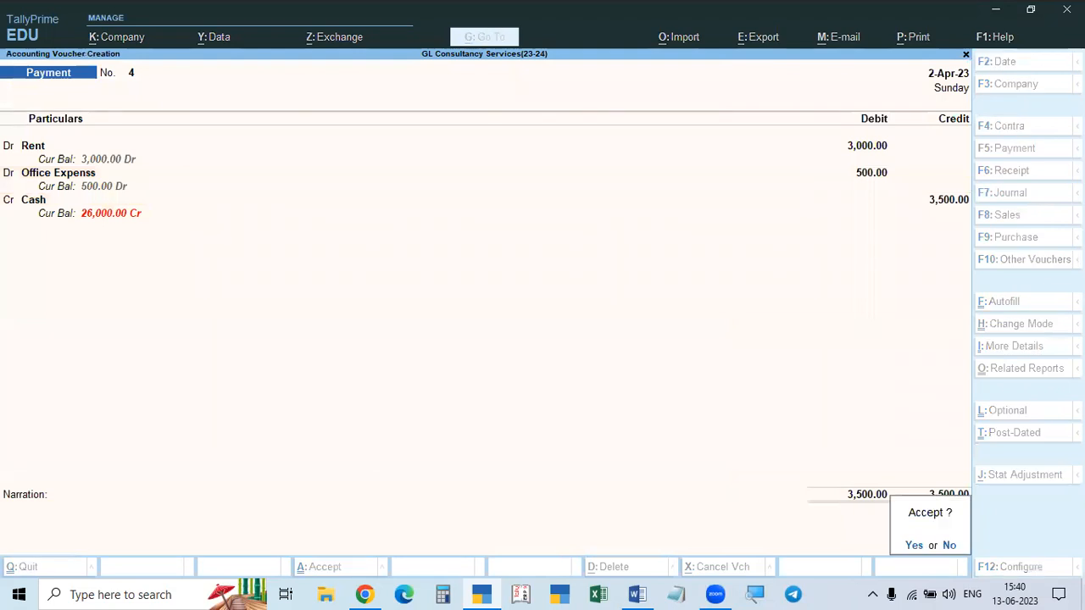
pyautogui.press('Return')
# Step: Read the auditor fees part of transaction 11 in Word and return to TallyPrime
pyautogui.hotkey('alt', 'Tab')
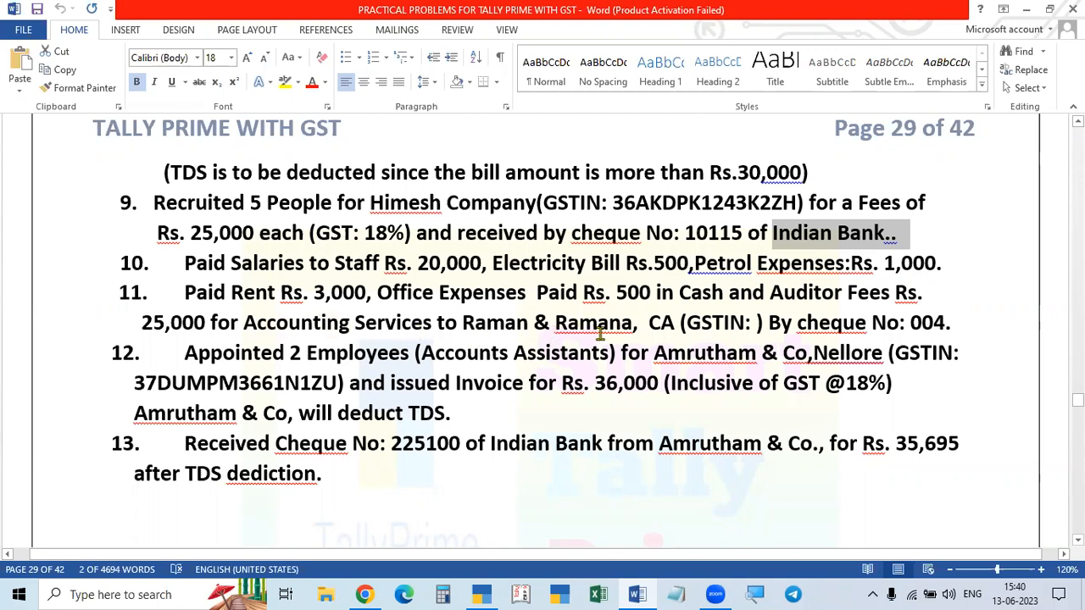
pyautogui.click(753, 323)
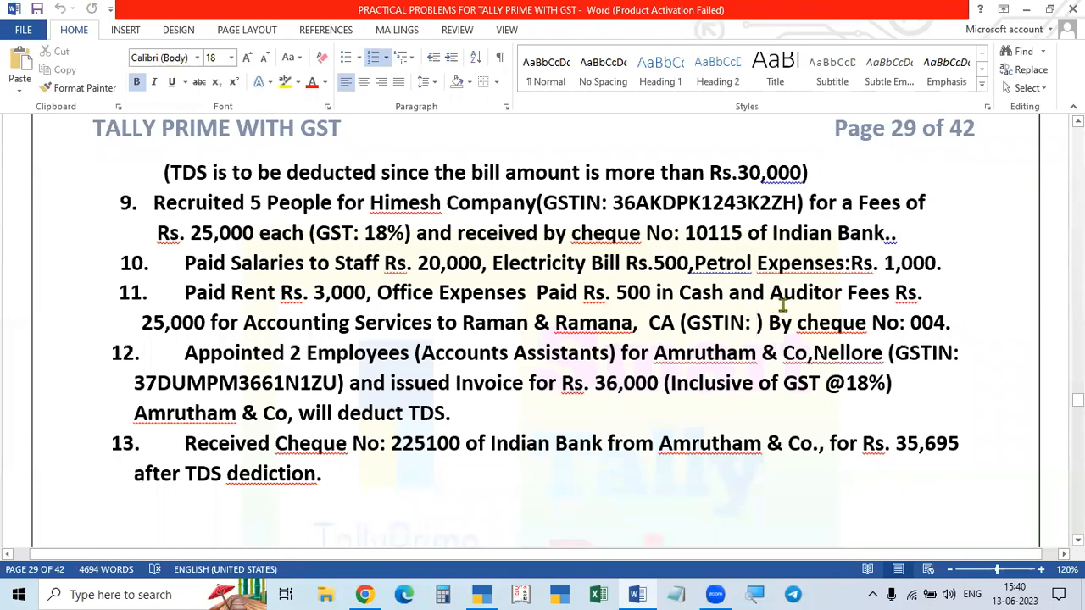
pyautogui.hotkey('alt', 'Tab')
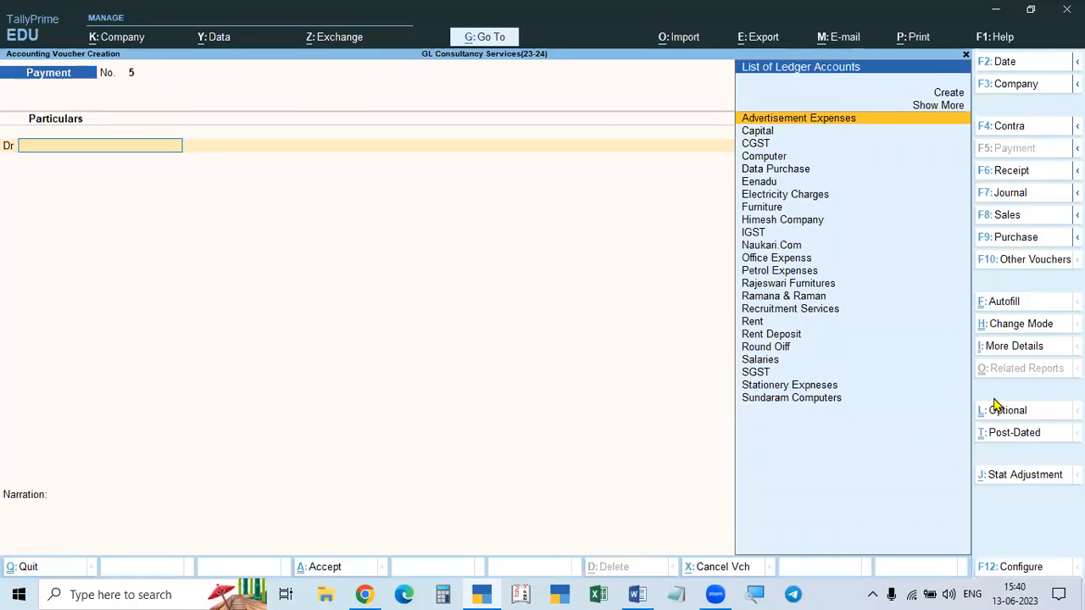
# Step: Open a purchase voucher and enter supplier invoice number 006 dated 2-Apr-23
pyautogui.press('F9')
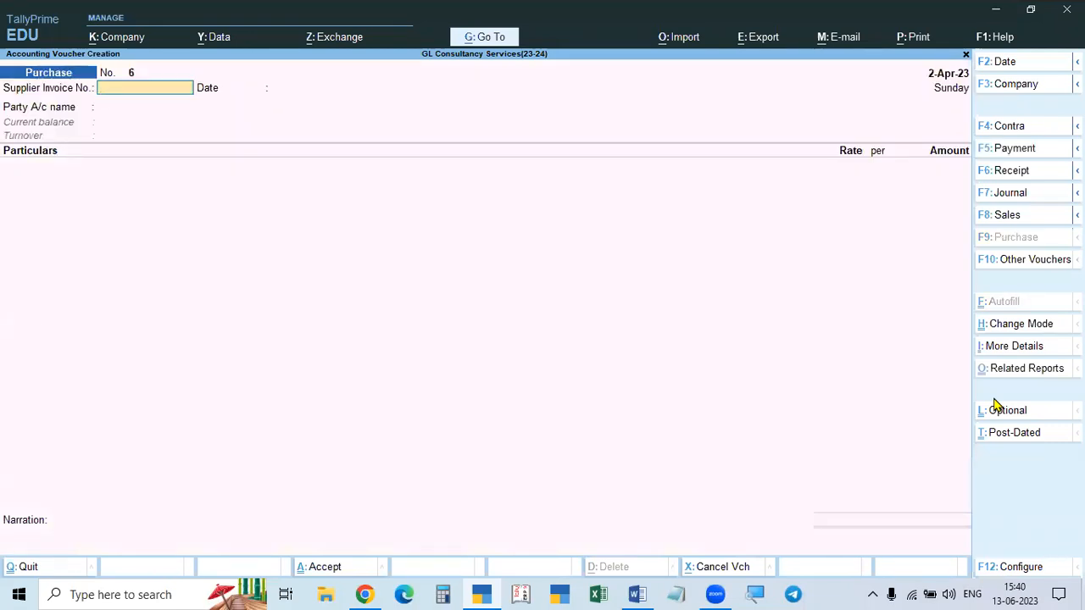
pyautogui.hotkey('alt', 'Tab')
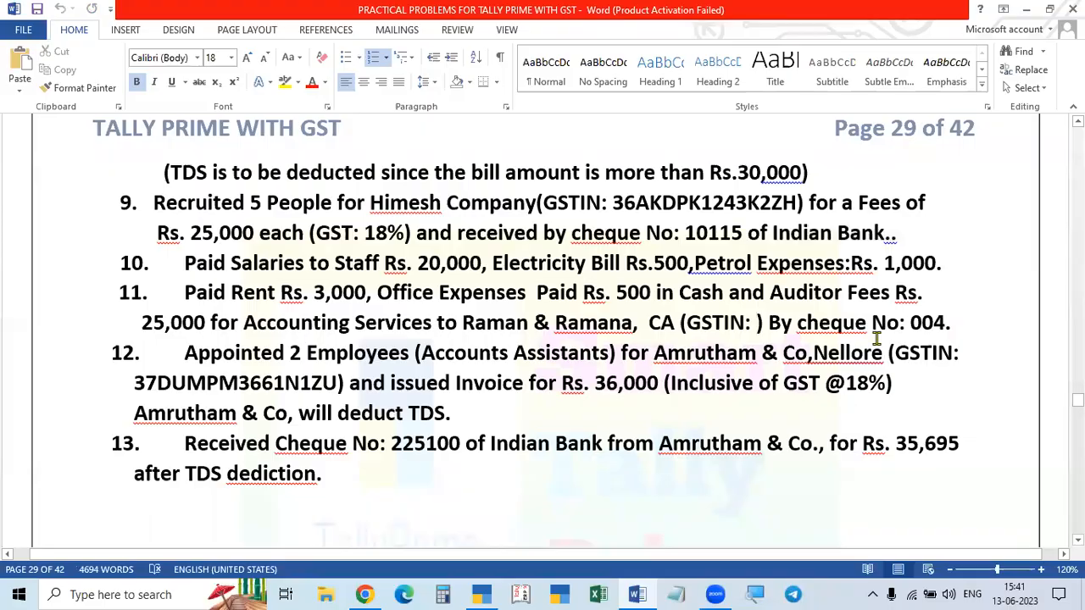
pyautogui.hotkey('alt', 'Tab')
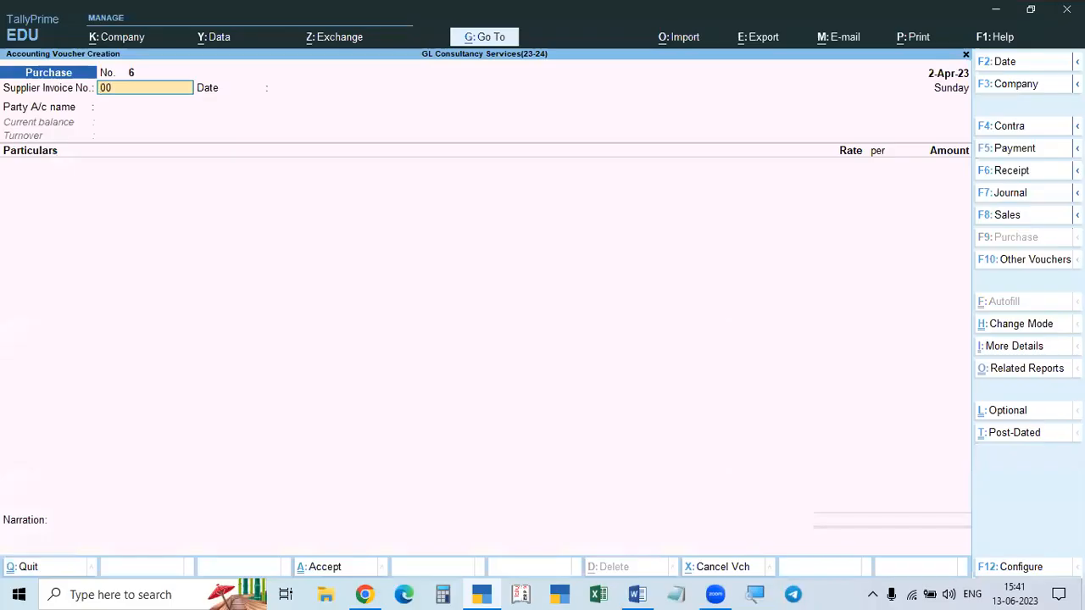
pyautogui.press('Return')
pyautogui.press('Return')
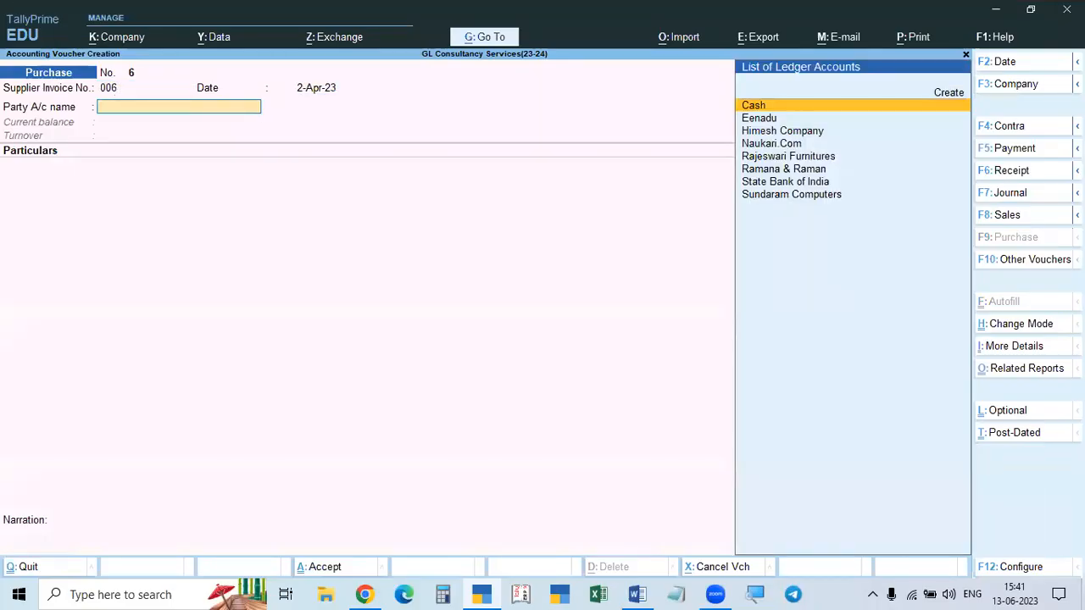
# Step: Check the auditor's payment details in Word and choose State Bank of India as the purchase voucher's party account
pyautogui.hotkey('alt', 'Tab')
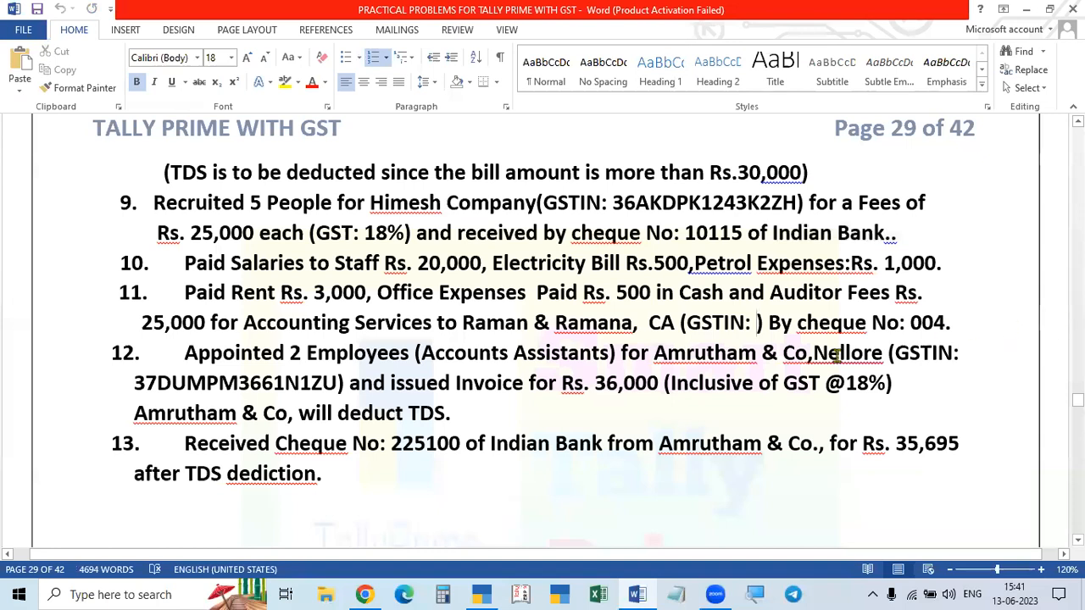
pyautogui.press('alt')
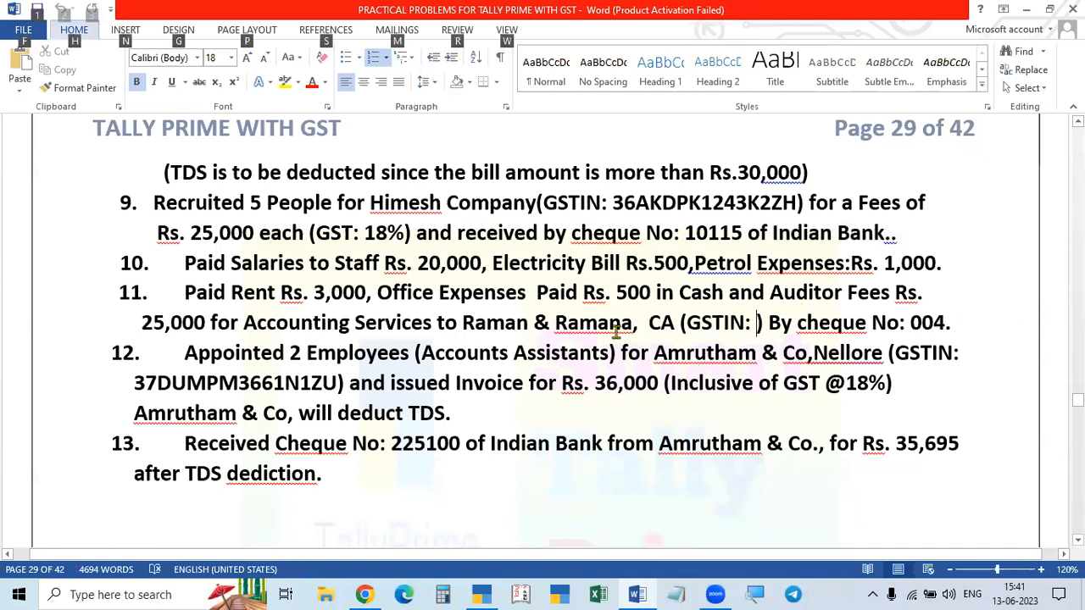
pyautogui.hotkey('alt', 'Tab')
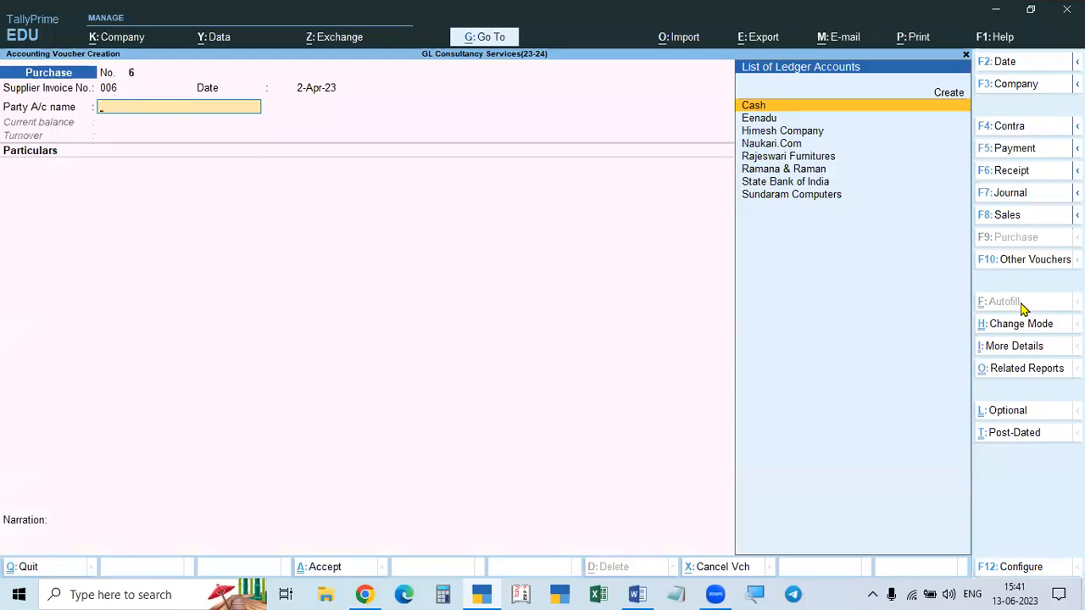
pyautogui.hotkey('alt', 'Tab')
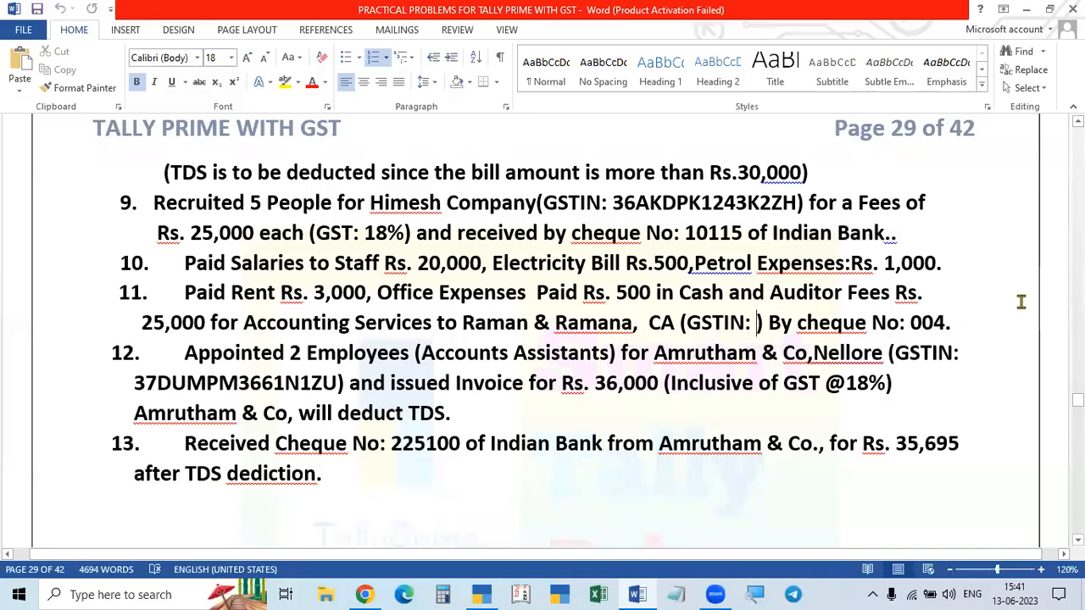
pyautogui.hotkey('alt', 'Tab')
pyautogui.press('alt')
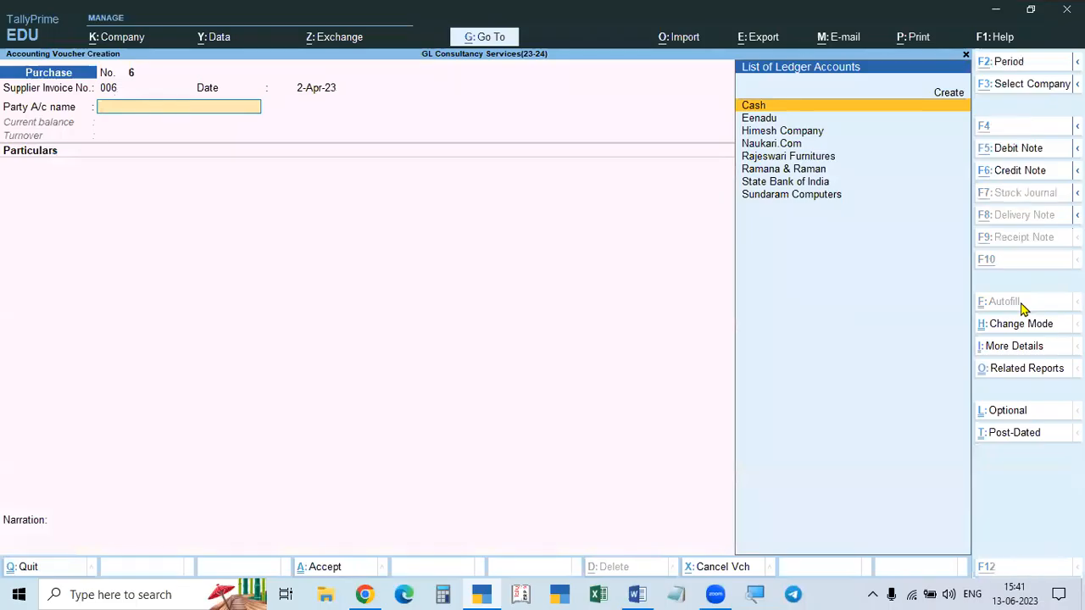
pyautogui.write('State')
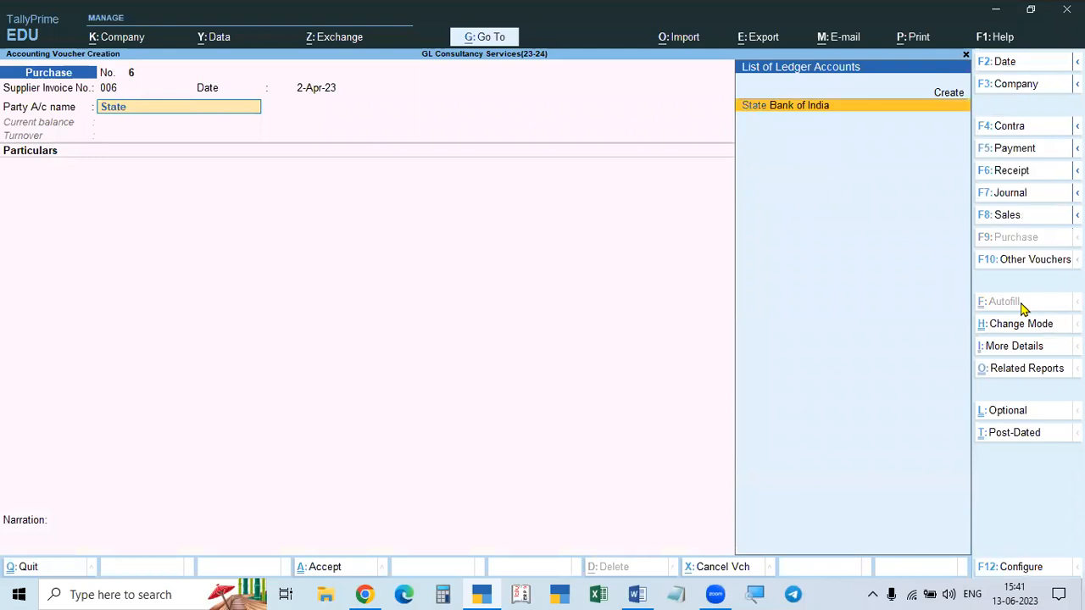
pyautogui.press('Return')
pyautogui.hotkey('ctrl', 'a')
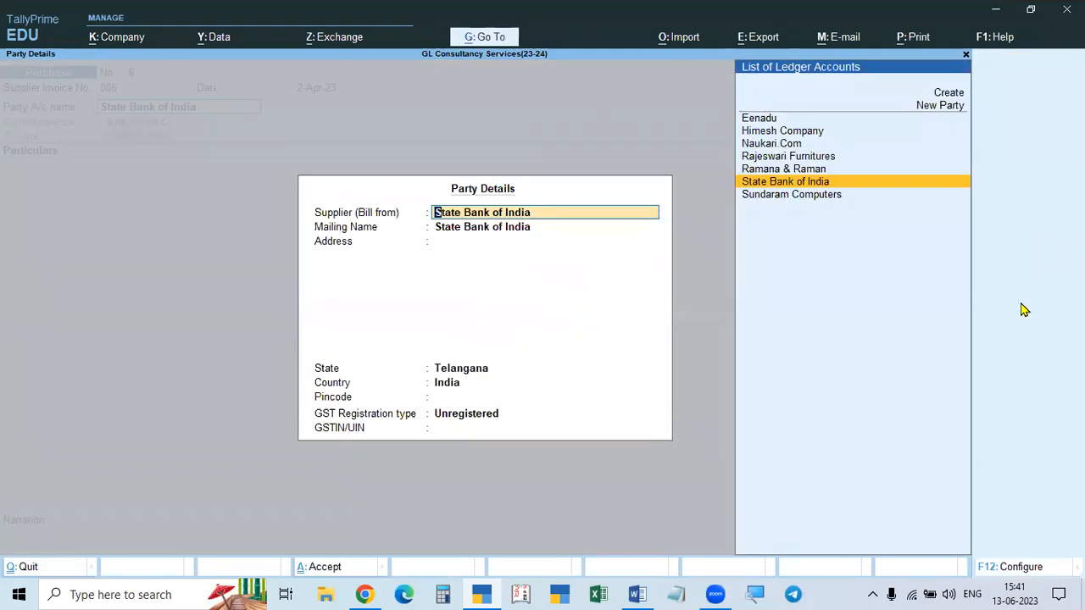
# Step: Enter Raman & Ramana as the supplier in the party details, keep Telangana as the state and check Word for the GSTIN
pyautogui.write('Raman')
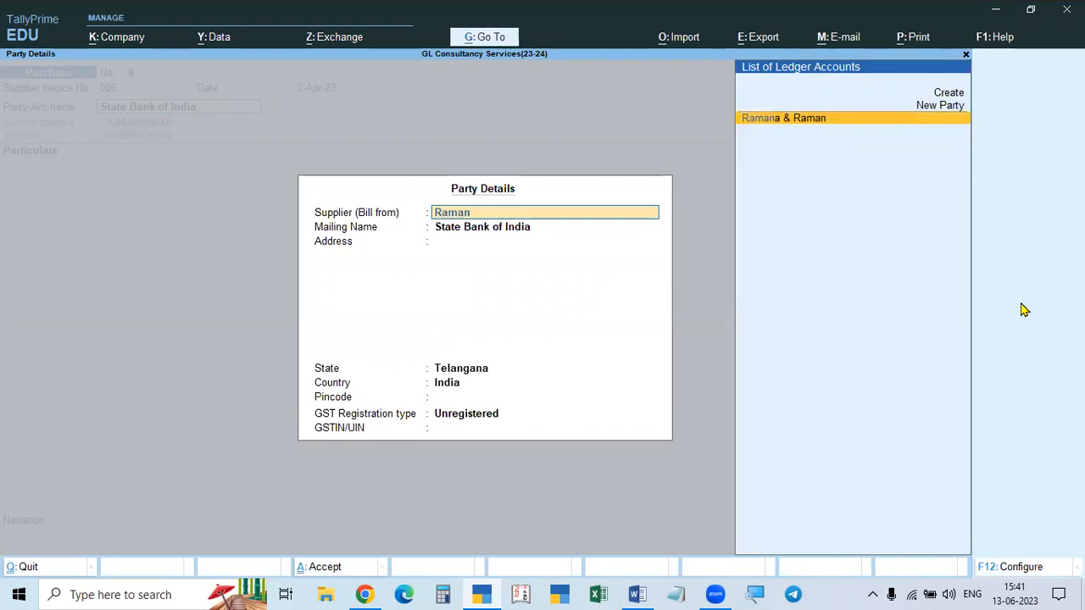
pyautogui.write(' & Ramana')
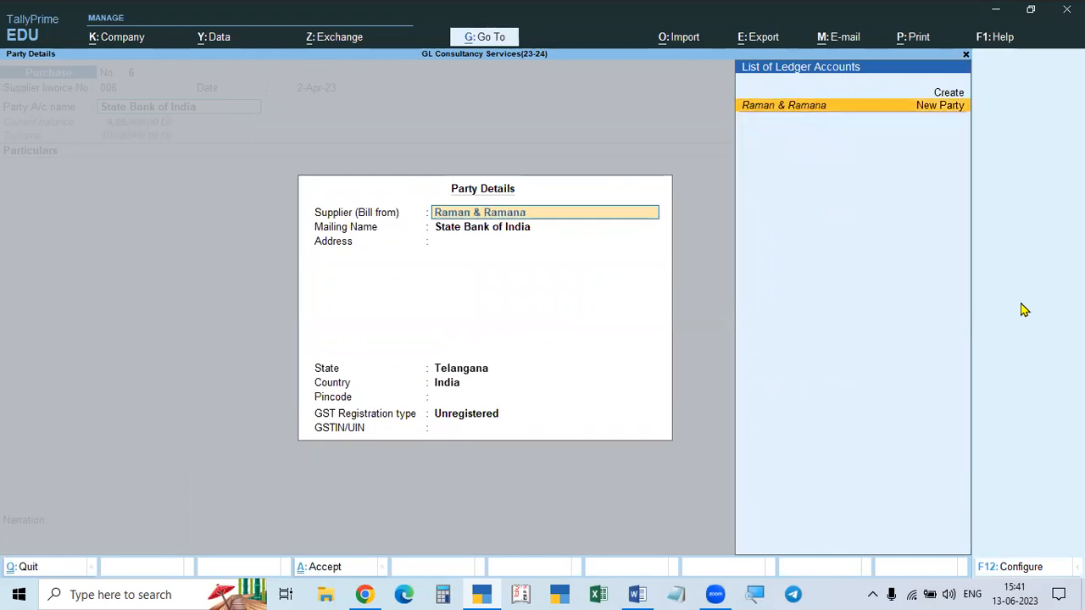
pyautogui.press('Return')
pyautogui.press('Return')
pyautogui.press('Return')
pyautogui.press('Return')
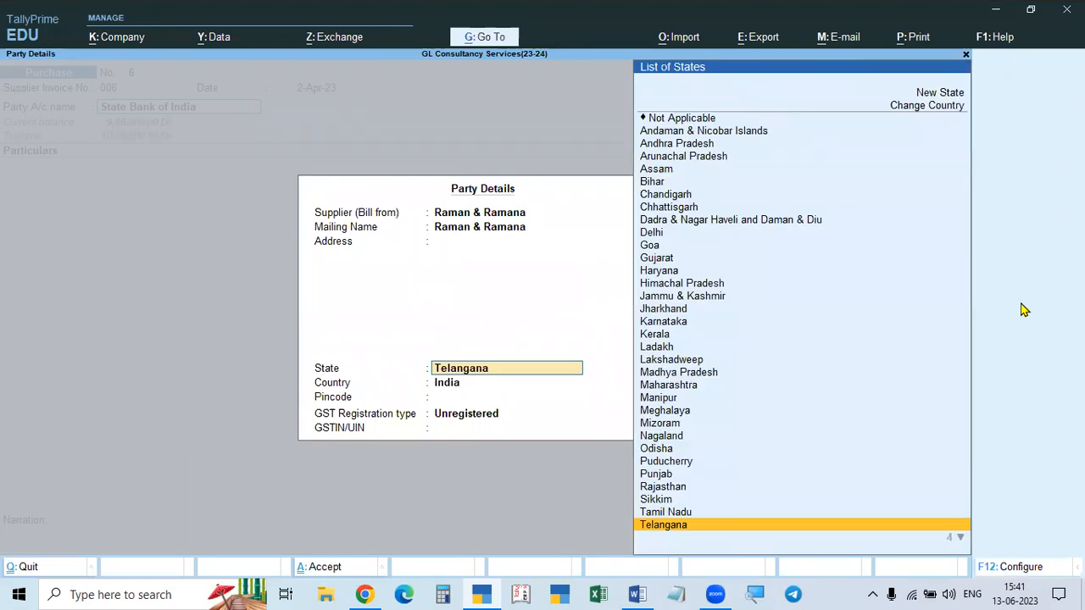
pyautogui.press('Return')
pyautogui.hotkey('alt', 'Tab')
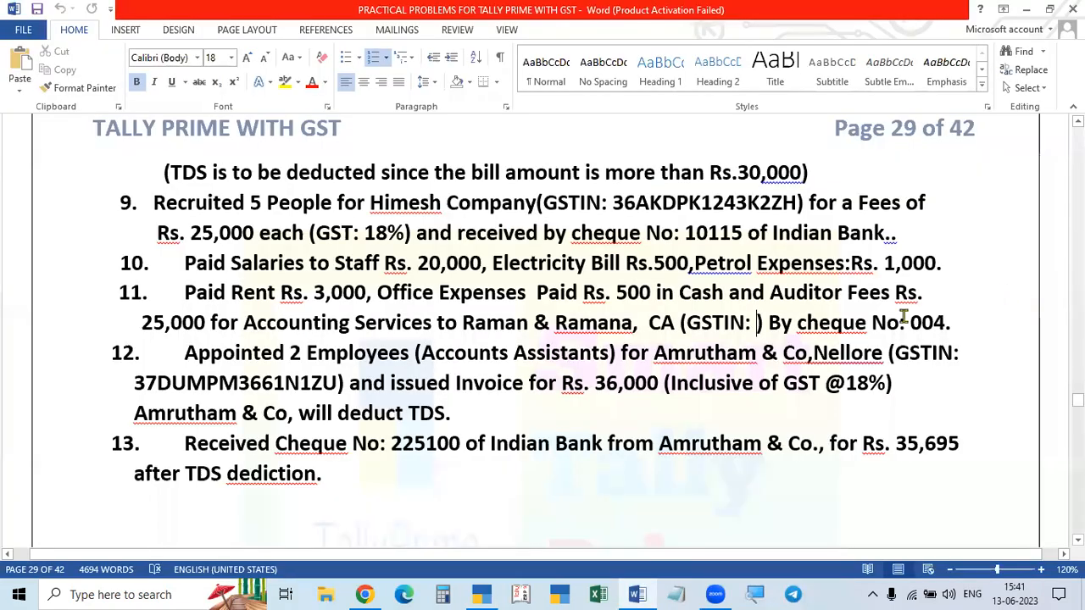
pyautogui.hotkey('alt', 'Tab')
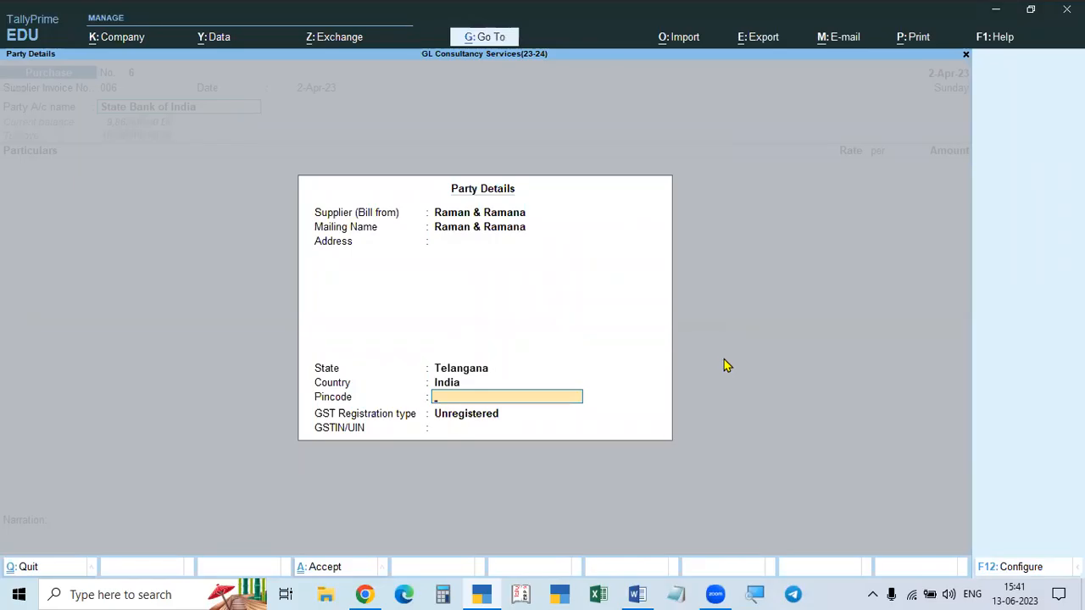
# Step: Leave the pincode blank, set the supplier's GST registration type to Regular and enter the supplier's GSTIN
pyautogui.press('Return')
pyautogui.press('Up')
pyautogui.press('Return')
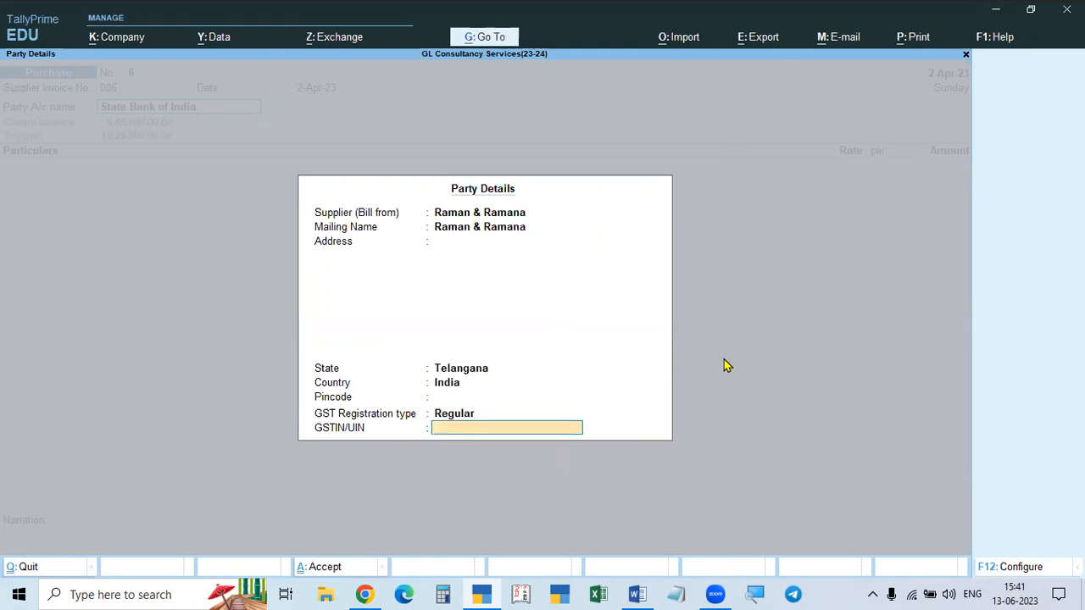
pyautogui.write('36ABSFK2584A')
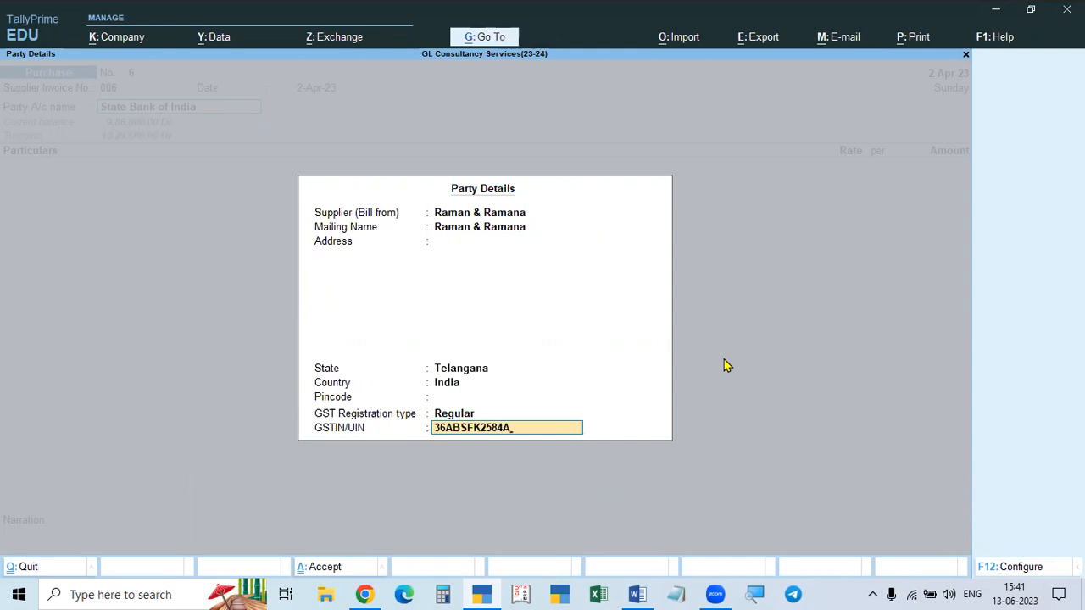
pyautogui.write('1Z2')
pyautogui.press('Return')
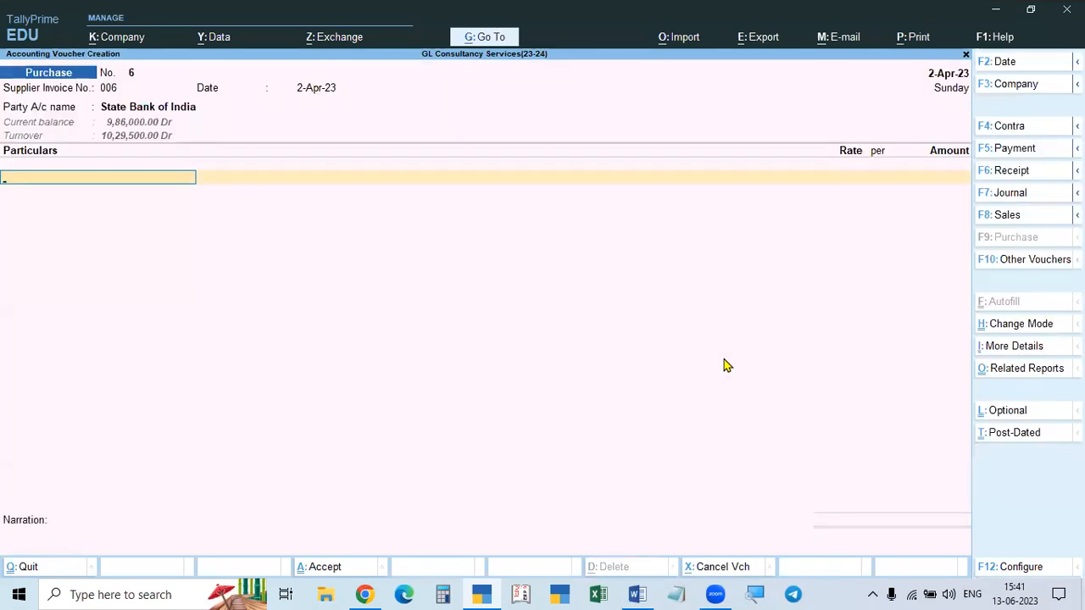
# Step: Check the service in Word and create a ledger named Accounting Services under Indirect Expenses, with ledger type Not Applicable
pyautogui.hotkey('alt', 'Tab')
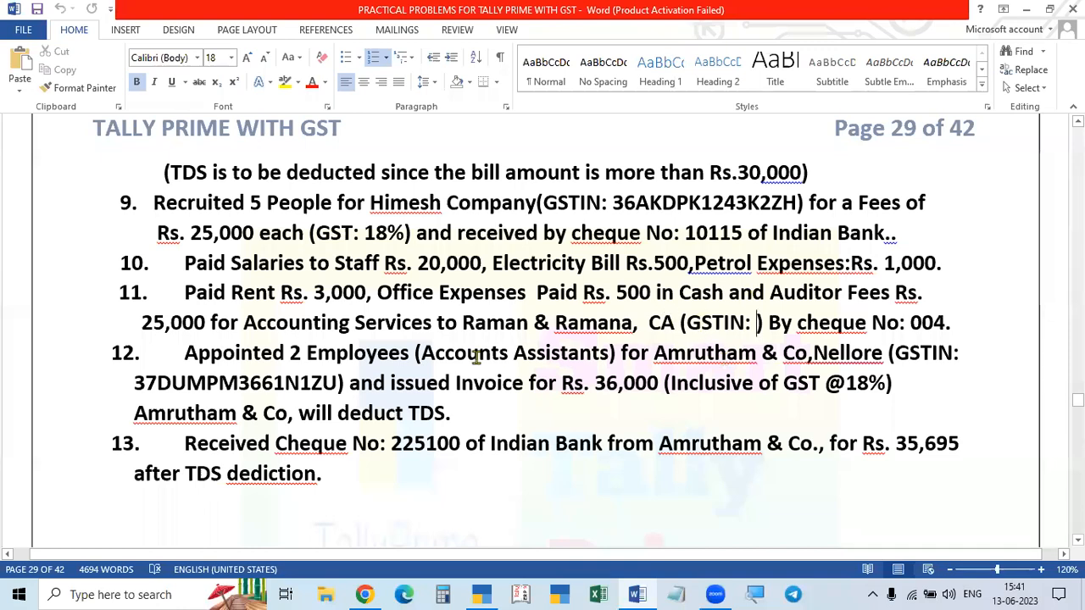
pyautogui.hotkey('alt', 'Tab')
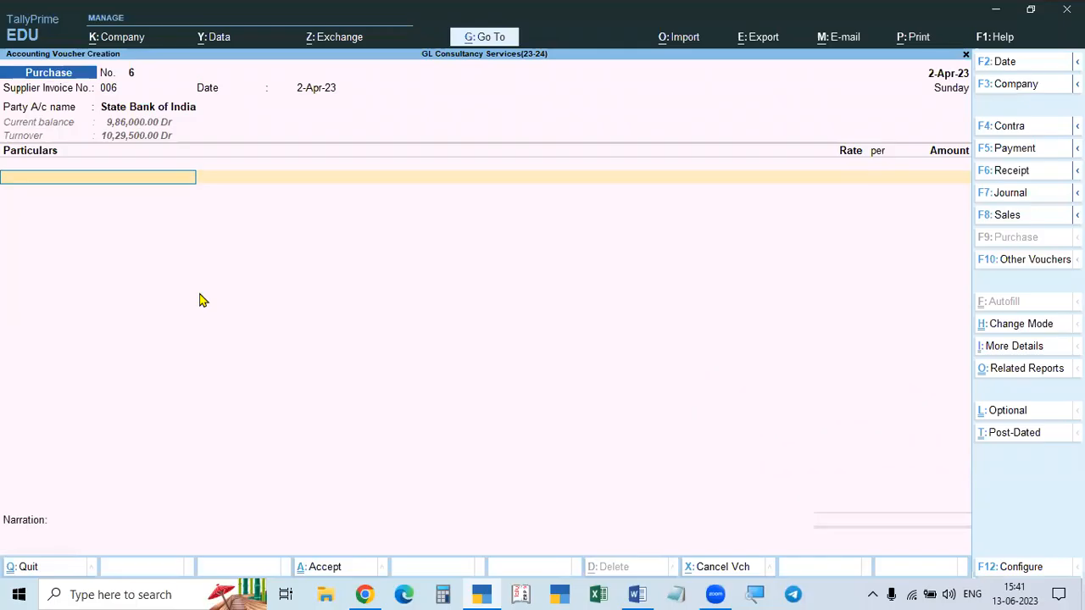
pyautogui.hotkey('alt', 'Tab')
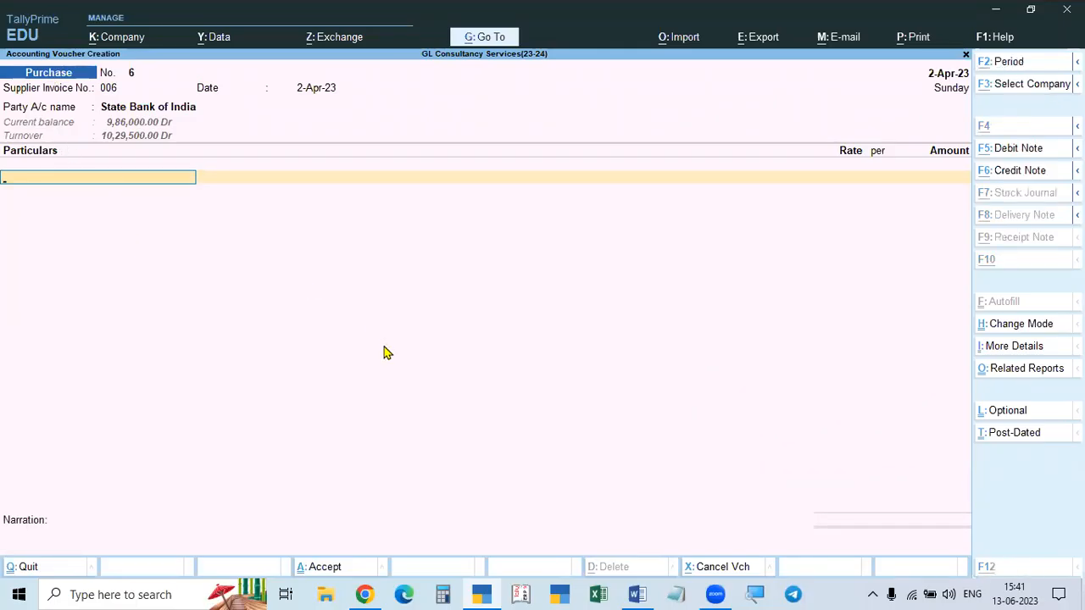
pyautogui.hotkey('alt', 'Tab')
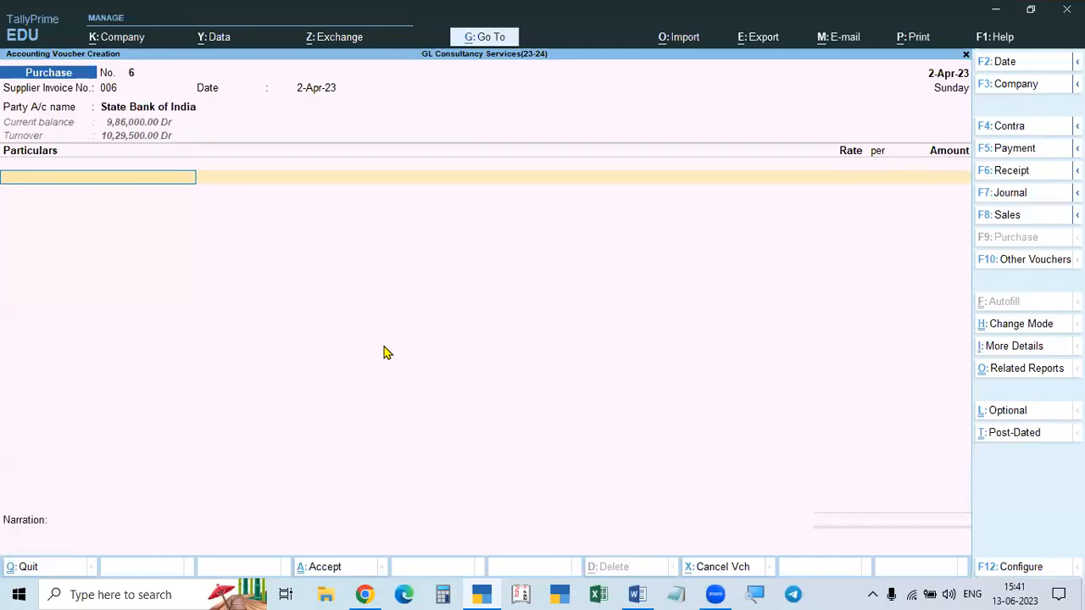
pyautogui.hotkey('alt', 'c')
pyautogui.write('Acc')
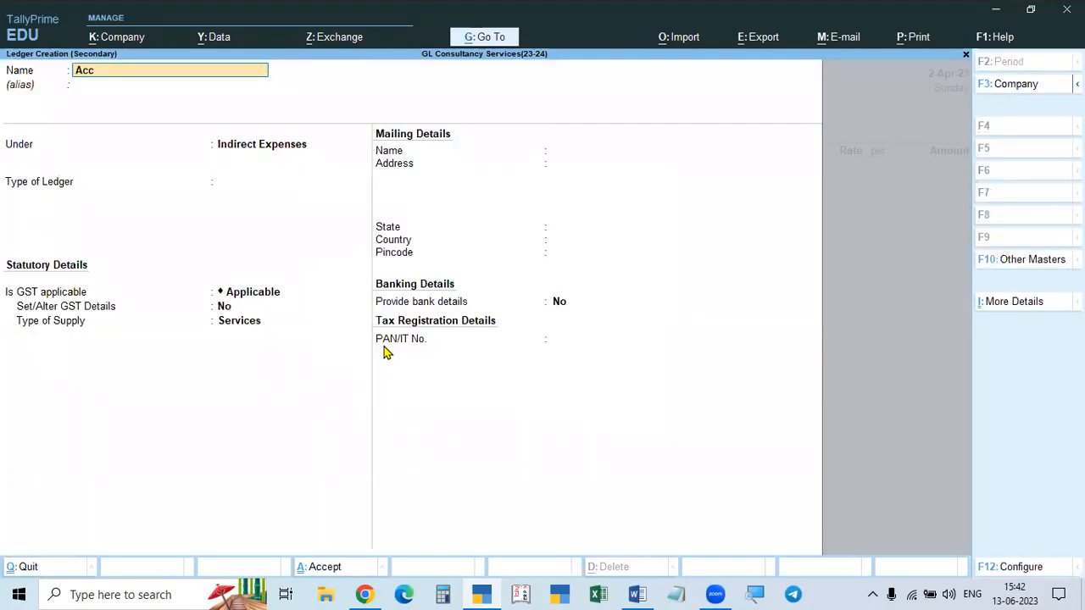
pyautogui.write('ounting')
pyautogui.write(' Servi Ex')
pyautogui.press('BackSpace')
pyautogui.press('BackSpace')
pyautogui.write('es')
pyautogui.press('Return')
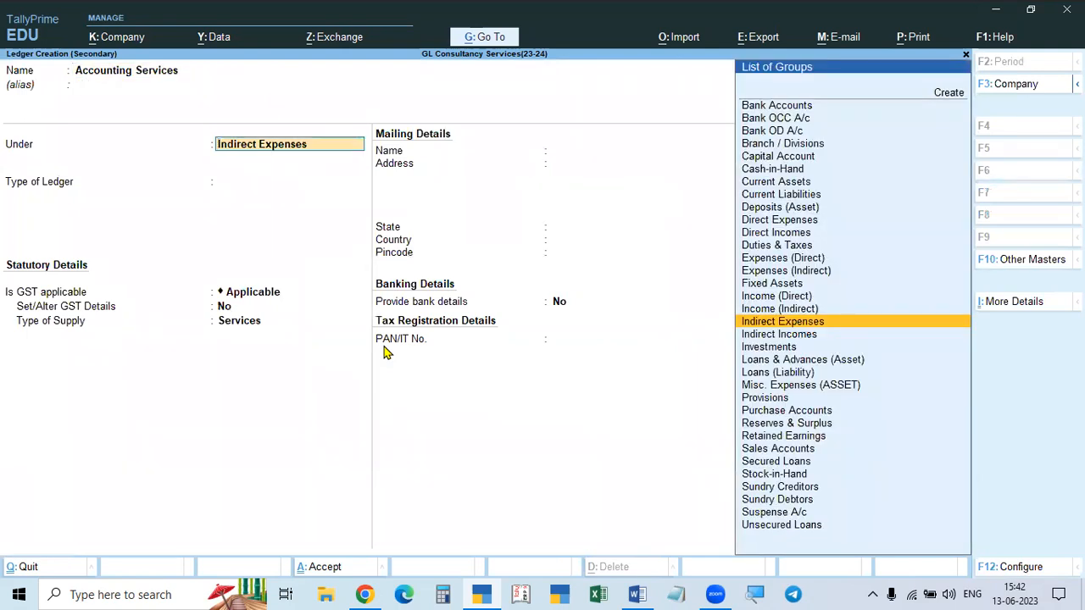
pyautogui.press('Return')
pyautogui.press('Return')
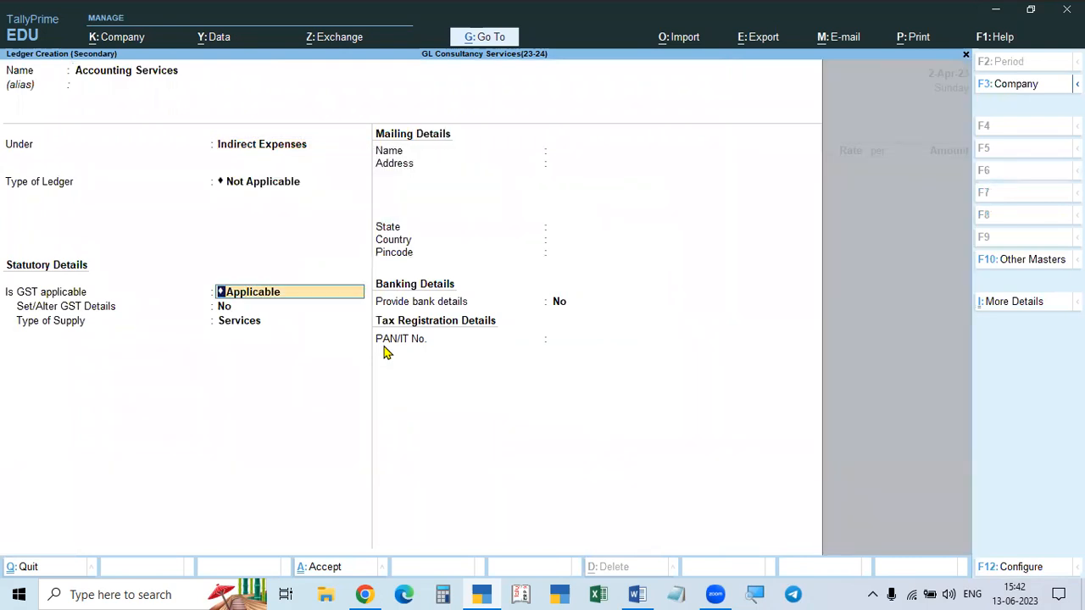
# Step: Keep GST applicable for the Accounting Services ledger, enable its GST details and set taxability to Taxable
pyautogui.hotkey('alt', 'Tab')
pyautogui.hotkey('alt', 'Tab')
pyautogui.press('Return')
pyautogui.press('y')
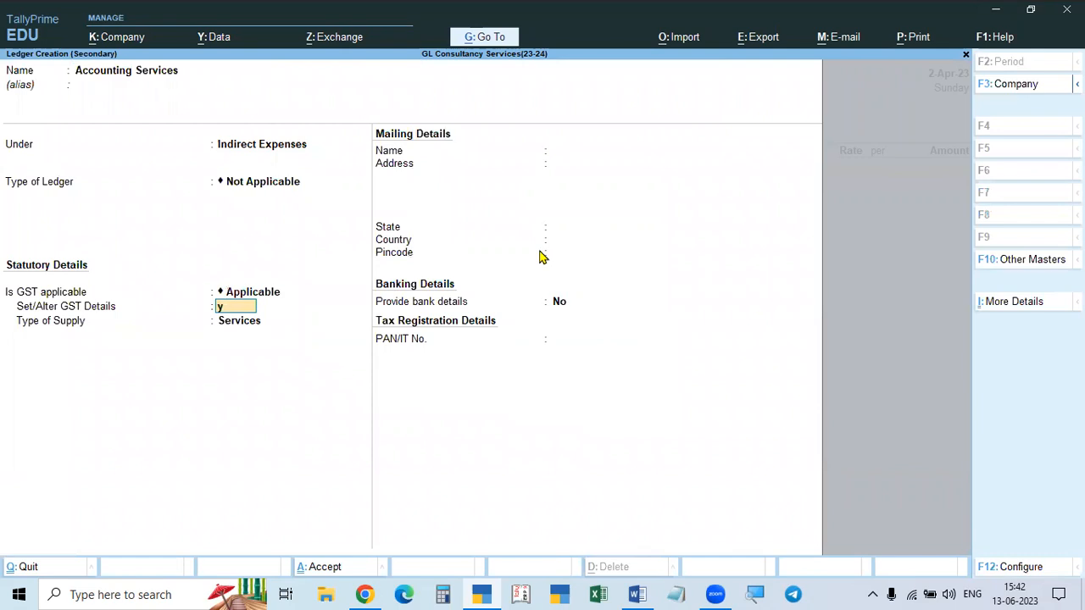
pyautogui.press('Return')
pyautogui.press('Return')
pyautogui.press('Return')
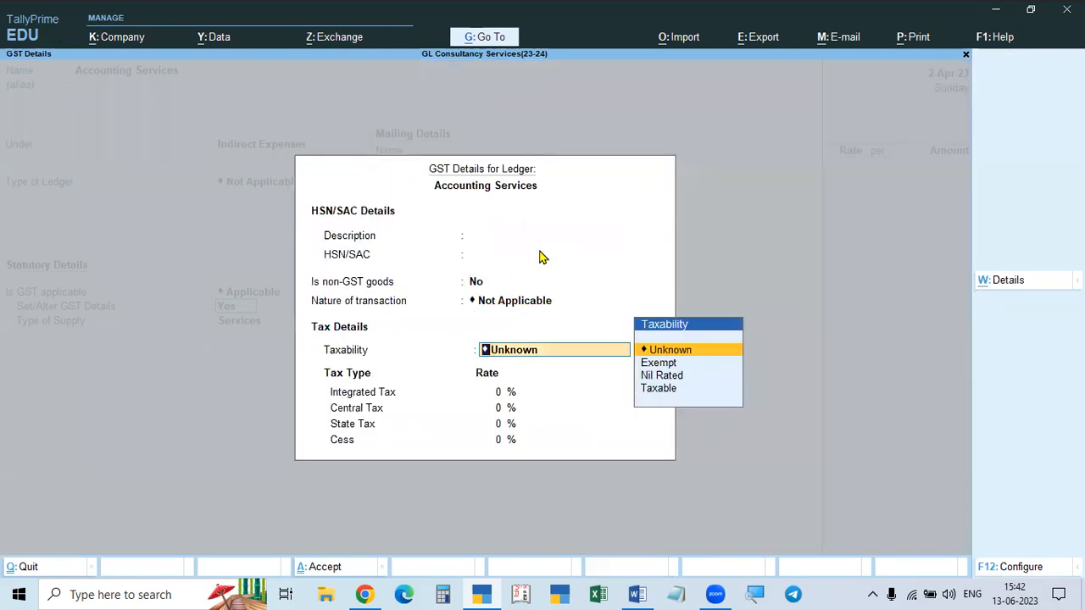
pyautogui.press('Down')
pyautogui.press('Down')
pyautogui.press('Down')
pyautogui.press('Return')
# Step: Set the ledger's integrated tax rate to 18%, keep Services as the supply type and save the ledger
pyautogui.hotkey('alt', 'Tab')
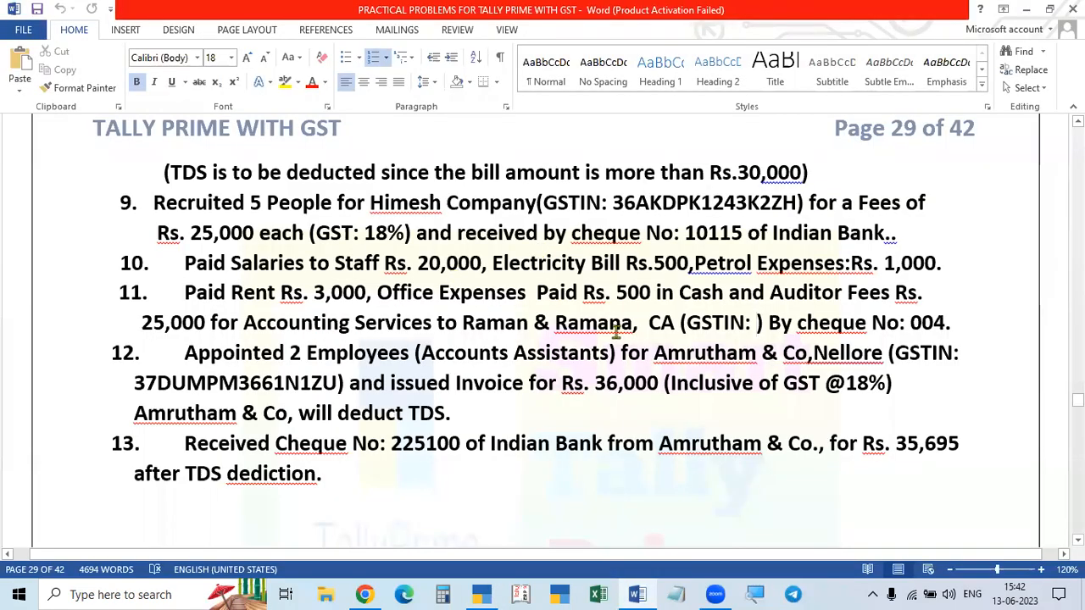
pyautogui.hotkey('alt', 'Tab')
pyautogui.write('18')
pyautogui.press('Return')
pyautogui.press('Return')
pyautogui.press('Return')
pyautogui.press('Return')
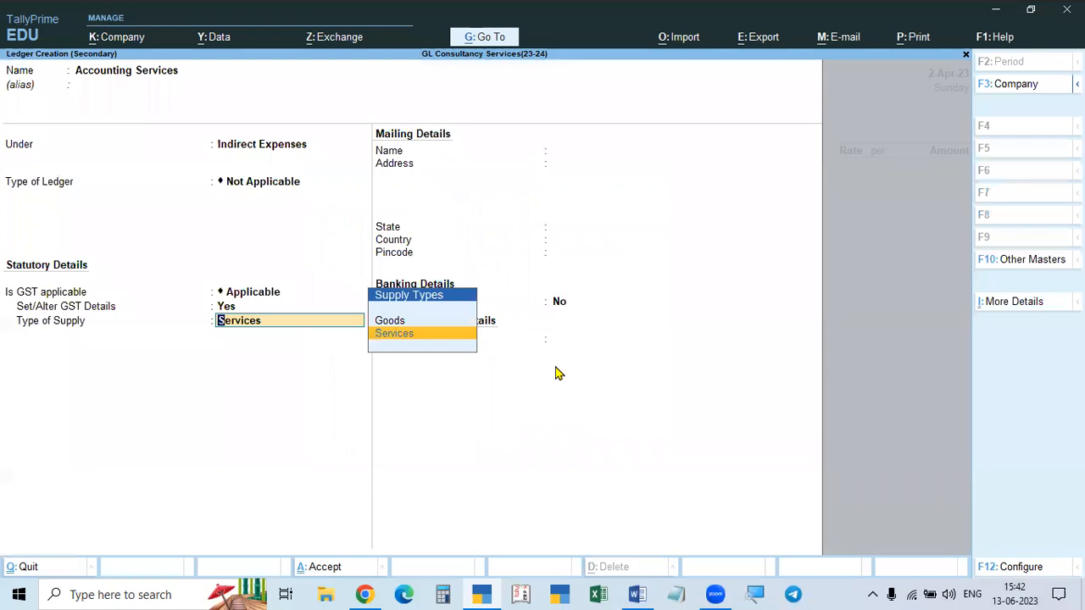
pyautogui.press('Return')
pyautogui.press('Return')
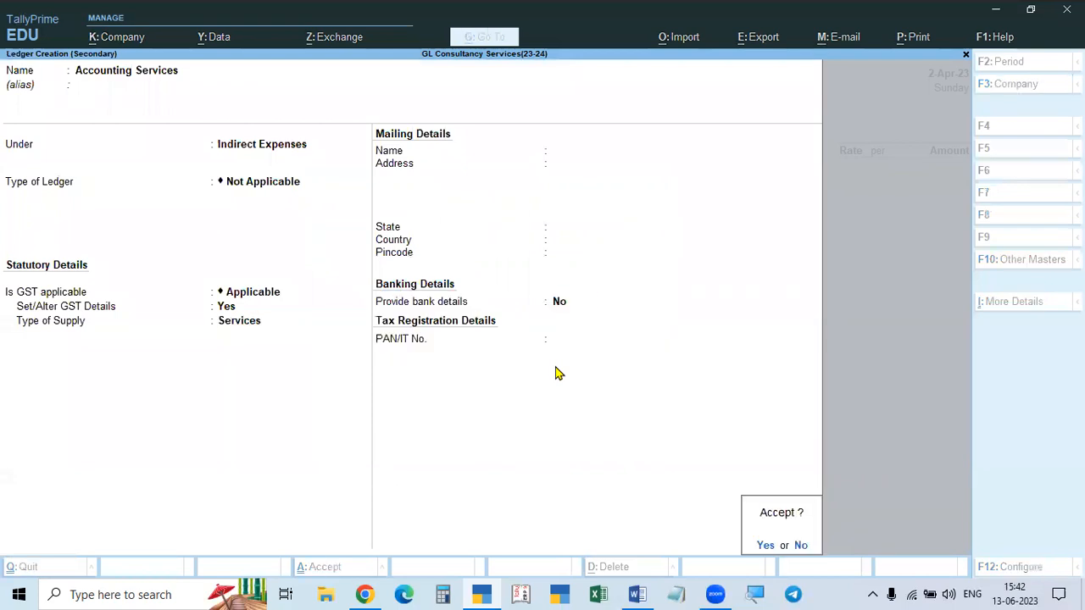
pyautogui.press('Return')
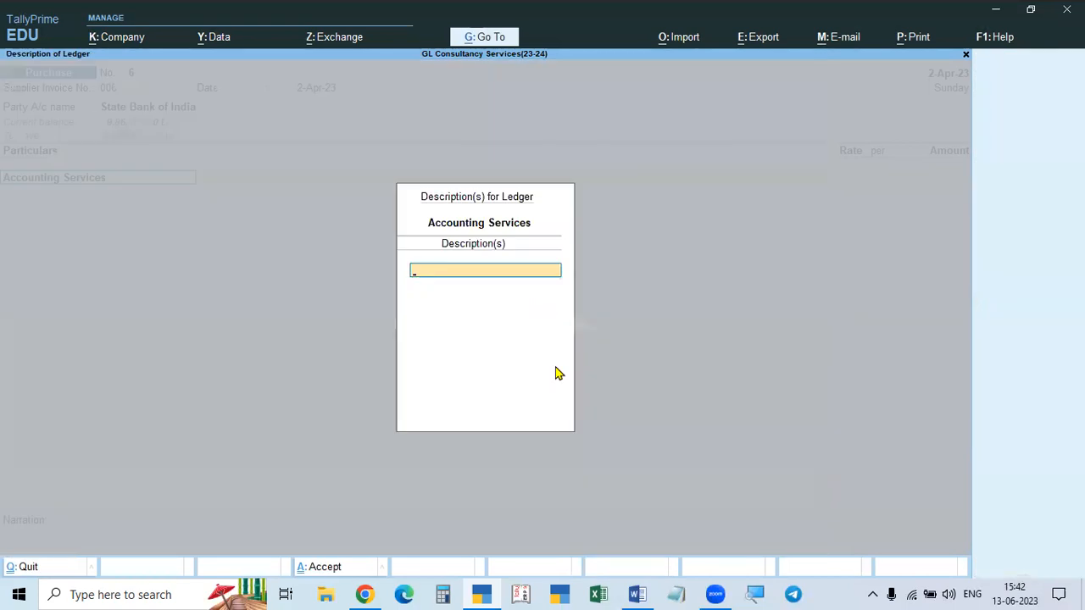
# Step: Leave the Accounting Services description blank, enter an amount of 25,000 and accept the default tax classification
pyautogui.hotkey('alt', 'Tab')
pyautogui.hotkey('alt', 'Tab')
pyautogui.write('25')
pyautogui.press('BackSpace')
pyautogui.press('BackSpace')
pyautogui.press('Return')
pyautogui.write('250000')
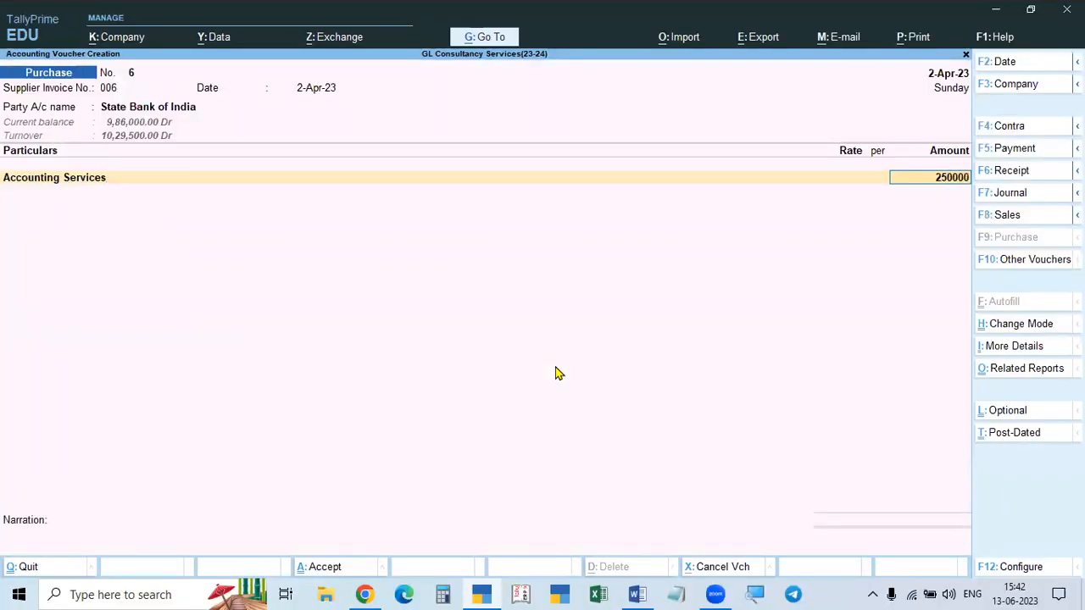
pyautogui.press('BackSpace')
pyautogui.press('Return')
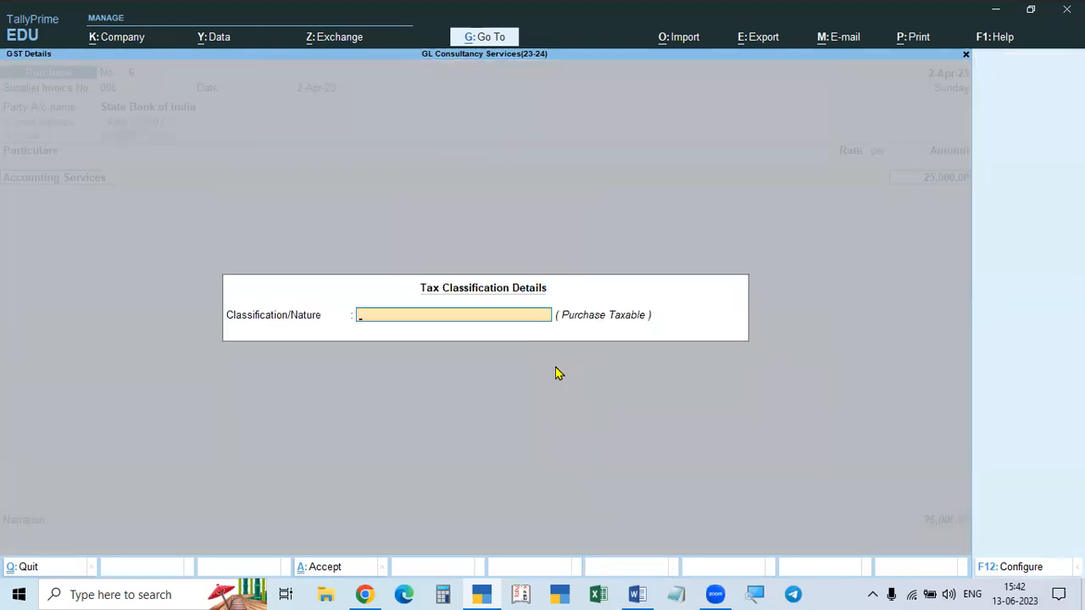
pyautogui.press('Return')
pyautogui.press('Return')
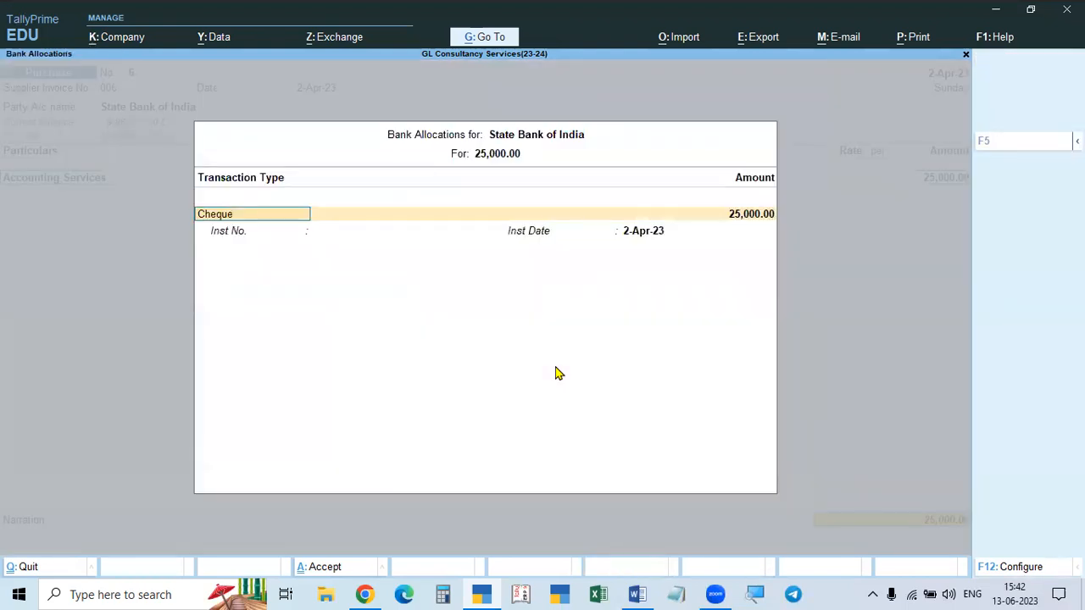
# Step: Check the cheque details in Word and allocate the State Bank of India payment as a cheque with instrument number 004
pyautogui.press('Return')
pyautogui.press('Return')
pyautogui.hotkey('alt', 'Tab')
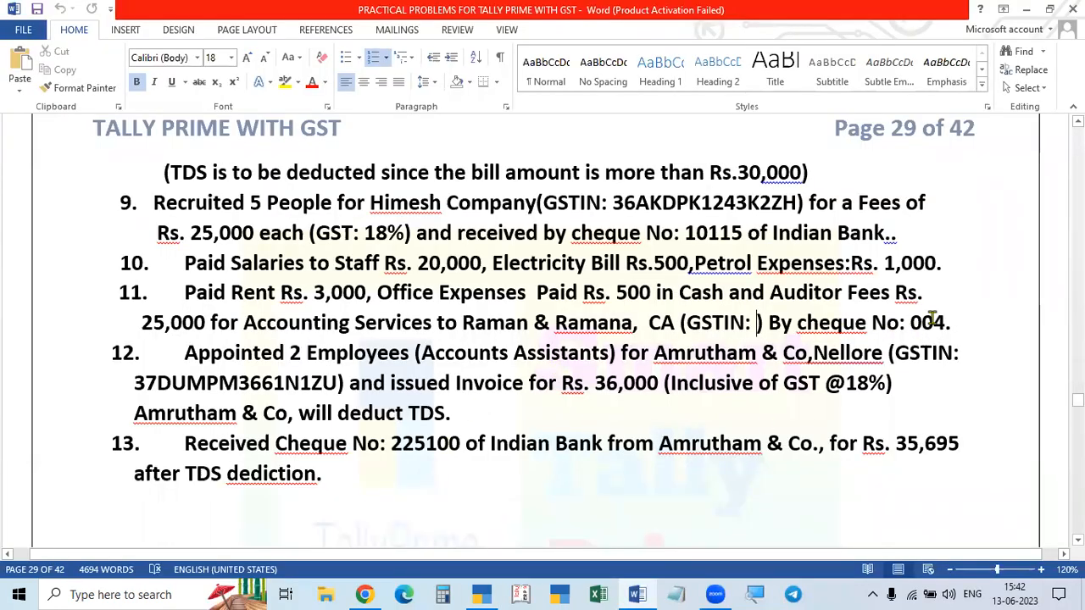
pyautogui.hotkey('alt', 'Tab')
pyautogui.write('004')
pyautogui.press('Return')
pyautogui.press('Return')
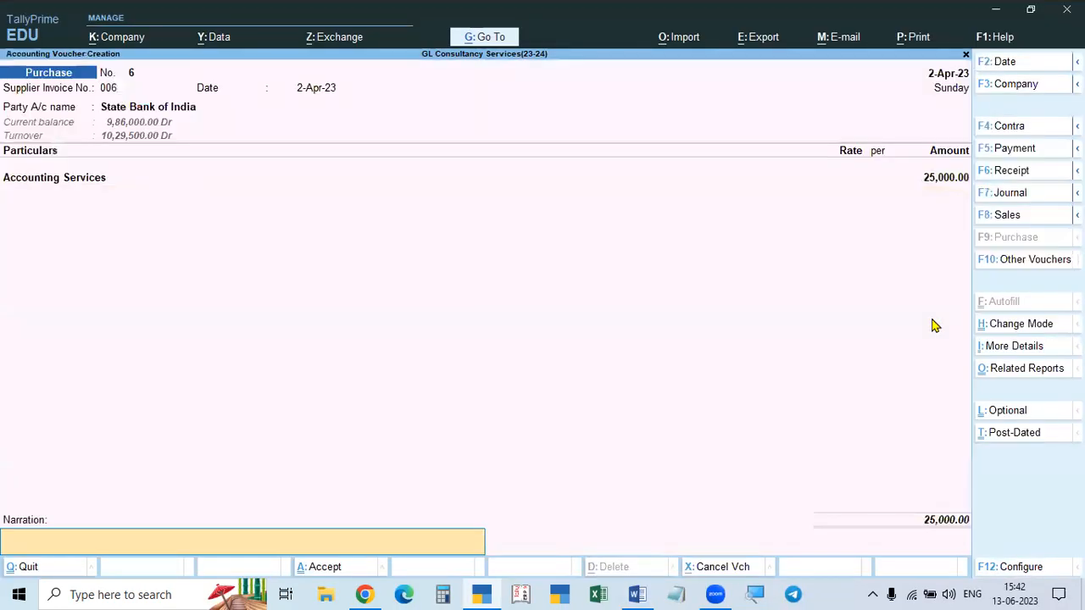
# Step: Try to save the purchase voucher with only the Accounting Services line and a blank narration
pyautogui.press('Return')
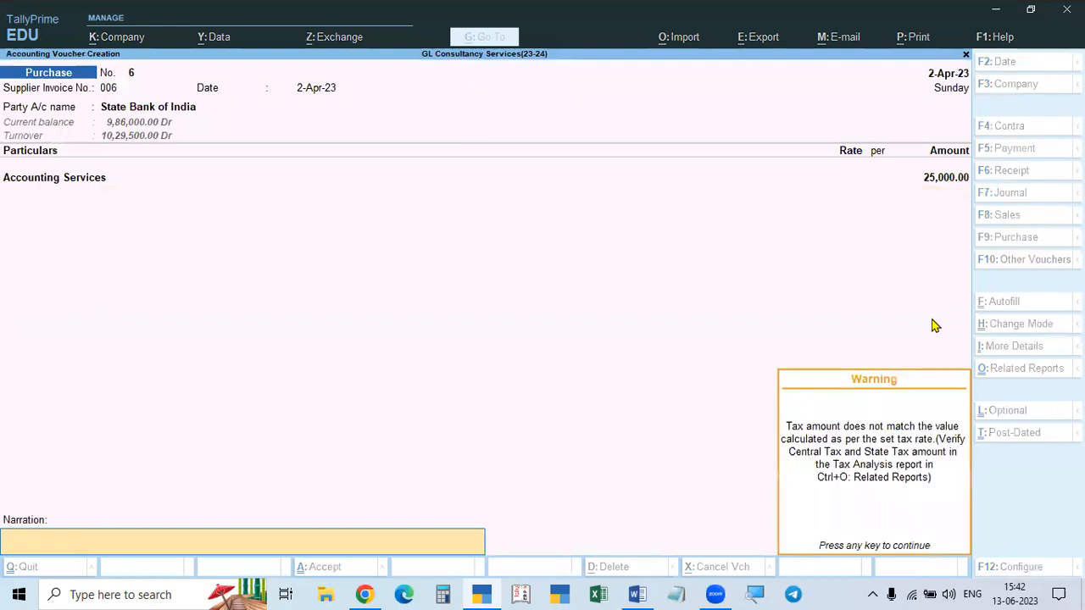
pyautogui.press('Return')
pyautogui.press('Escape')
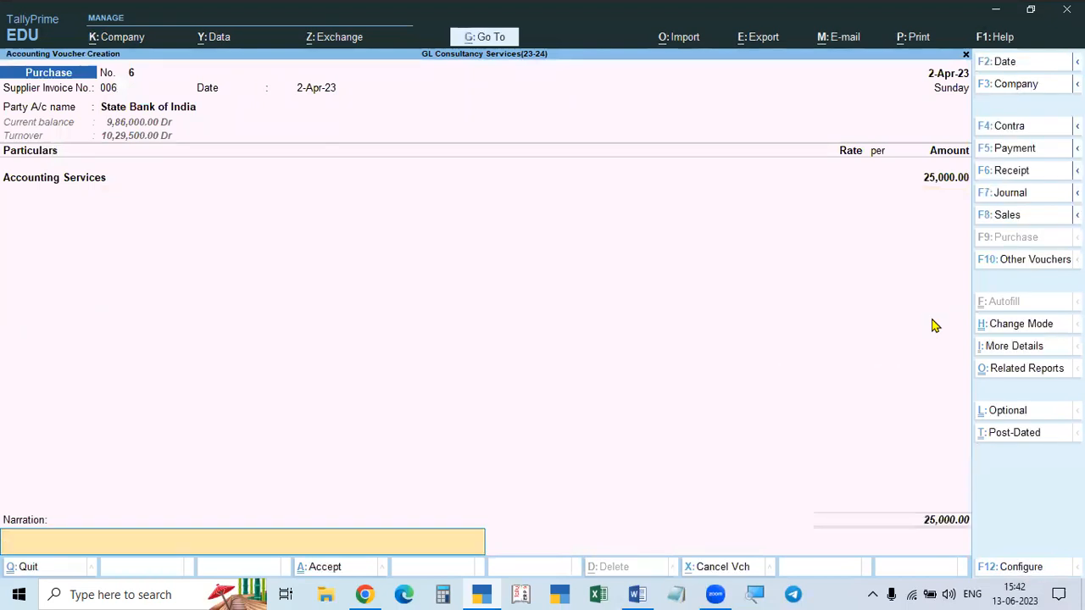
pyautogui.press('Return')
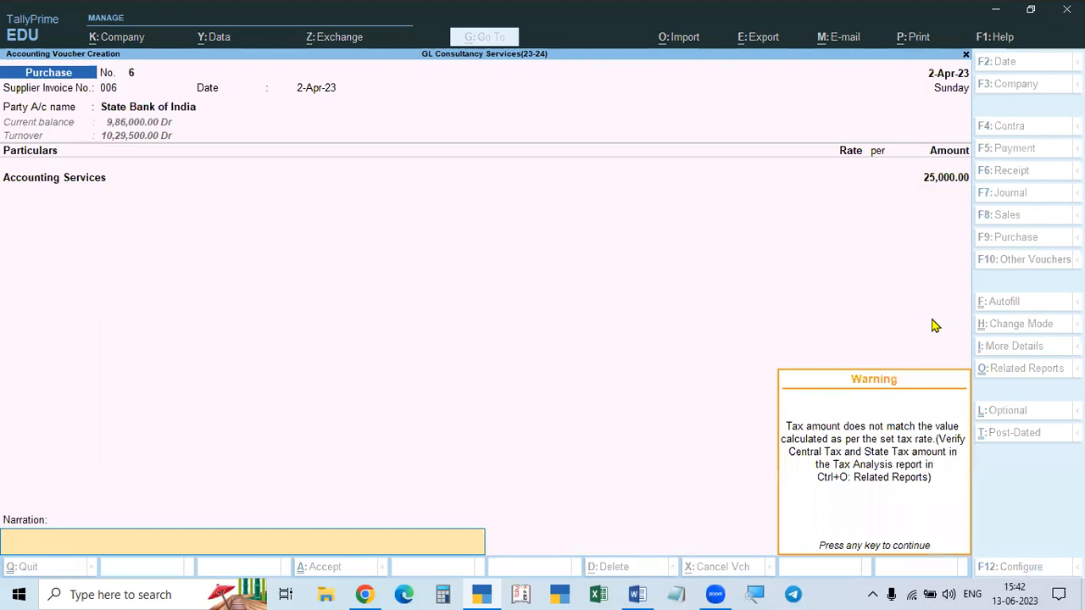
pyautogui.press('Escape')
# Step: Return to the voucher's particulars and add a CGST line with a blank description and the calculated tax amount
pyautogui.press('BackSpace')
pyautogui.press('BackSpace')
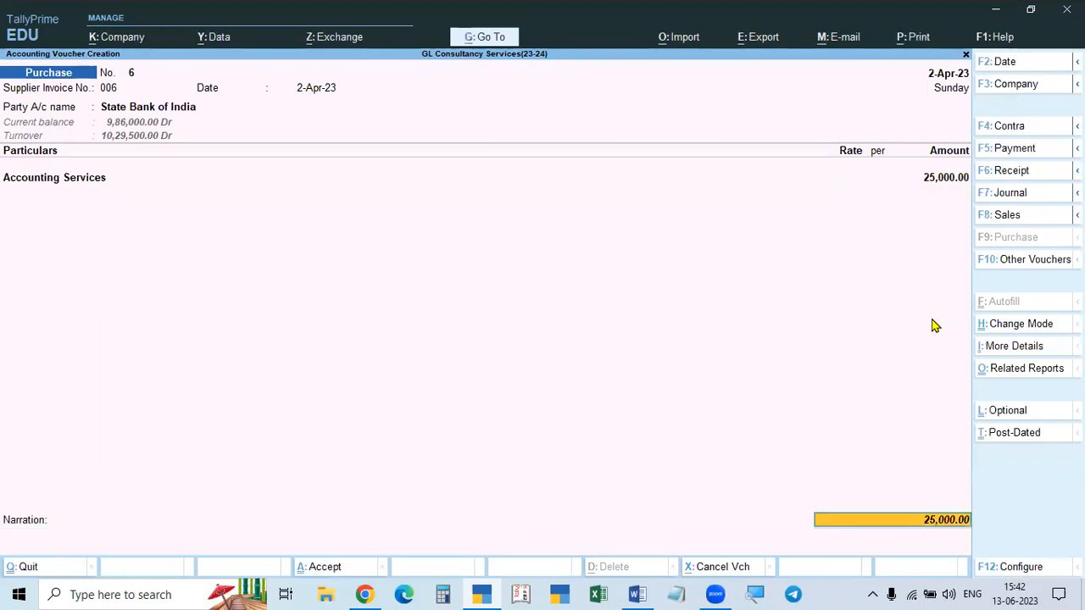
pyautogui.press('Return')
pyautogui.press('Return')
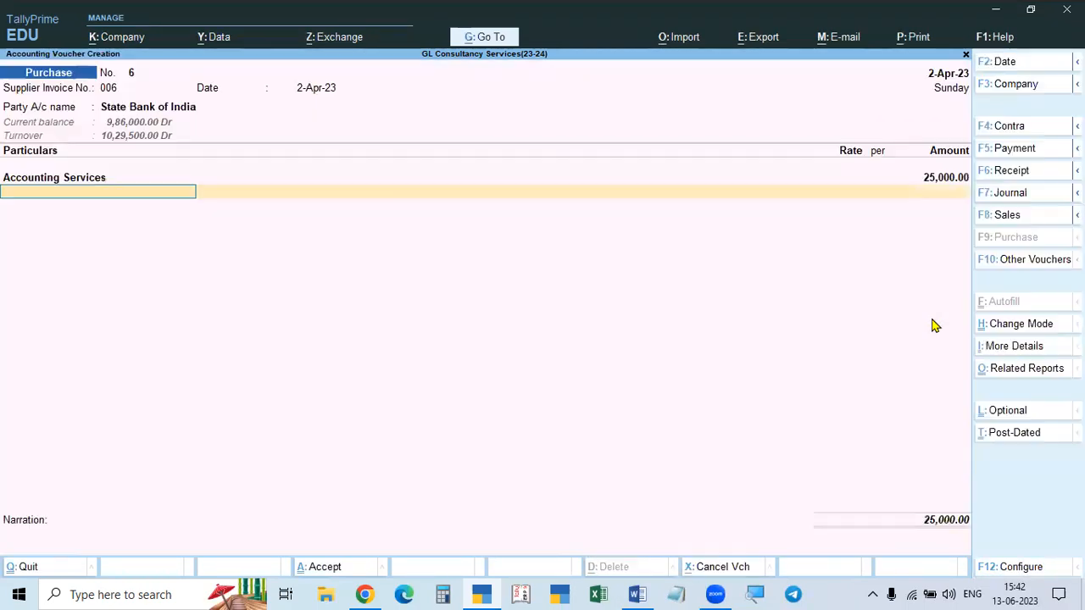
pyautogui.write('cgst')
pyautogui.press('Return')
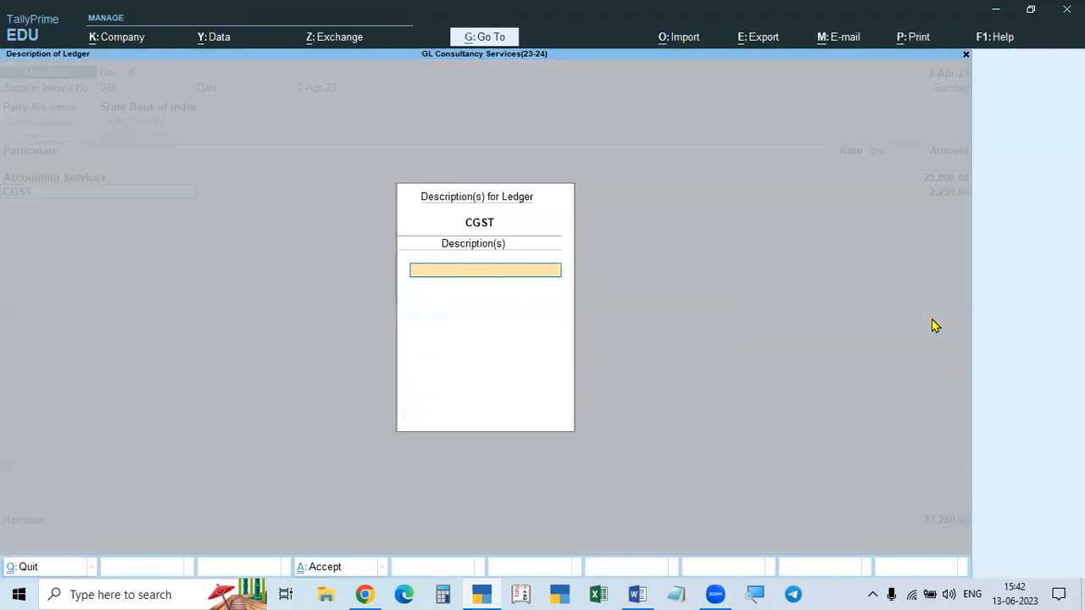
pyautogui.press('Return')
pyautogui.write('sgst')
pyautogui.press('BackSpace')
pyautogui.press('BackSpace')
pyautogui.press('BackSpace')
pyautogui.press('BackSpace')
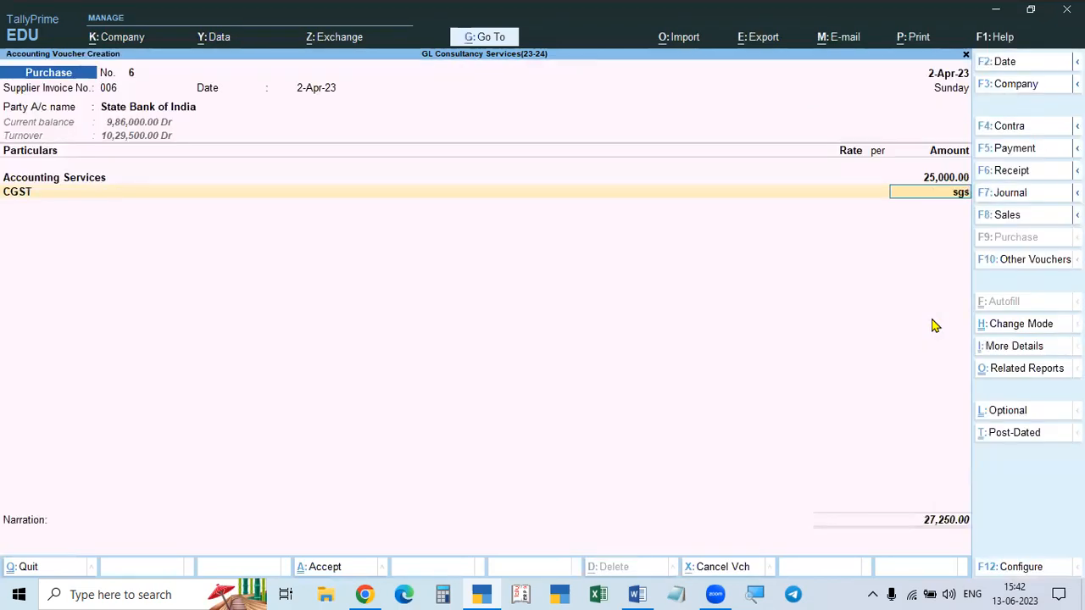
pyautogui.press('BackSpace')
pyautogui.press('Return')
pyautogui.press('Return')
pyautogui.press('Return')
# Step: Add an SGST line with a blank description and the calculated amount, then open the State Bank of India bank allocation
pyautogui.write('sgst')
pyautogui.press('Return')
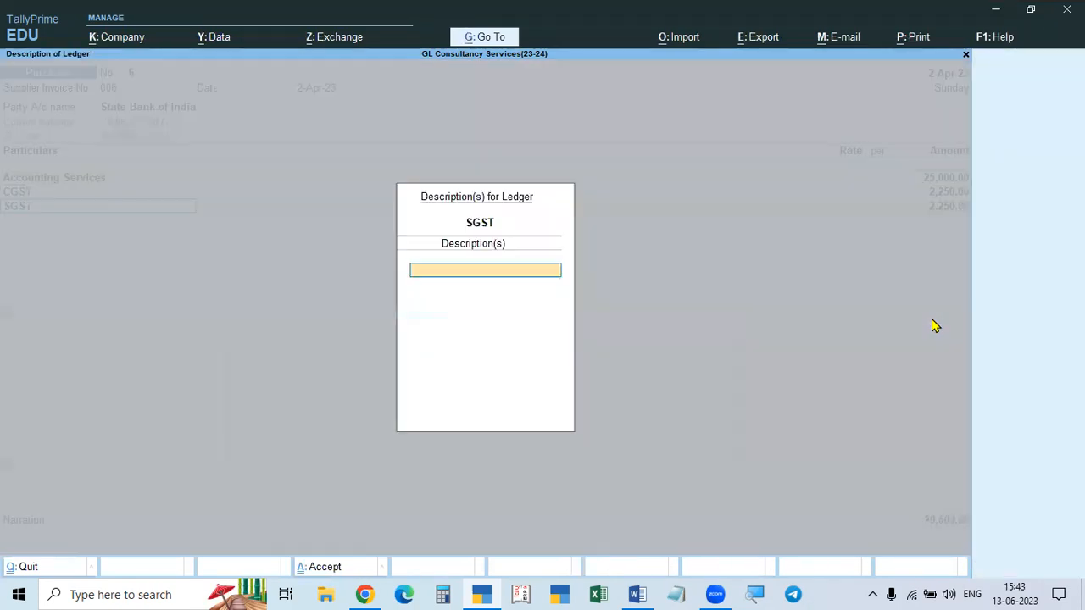
pyautogui.press('Return')
pyautogui.press('Return')
pyautogui.press('Return')
pyautogui.press('Return')
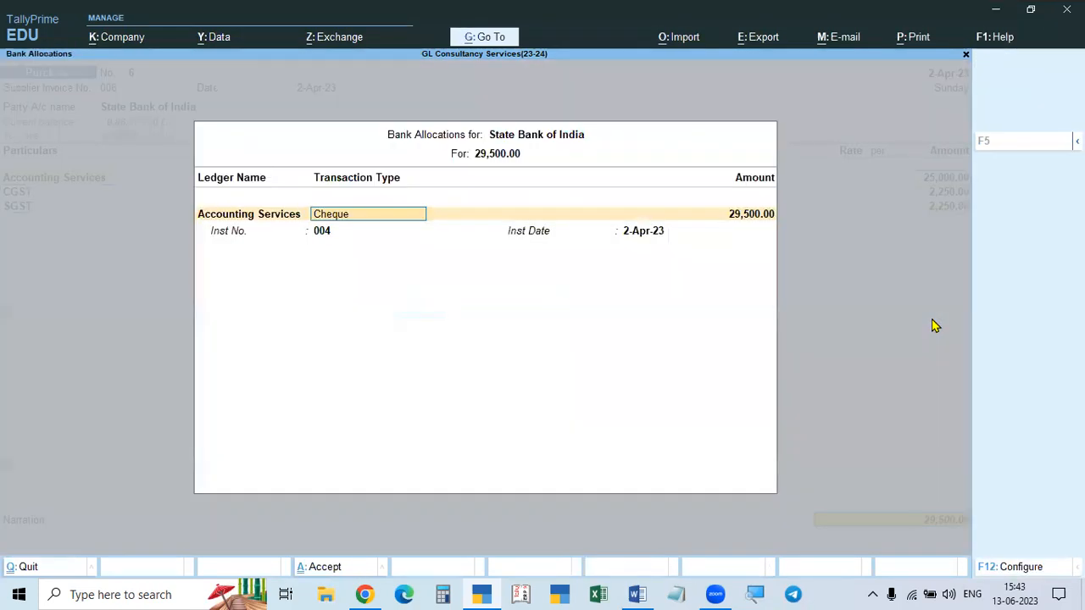
# Step: Accept the State Bank of India cheque allocation with instrument number 004 and save the purchase voucher with a blank narration
pyautogui.press('Return')
pyautogui.press('Return')
pyautogui.press('Return')
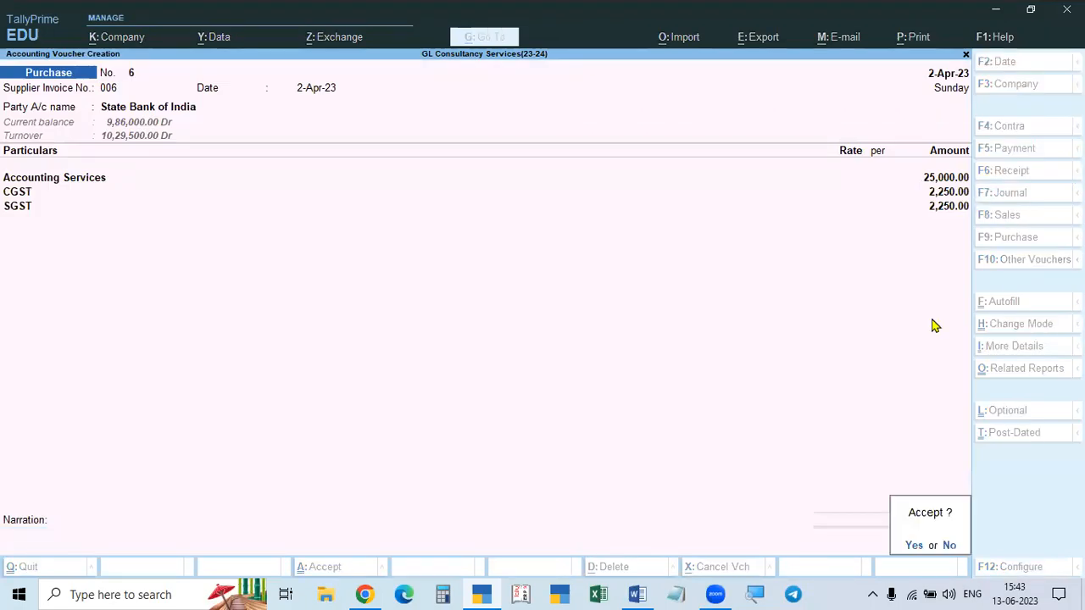
# Step: Review transactions 12 and 13 in the Word document and start a new sales voucher in TallyPrime
pyautogui.hotkey('alt', 'Tab')
pyautogui.scroll(-1, 339, 339)
pyautogui.scroll(-1, 339, 338)
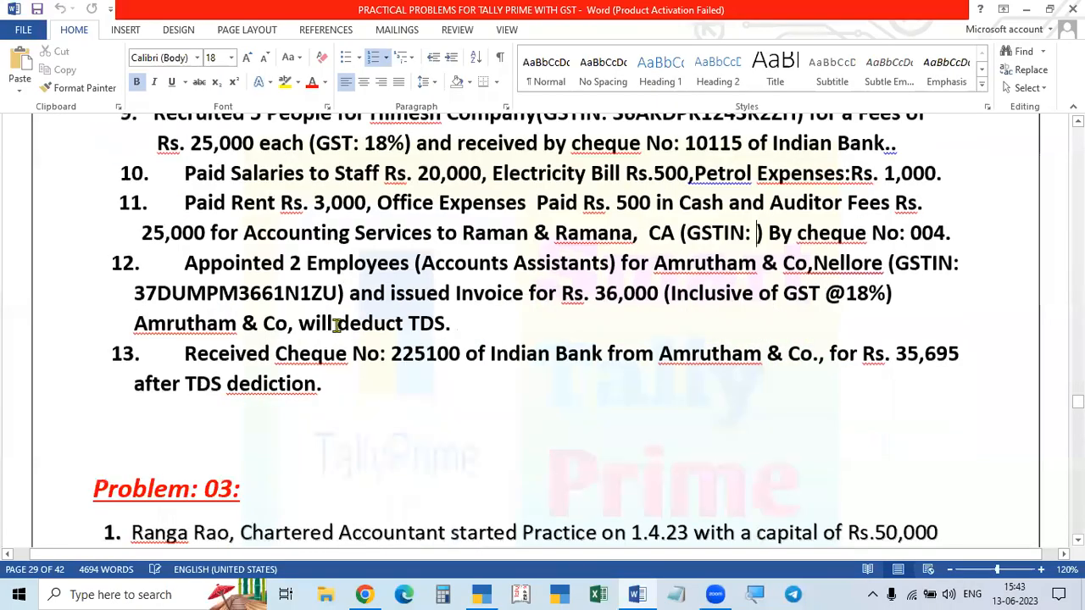
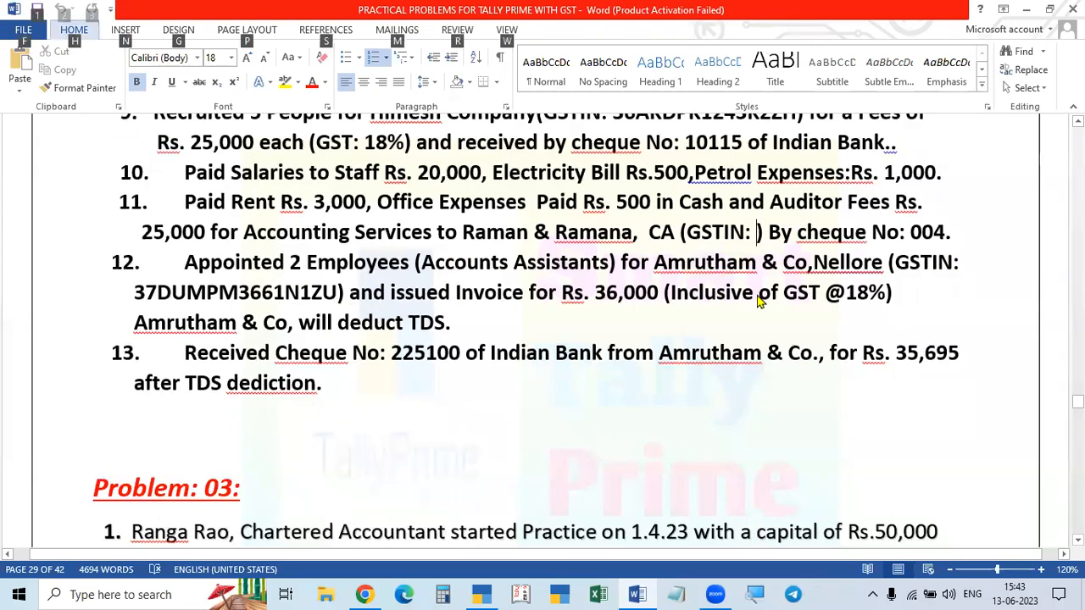
pyautogui.hotkey('alt', 'Tab')
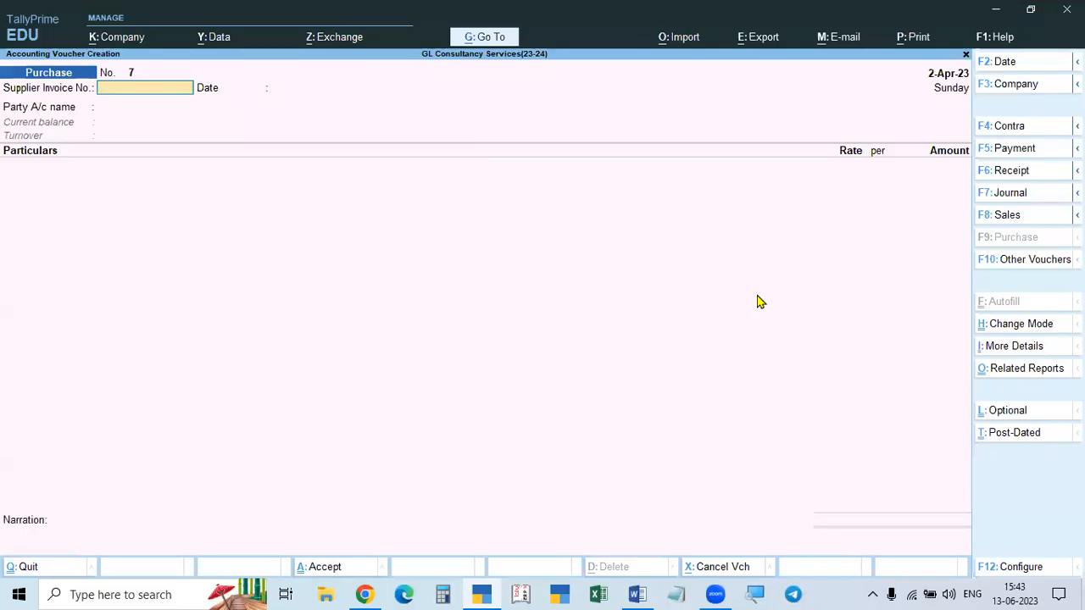
pyautogui.press('F8')
pyautogui.hotkey('alt', 'Tab')
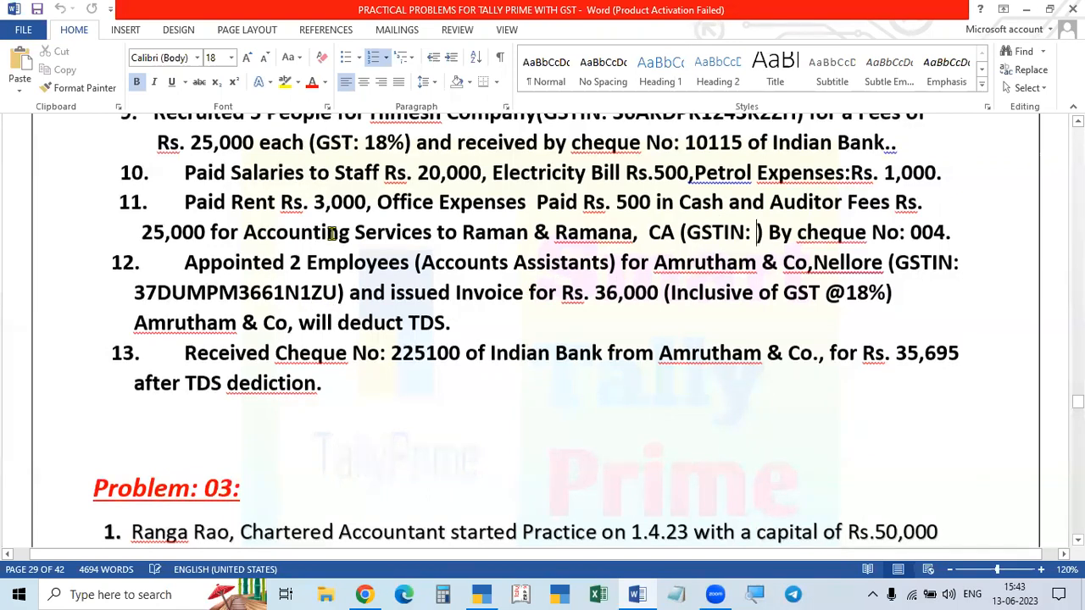
pyautogui.scroll(2, 323, 231)
pyautogui.scroll(-1, 325, 298)
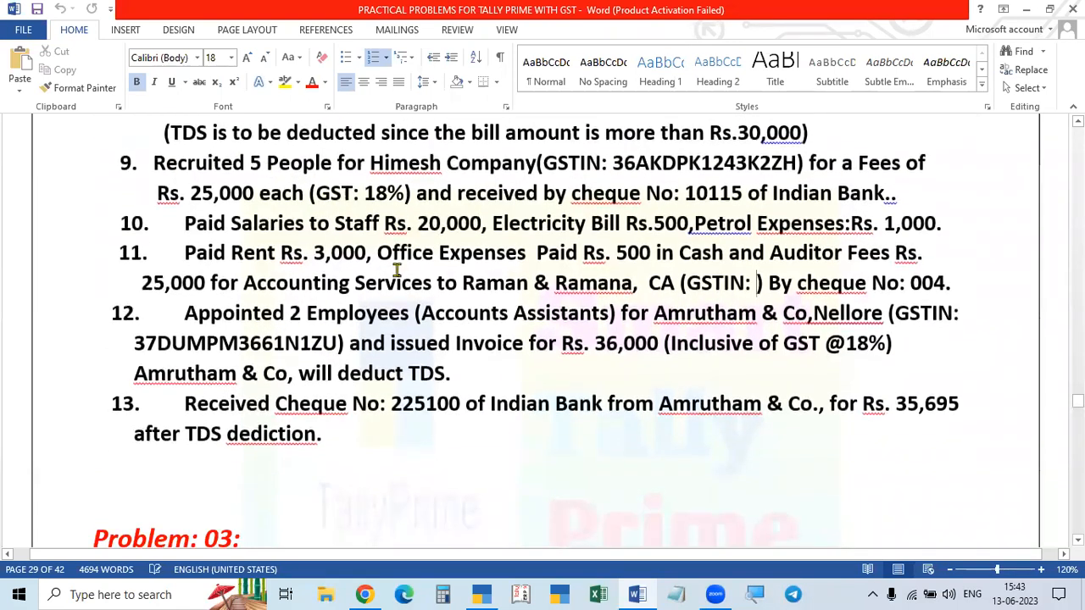
pyautogui.scroll(-1, 358, 326)
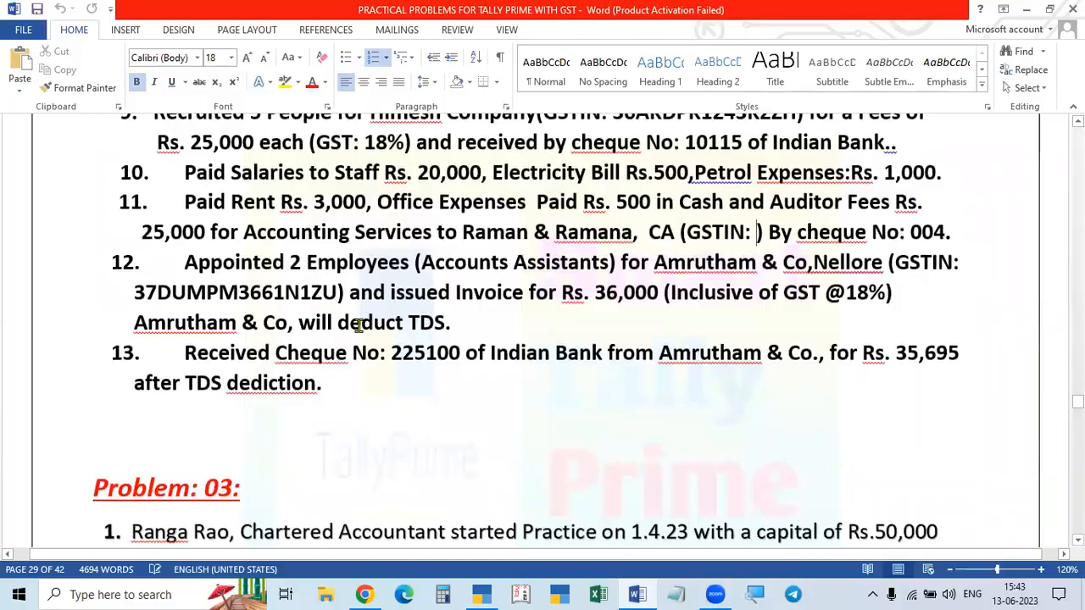
pyautogui.hotkey('alt', 'Tab')
pyautogui.hotkey('alt', 'Tab')
pyautogui.hotkey('alt', 'Tab')
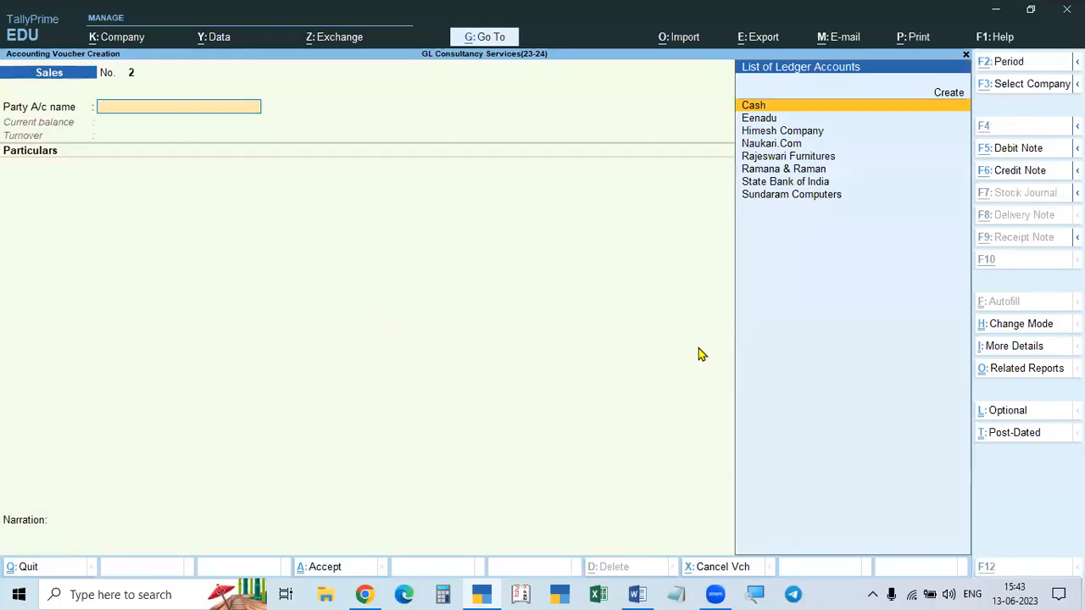
# Step: Create a party ledger named Amrutham & Co under Sundry Debtors, keeping bill-by-bill balances and the same mailing name
pyautogui.hotkey('alt', 'c')
pyautogui.write('Amrutham')
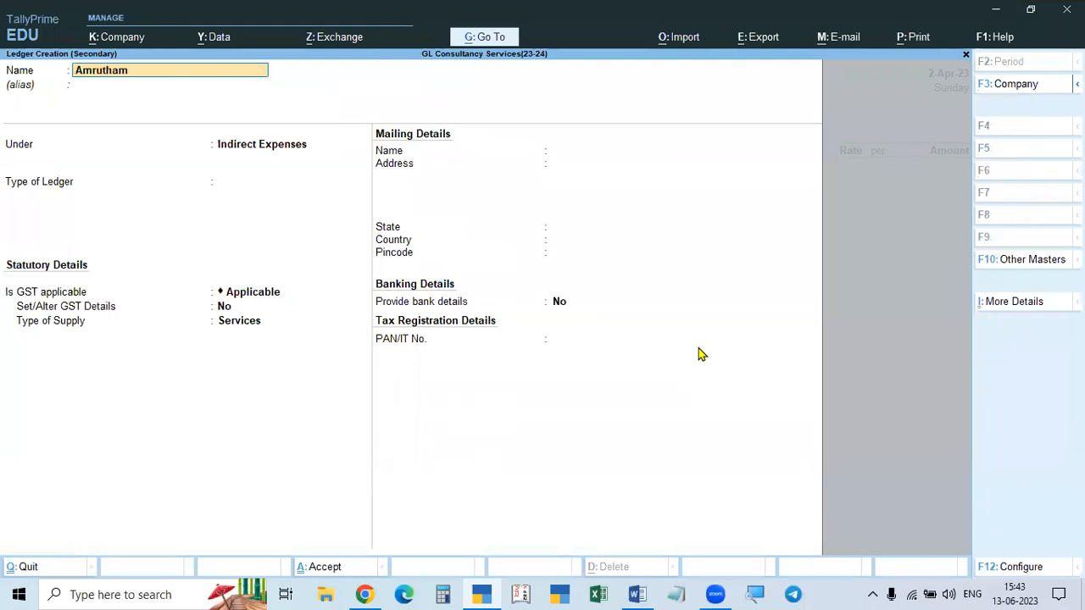
pyautogui.write(' & co')
pyautogui.press('Return')
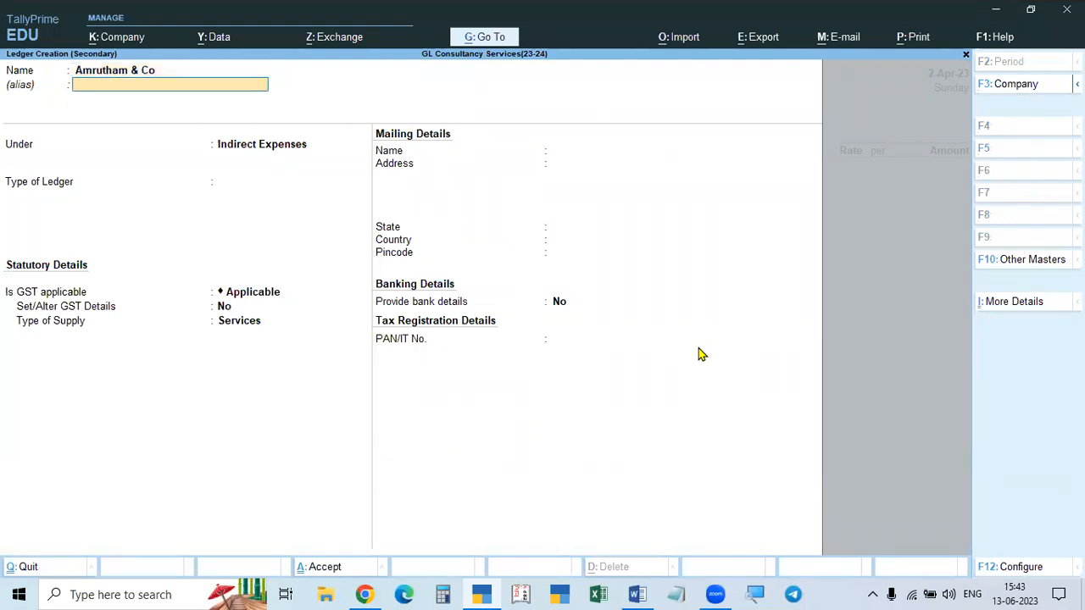
pyautogui.press('Return')
pyautogui.write('Sun')
pyautogui.press('Down')
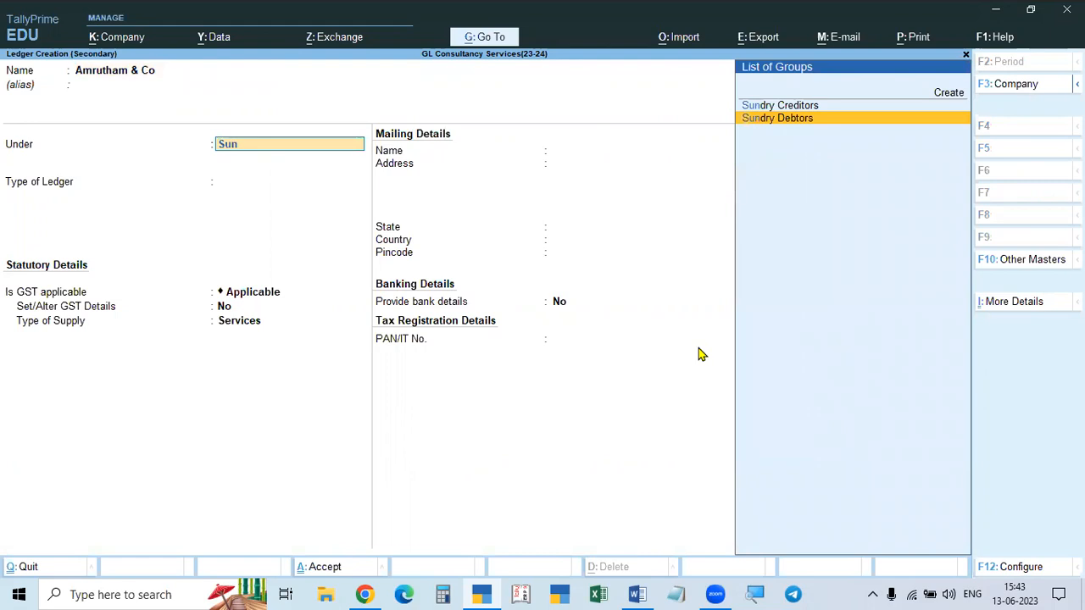
pyautogui.press('Return')
pyautogui.press('Return')
pyautogui.press('Return')
pyautogui.press('Return')
pyautogui.press('Return')
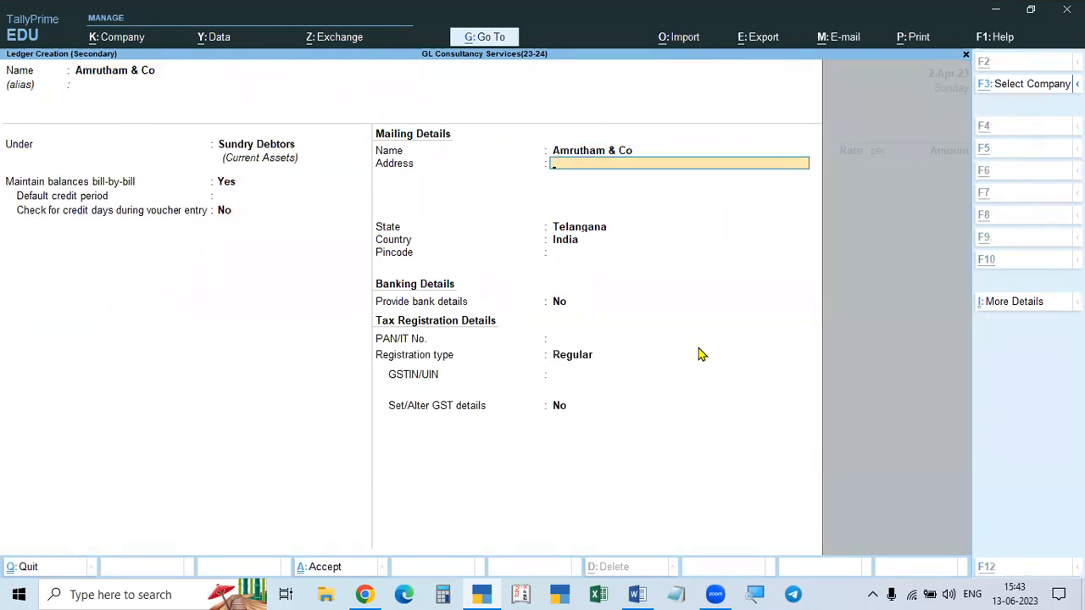
# Step: Check the party's location in Word, then set its state to Andhra Pradesh with a Regular registration type and blank address
pyautogui.hotkey('alt', 'Tab')
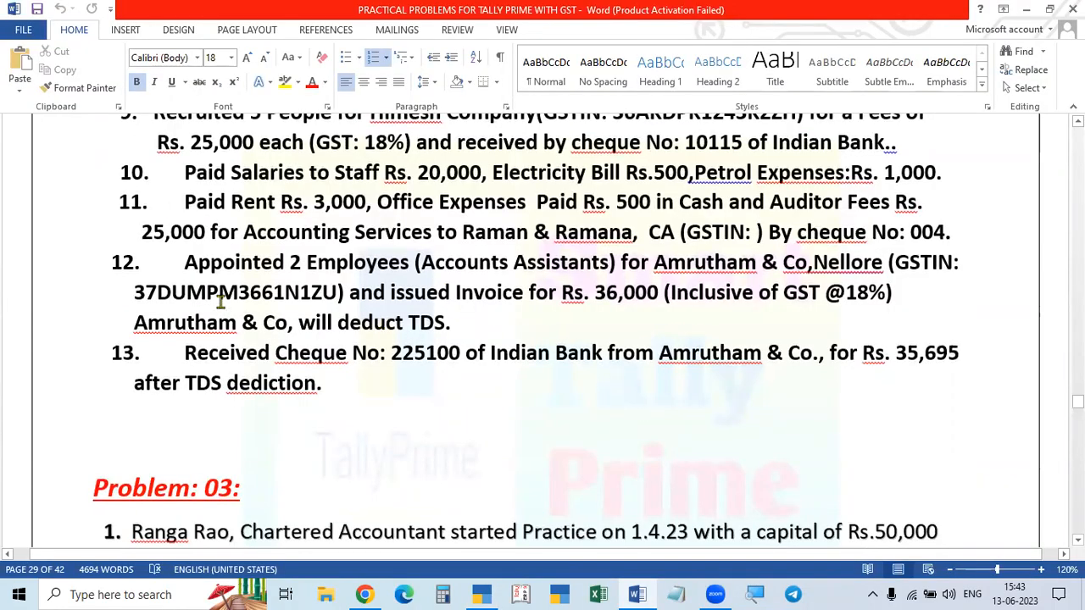
pyautogui.hotkey('alt', 'Tab')
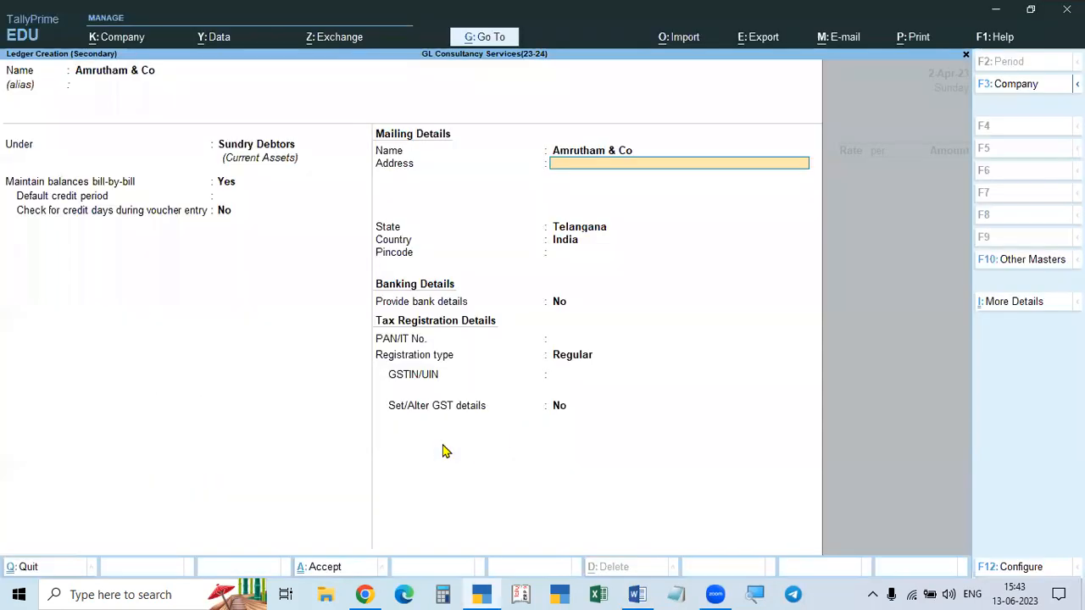
pyautogui.press('Return')
pyautogui.write('Andh')
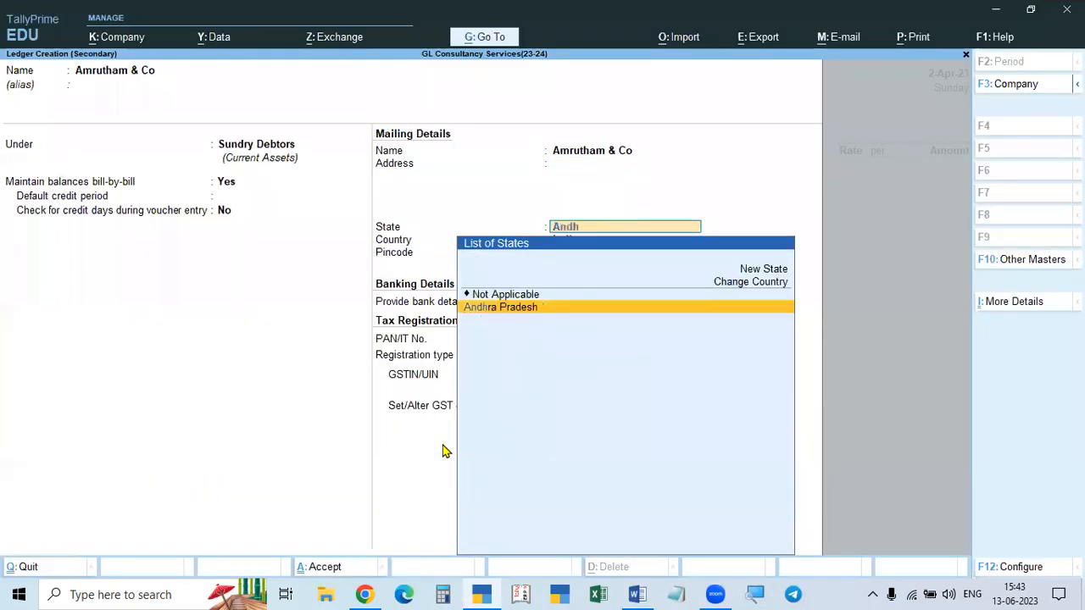
pyautogui.press('Return')
pyautogui.press('Return')
pyautogui.press('Return')
pyautogui.press('Return')
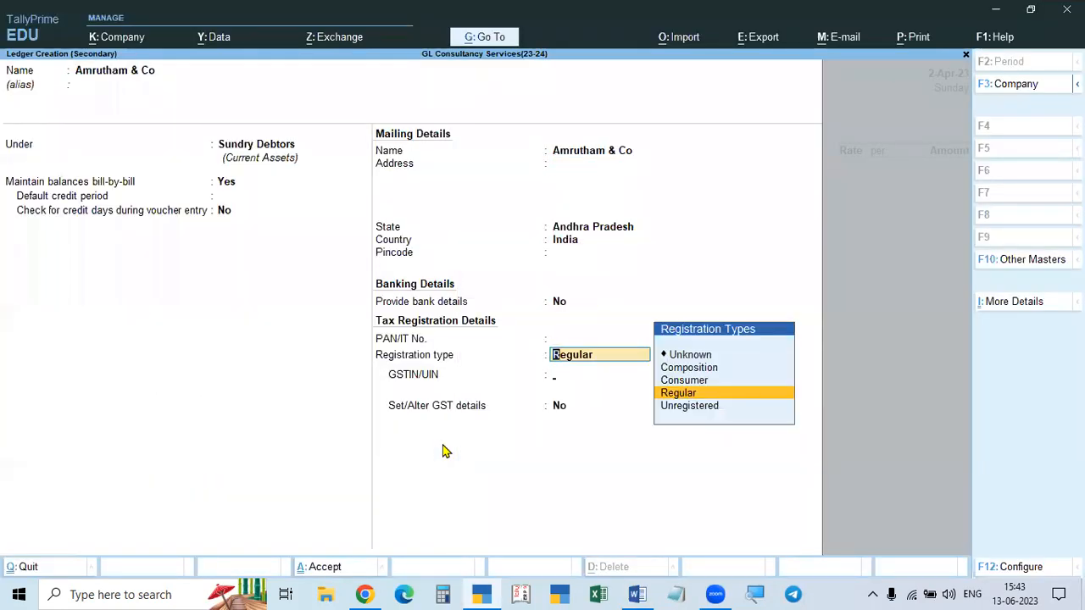
pyautogui.press('Return')
# Step: Copy the party's GSTIN from transaction 12 in Word into the Amrutham & Co ledger and save the ledger
pyautogui.hotkey('alt', 'Tab')
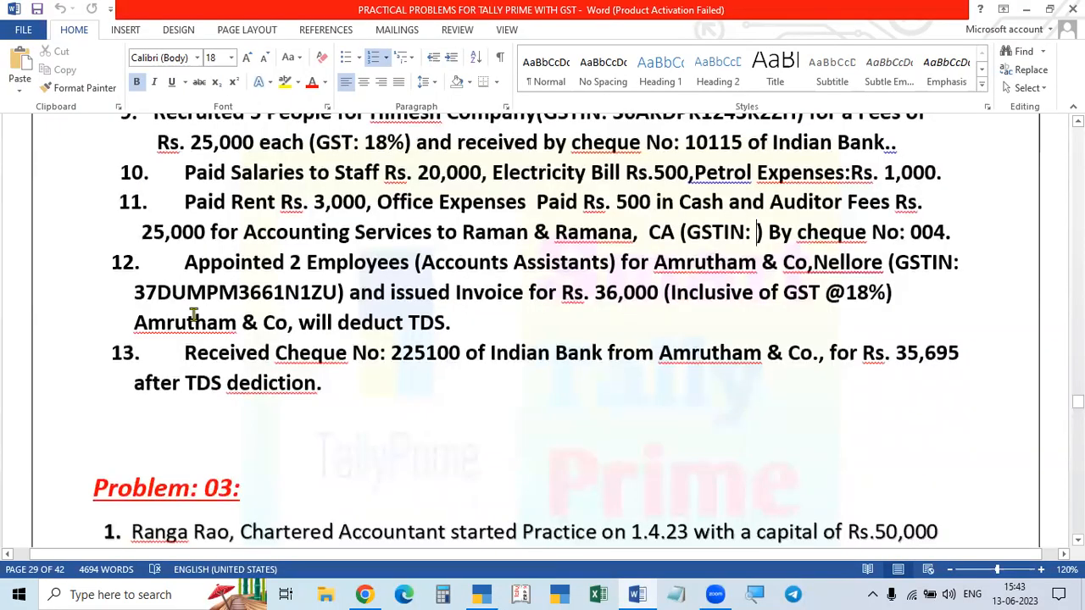
pyautogui.doubleClick(236, 298)
pyautogui.hotkey('ctrl', 'c')
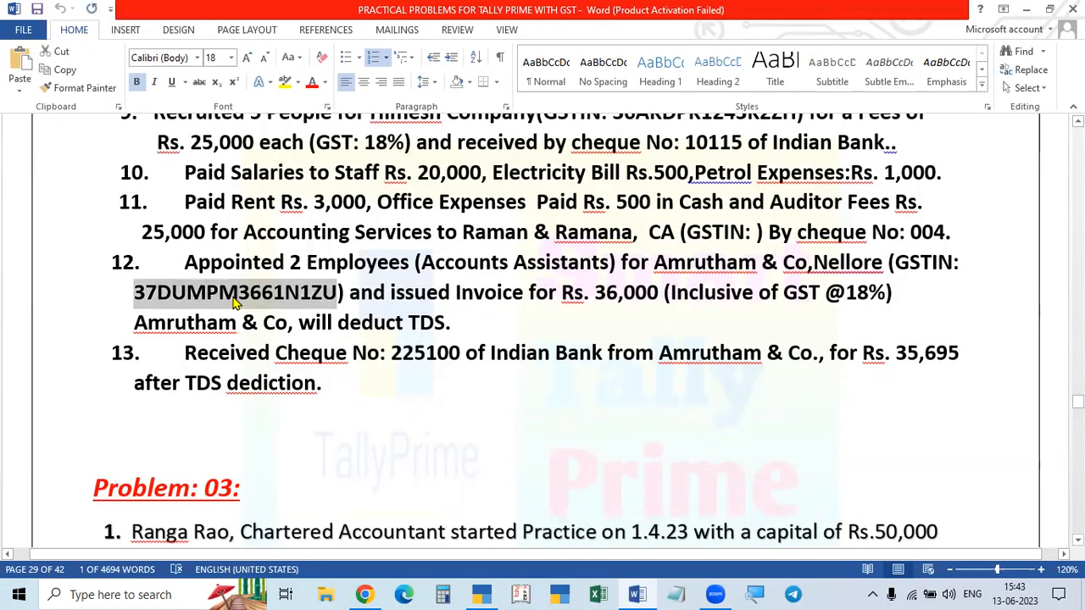
pyautogui.hotkey('alt', 'Tab')
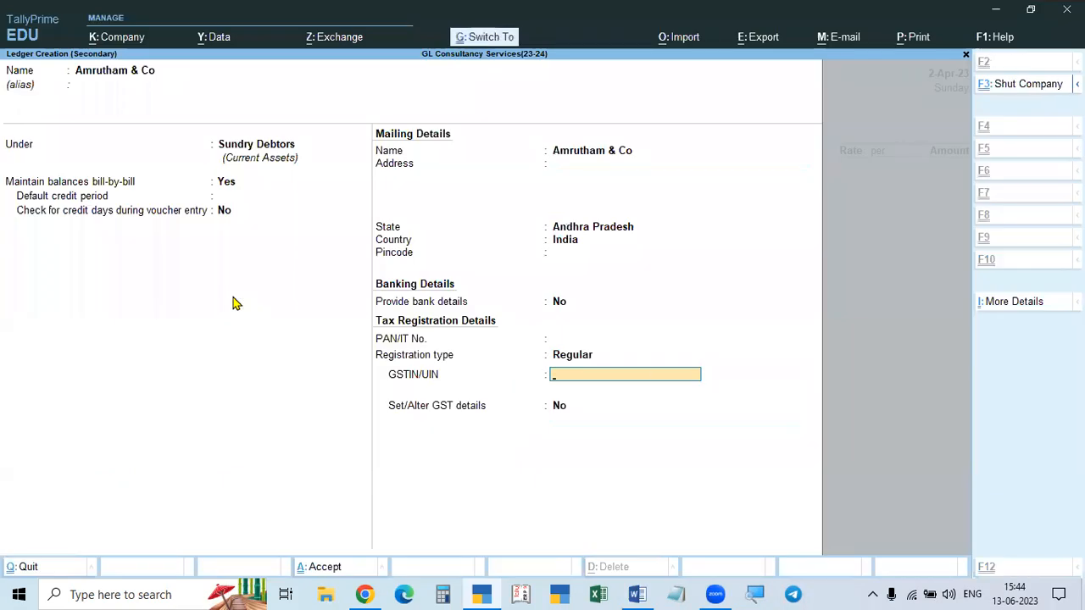
pyautogui.hotkey('ctrl', 'v')
pyautogui.press('Return')
pyautogui.press('Return')
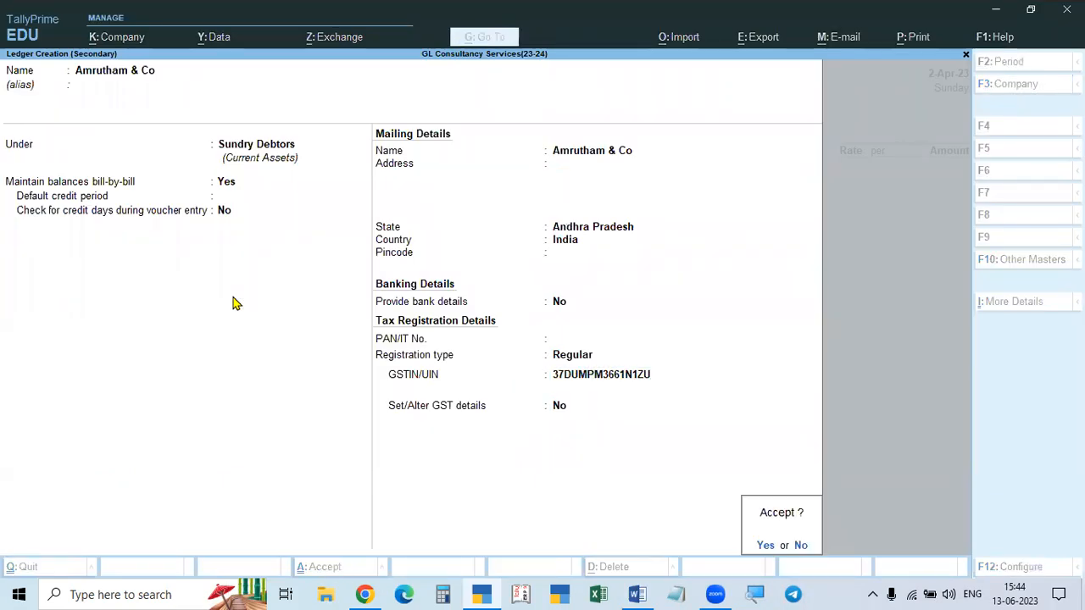
pyautogui.press('Return')
# Step: Accept the sales voucher's party details for Amrutham & Co and check the invoice description in Word
pyautogui.hotkey('ctrl', 'a')
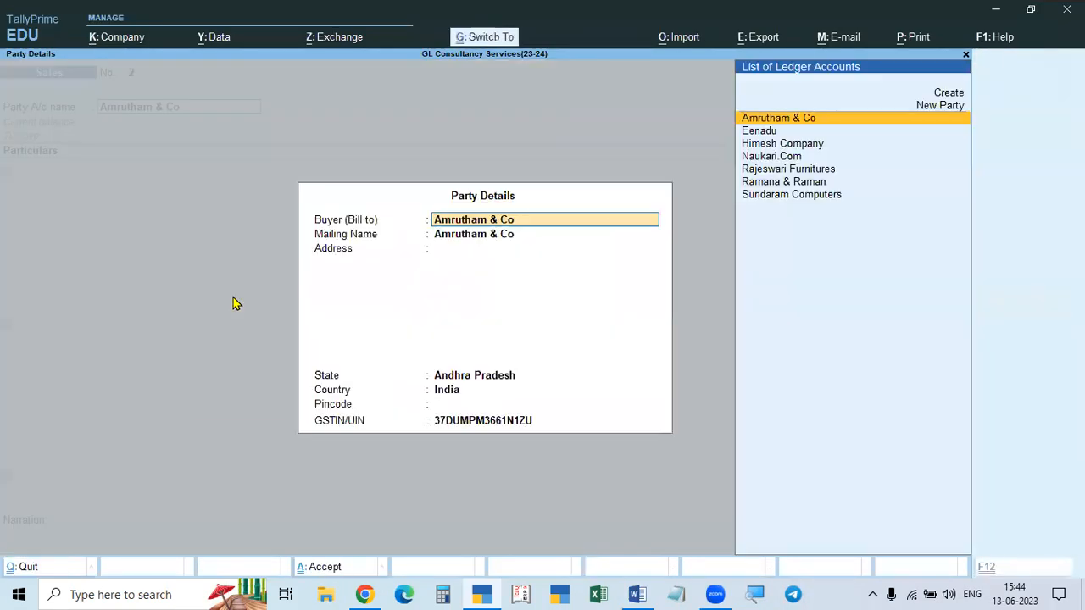
pyautogui.hotkey('ctrl', 'a')
pyautogui.hotkey('alt', 'Tab')
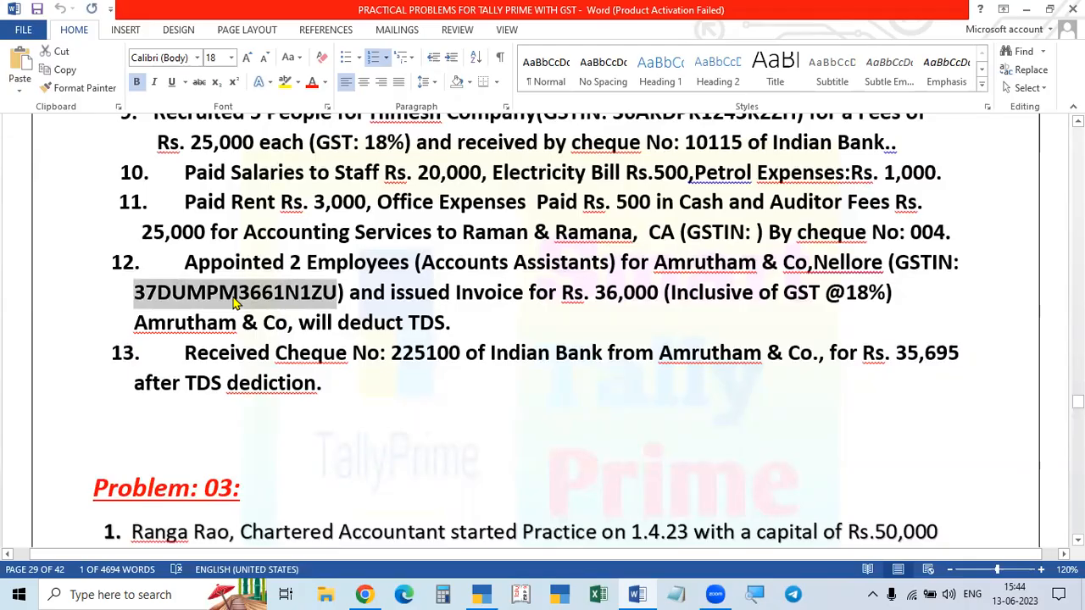
pyautogui.hotkey('alt', 'Tab')
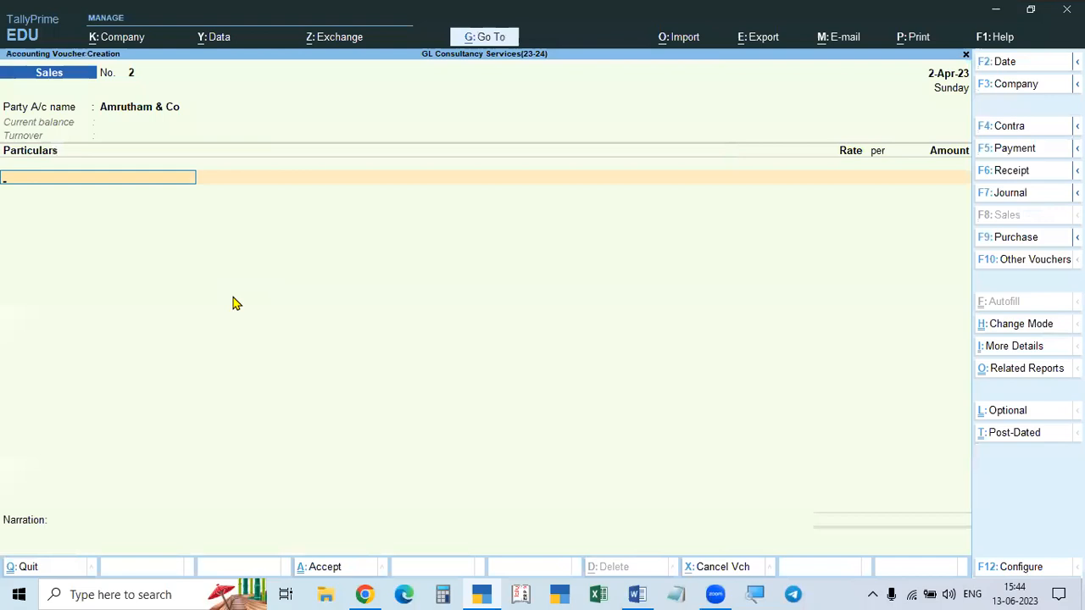
# Step: Create a particulars ledger named Manpower Service under Direct Incomes, with ledger type Not Applicable and GST Applicable
pyautogui.hotkey('alt', 'c')
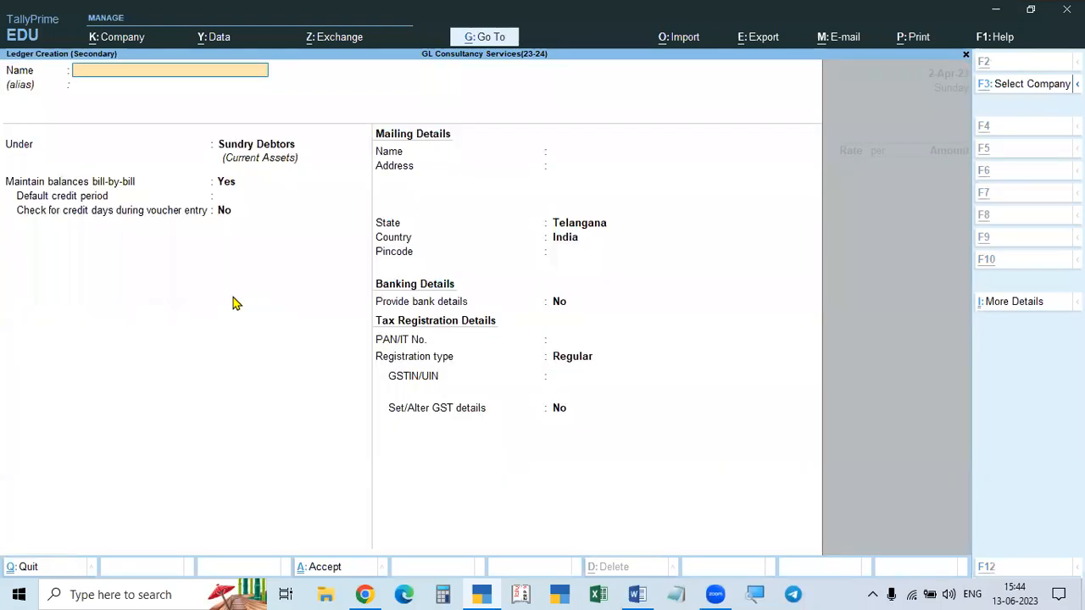
pyautogui.hotkey('alt', 'Tab')
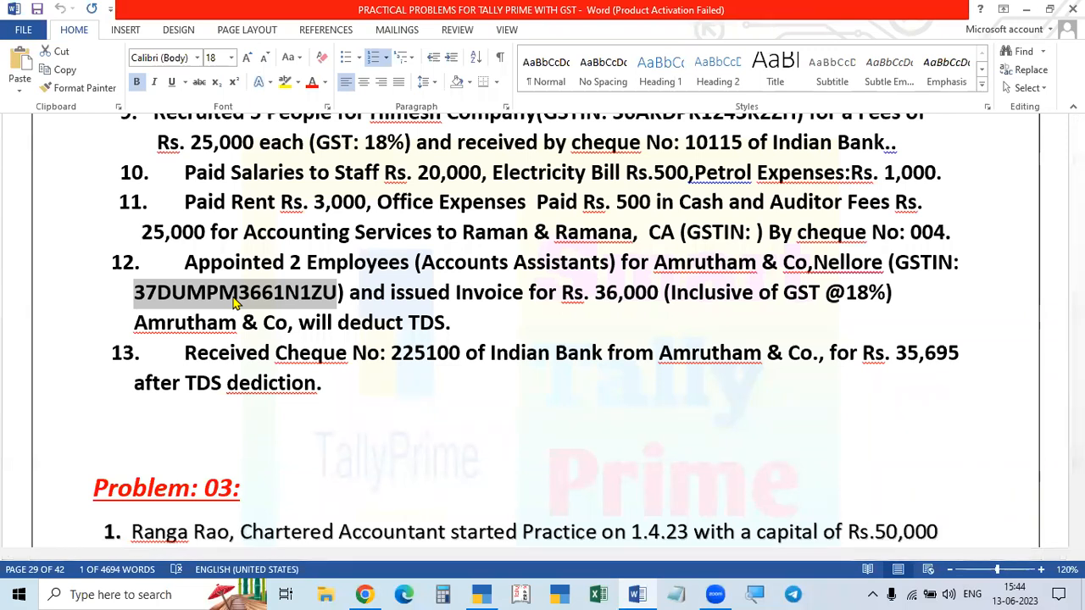
pyautogui.hotkey('alt', 'Tab')
pyautogui.write('Manpower Servic')
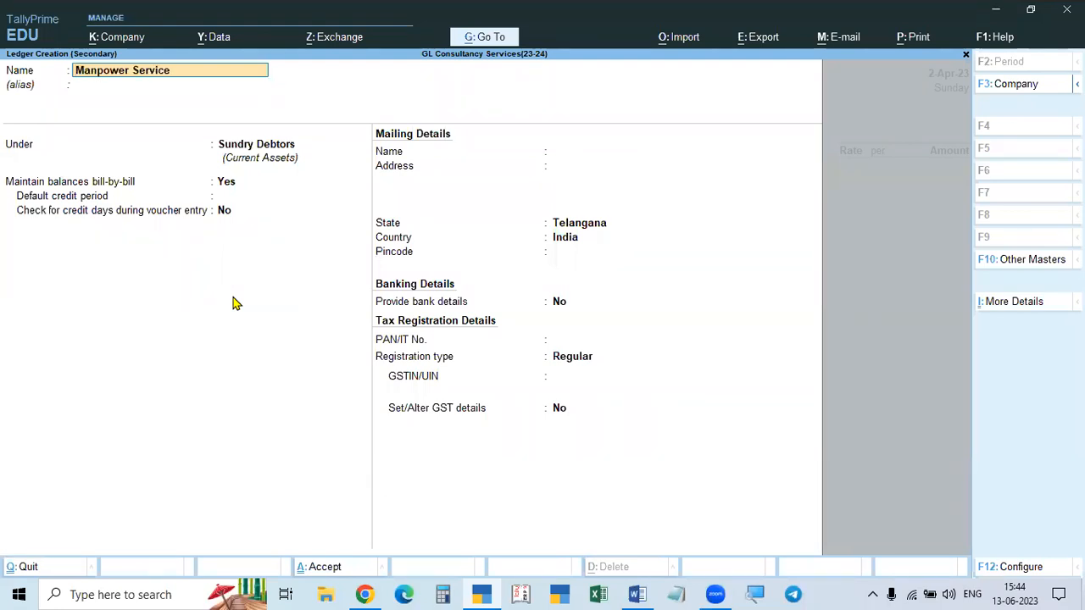
pyautogui.write('e')
pyautogui.press('Return')
pyautogui.press('Return')
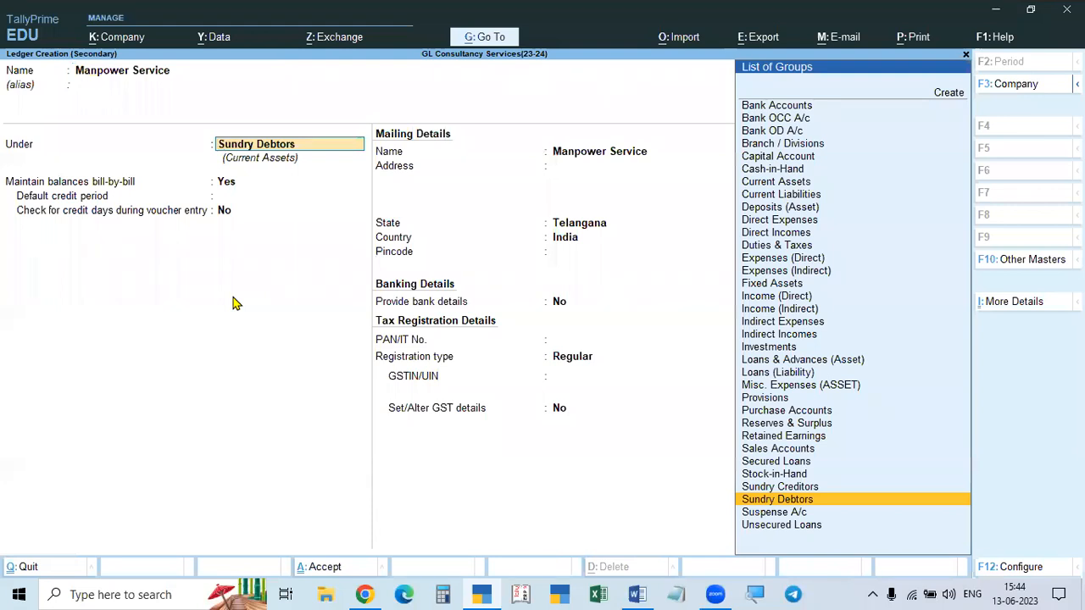
pyautogui.write('Di')
pyautogui.press('Down')
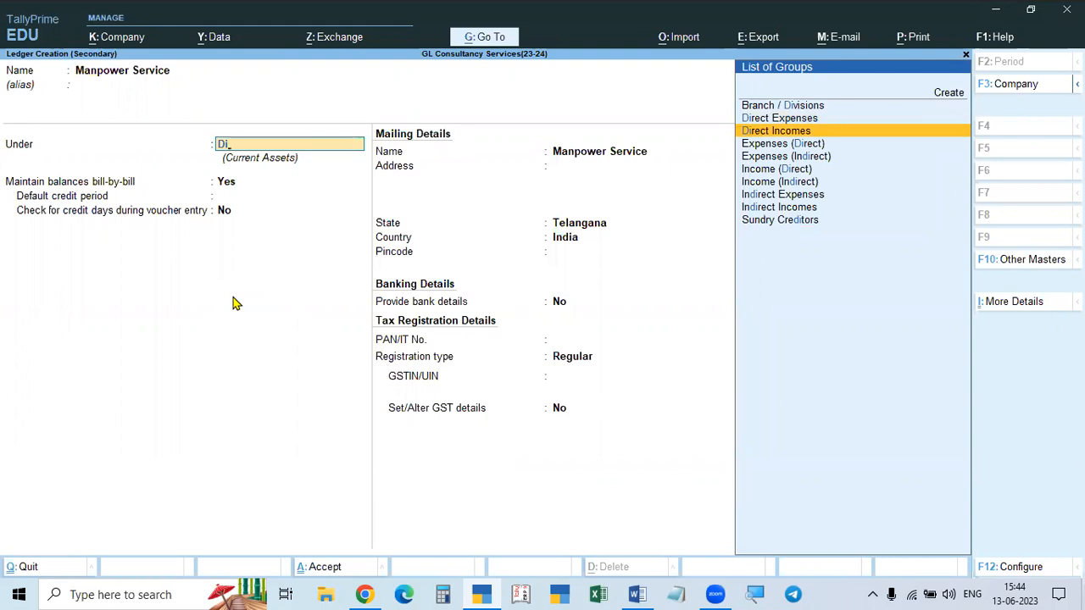
pyautogui.press('Return')
pyautogui.press('Return')
pyautogui.press('Return')
# Step: Enable GST details for Manpower Service, check the rate in Word, and leave the description, HSN/SAC and transaction nature at their defaults
pyautogui.write('y')
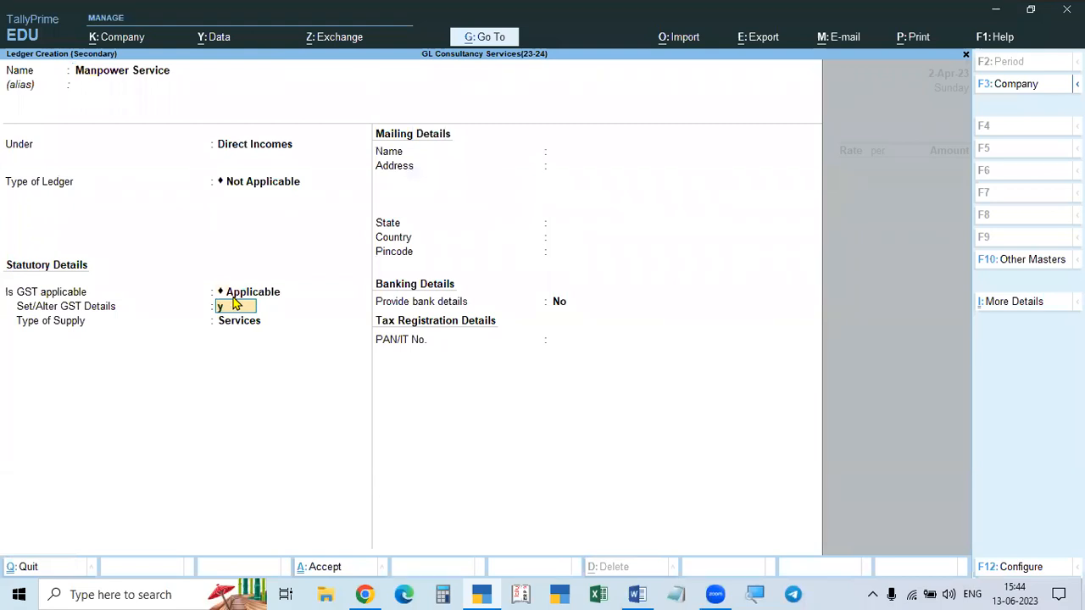
pyautogui.press('Return')
pyautogui.hotkey('alt', 'Tab')
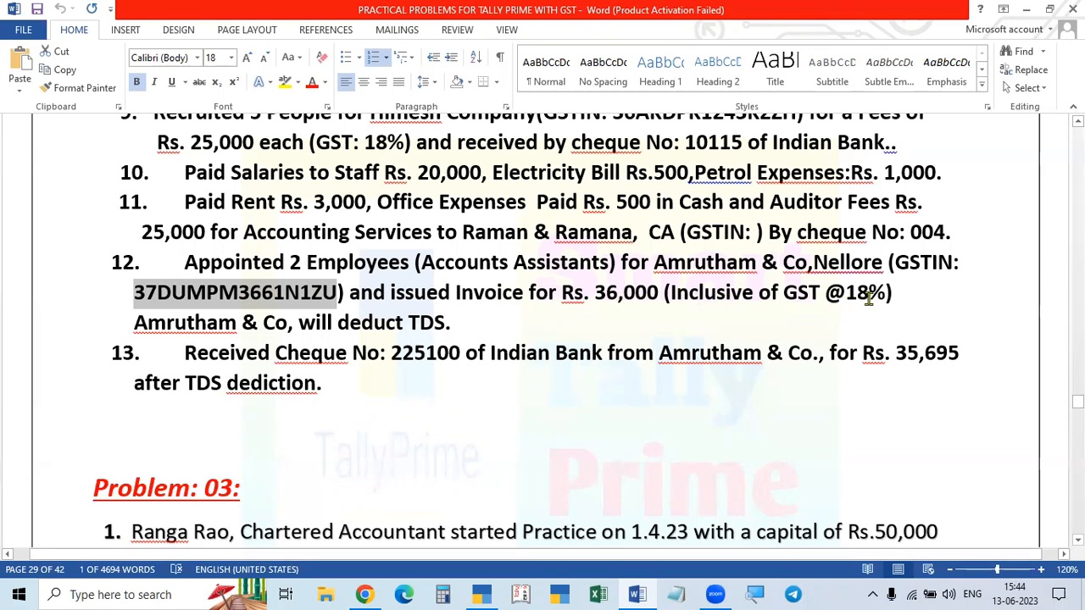
pyautogui.hotkey('alt', 'Tab')
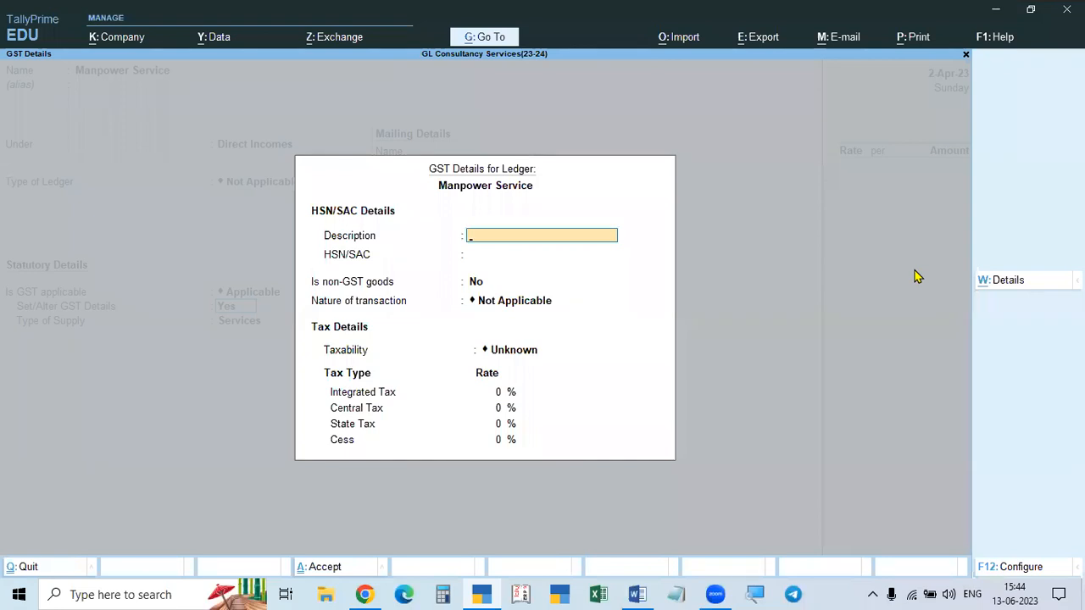
pyautogui.press('Return')
pyautogui.press('Return')
pyautogui.press('Return')
pyautogui.press('Return')
# Step: Set the Manpower Service ledger's taxability to Taxable with an integrated tax rate of 18% and accept the GST details
pyautogui.press('Down')
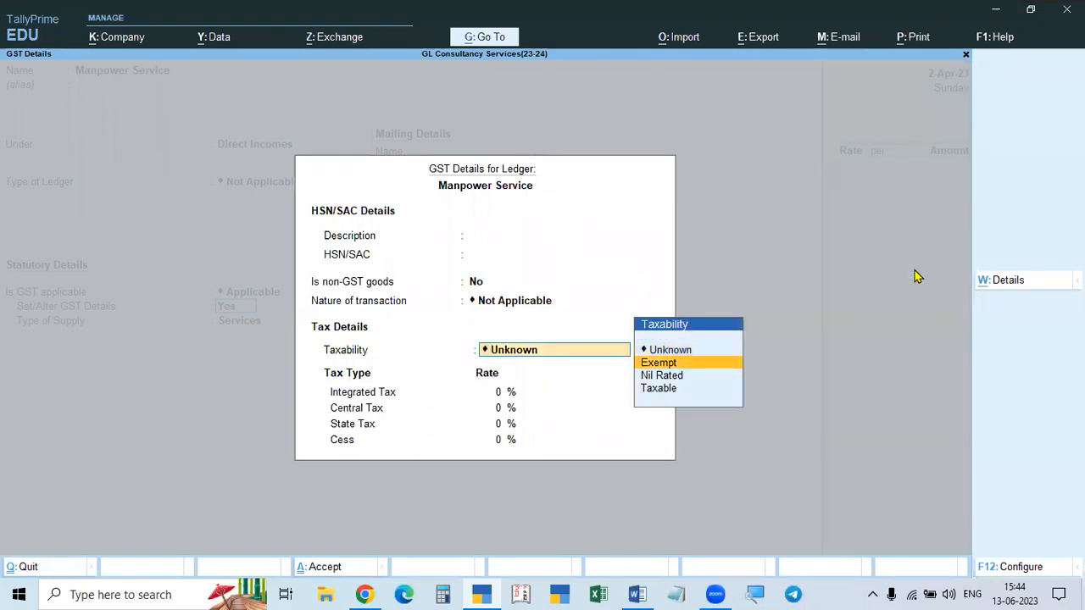
pyautogui.press('Down')
pyautogui.press('Down')
pyautogui.press('Return')
pyautogui.write('18')
pyautogui.press('Return')
pyautogui.press('Return')
pyautogui.press('Return')
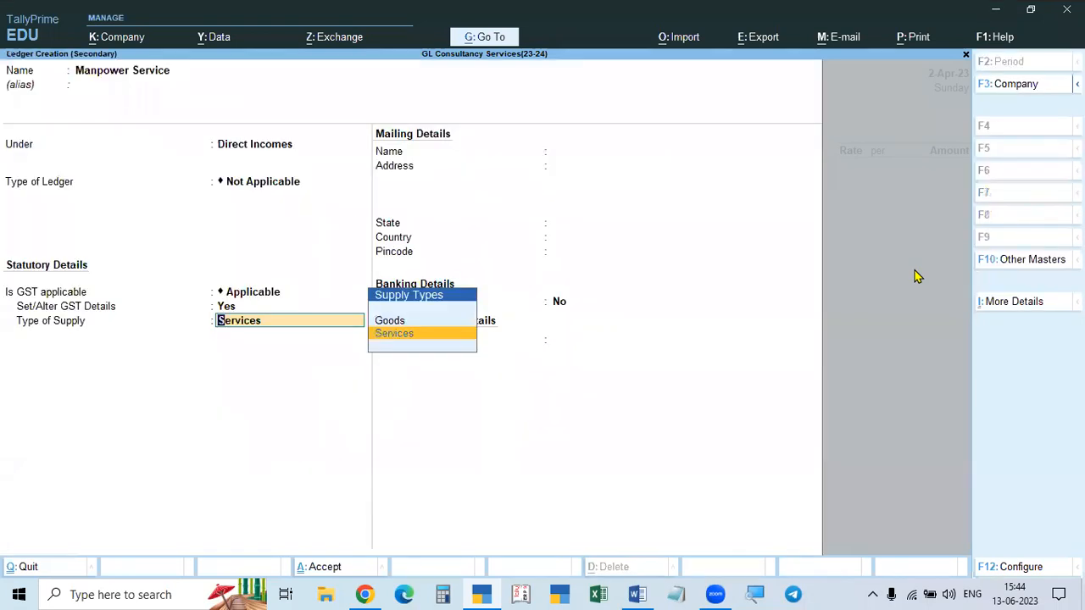
# Step: Keep Services as the supply type, save the Manpower Service ledger and use it as the sales voucher's first line
pyautogui.press('Return')
pyautogui.press('Return')
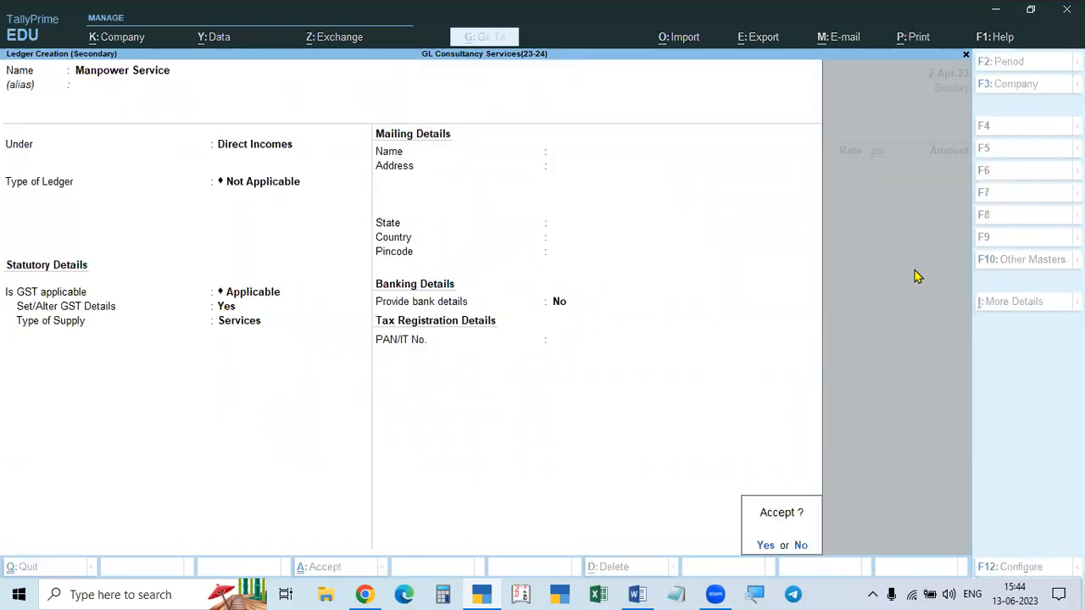
pyautogui.press('Return')
pyautogui.press('Return')
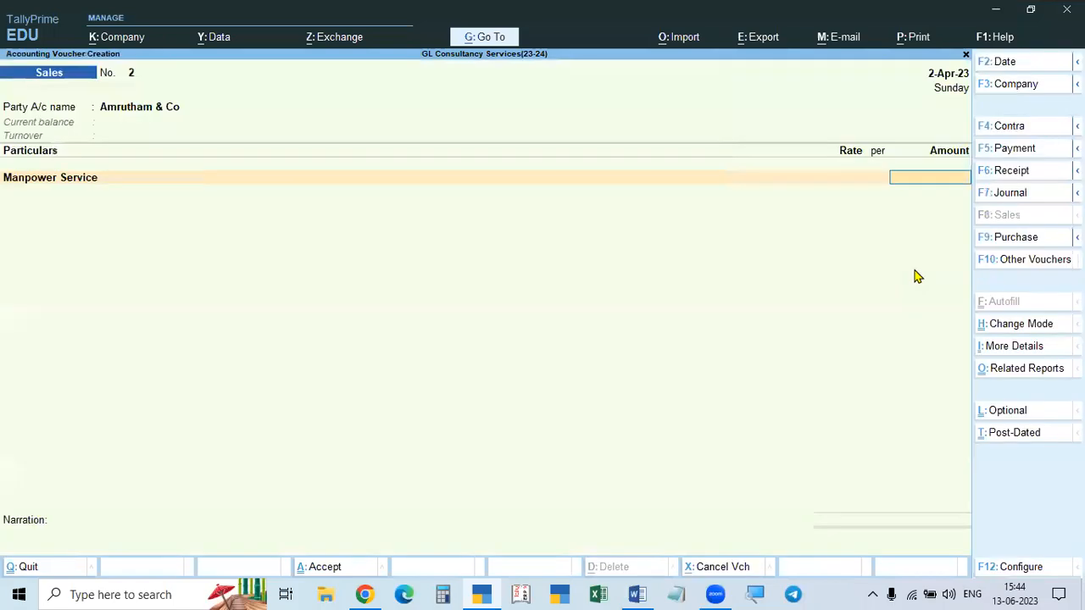
# Step: Check transaction 12's GST-inclusive amount in Word and calculate its taxable value as 36000/1.18 in Tally's calculator
pyautogui.hotkey('alt', 'Tab')
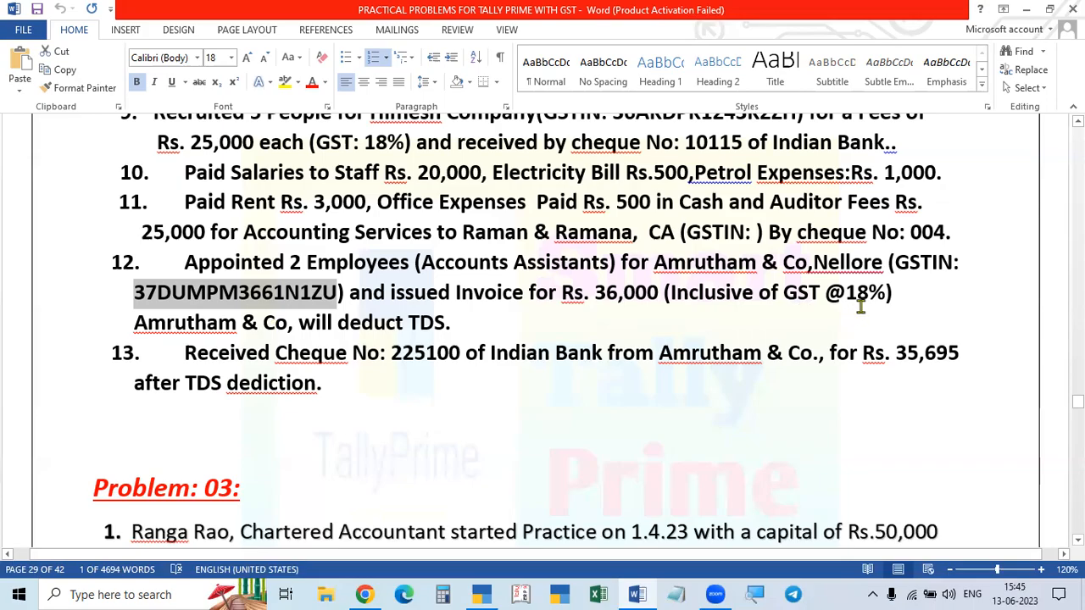
pyautogui.hotkey('alt', 'Tab')
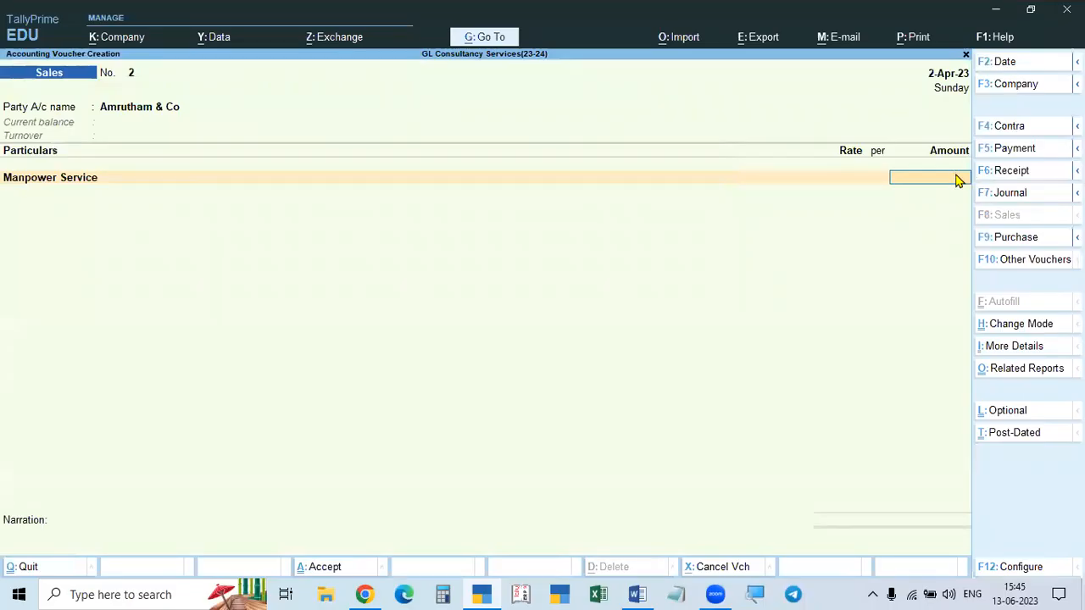
pyautogui.hotkey('ctrl', 'n')
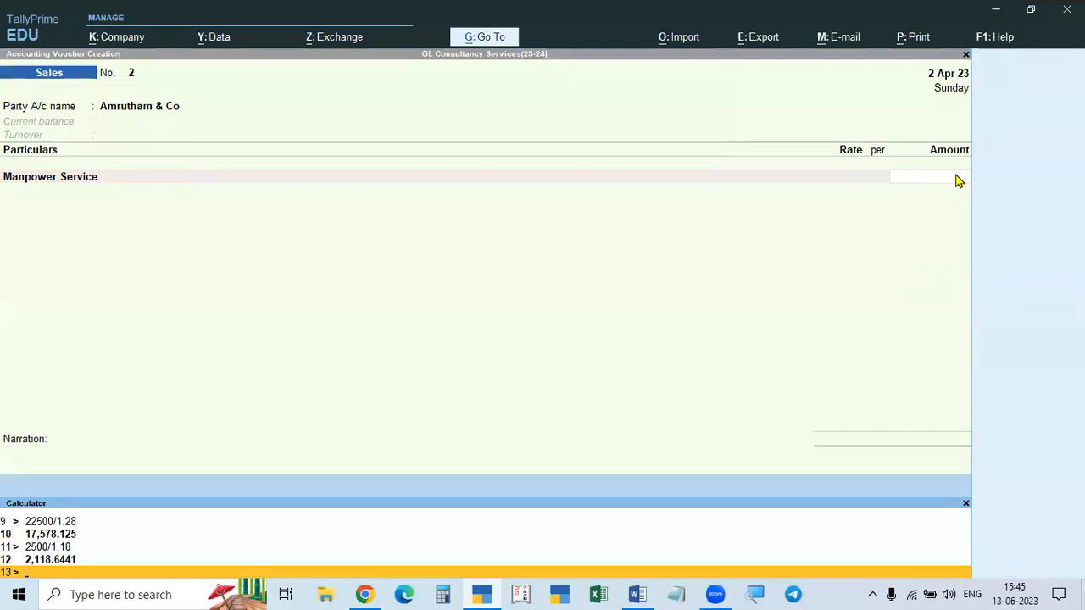
pyautogui.hotkey('alt', 'Tab')
pyautogui.hotkey('alt', 'Tab')
pyautogui.write('26000')
pyautogui.press('BackSpace')
pyautogui.press('BackSpace')
pyautogui.press('BackSpace')
pyautogui.press('BackSpace')
pyautogui.press('BackSpace')
pyautogui.write('236')
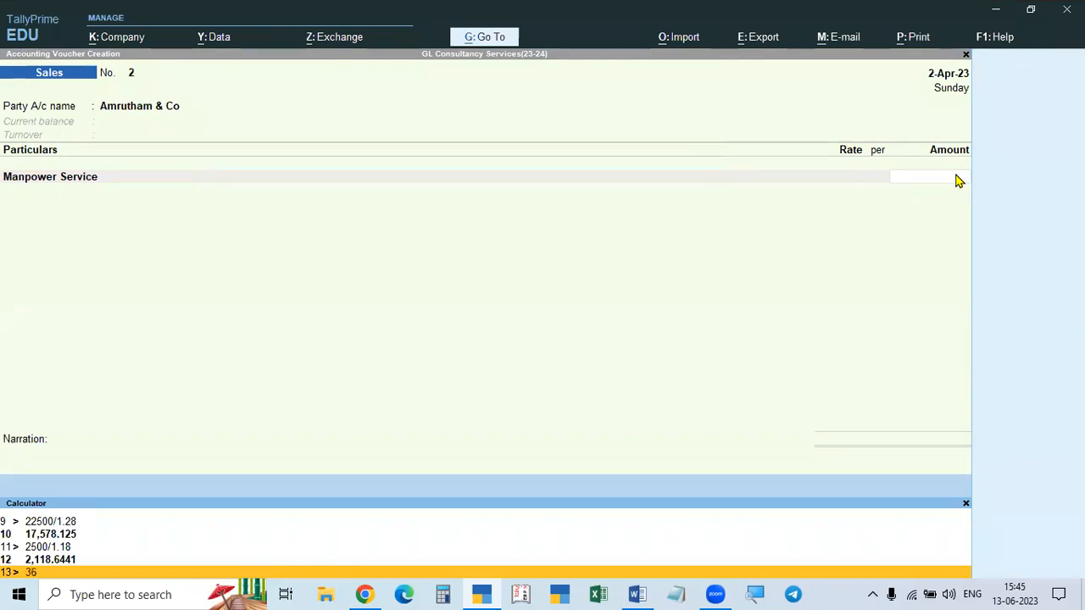
pyautogui.write('000/1.18')
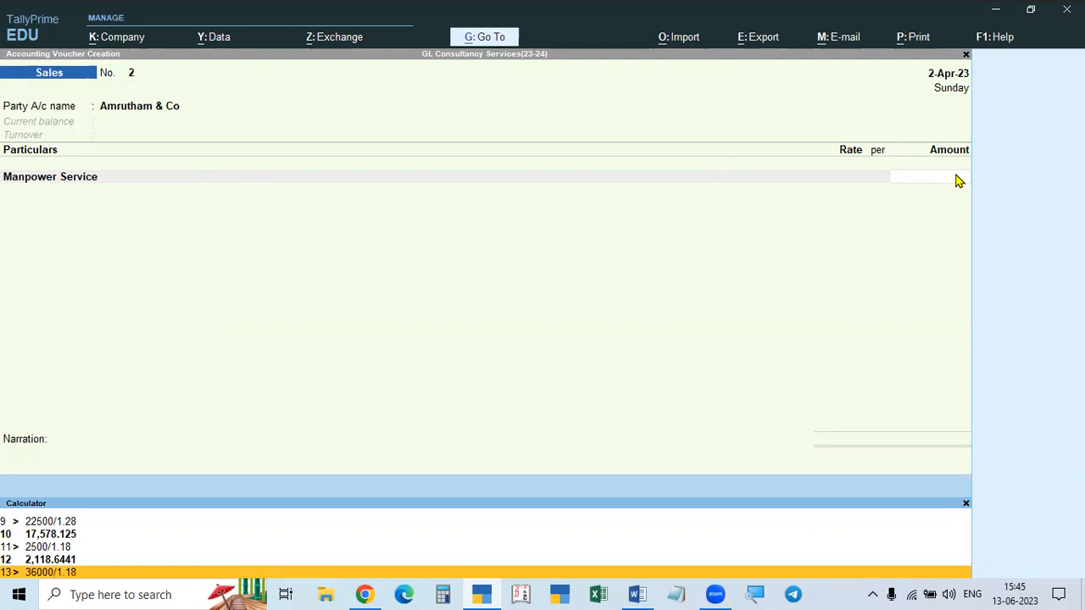
pyautogui.press('Return')
# Step: Set the Manpower Service amount to 30,508.47 in the sales voucher and continue to the next particulars line
pyautogui.press('Return')
pyautogui.press('Return')
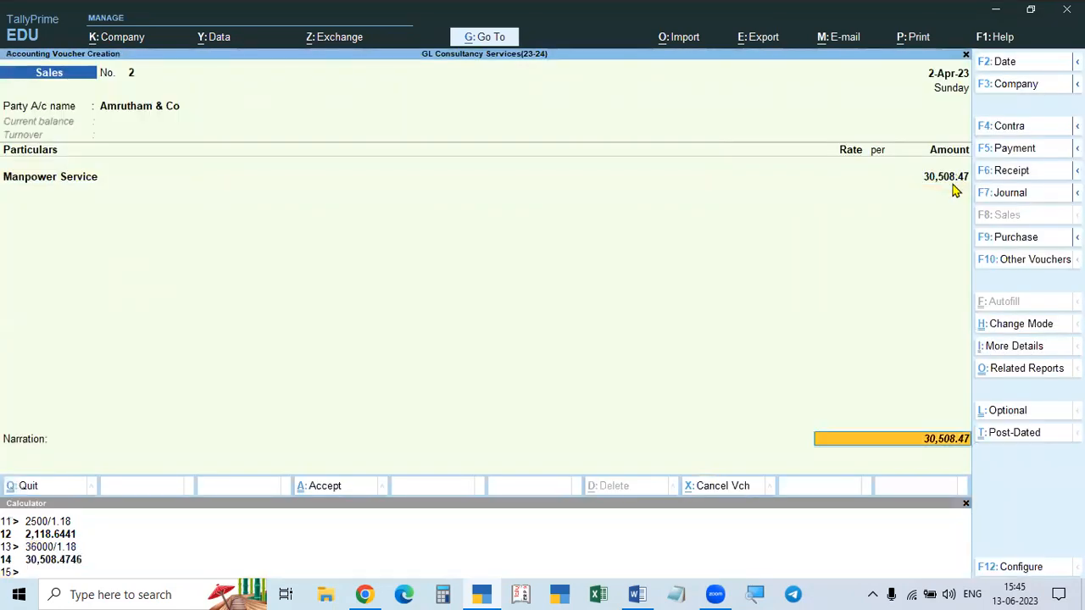
pyautogui.click(953, 183)
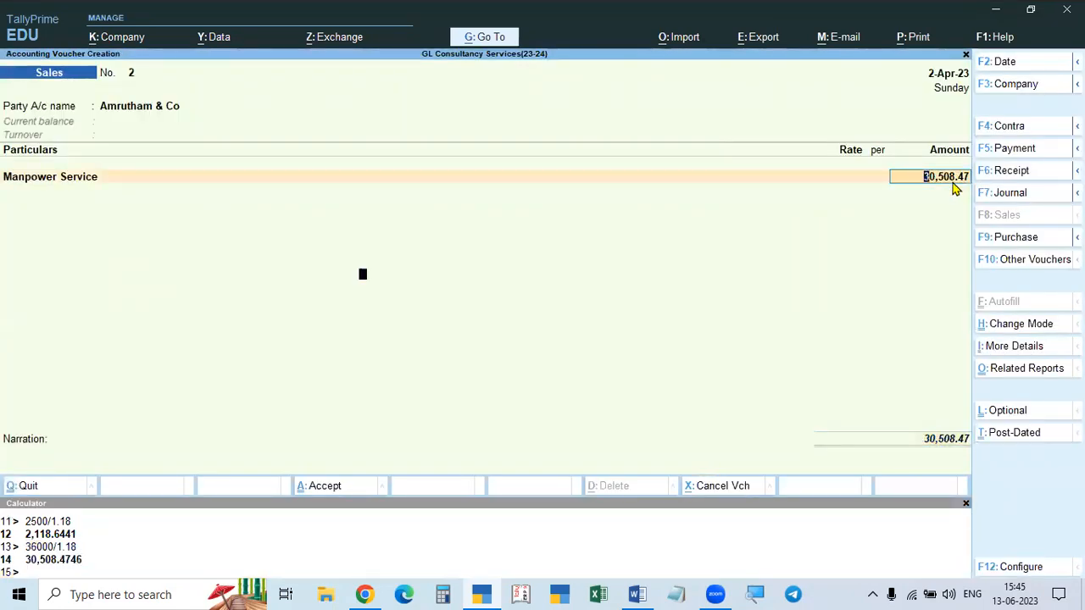
pyautogui.press('Return')
pyautogui.press('Return')
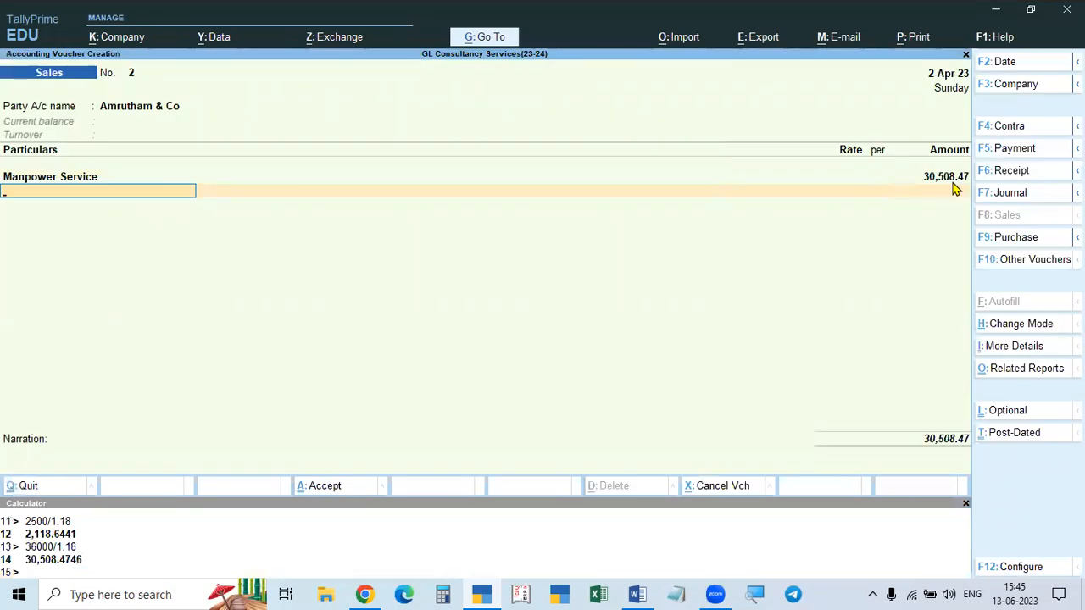
# Step: Check the customer details in Word, add IGST as the second line with its automatic amount, and finish the particulars
pyautogui.hotkey('alt', 'Tab')
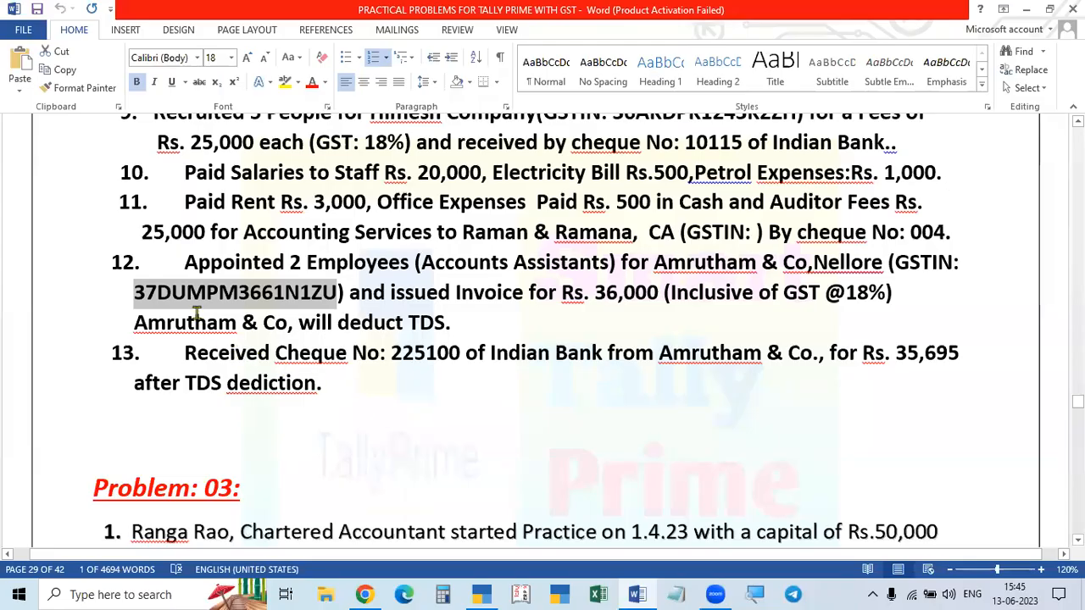
pyautogui.hotkey('alt', 'Tab')
pyautogui.write('Igs')
pyautogui.press('Return')
pyautogui.press('Return')
pyautogui.press('Return')
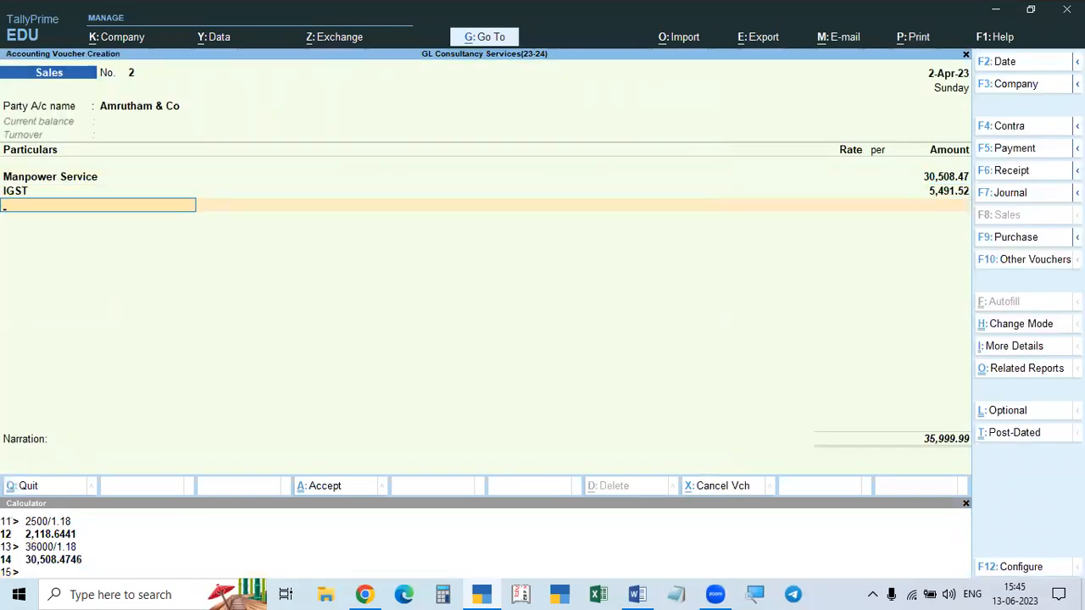
pyautogui.press('Return')
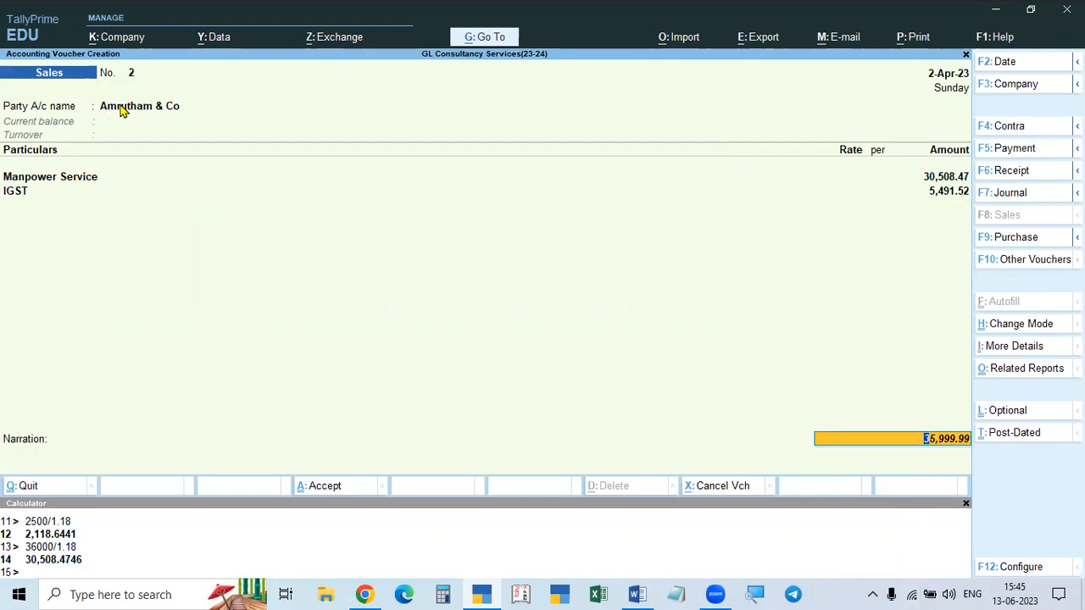
# Step: Recheck the Manpower Service and IGST lines of the sales voucher, keeping their amounts and leaving the ledger description blank
pyautogui.click(938, 181)
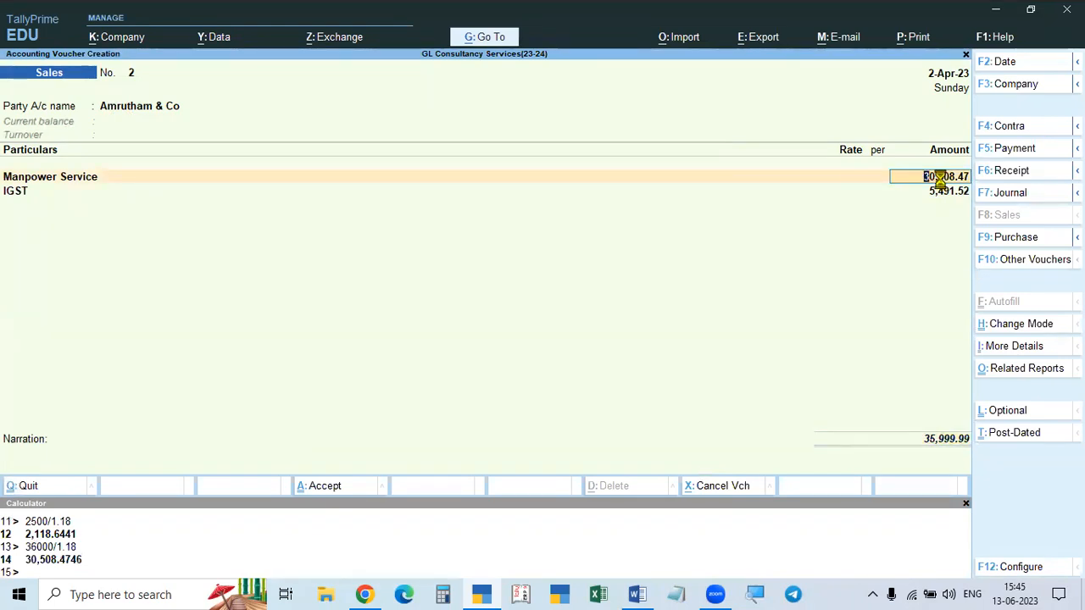
pyautogui.press('Return')
pyautogui.press('Return')
pyautogui.press('Return')
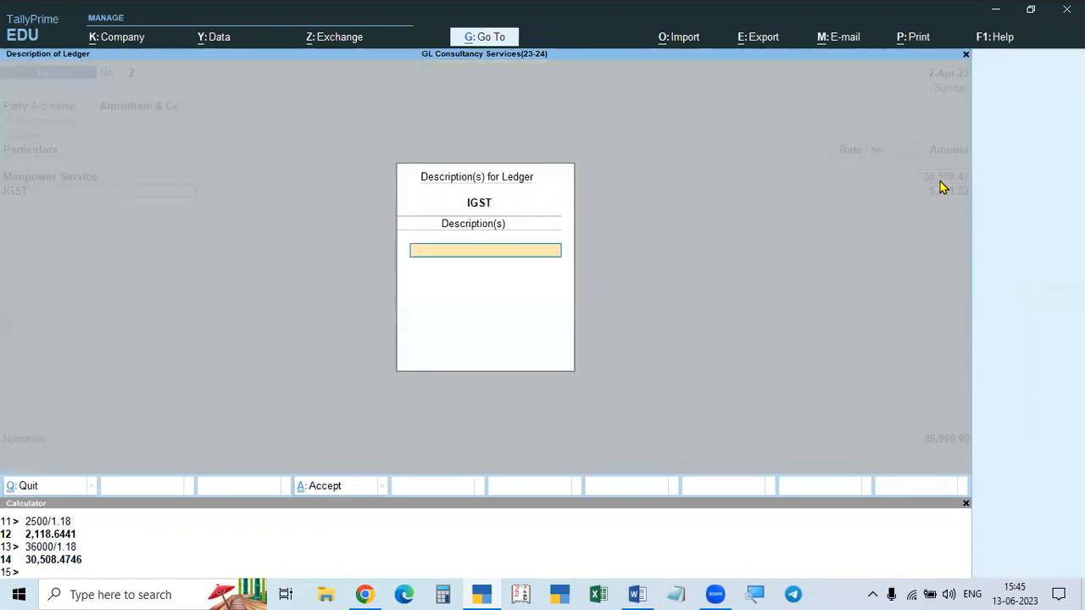
pyautogui.press('Return')
pyautogui.press('Return')
pyautogui.press('Return')
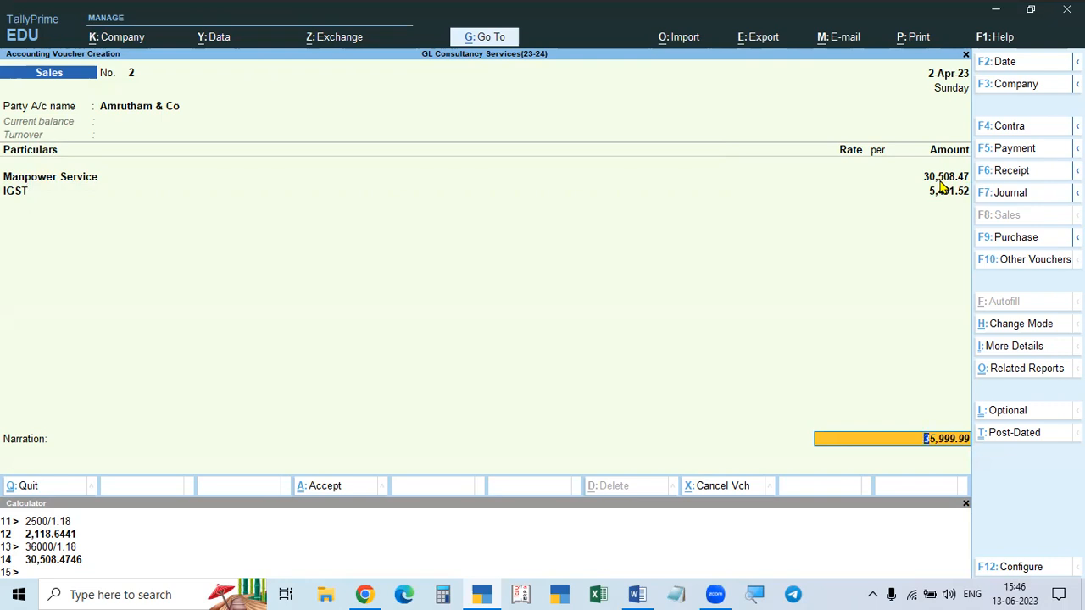
# Step: Keep the remaining fields at their defaults, leave the narration empty, and save the Amrutham & Co sales voucher
pyautogui.press('Return')
pyautogui.press('Return')
pyautogui.press('Return')
pyautogui.press('Return')
pyautogui.press('Return')
pyautogui.press('Return')
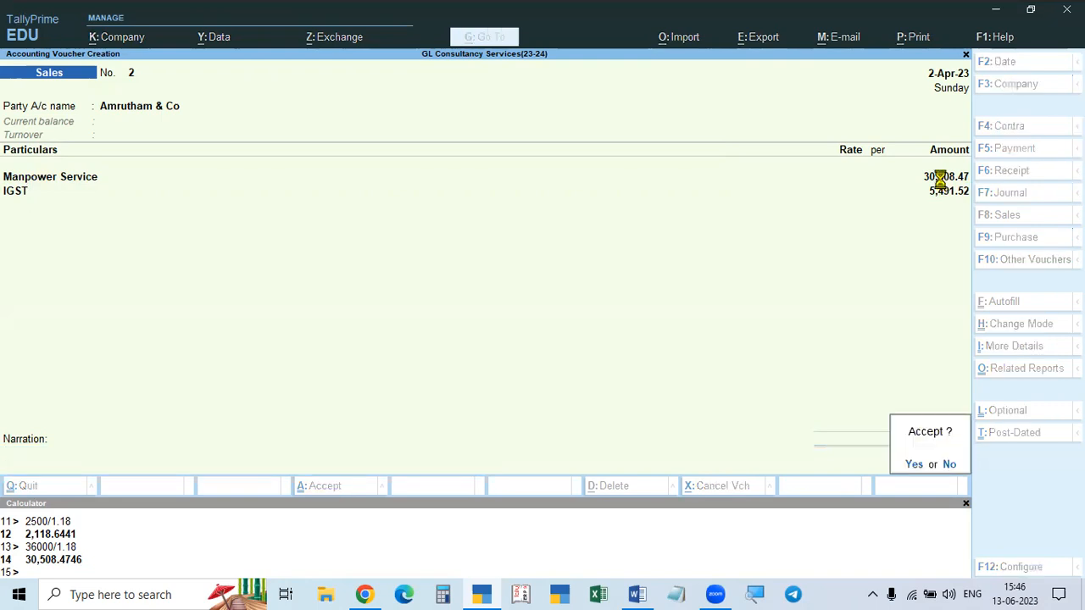
pyautogui.press('Return')
# Step: Read transaction 13's cheque receipt and TDS details in the Word problem sheet and return to TallyPrime
pyautogui.hotkey('alt', 'Tab')
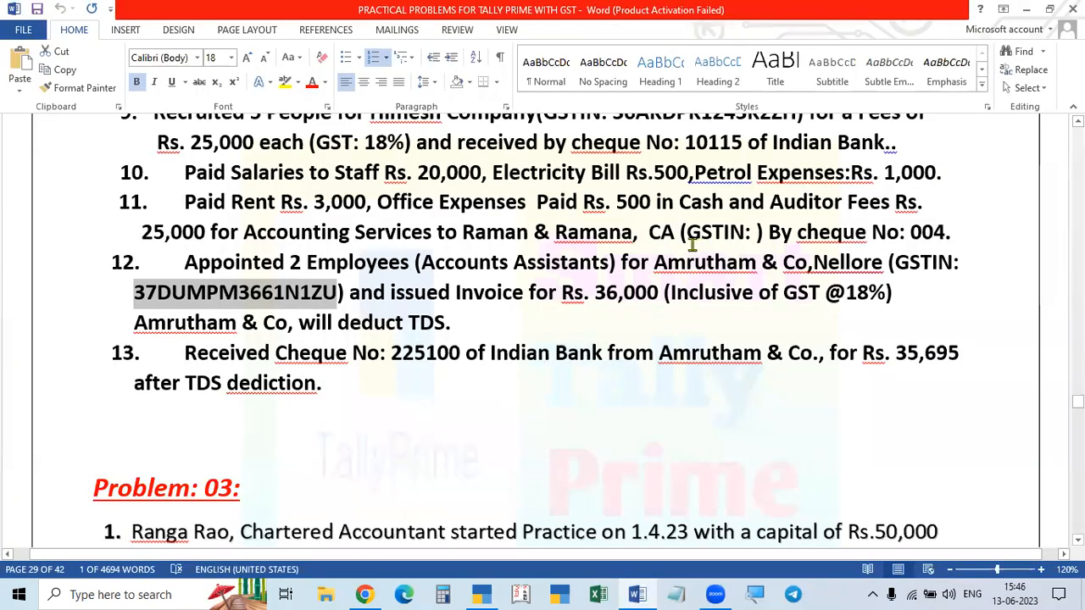
pyautogui.scroll(-1, 692, 245)
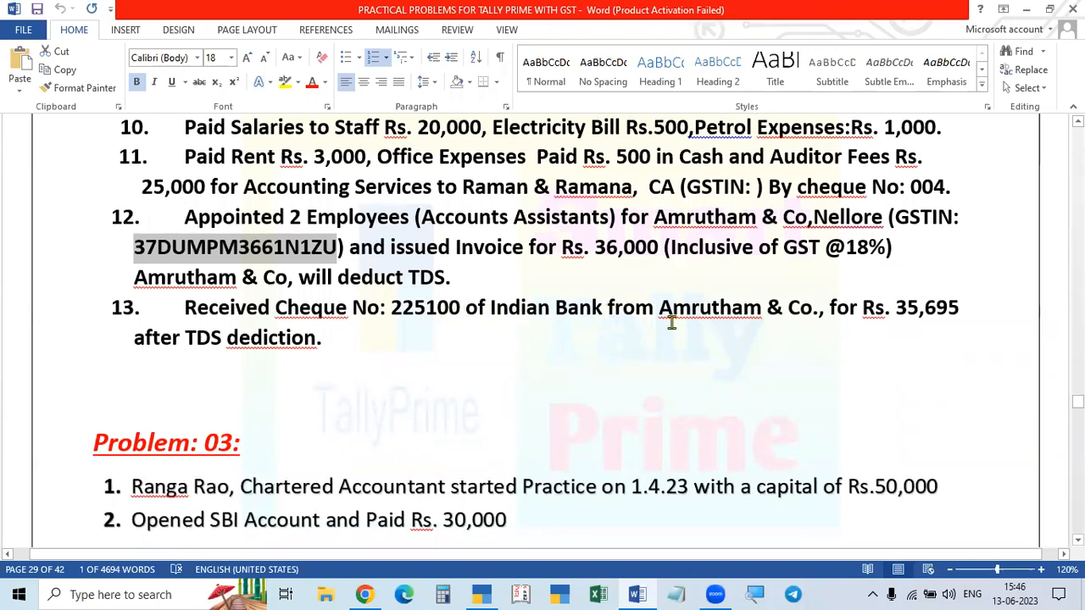
pyautogui.scroll(2, 697, 300)
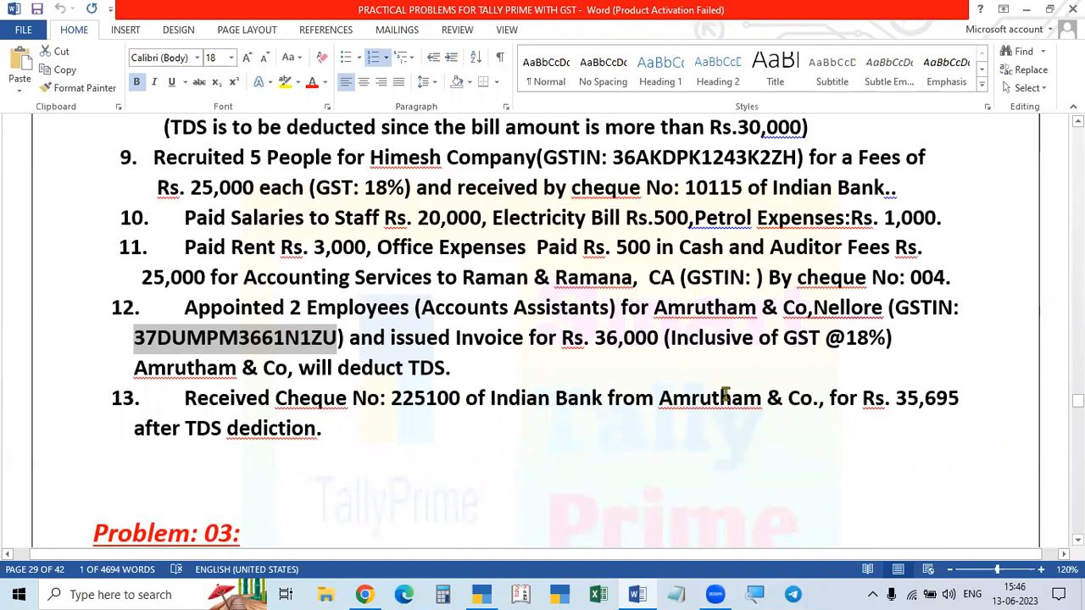
pyautogui.hotkey('alt', 'Tab')
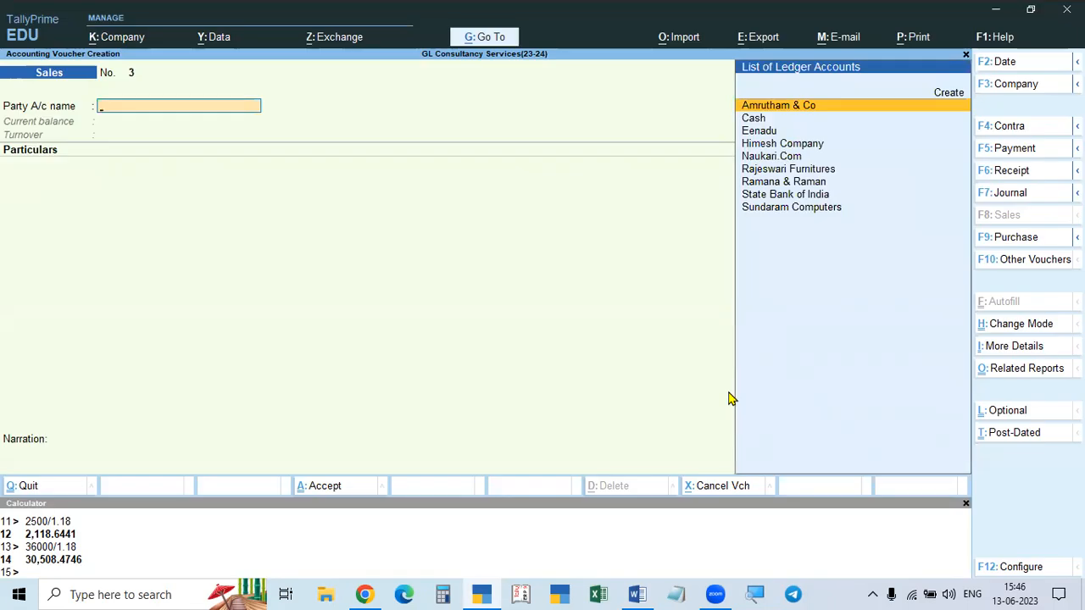
pyautogui.press('F6')
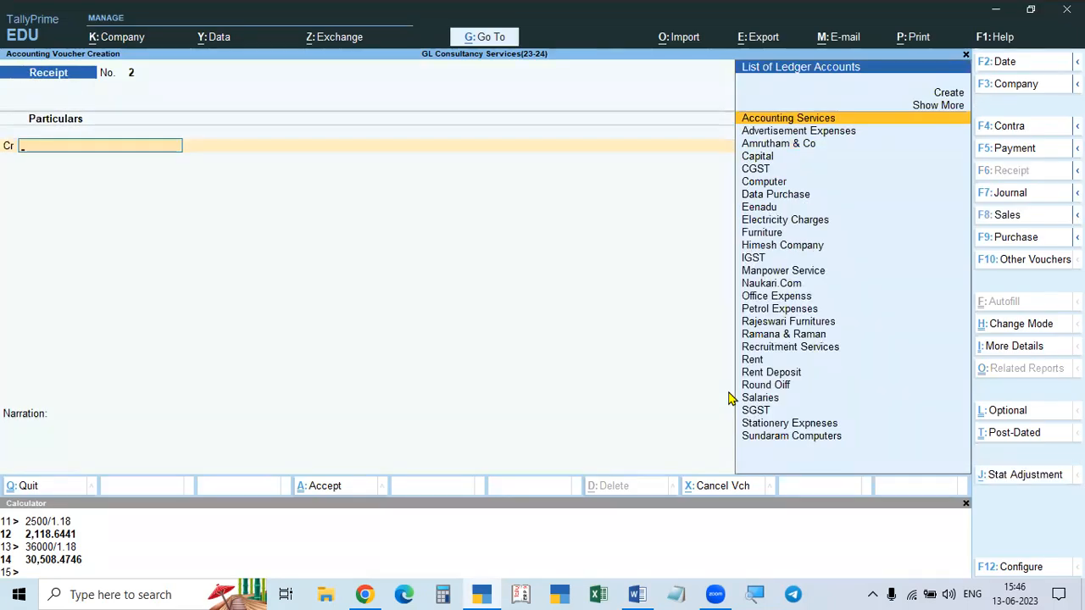
pyautogui.hotkey('alt', 'Tab')
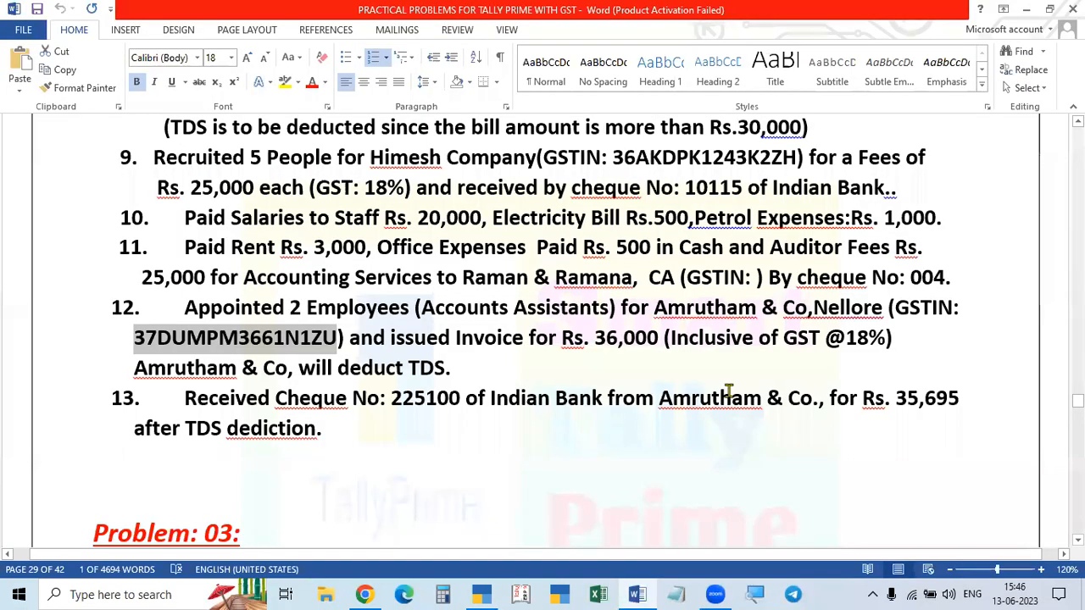
pyautogui.hotkey('alt', 'Tab')
pyautogui.press('Down')
pyautogui.press('Down')
pyautogui.press('Return')
pyautogui.hotkey('alt', 'Tab')
pyautogui.hotkey('alt', 'Tab')
pyautogui.hotkey('alt', 'Tab')
pyautogui.hotkey('alt', 'Tab')
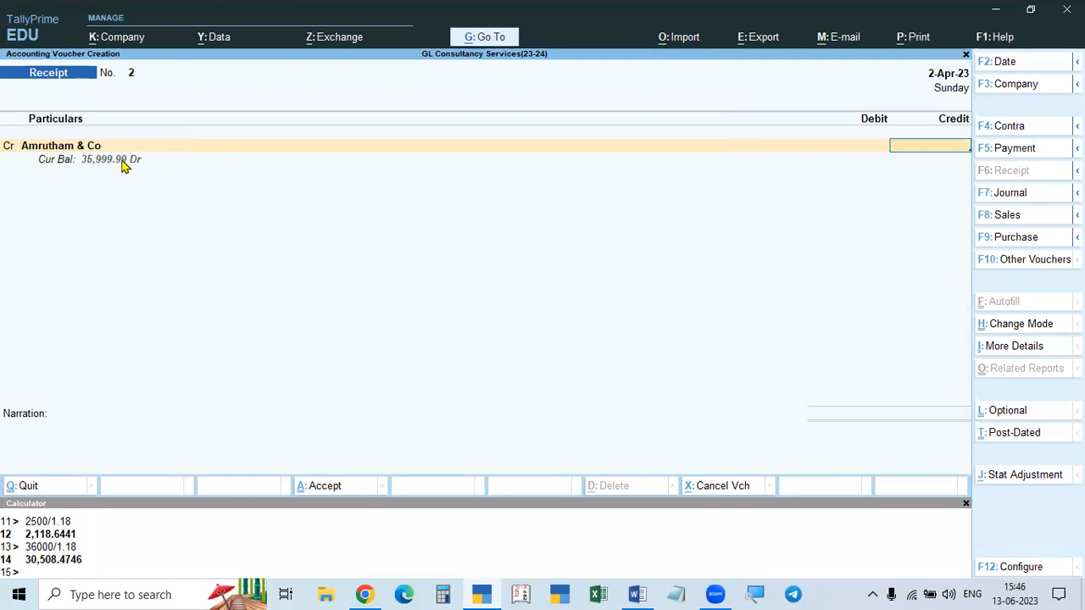
pyautogui.hotkey('alt', 'Tab')
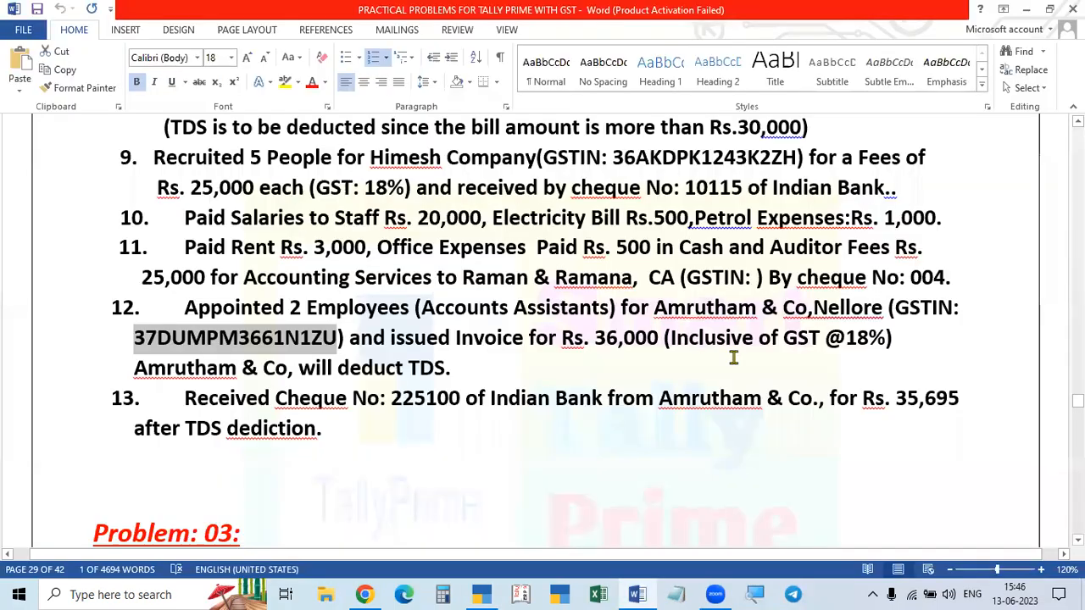
pyautogui.moveTo(593, 339); pyautogui.dragTo(660, 342)
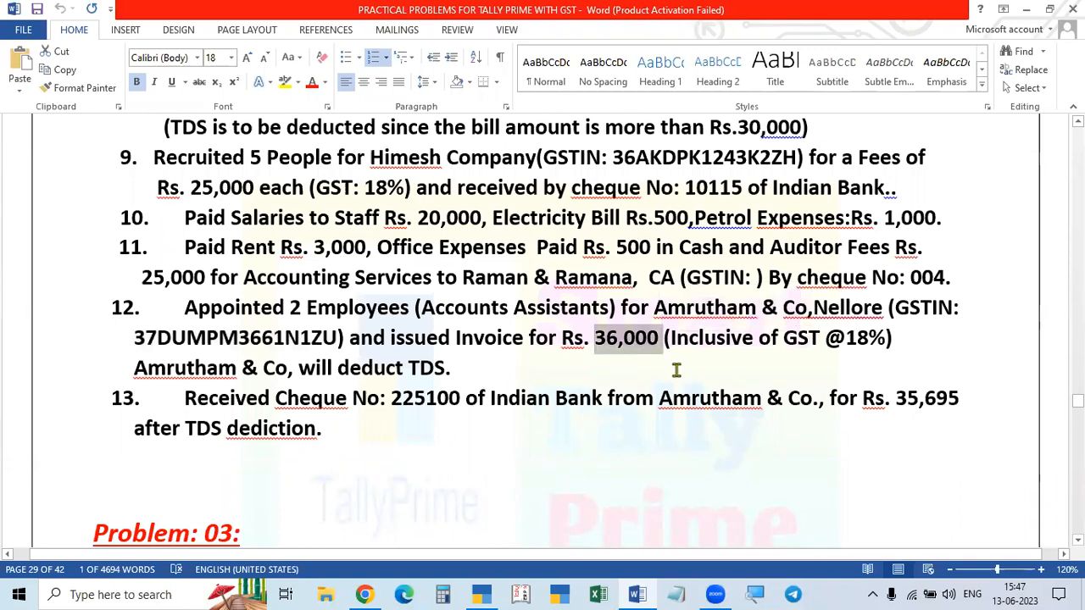
pyautogui.hotkey('alt', 'Tab')
pyautogui.press('Escape')
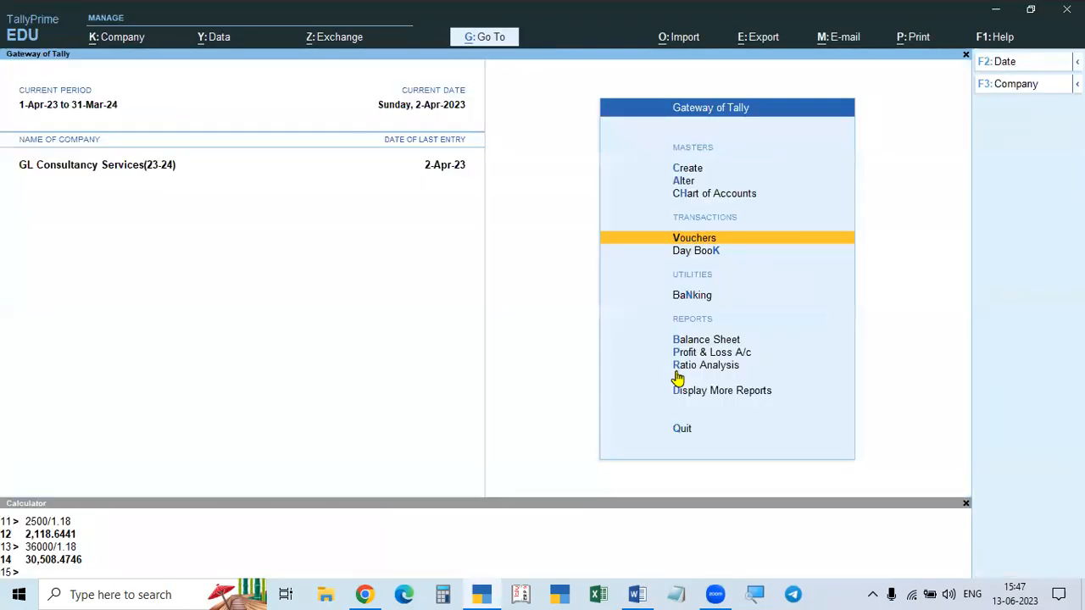
# Step: Reopen the saved Amrutham & Co sales voucher and calculate 1% of the 30,508.47 taxable amount in Windows Calculator
pyautogui.press('Return')
pyautogui.press('pageup')
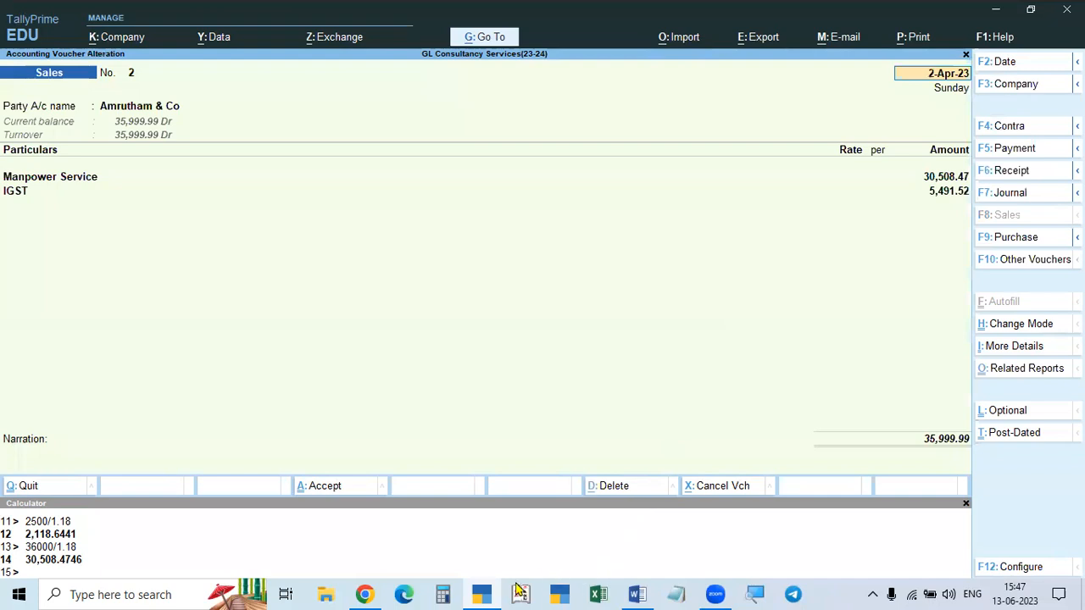
pyautogui.click(444, 593)
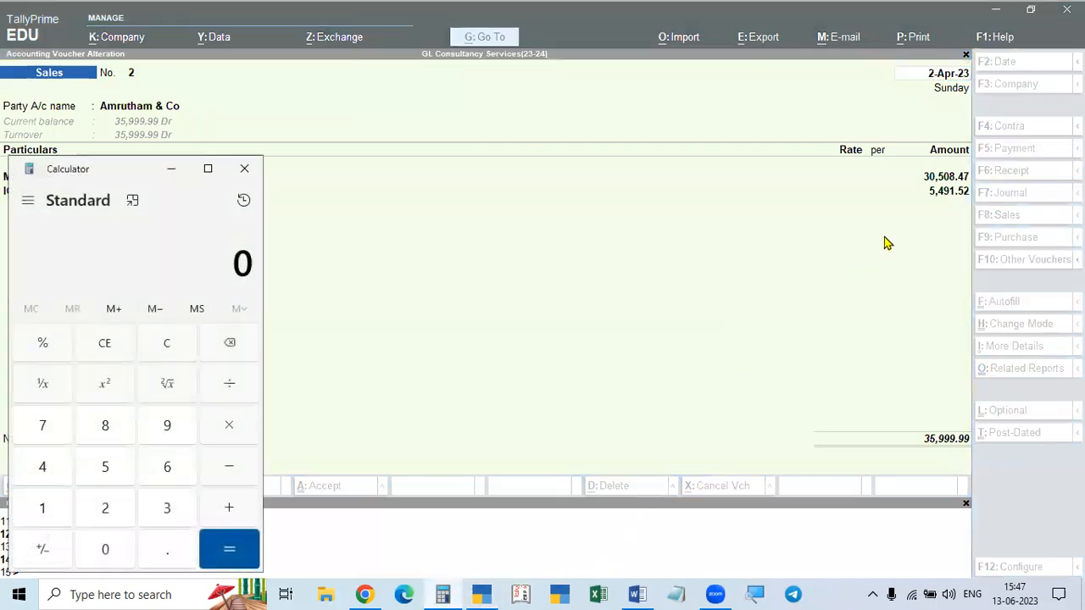
pyautogui.write('30,508.47')
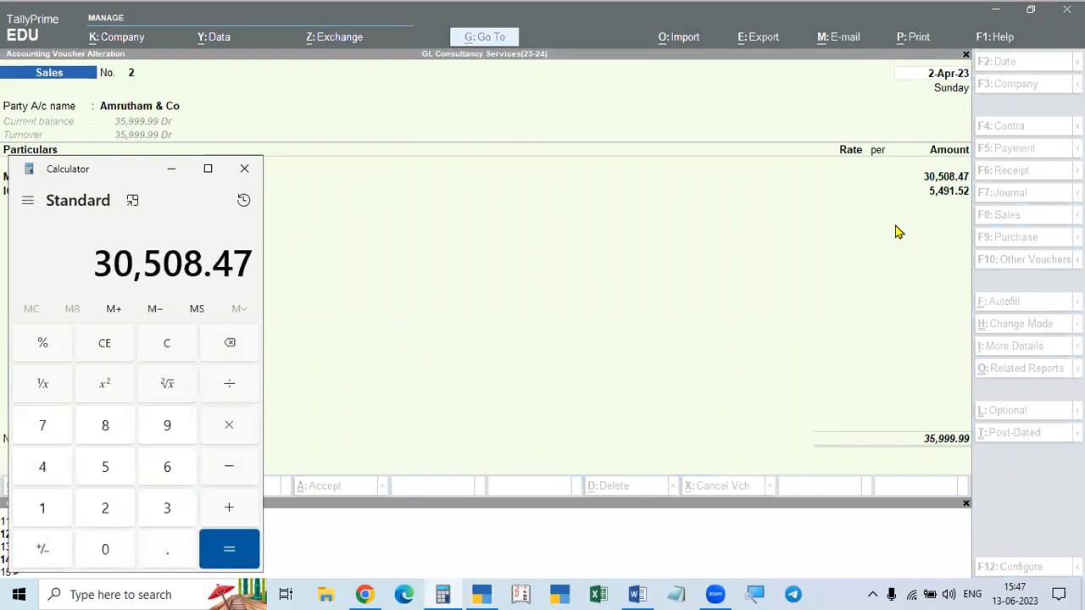
pyautogui.press('*')
pyautogui.write('1')
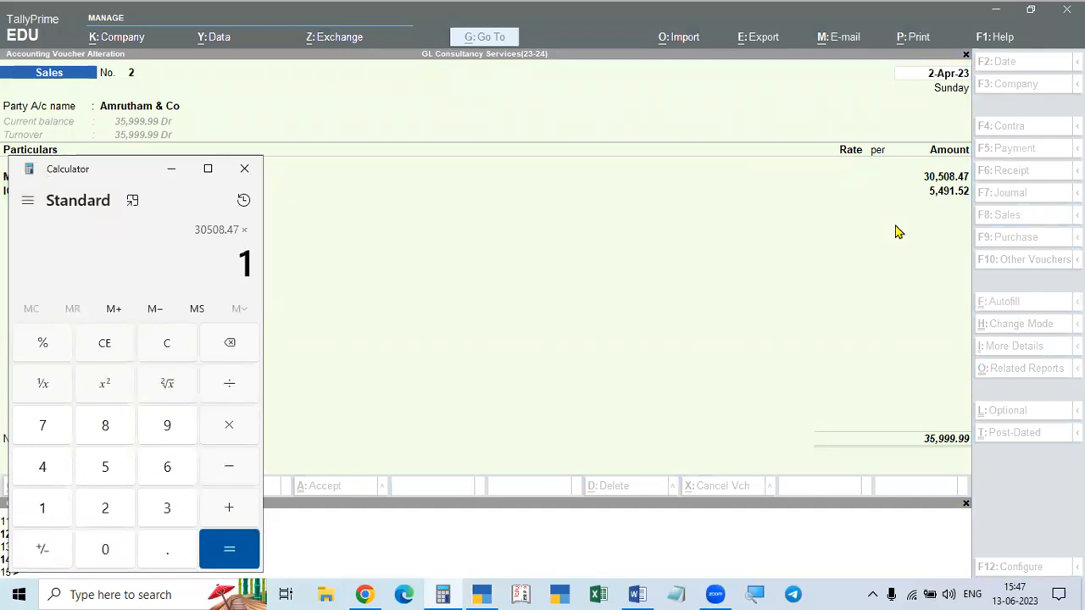
pyautogui.hotkey('shift', '5')
pyautogui.press('Return')
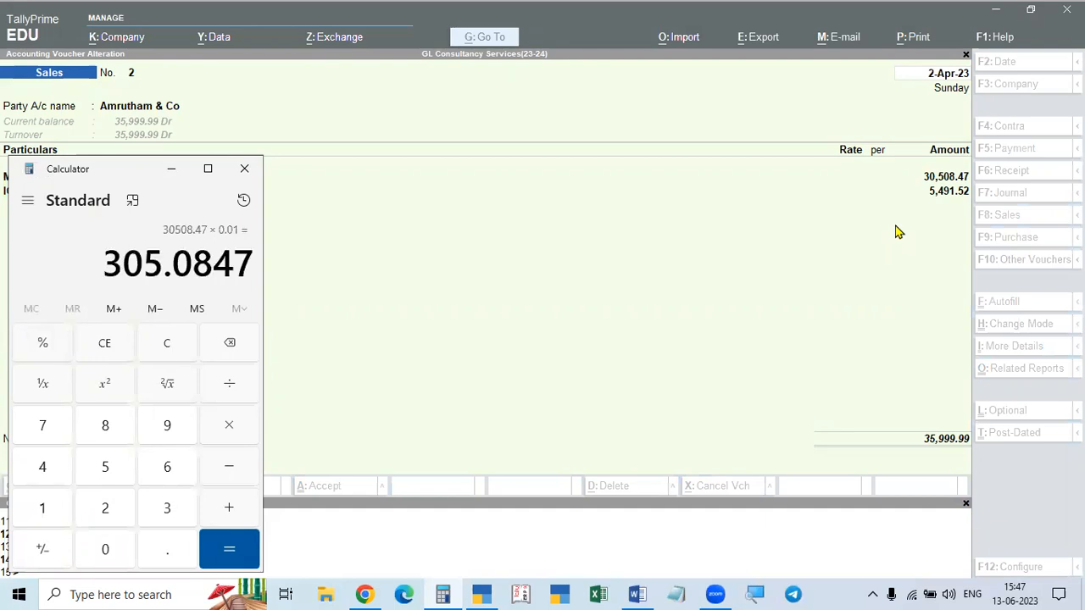
pyautogui.moveTo(192, 261); pyautogui.dragTo(246, 256)
pyautogui.press('Escape')
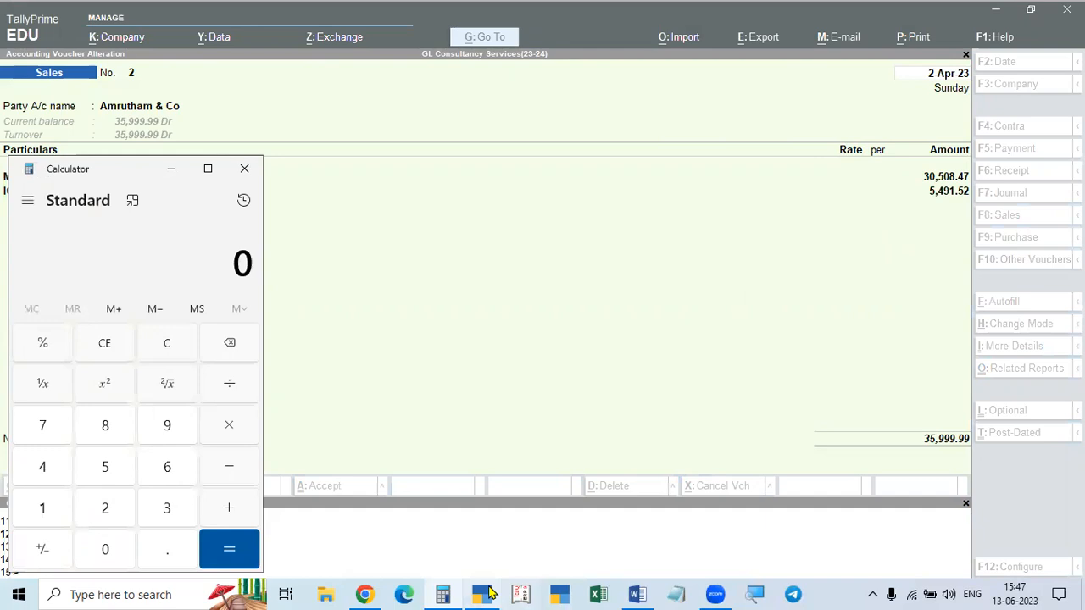
pyautogui.click(442, 594)
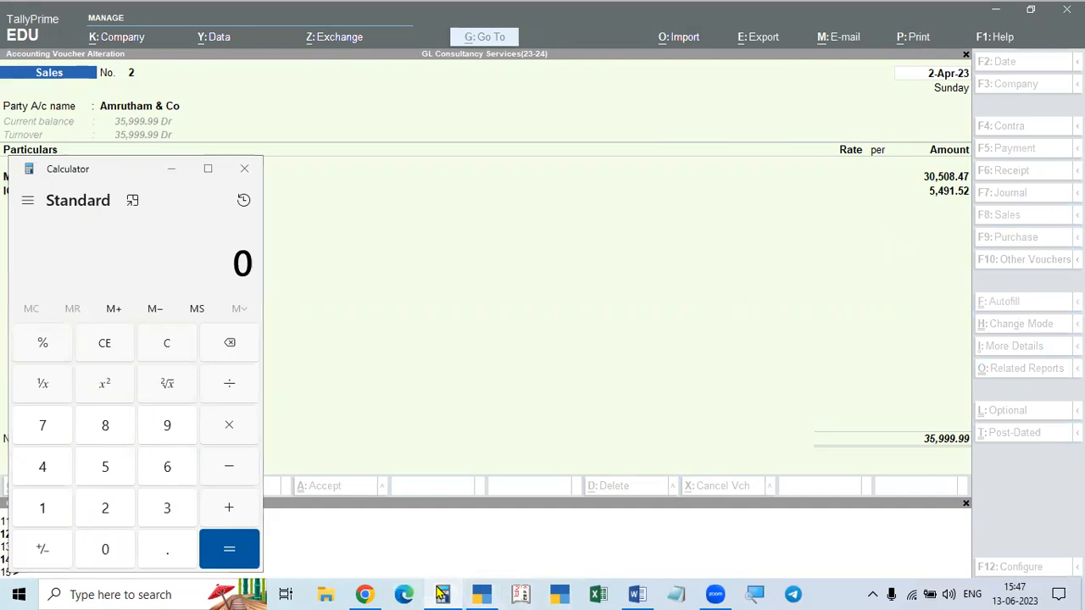
pyautogui.click(442, 594)
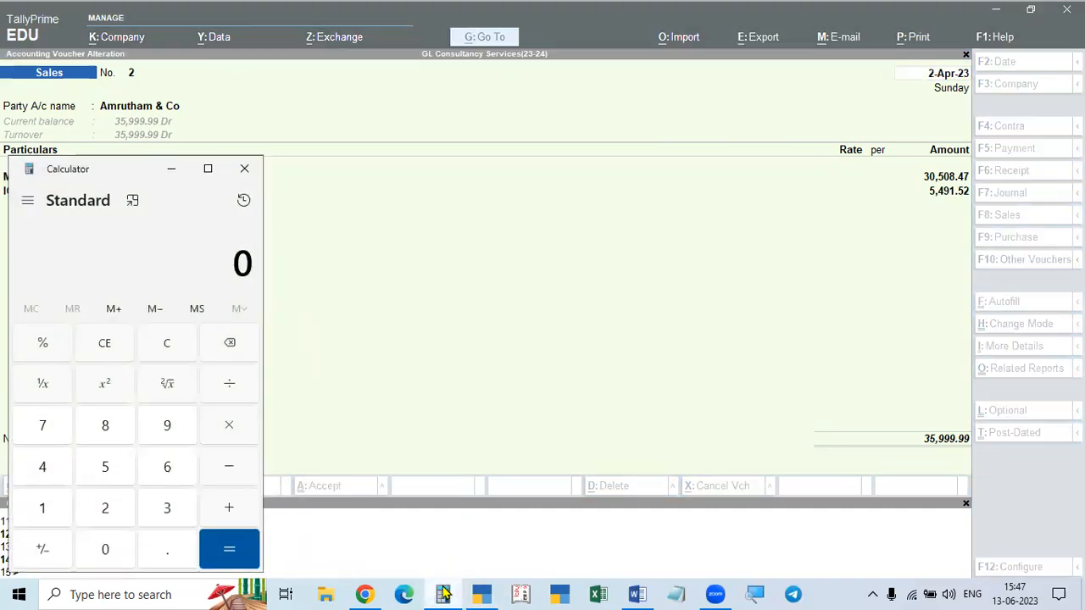
pyautogui.write('3599')
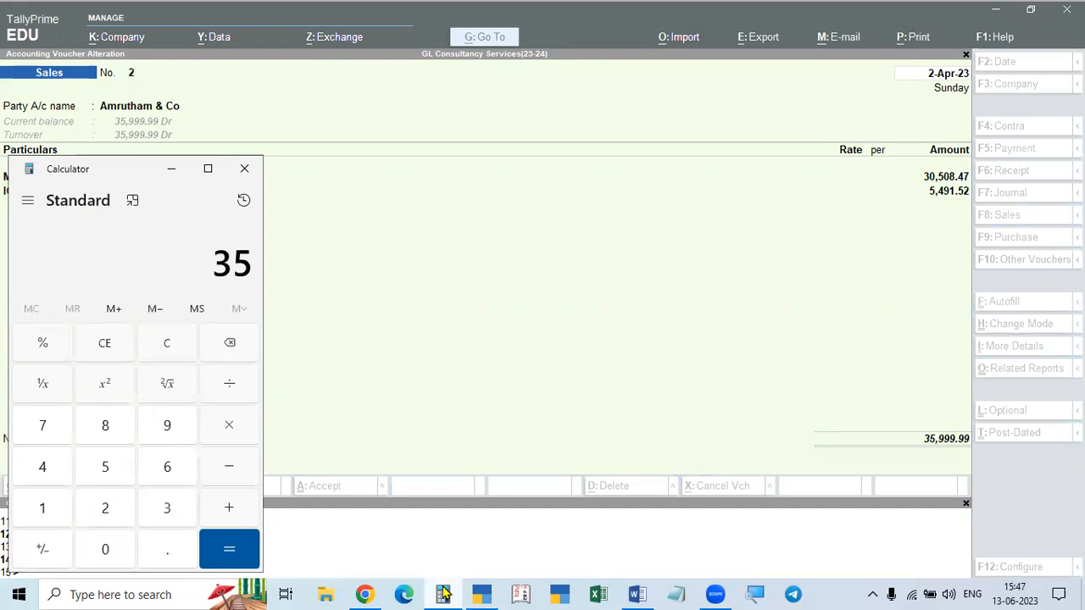
pyautogui.press('BackSpace')
pyautogui.press('BackSpace')
pyautogui.press('BackSpace')
pyautogui.press('BackSpace')
pyautogui.write('.360')
pyautogui.press('BackSpace')
pyautogui.press('BackSpace')
pyautogui.press('BackSpace')
pyautogui.press('BackSpace')
pyautogui.write('.360')
pyautogui.press('BackSpace')
pyautogui.press('BackSpace')
pyautogui.press('BackSpace')
pyautogui.press('BackSpace')
pyautogui.write('36000')
pyautogui.press('-')
pyautogui.write('308')
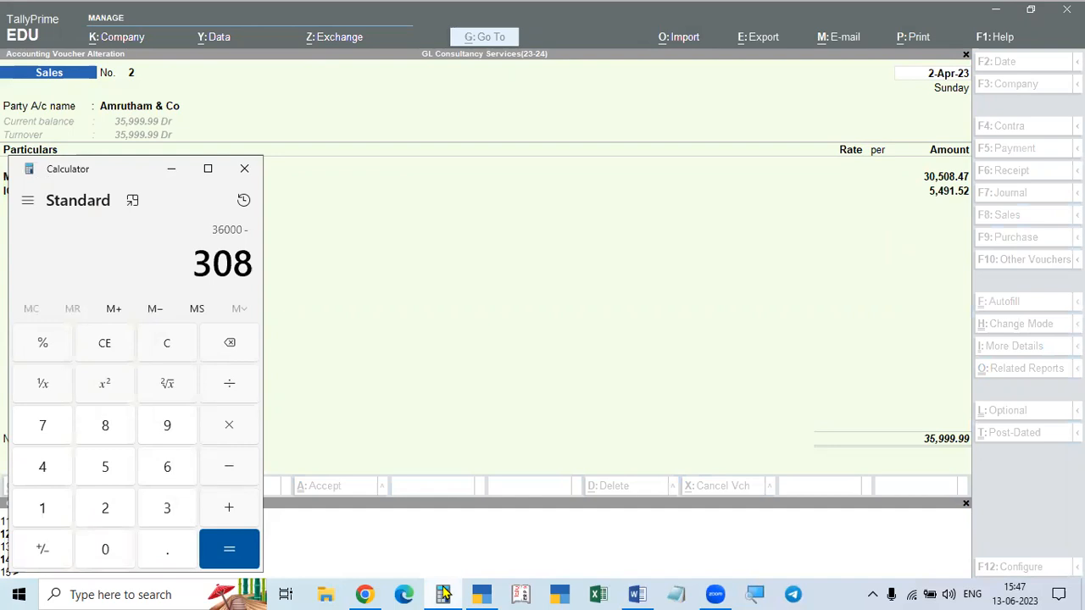
pyautogui.press('Escape')
# Step: Calculate the net receipt after TDS as 36000 minus 305 in Windows Calculator and return to TallyPrime
pyautogui.write('3')
pyautogui.press('BackSpace')
pyautogui.write('3')
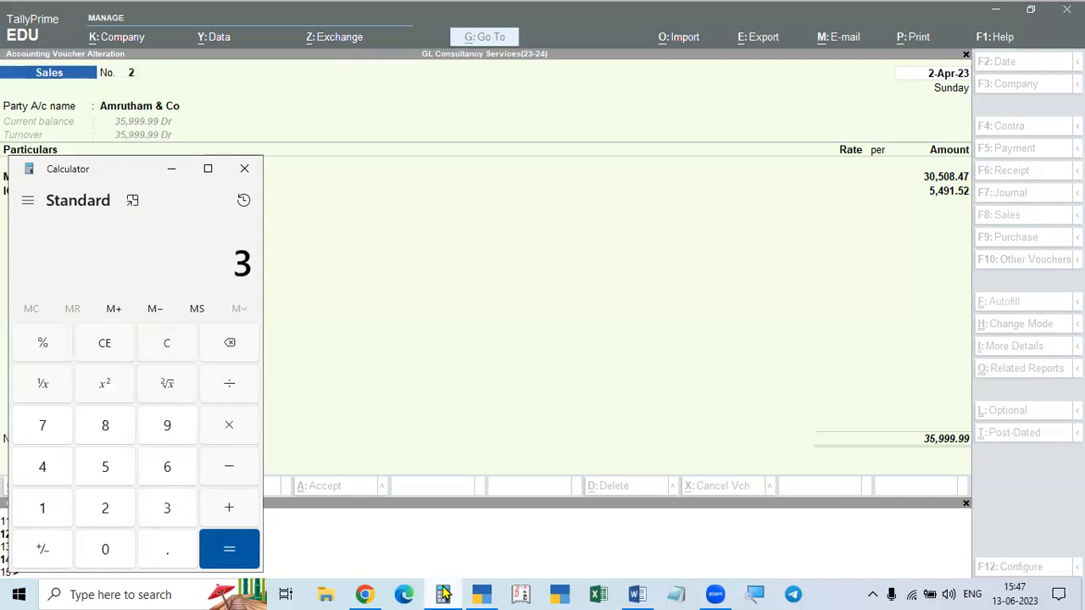
pyautogui.write('6000 - 305')
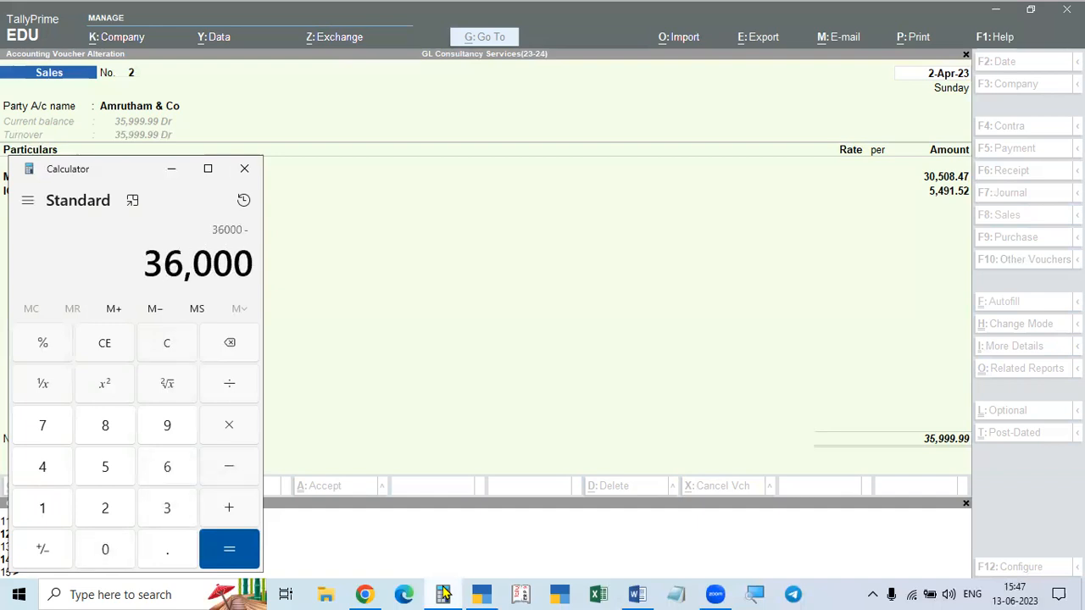
pyautogui.press('Return')
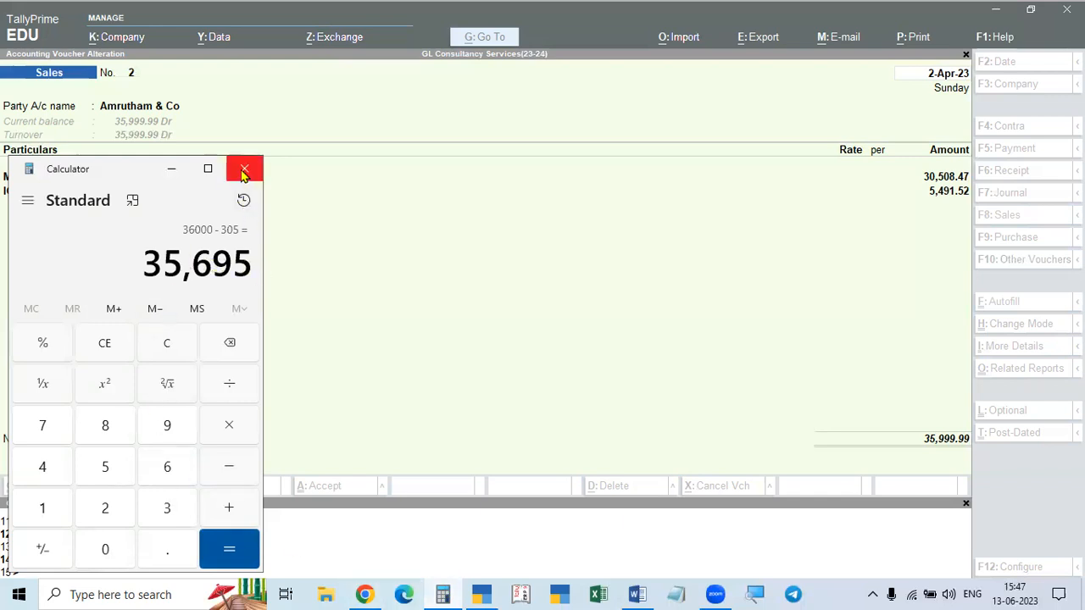
pyautogui.click(172, 169)
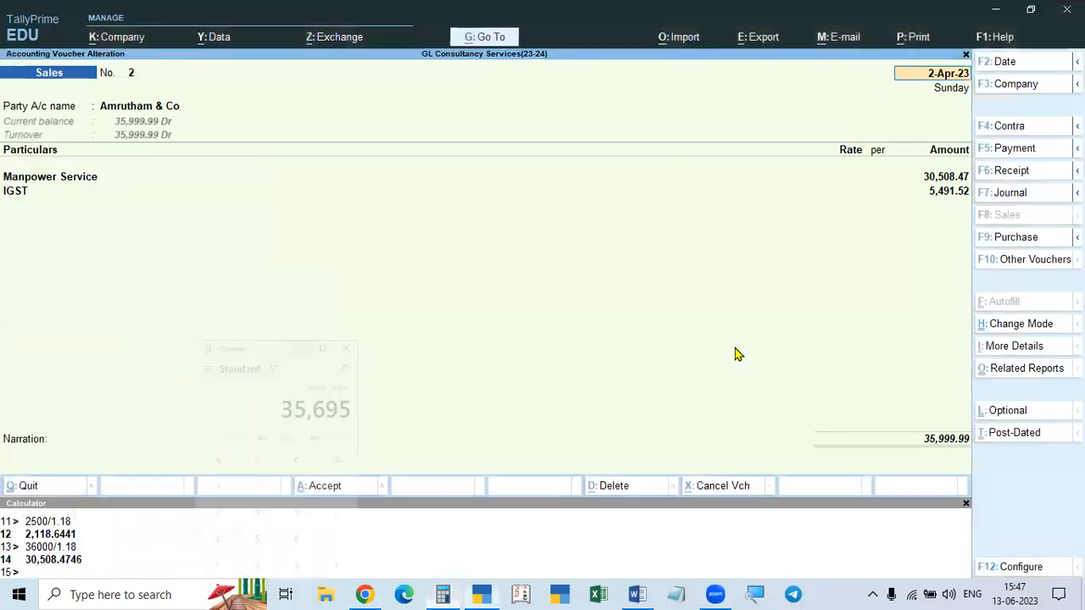
# Step: Add a Round Oiff line of 0.01 below IGST in the Amrutham & Co sales voucher
pyautogui.click(957, 191)
pyautogui.press('Return')
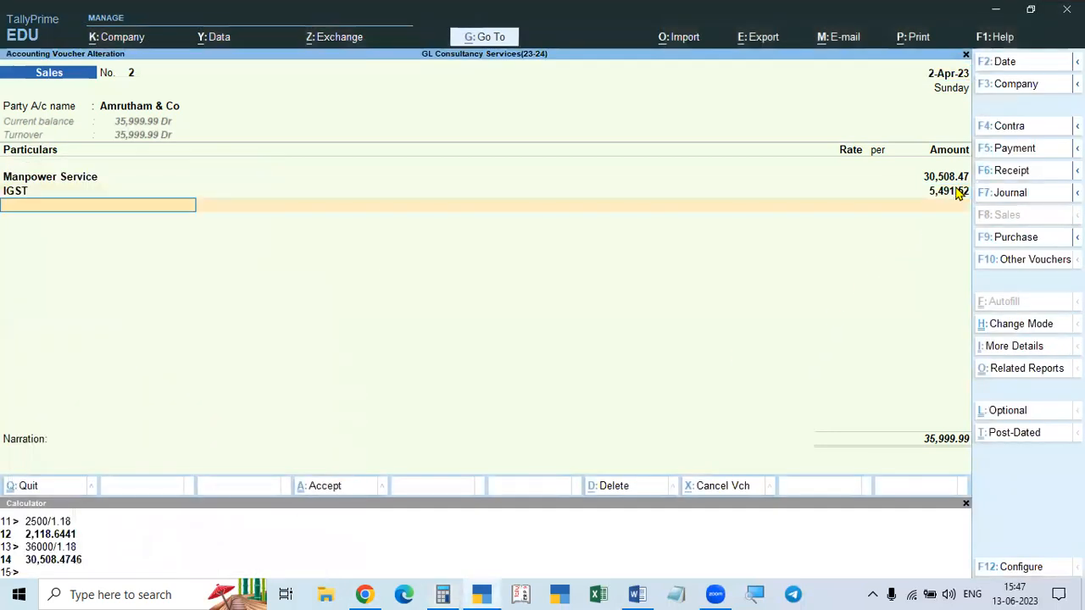
pyautogui.write('Round')
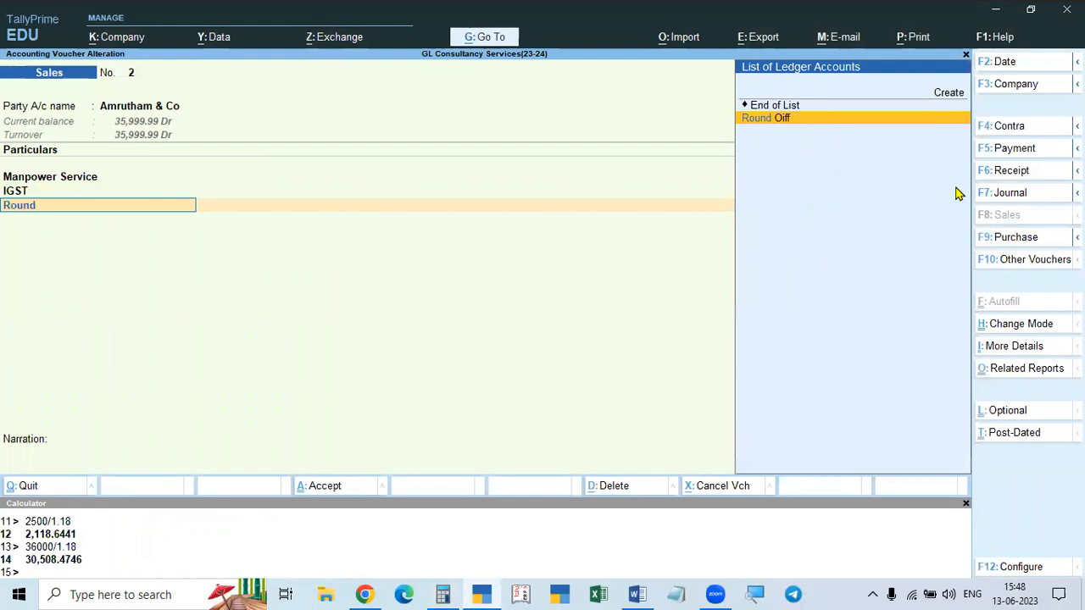
pyautogui.press('Return')
pyautogui.press('Escape')
pyautogui.press('Return')
pyautogui.press('Escape')
pyautogui.press('Escape')
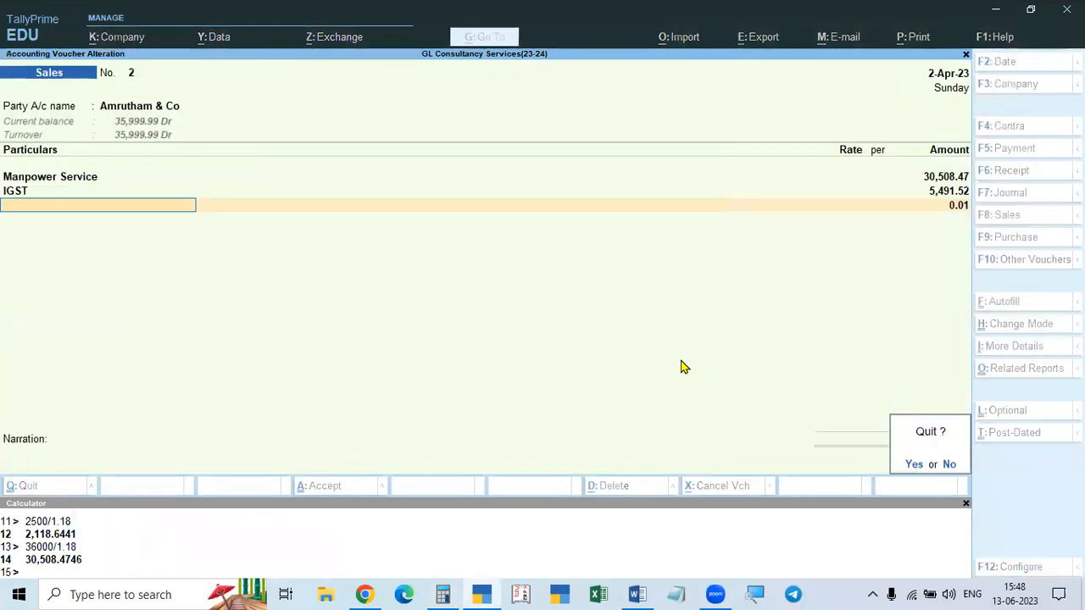
pyautogui.press('Escape')
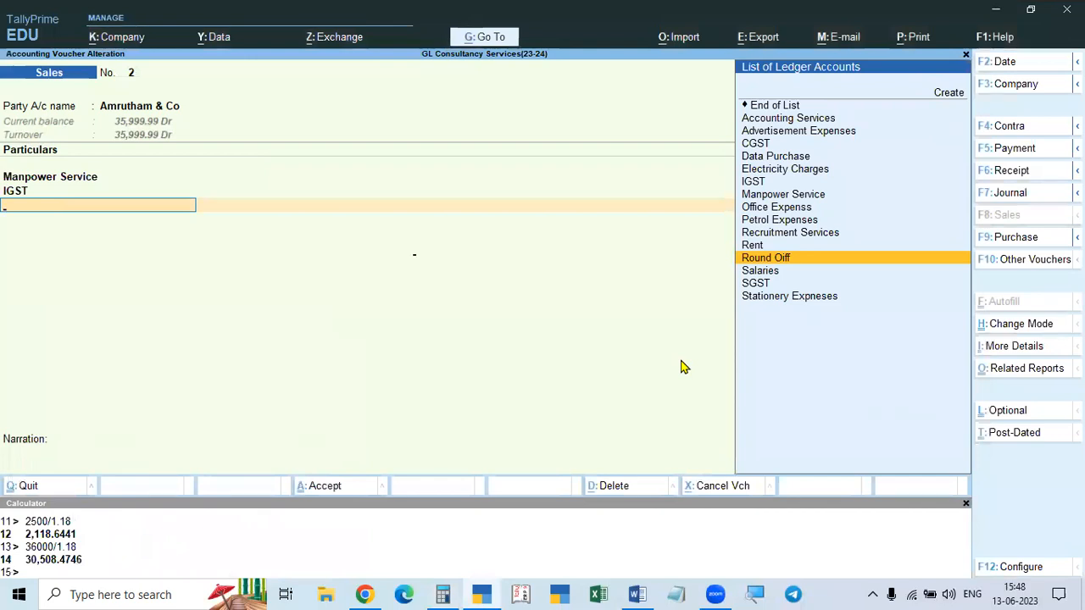
pyautogui.press('Return')
pyautogui.press('Return')
pyautogui.press('BackSpace')
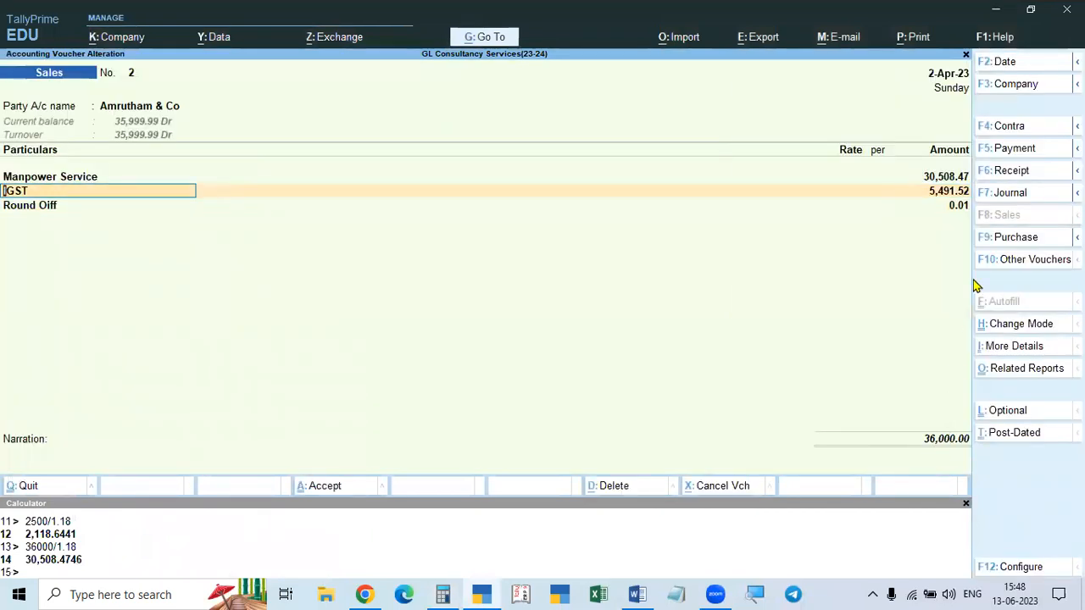
# Step: Remove the Round Oiff line from the Amrutham & Co sales voucher, ending the particulars after IGST
pyautogui.click(960, 211)
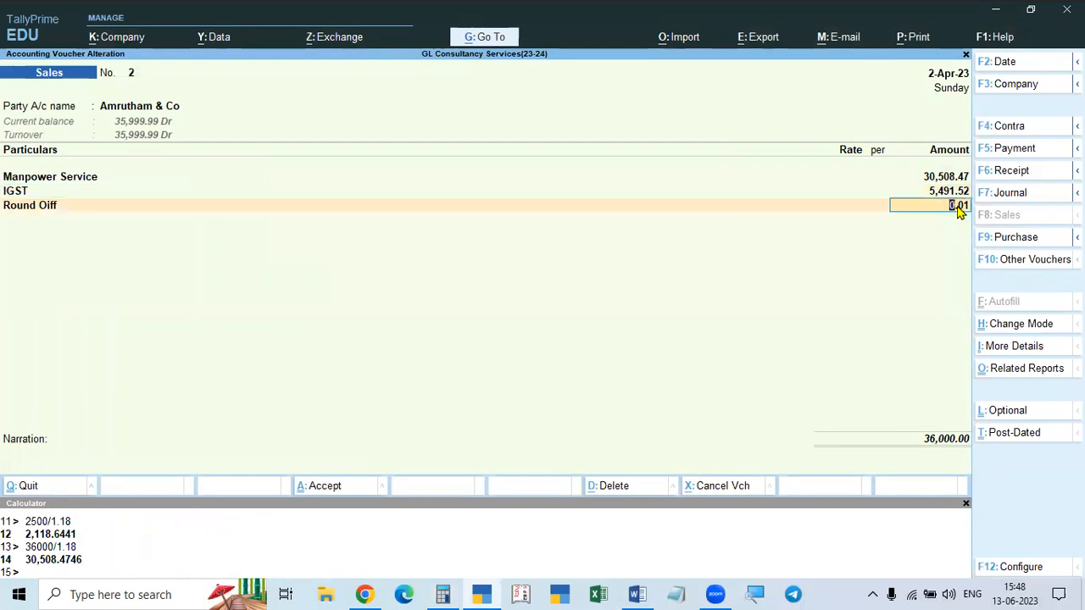
pyautogui.press('BackSpace')
pyautogui.press('Return')
pyautogui.press('Escape')
pyautogui.press('Return')
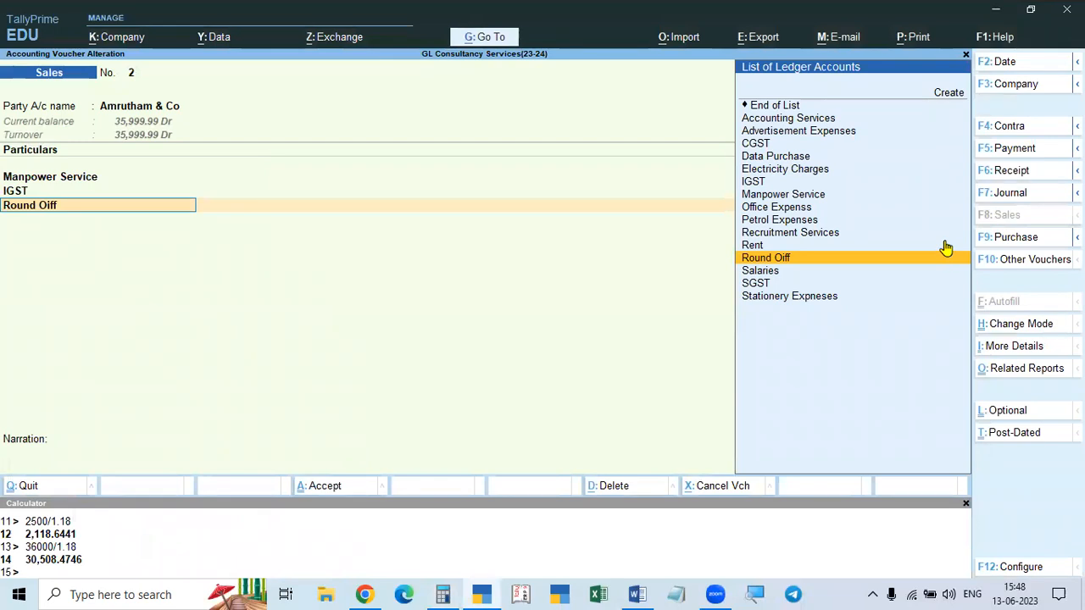
pyautogui.press('Up')
pyautogui.press('Up')
pyautogui.press('Up')
pyautogui.press('Up')
pyautogui.press('Up')
pyautogui.press('Up')
pyautogui.press('Up')
pyautogui.press('Up')
pyautogui.press('Up')
pyautogui.press('Up')
pyautogui.press('Up')
pyautogui.press('Up')
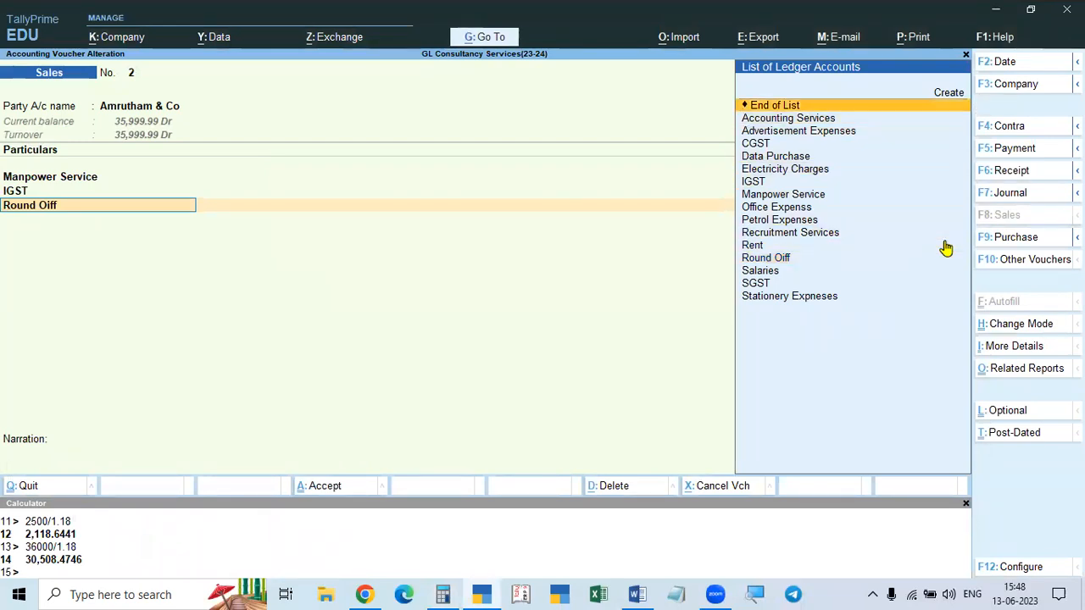
pyautogui.press('Return')
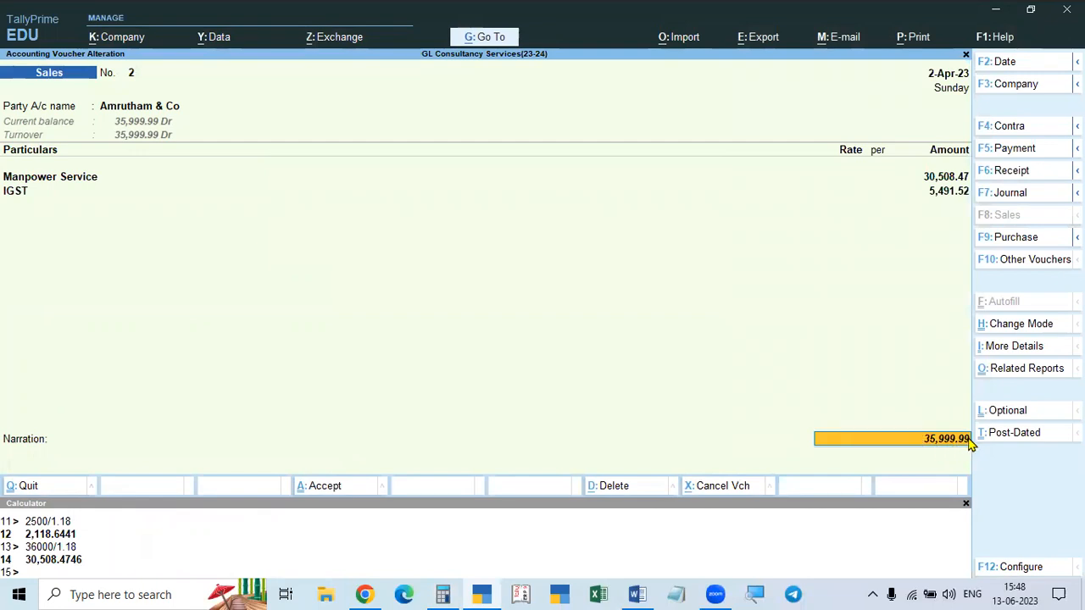
# Step: Enter the Round Oiff ledger again under IGST with 0.01 and no ledger description
pyautogui.click(970, 195)
pyautogui.press('Return')
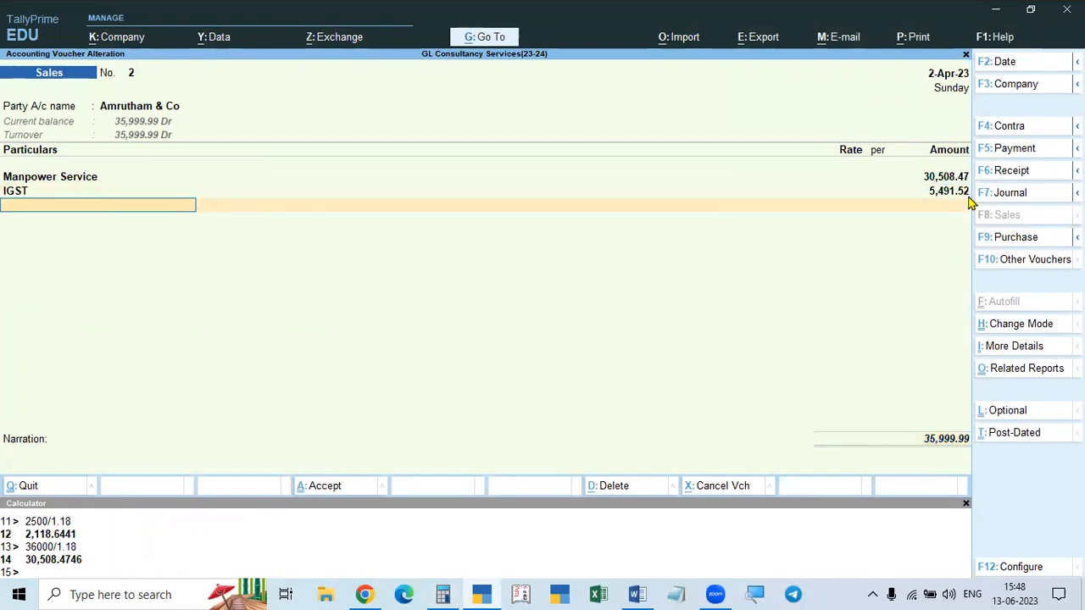
pyautogui.write('Round')
pyautogui.press('Return')
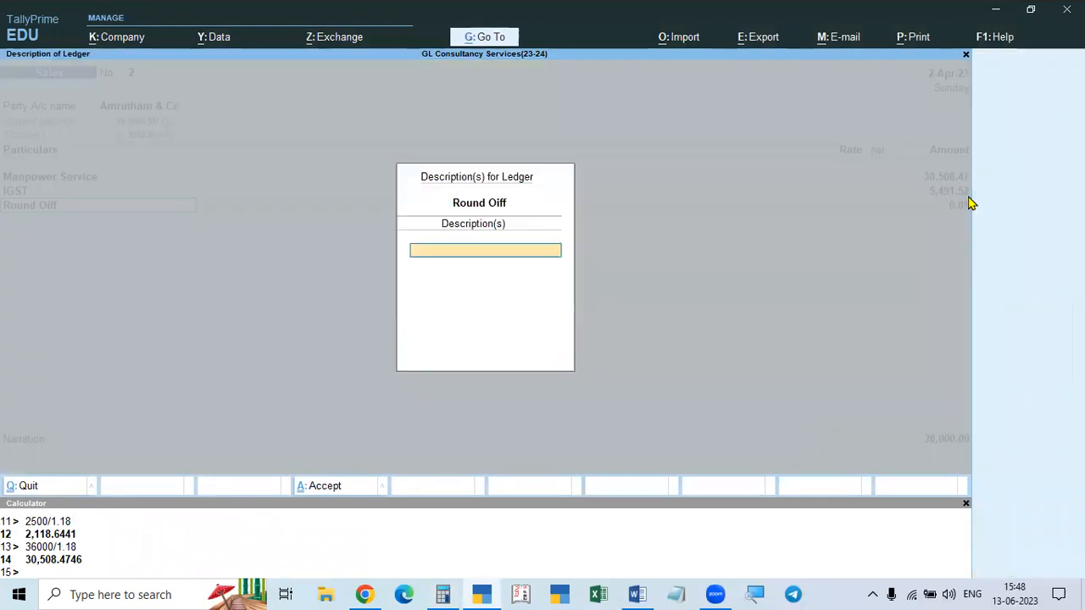
pyautogui.press('Return')
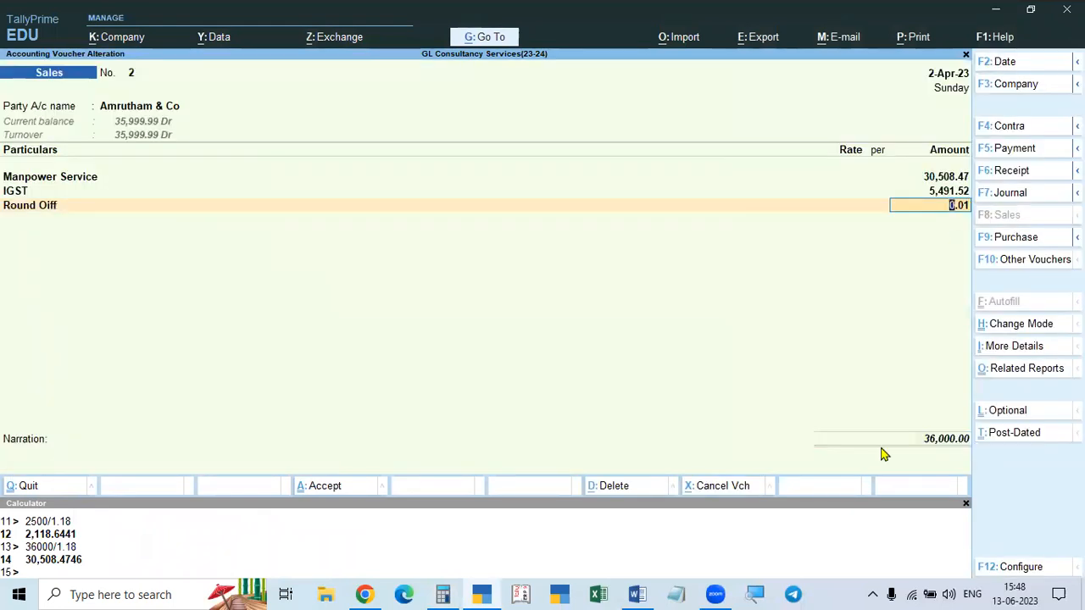
pyautogui.press('Return')
# Step: Keep the remaining fields at their defaults, leave the narration empty, and save the altered sales voucher
pyautogui.press('Return')
pyautogui.press('Return')
pyautogui.press('Return')
pyautogui.press('Return')
pyautogui.press('Return')
pyautogui.press('Return')
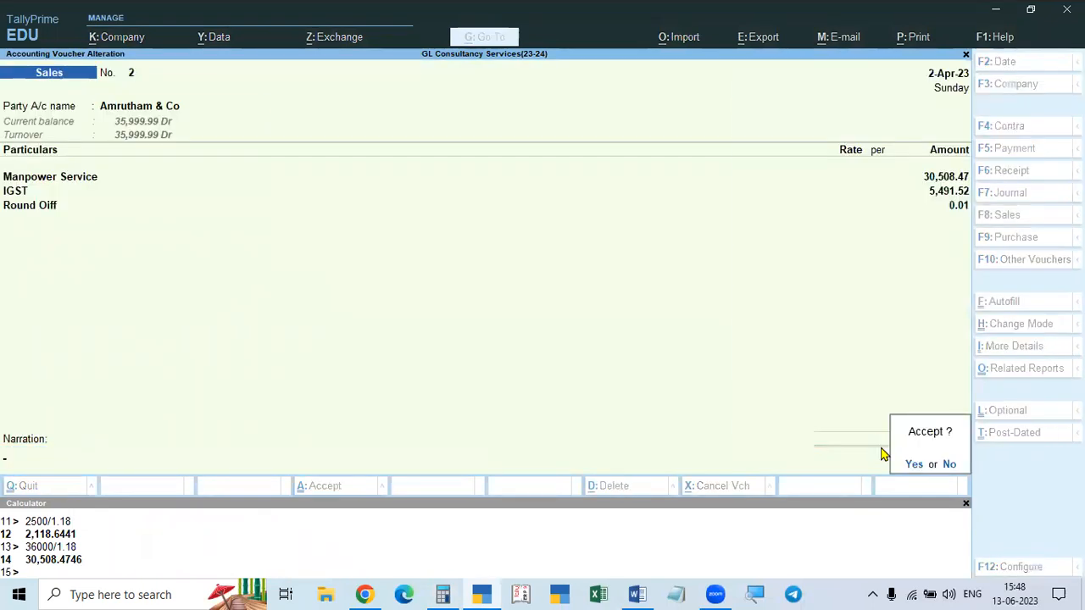
pyautogui.press('Return')
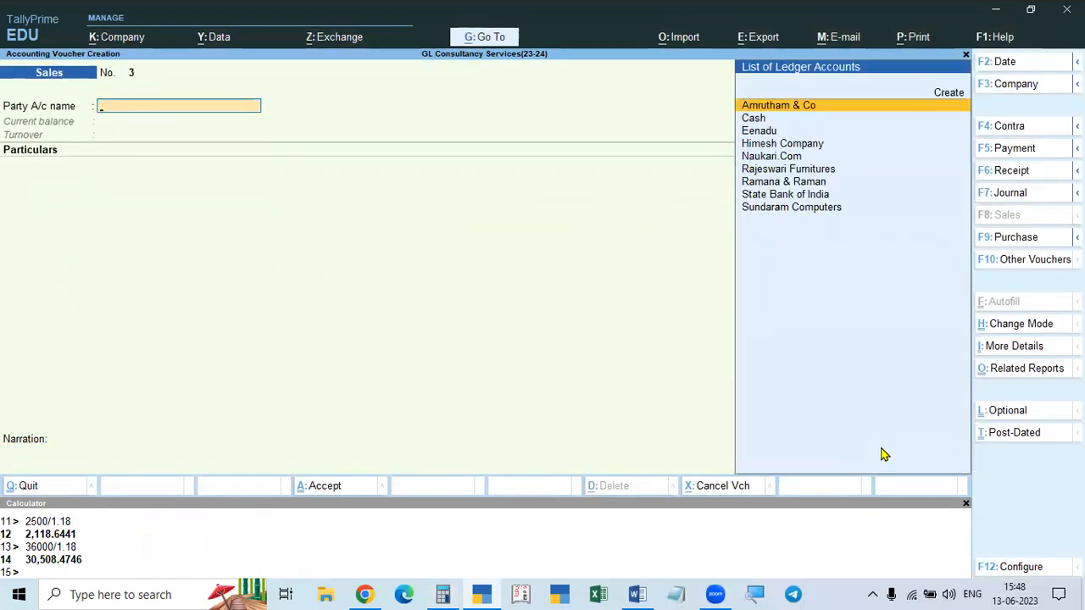
# Step: Start a Receipt voucher and select Amrutham & Co as the credited ledger
pyautogui.press('F6')
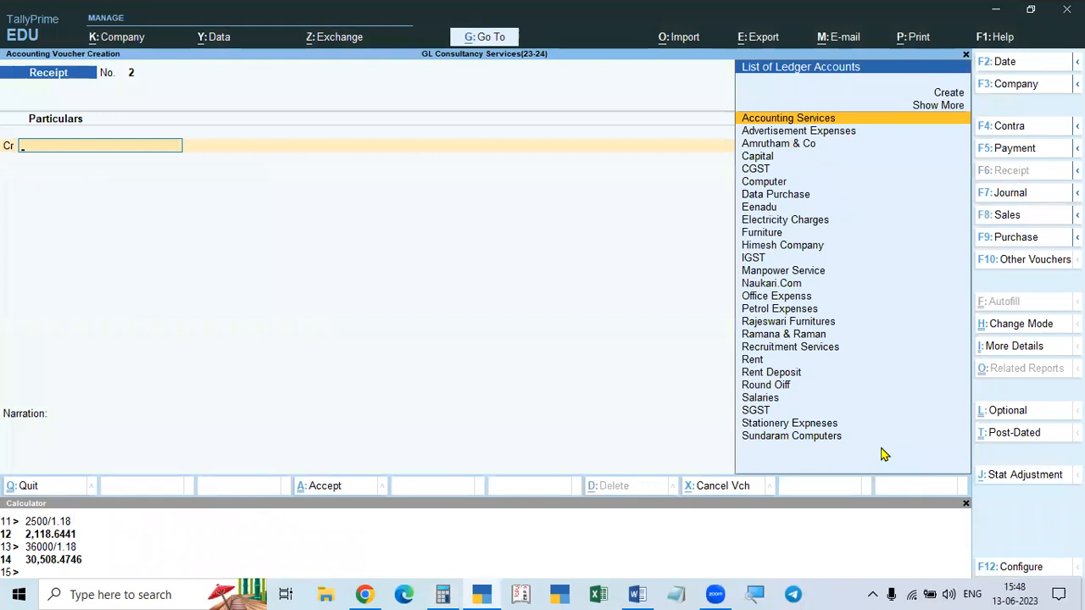
pyautogui.write('Am')
pyautogui.press('Return')
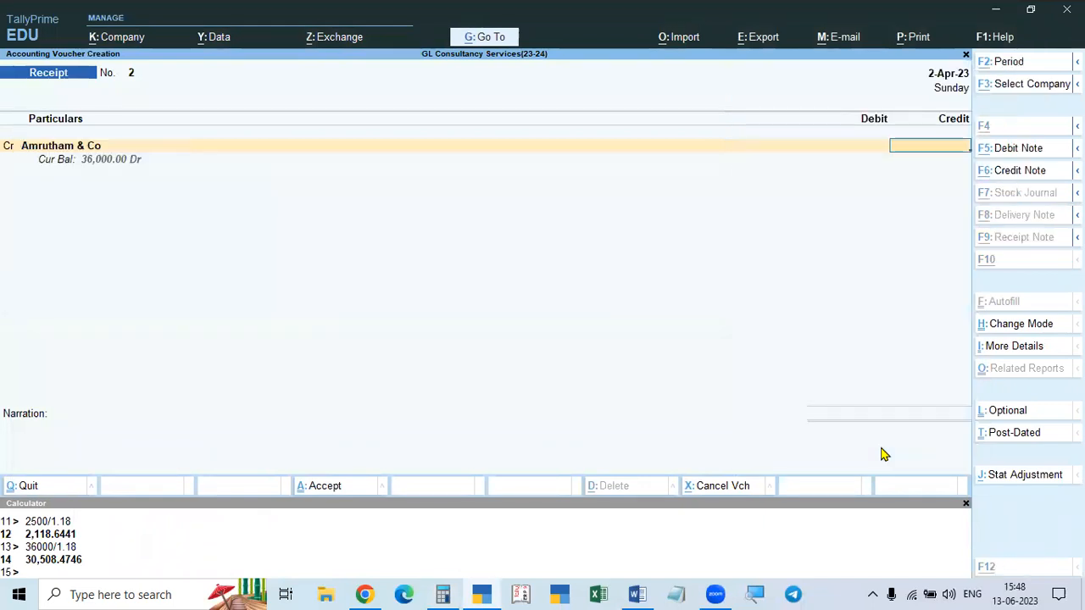
# Step: Check transaction 13's cheque amount in the Word problem sheet and enter 35,695 as the Amrutham & Co credit in TallyPrime
pyautogui.hotkey('alt', 'Tab')
pyautogui.hotkey('alt', 'Tab')
pyautogui.hotkey('alt', 'Tab')
pyautogui.hotkey('alt', 'Tab')
pyautogui.press('Tab')
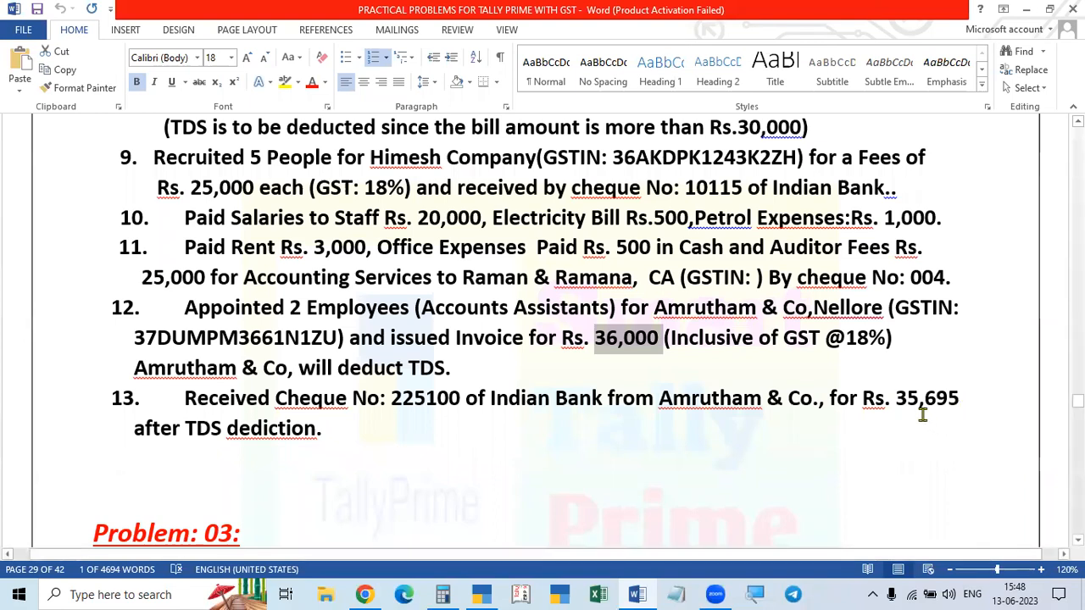
pyautogui.hotkey('alt', 'Tab')
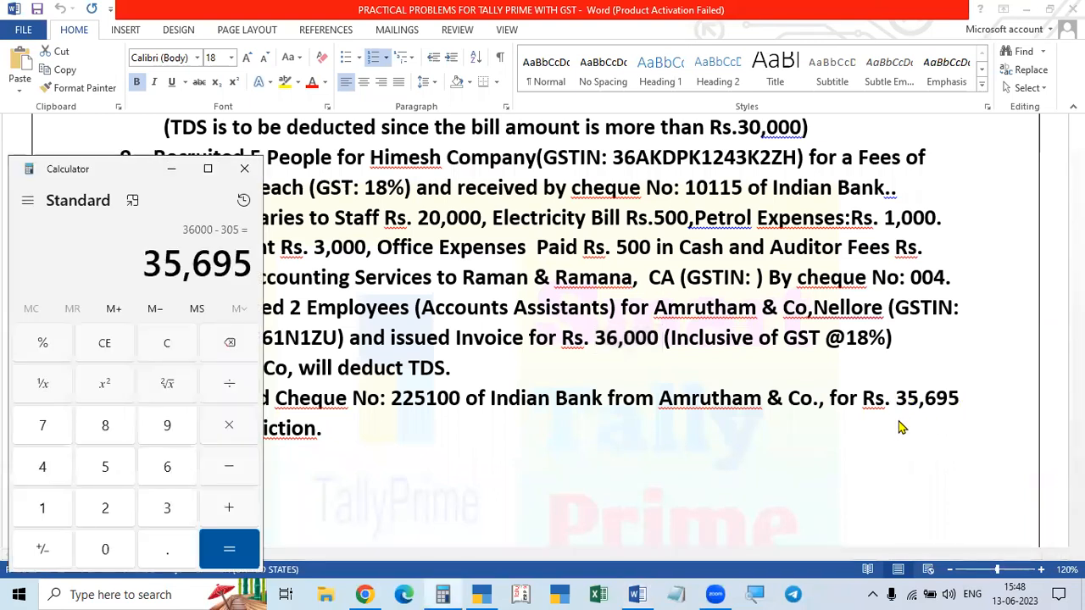
pyautogui.hotkey('alt', 'Tab')
pyautogui.write('3')
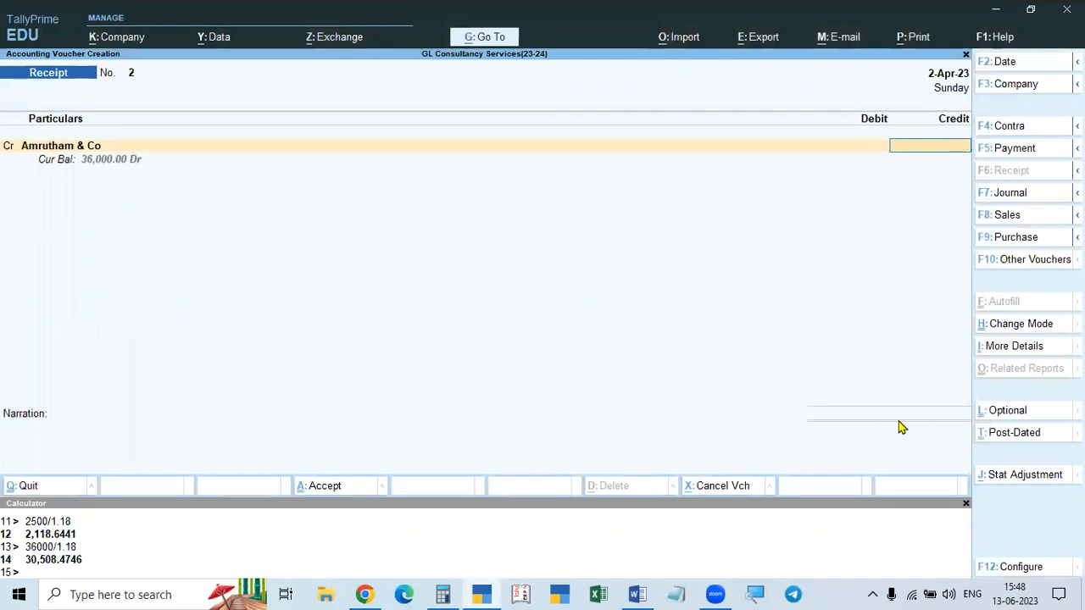
pyautogui.write('5,695')
pyautogui.press('Return')
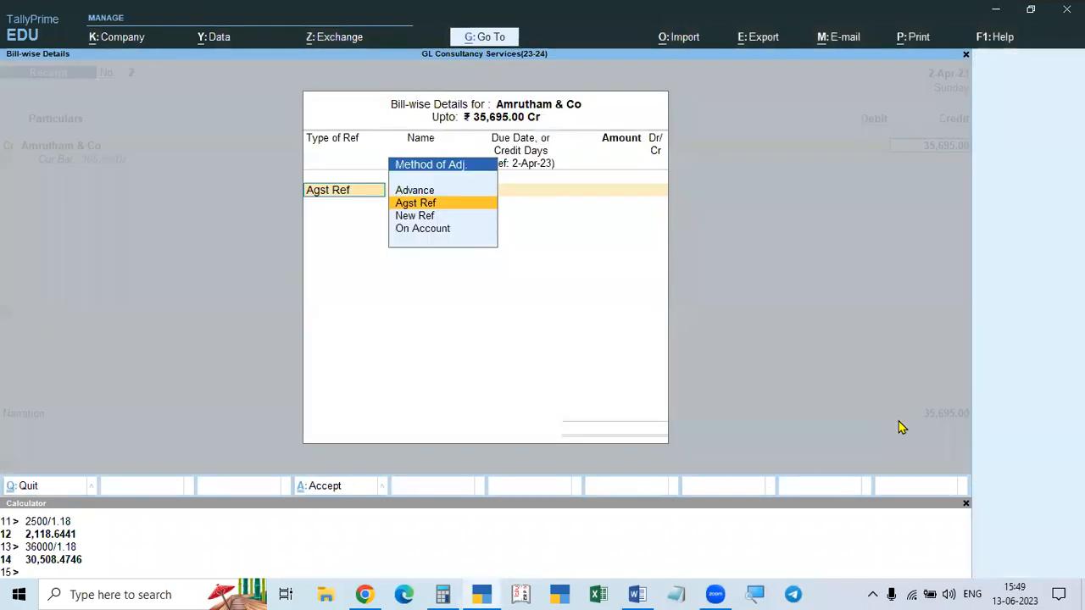
# Step: Allocate the 35,695 receipt as Agst Ref to pending bill 2 of Amrutham & Co
pyautogui.press('Return')
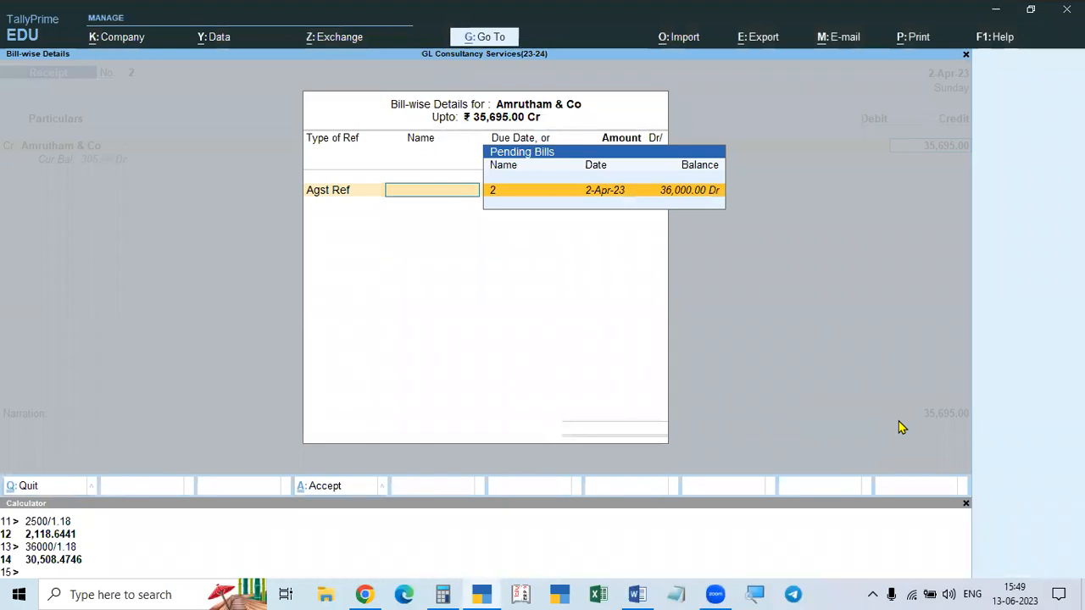
pyautogui.press('Return')
pyautogui.press('Return')
pyautogui.press('Return')
pyautogui.press('Return')
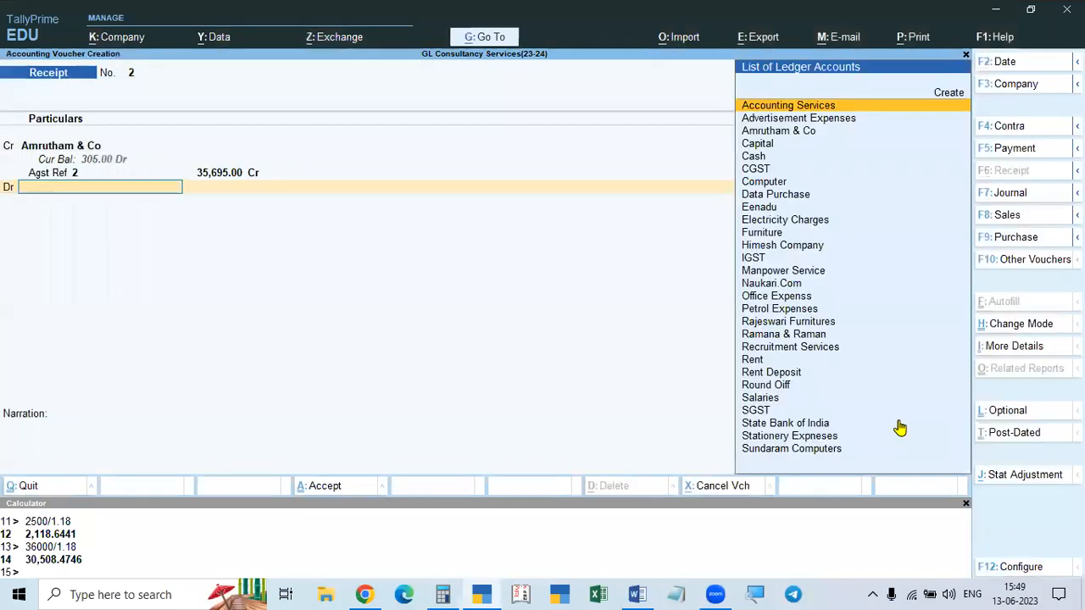
# Step: Check transaction 13 in the Word problem sheet and debit State Bank of India with 35,695 in the TallyPrime receipt
pyautogui.hotkey('alt', 'Tab')
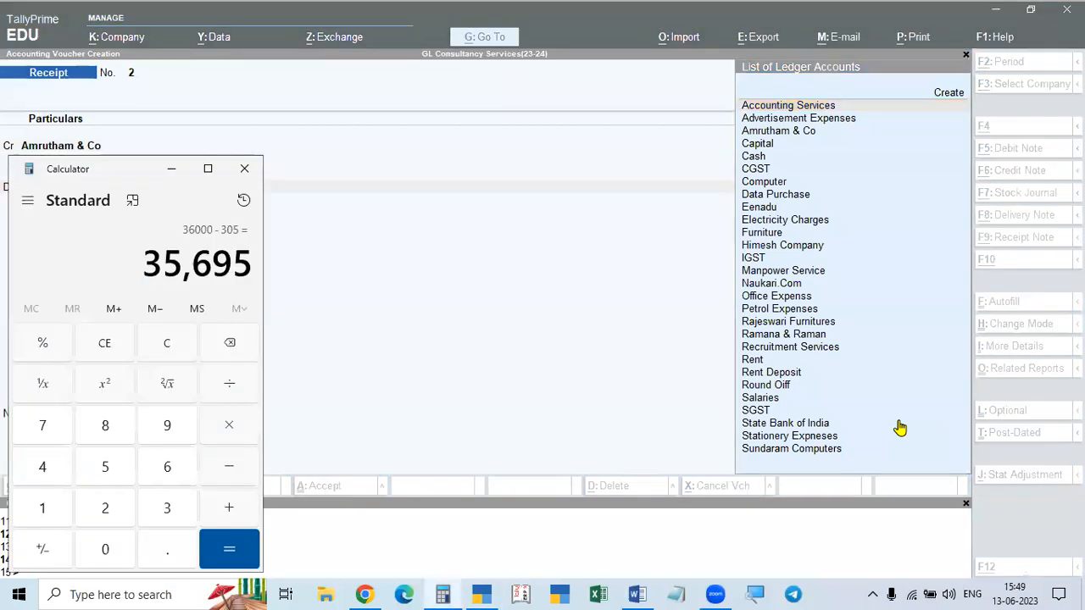
pyautogui.hotkey('alt', 'Tab')
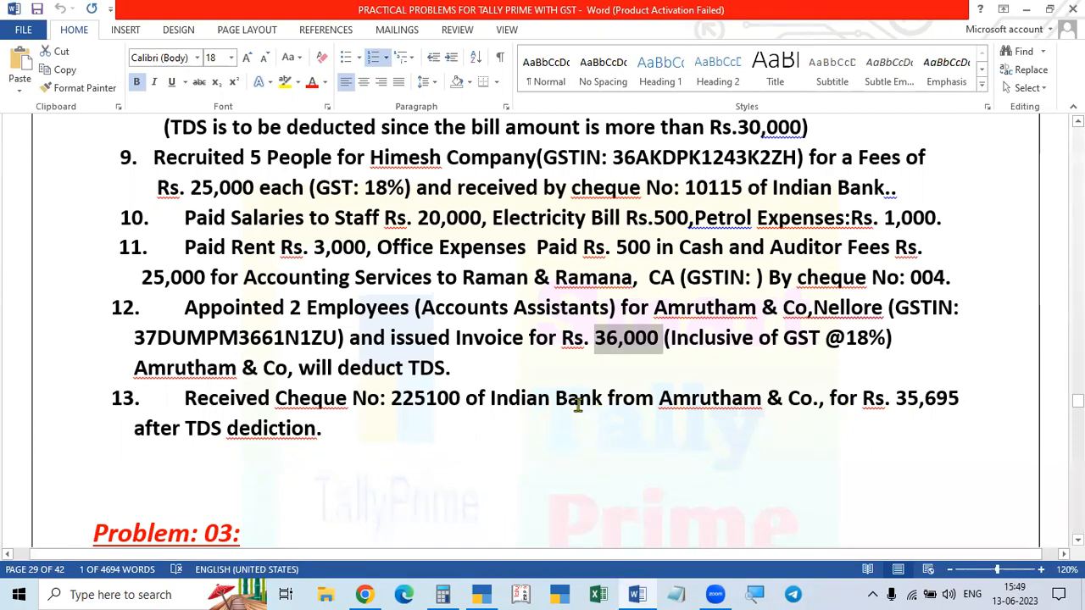
pyautogui.hotkey('alt', 'Tab')
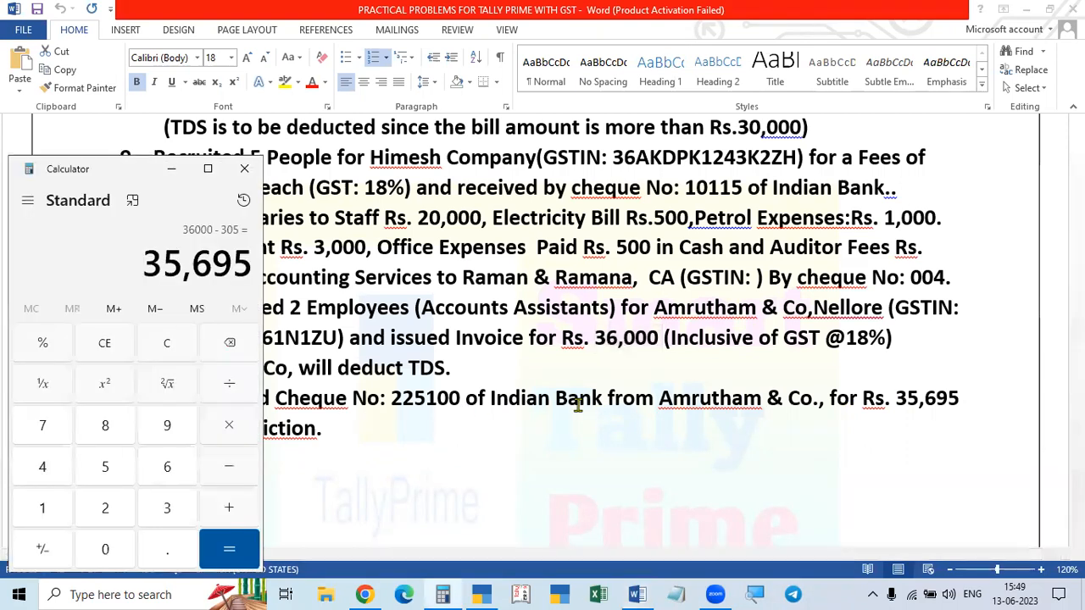
pyautogui.hotkey('alt', 'Tab')
pyautogui.press('Tab')
pyautogui.write('state')
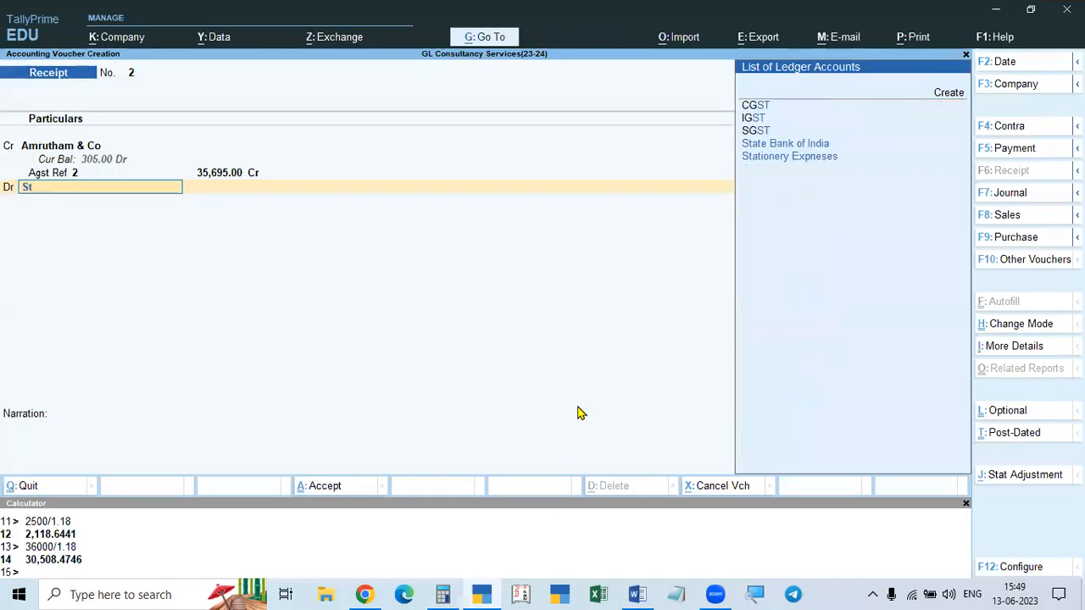
pyautogui.press('Return')
pyautogui.press('Return')
pyautogui.press('Return')
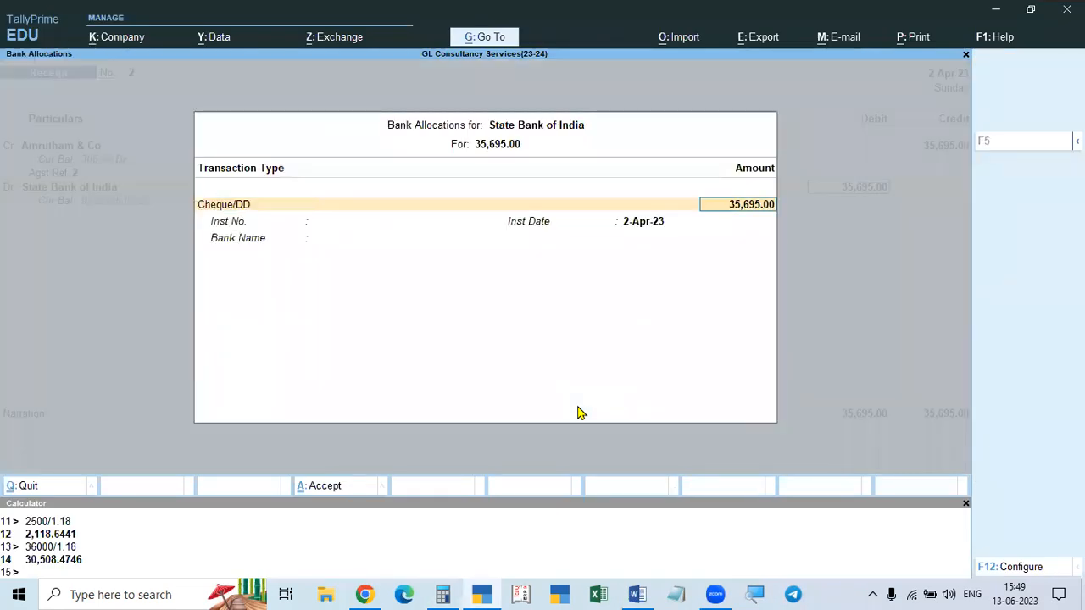
# Step: Keep Cheque/DD for the full amount, check the cheque number in the Word sheet, and enter 225100 as the instrument number in TallyPrime
pyautogui.press('Return')
pyautogui.hotkey('alt', 'Tab')
pyautogui.hotkey('alt', 'Tab')
pyautogui.press('Tab')
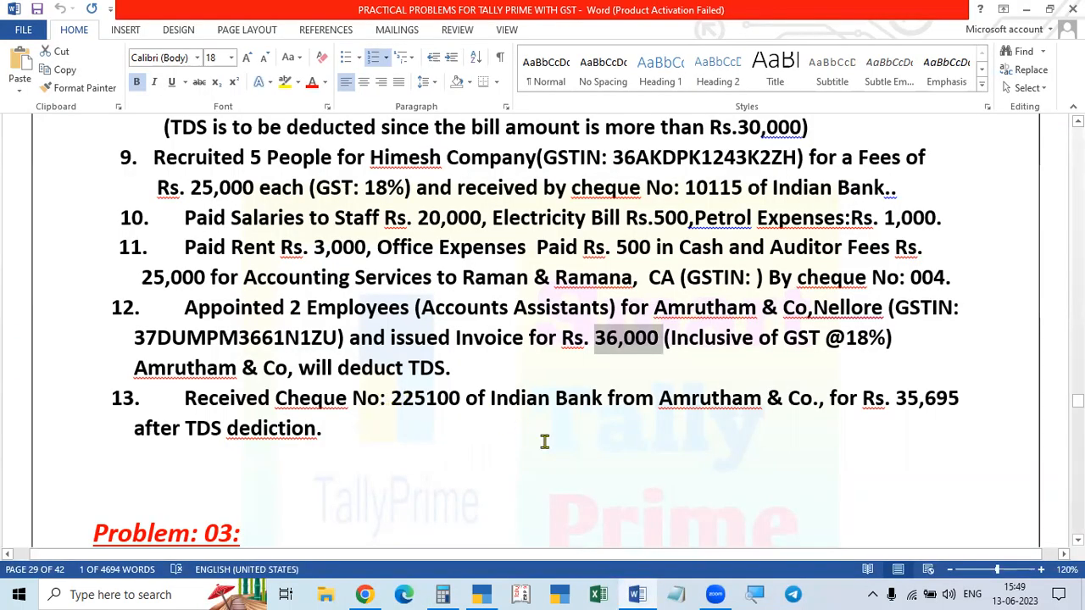
pyautogui.hotkey('alt', 'Tab')
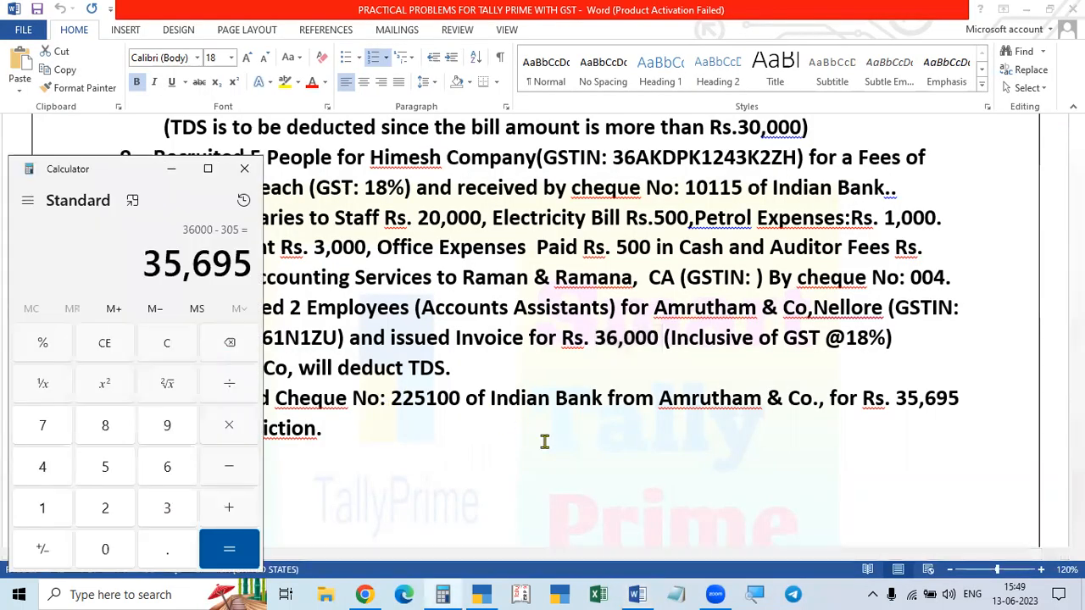
pyautogui.hotkey('alt', 'Tab')
pyautogui.press('Tab')
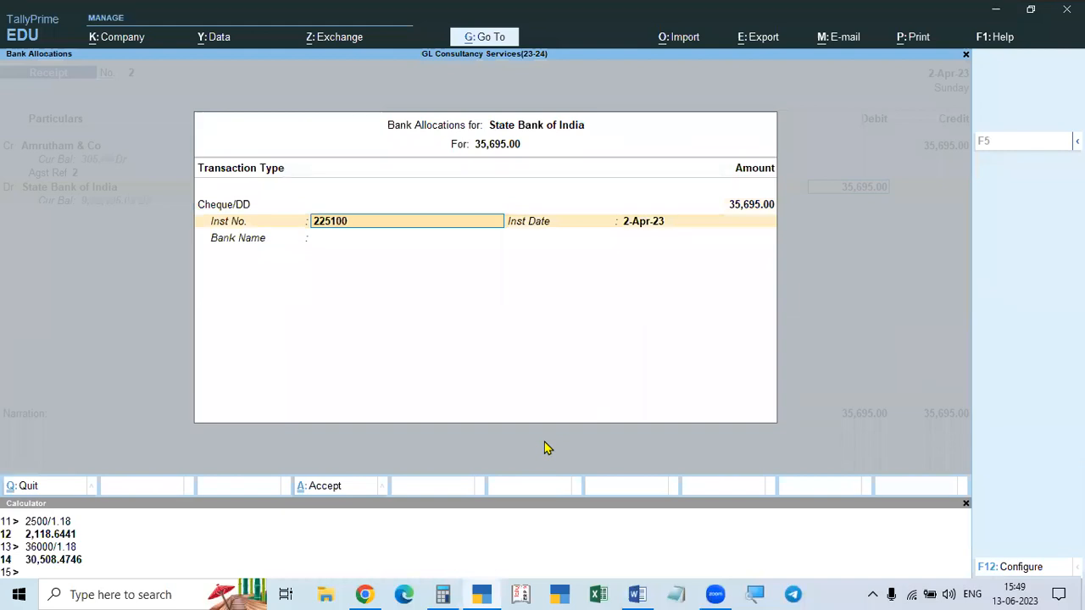
pyautogui.press('Return')
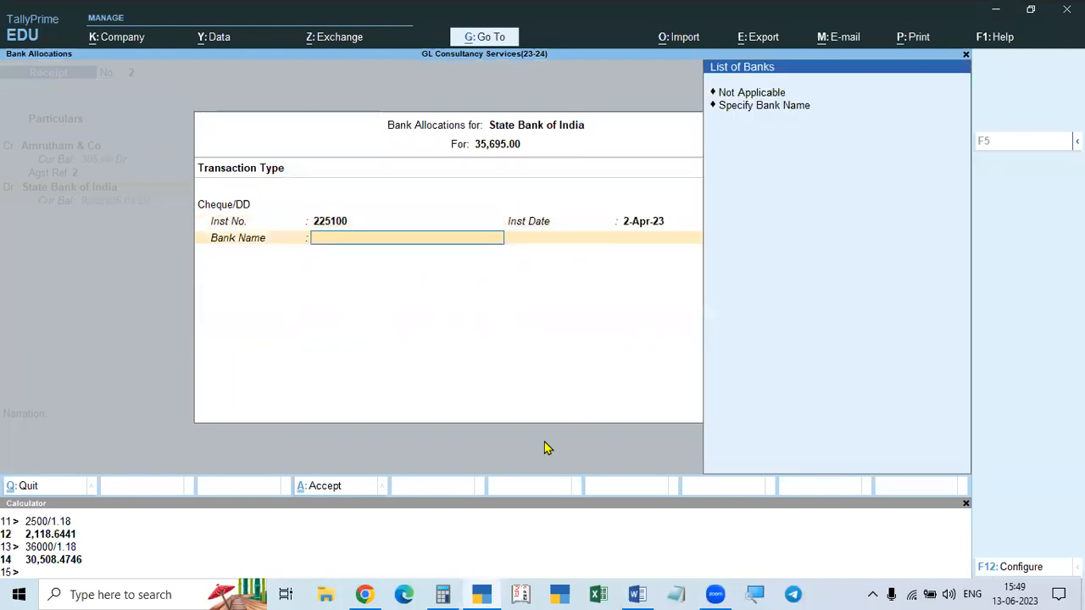
# Step: Specify Indian Bank as the cheque's bank name, leave the narration empty, and save the receipt voucher
pyautogui.press('Down')
pyautogui.press('Return')
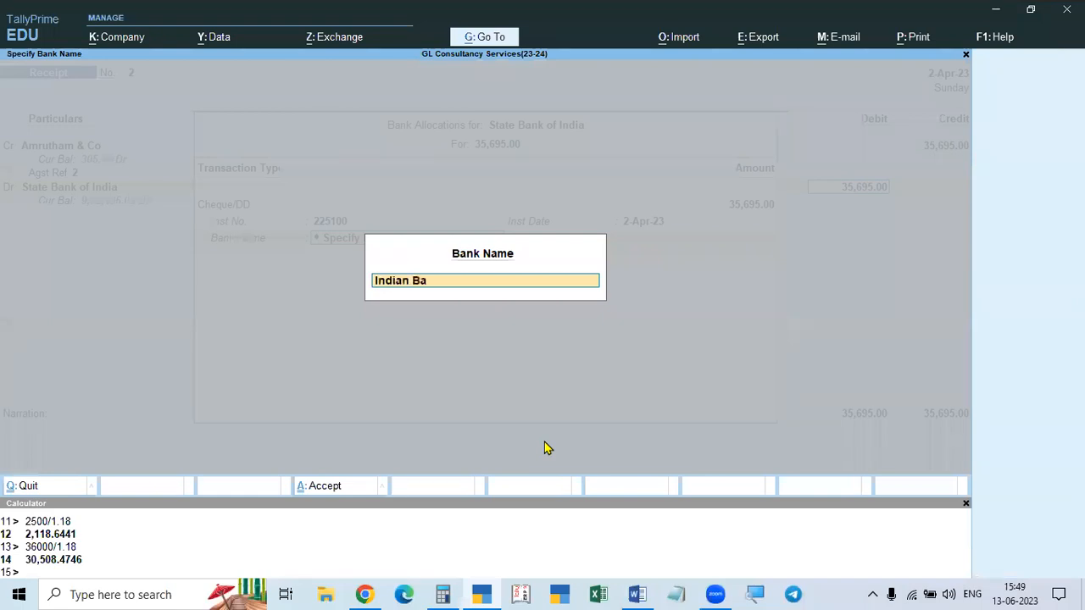
pyautogui.press('Return')
pyautogui.press('Return')
pyautogui.press('Return')
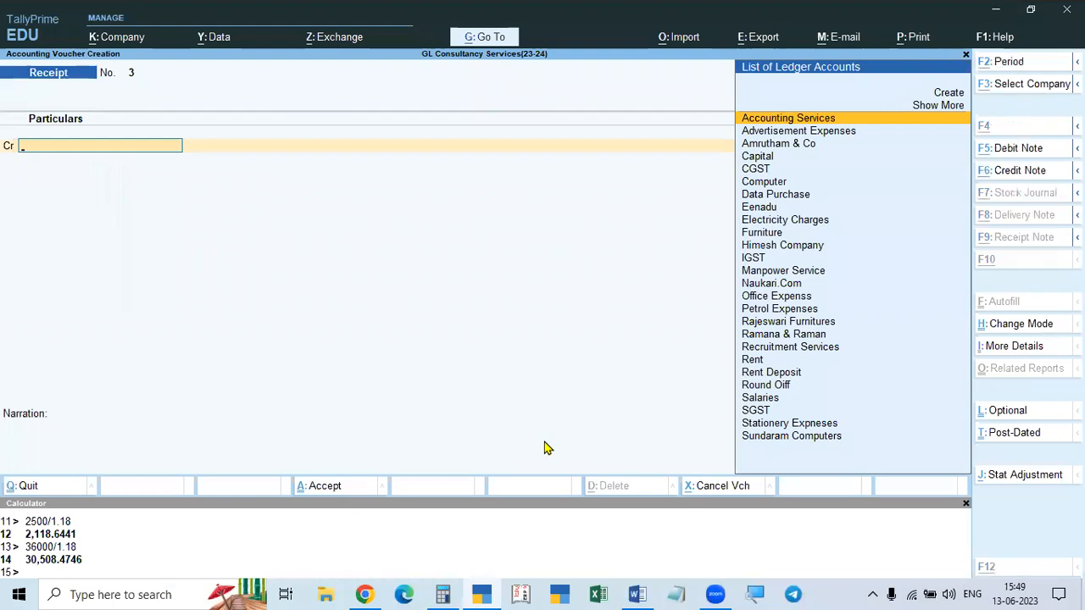
# Step: Close the built-in calculator pane in TallyPrime, keeping the new blank receipt voucher open
pyautogui.hotkey('alt', 'Tab')
pyautogui.click(964, 505)
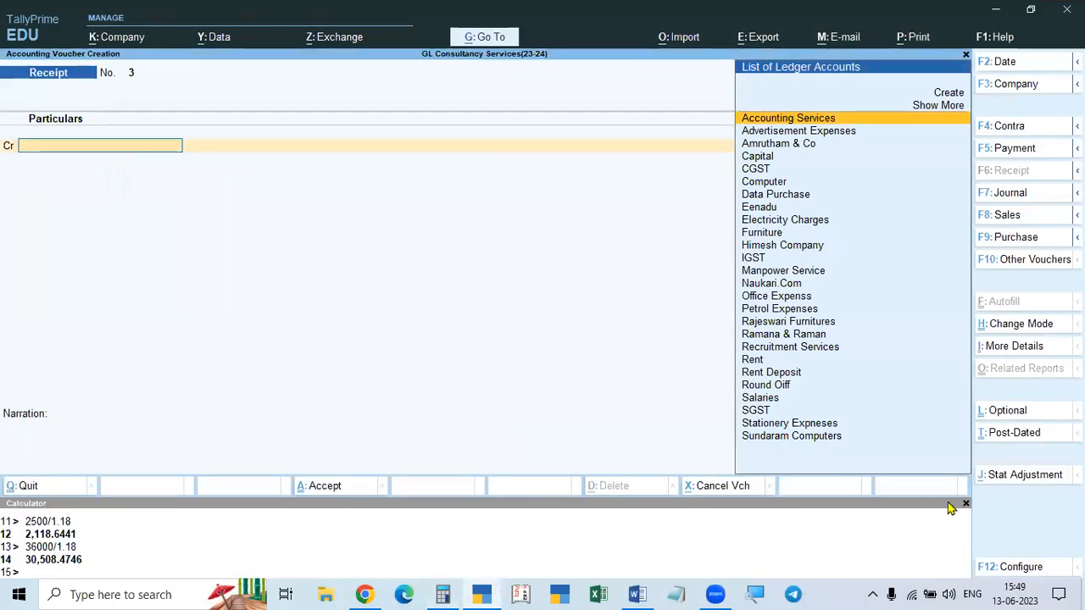
pyautogui.hotkey('alt', 'Tab')
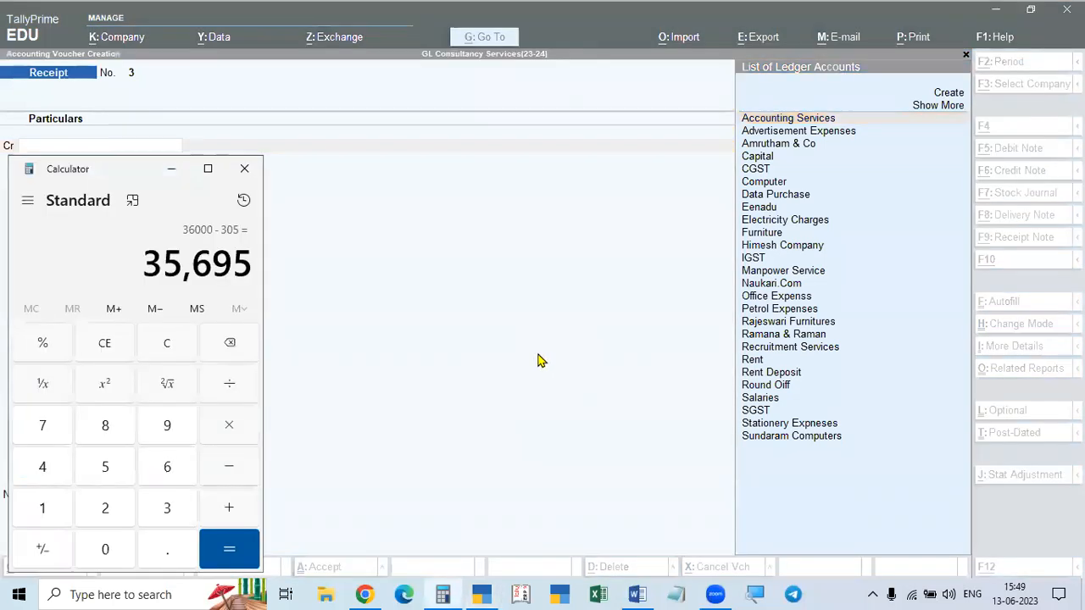
pyautogui.press('Escape')
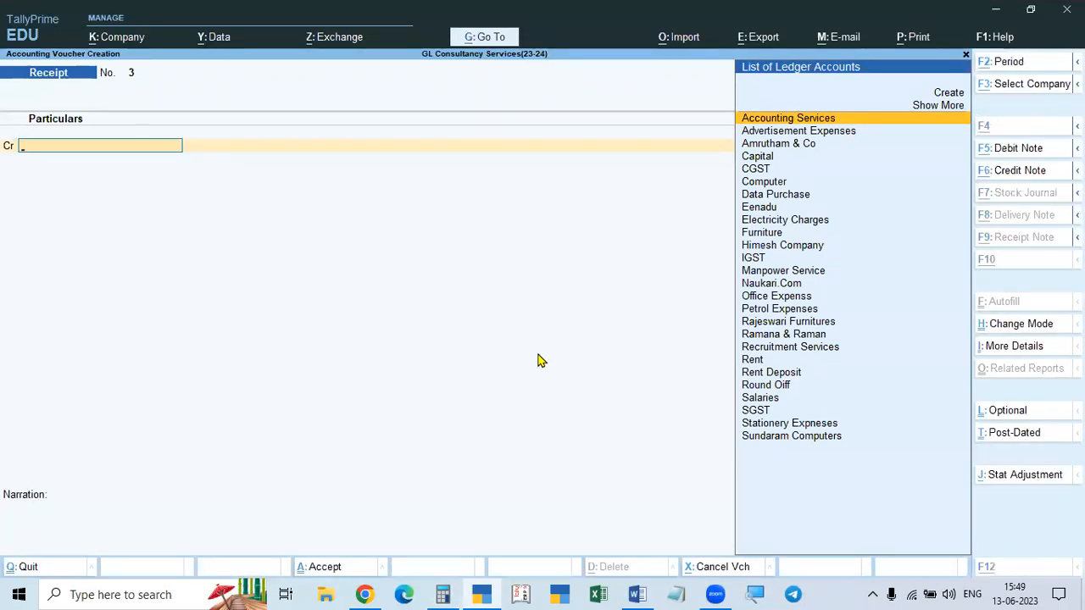
# Step: Switch to the Word problem sheet and review transactions 9 to 13
pyautogui.hotkey('alt', 'Tab')
pyautogui.scroll(5, 450, 402)
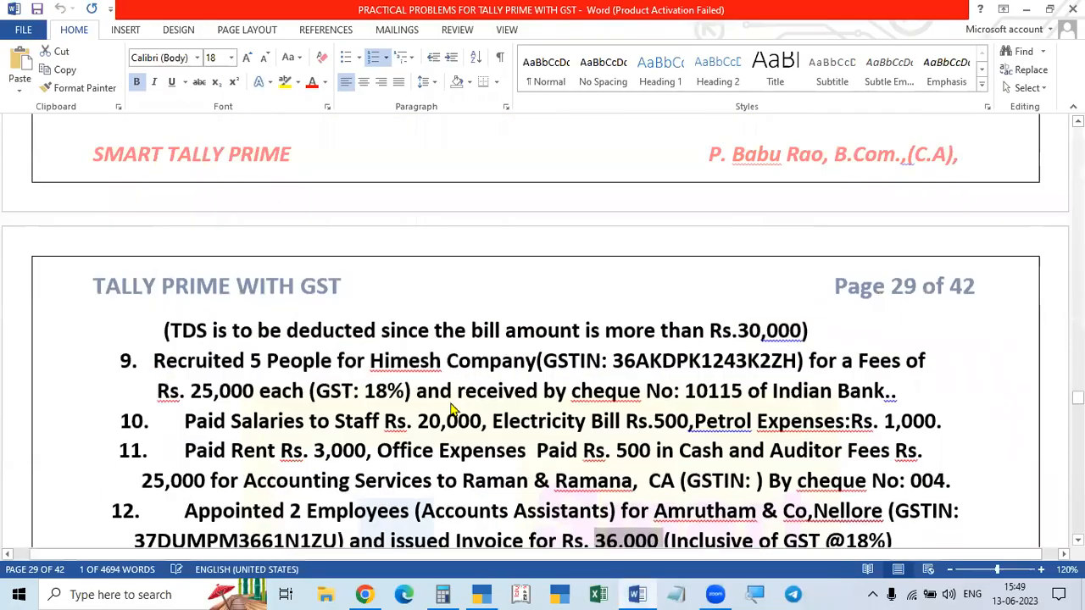
pyautogui.scroll(-2, 477, 404)
pyautogui.scroll(-5, 480, 400)
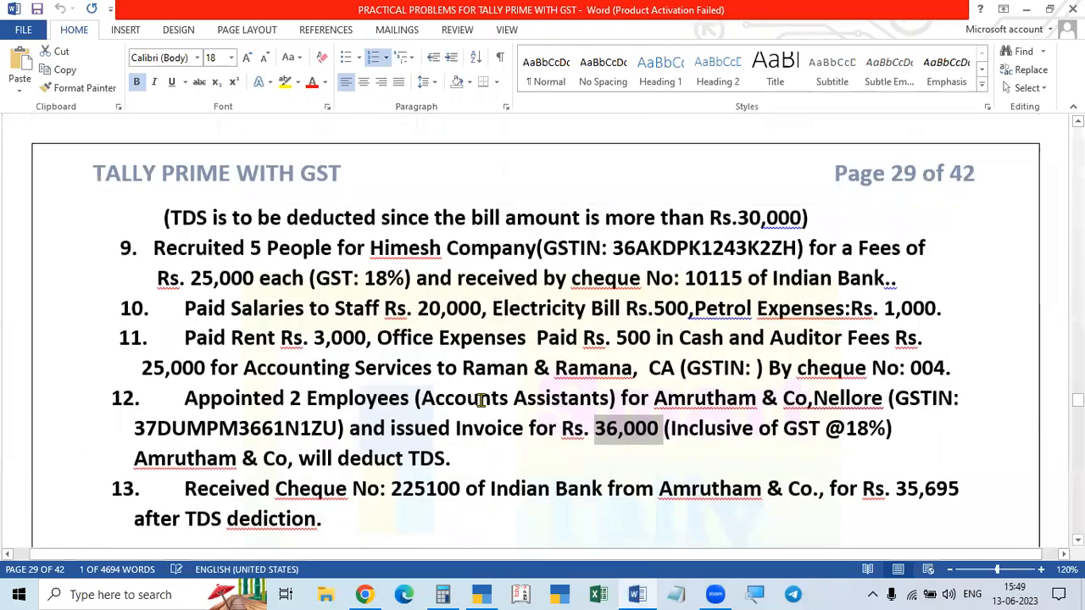
pyautogui.scroll(1, 480, 400)
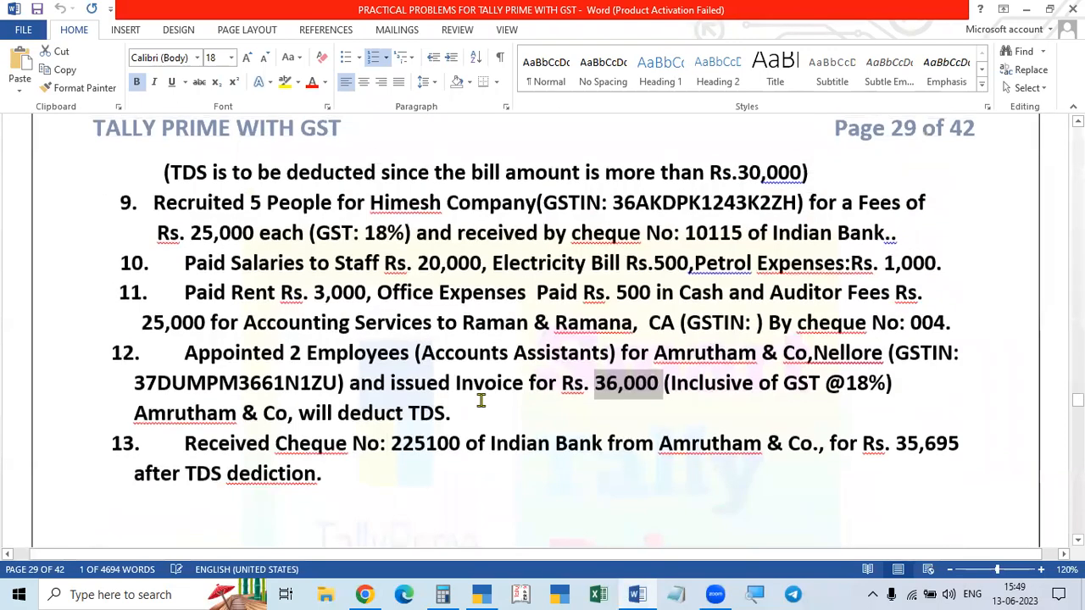